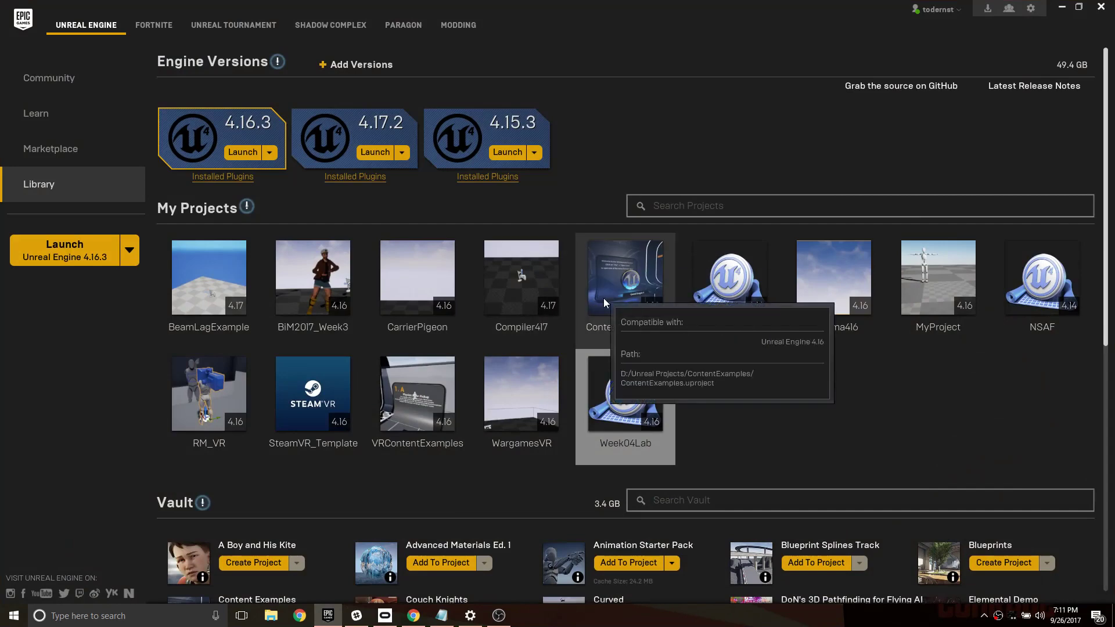
# - Launch Unreal Engine version 4.16.3 from the library of installed engine versions
pyautogui.scroll(-1, 693, 363)
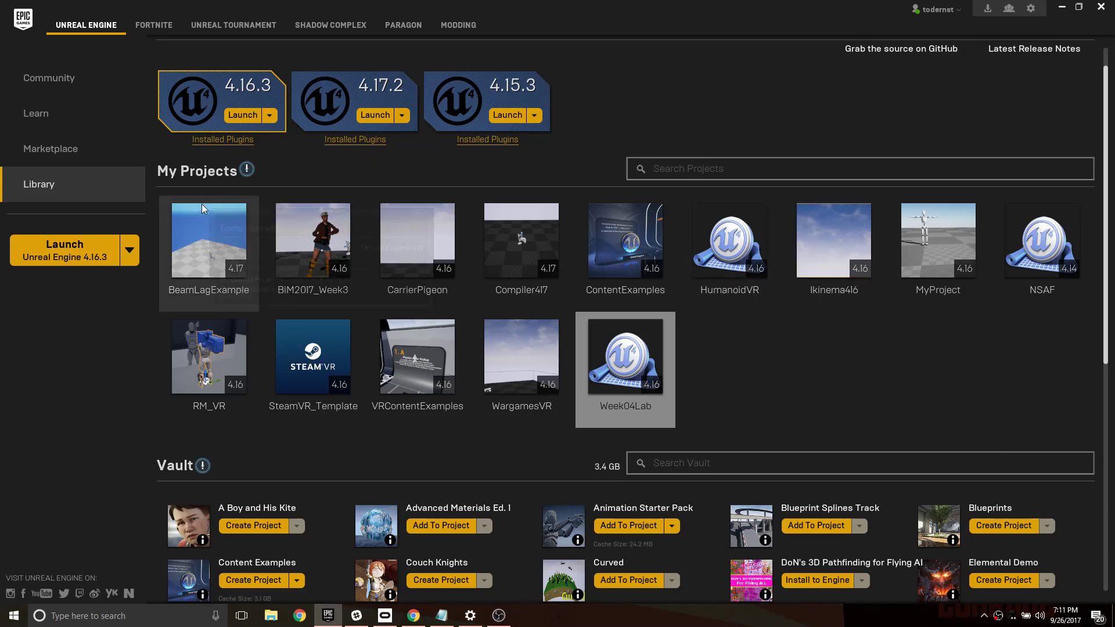
pyautogui.scroll(1, 406, 160)
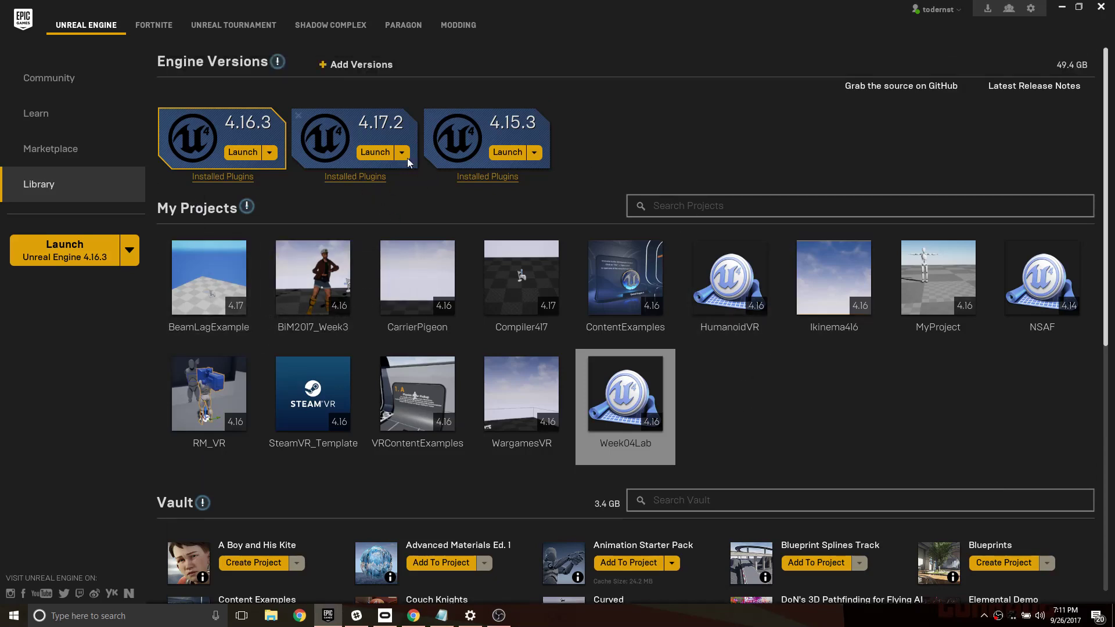
pyautogui.click(242, 153)
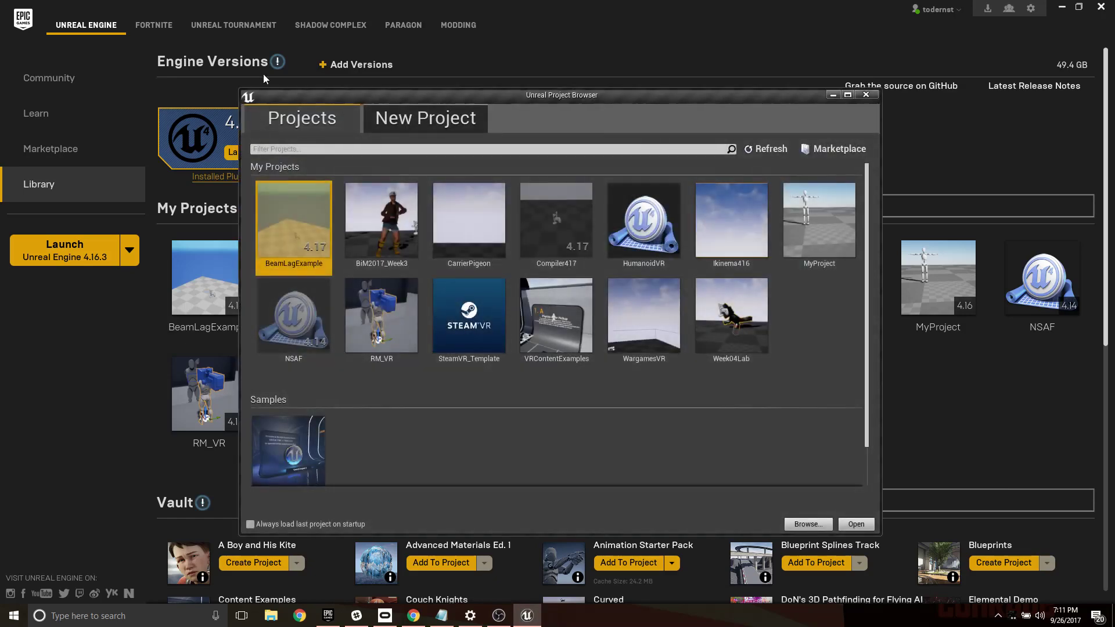
# - Create a new Blank Blueprint project with starter content, named Week04, in D:\Unreal Projects
pyautogui.click(437, 113)
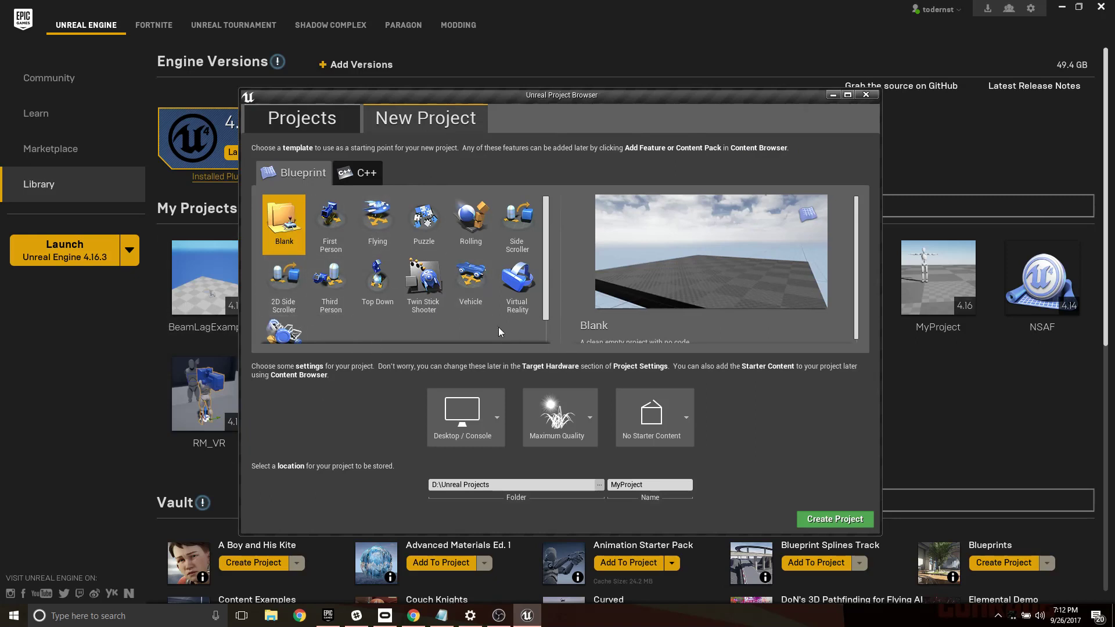
pyautogui.click(651, 417)
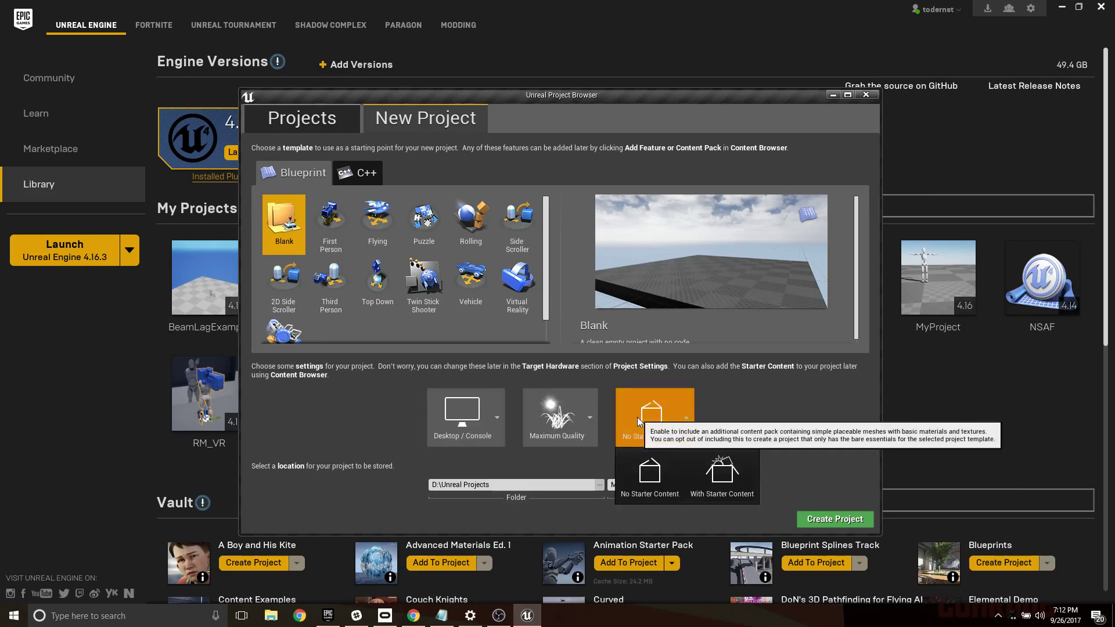
pyautogui.click(723, 482)
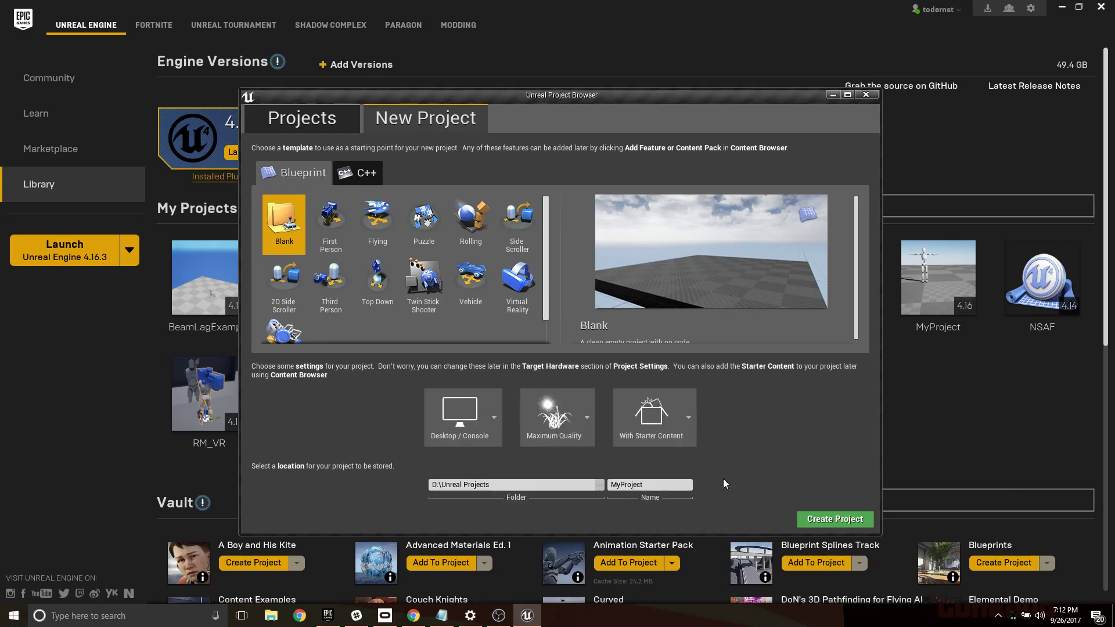
pyautogui.click(658, 485)
pyautogui.write('Week04')
pyautogui.click(835, 518)
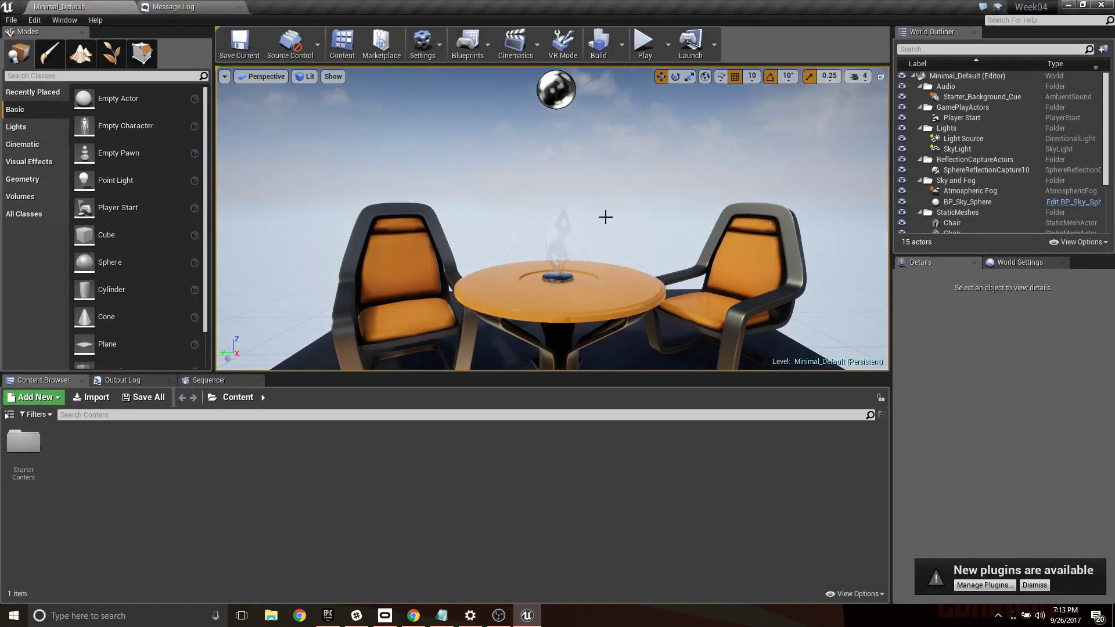
# - Select the chair on the left of the table and examine its Static Mesh, Materials, Physics and Collision properties
pyautogui.moveTo(605, 217)
pyautogui.mouseDown(button='right')
pyautogui.moveTo(606, 293)
pyautogui.moveTo(612, 233)
pyautogui.mouseUp(button='right')
pyautogui.press('s')
pyautogui.moveTo(550, 211); pyautogui.dragTo(523, 264, button='right')
pyautogui.press('w')
pyautogui.press('s')
pyautogui.press('w')
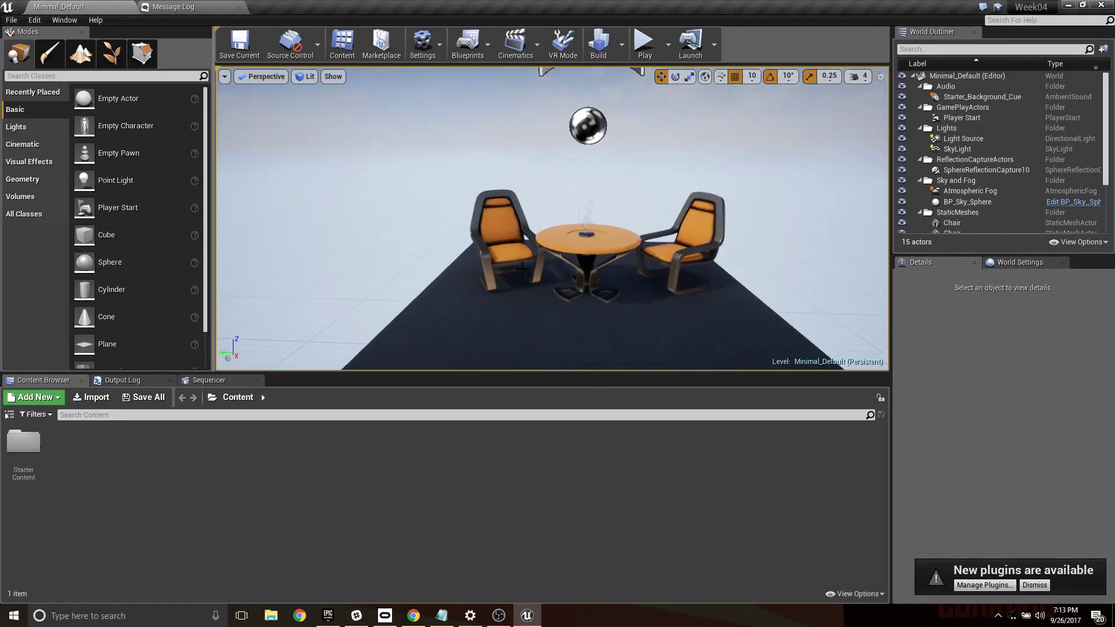
pyautogui.click(494, 228)
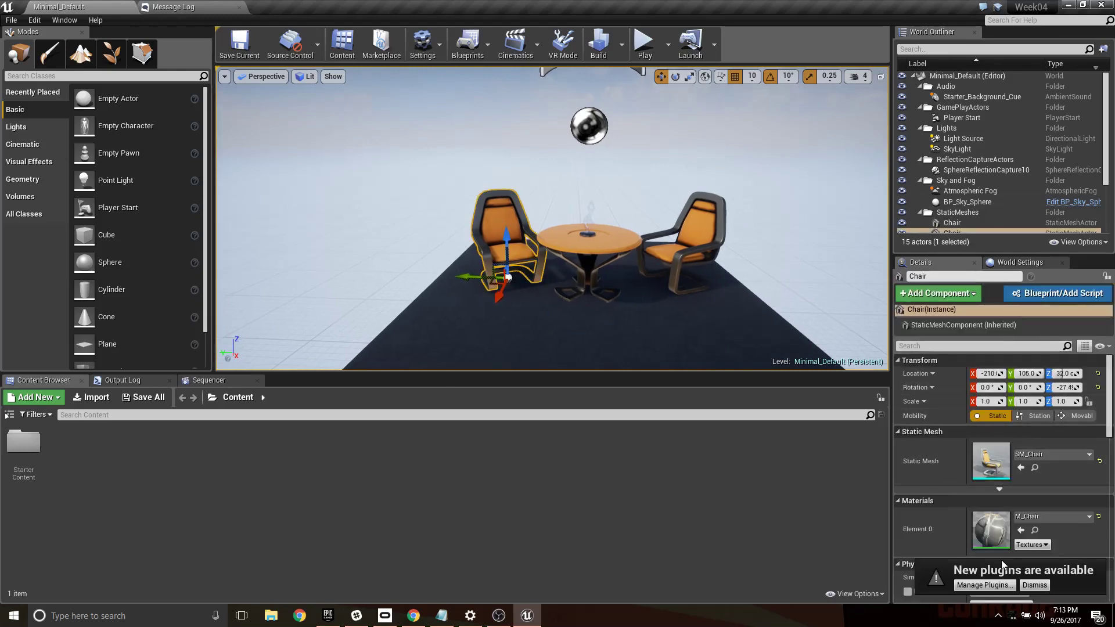
pyautogui.scroll(-2, 974, 392)
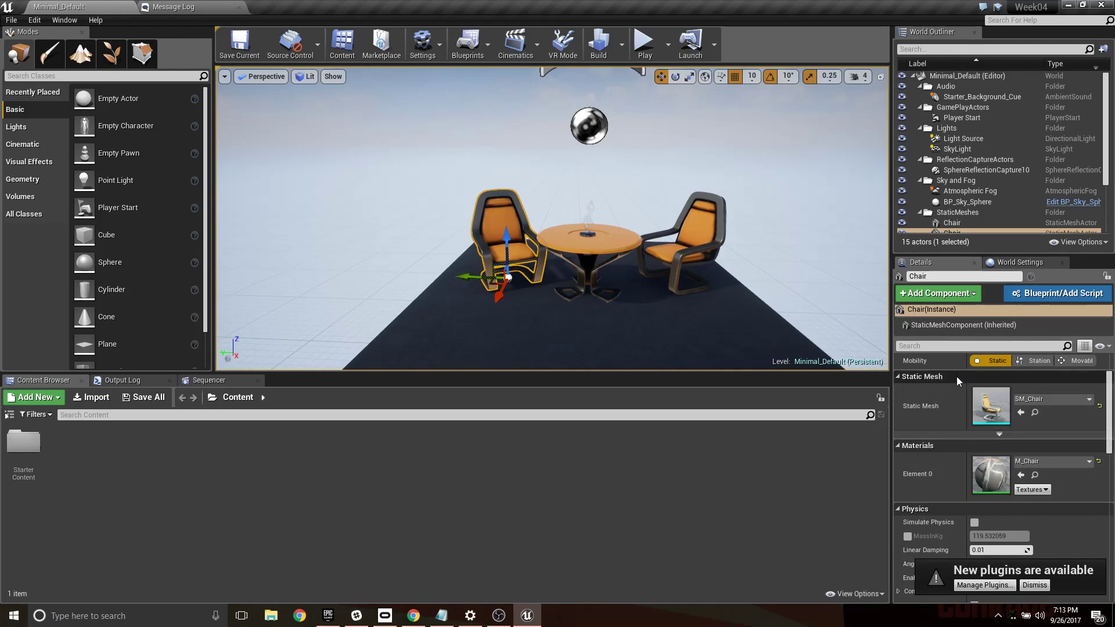
pyautogui.scroll(-1, 998, 380)
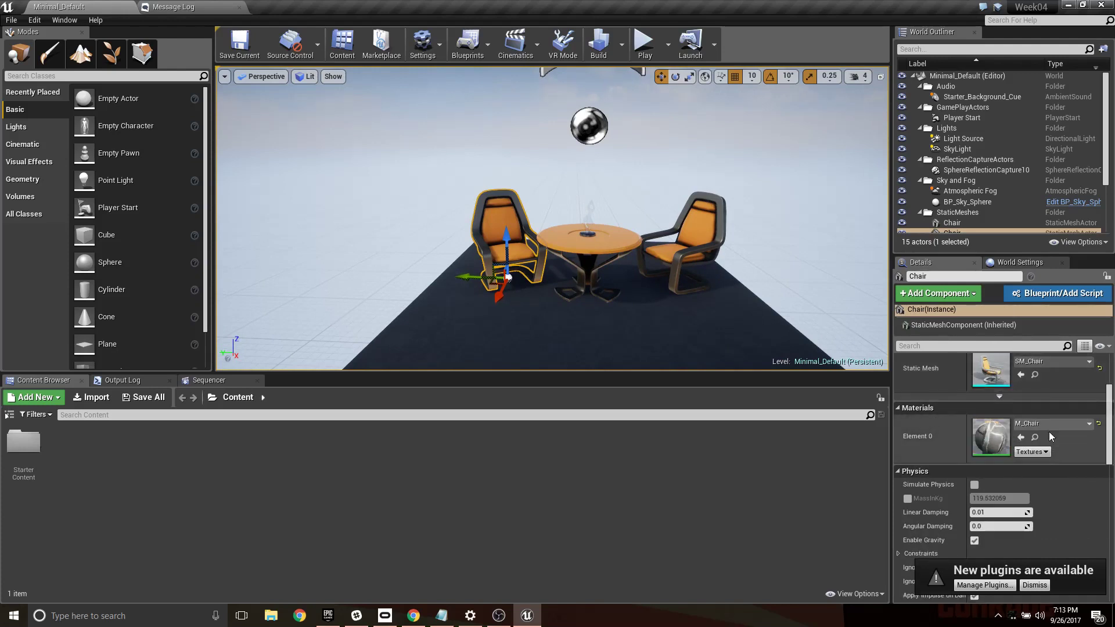
pyautogui.scroll(-2, 1016, 428)
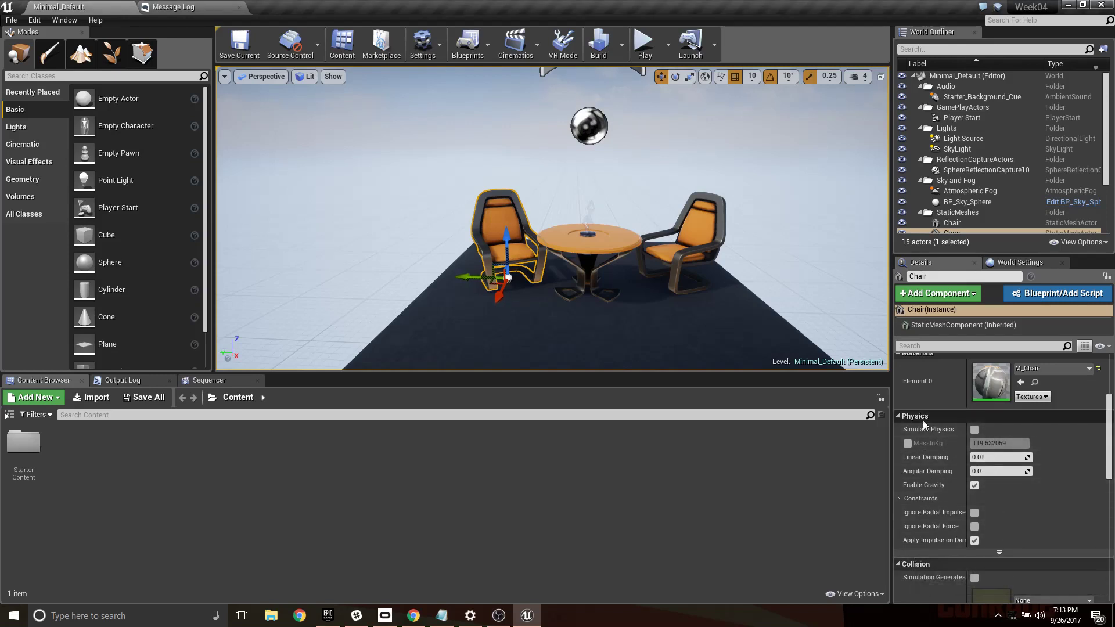
pyautogui.scroll(-2, 941, 547)
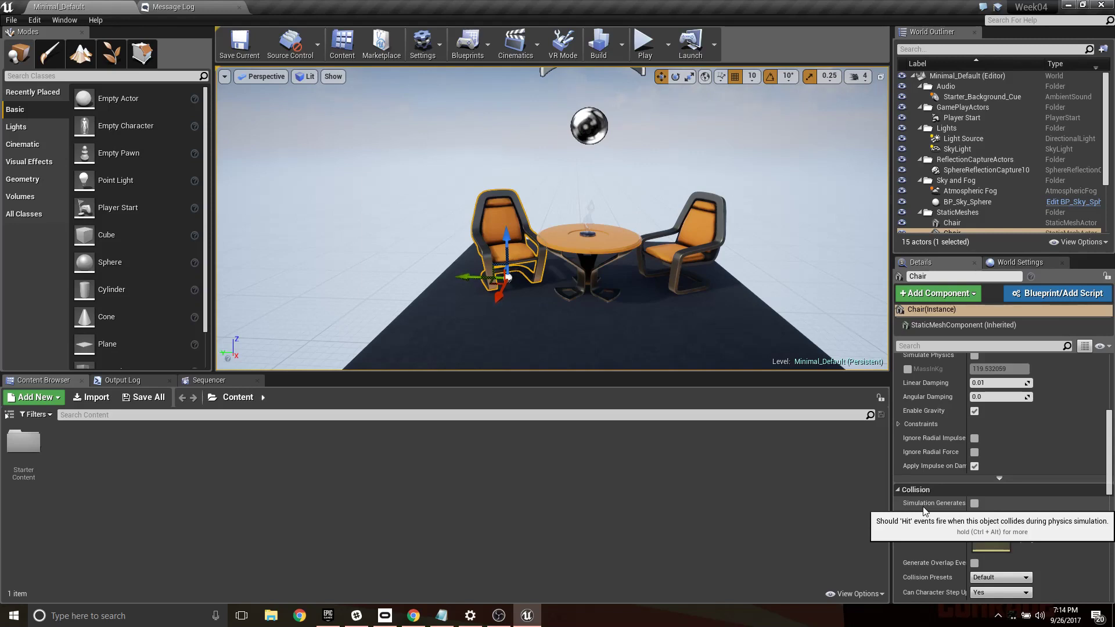
pyautogui.scroll(3, 987, 435)
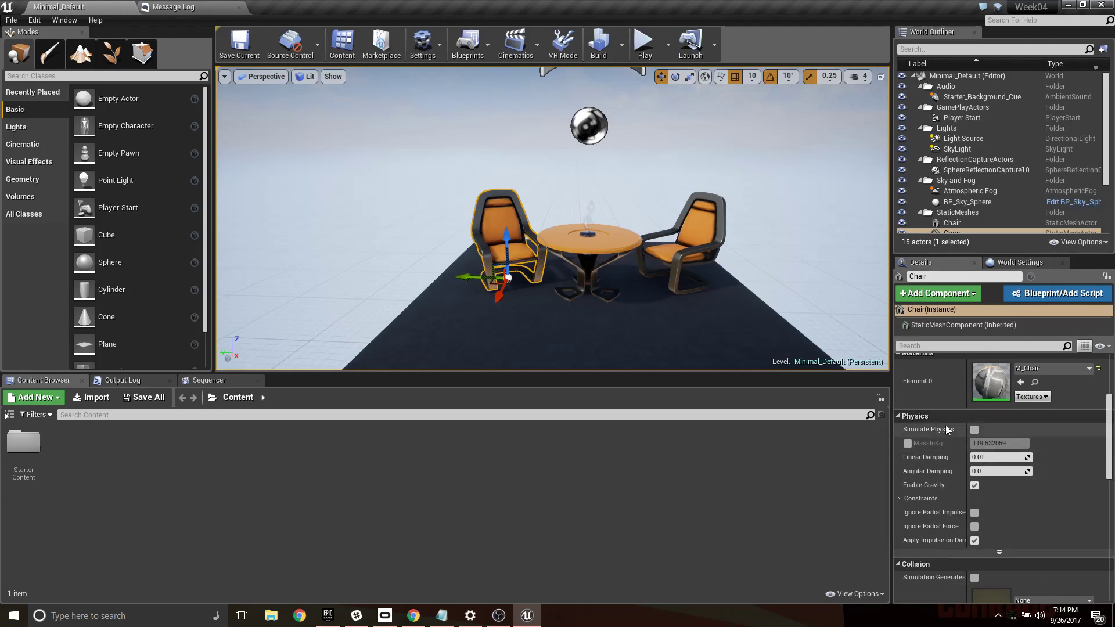
pyautogui.scroll(-2, 917, 433)
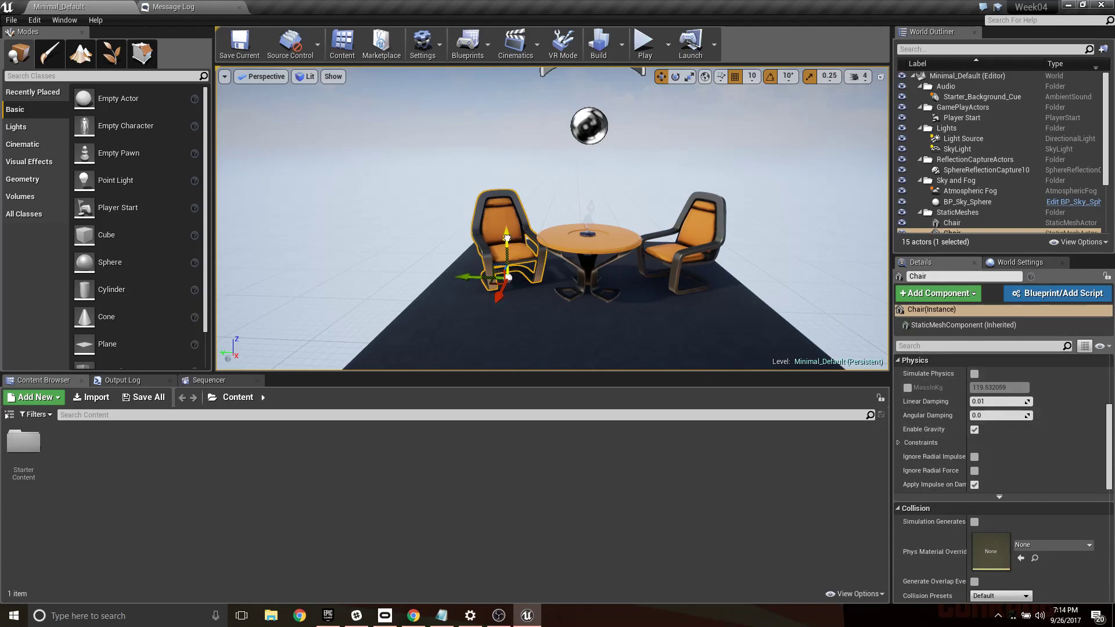
# - Raise the selected chair straight up above the floor to a Z location of about 212
pyautogui.moveTo(506, 237); pyautogui.dragTo(506, 100)
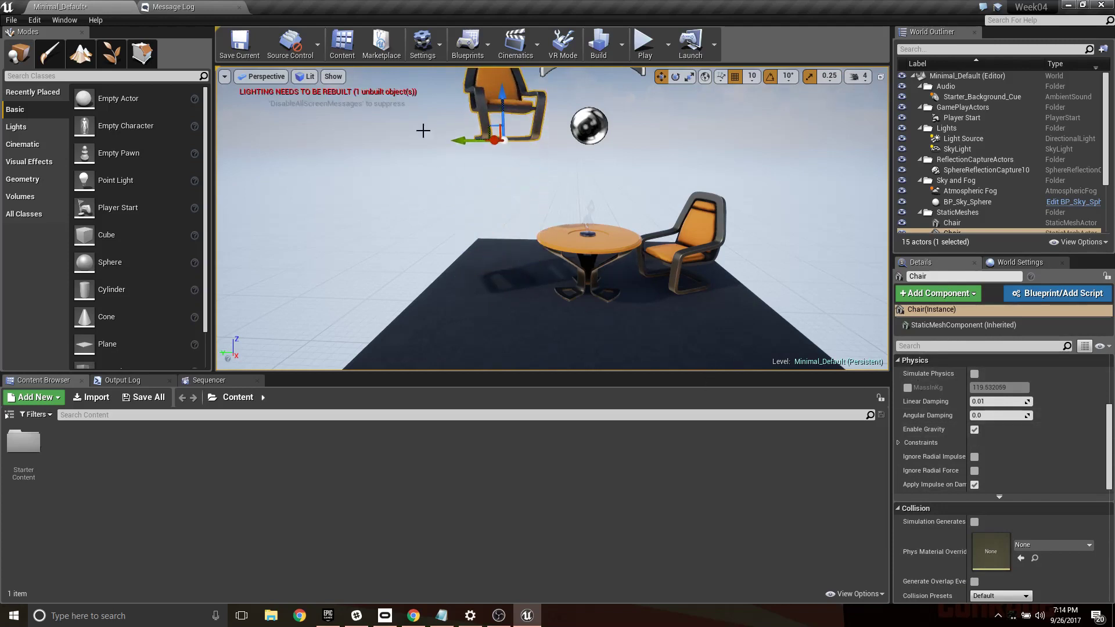
pyautogui.press('f')
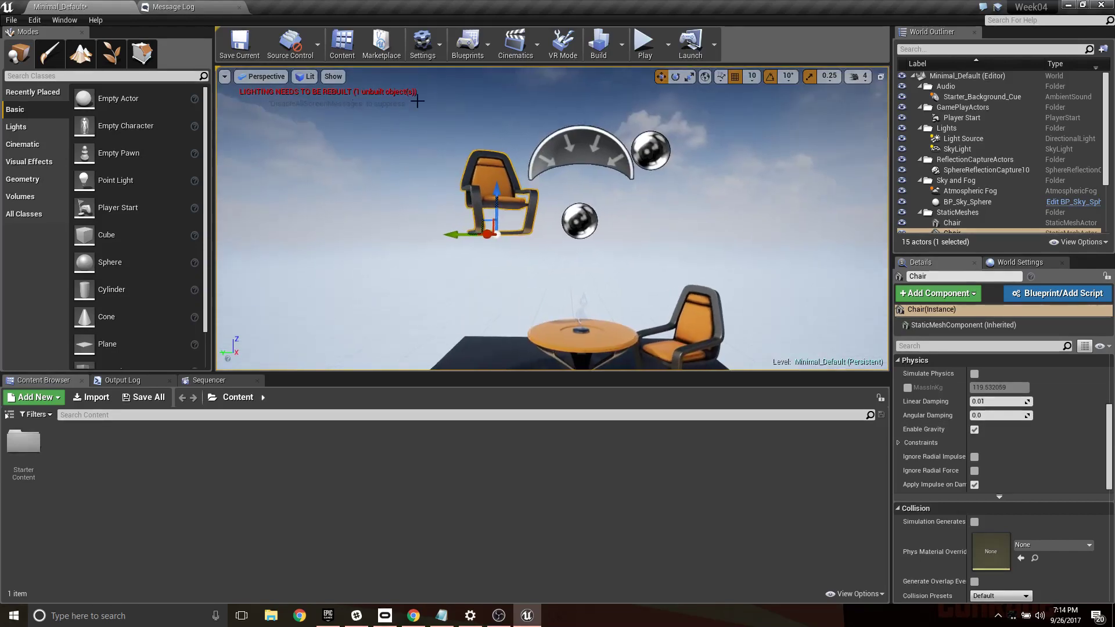
# - Set the mobility of the Light Source directional light to Movable
pyautogui.click(953, 139)
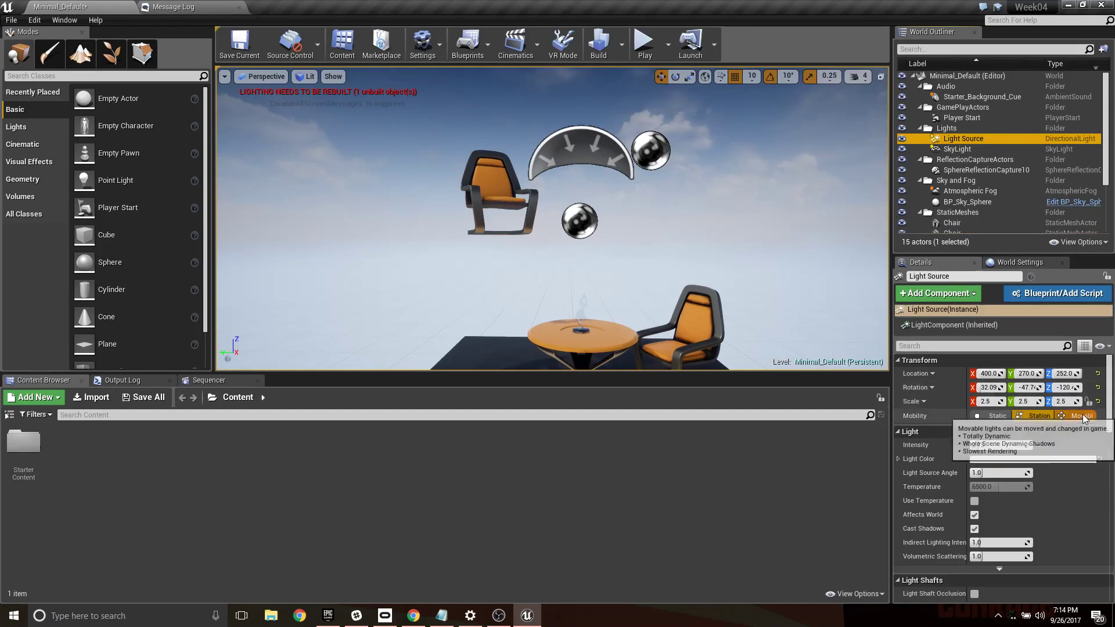
pyautogui.click(1083, 417)
pyautogui.moveTo(823, 215)
pyautogui.mouseDown(button='right')
pyautogui.moveTo(817, 204)
pyautogui.moveTo(823, 217)
pyautogui.mouseUp(button='right')
pyautogui.scroll(-3, 712, 211)
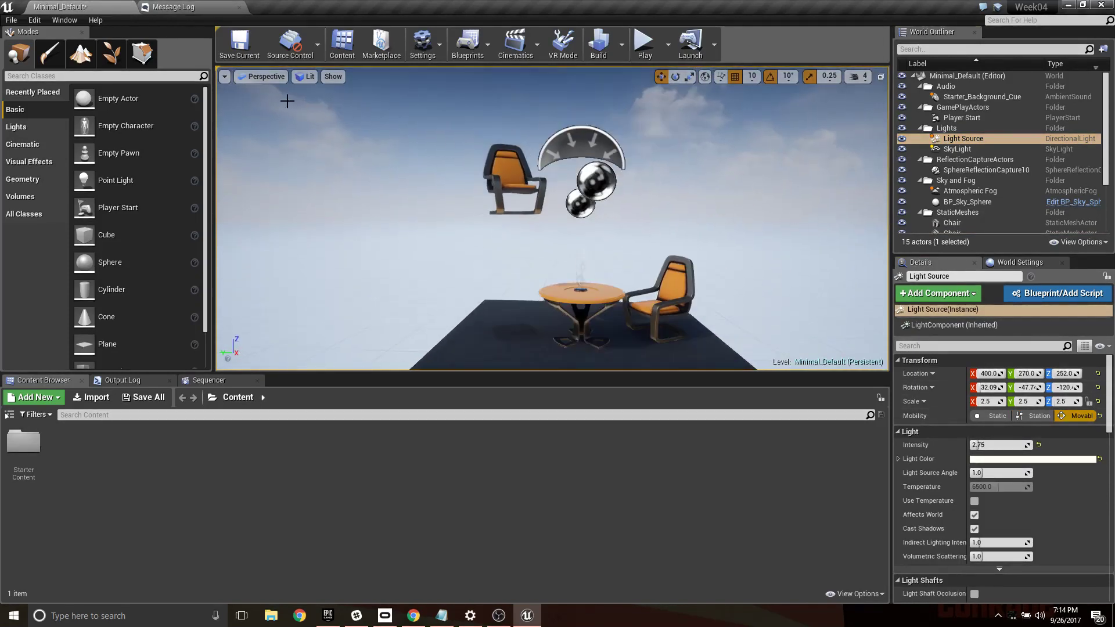
# - Select the raised chair and play-test the level with its physics simulation off, ending the session
pyautogui.click(508, 181)
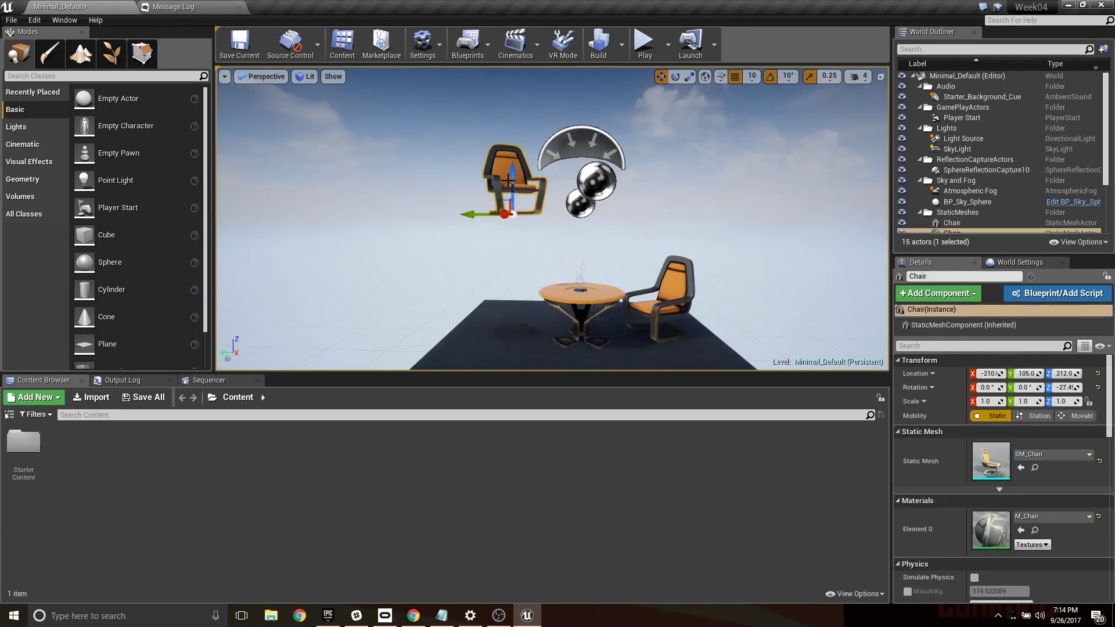
pyautogui.click(645, 46)
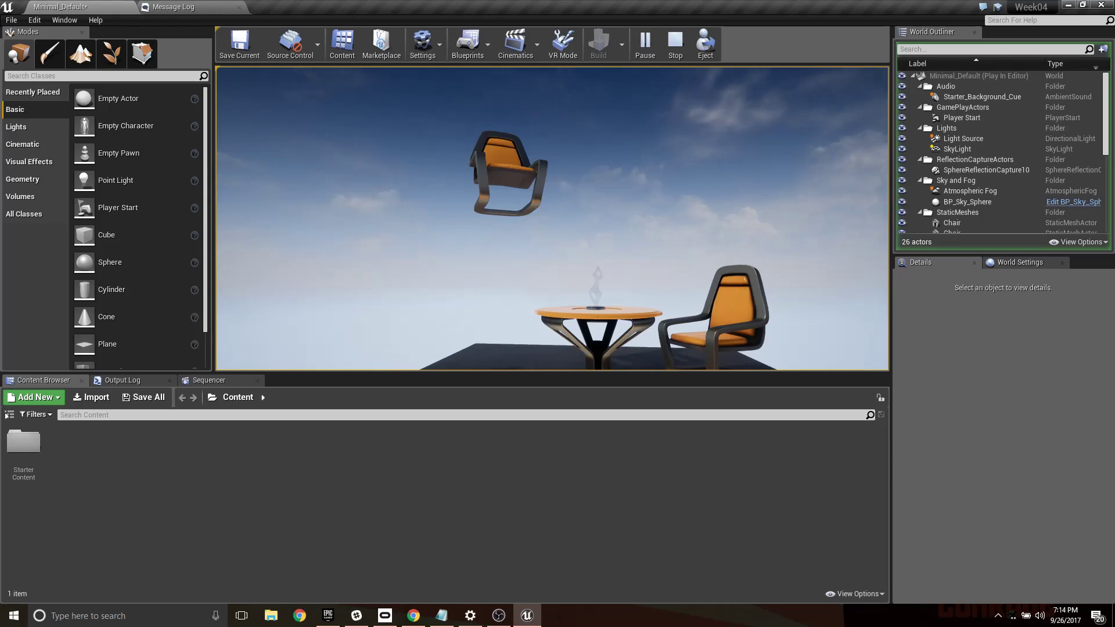
pyautogui.press('Escape')
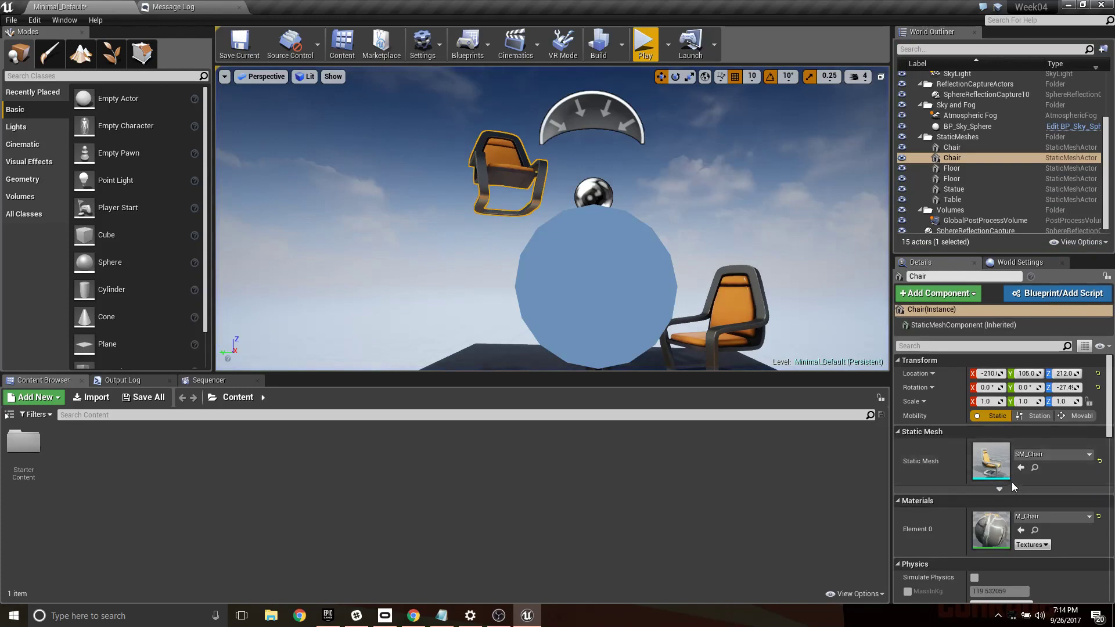
# - Enable Simulate Physics on the raised chair and run a short play-test of the level
pyautogui.scroll(-3, 1011, 482)
pyautogui.click(974, 467)
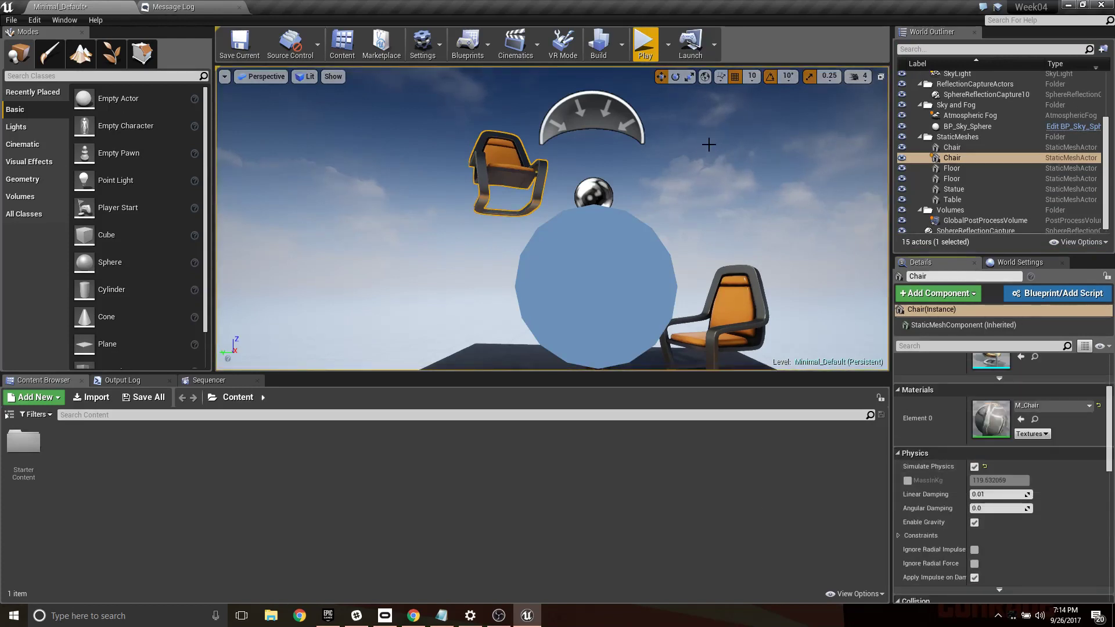
pyautogui.click(645, 47)
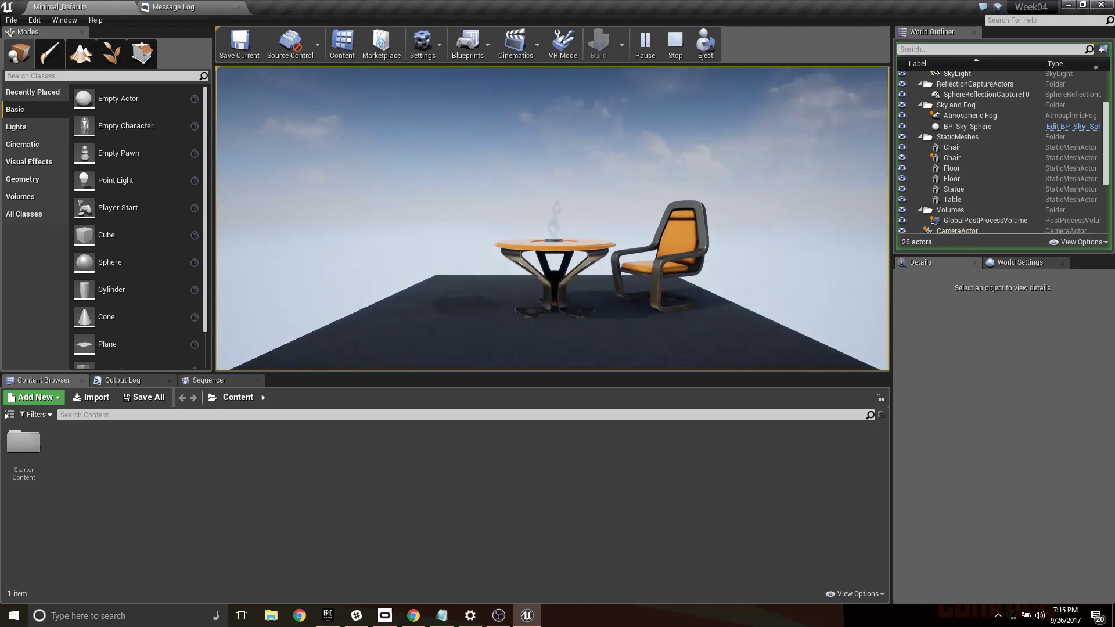
pyautogui.press('Escape')
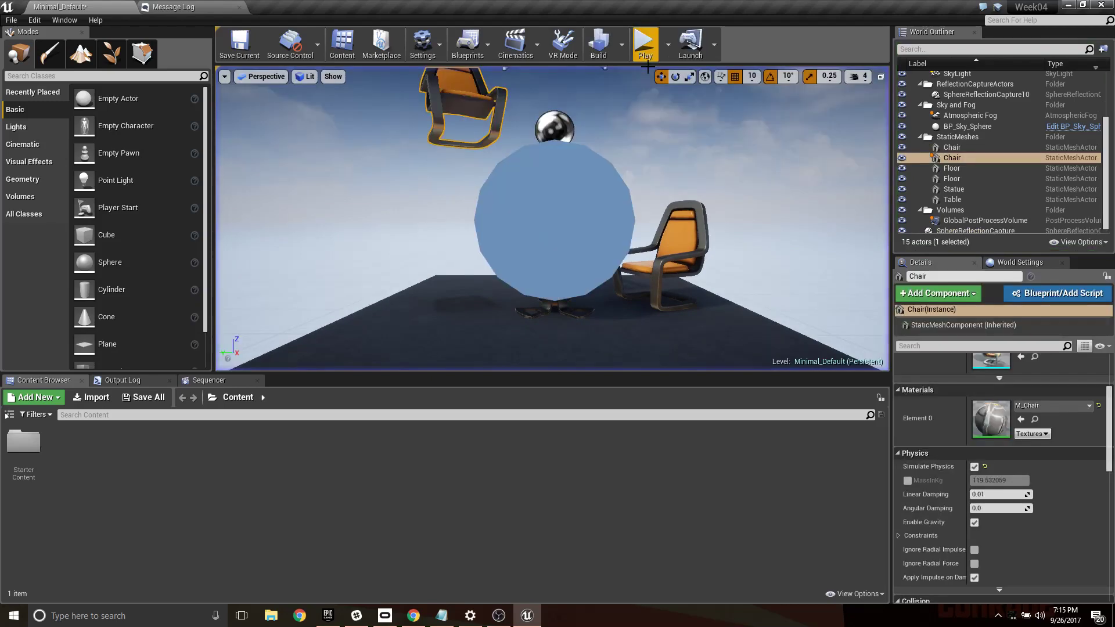
# - Try the MassInKg override on the raised chair and switch it back off
pyautogui.moveTo(662, 140); pyautogui.dragTo(673, 167, button='right')
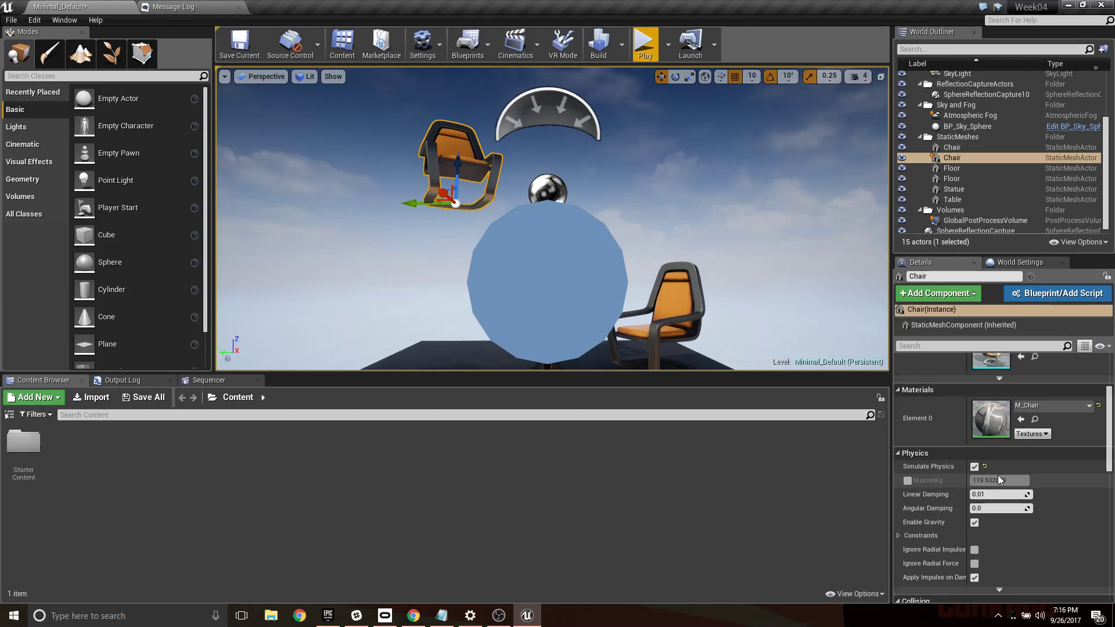
pyautogui.click(909, 481)
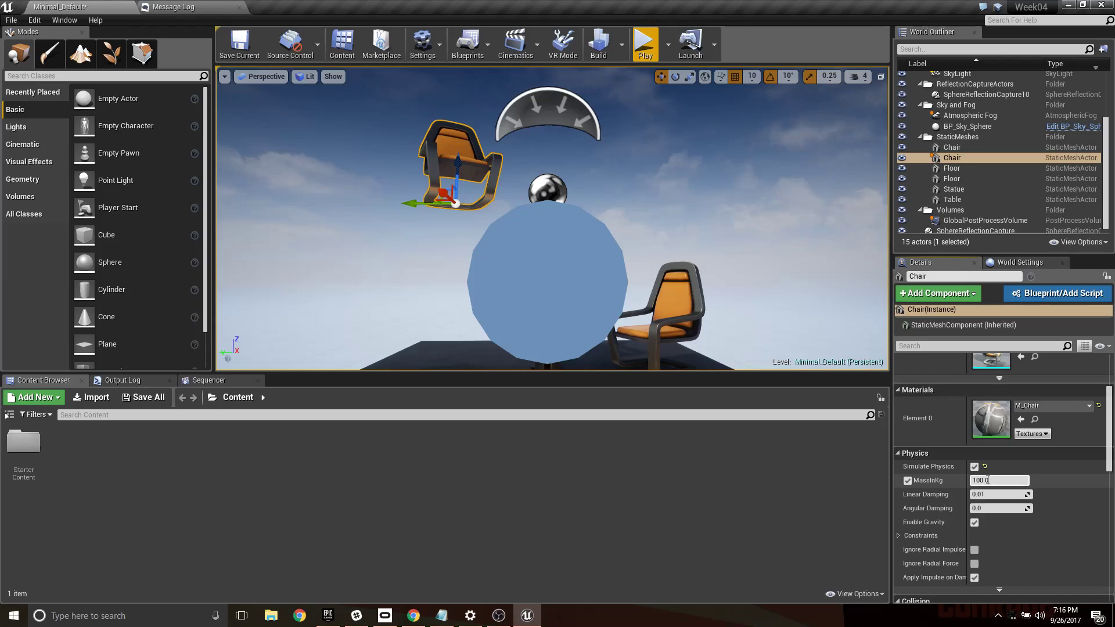
pyautogui.click(907, 481)
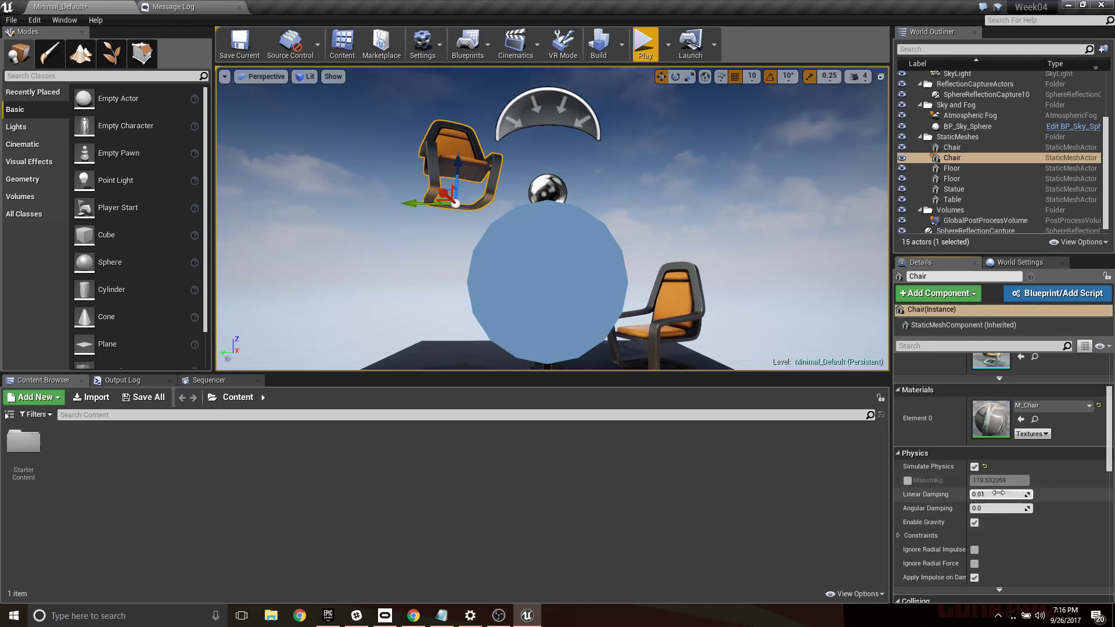
# - Turn off Enable Gravity in the raised chair's physics settings
pyautogui.scroll(-2, 987, 477)
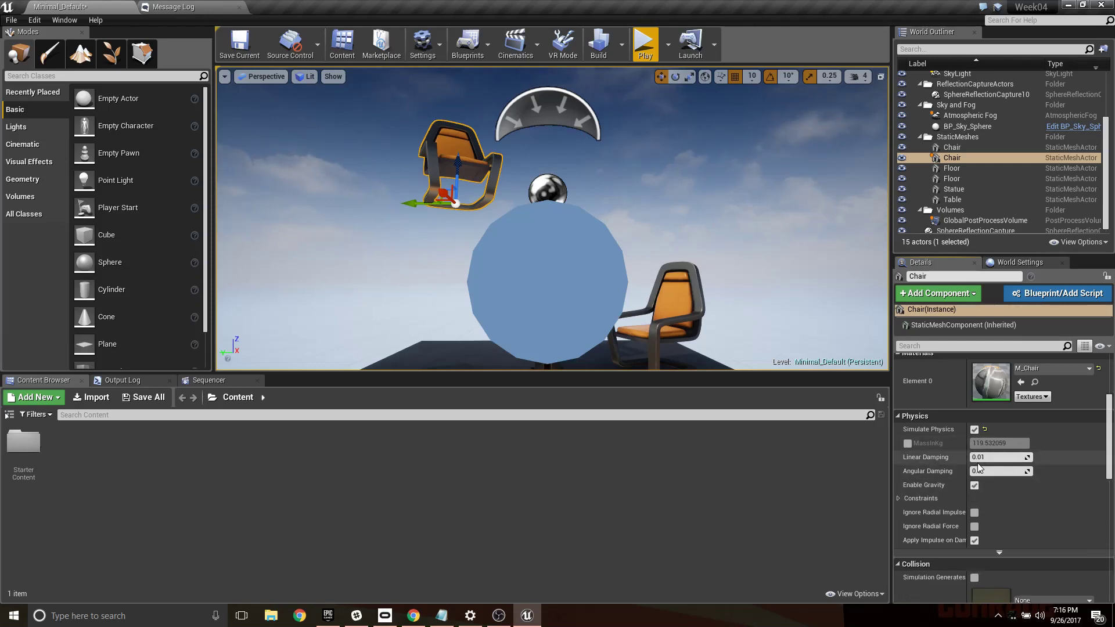
pyautogui.scroll(-1, 995, 497)
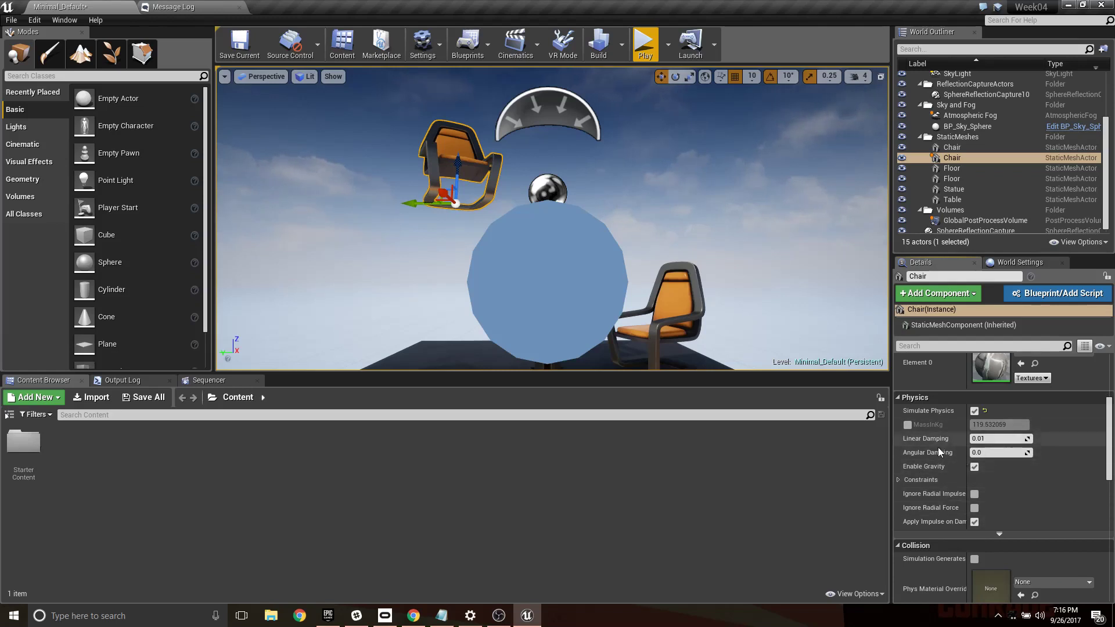
pyautogui.scroll(4, 974, 471)
pyautogui.scroll(-2, 989, 485)
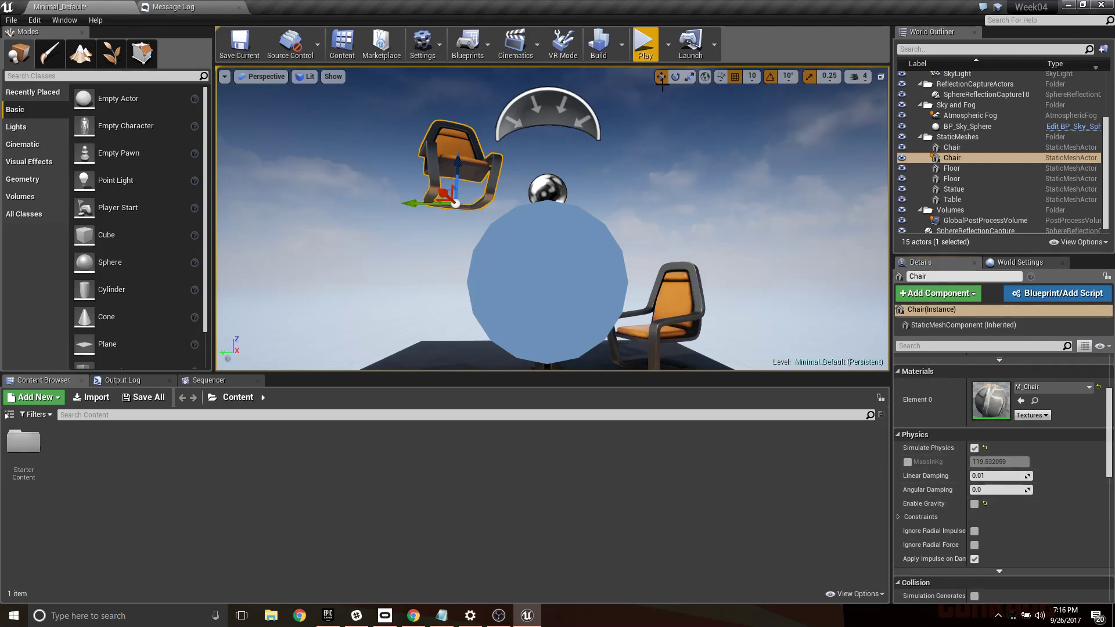
# - Play-test the level with gravity off on the raised chair, flying into it repeatedly to push it, and end the session
pyautogui.click(644, 42)
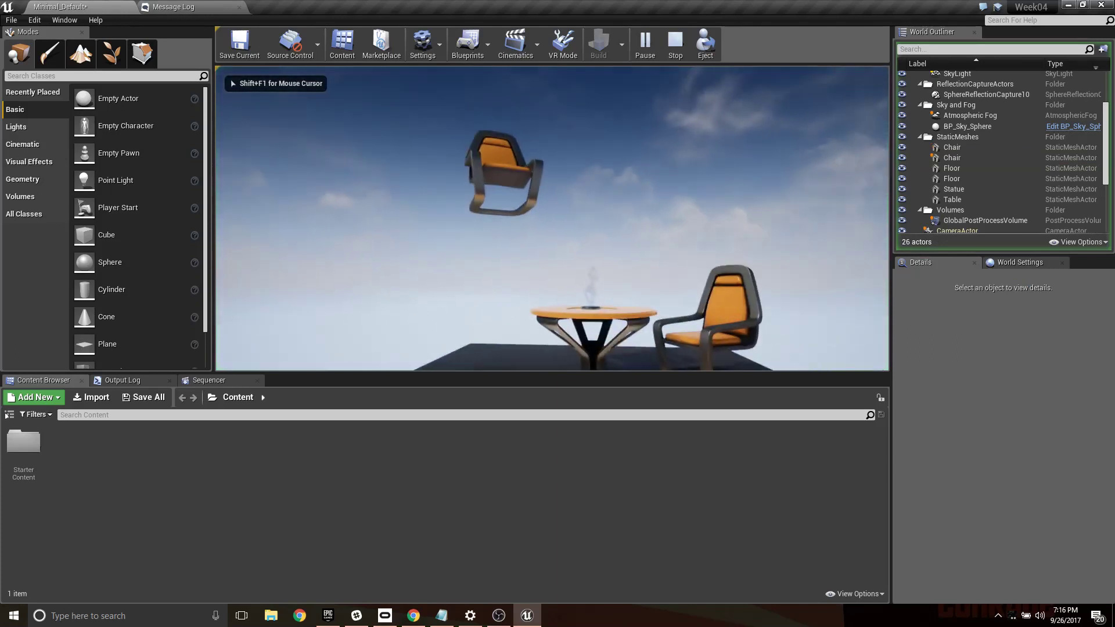
pyautogui.press('w')
pyautogui.press('w')
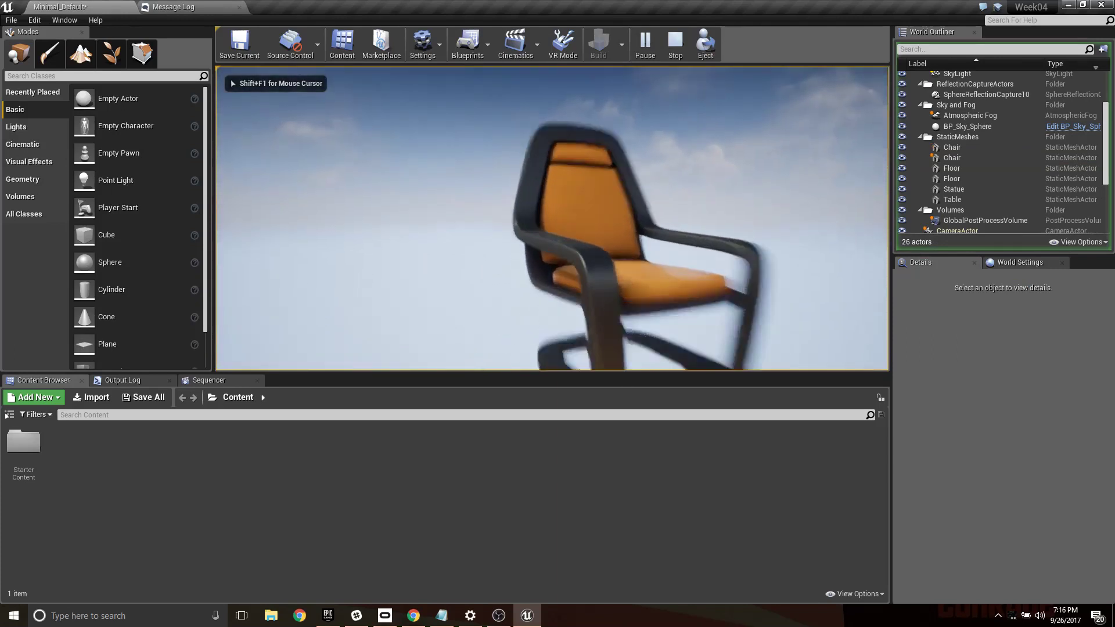
pyautogui.press('s')
pyautogui.press('w')
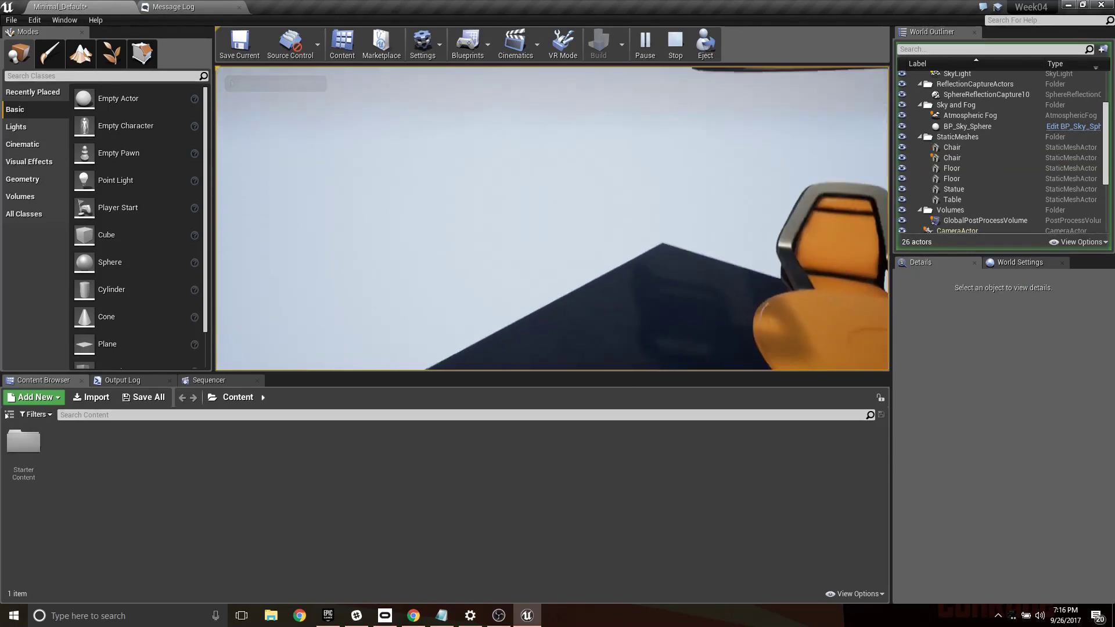
pyautogui.press('s')
pyautogui.press('w')
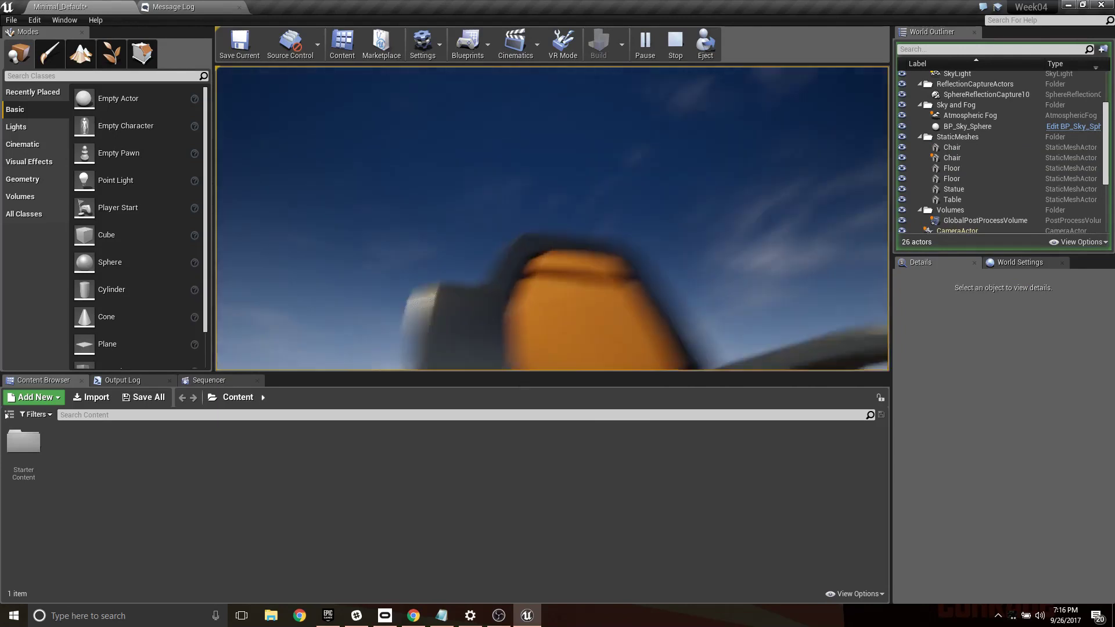
pyautogui.press('s')
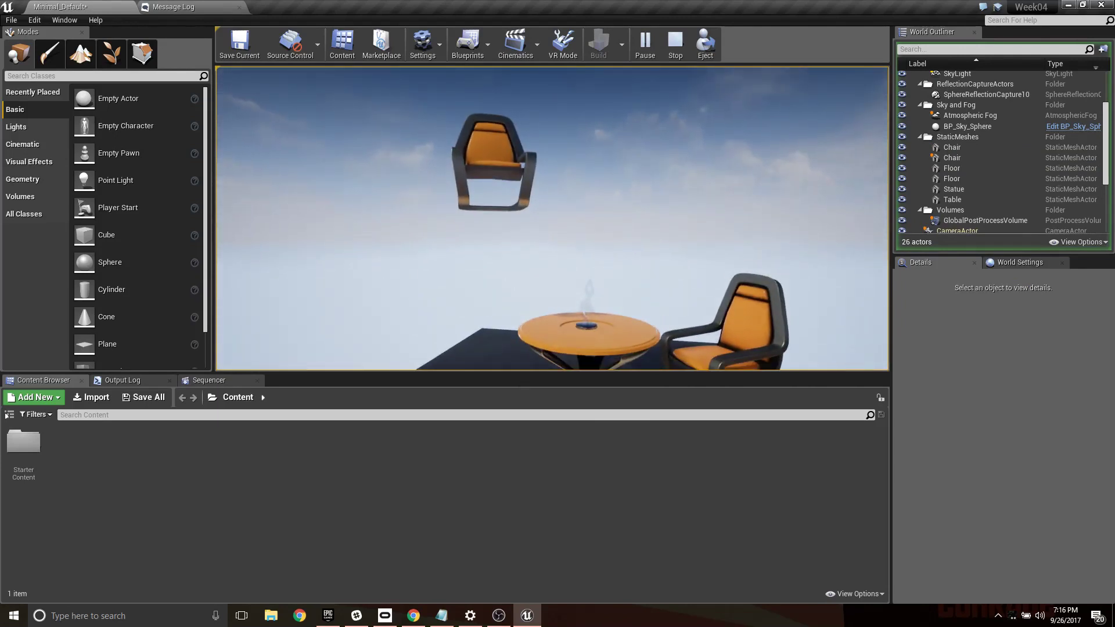
pyautogui.press('Escape')
# - Move the second chair from beside the table to directly above the floating chair
pyautogui.click(759, 283)
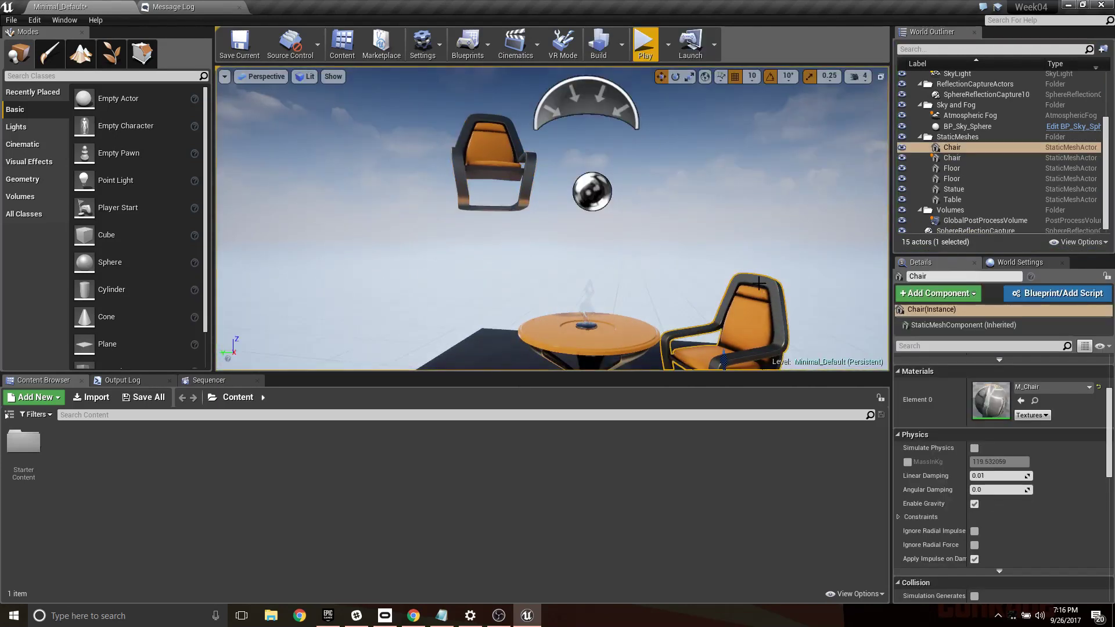
pyautogui.moveTo(734, 296); pyautogui.dragTo(734, 319, button='right')
pyautogui.press('s')
pyautogui.moveTo(635, 213); pyautogui.dragTo(636, 77)
pyautogui.press('w')
pyautogui.moveTo(657, 142); pyautogui.dragTo(653, 185, button='right')
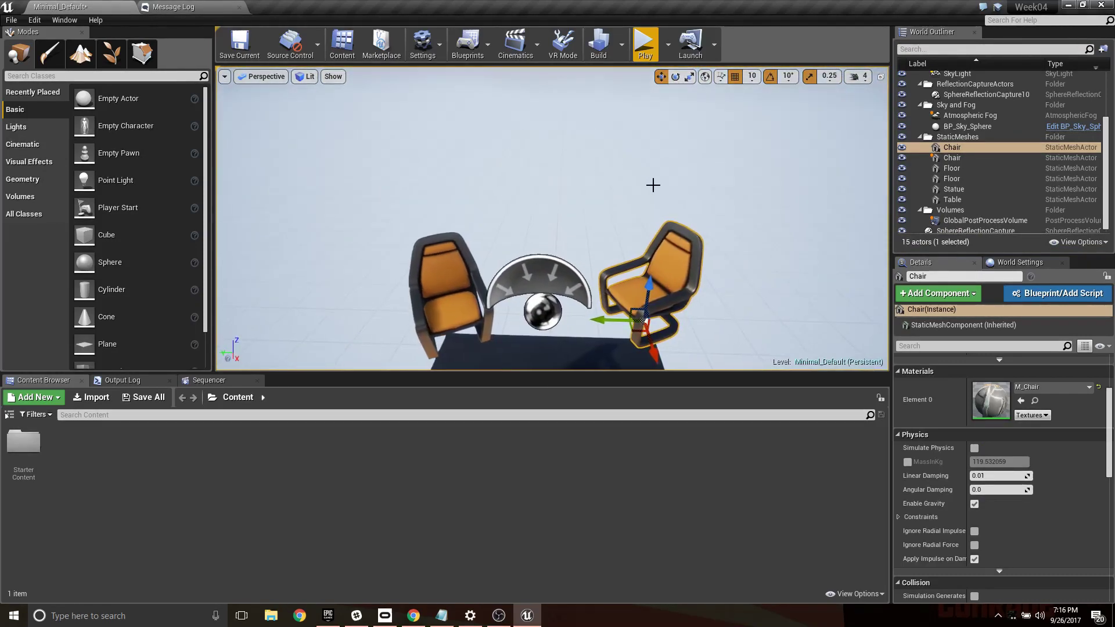
pyautogui.moveTo(648, 290); pyautogui.dragTo(434, 216)
# - Enable Simulate Physics on the chair hanging above the floating one
pyautogui.scroll(-2, 1015, 476)
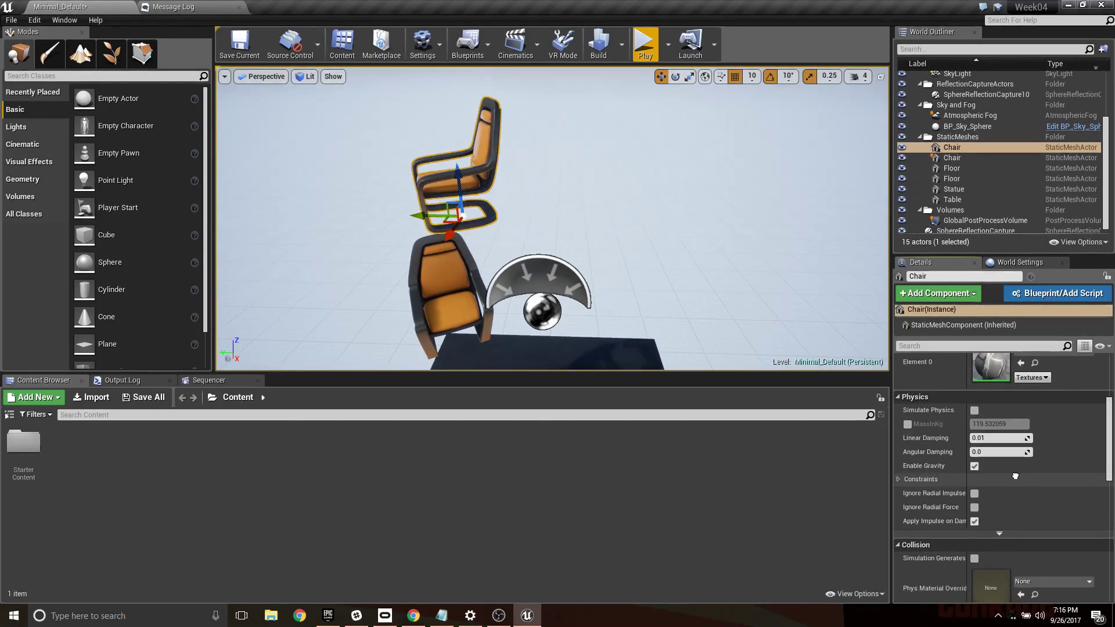
pyautogui.moveTo(1015, 476)
pyautogui.mouseDown(button='right')
pyautogui.moveTo(1015, 415)
pyautogui.moveTo(1001, 462)
pyautogui.mouseUp(button='right')
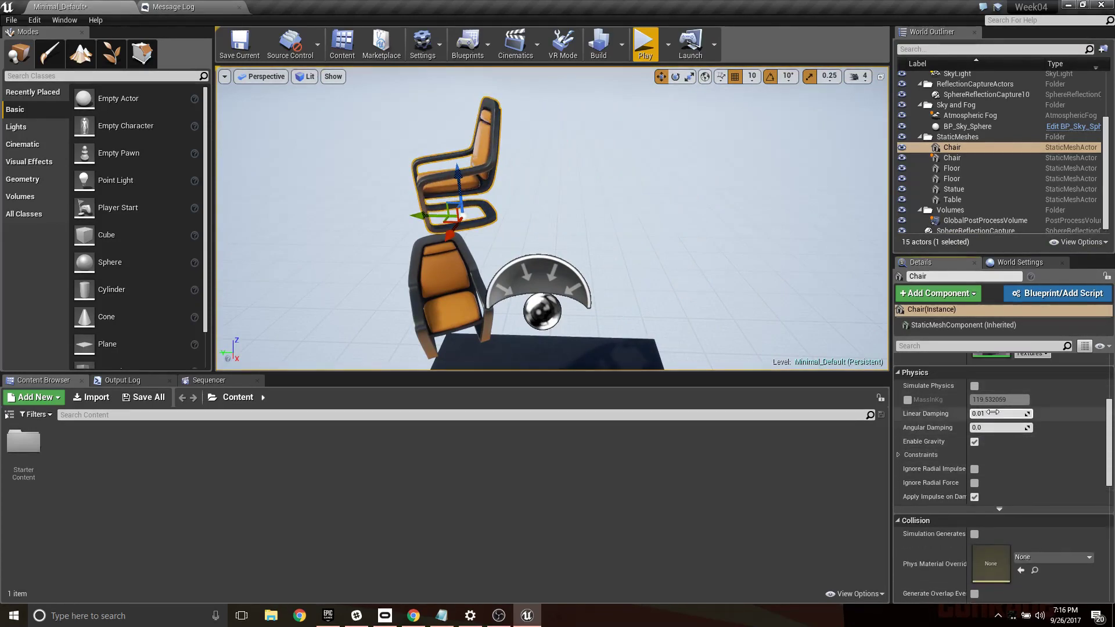
pyautogui.click(974, 386)
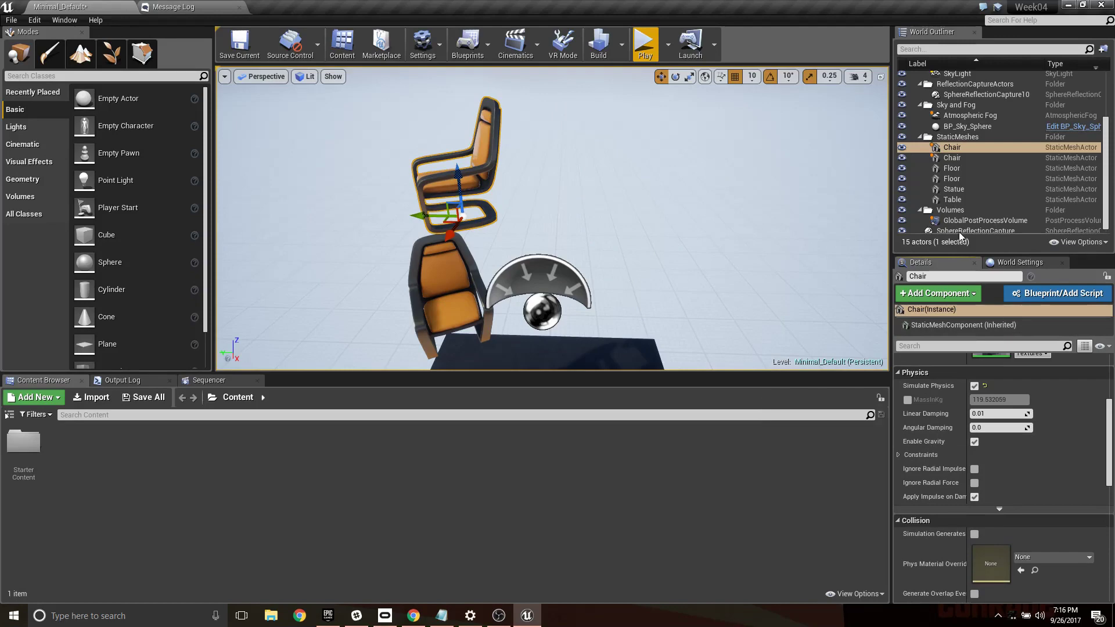
# - Check the Enable Gravity setting on the lower floating chair and play-test how the upper chair falls onto it
pyautogui.click(454, 282)
pyautogui.click(974, 441)
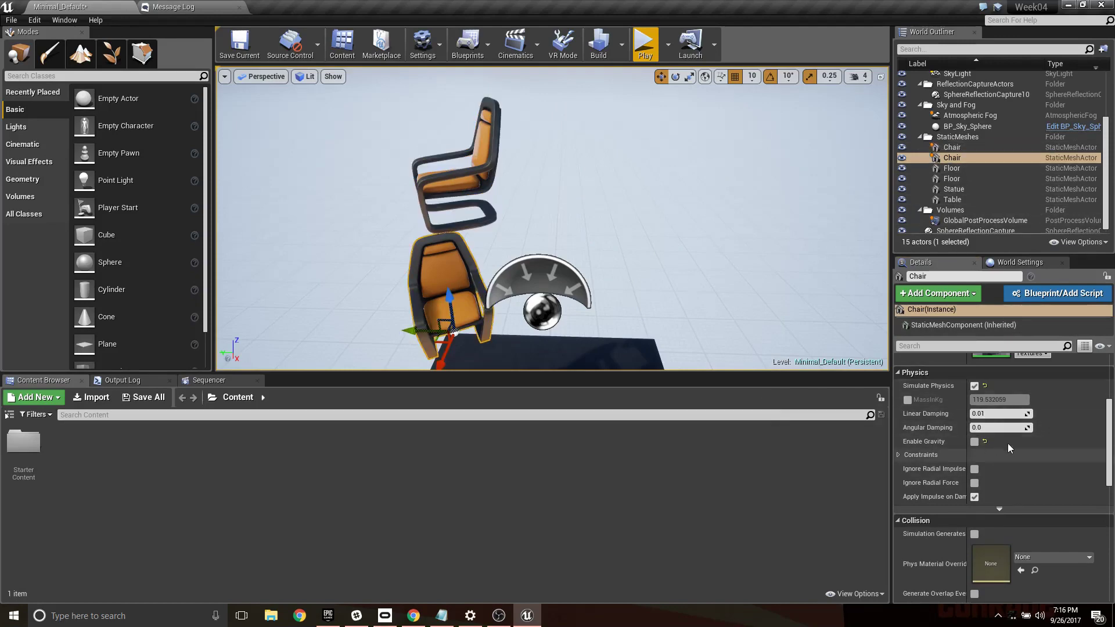
pyautogui.click(644, 45)
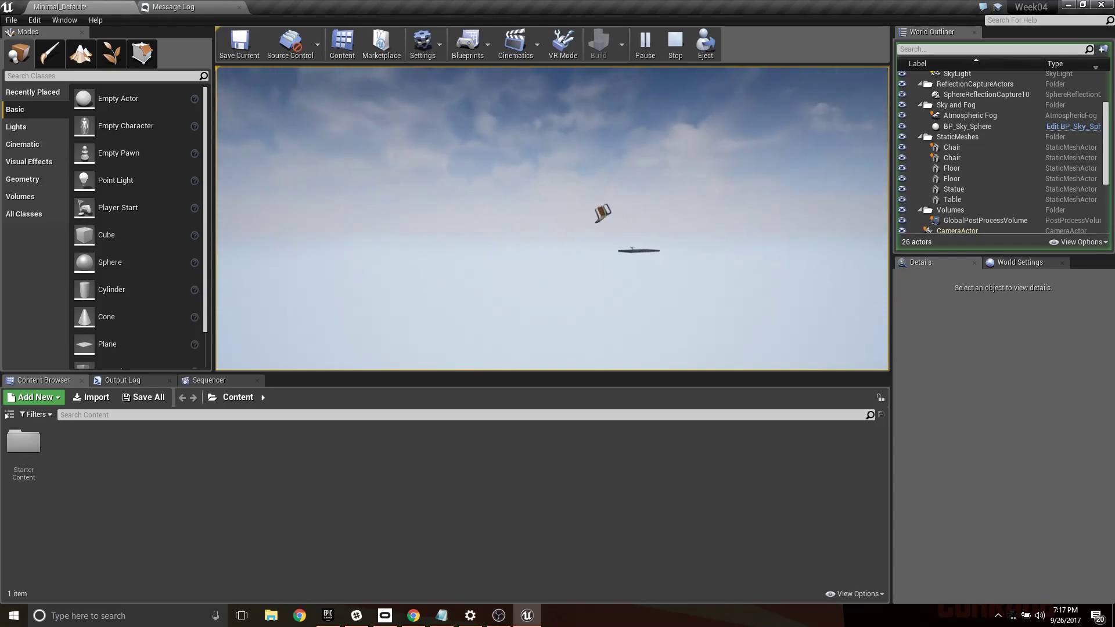
pyautogui.press('Escape')
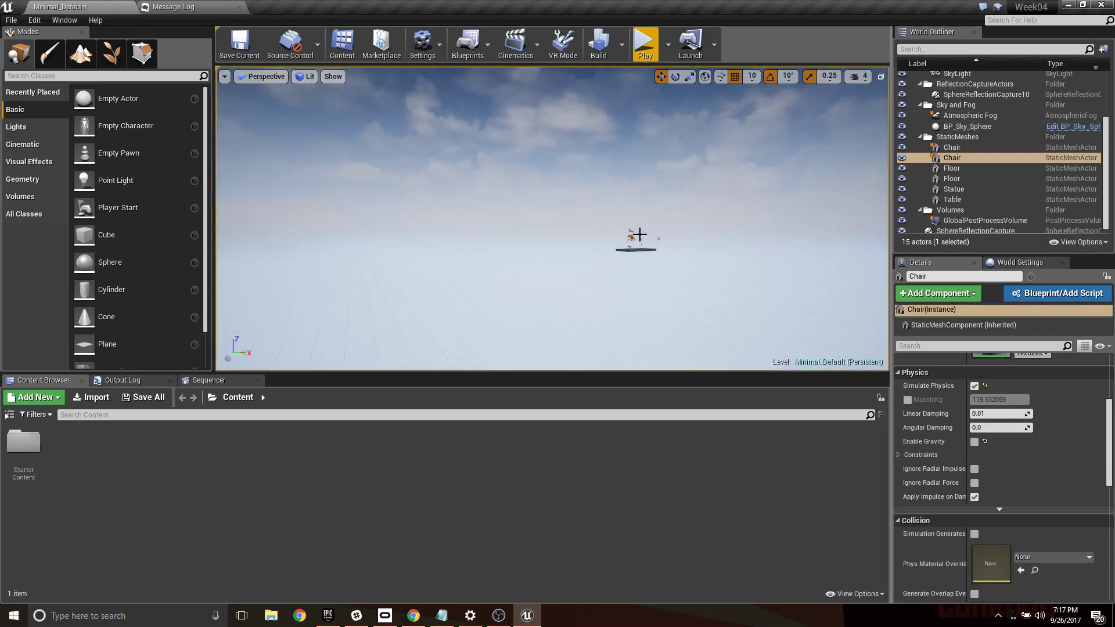
# - Move the Player Start along the X axis away from the table and raise it above the brown floor
pyautogui.doubleClick(956, 161)
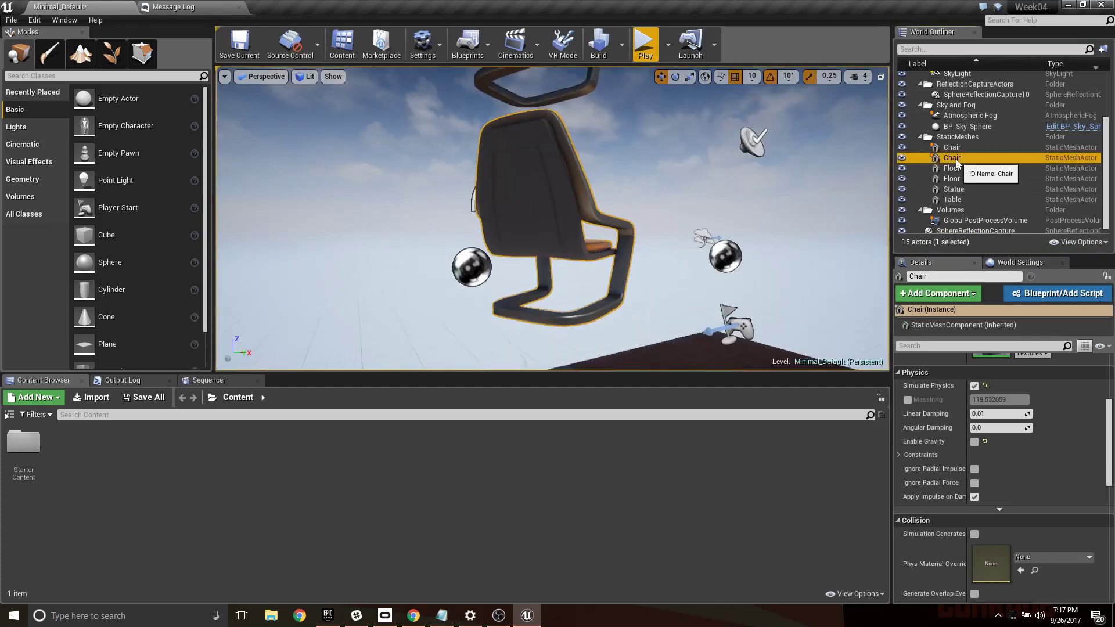
pyautogui.moveTo(761, 246)
pyautogui.mouseDown(button='right')
pyautogui.moveTo(720, 249)
pyautogui.moveTo(761, 246)
pyautogui.mouseUp(button='right')
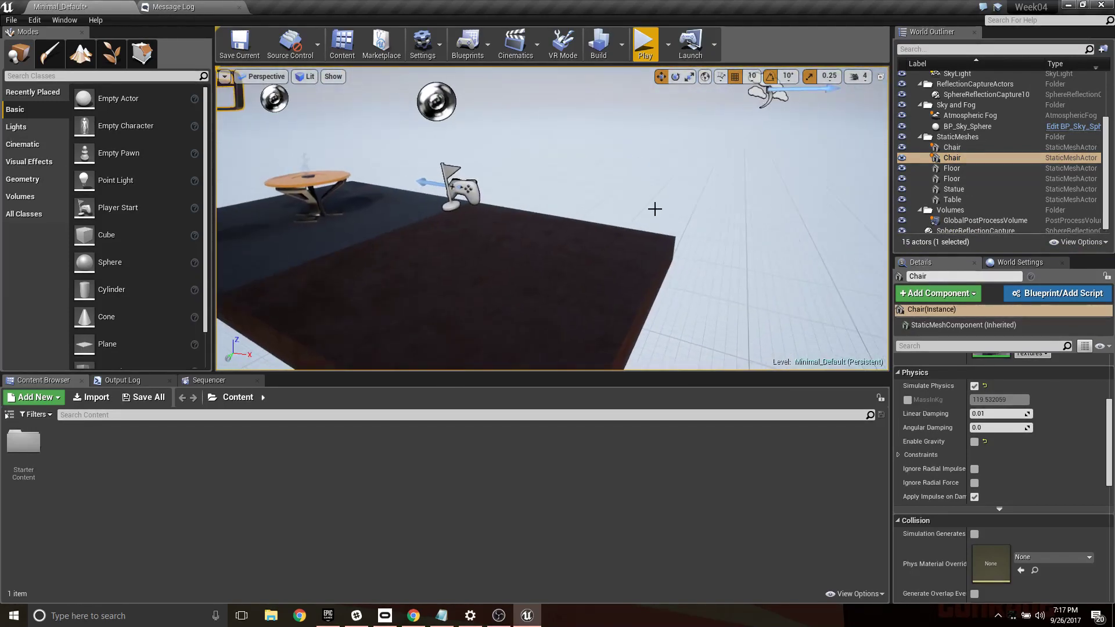
pyautogui.click(456, 191)
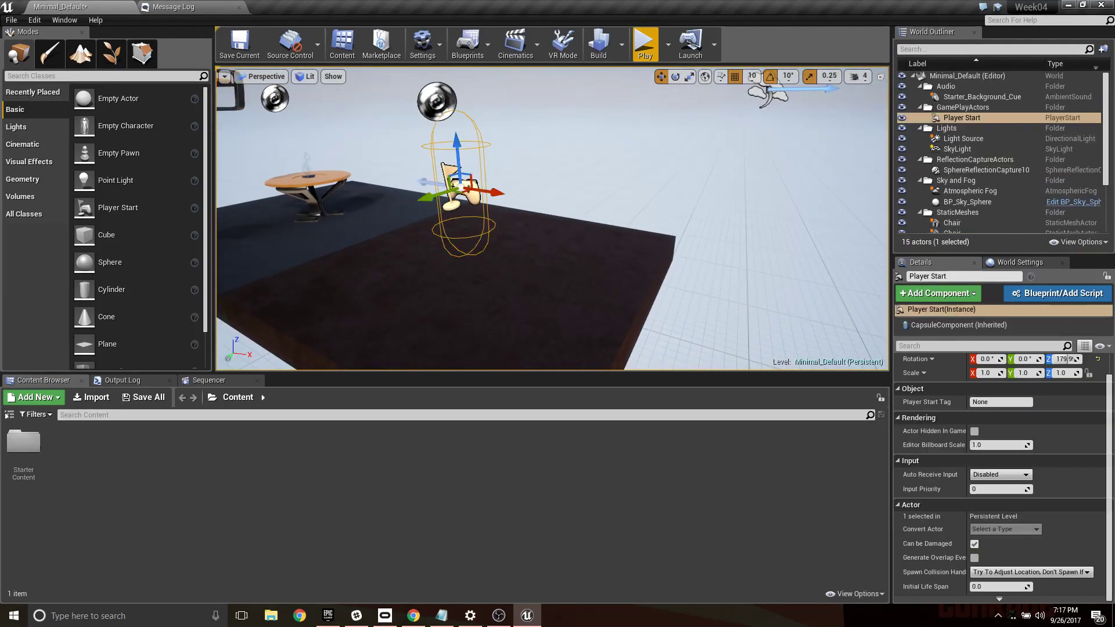
pyautogui.moveTo(451, 183)
pyautogui.mouseDown(button='right')
pyautogui.moveTo(476, 183)
pyautogui.moveTo(450, 183)
pyautogui.mouseUp(button='right')
pyautogui.moveTo(525, 186); pyautogui.dragTo(569, 187)
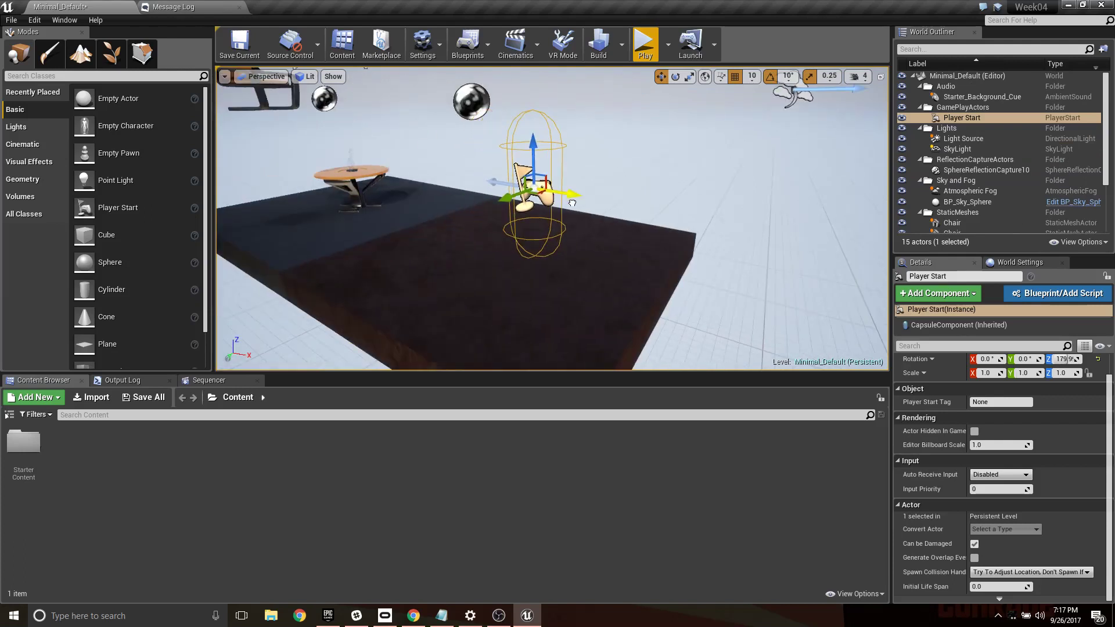
pyautogui.moveTo(540, 153); pyautogui.dragTo(543, 111)
pyautogui.moveTo(568, 149); pyautogui.dragTo(579, 133)
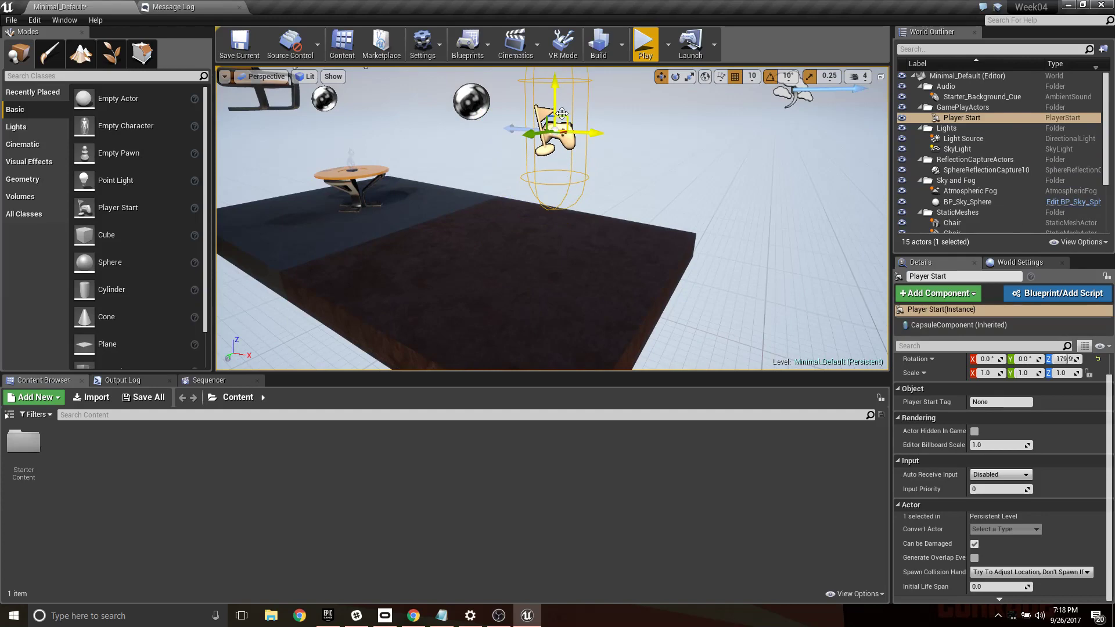
# - Set the player to spawn at Current Camera Location and play-test the level from a view of both chairs, ending the session
pyautogui.click(668, 45)
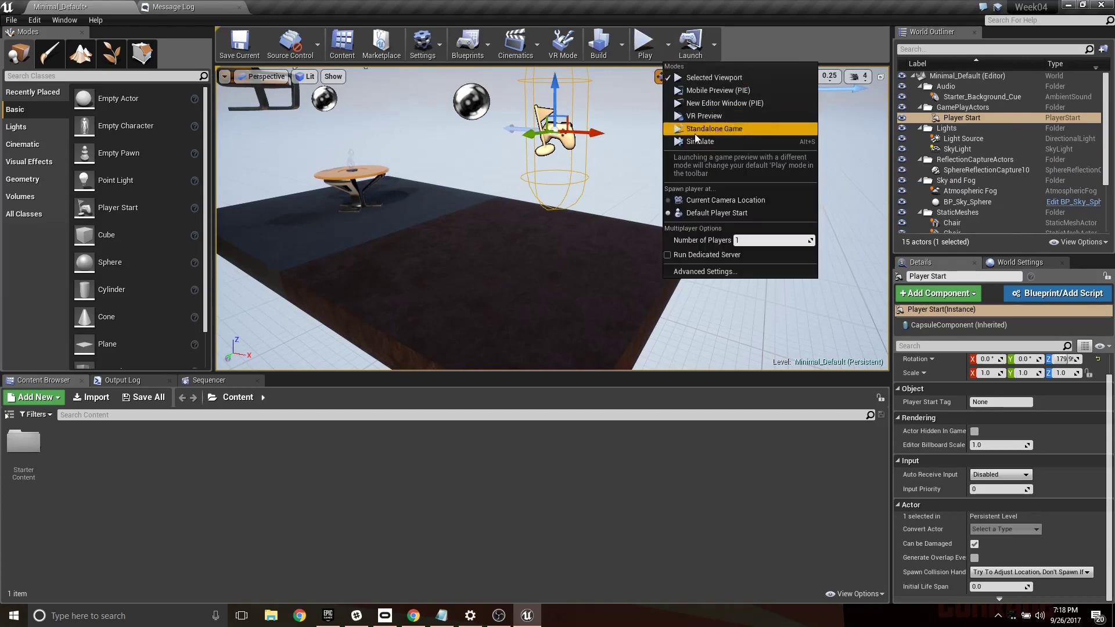
pyautogui.click(743, 203)
pyautogui.moveTo(670, 171); pyautogui.dragTo(615, 149, button='right')
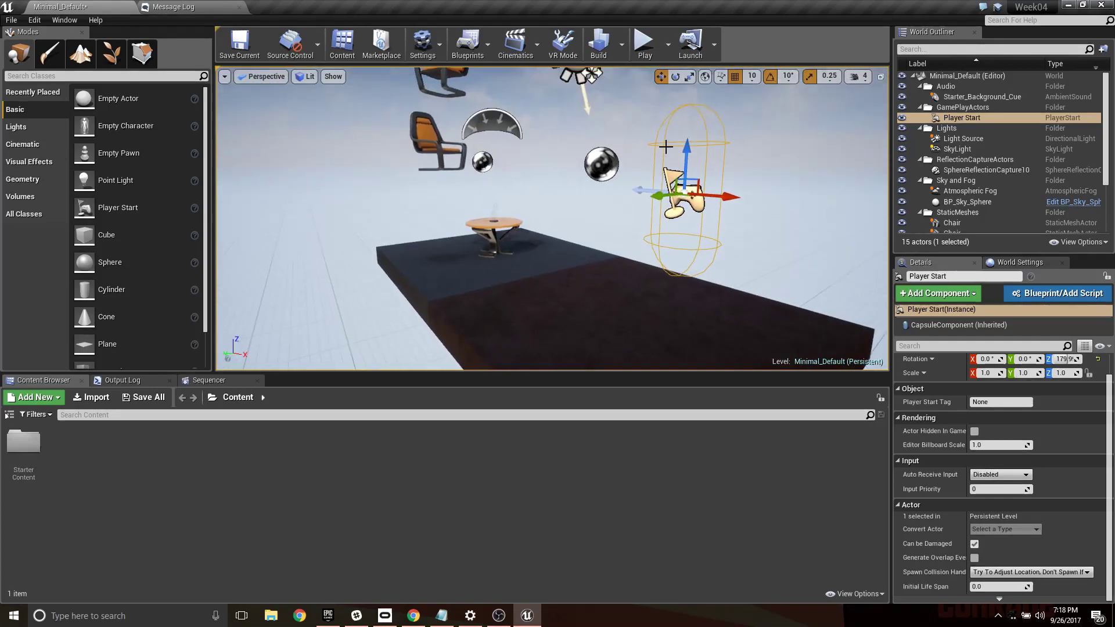
pyautogui.click(645, 47)
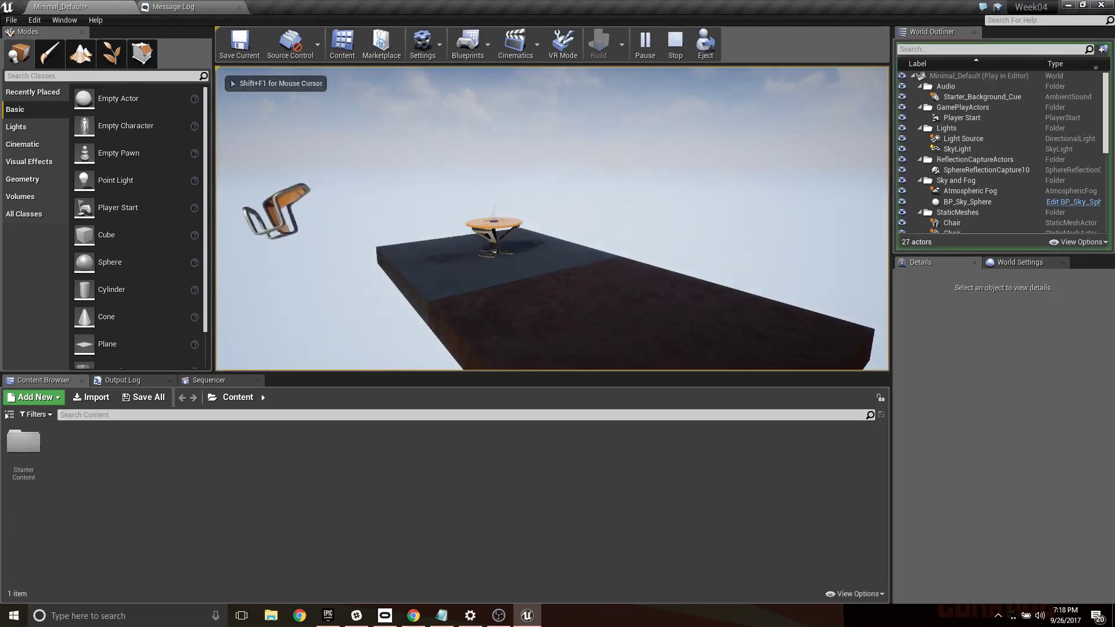
pyautogui.press('Escape')
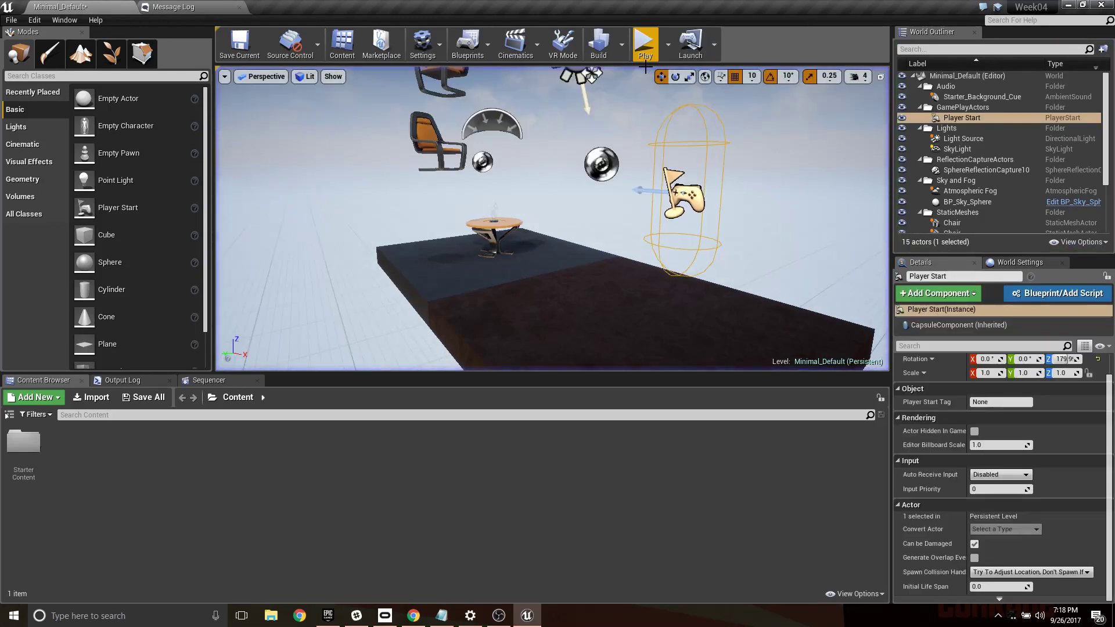
# - Run the level in Simulate mode, follow the chairs' motion, and stop the simulation
pyautogui.click(669, 44)
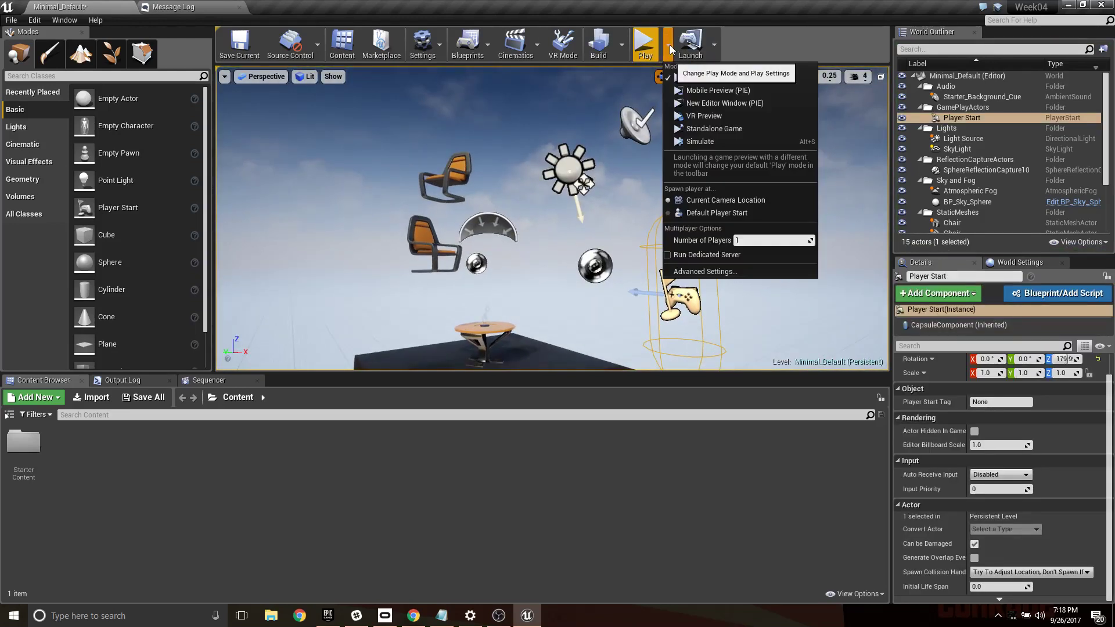
pyautogui.click(712, 141)
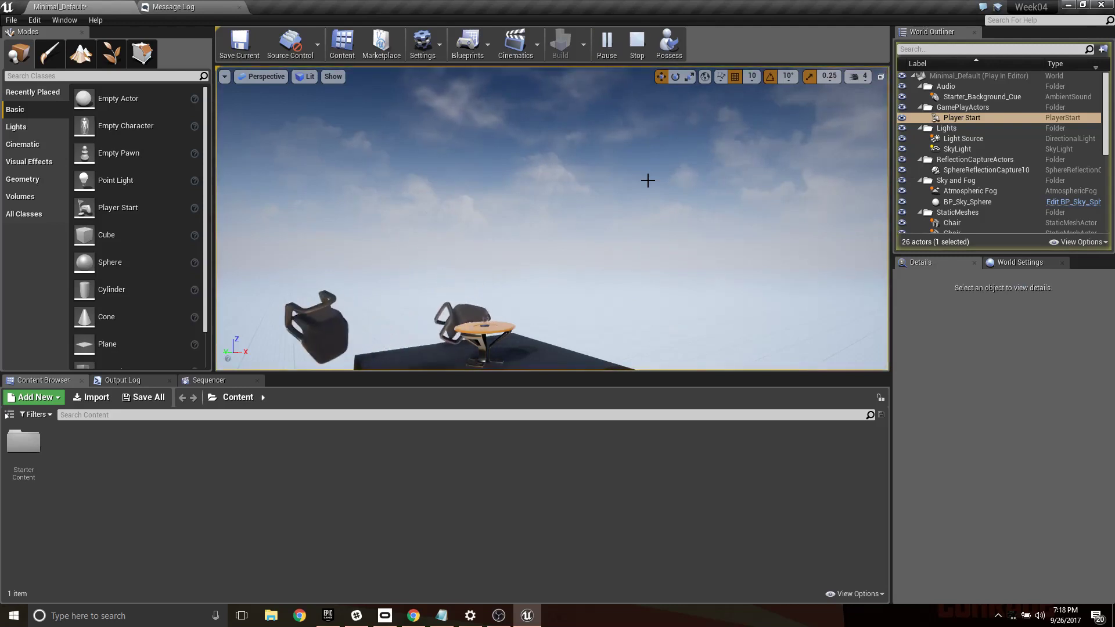
pyautogui.moveTo(656, 218); pyautogui.dragTo(604, 249, button='right')
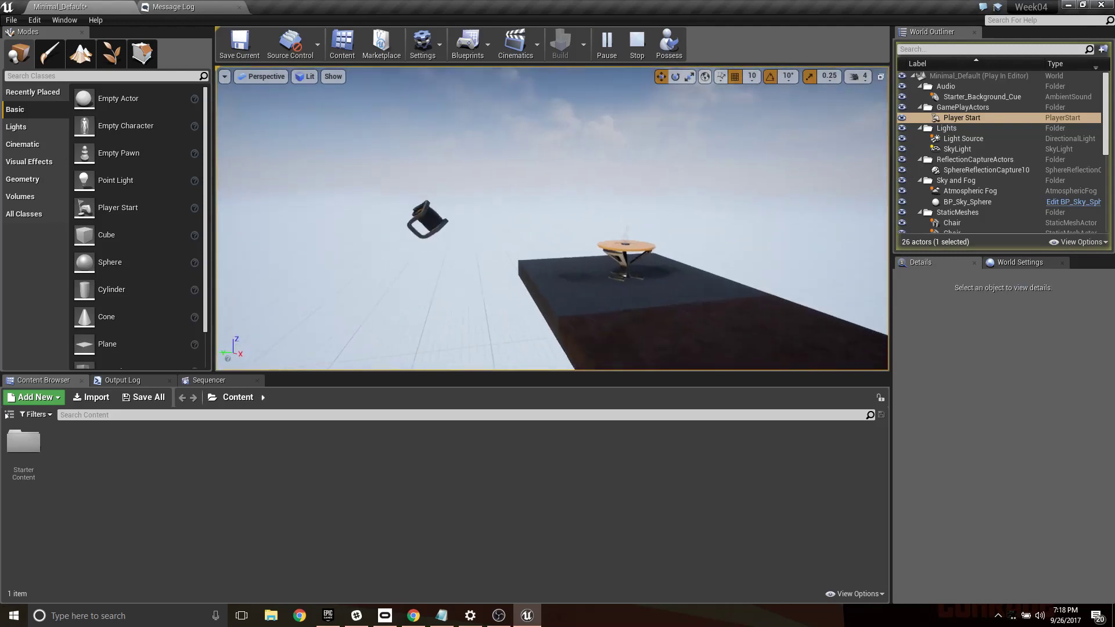
pyautogui.click(637, 43)
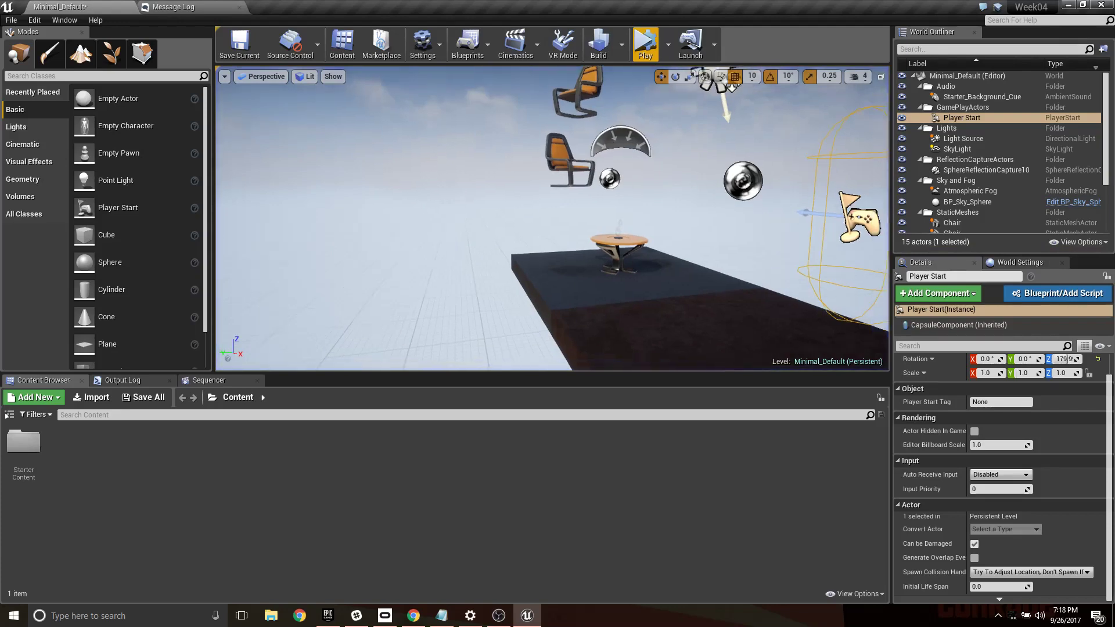
# - Move the upper chair along the X axis clear of the floating chair and raise it slightly
pyautogui.moveTo(635, 189); pyautogui.dragTo(593, 157, button='right')
pyautogui.click(633, 268)
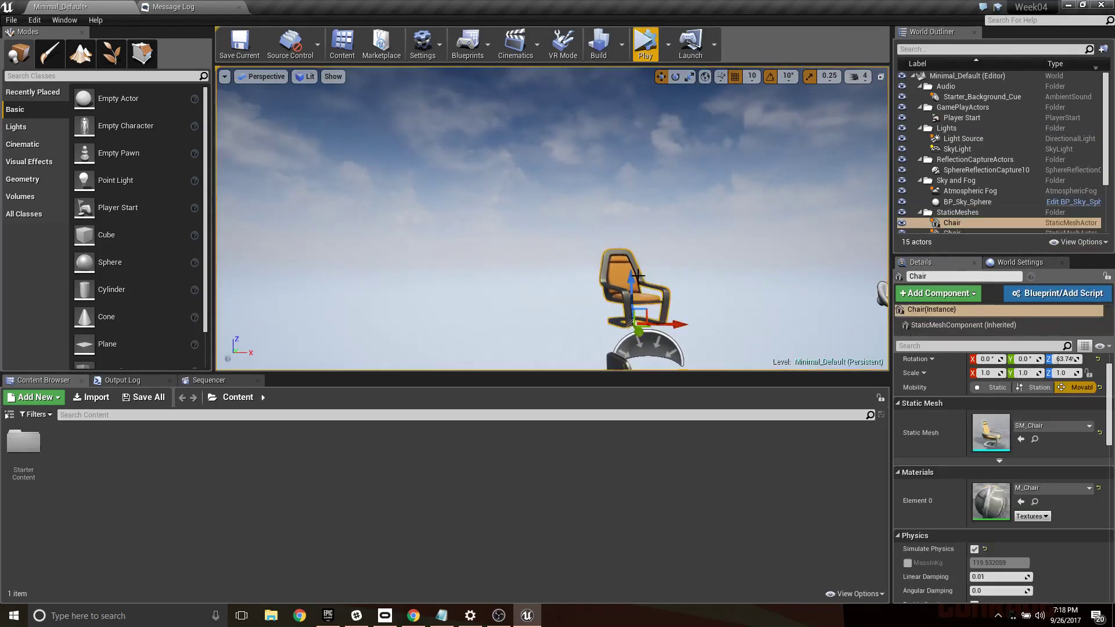
pyautogui.moveTo(633, 268); pyautogui.dragTo(650, 294, button='right')
pyautogui.moveTo(613, 245); pyautogui.dragTo(745, 248)
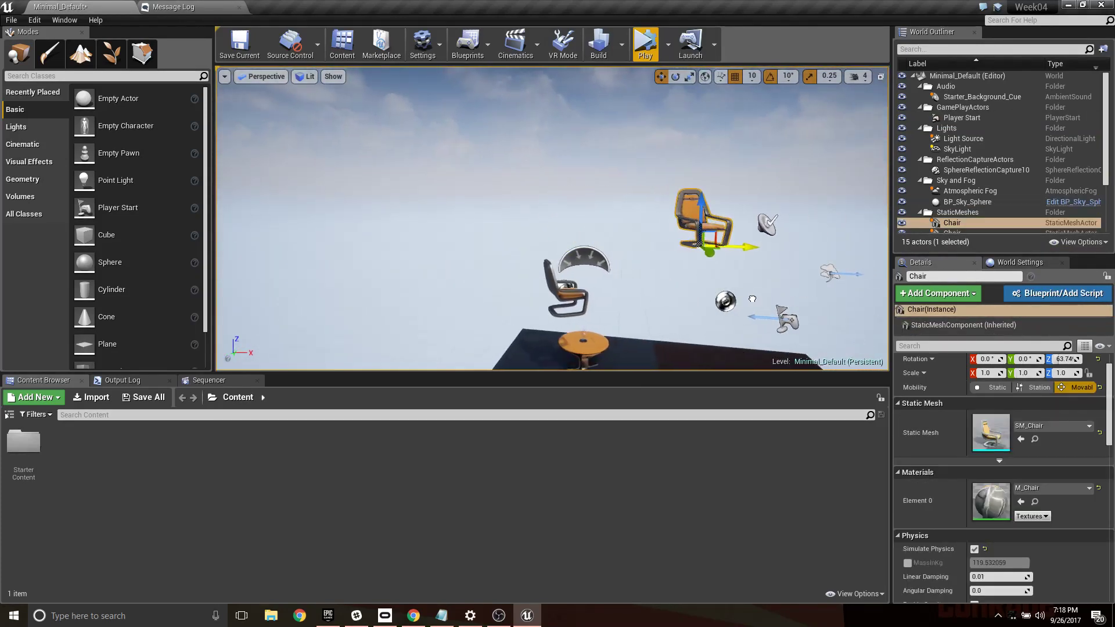
pyautogui.moveTo(700, 214)
pyautogui.mouseDown()
pyautogui.moveTo(699, 296)
pyautogui.moveTo(704, 198)
pyautogui.mouseUp()
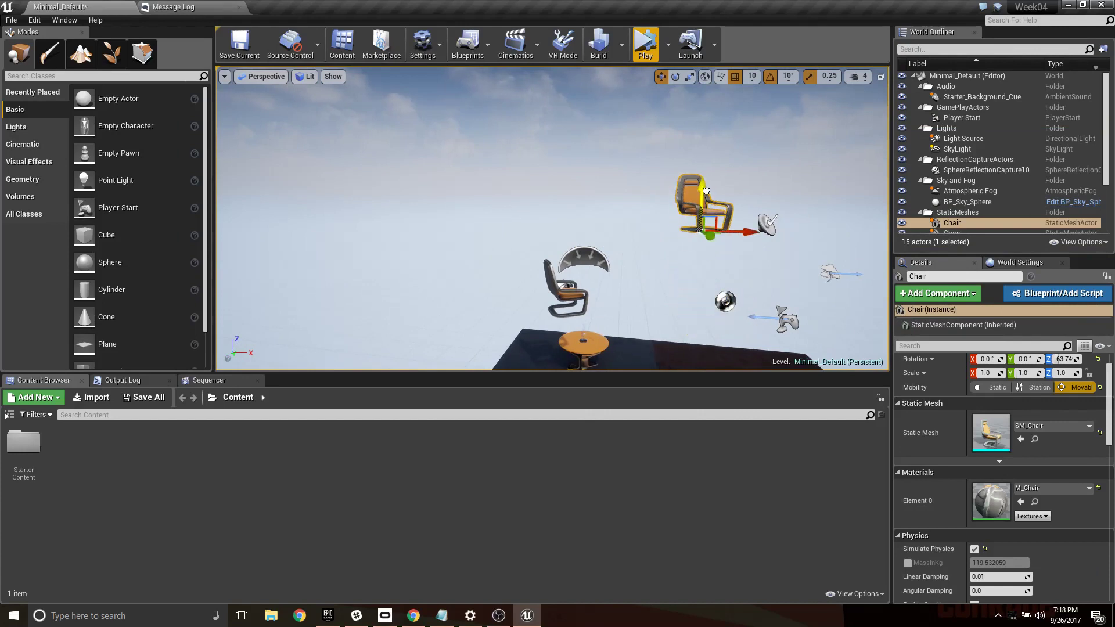
# - Simulate the level again to compare the chair with gravity against the floating one, and stop the simulation
pyautogui.click(646, 44)
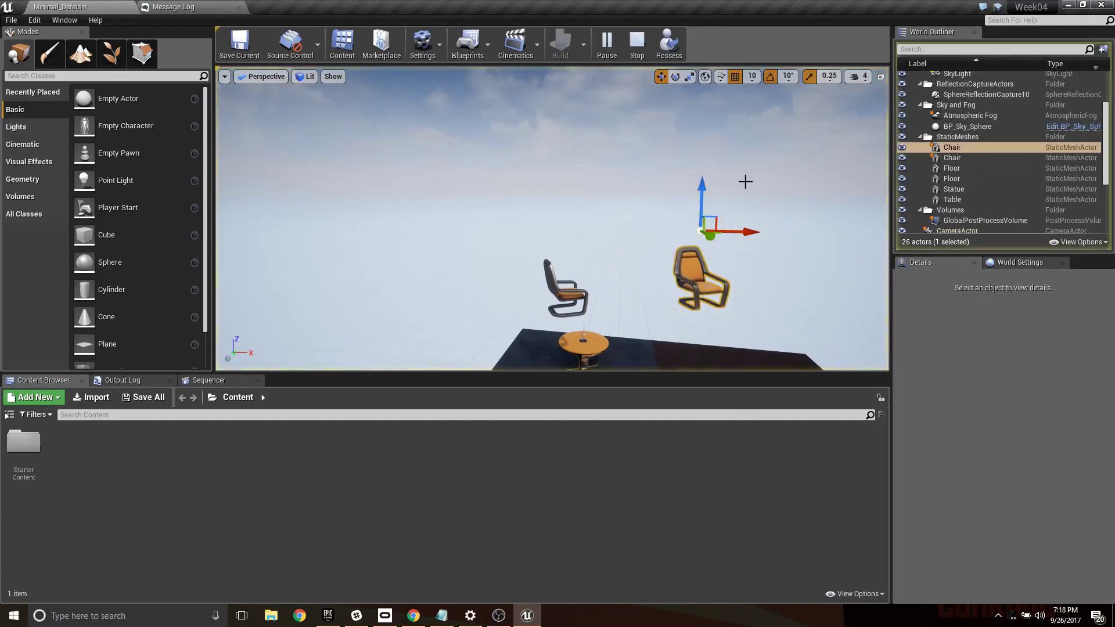
pyautogui.moveTo(732, 236); pyautogui.dragTo(732, 250, button='right')
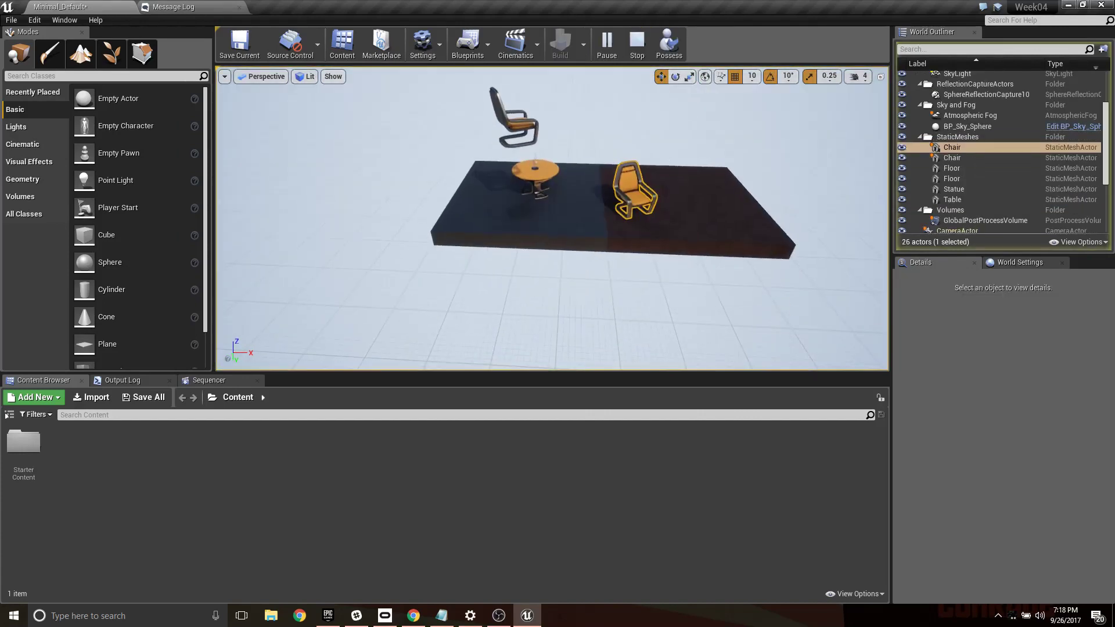
pyautogui.moveTo(718, 206); pyautogui.dragTo(656, 145, button='right')
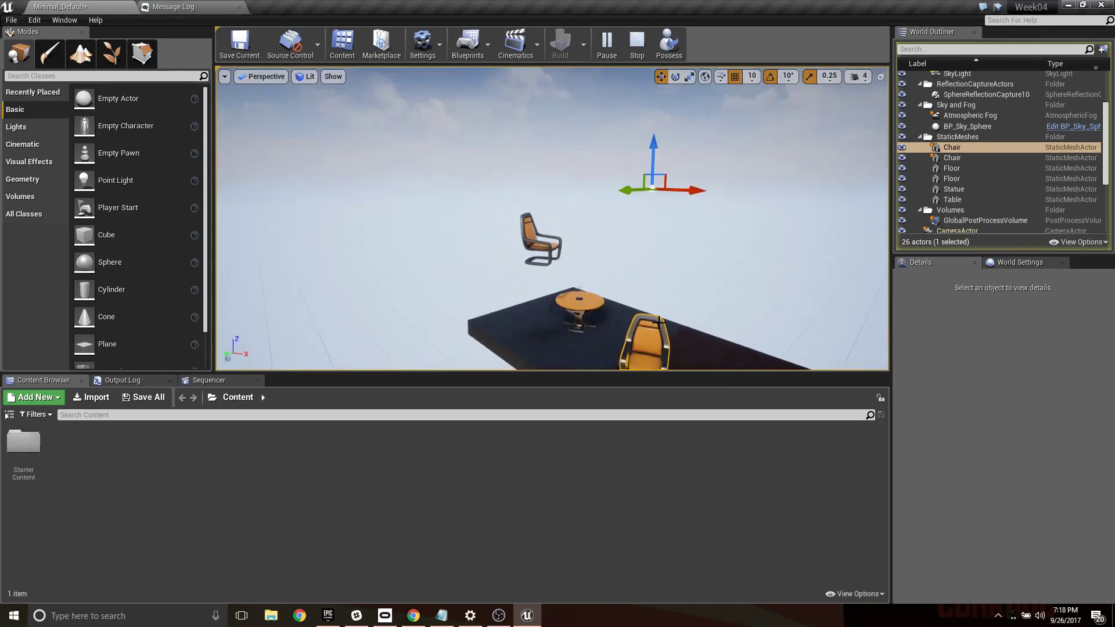
pyautogui.click(635, 44)
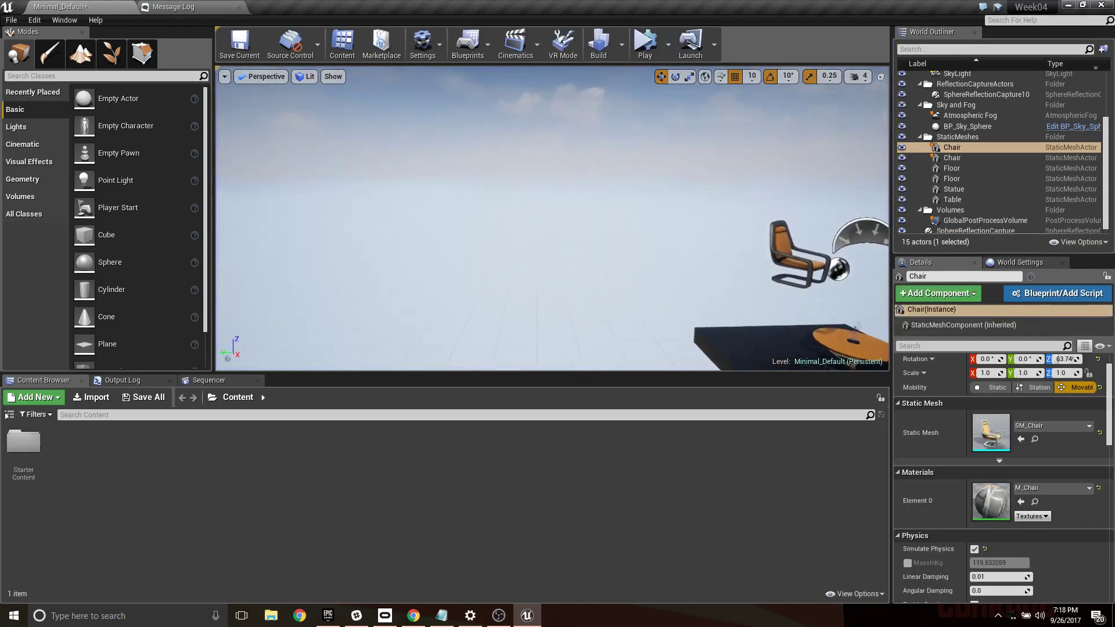
# - Lower the gravity-enabled chair to just above the height of the floating chair
pyautogui.moveTo(644, 200); pyautogui.dragTo(644, 199, button='right')
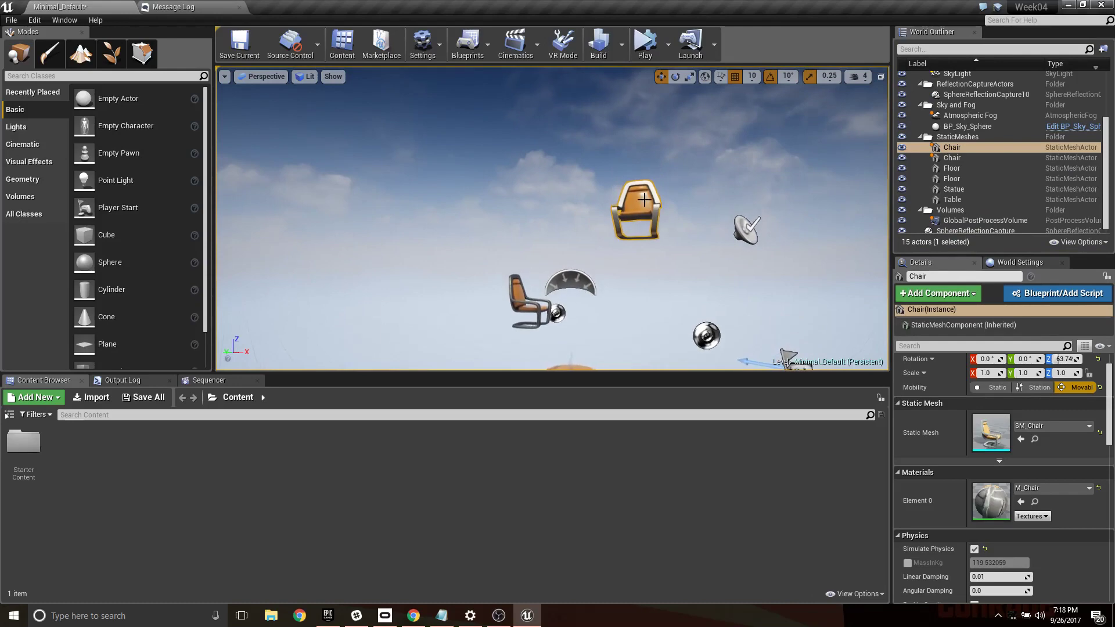
pyautogui.click(642, 213)
pyautogui.moveTo(640, 209); pyautogui.dragTo(643, 257)
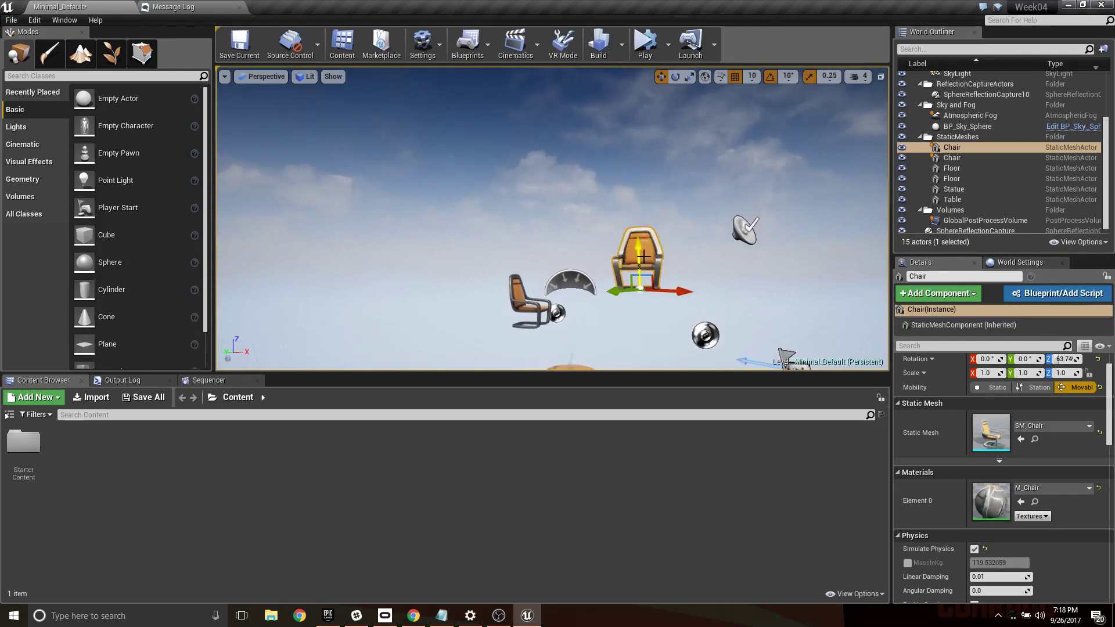
# - Shift the gravity-enabled chair along the X axis so it hangs closer to the floating chair
pyautogui.moveTo(688, 198); pyautogui.dragTo(688, 198, button='right')
pyautogui.moveTo(428, 93); pyautogui.dragTo(498, 102)
pyautogui.moveTo(476, 165); pyautogui.dragTo(476, 165, button='right')
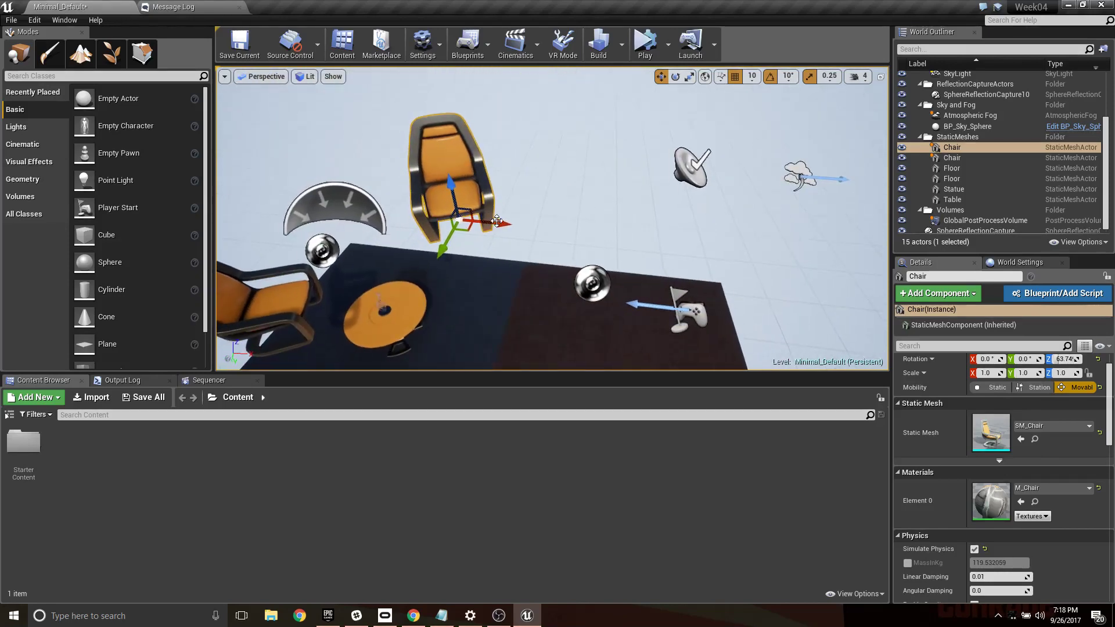
pyautogui.moveTo(497, 225); pyautogui.dragTo(446, 218)
pyautogui.moveTo(450, 216); pyautogui.dragTo(489, 198, button='right')
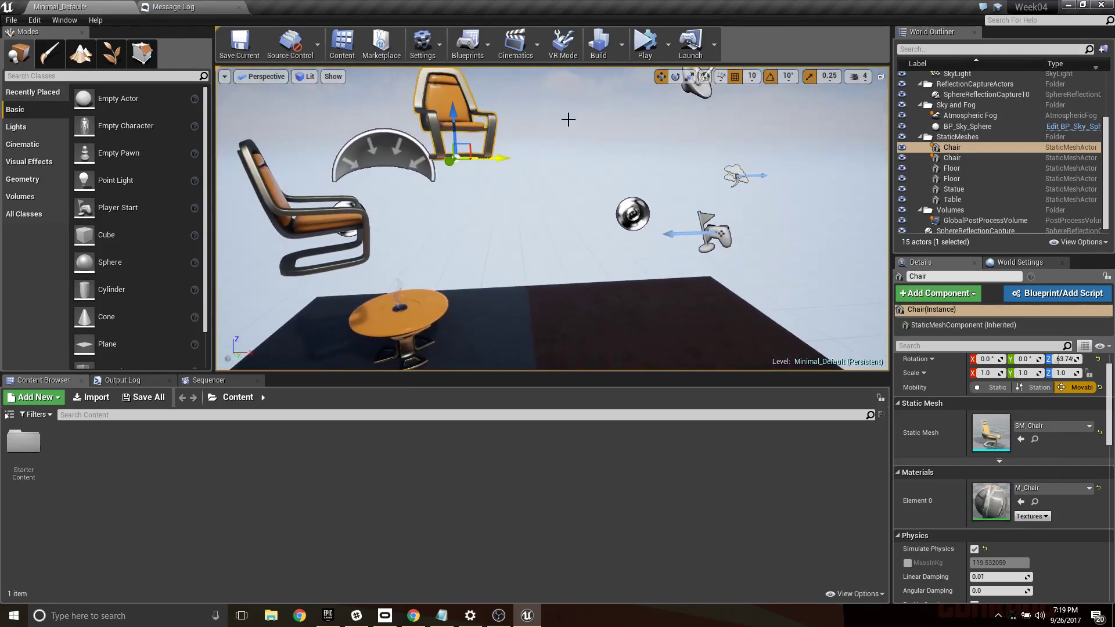
# - Simulate the level, keep the simulation changes for the fallen chair, and stop the simulation
pyautogui.click(642, 37)
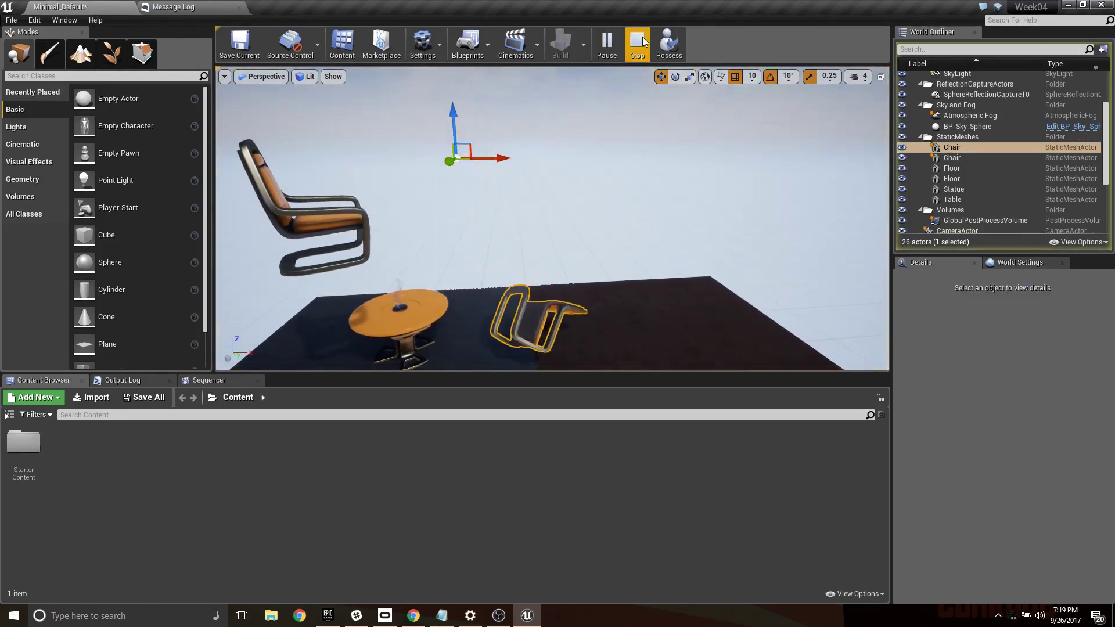
pyautogui.press('s')
pyautogui.moveTo(646, 129); pyautogui.dragTo(645, 129, button='right')
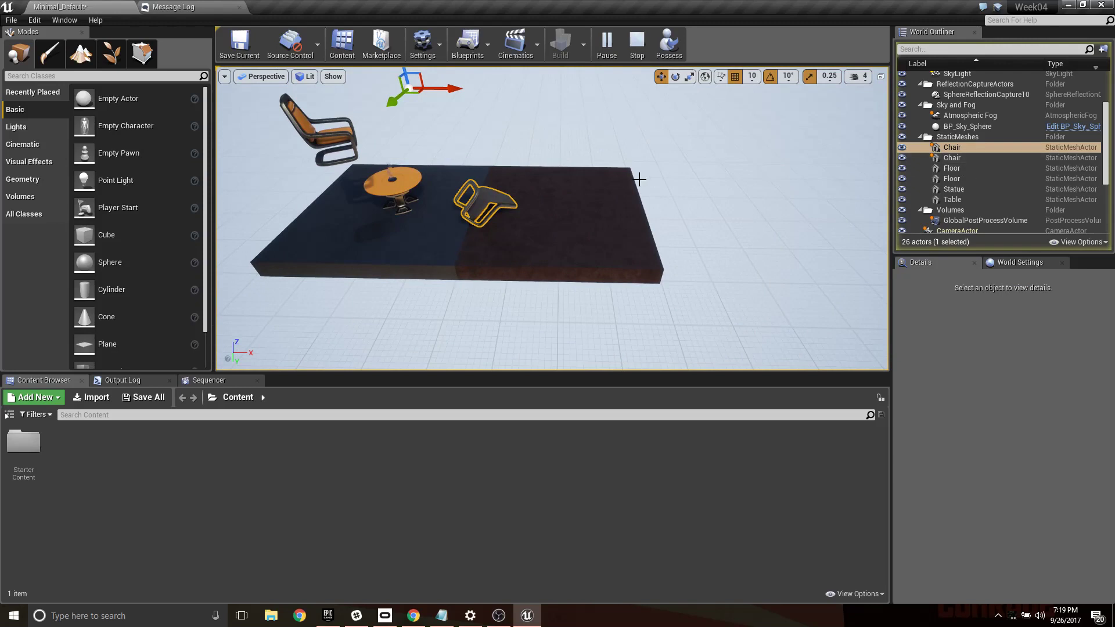
pyautogui.press('k')
pyautogui.click(637, 44)
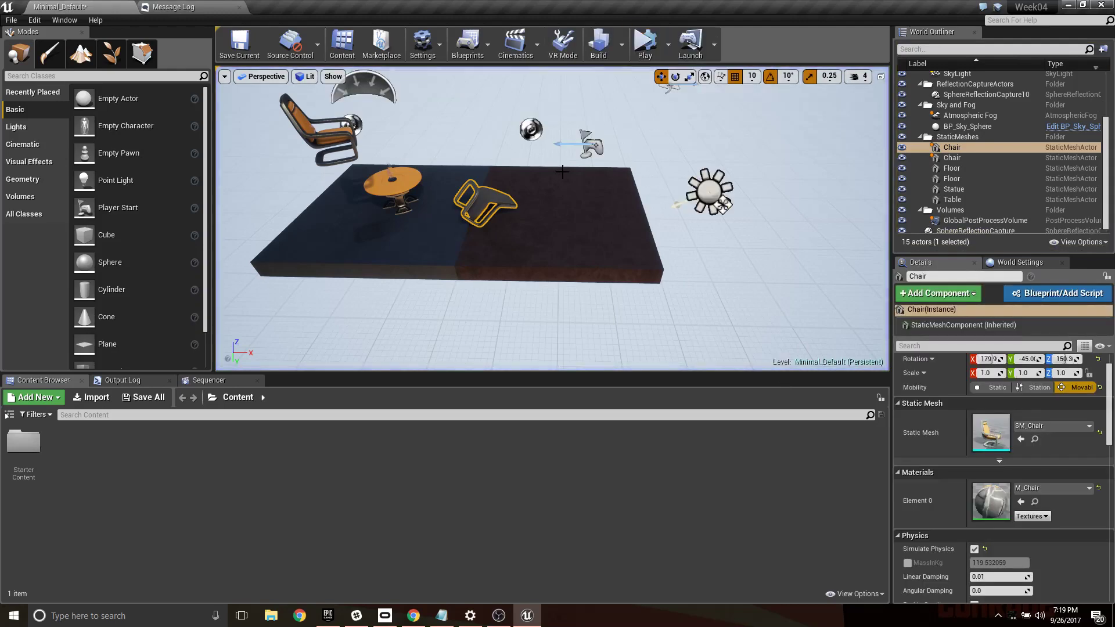
# - Examine the fallen chair on the floor from several sides and distances
pyautogui.press('d')
pyautogui.moveTo(598, 206); pyautogui.dragTo(442, 186, button='right')
pyautogui.press('w')
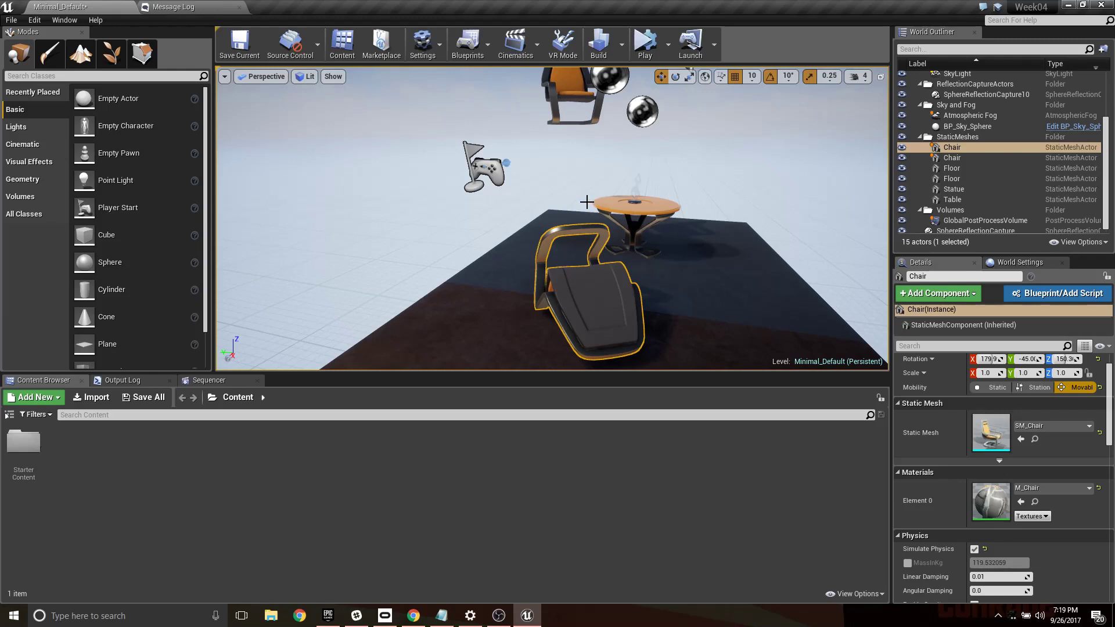
pyautogui.rightClick(628, 296)
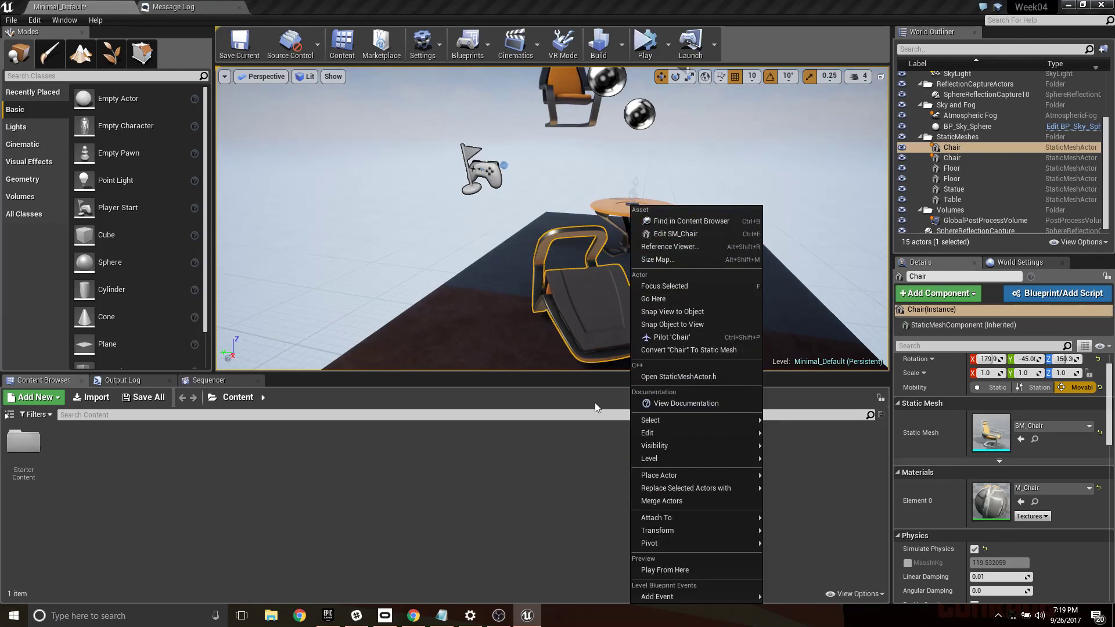
pyautogui.moveTo(530, 302); pyautogui.dragTo(493, 406, button='right')
pyautogui.press('s')
pyautogui.press('e')
pyautogui.press('w')
pyautogui.press('s')
pyautogui.moveTo(494, 302); pyautogui.dragTo(517, 293, button='right')
pyautogui.press('a')
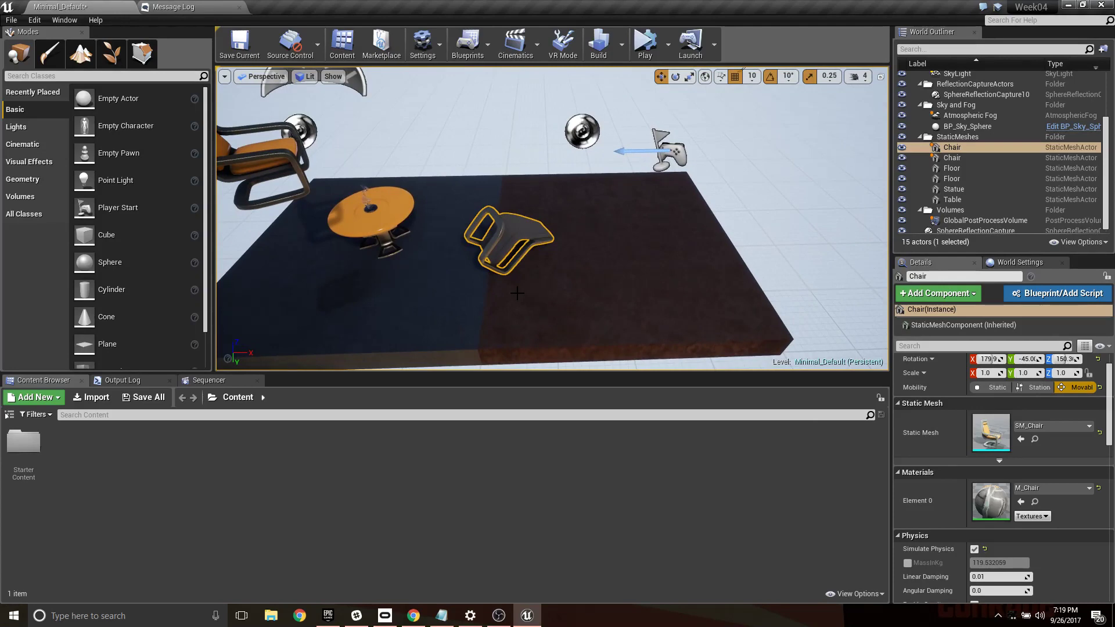
pyautogui.press('d')
pyautogui.moveTo(689, 184); pyautogui.dragTo(562, 165, button='right')
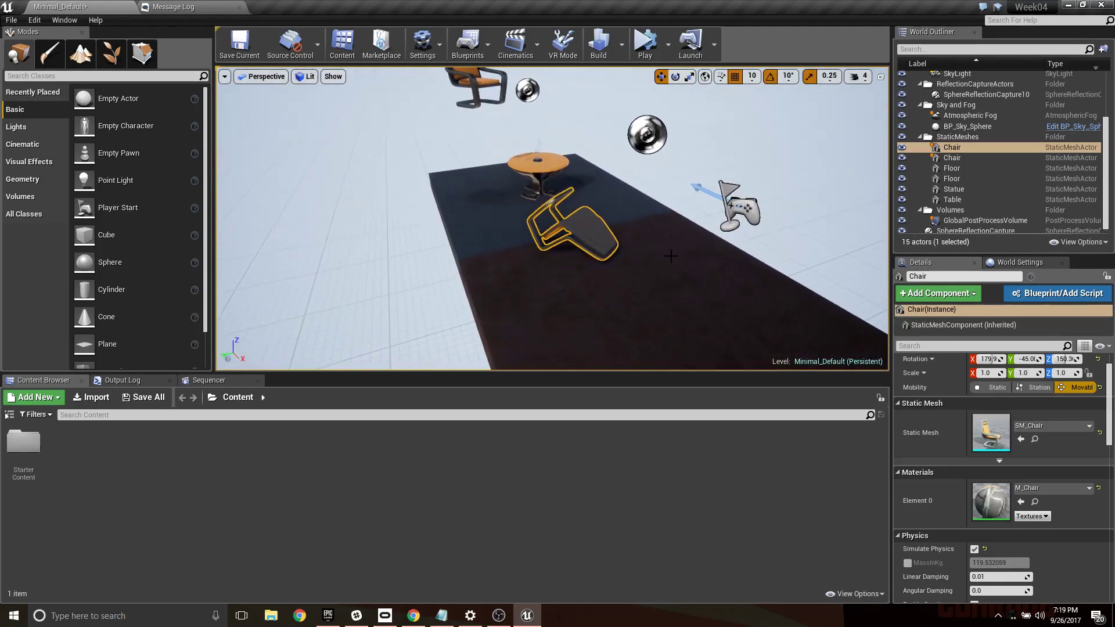
pyautogui.moveTo(660, 272); pyautogui.dragTo(601, 250, button='right')
pyautogui.press('d')
pyautogui.press('w')
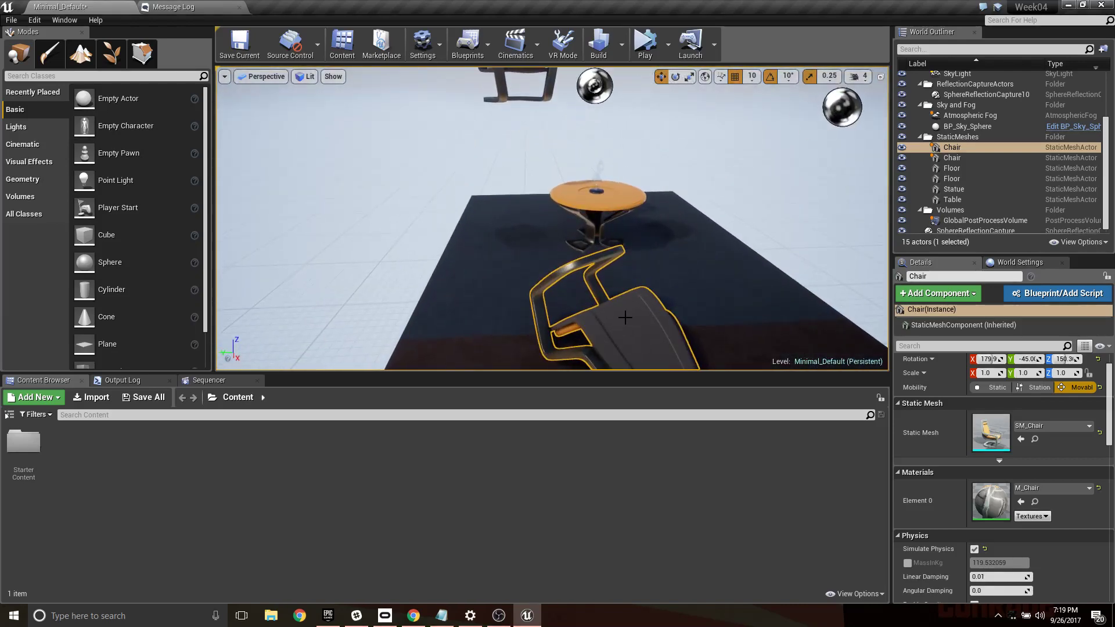
# - Move the fallen chair along the X axis over the table and raise it to the floating chair's height
pyautogui.moveTo(576, 239); pyautogui.dragTo(581, 191)
pyautogui.press('a')
pyautogui.moveTo(577, 281); pyautogui.dragTo(731, 267, button='right')
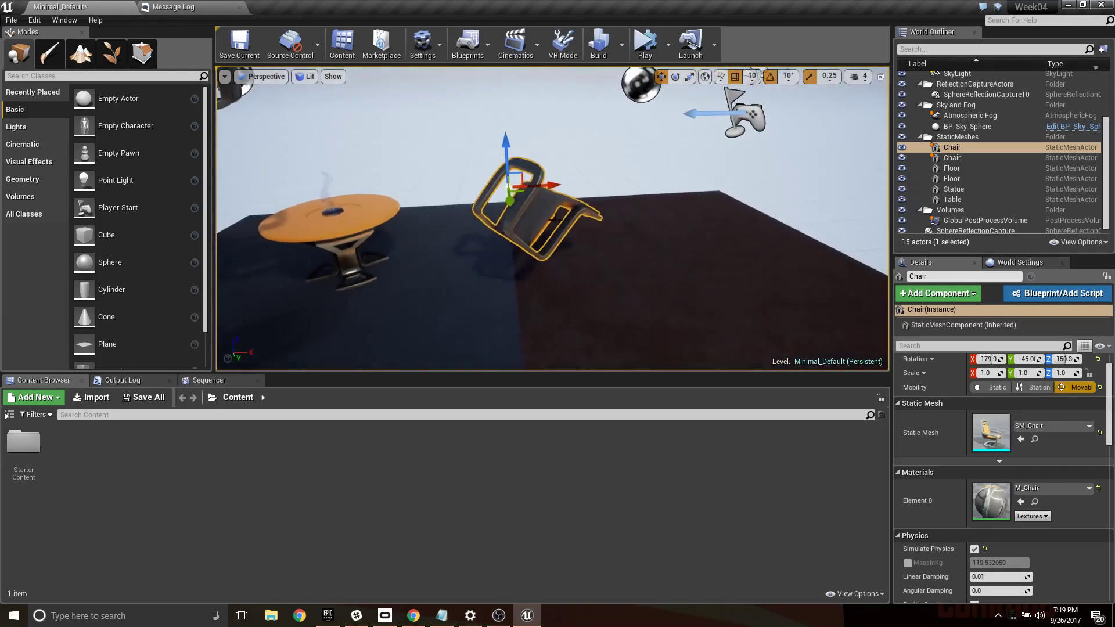
pyautogui.moveTo(546, 186); pyautogui.dragTo(325, 195)
pyautogui.moveTo(393, 225); pyautogui.dragTo(353, 193, button='right')
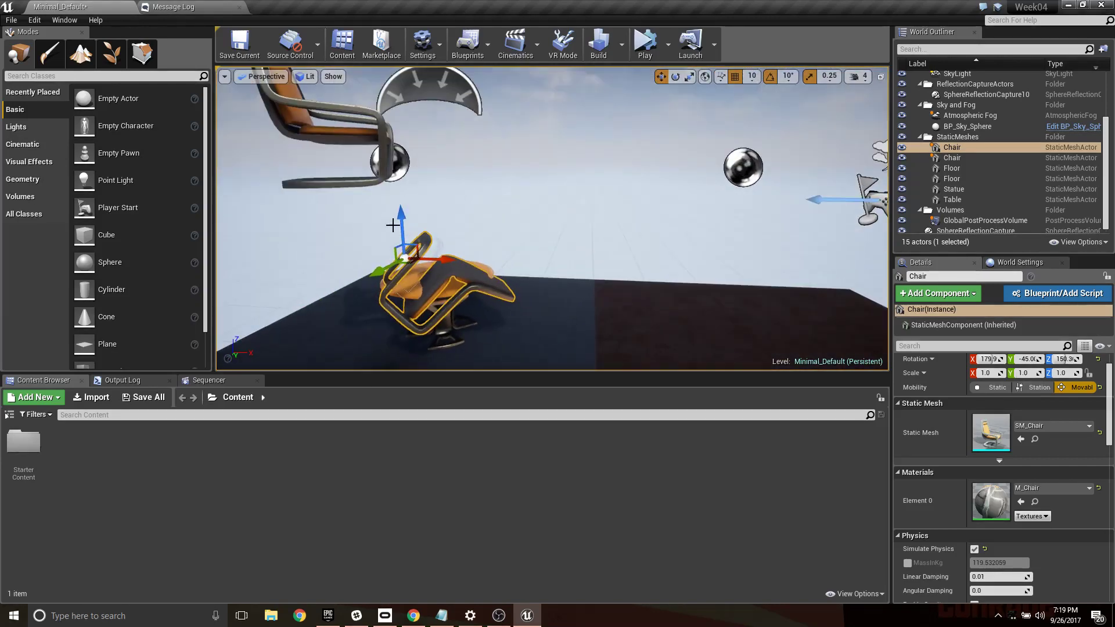
pyautogui.moveTo(400, 217); pyautogui.dragTo(398, 73)
# - Inspect the arrangement of the two raised chairs, the table and the floor from several angles
pyautogui.press('d')
pyautogui.moveTo(398, 105); pyautogui.dragTo(243, 145, button='right')
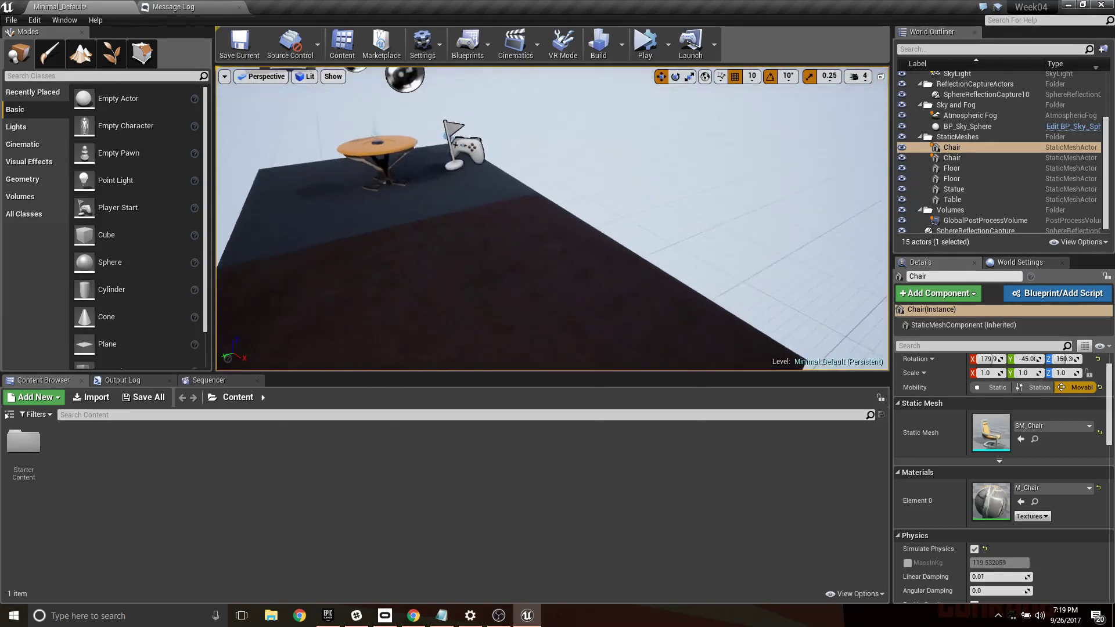
pyautogui.press('s')
pyautogui.moveTo(534, 224); pyautogui.dragTo(409, 206, button='right')
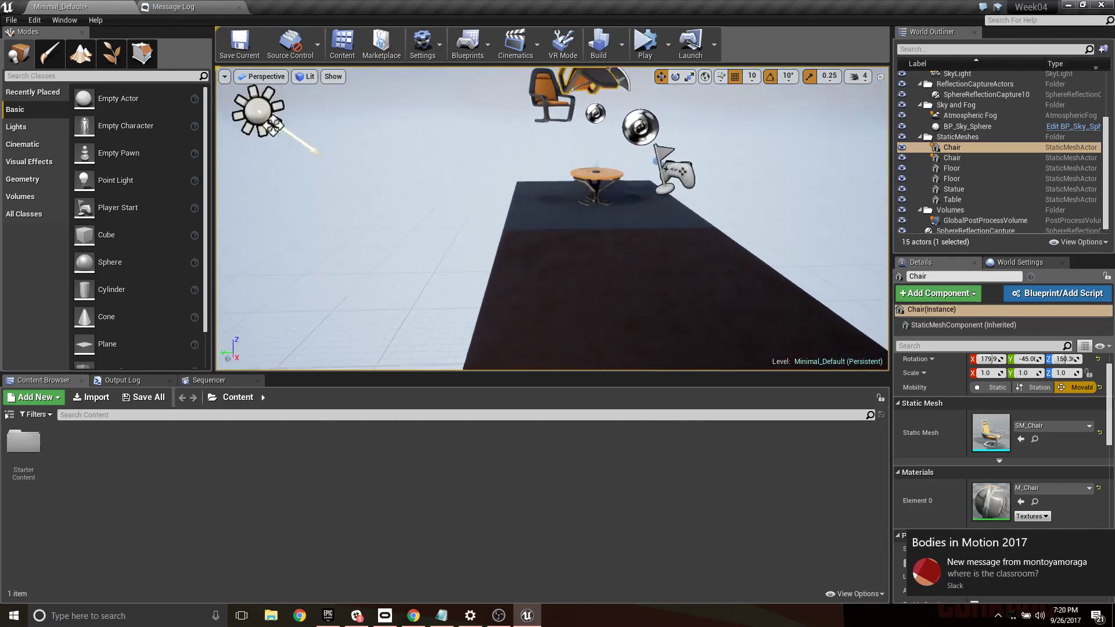
pyautogui.press('w')
pyautogui.moveTo(520, 248); pyautogui.dragTo(534, 250, button='right')
pyautogui.press('e')
pyautogui.press('w')
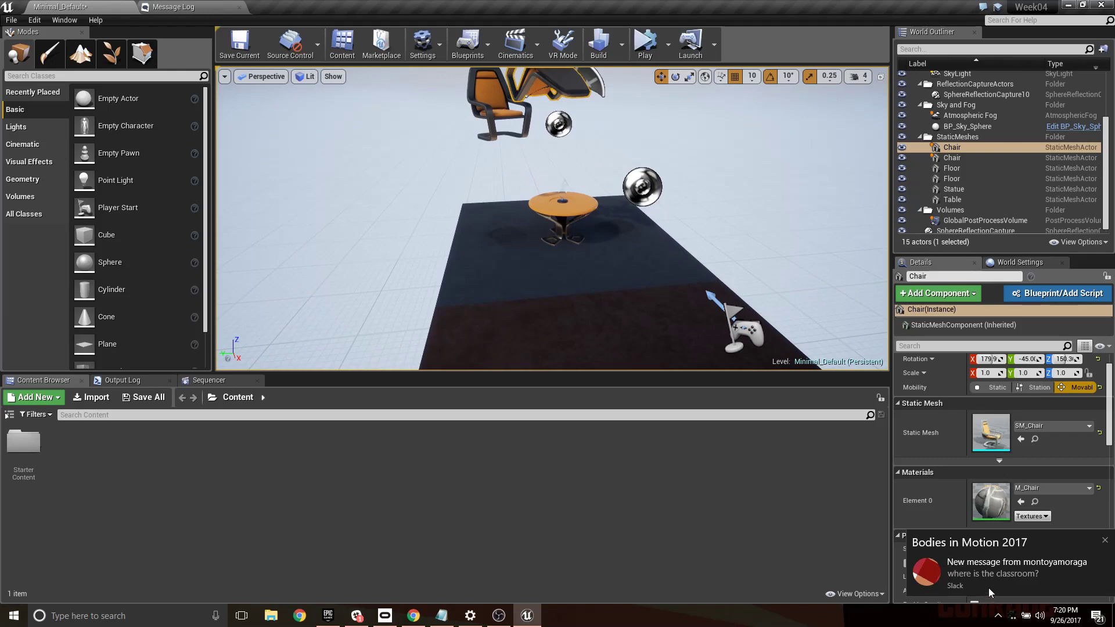
pyautogui.press('s')
pyautogui.moveTo(471, 304); pyautogui.dragTo(600, 314, button='right')
pyautogui.press('d')
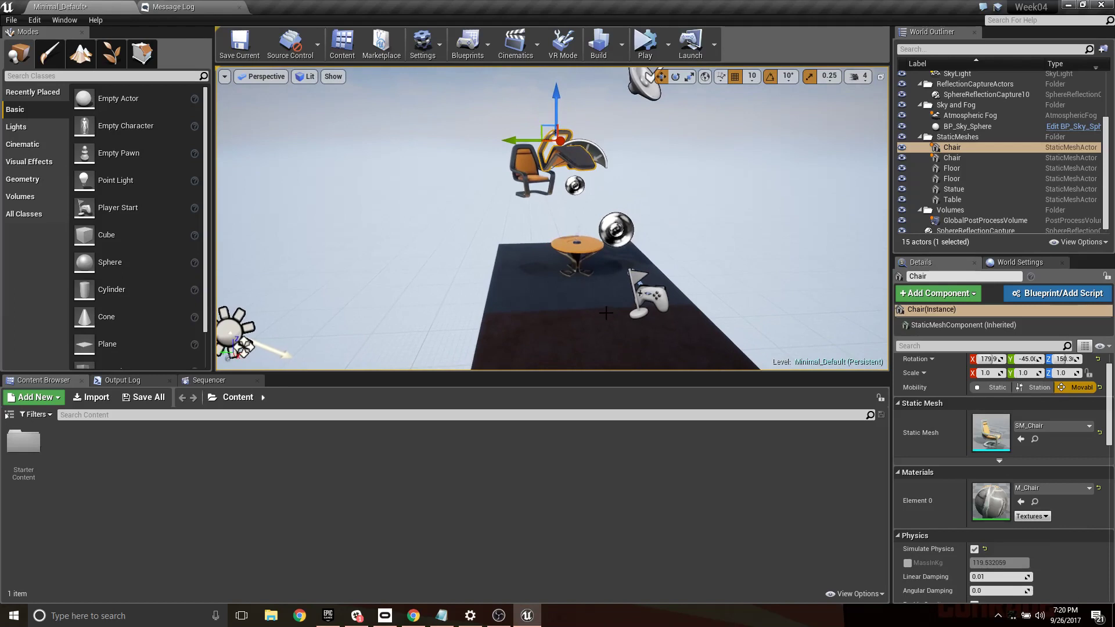
pyautogui.press('w')
pyautogui.moveTo(590, 299); pyautogui.dragTo(641, 292, button='right')
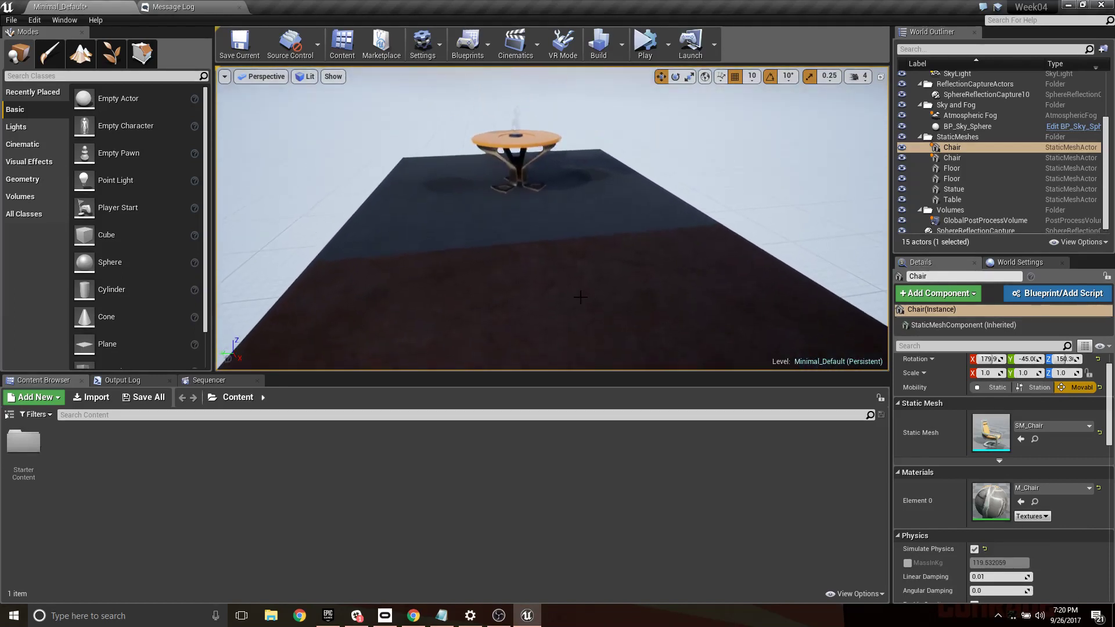
# - Find the trigger actors and place a Trigger Volume over the floor in front of the table
pyautogui.click(143, 76)
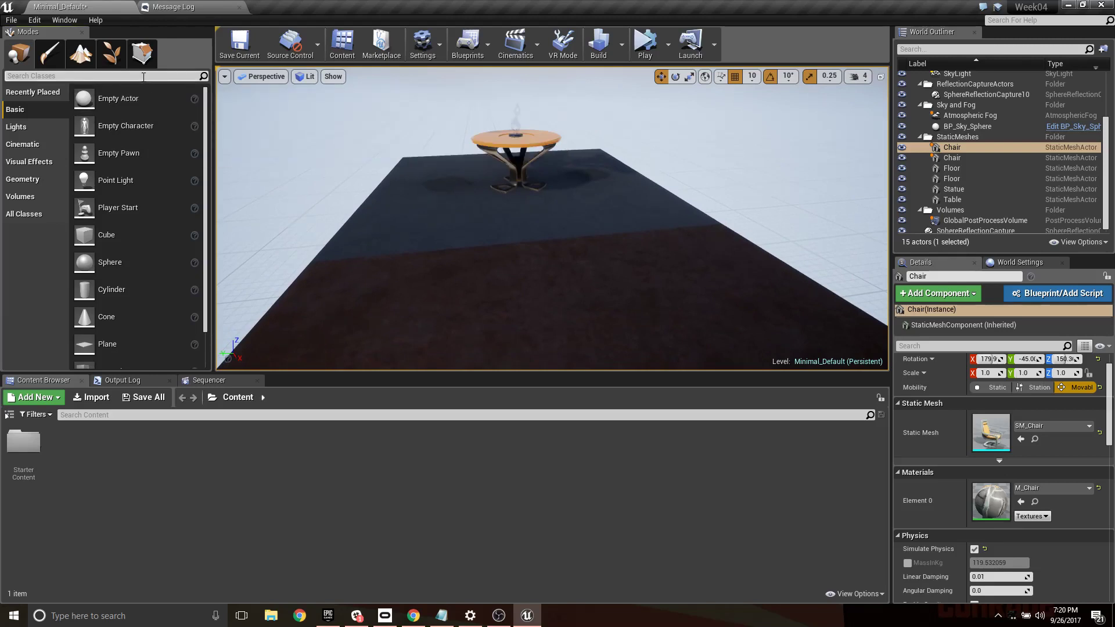
pyautogui.write('trig')
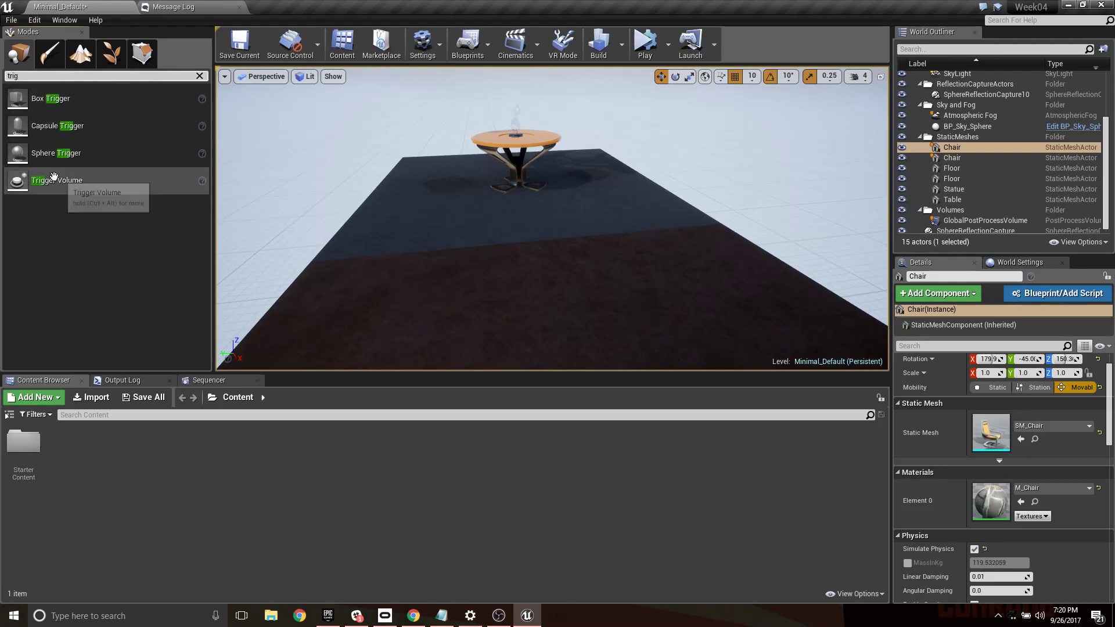
pyautogui.moveTo(47, 181); pyautogui.dragTo(554, 248)
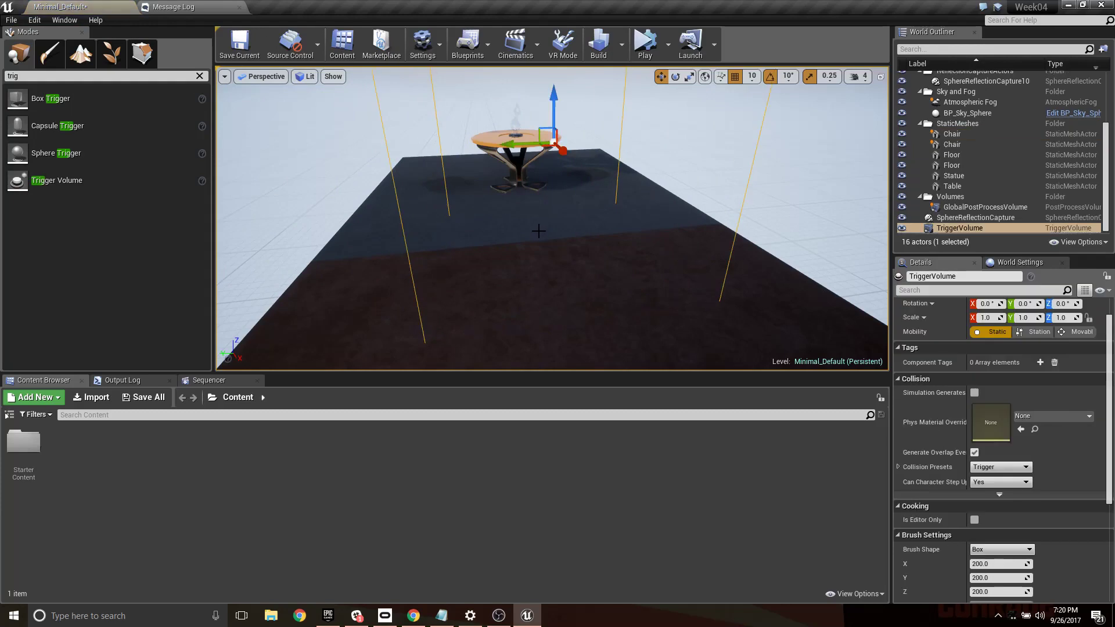
# - Adjust the trigger volume along the X axis and raise it until its base clears the floor
pyautogui.moveTo(539, 231); pyautogui.dragTo(720, 247, button='right')
pyautogui.press('s')
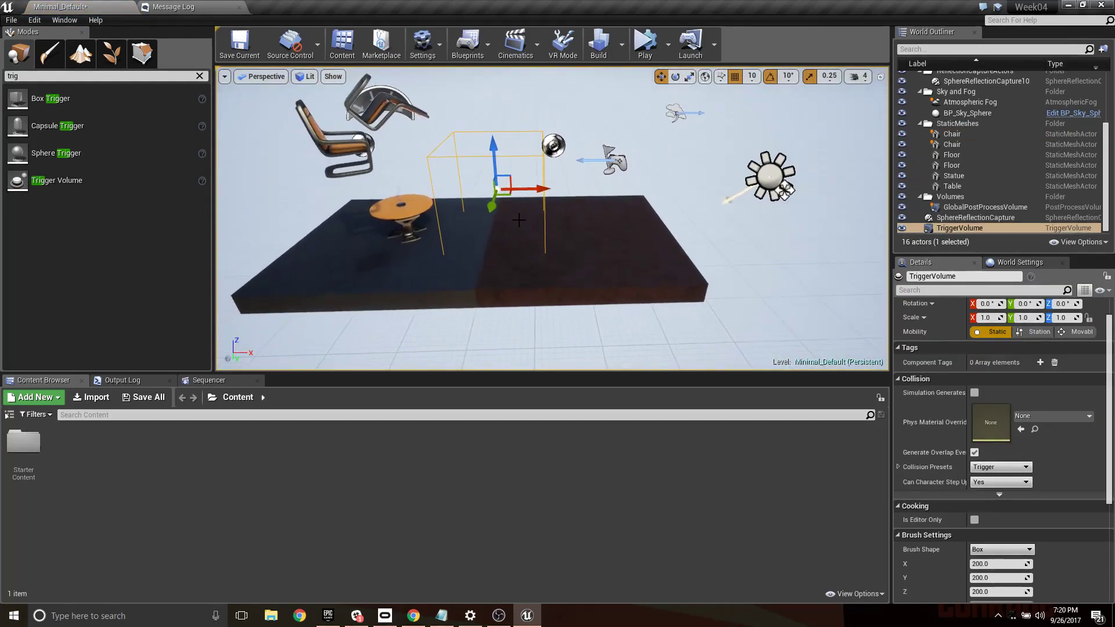
pyautogui.moveTo(543, 187); pyautogui.dragTo(539, 189)
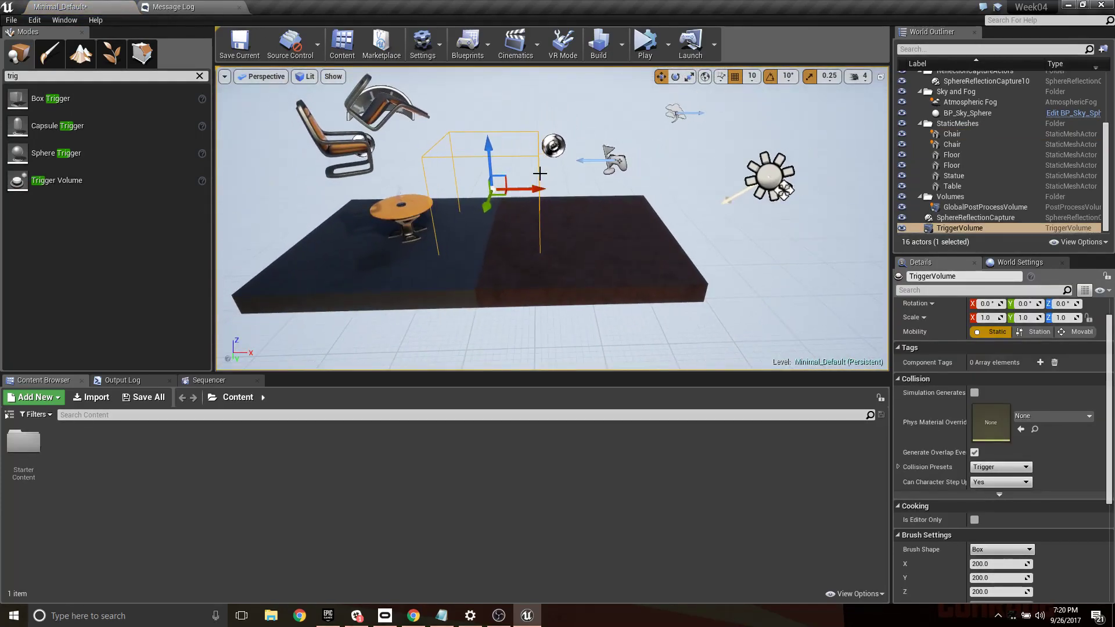
pyautogui.moveTo(559, 192)
pyautogui.mouseDown(button='right')
pyautogui.moveTo(435, 195)
pyautogui.moveTo(525, 203)
pyautogui.moveTo(569, 192)
pyautogui.mouseUp(button='right')
pyautogui.press('d')
pyautogui.press('w')
pyautogui.press('a')
pyautogui.moveTo(549, 184); pyautogui.dragTo(572, 186)
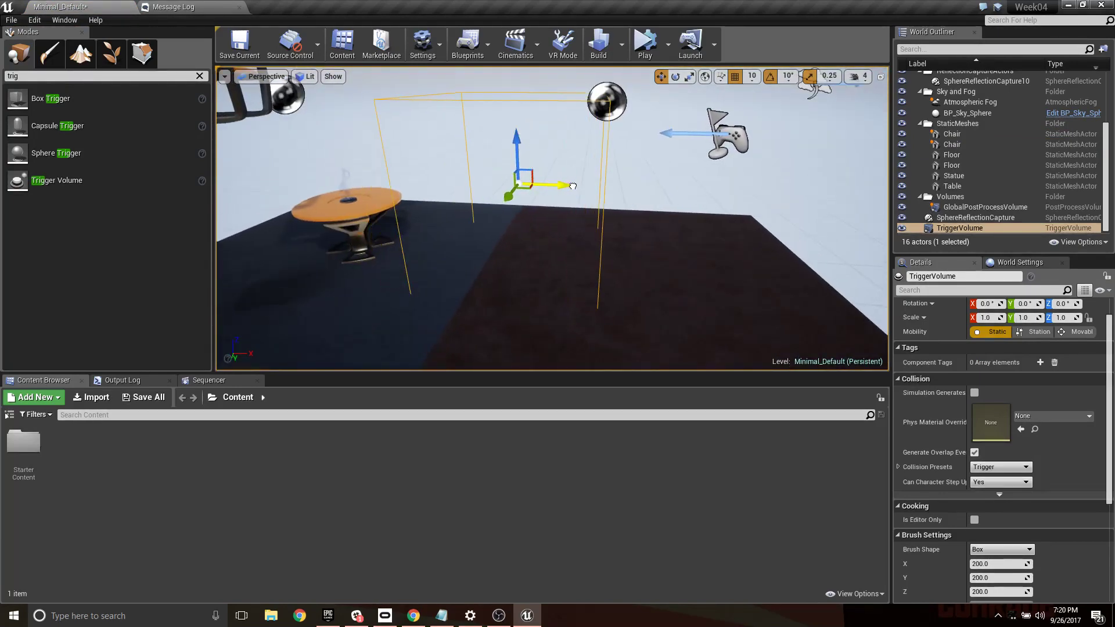
pyautogui.moveTo(536, 216); pyautogui.dragTo(540, 186, button='right')
pyautogui.moveTo(510, 221); pyautogui.dragTo(510, 213)
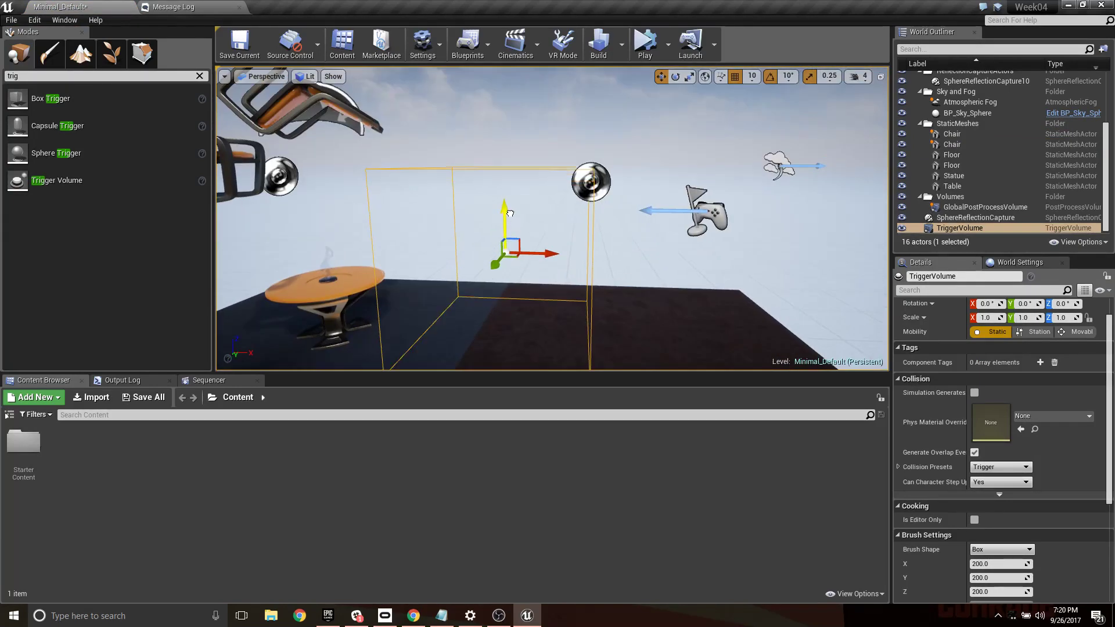
pyautogui.press('d')
pyautogui.moveTo(622, 271); pyautogui.dragTo(444, 275, button='right')
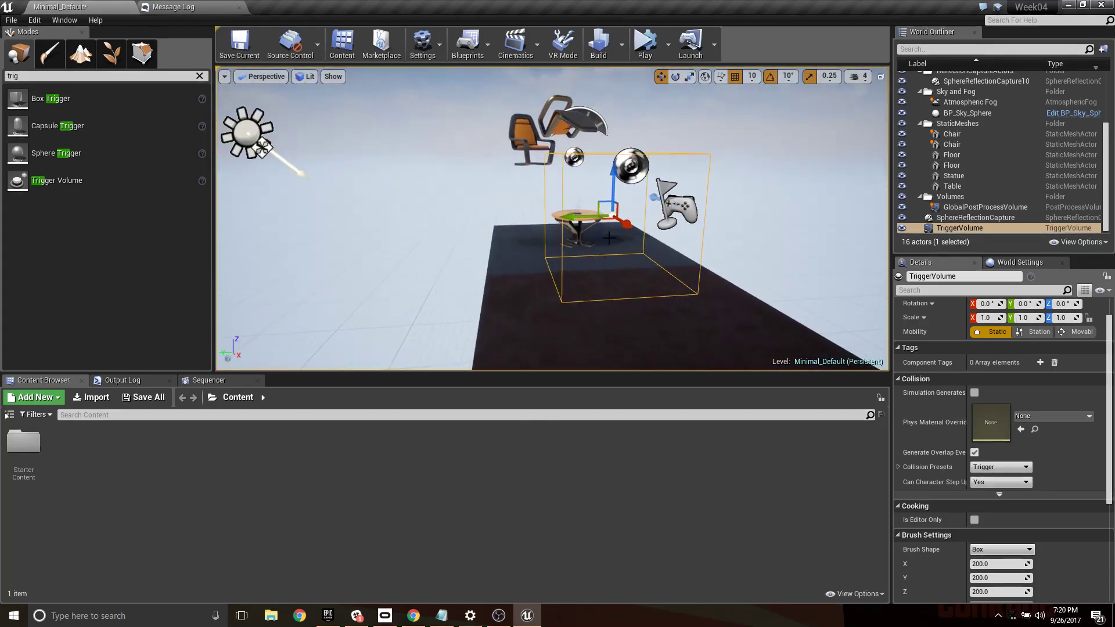
pyautogui.press('w')
pyautogui.moveTo(682, 248); pyautogui.dragTo(763, 252, button='right')
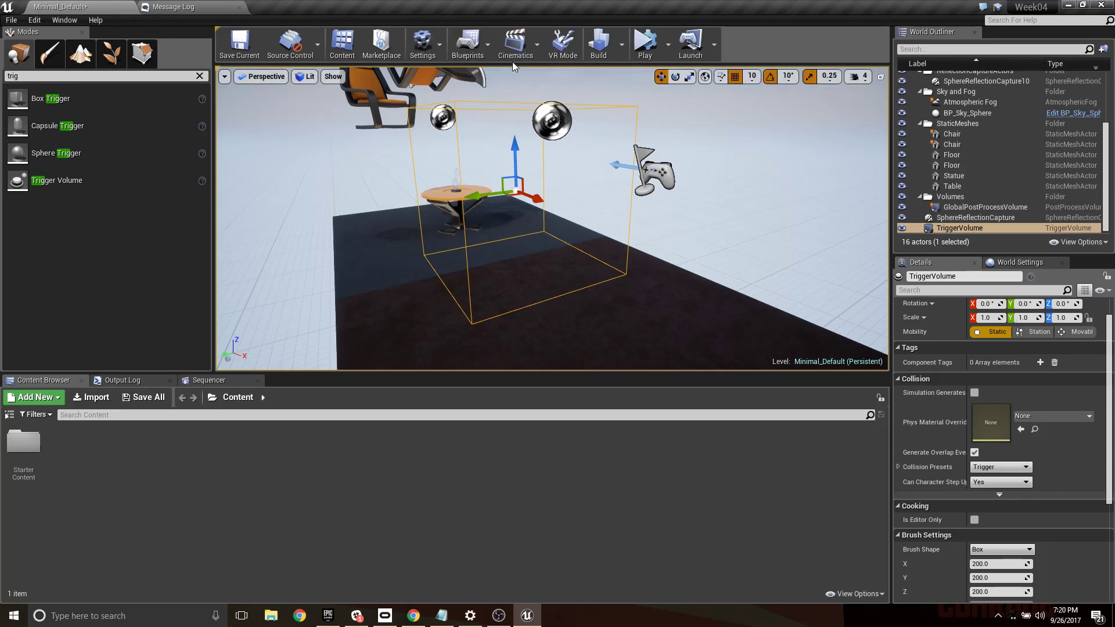
# - Open the Level Blueprint and dock its window as a tab beside the level and message log
pyautogui.click(485, 51)
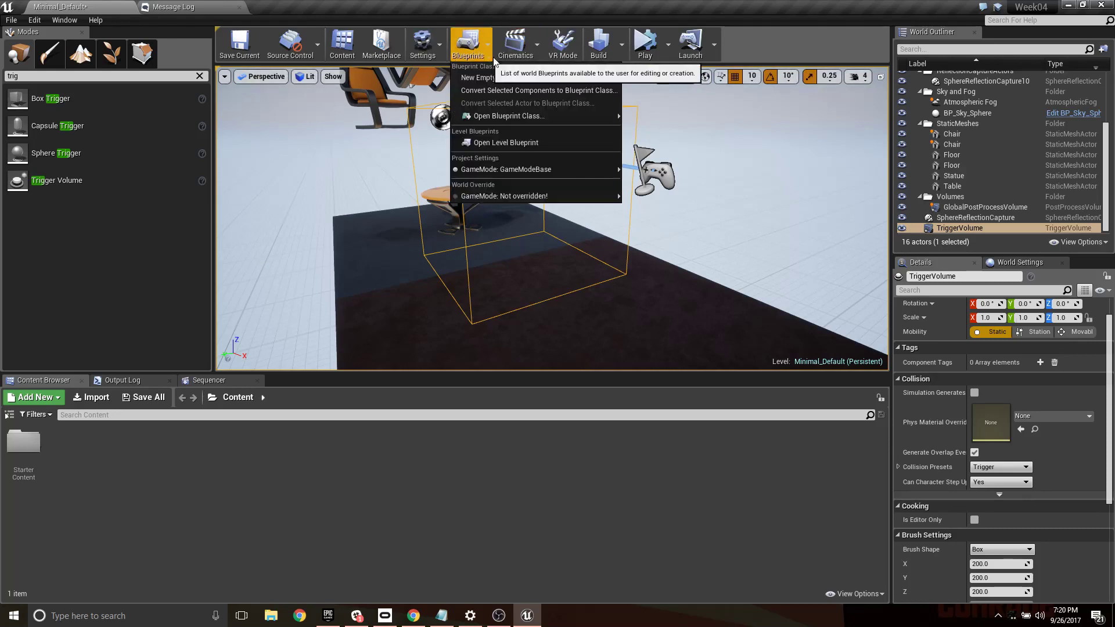
pyautogui.click(518, 143)
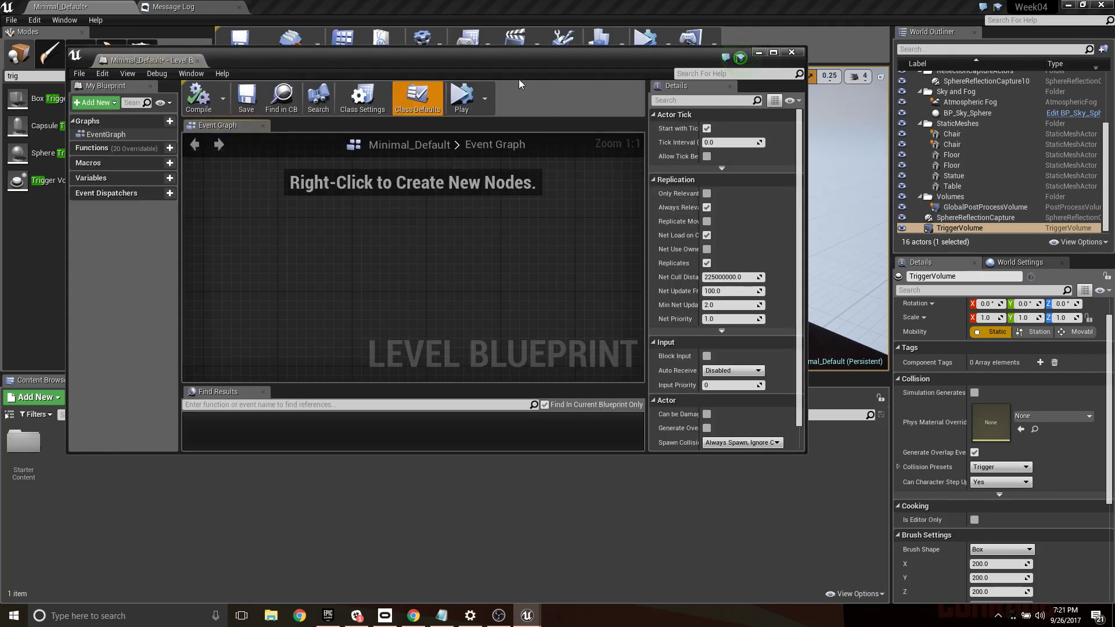
pyautogui.moveTo(518, 79); pyautogui.dragTo(588, 330)
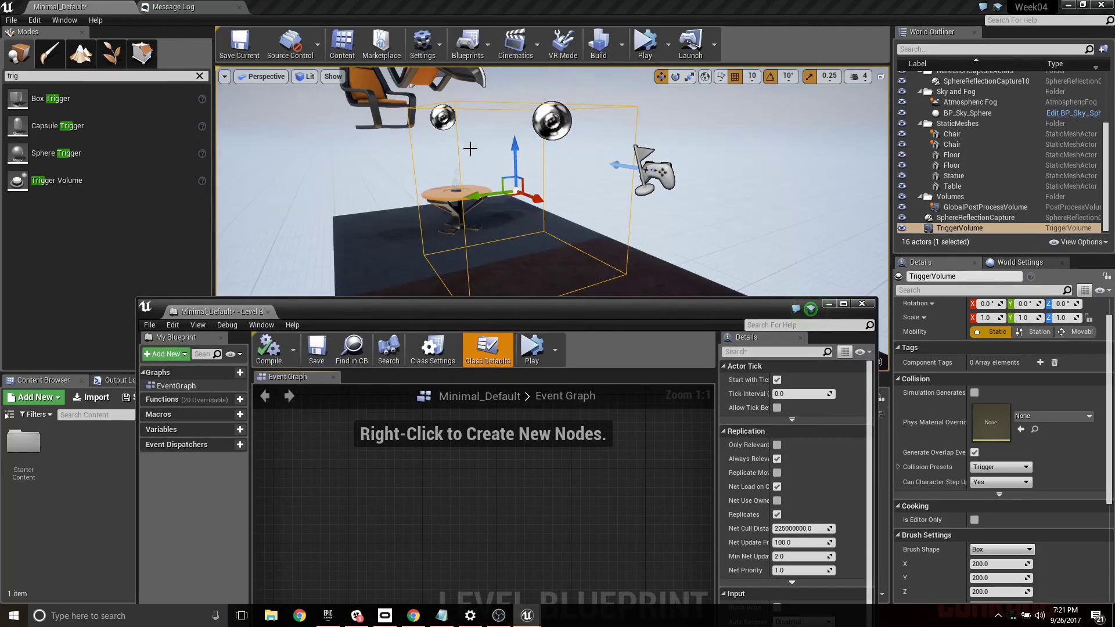
pyautogui.moveTo(224, 312); pyautogui.dragTo(302, 7)
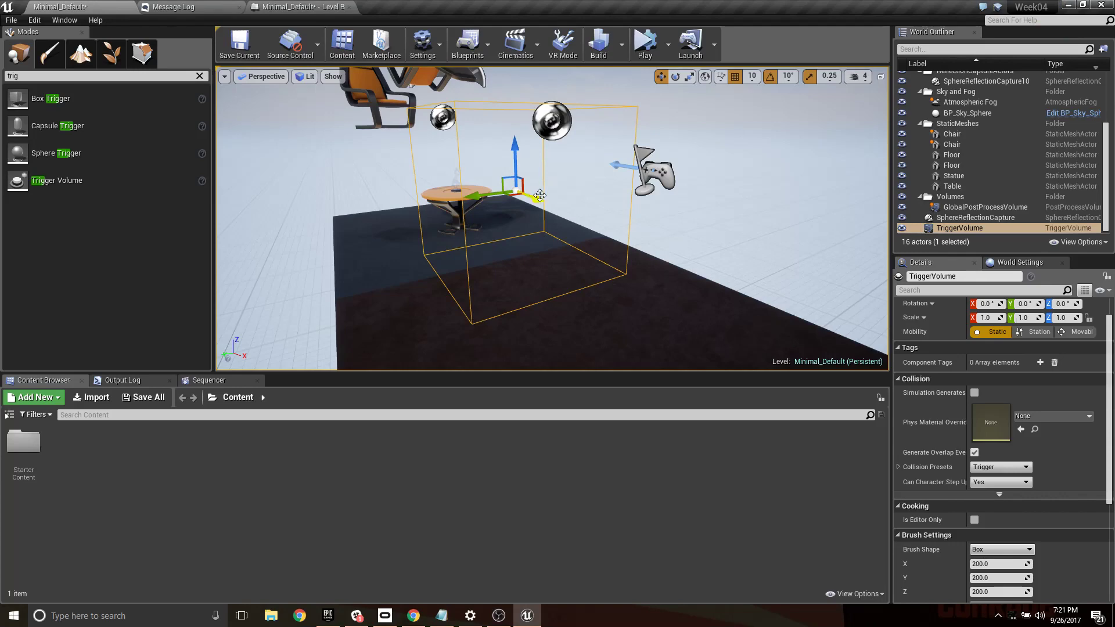
# - Nudge the trigger volume slightly along the X axis and bring up the Level Blueprint's list of available actions
pyautogui.moveTo(537, 201); pyautogui.dragTo(543, 207)
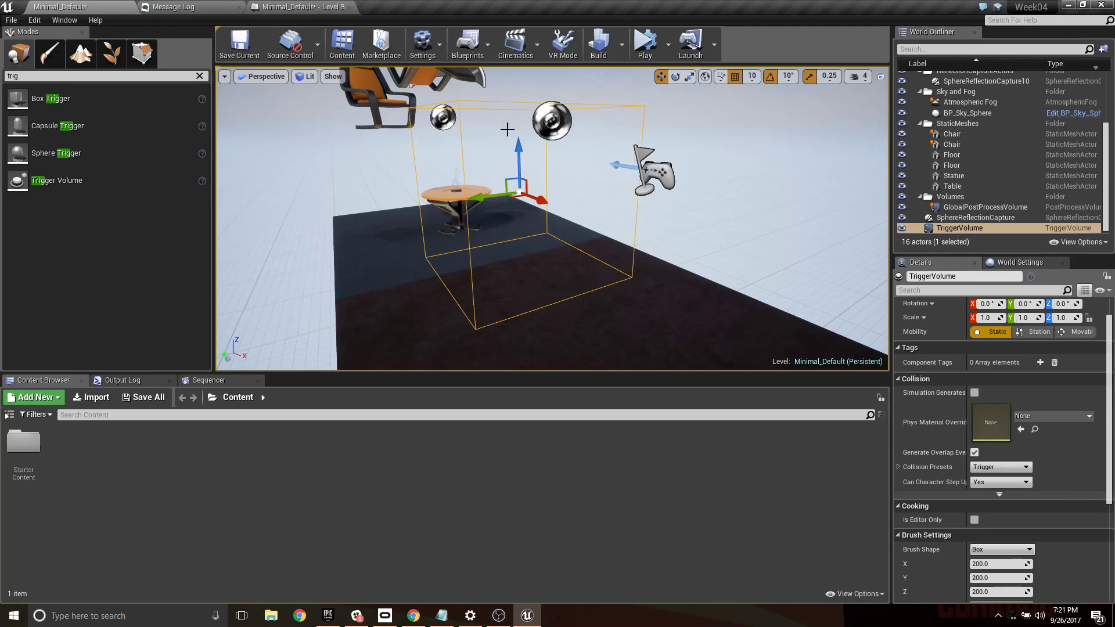
pyautogui.click(348, 6)
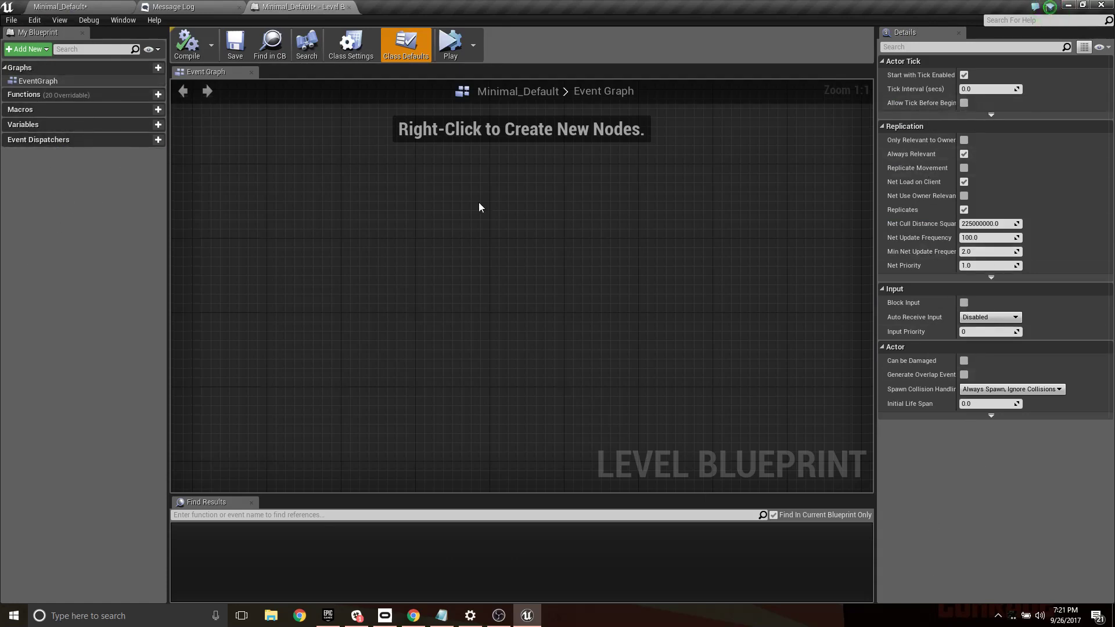
pyautogui.rightClick(469, 235)
pyautogui.rightClick(490, 156)
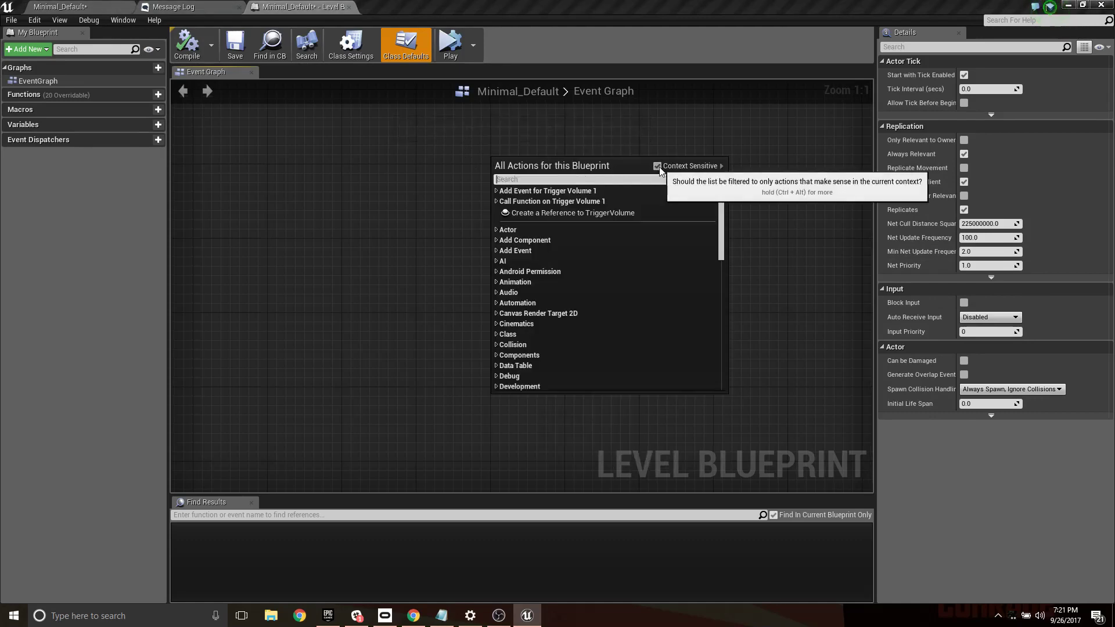
# - Check the selected TriggerVolume in the level and examine the context-sensitive Cinematics and Audio actions in the Level Blueprint
pyautogui.click(106, 6)
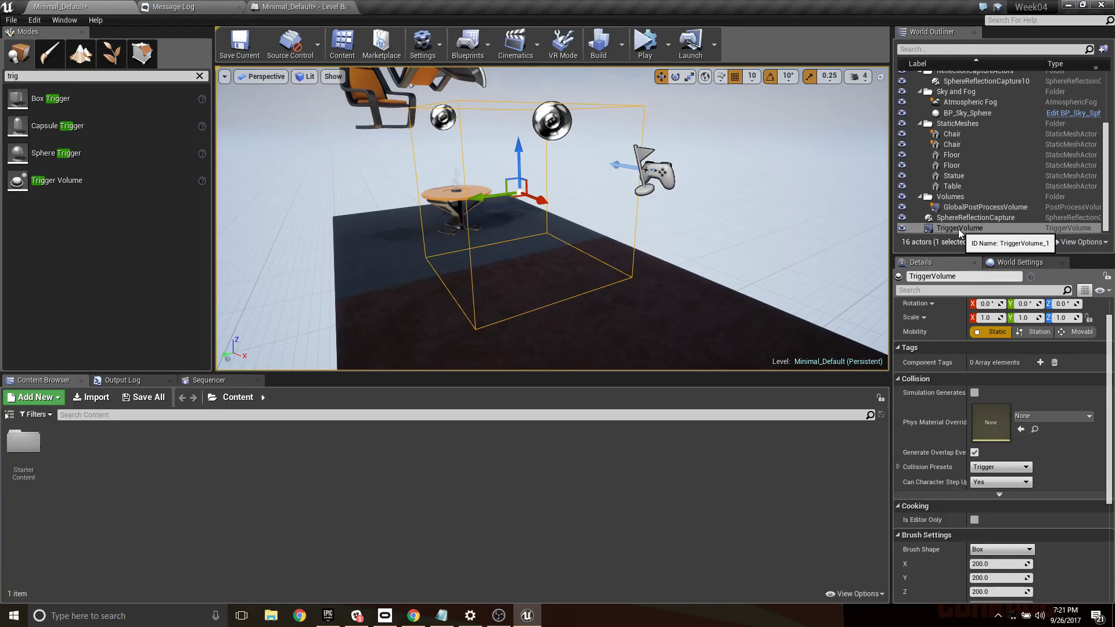
pyautogui.click(301, 7)
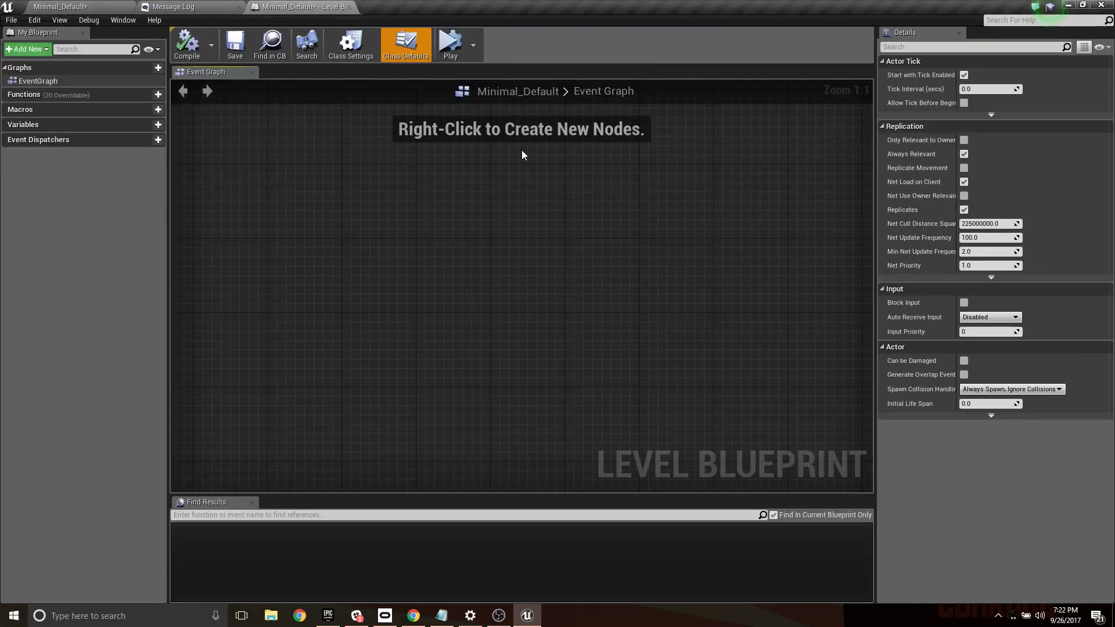
pyautogui.moveTo(472, 216); pyautogui.dragTo(468, 216, button='right')
pyautogui.rightClick(479, 227)
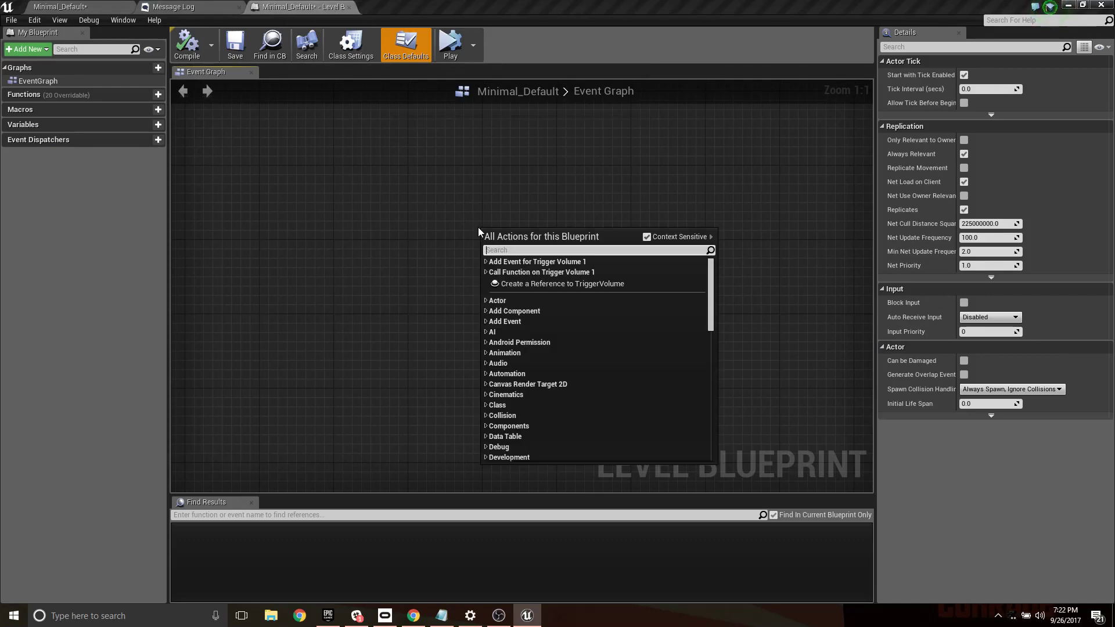
pyautogui.click(485, 395)
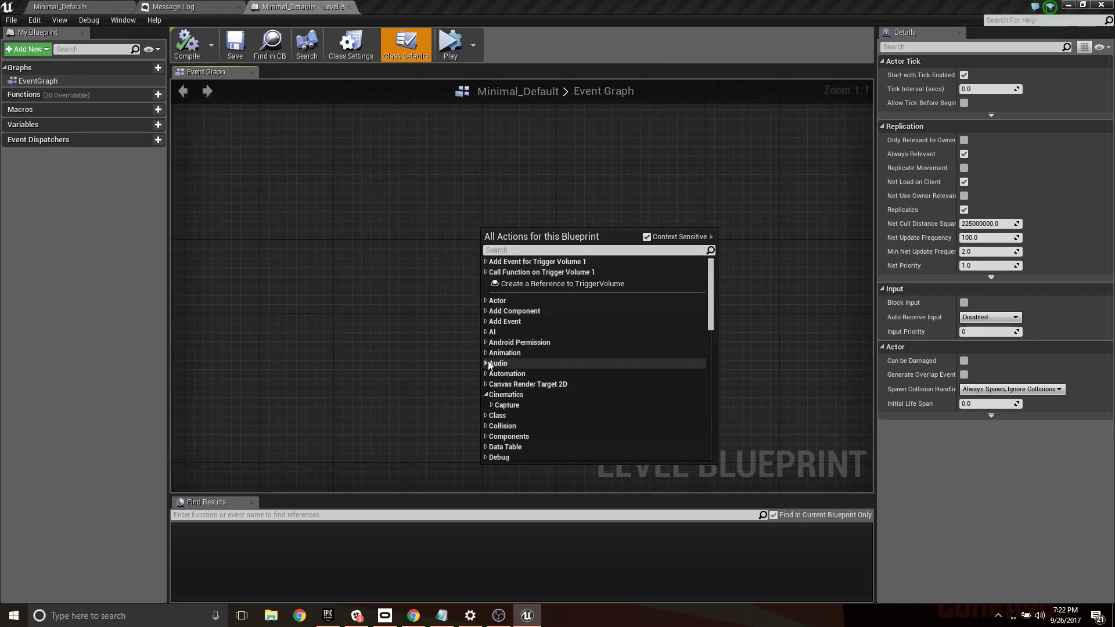
pyautogui.click(487, 363)
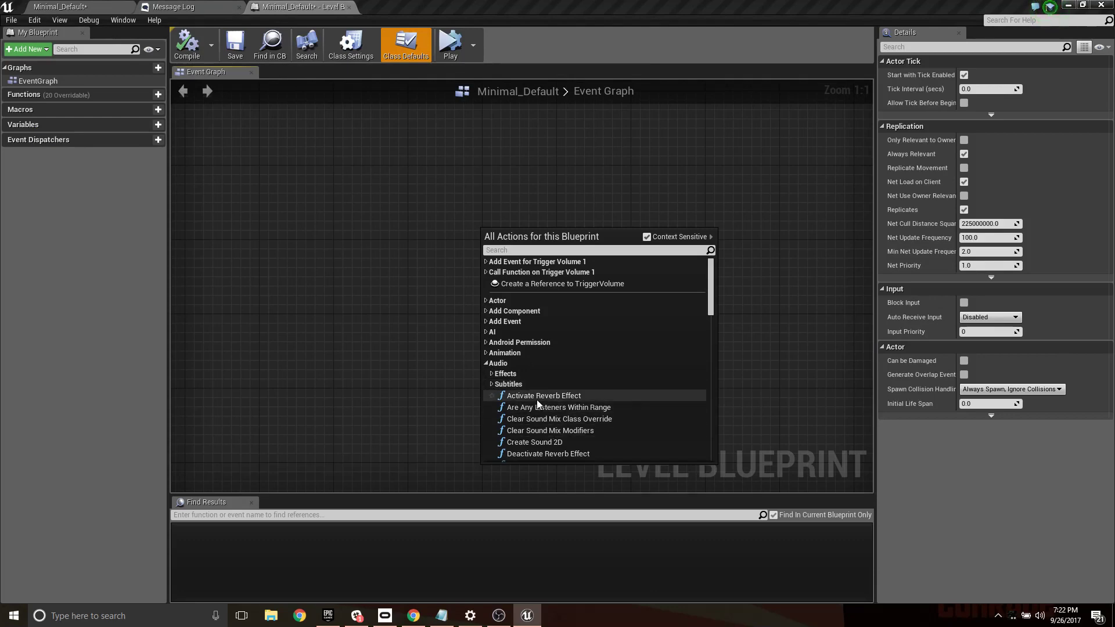
pyautogui.scroll(-2, 552, 415)
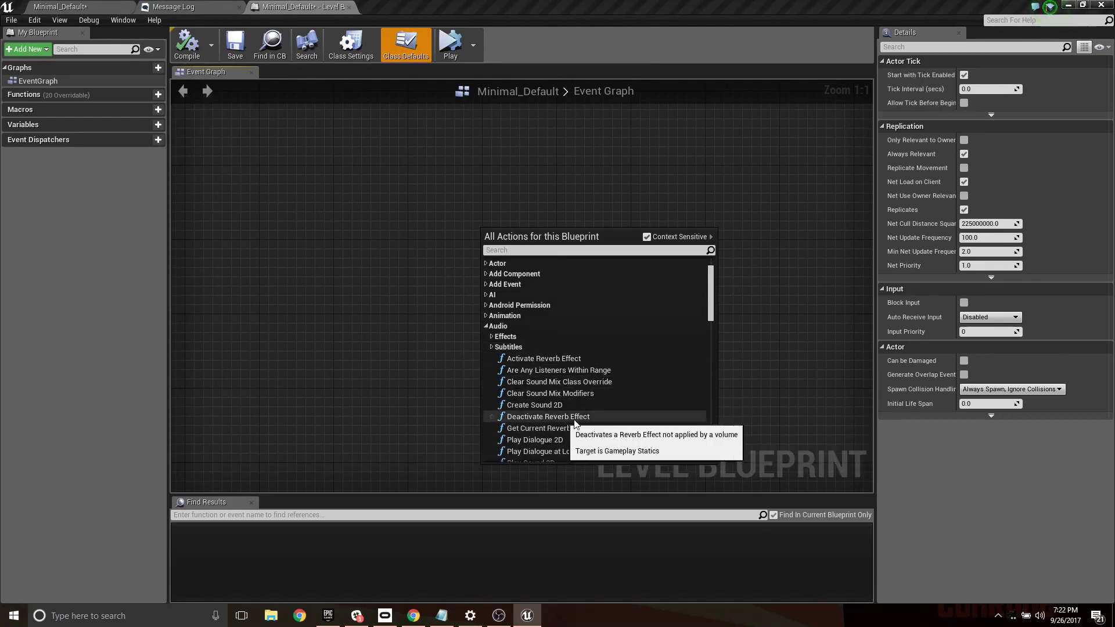
pyautogui.scroll(-5, 582, 421)
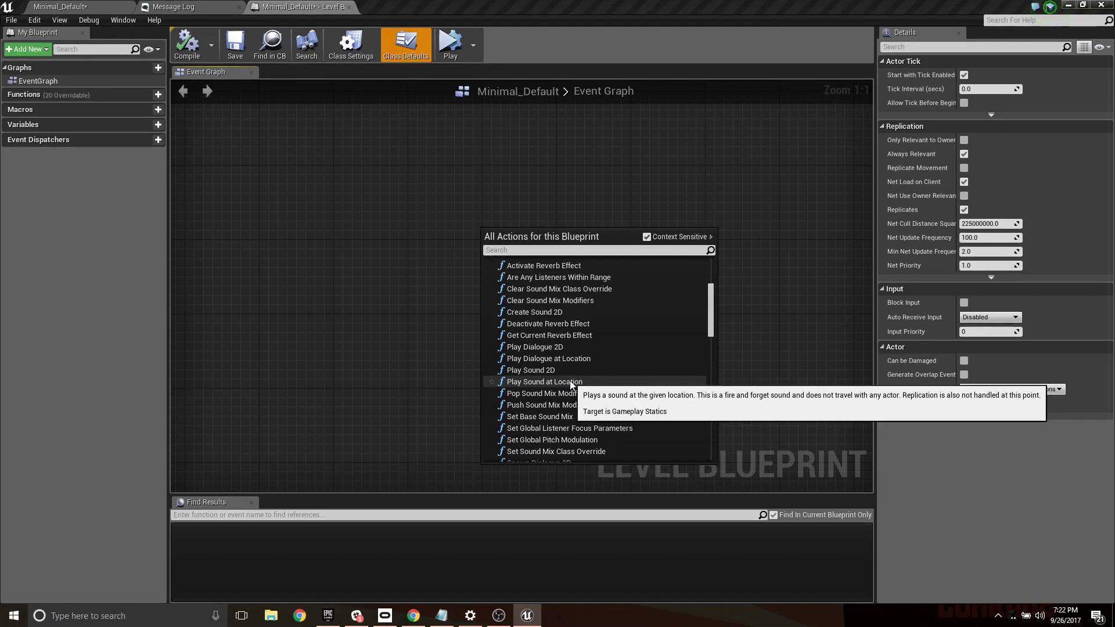
pyautogui.click(347, 254)
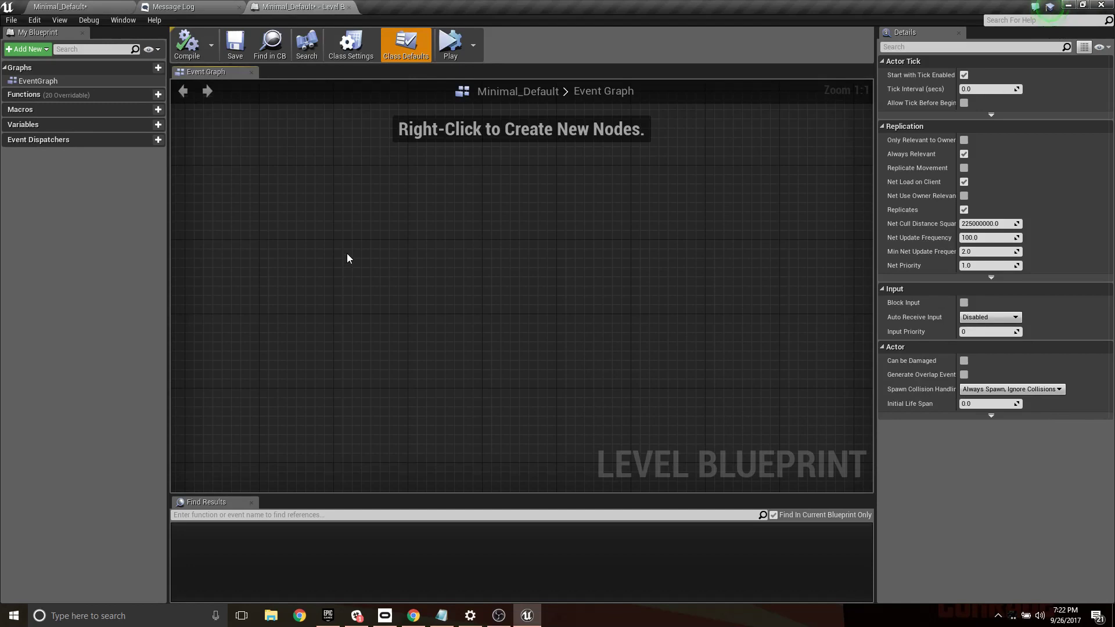
# - With context sensitivity off, find the light actions and add a Set Light Color node for light components, placing it in open graph space
pyautogui.rightClick(529, 265)
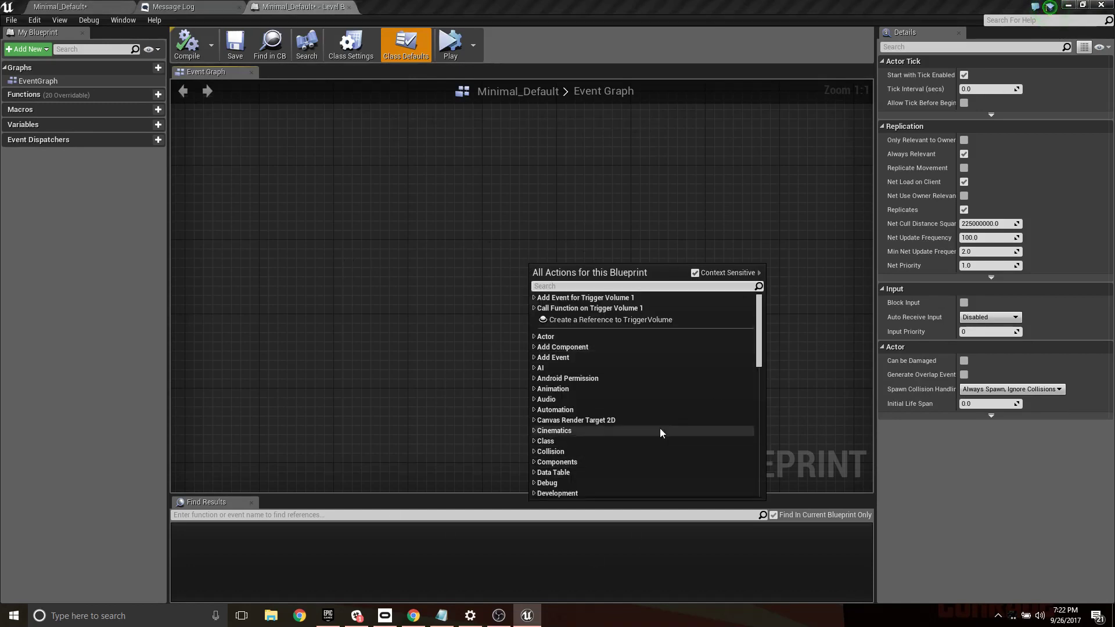
pyautogui.click(695, 273)
pyautogui.scroll(-3, 598, 349)
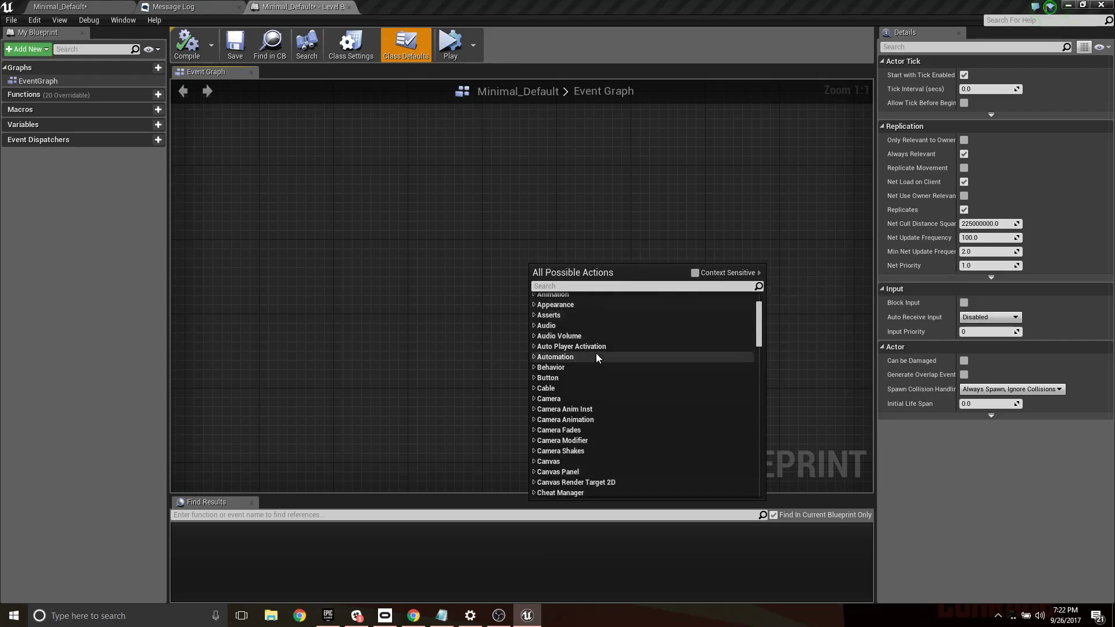
pyautogui.scroll(-6, 598, 355)
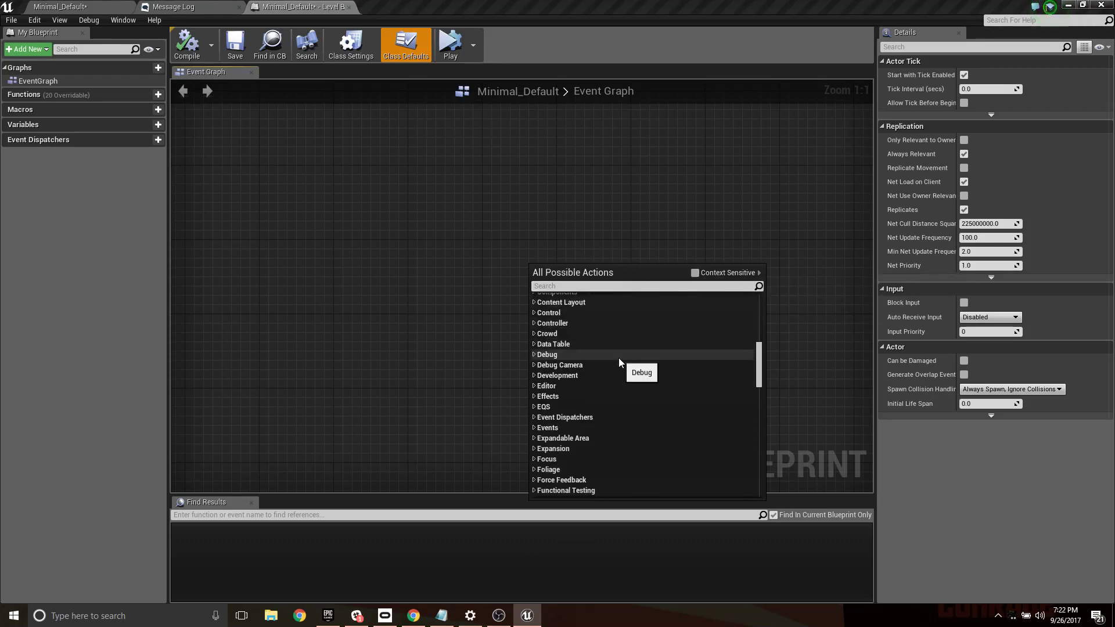
pyautogui.scroll(-8, 620, 359)
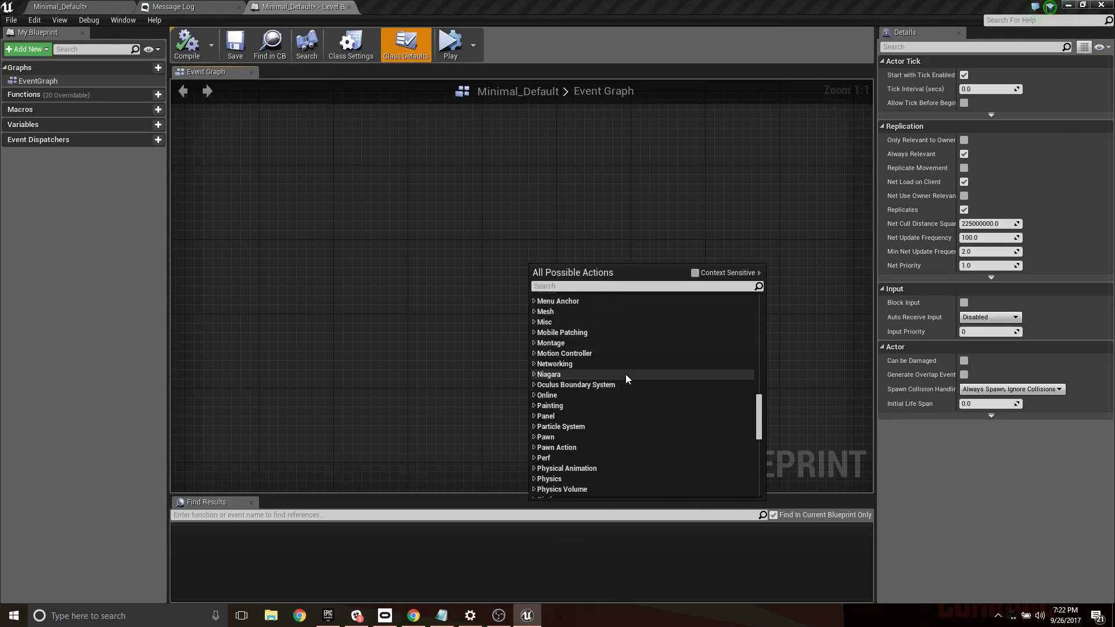
pyautogui.scroll(-3, 626, 375)
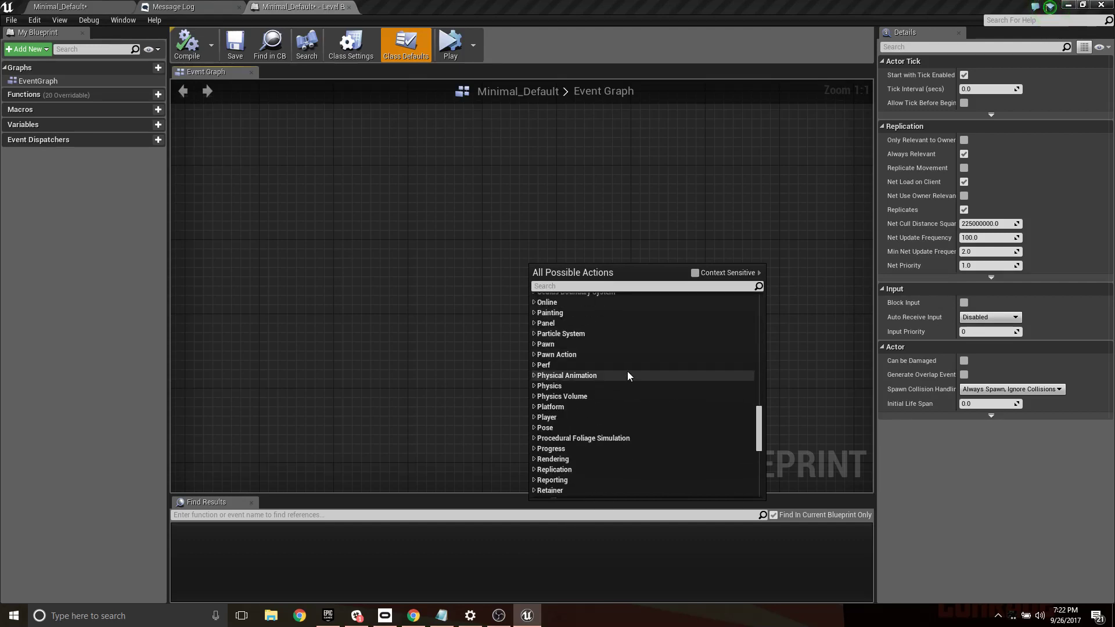
pyautogui.scroll(-6, 627, 375)
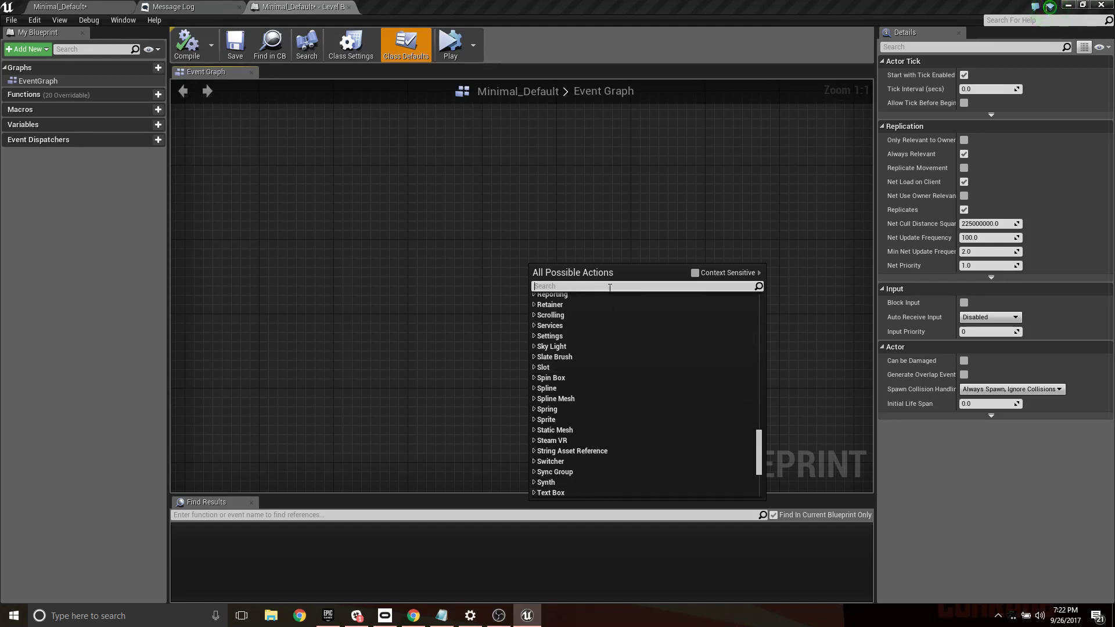
pyautogui.write('s')
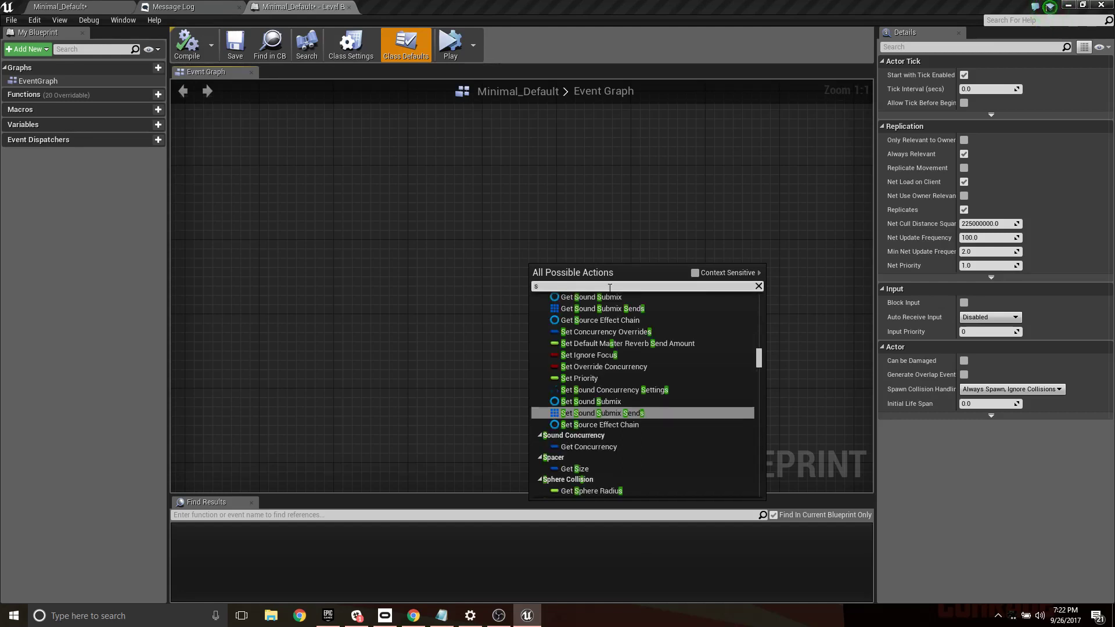
pyautogui.write('etligh')
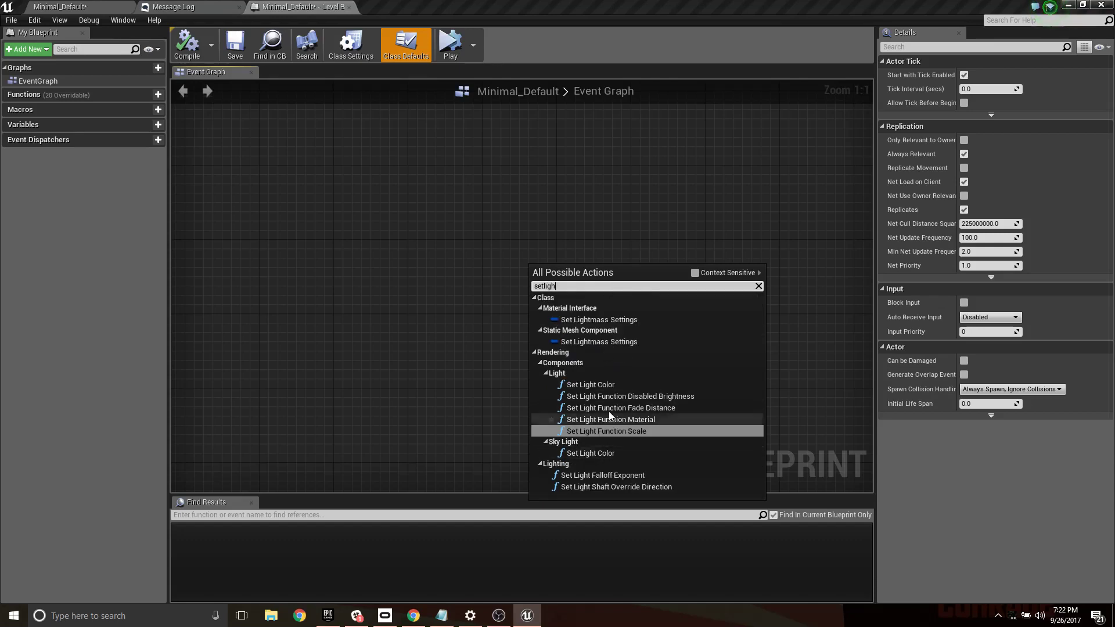
pyautogui.click(608, 384)
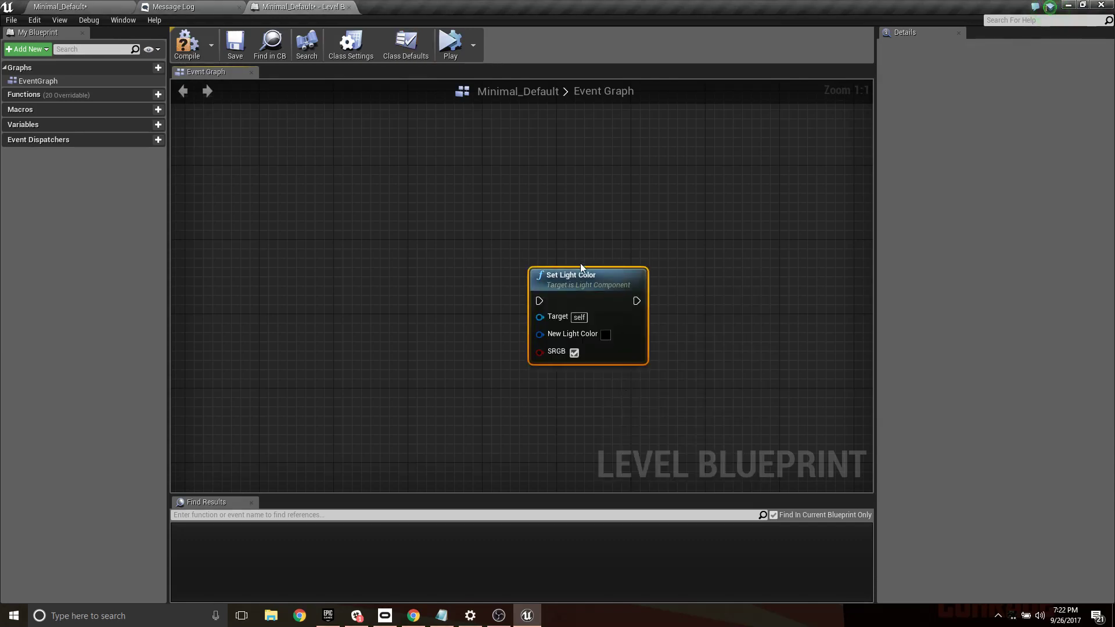
pyautogui.moveTo(582, 280); pyautogui.dragTo(656, 224)
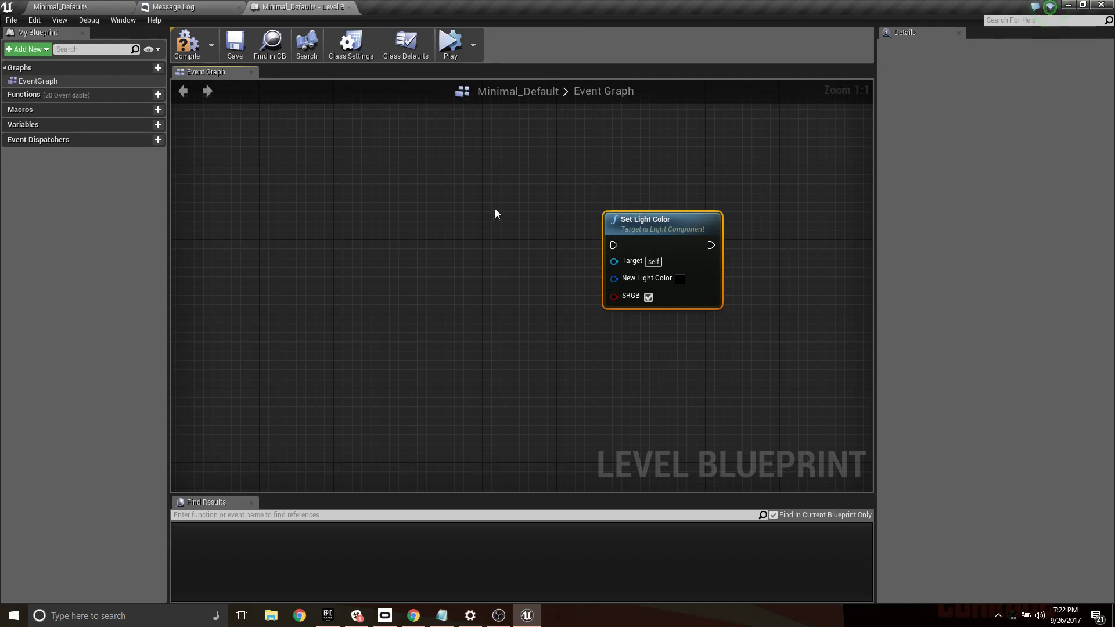
# - Restore context-sensitive filtering and add an On Actor Begin Overlap collision event for the trigger volume
pyautogui.rightClick(440, 207)
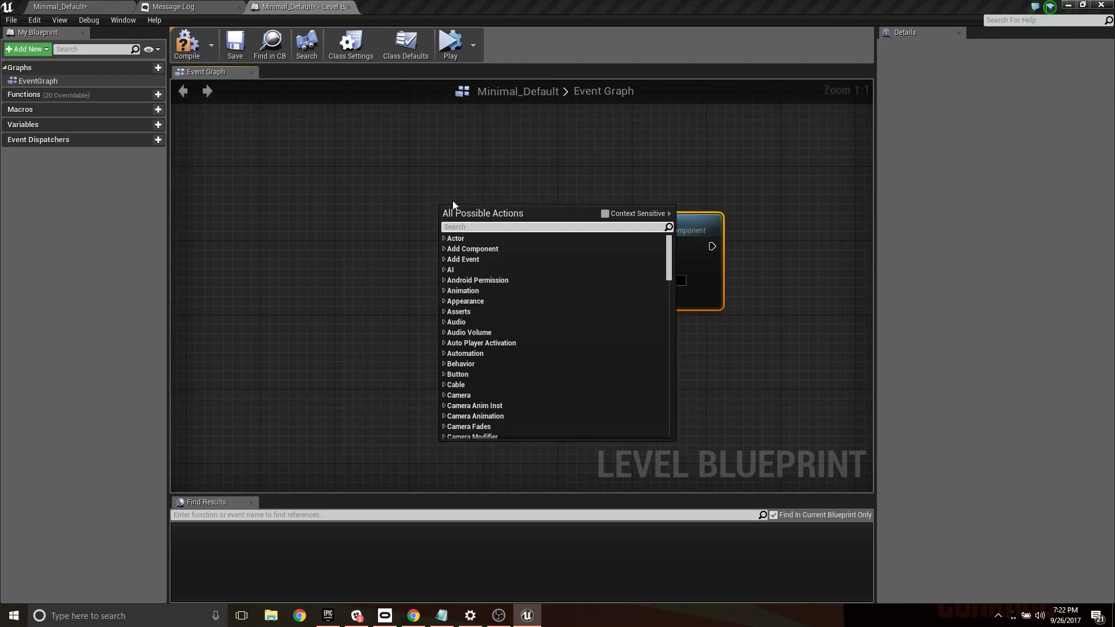
pyautogui.click(605, 214)
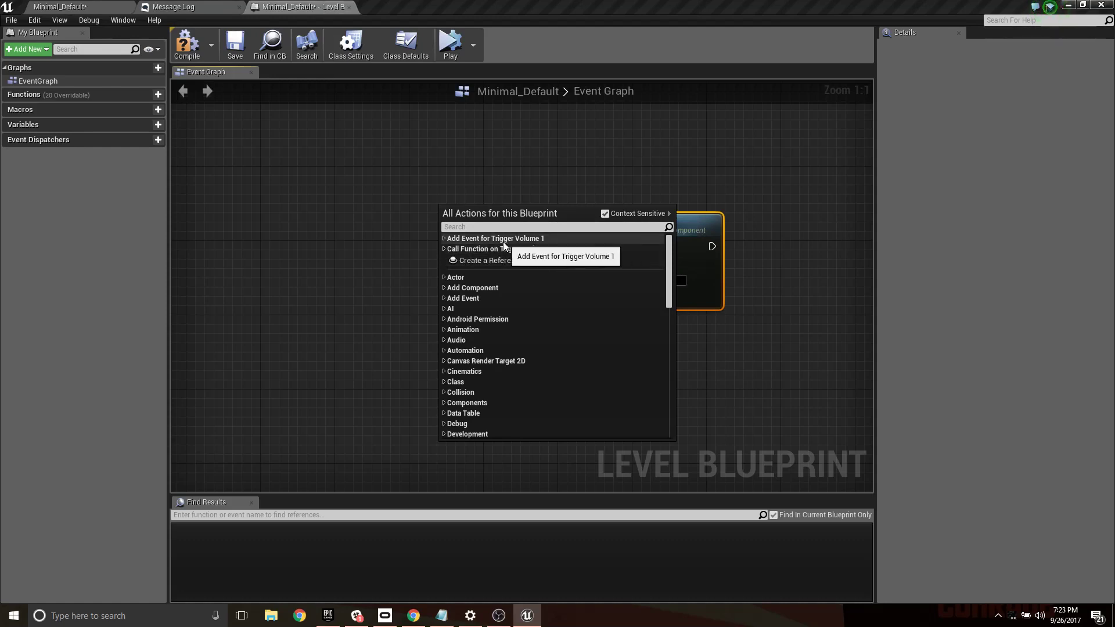
pyautogui.click(444, 238)
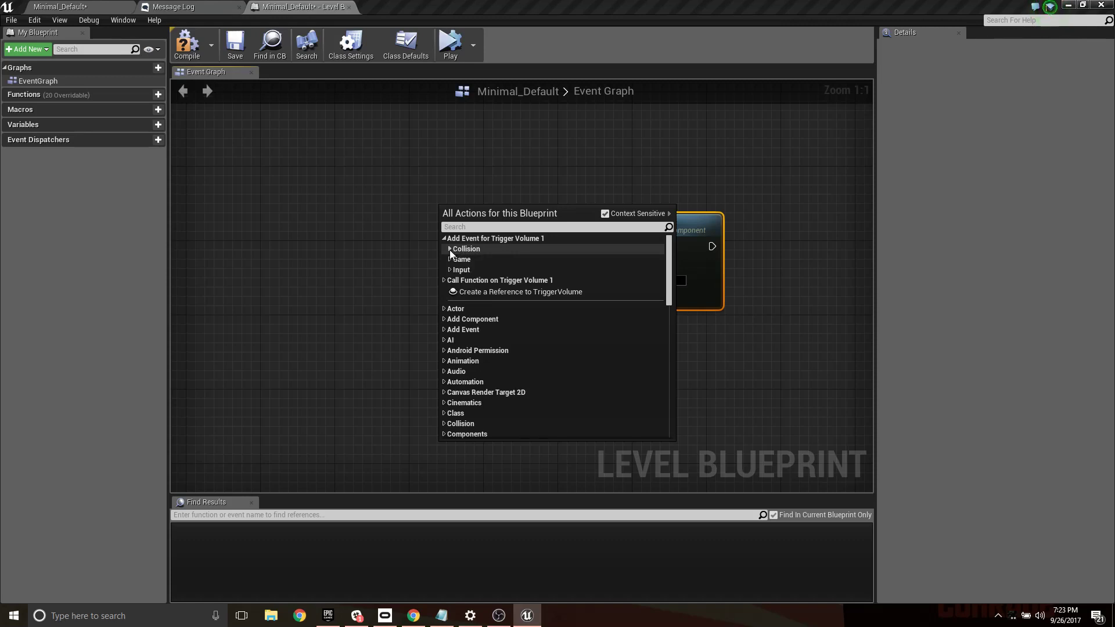
pyautogui.click(450, 250)
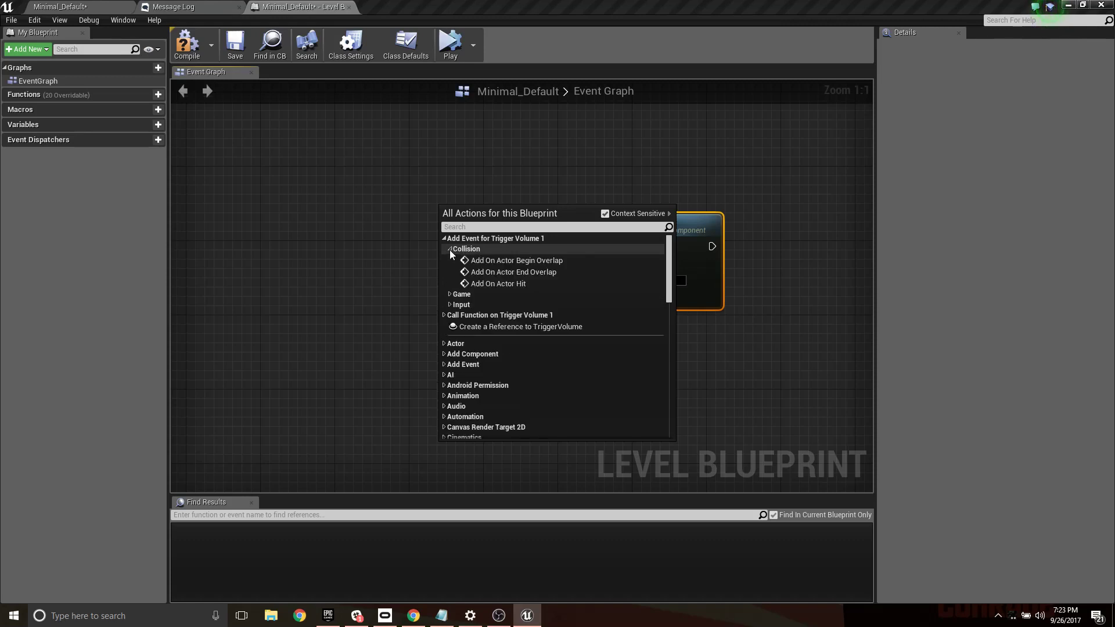
pyautogui.click(535, 260)
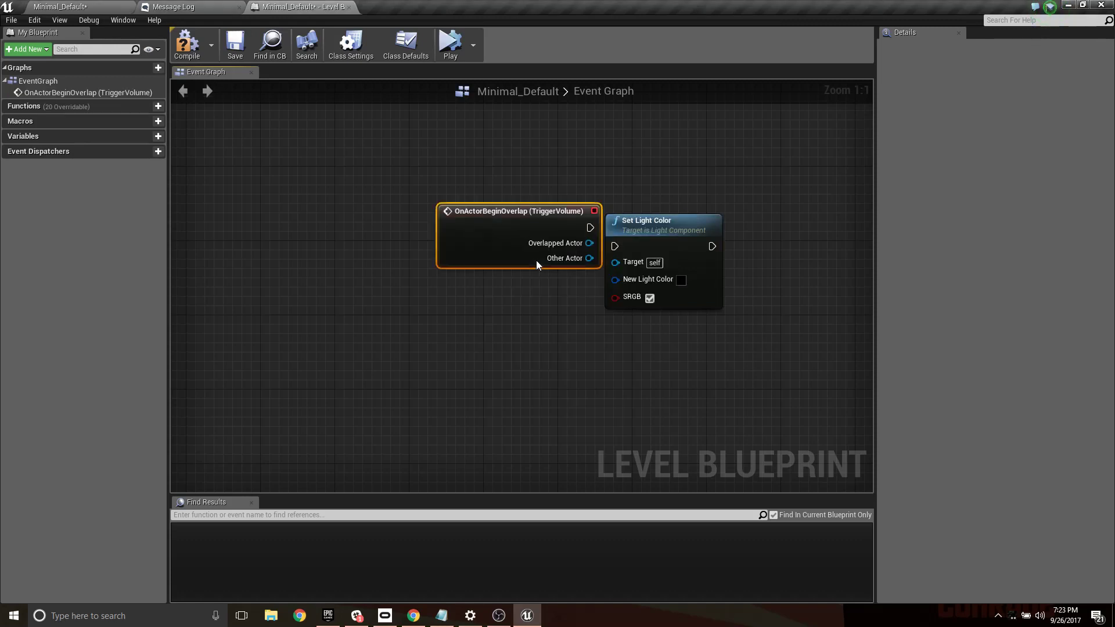
# - Space the trigger volume's overlap event and the Set Light Color node apart in the event graph
pyautogui.moveTo(458, 216); pyautogui.dragTo(379, 200)
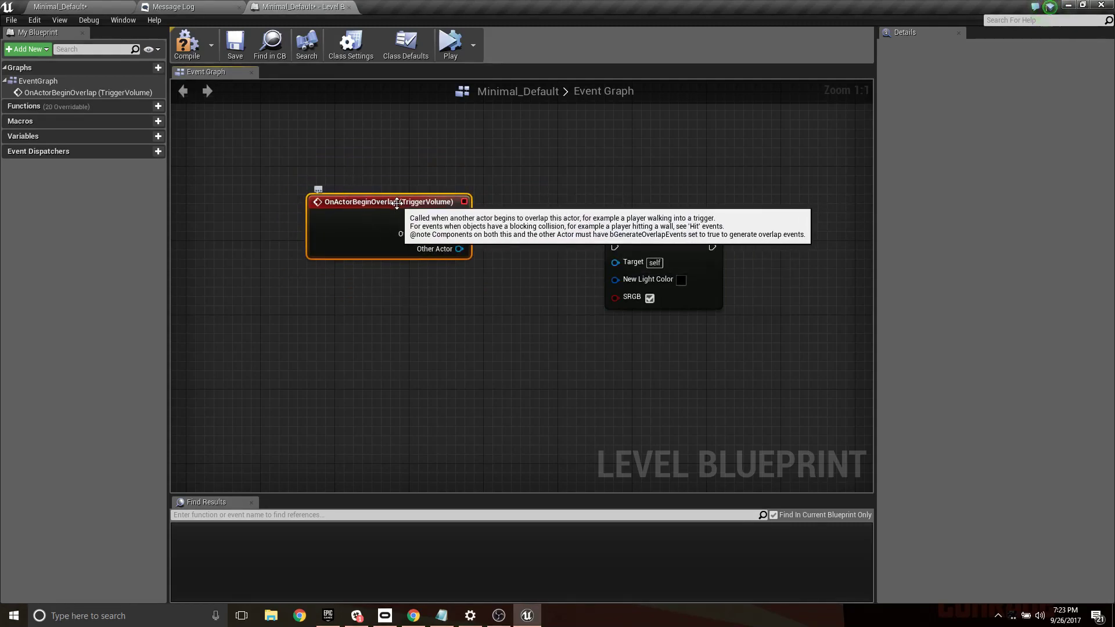
pyautogui.moveTo(663, 233); pyautogui.dragTo(650, 214)
pyautogui.moveTo(404, 208); pyautogui.dragTo(407, 197)
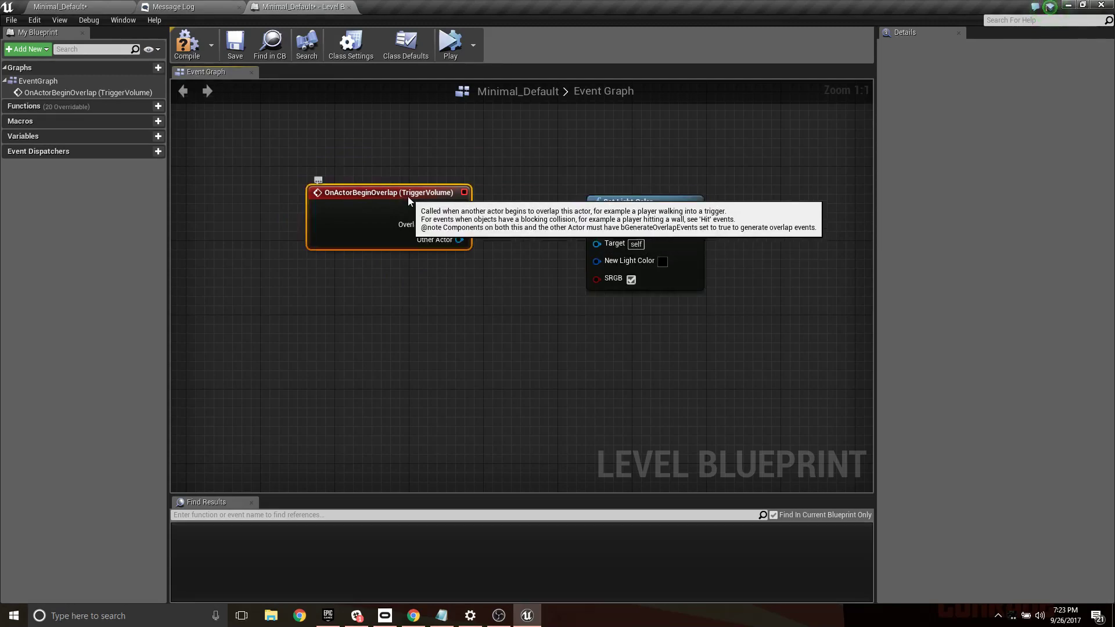
pyautogui.moveTo(407, 280); pyautogui.dragTo(490, 326, button='right')
pyautogui.scroll(-4, 613, 351)
pyautogui.scroll(4, 490, 325)
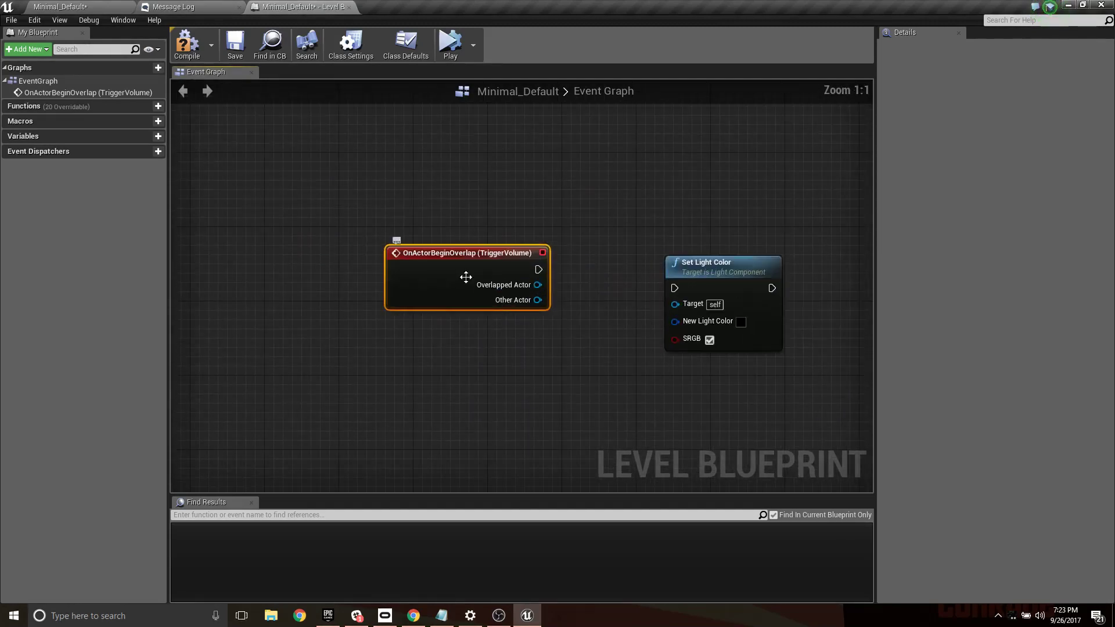
# - Add a Space Bar keyboard event and place it just above the trigger volume's overlap event
pyautogui.rightClick(431, 180)
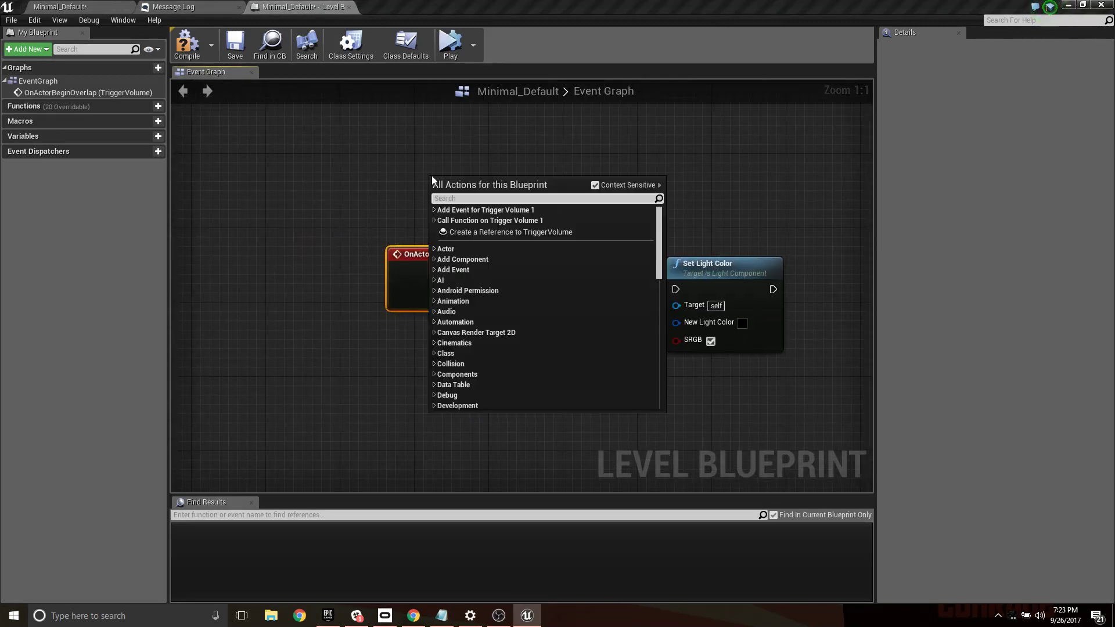
pyautogui.write('spacebar')
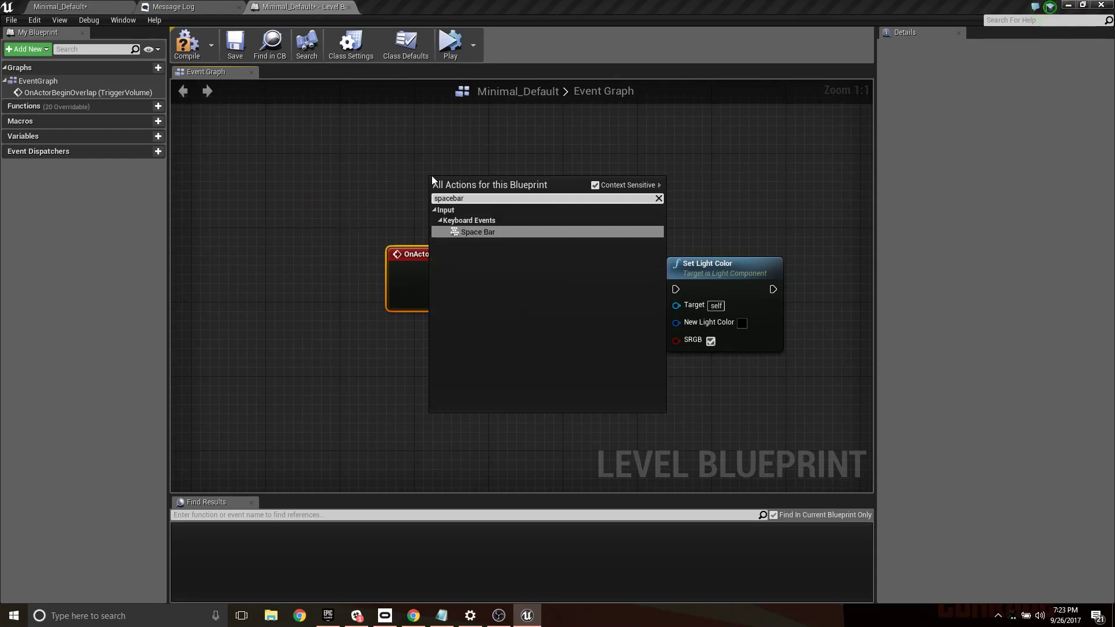
pyautogui.press('Return')
pyautogui.moveTo(455, 180); pyautogui.dragTo(418, 179)
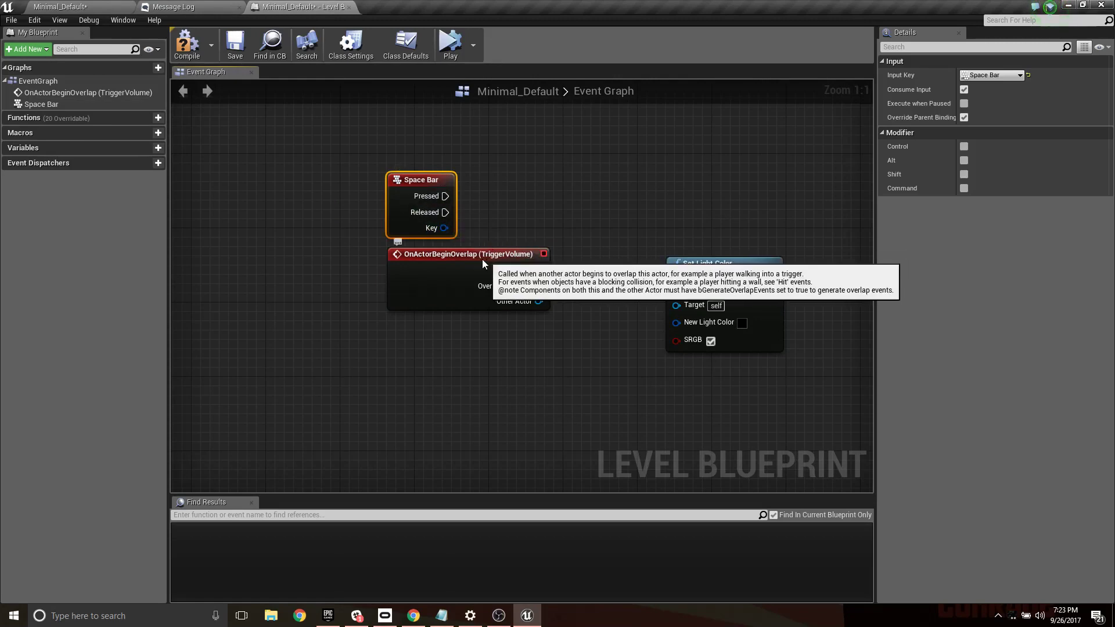
# - Connect the overlap event's execution output to the Set Light Color node and rearrange the two nodes
pyautogui.moveTo(482, 259); pyautogui.dragTo(454, 259)
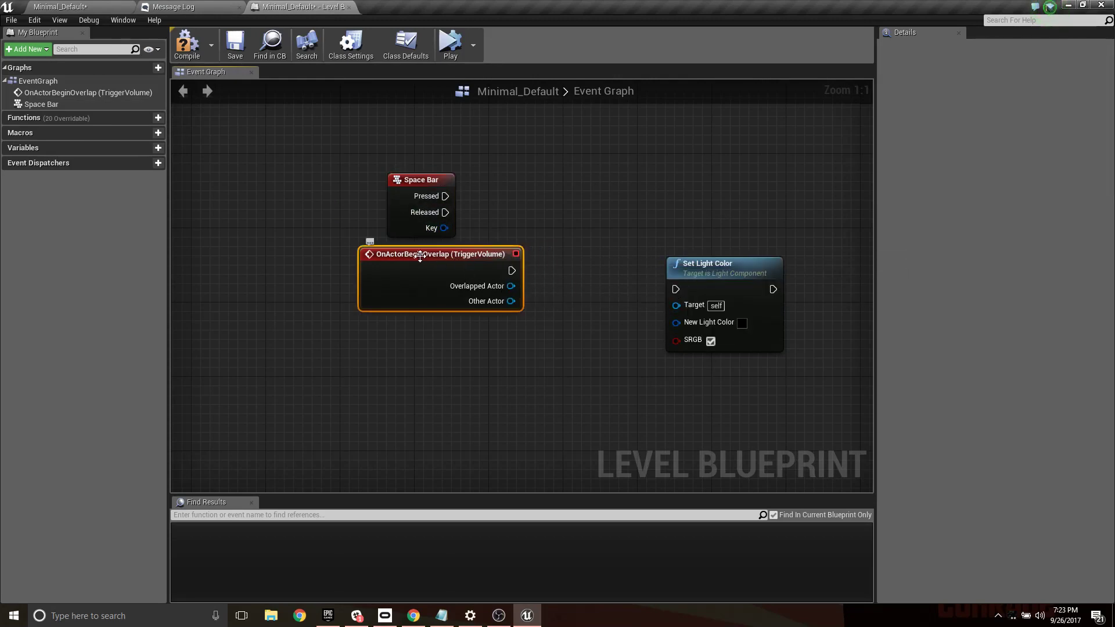
pyautogui.moveTo(512, 271); pyautogui.dragTo(630, 258)
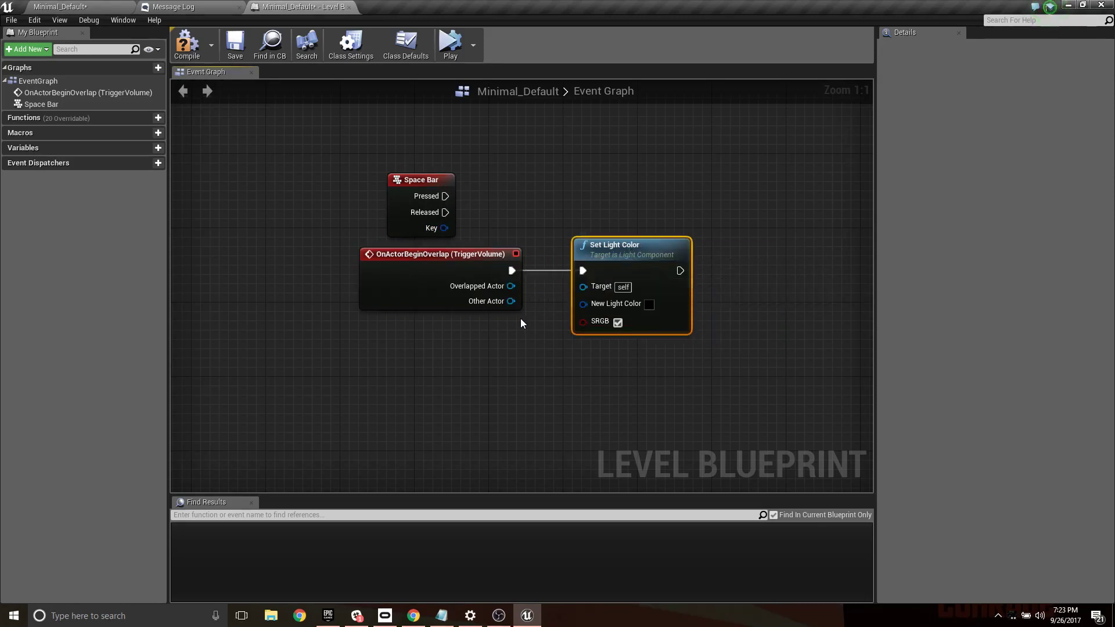
pyautogui.moveTo(442, 283); pyautogui.dragTo(310, 235)
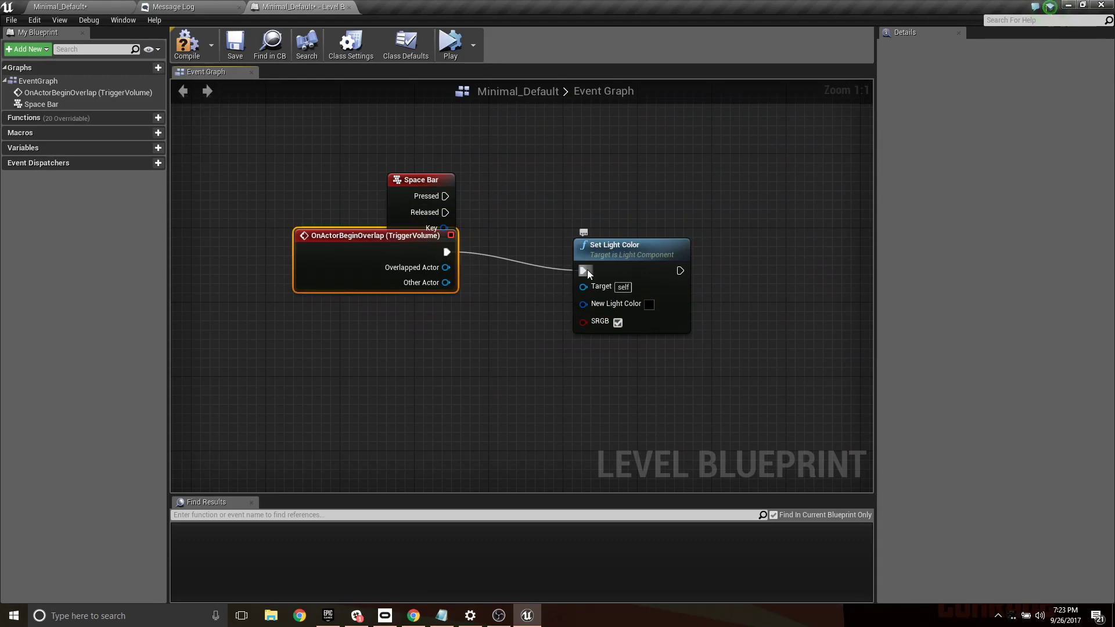
# - Disconnect the trigger volume's overlap event from the Set Light Color node and move that node down out of the way
pyautogui.moveTo(431, 243); pyautogui.dragTo(316, 267)
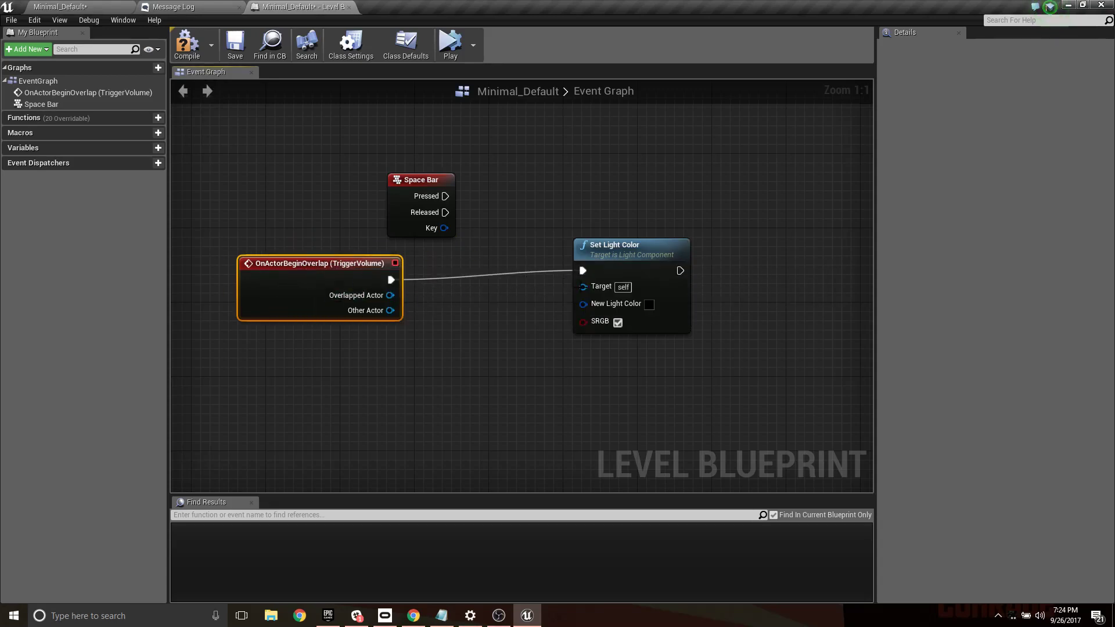
pyautogui.click(621, 247)
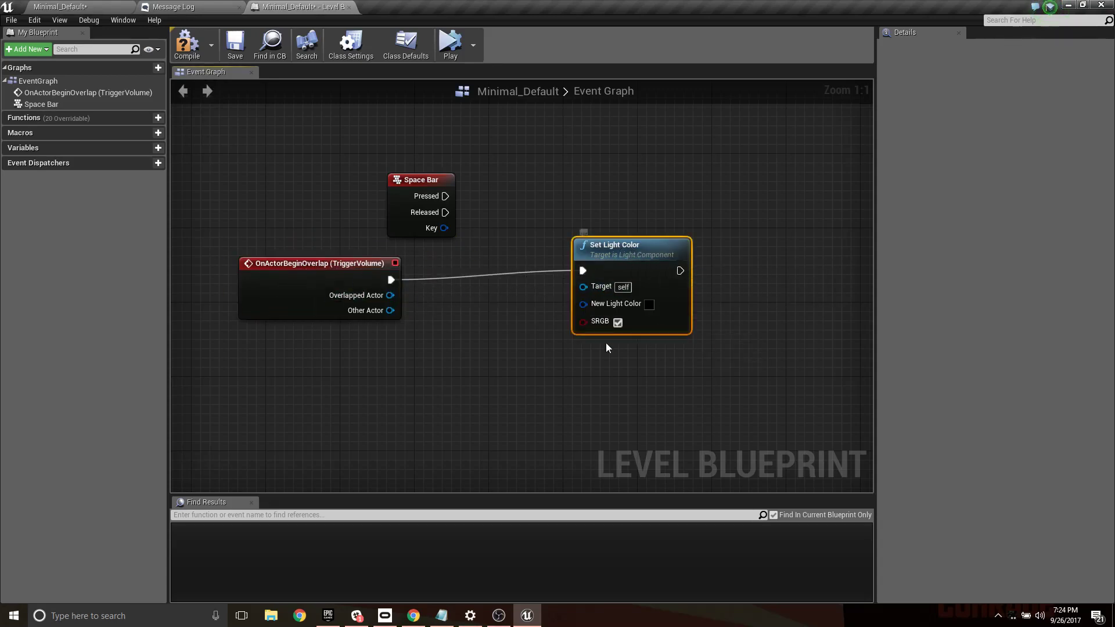
pyautogui.moveTo(583, 271); pyautogui.dragTo(584, 270)
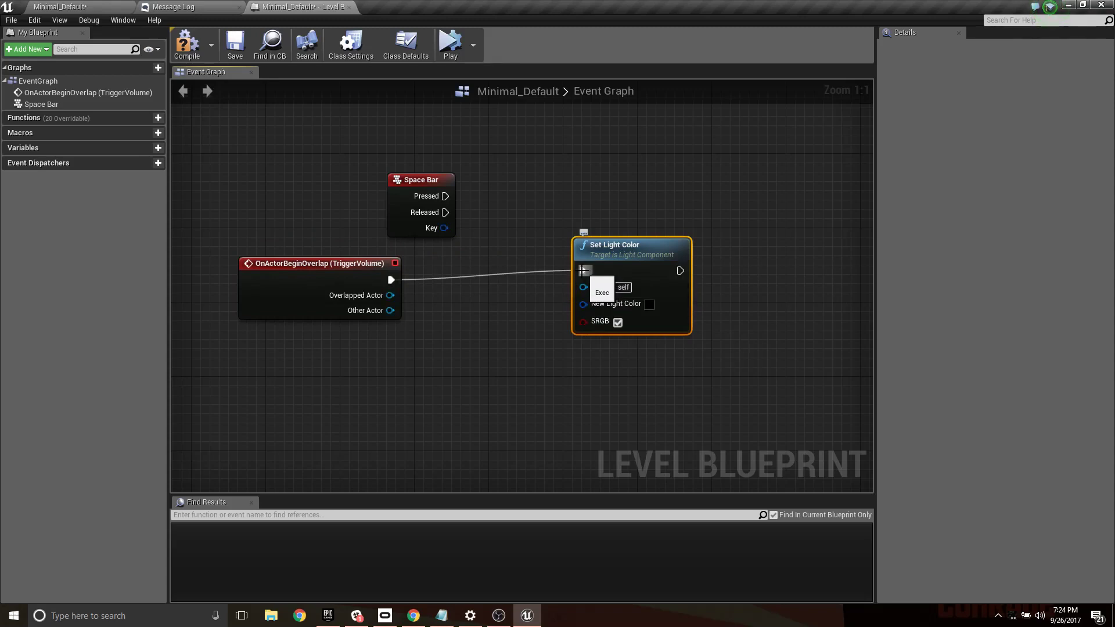
pyautogui.keyDown('alt'); pyautogui.click(583, 270); pyautogui.keyUp('alt')
pyautogui.moveTo(636, 258); pyautogui.dragTo(677, 379)
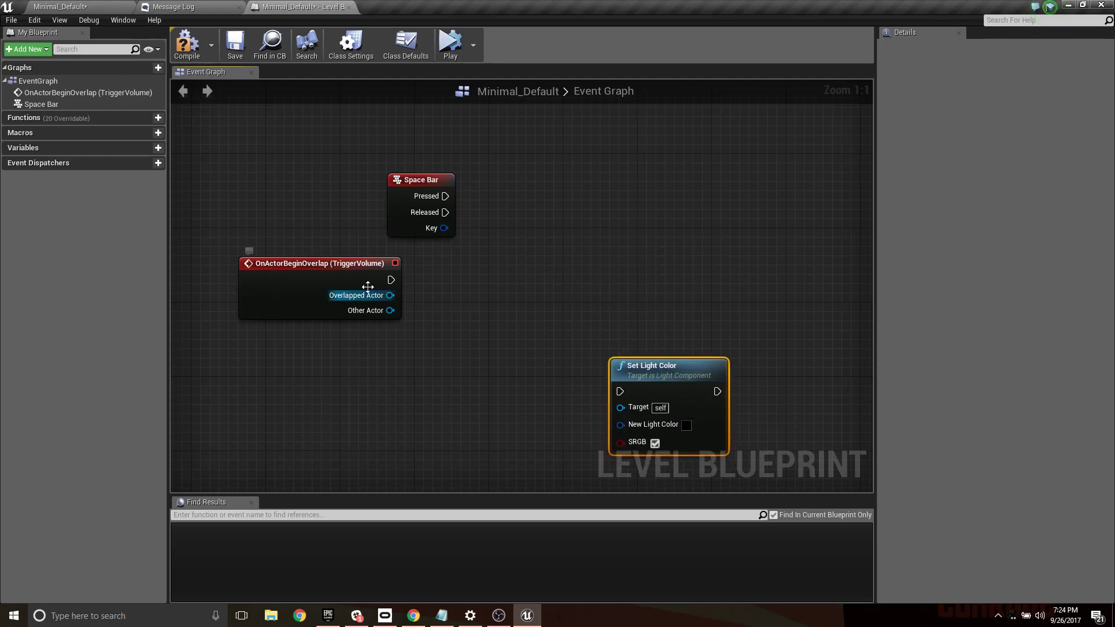
pyautogui.click(368, 286)
# - Search the placeable actors for "light", place a Point Light inside the trigger volume and raise it slightly above the floor
pyautogui.click(112, 5)
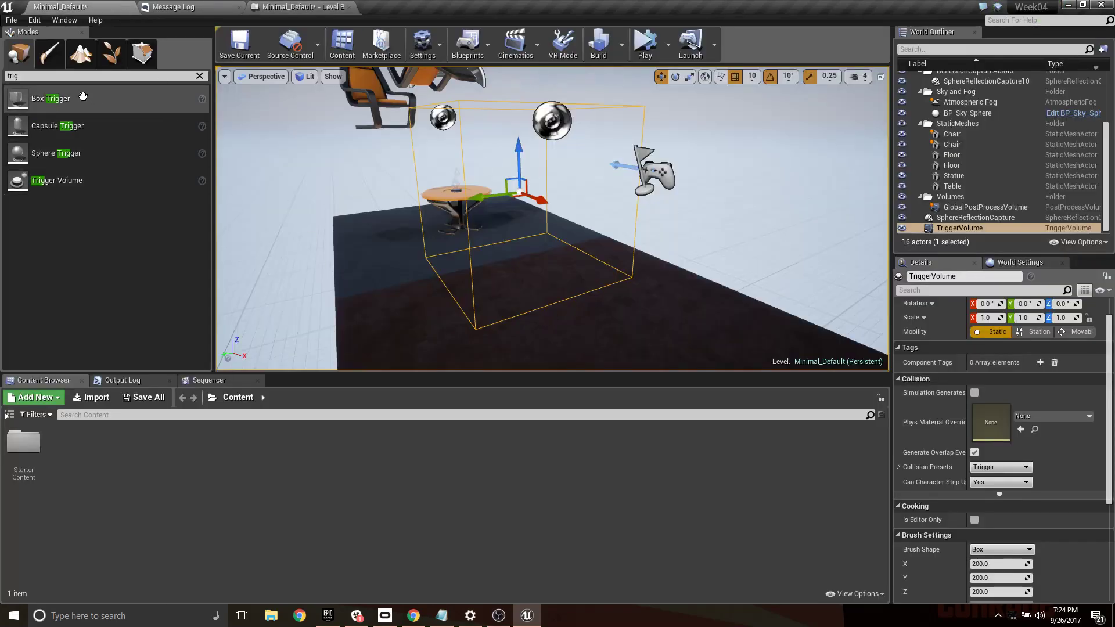
pyautogui.click(201, 76)
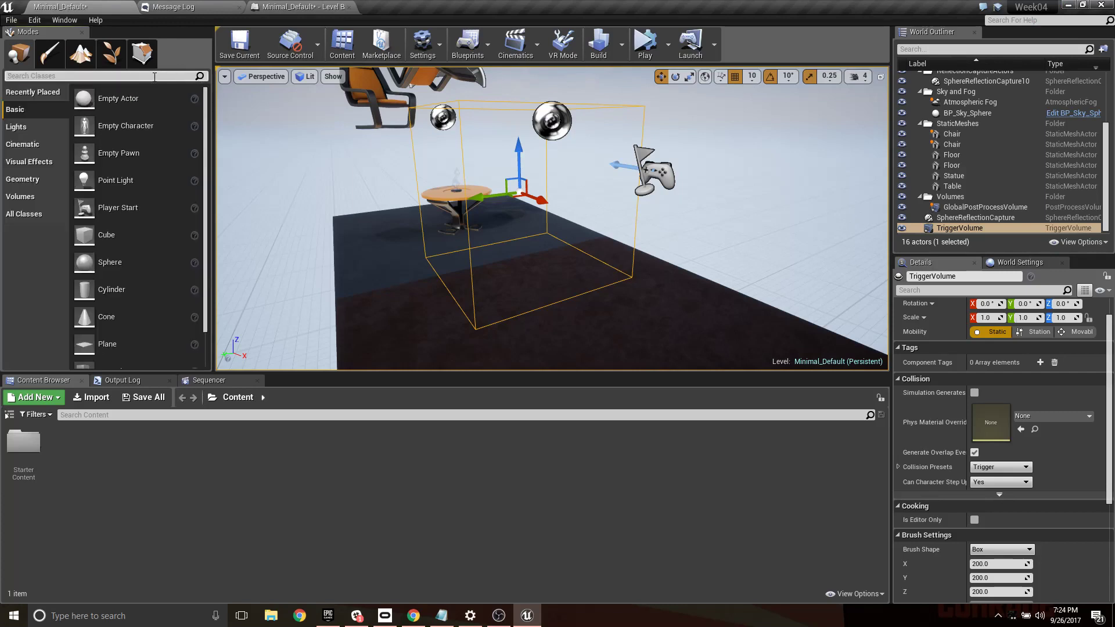
pyautogui.write('light')
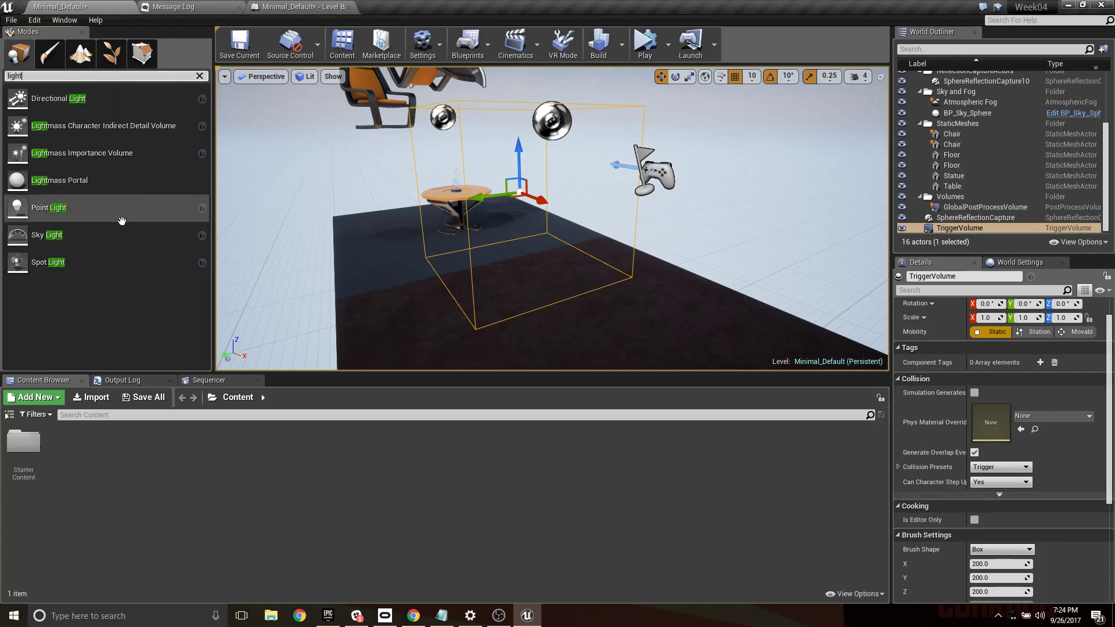
pyautogui.moveTo(52, 209); pyautogui.dragTo(516, 260)
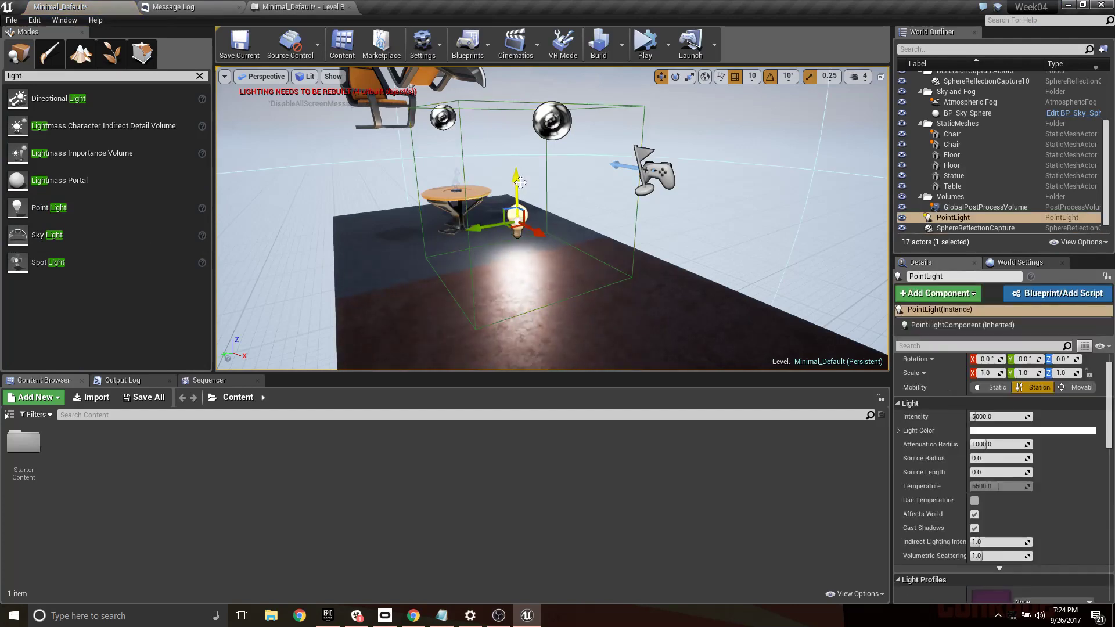
pyautogui.moveTo(515, 192); pyautogui.dragTo(515, 161)
# - Create a reference to the PointLight in the Level Blueprint's event graph, next to the trigger volume's overlap event
pyautogui.click(302, 6)
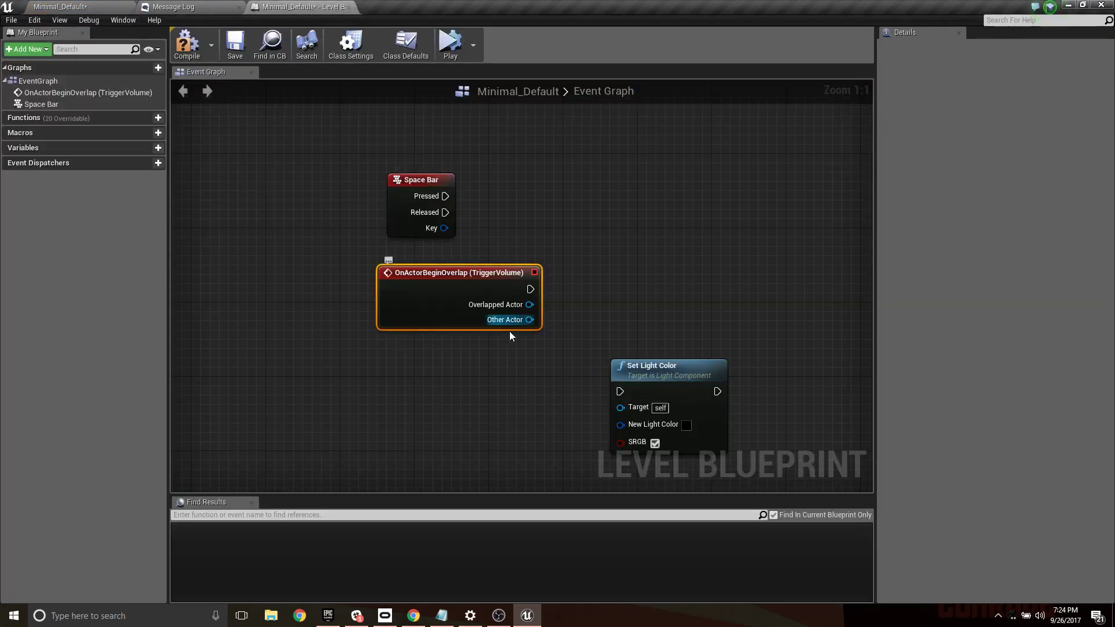
pyautogui.moveTo(455, 273); pyautogui.dragTo(409, 264)
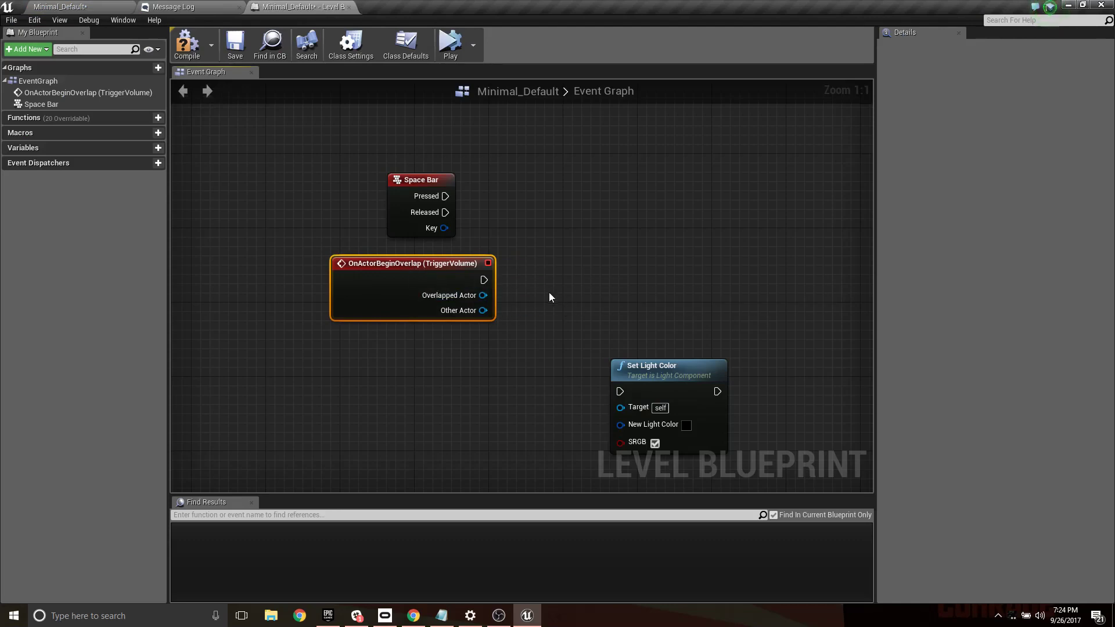
pyautogui.click(128, 7)
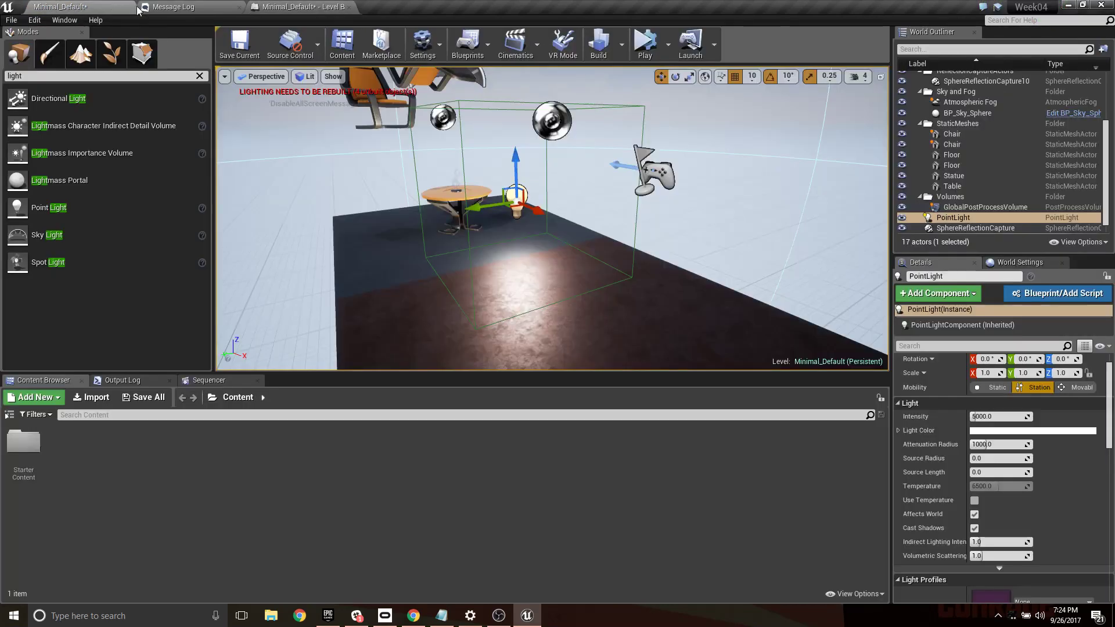
pyautogui.click(301, 6)
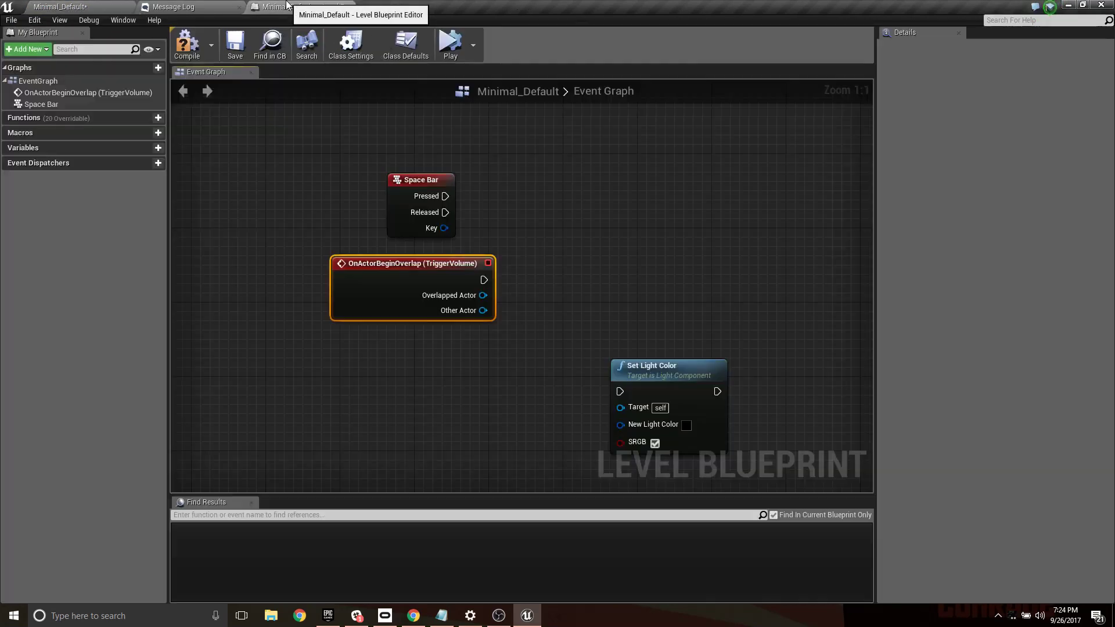
pyautogui.rightClick(544, 267)
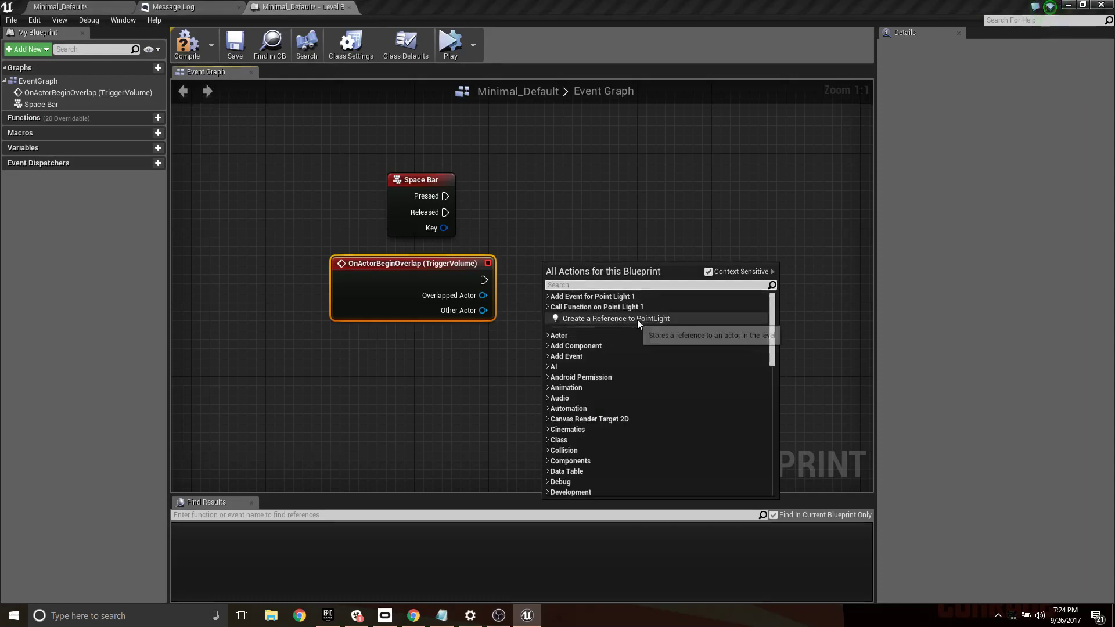
pyautogui.click(614, 319)
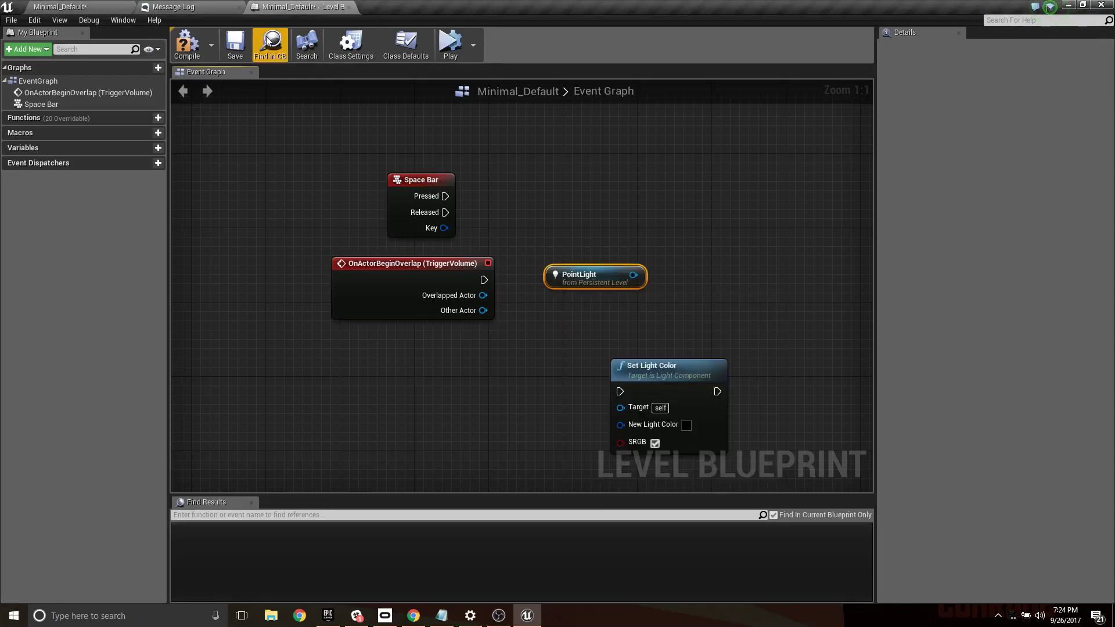
# - Add a second PointLight reference to the event graph from the World Outliner, redock the Level Blueprint editor and delete the duplicate node
pyautogui.moveTo(302, 8); pyautogui.dragTo(301, 151)
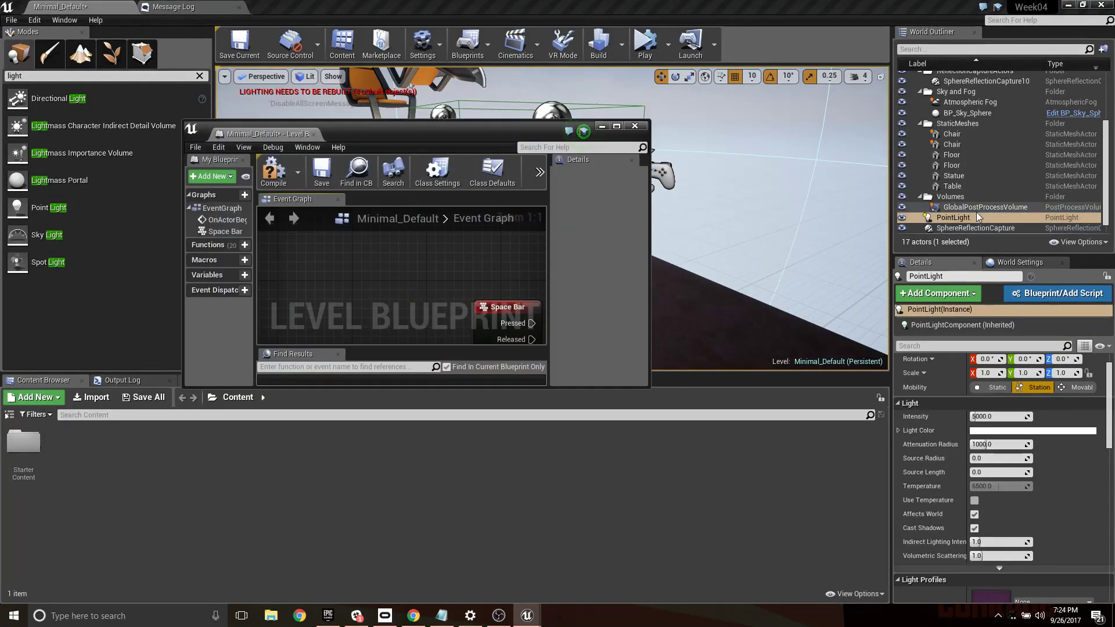
pyautogui.moveTo(975, 217); pyautogui.dragTo(440, 263)
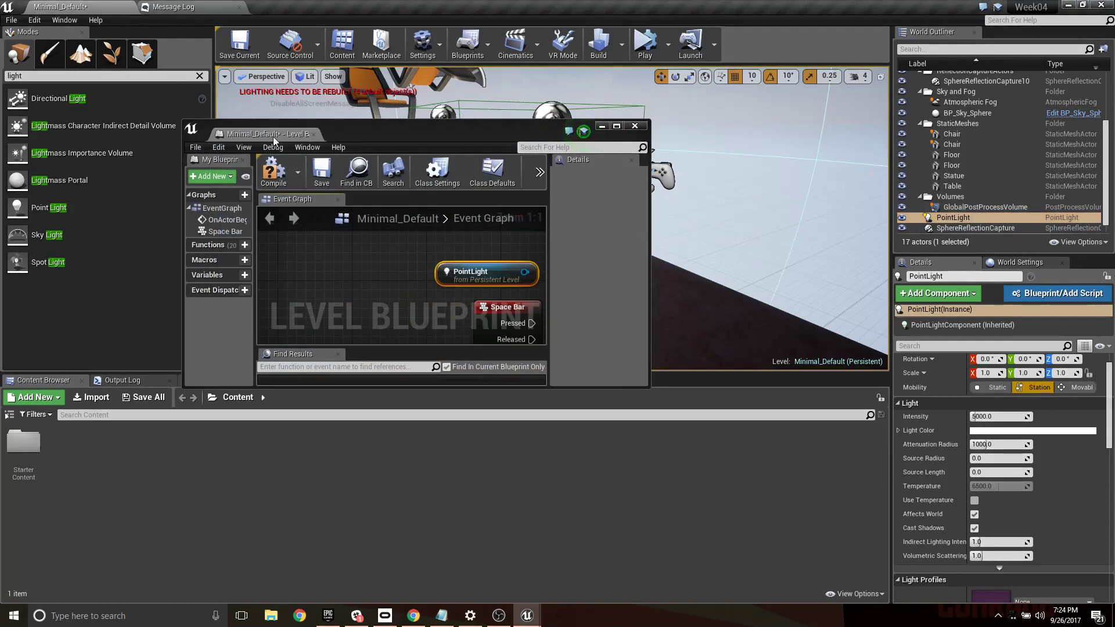
pyautogui.moveTo(273, 136); pyautogui.dragTo(360, 9)
pyautogui.moveTo(400, 142); pyautogui.dragTo(598, 246)
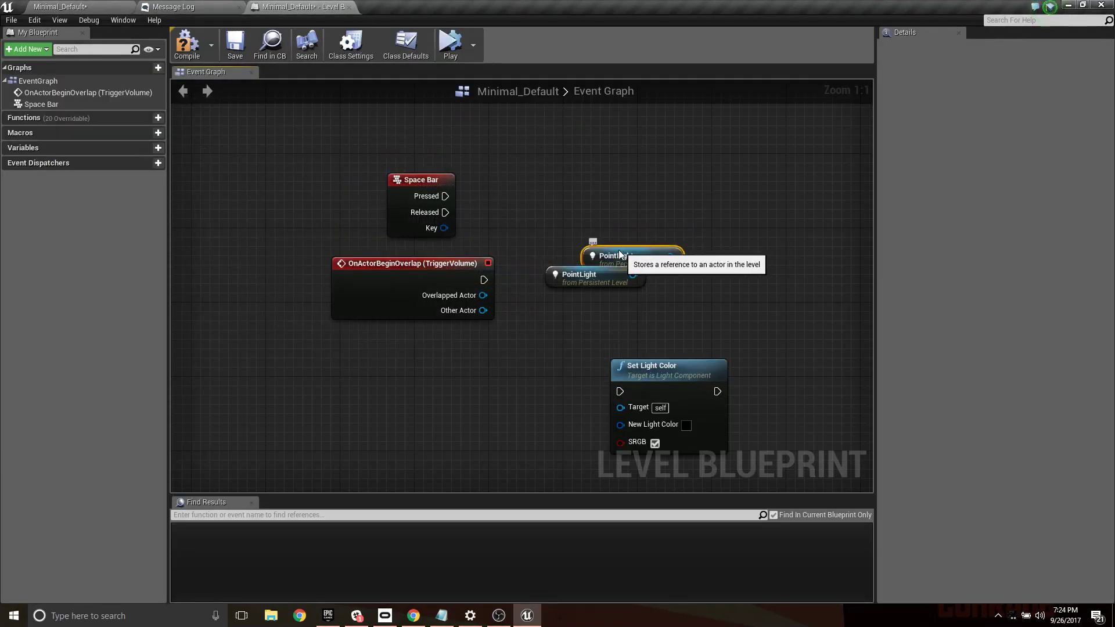
pyautogui.moveTo(600, 194); pyautogui.dragTo(599, 232)
pyautogui.press('Delete')
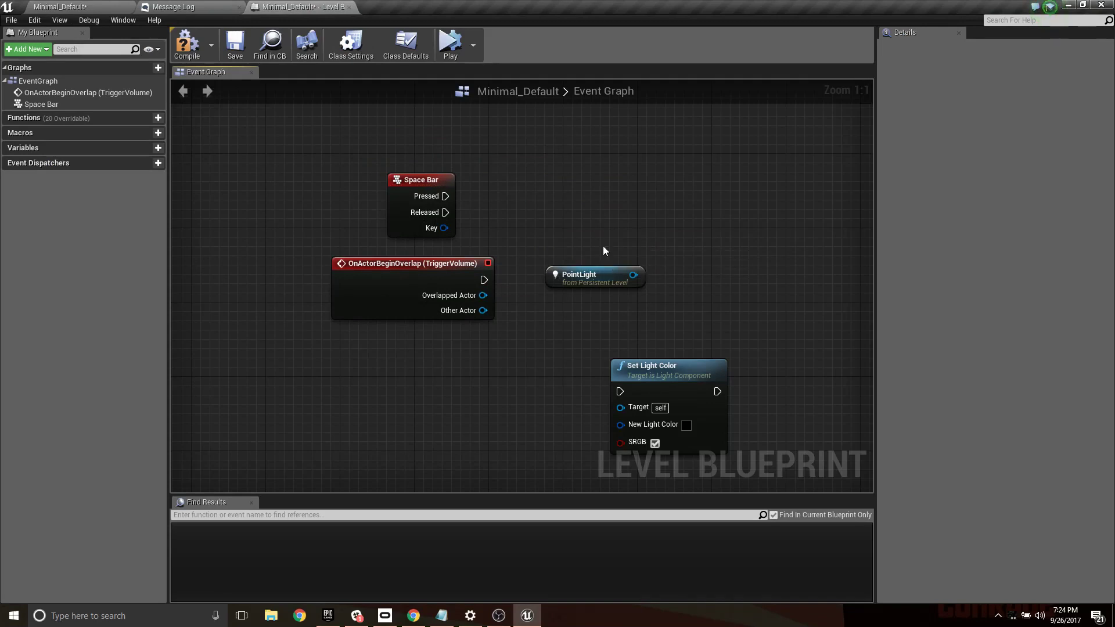
# - Add a Toggle Visibility (LightComponent) node from the PointLight reference and line the nodes up beside the overlap event
pyautogui.moveTo(607, 281); pyautogui.dragTo(716, 257)
pyautogui.write('tog')
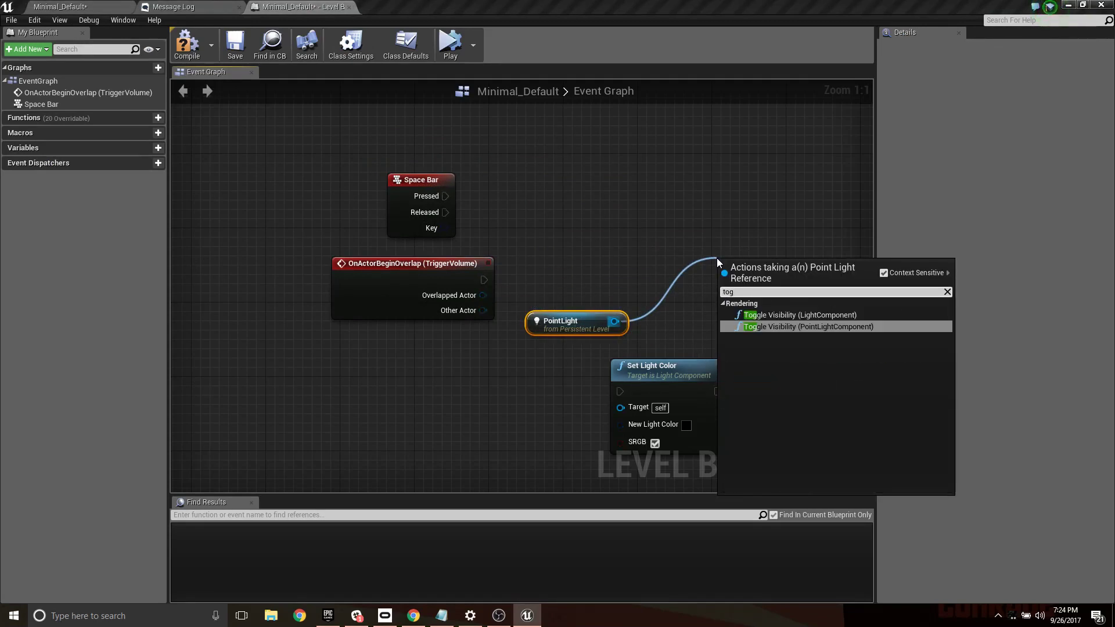
pyautogui.click(848, 316)
pyautogui.moveTo(638, 243); pyautogui.dragTo(679, 322)
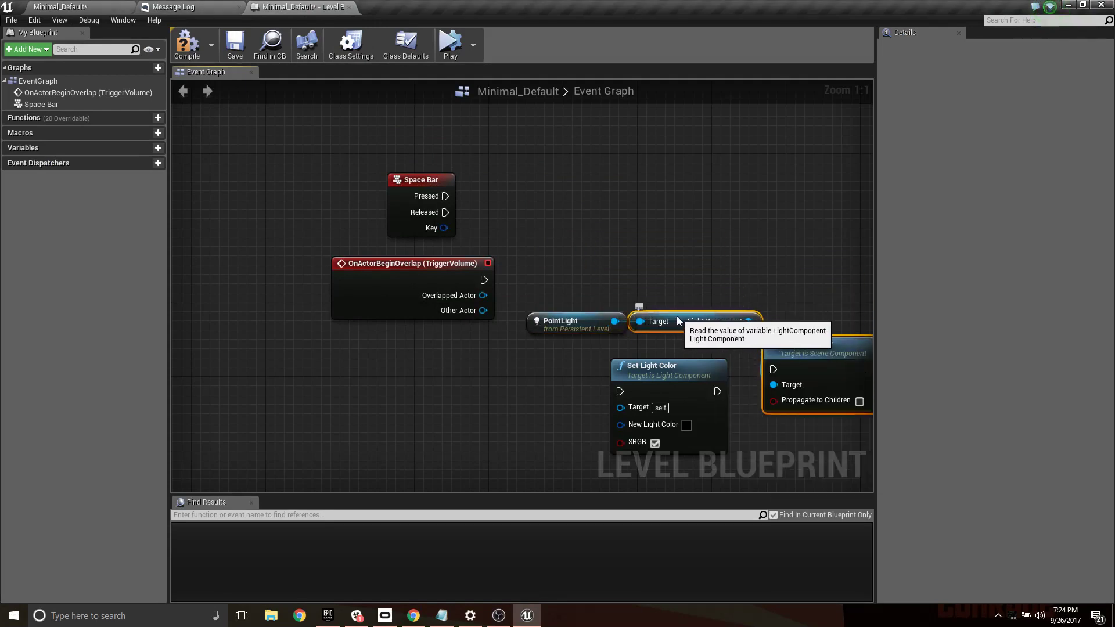
pyautogui.moveTo(816, 337); pyautogui.dragTo(830, 257)
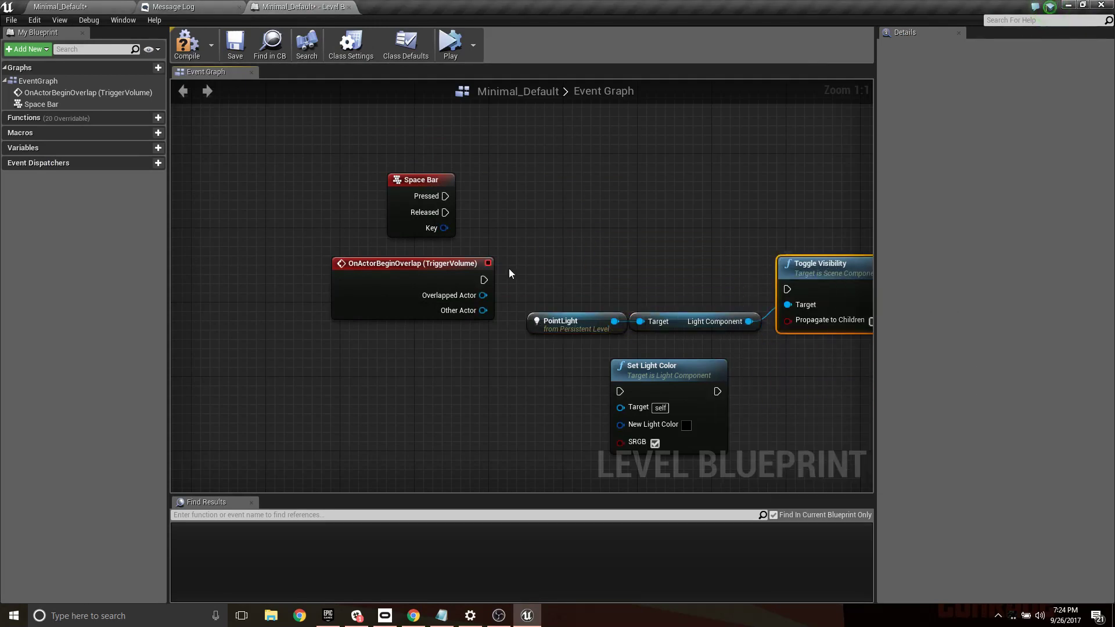
# - Connect the overlap event's execution output to the Toggle Visibility node, and compile and save the Level Blueprint
pyautogui.moveTo(483, 280); pyautogui.dragTo(790, 293)
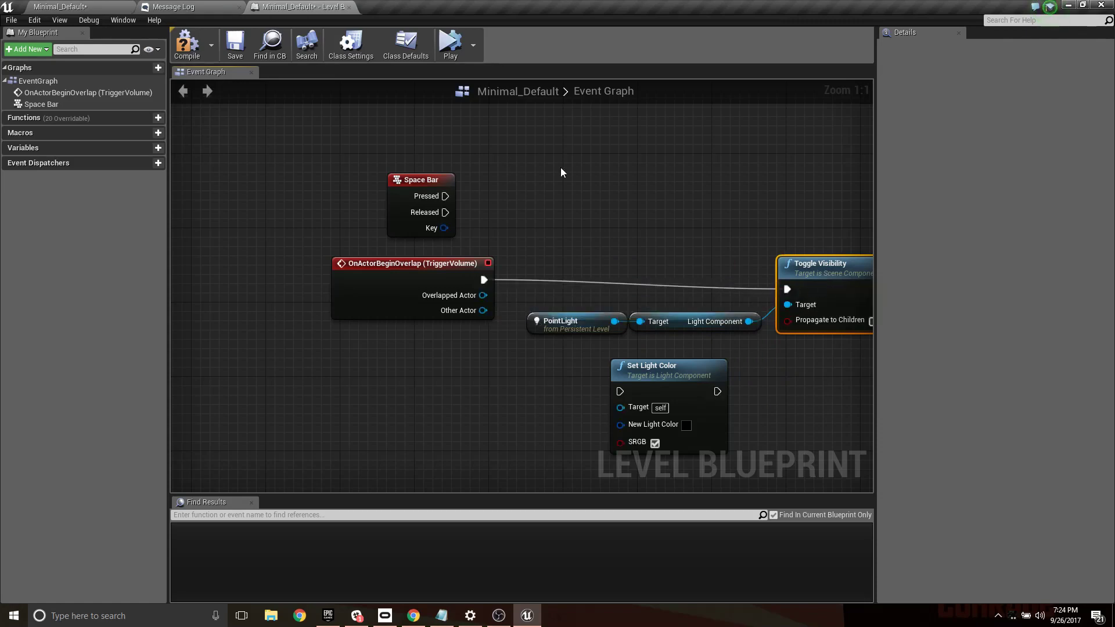
pyautogui.click(197, 37)
pyautogui.click(232, 46)
# - Play the level and move repeatedly in and out of the trigger volume to test the point light's toggling
pyautogui.click(58, 6)
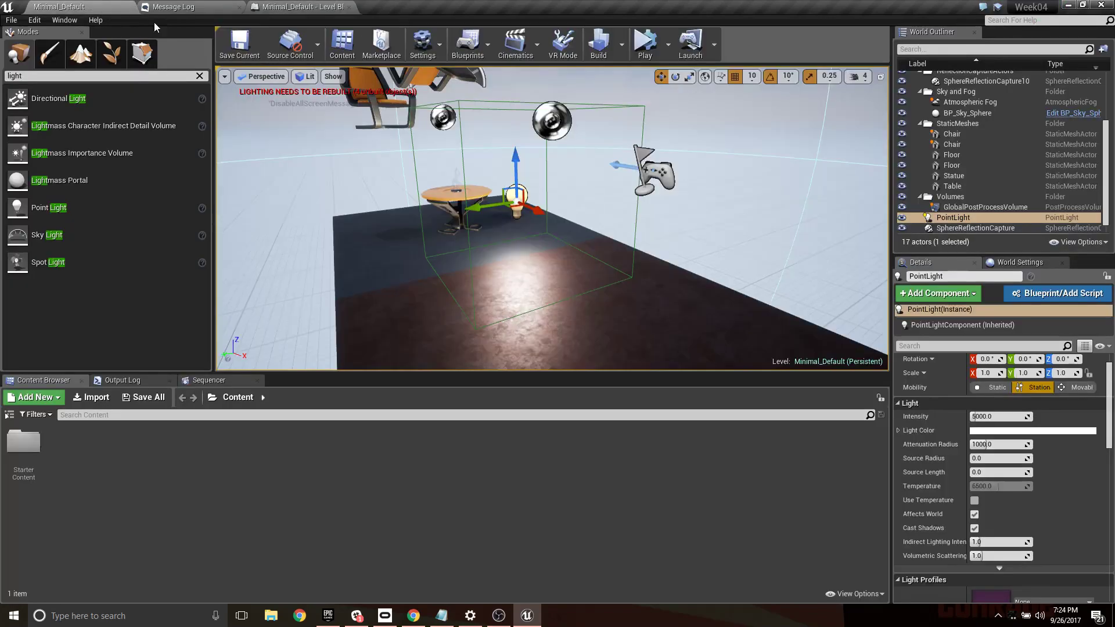
pyautogui.click(667, 44)
pyautogui.click(711, 78)
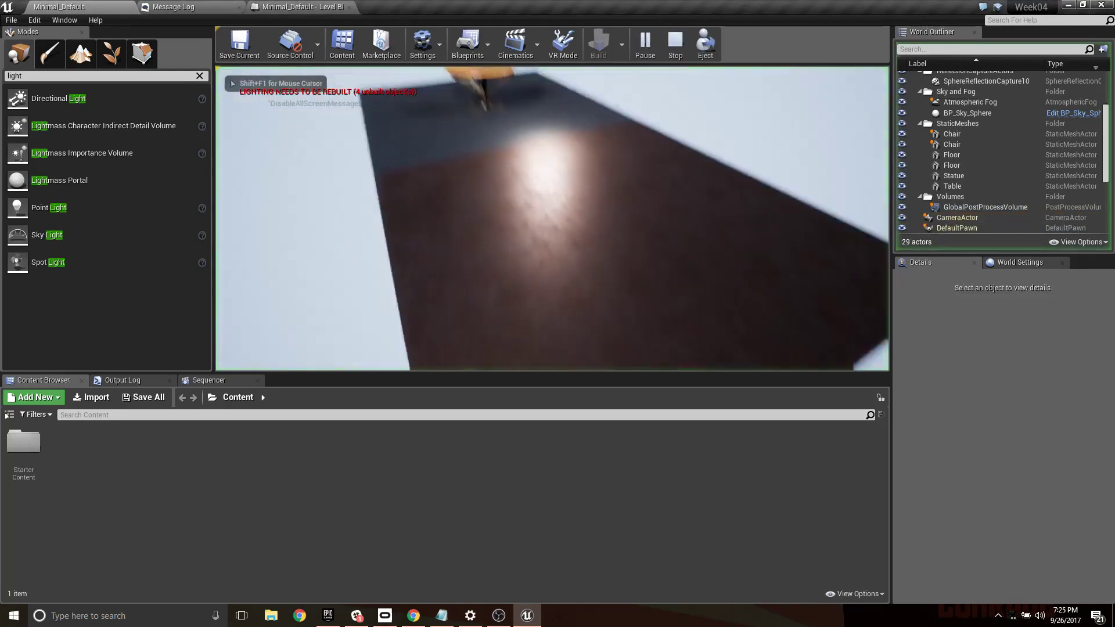
pyautogui.press('w')
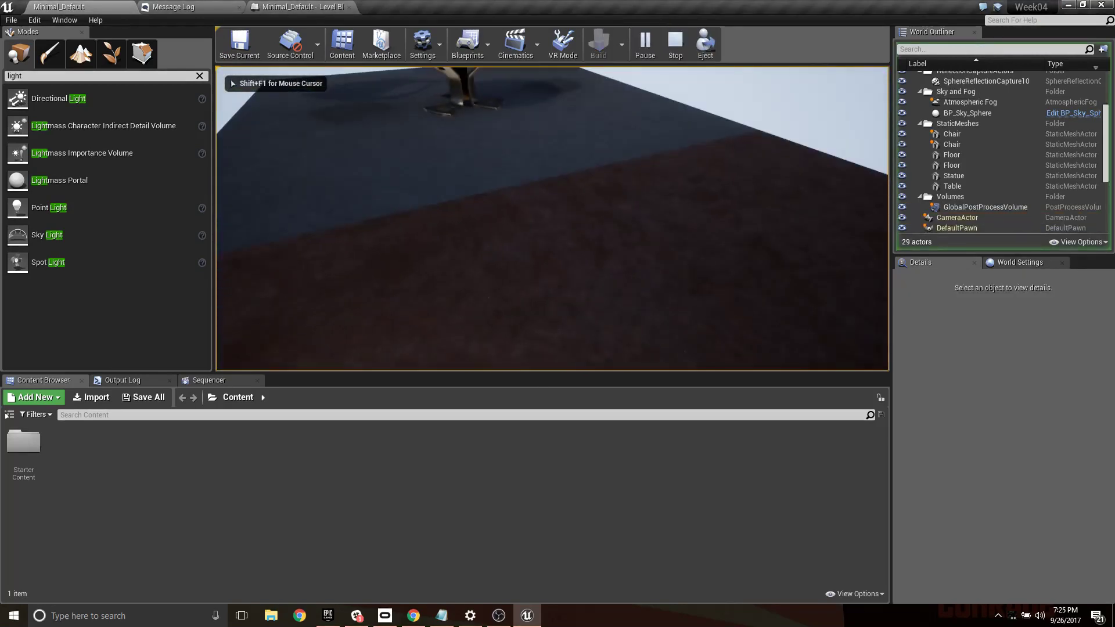
pyautogui.press('s')
pyautogui.press('w')
pyautogui.press('f')
pyautogui.press('s')
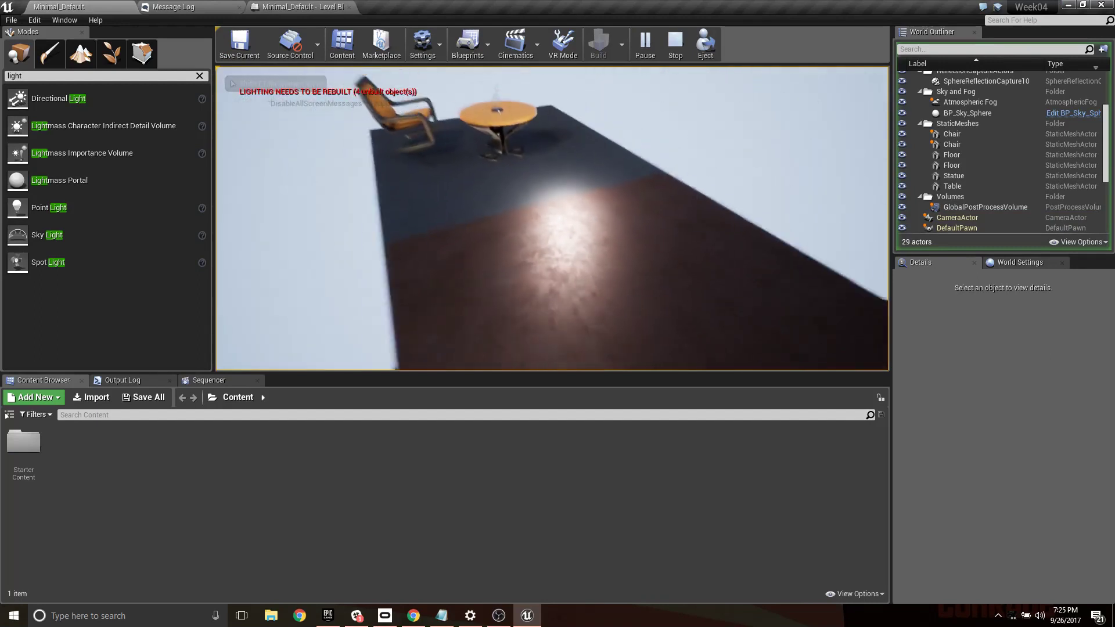
pyautogui.press('w')
pyautogui.press('f')
pyautogui.press('s')
pyautogui.press('w')
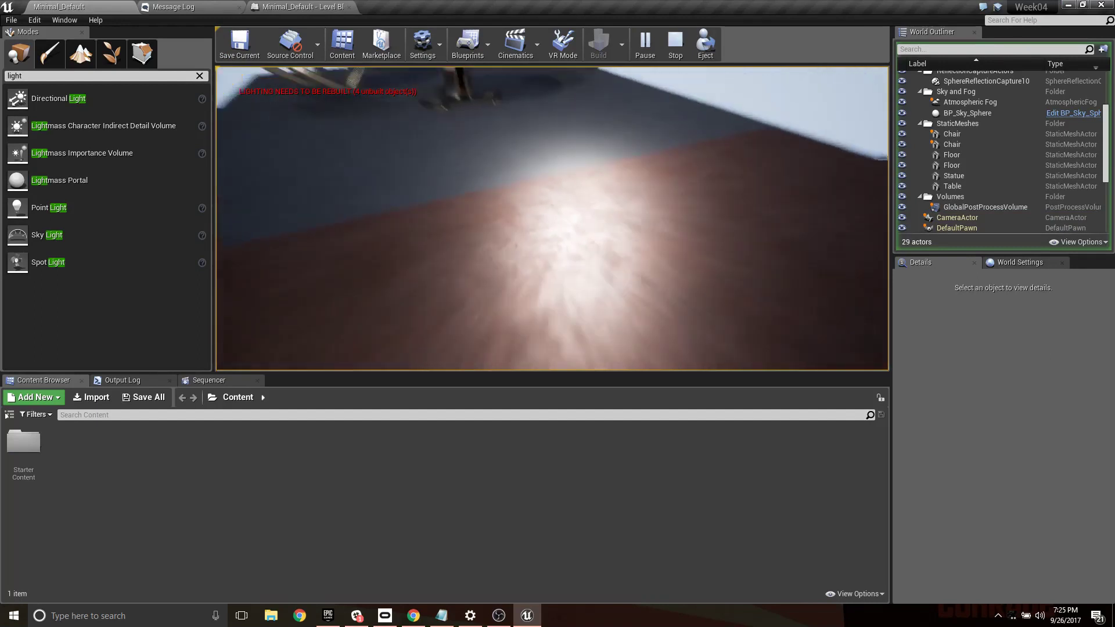
pyautogui.press('s')
pyautogui.press('w')
pyautogui.press('s')
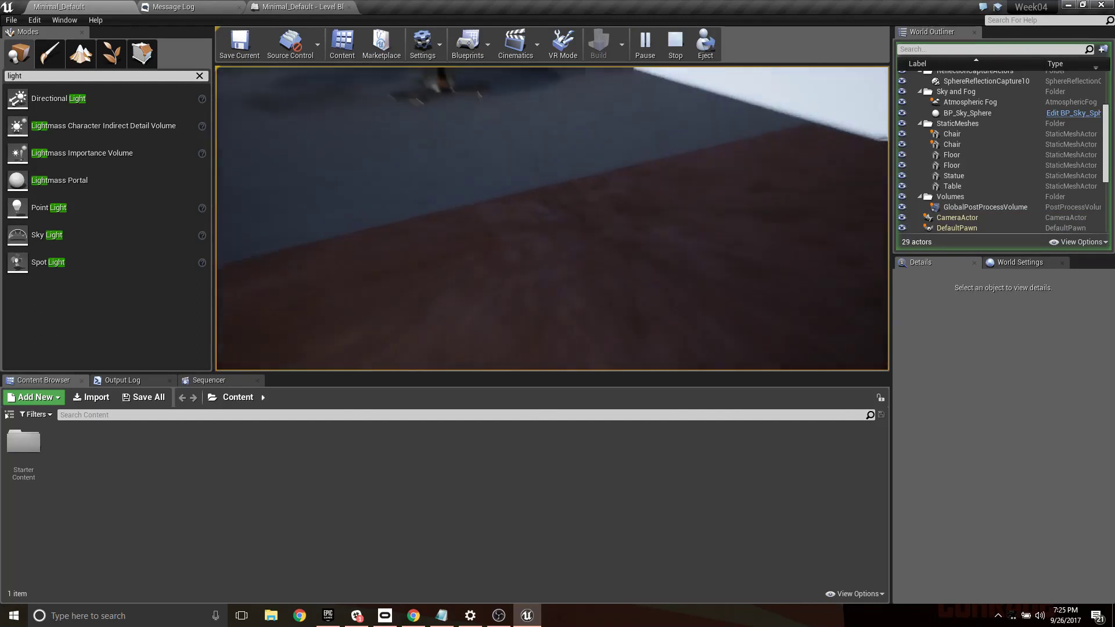
pyautogui.press('w')
pyautogui.press('s')
pyautogui.press('w')
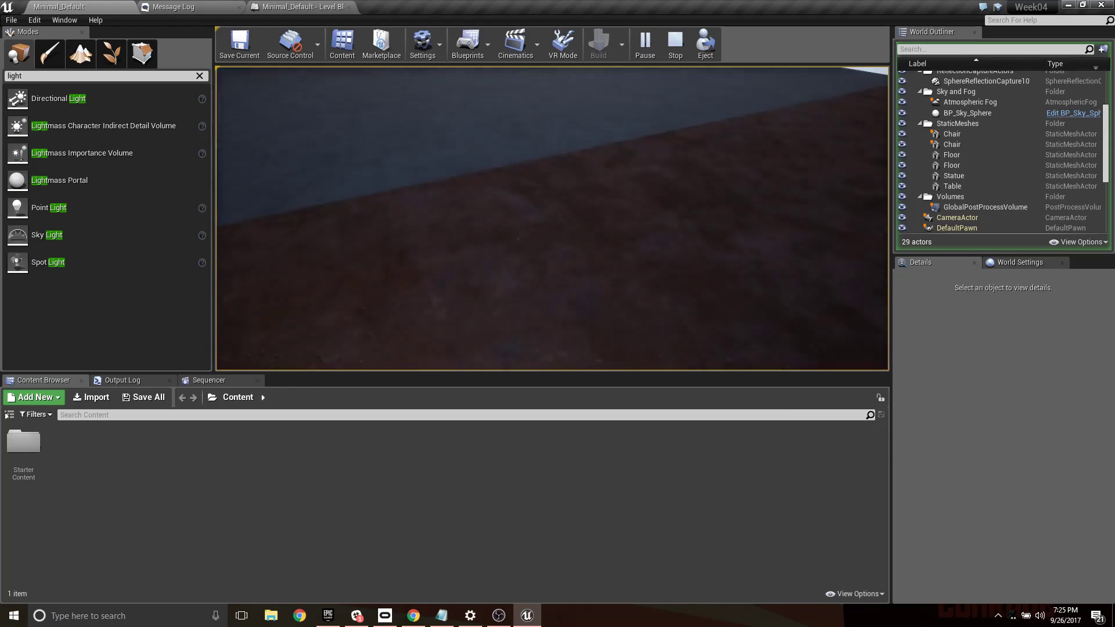
# - Float the Level Blueprint editor beside the running game with the wire between the overlap event and Toggle Visibility in view
pyautogui.hotkey('shift', 'F1')
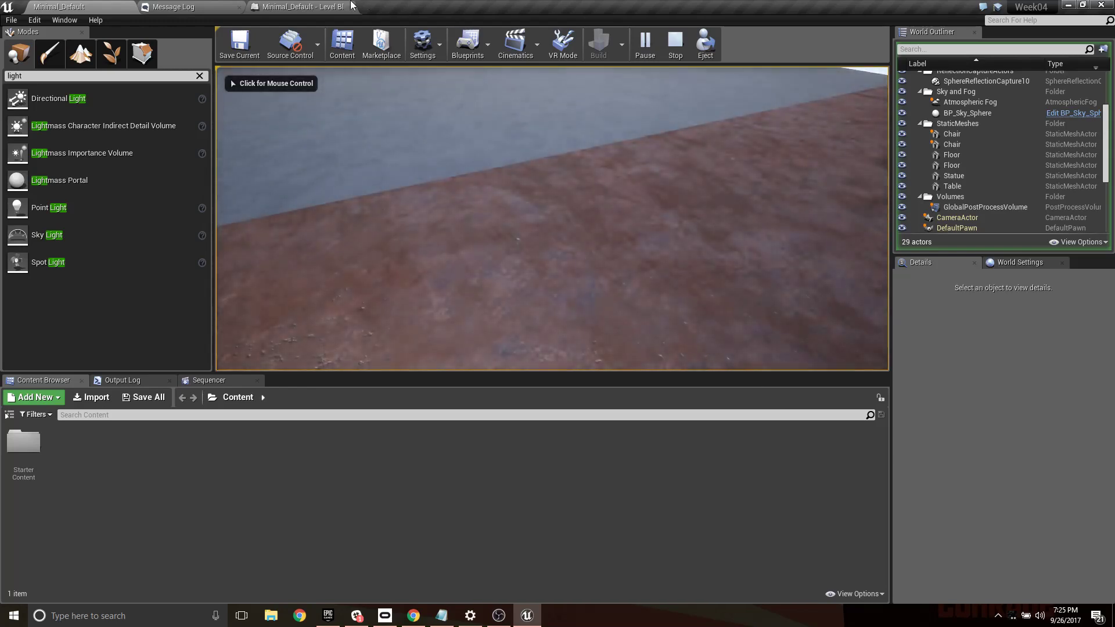
pyautogui.moveTo(302, 6); pyautogui.dragTo(826, 303)
pyautogui.moveTo(1011, 315); pyautogui.dragTo(826, 335)
pyautogui.moveTo(883, 479); pyautogui.dragTo(766, 447, button='right')
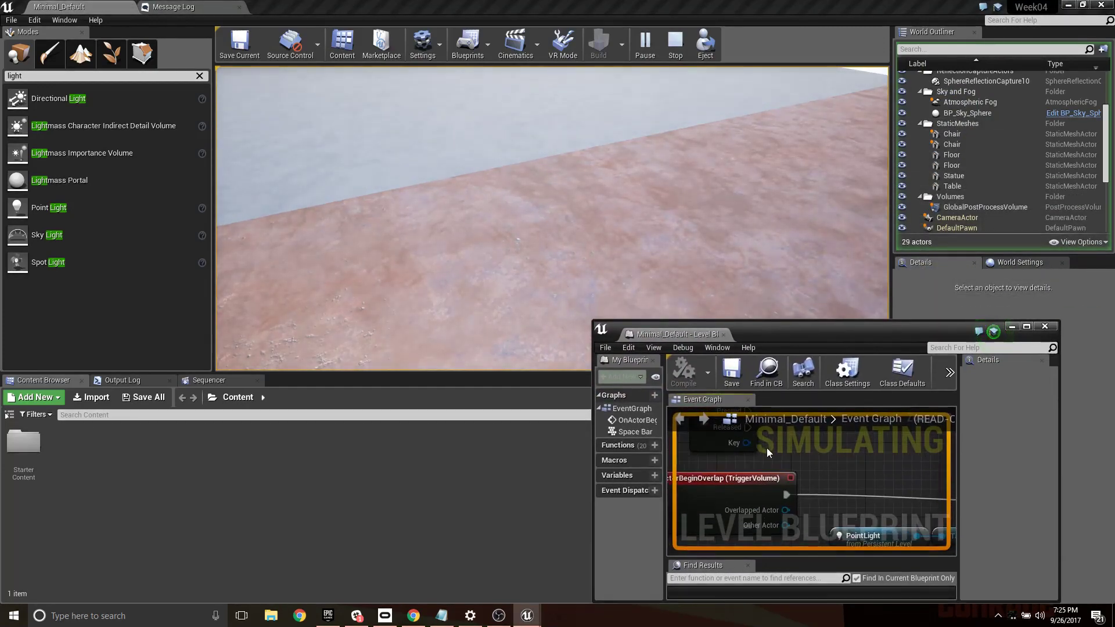
pyautogui.moveTo(853, 481); pyautogui.dragTo(706, 454, button='right')
# - Move in and out of the trigger volume in the running game while watching the execution flow in the event graph
pyautogui.click(615, 250)
pyautogui.press('w')
pyautogui.press('s')
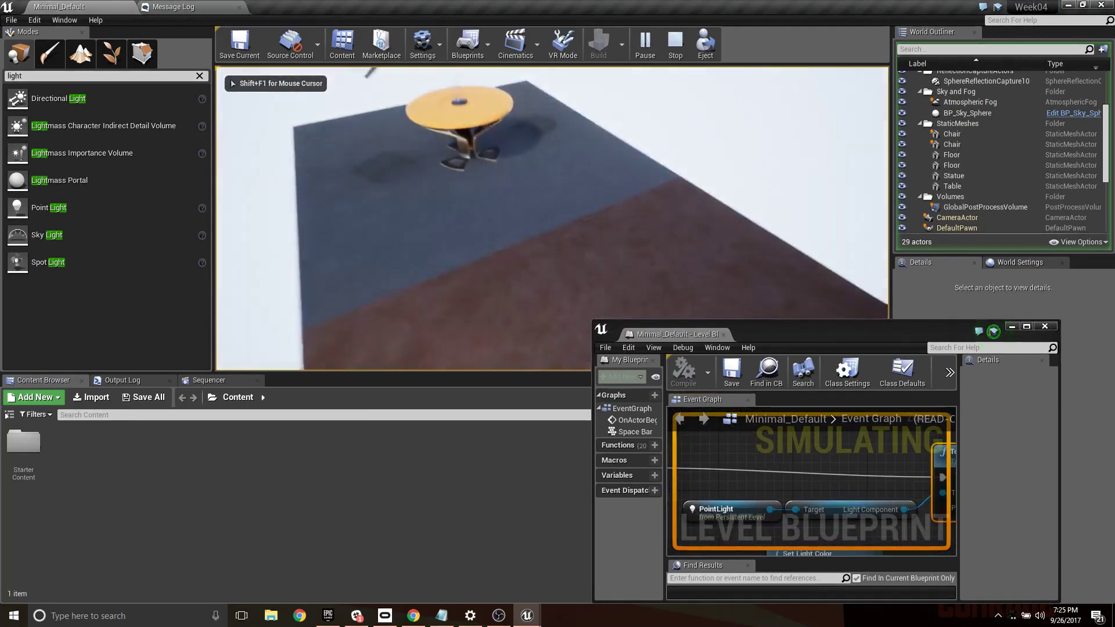
pyautogui.press('w')
pyautogui.press('s')
pyautogui.press('w')
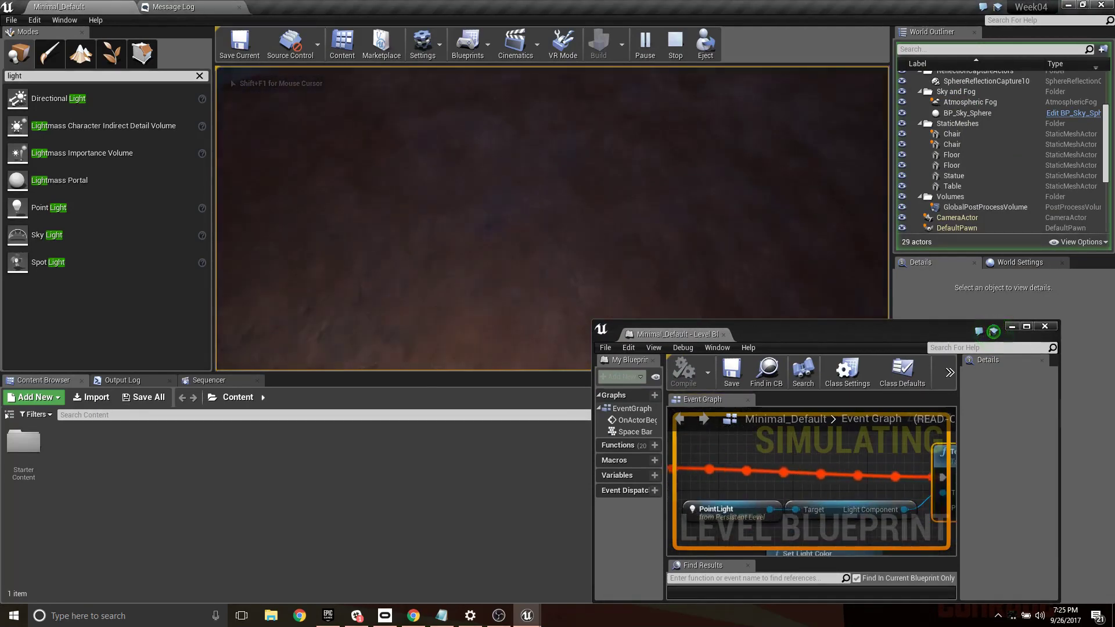
pyautogui.press('s')
pyautogui.press('w')
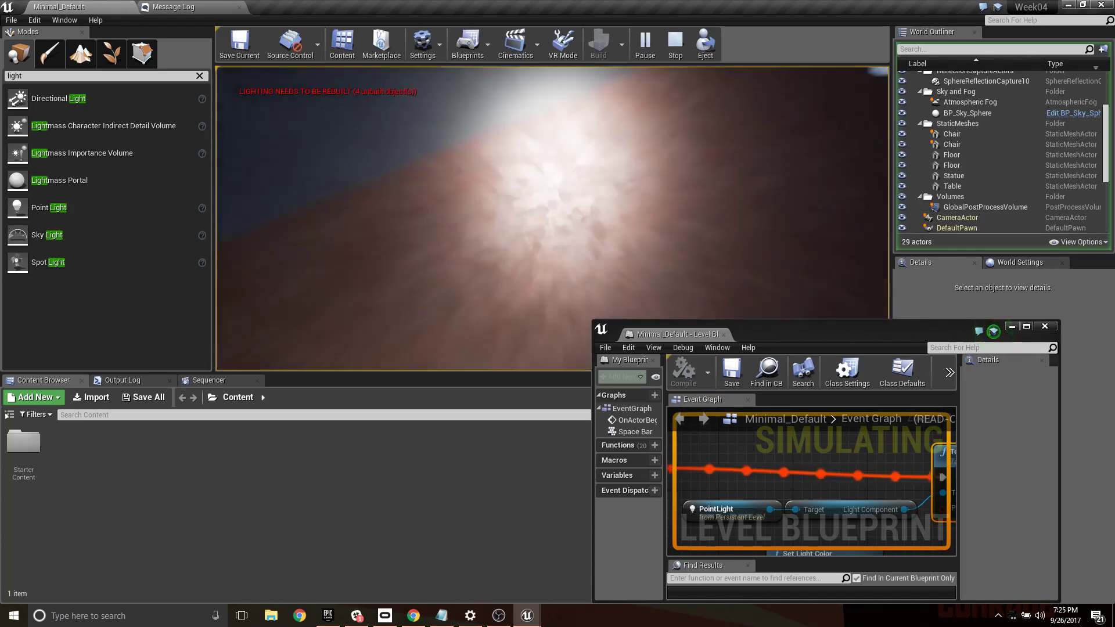
pyautogui.press('s')
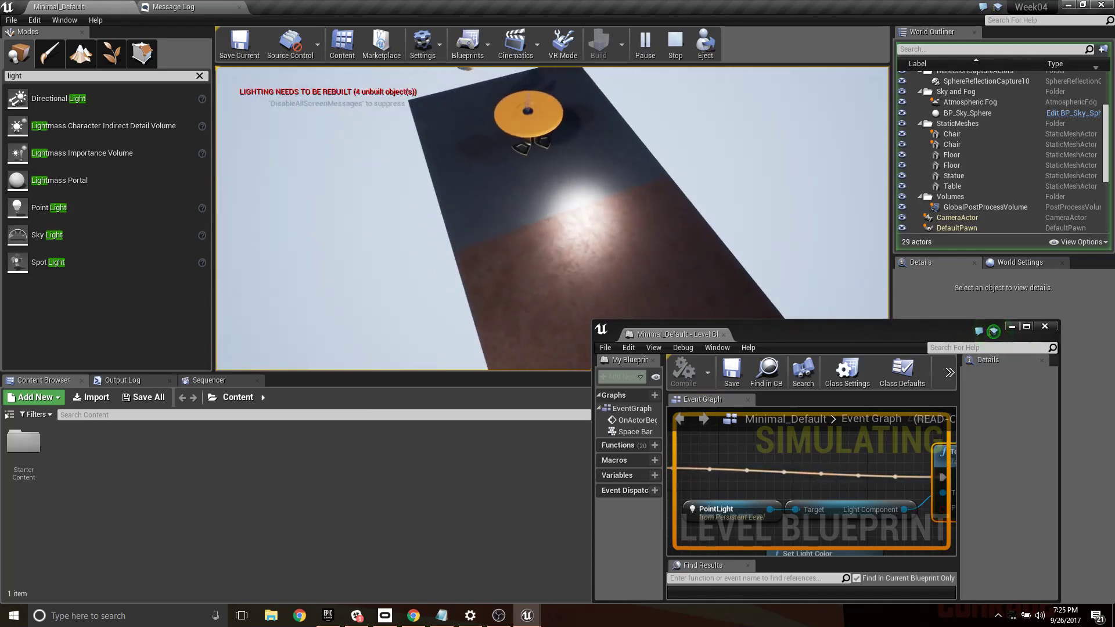
# - Cross the trigger volume several more times in the running game, checking the point light against the pulsing wire into Toggle Visibility
pyautogui.press('w')
pyautogui.press('space')
pyautogui.press('s')
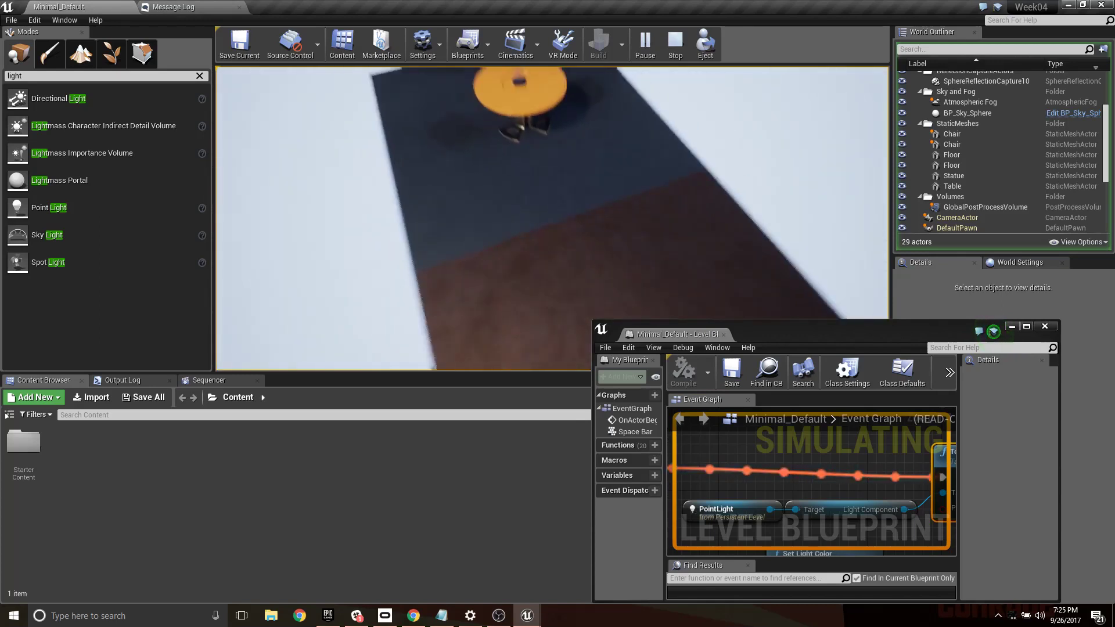
pyautogui.press('w')
pyautogui.press('s')
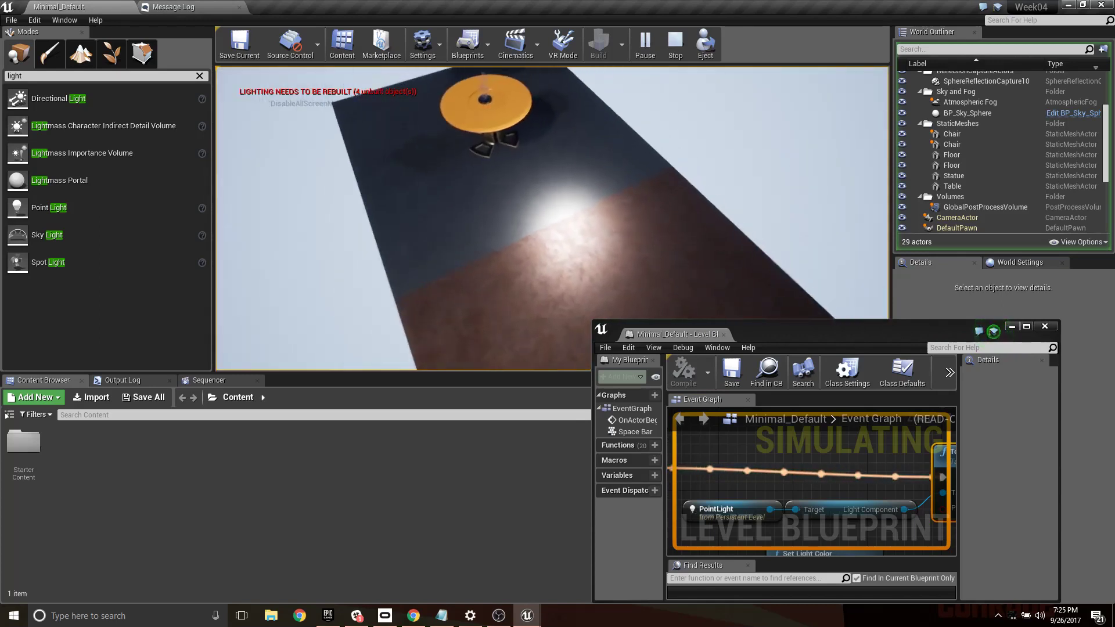
pyautogui.press('w')
pyautogui.press('s')
pyautogui.press('w')
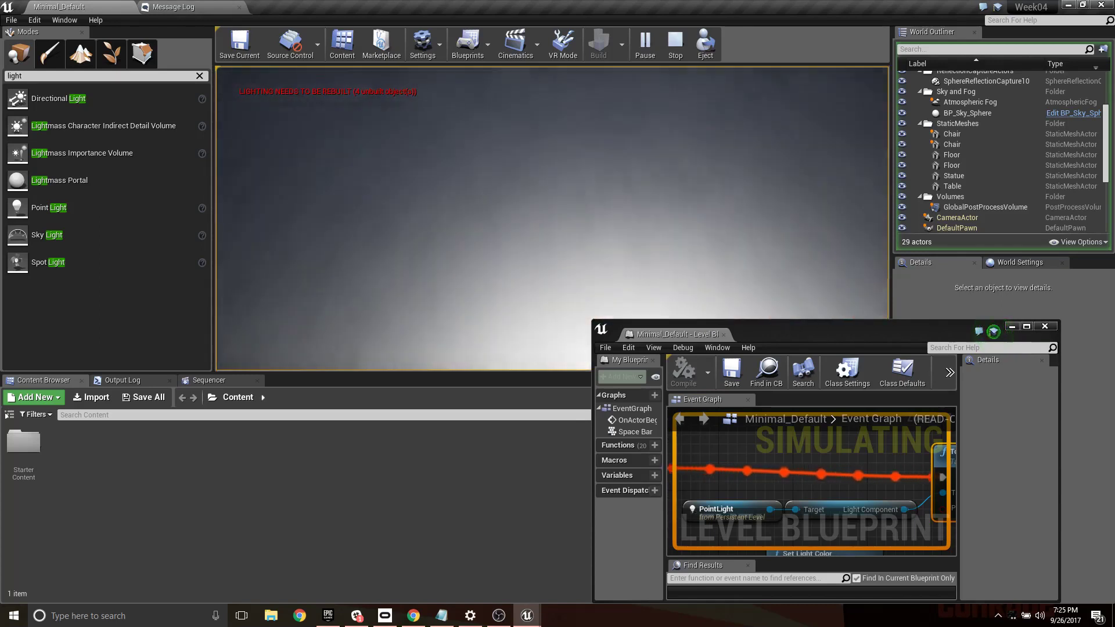
pyautogui.press('s')
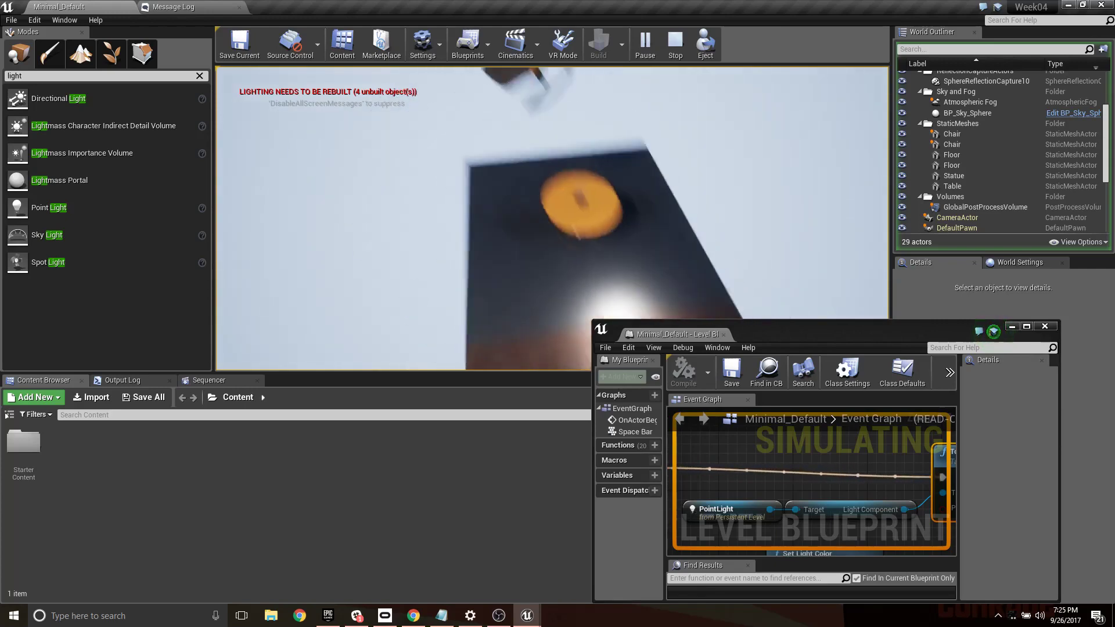
pyautogui.press('w')
pyautogui.press('space')
pyautogui.press('s')
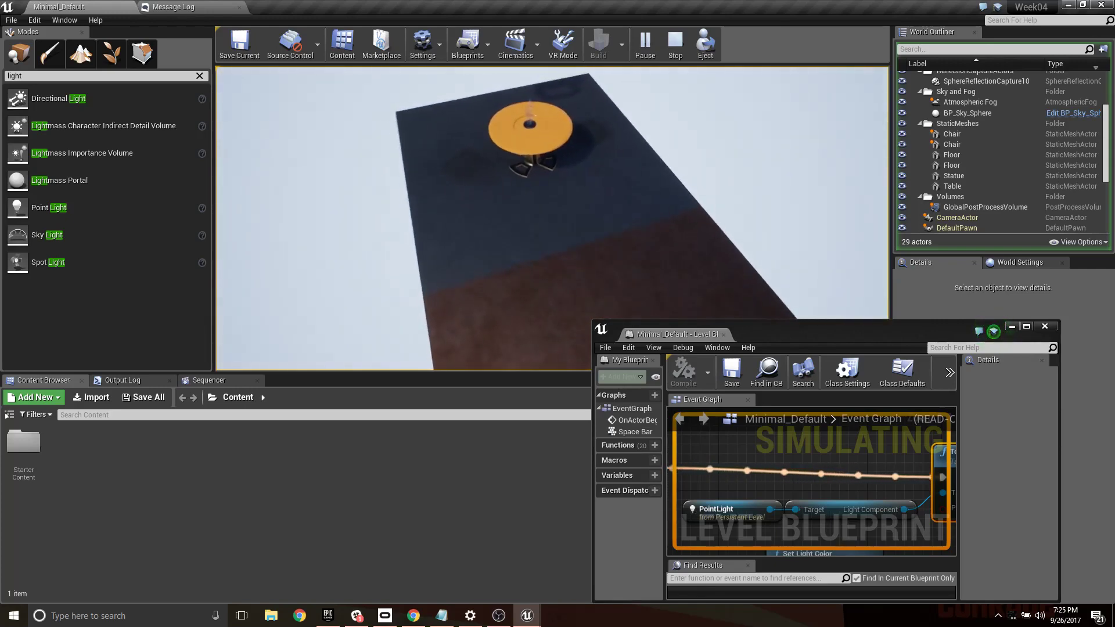
# - Stop the game, dock the Level Blueprint editor back into the main window, and return to the level viewport
pyautogui.press('Escape')
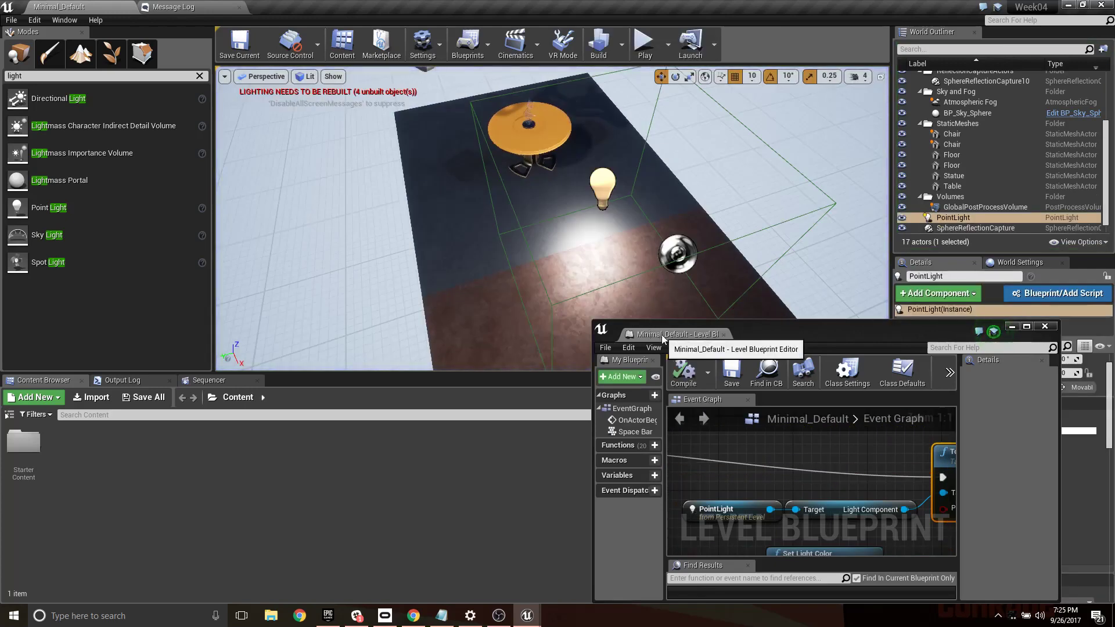
pyautogui.moveTo(661, 335); pyautogui.dragTo(387, 12)
pyautogui.click(68, 6)
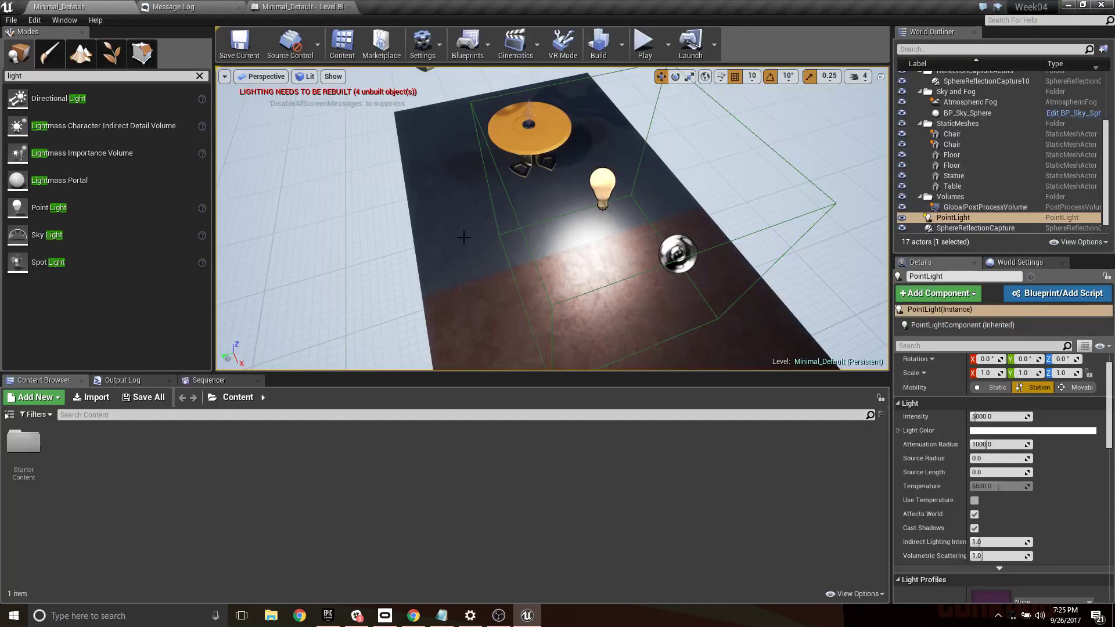
# - Select the trigger volume by its wireframe edge in the viewport and turn off Generate Overlap Events in its collision settings
pyautogui.press('w')
pyautogui.moveTo(495, 175); pyautogui.dragTo(501, 179, button='right')
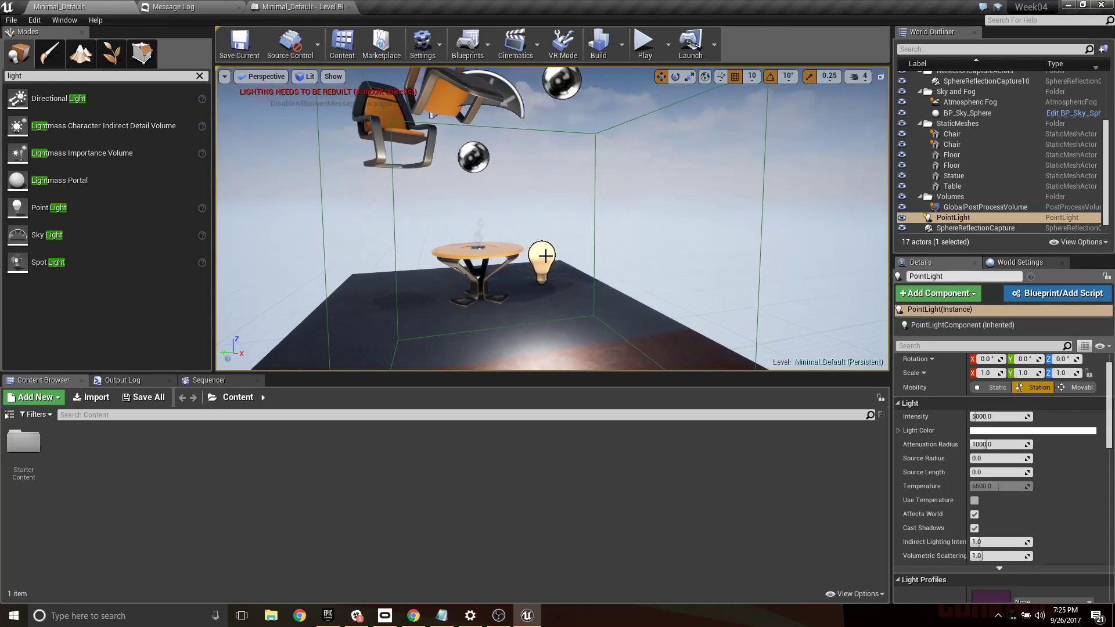
pyautogui.click(598, 138)
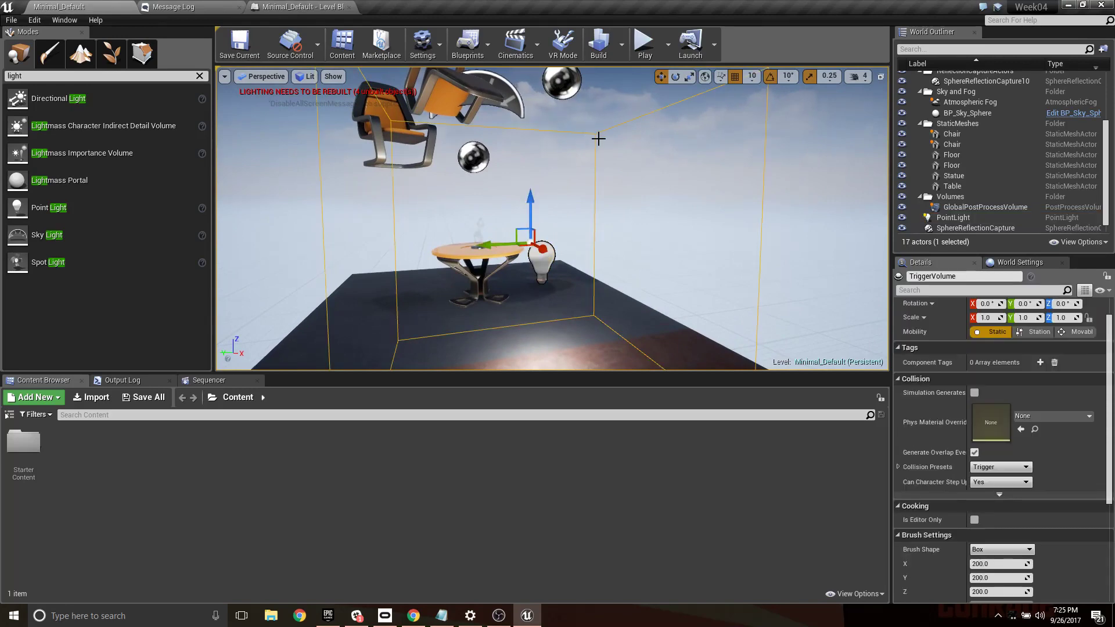
pyautogui.scroll(-2, 934, 407)
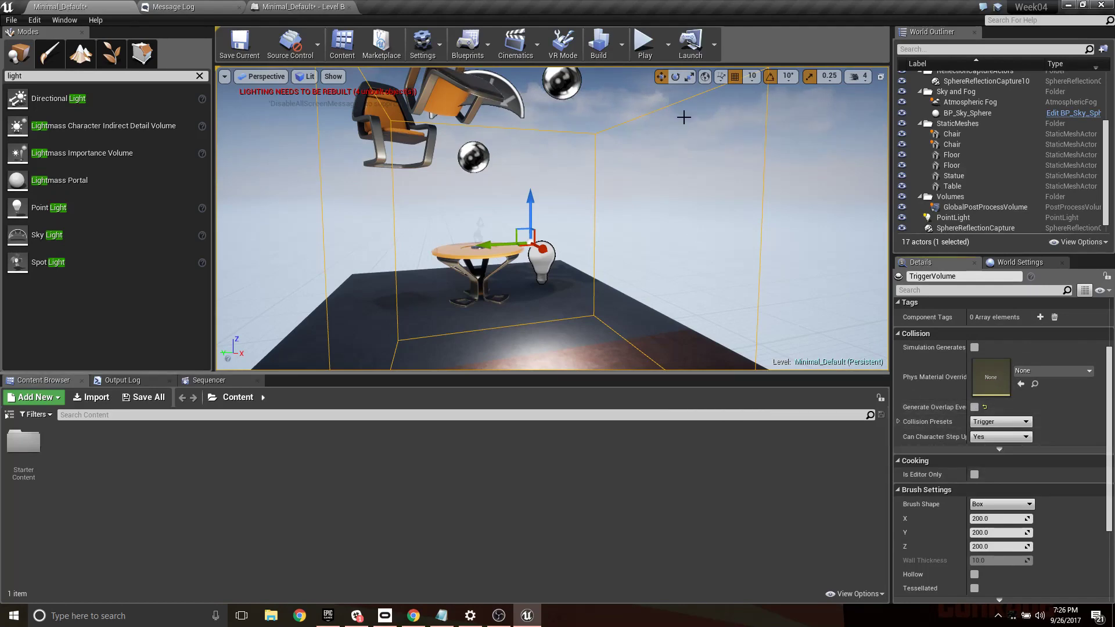
# - Play the level and move in and out of the trigger volume to test the light with overlap events disabled
pyautogui.click(645, 46)
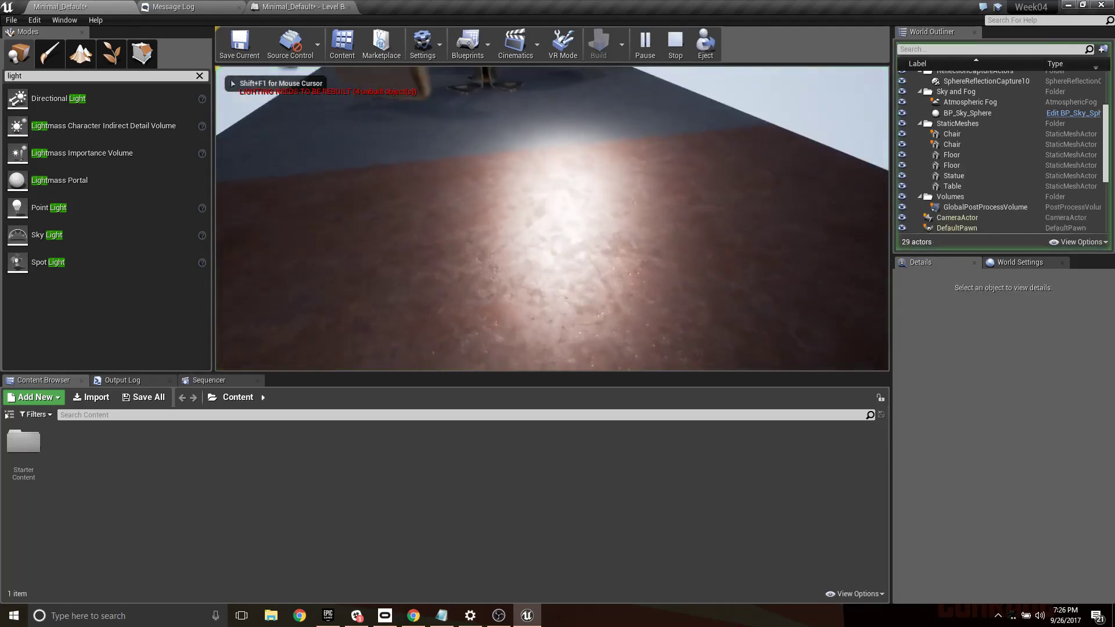
pyautogui.press('s')
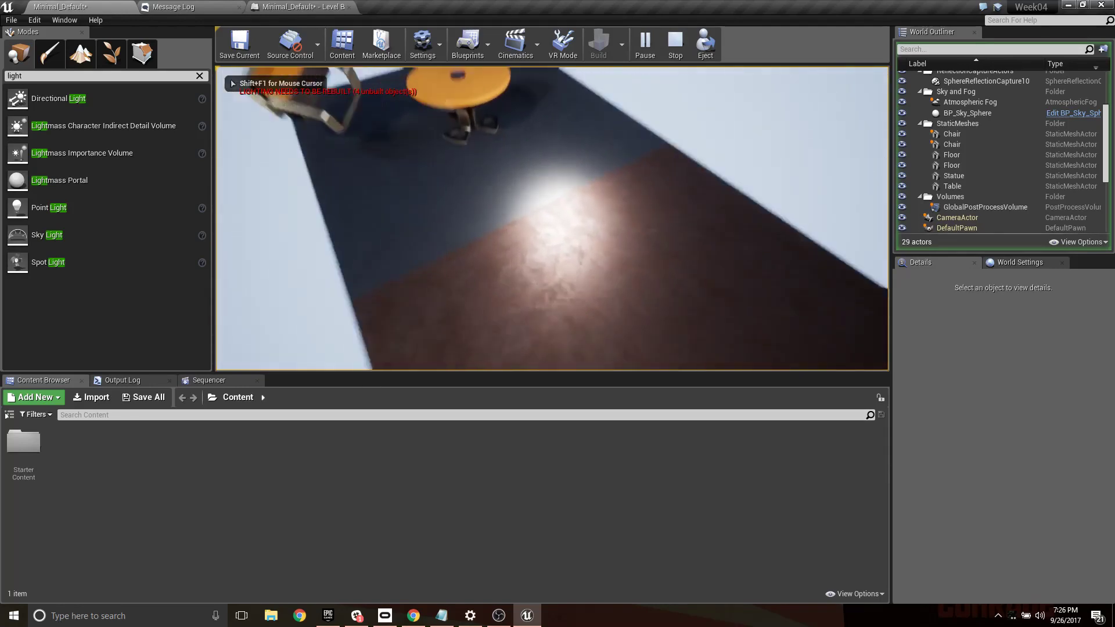
pyautogui.press('w')
pyautogui.press('s')
pyautogui.press('w')
pyautogui.press('s')
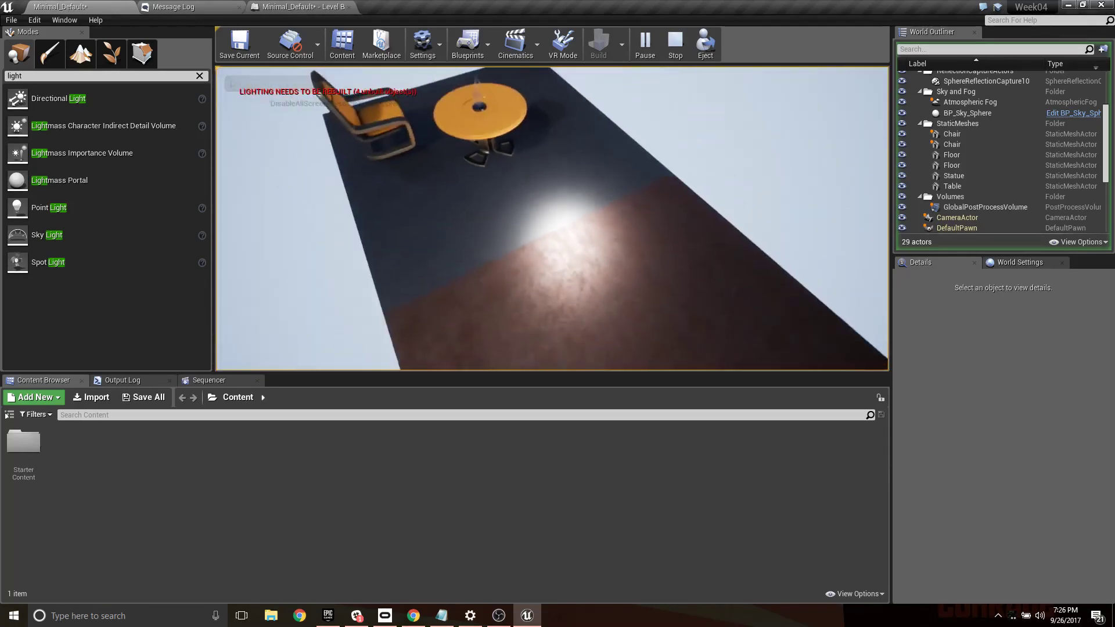
pyautogui.press('w')
pyautogui.press('s')
pyautogui.press('w')
pyautogui.press('s')
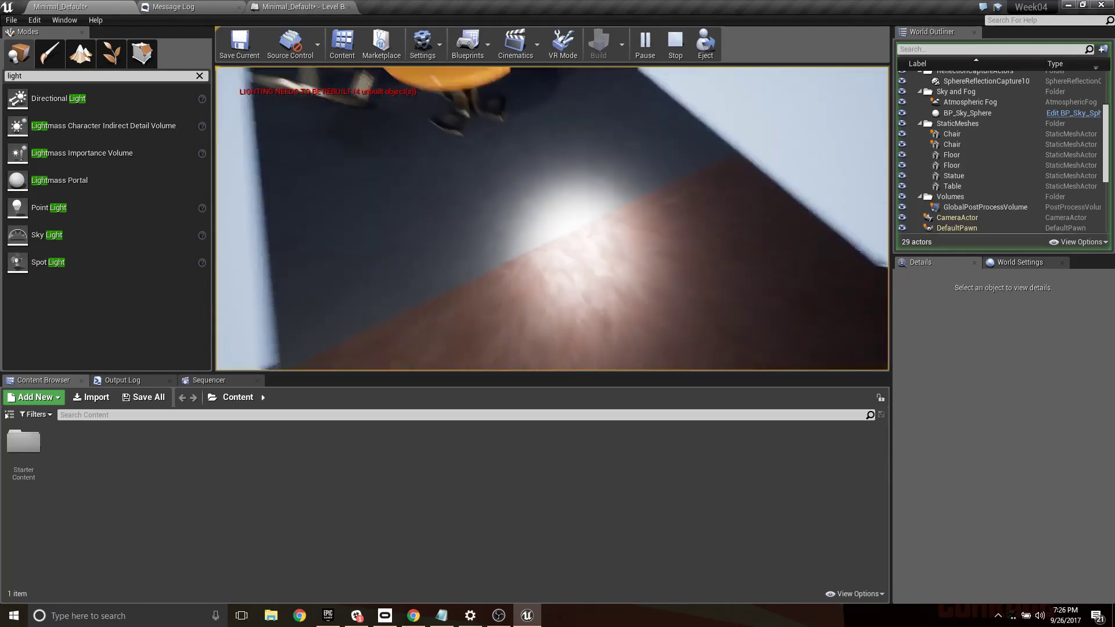
pyautogui.press('w')
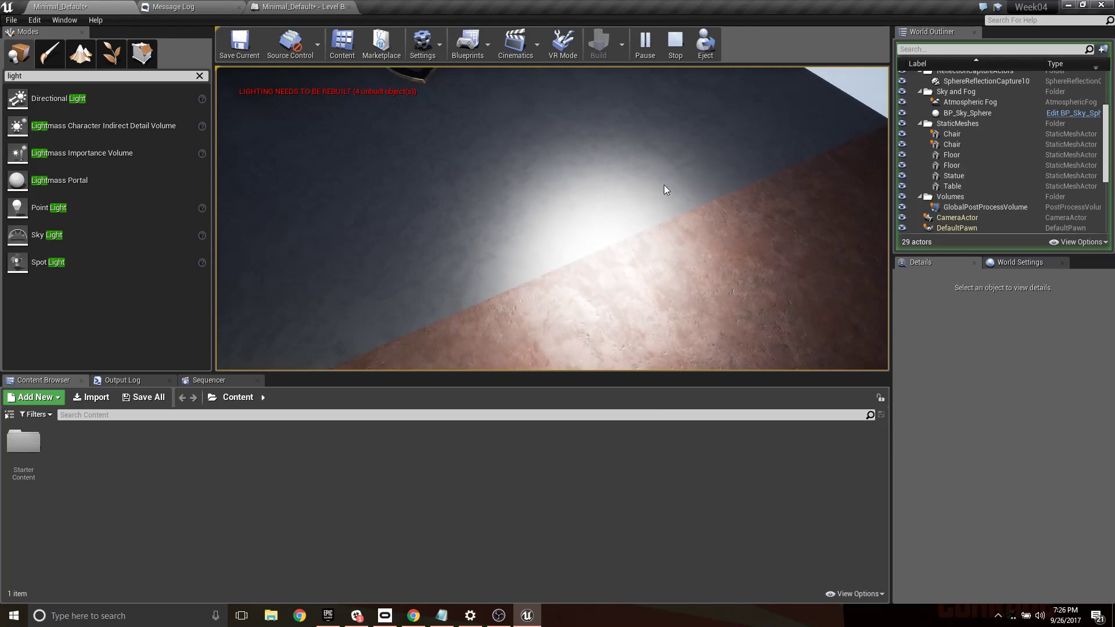
pyautogui.press('Escape')
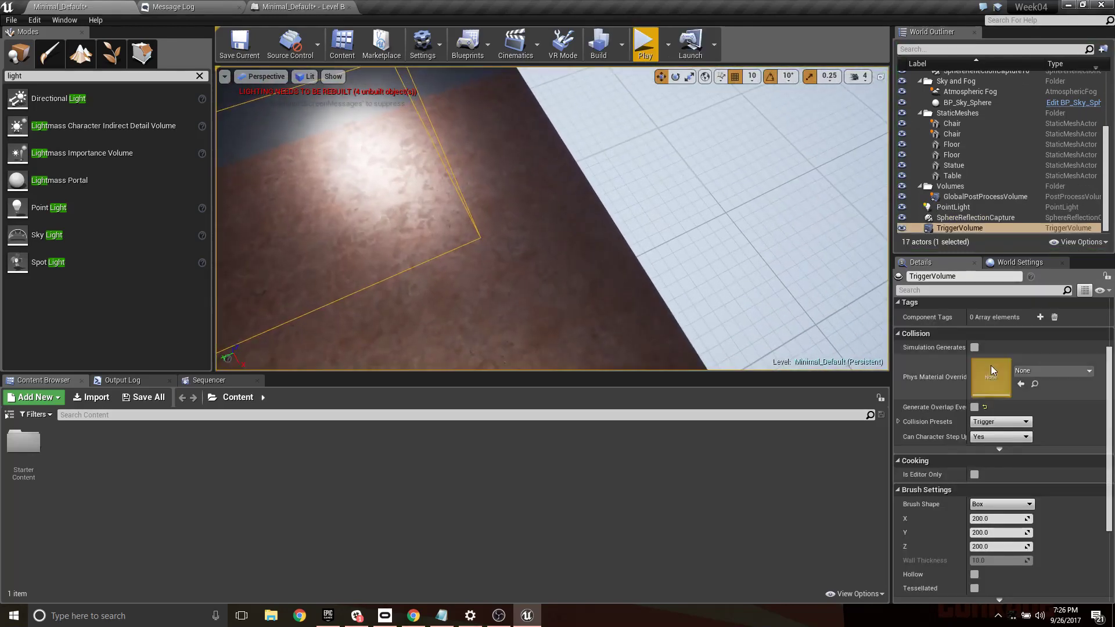
# - Turn Generate Overlap Events back on for the trigger volume and look through its available collision presets without changing the preset
pyautogui.click(974, 407)
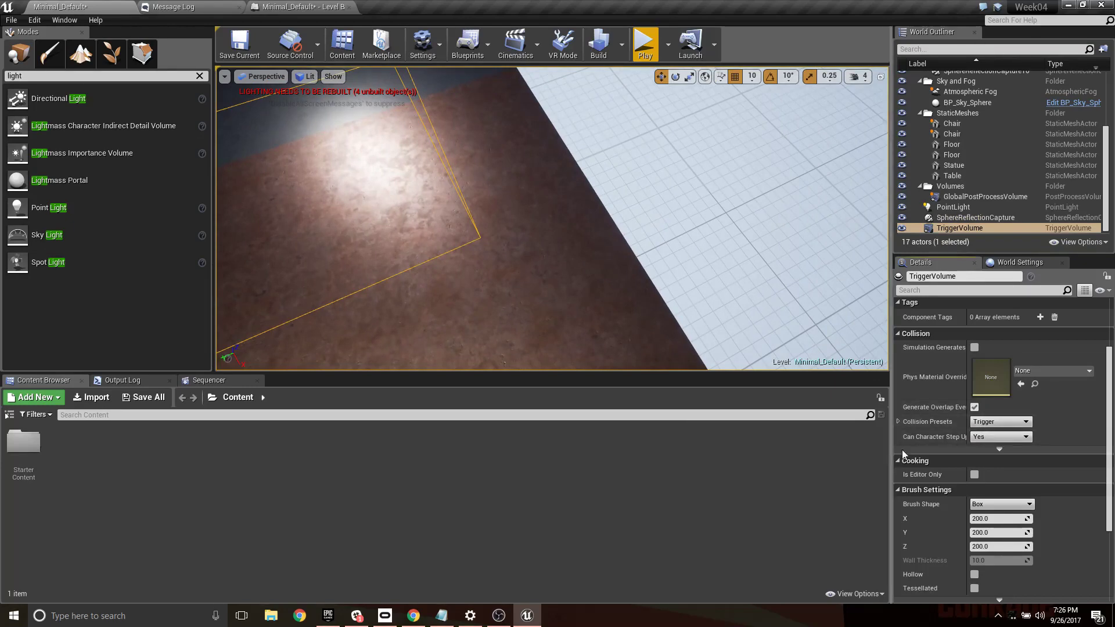
pyautogui.moveTo(657, 258); pyautogui.dragTo(644, 238, button='right')
pyautogui.click(1002, 423)
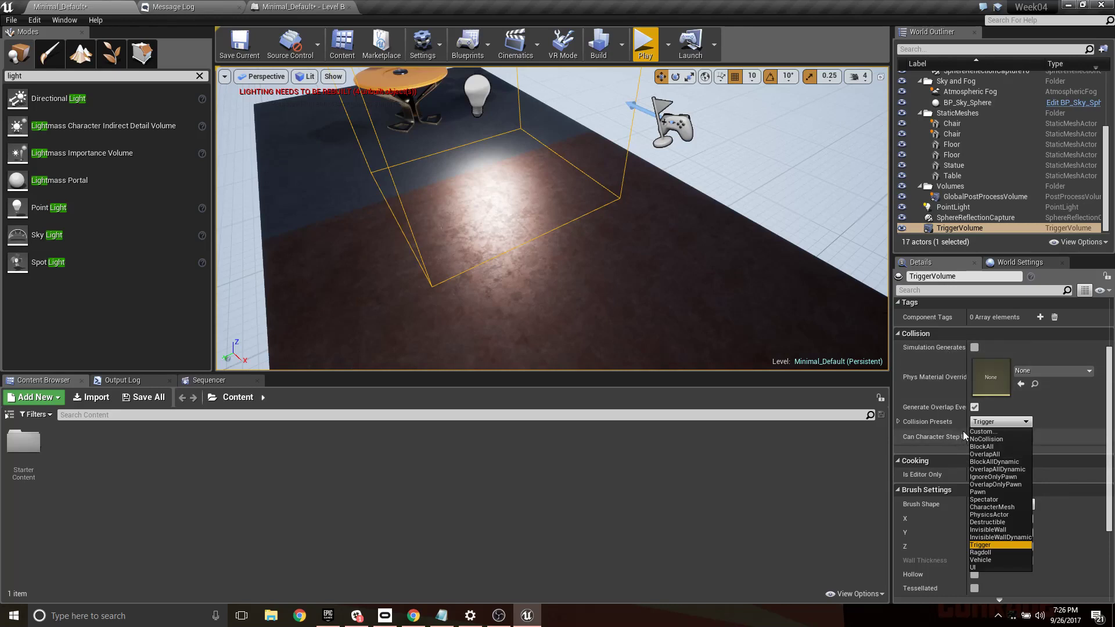
pyautogui.moveTo(636, 317); pyautogui.dragTo(754, 271, button='right')
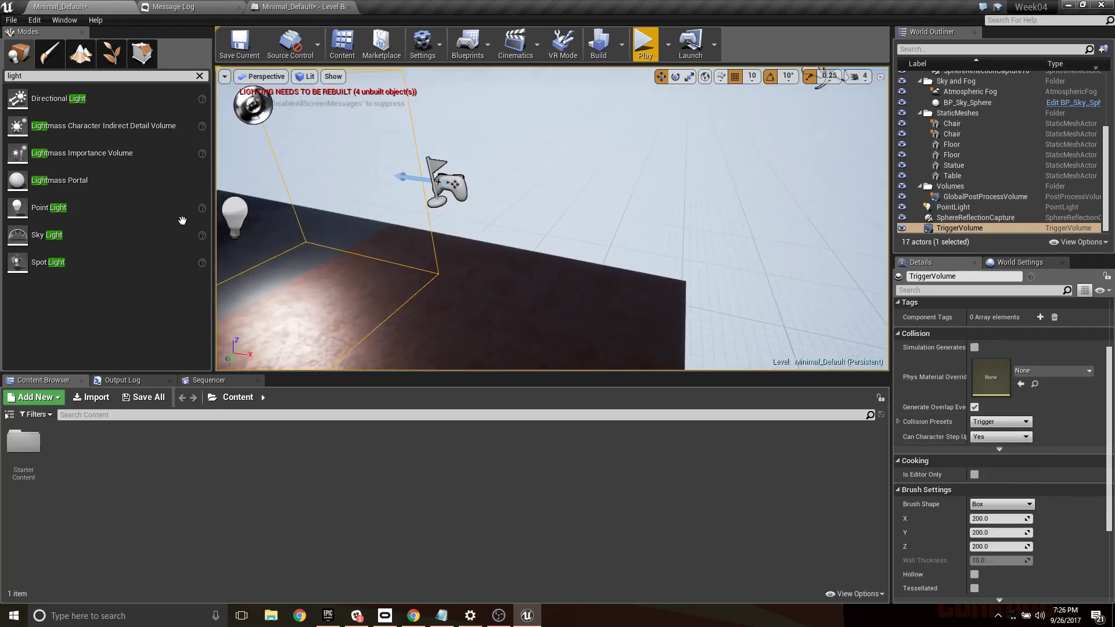
# - Place a basic cube on the brown floor beside the trigger volume and set its collision preset to BlockAll
pyautogui.click(200, 77)
pyautogui.moveTo(108, 234); pyautogui.dragTo(509, 316)
pyautogui.moveTo(513, 261); pyautogui.dragTo(513, 222)
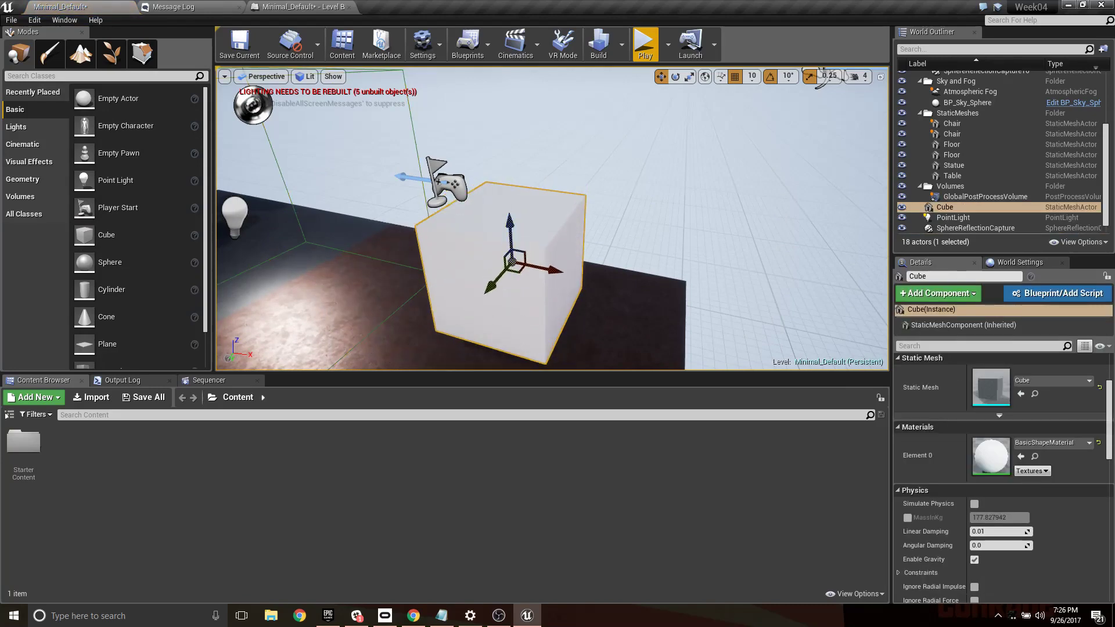
pyautogui.scroll(-5, 478, 233)
pyautogui.scroll(-6, 1000, 510)
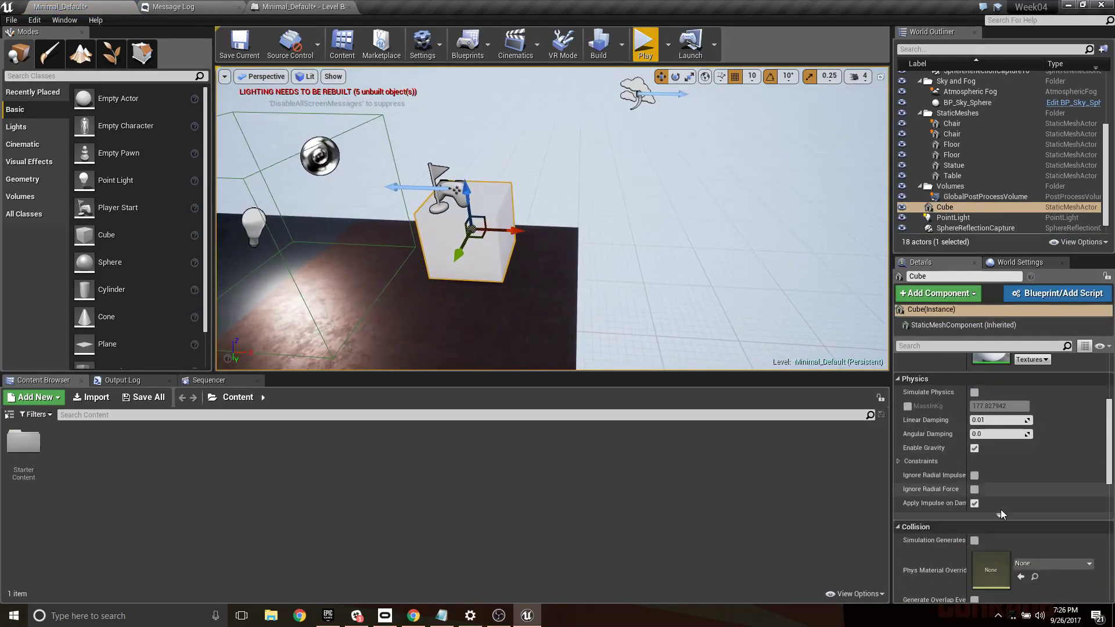
pyautogui.click(987, 521)
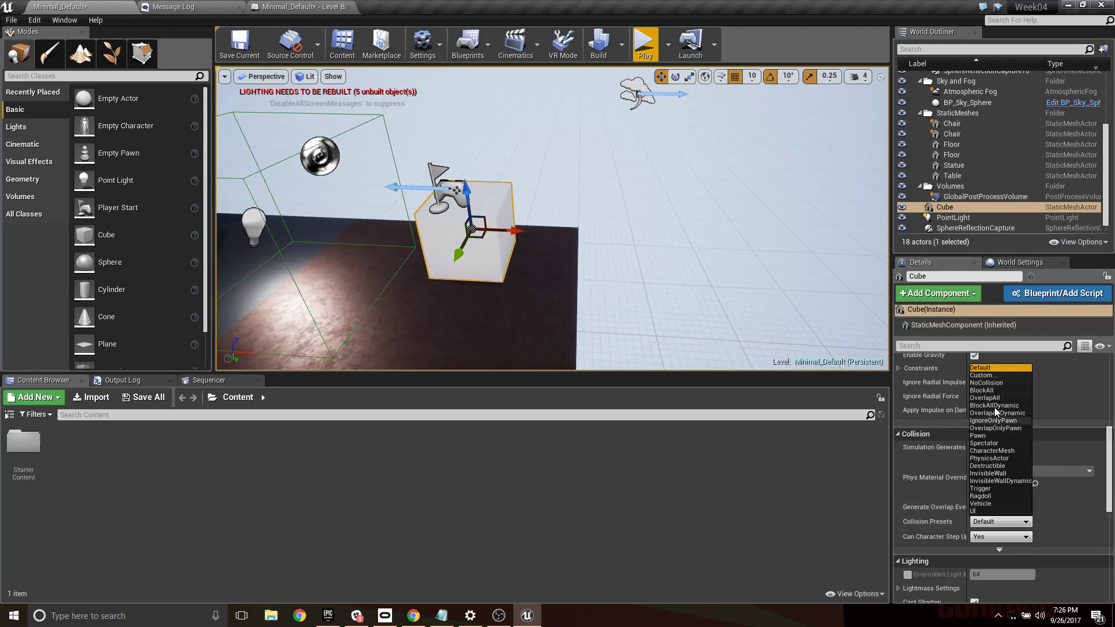
pyautogui.click(986, 390)
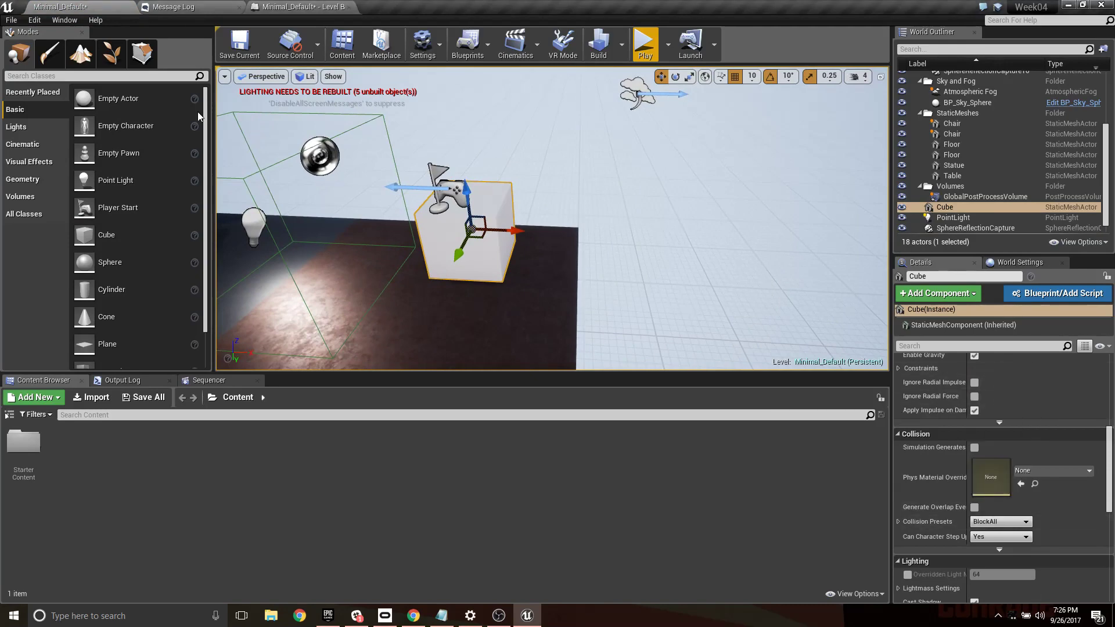
# - Place a basic sphere in the air above the cube and set its collision preset to BlockAllDynamic
pyautogui.moveTo(98, 262); pyautogui.dragTo(460, 107)
pyautogui.scroll(-2, 974, 391)
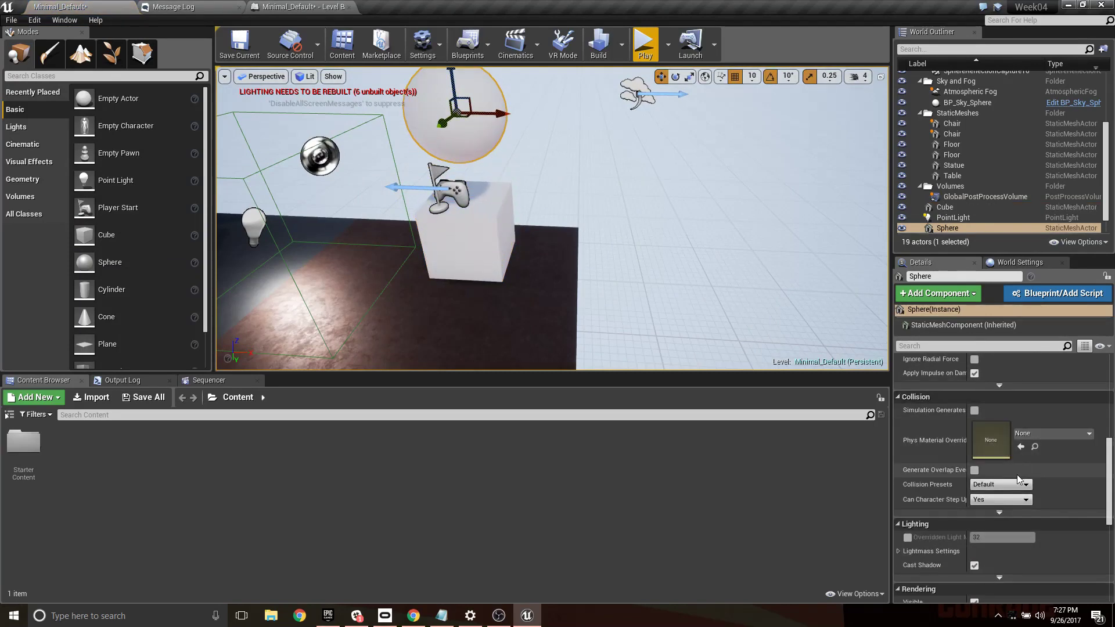
pyautogui.click(1000, 484)
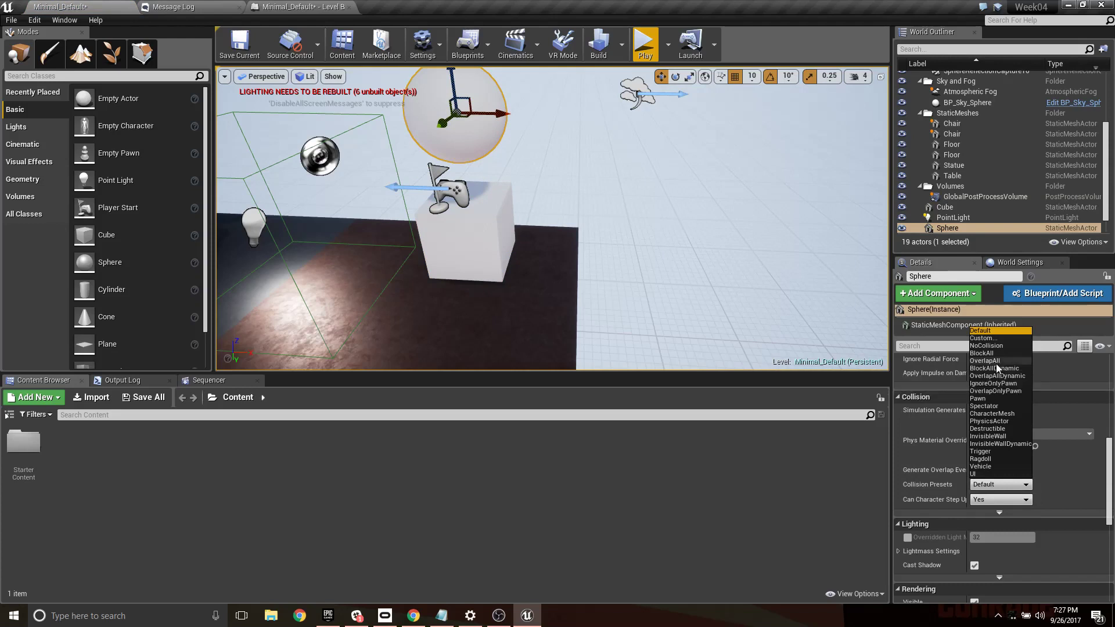
pyautogui.click(988, 368)
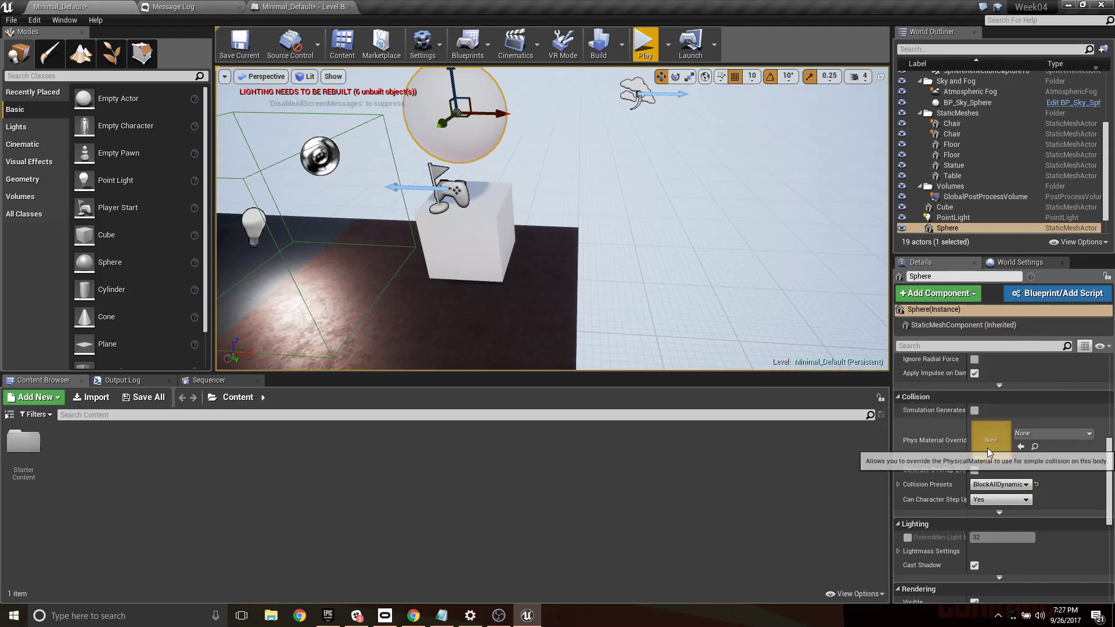
# - Turn on Simulate Physics for the sphere and briefly play the level to test how it collides with the cube
pyautogui.scroll(1, 987, 448)
pyautogui.scroll(7, 987, 418)
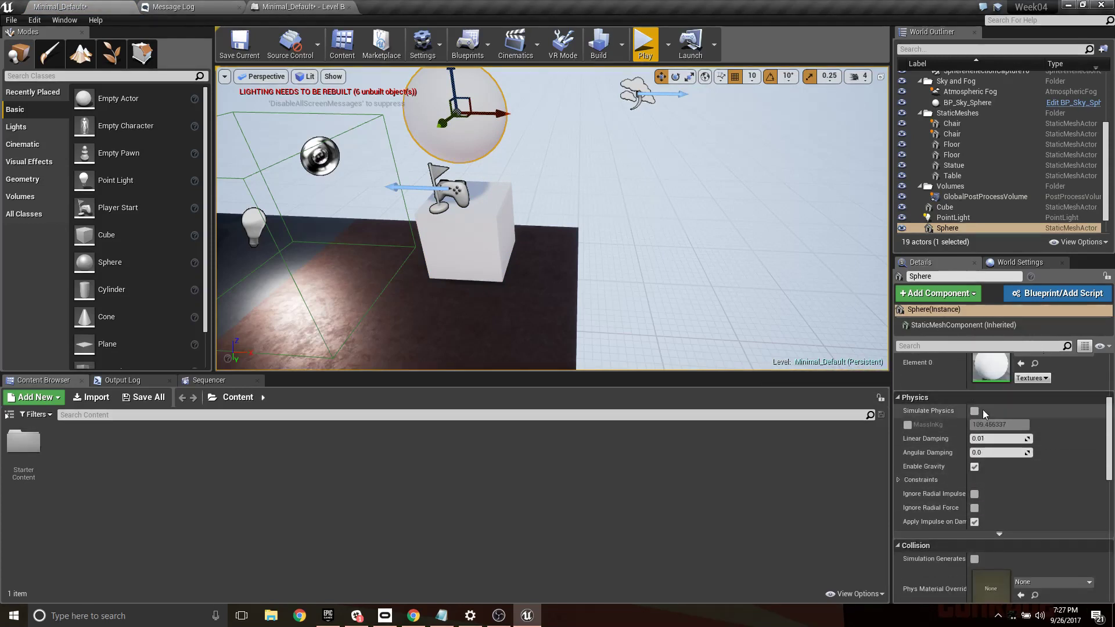
pyautogui.click(974, 410)
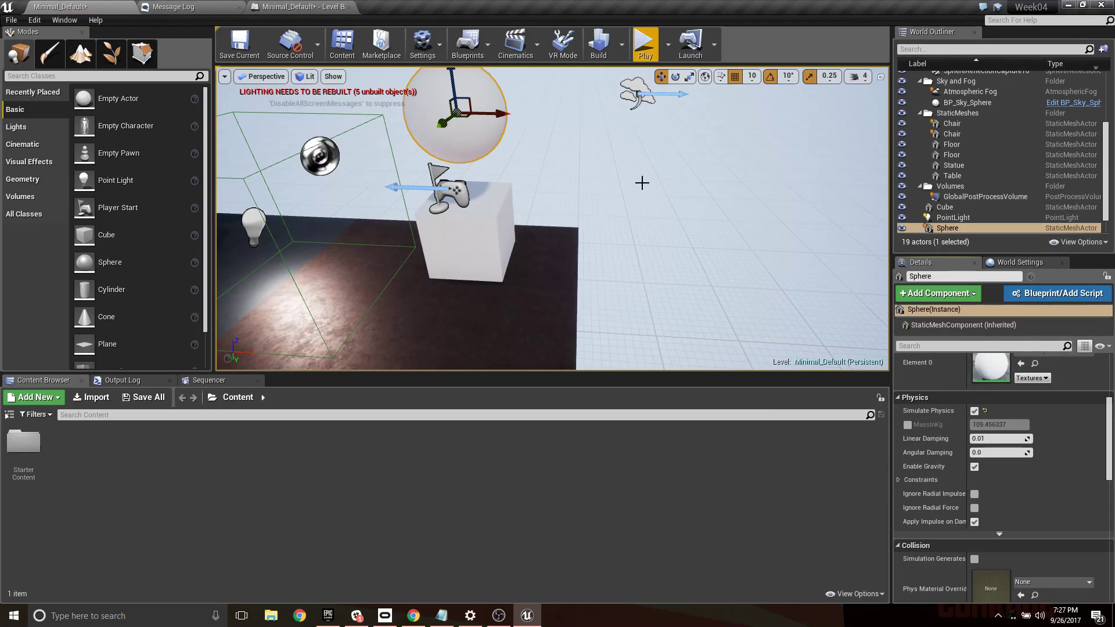
pyautogui.click(644, 44)
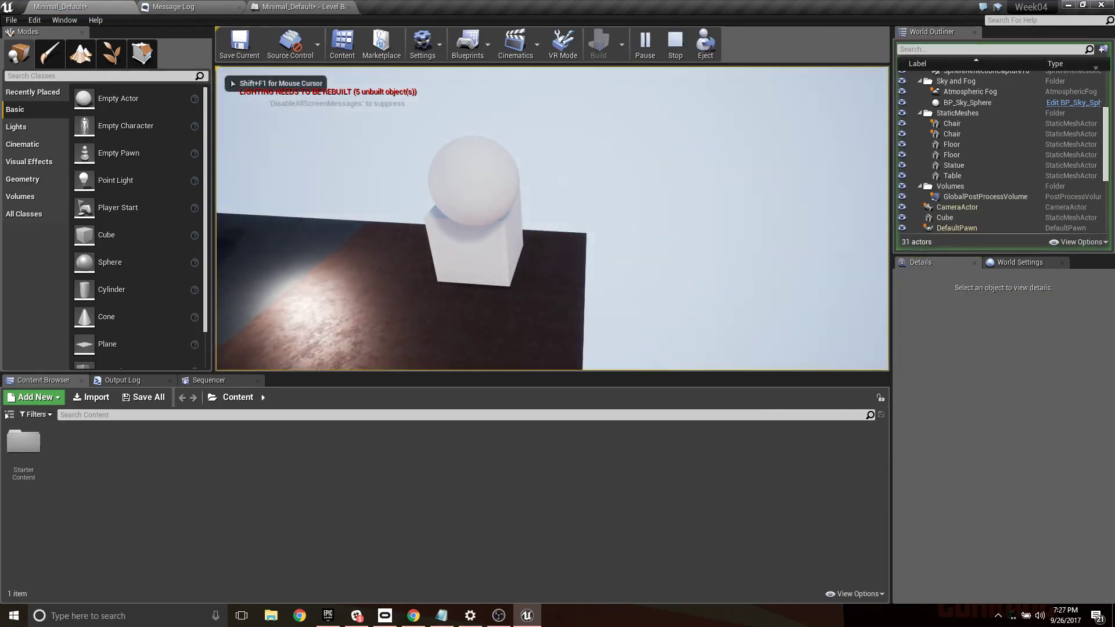
pyautogui.press('Escape')
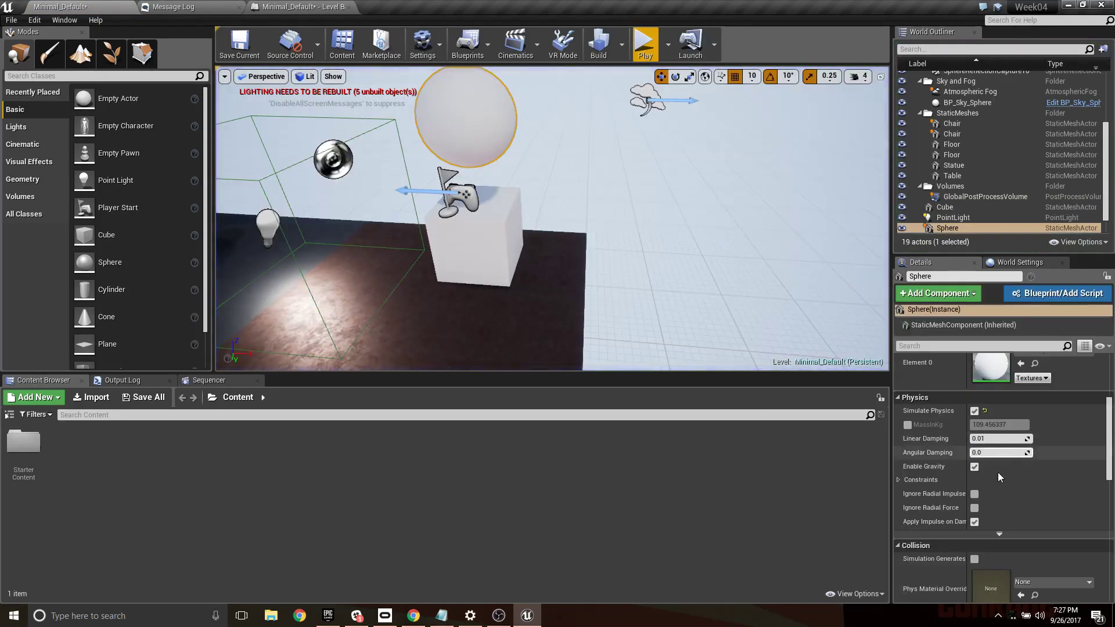
# - Select the cube beneath the sphere and set its collision preset to NoCollision
pyautogui.click(945, 208)
pyautogui.scroll(-5, 998, 464)
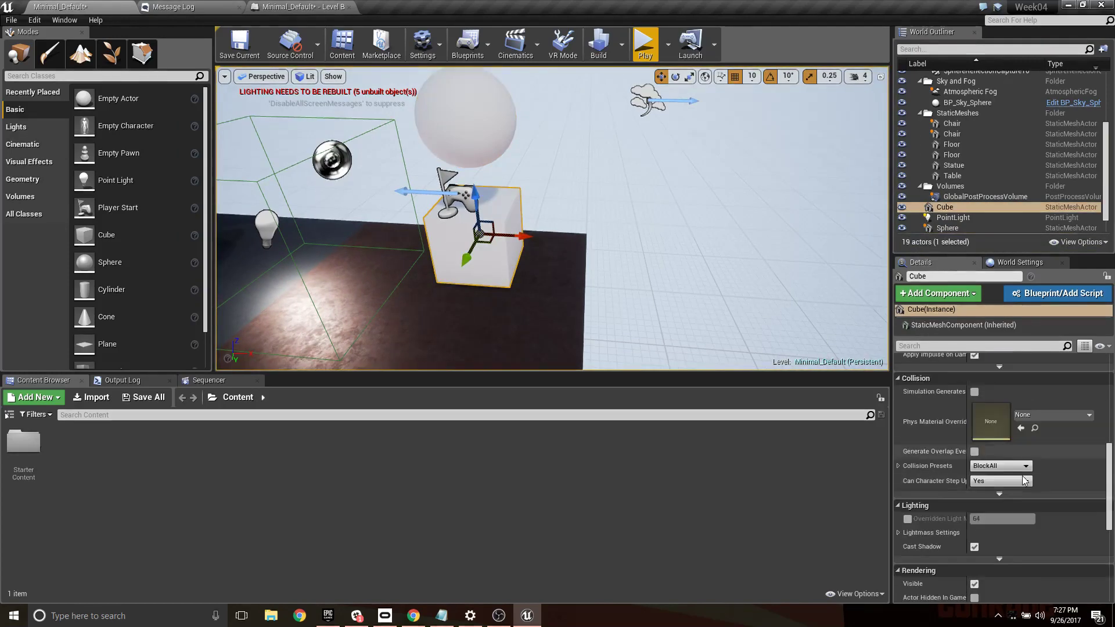
pyautogui.click(1010, 465)
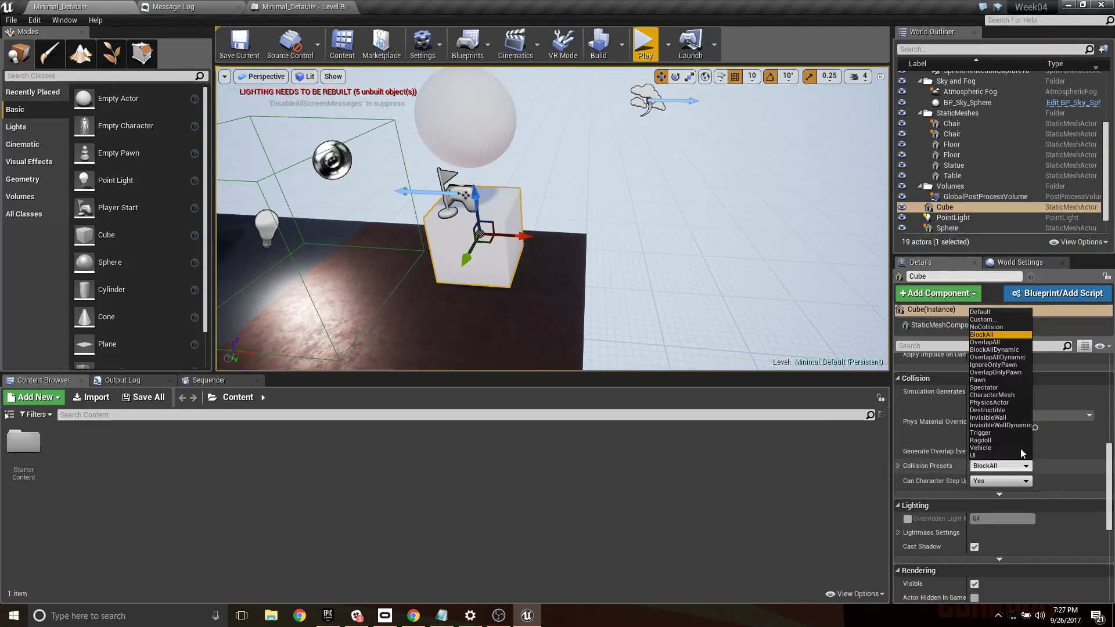
pyautogui.click(994, 327)
# - Play the level and move around the cube to test how the sphere falls with the cube's collision disabled
pyautogui.click(644, 44)
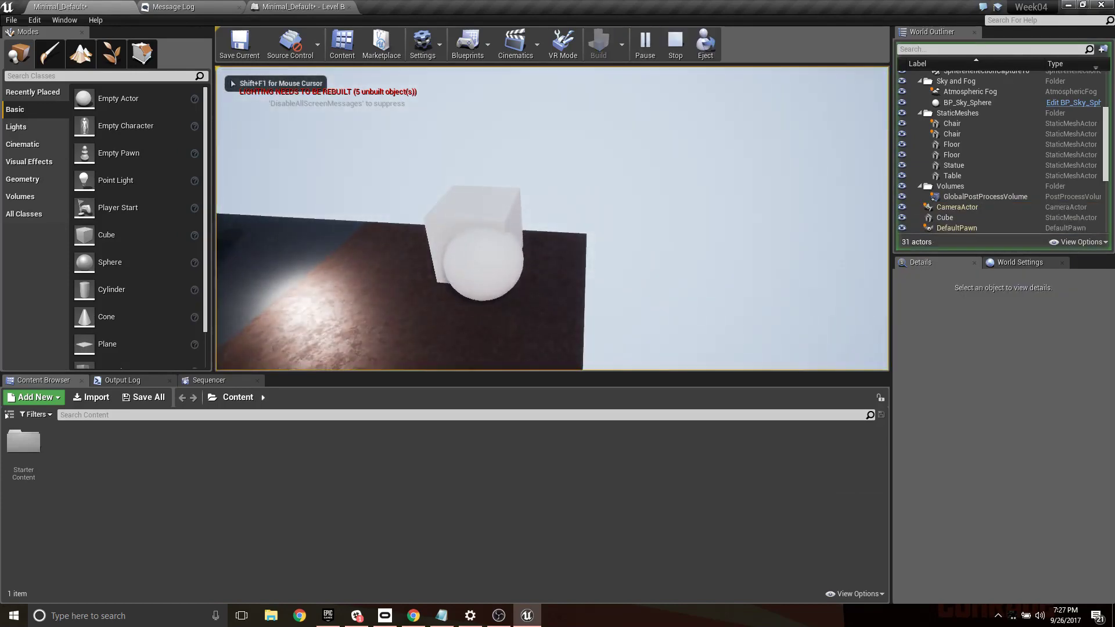
pyautogui.press('d')
pyautogui.press('w')
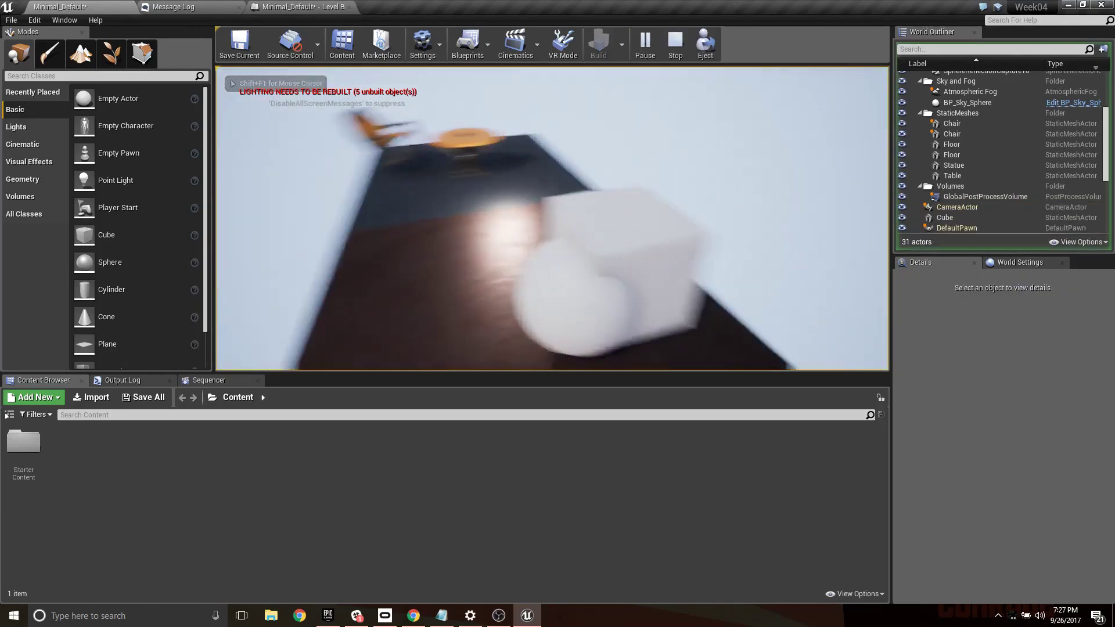
pyautogui.press('Escape')
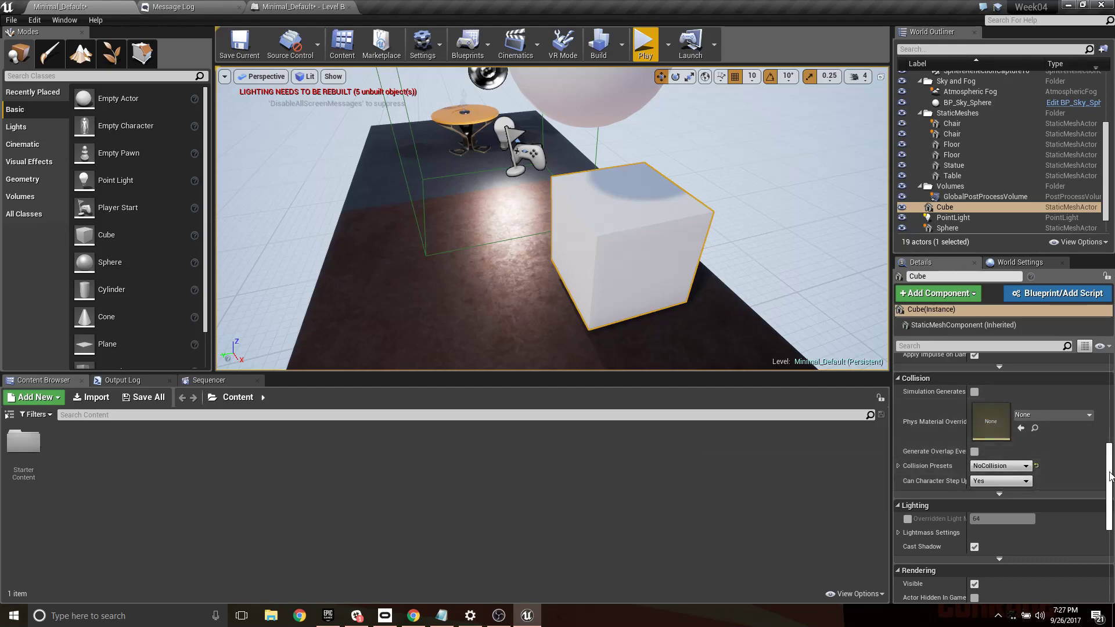
# - Delete the cube from the level
pyautogui.moveTo(1109, 472); pyautogui.dragTo(1109, 431)
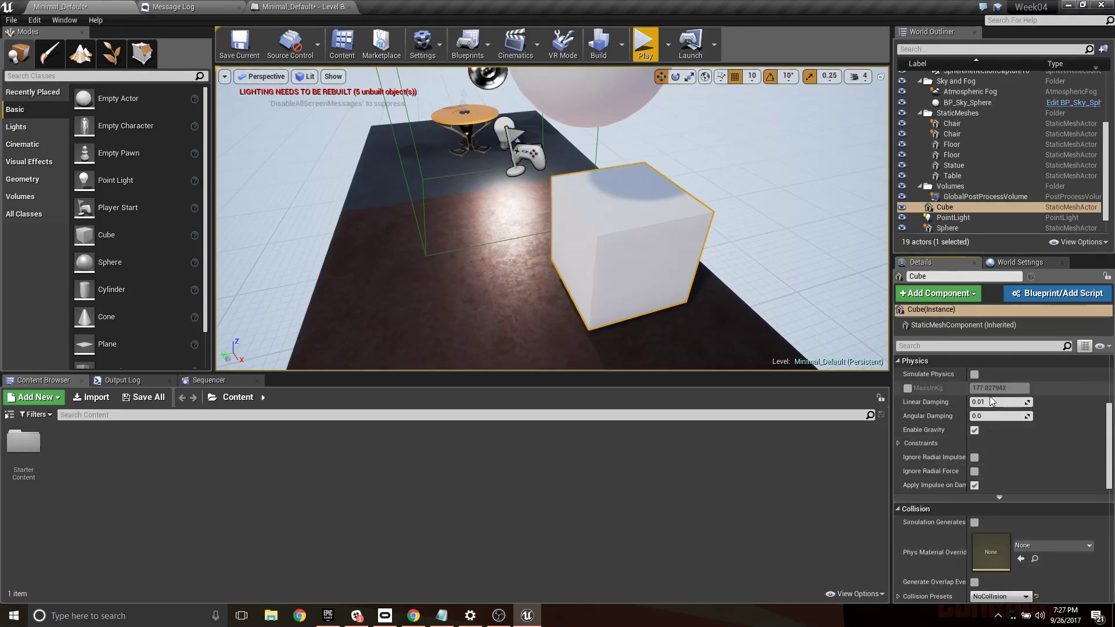
pyautogui.moveTo(692, 236); pyautogui.dragTo(622, 168, button='right')
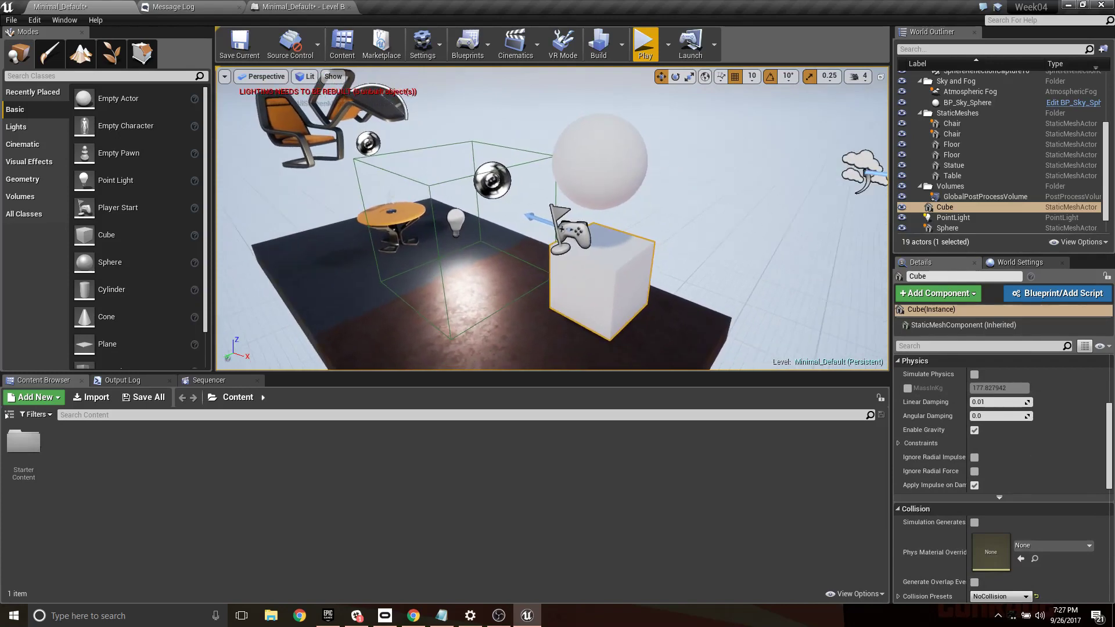
pyautogui.moveTo(638, 296); pyautogui.dragTo(616, 296, button='right')
pyautogui.moveTo(583, 139); pyautogui.dragTo(607, 148, button='right')
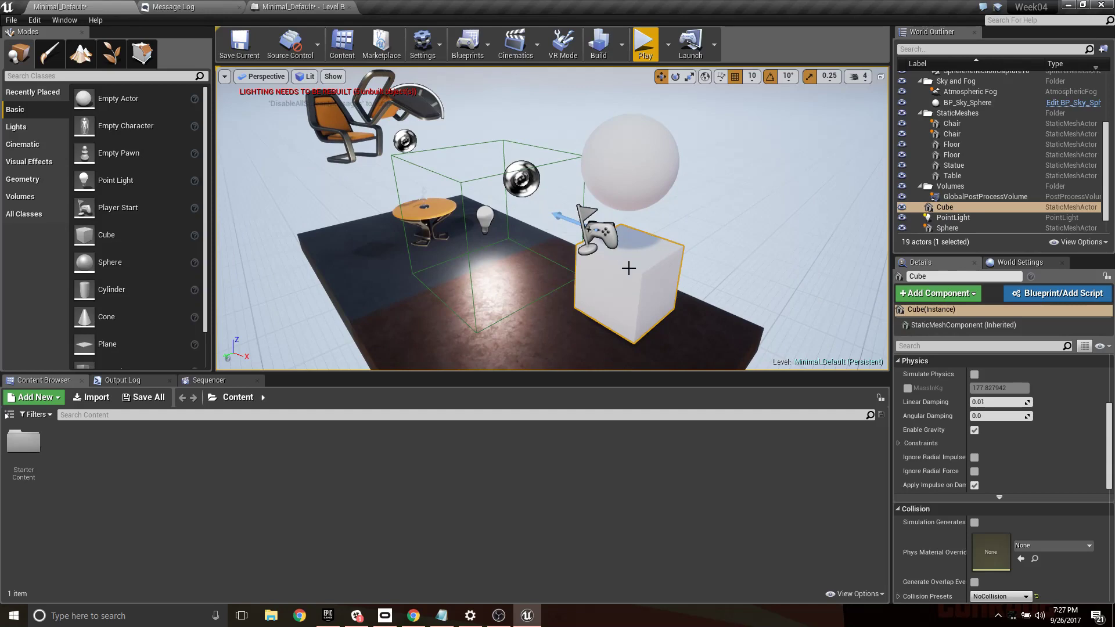
pyautogui.moveTo(628, 268); pyautogui.dragTo(626, 268, button='right')
pyautogui.press('Delete')
# - Delete the sphere floating above the floor
pyautogui.moveTo(644, 167); pyautogui.dragTo(640, 167, button='right')
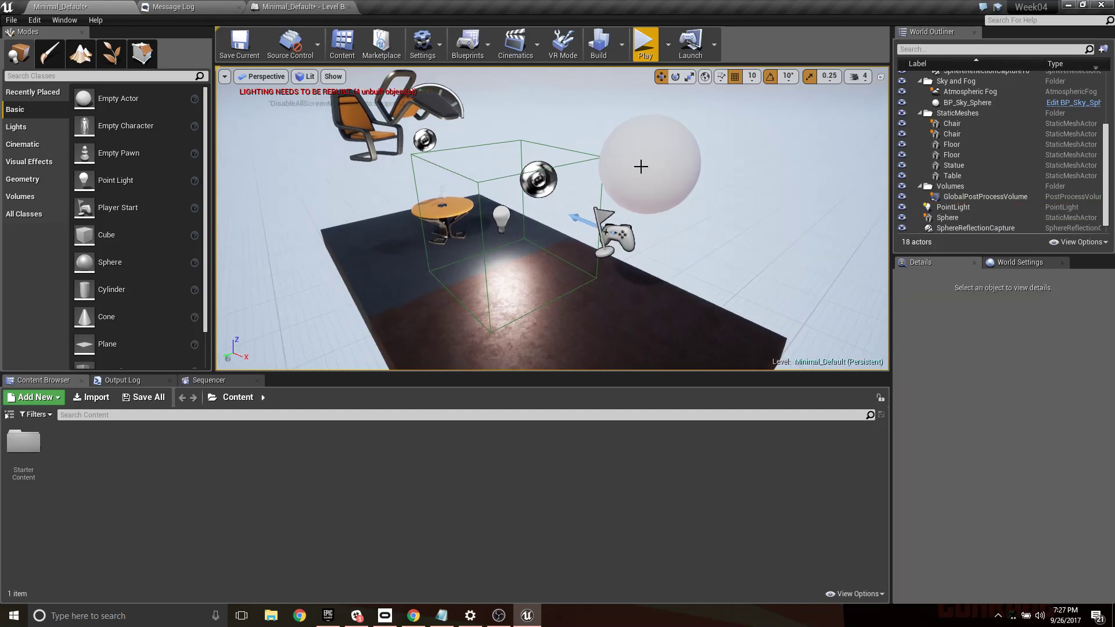
pyautogui.moveTo(651, 267); pyautogui.dragTo(651, 264, button='right')
pyautogui.click(652, 155)
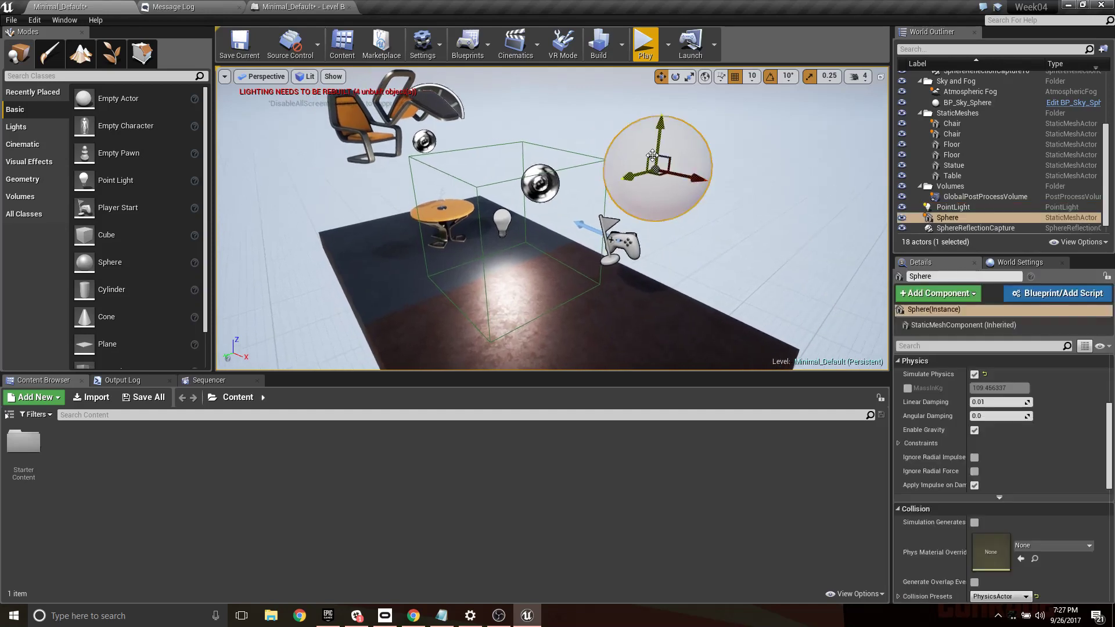
pyautogui.press('Delete')
pyautogui.moveTo(606, 293)
pyautogui.mouseDown(button='right')
pyautogui.moveTo(548, 262)
pyautogui.moveTo(606, 293)
pyautogui.mouseUp(button='right')
# - Paste four copies of the trigger volume's overlap event with its Toggle Visibility nodes in the Level Blueprint, stacked below the originals
pyautogui.click(500, 191)
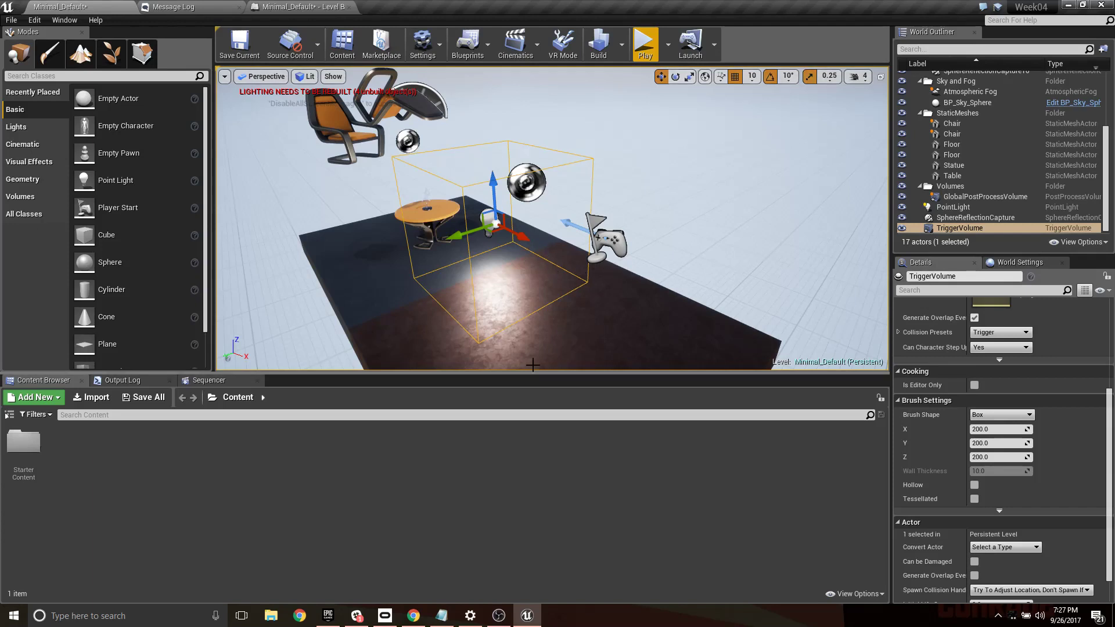
pyautogui.click(315, 6)
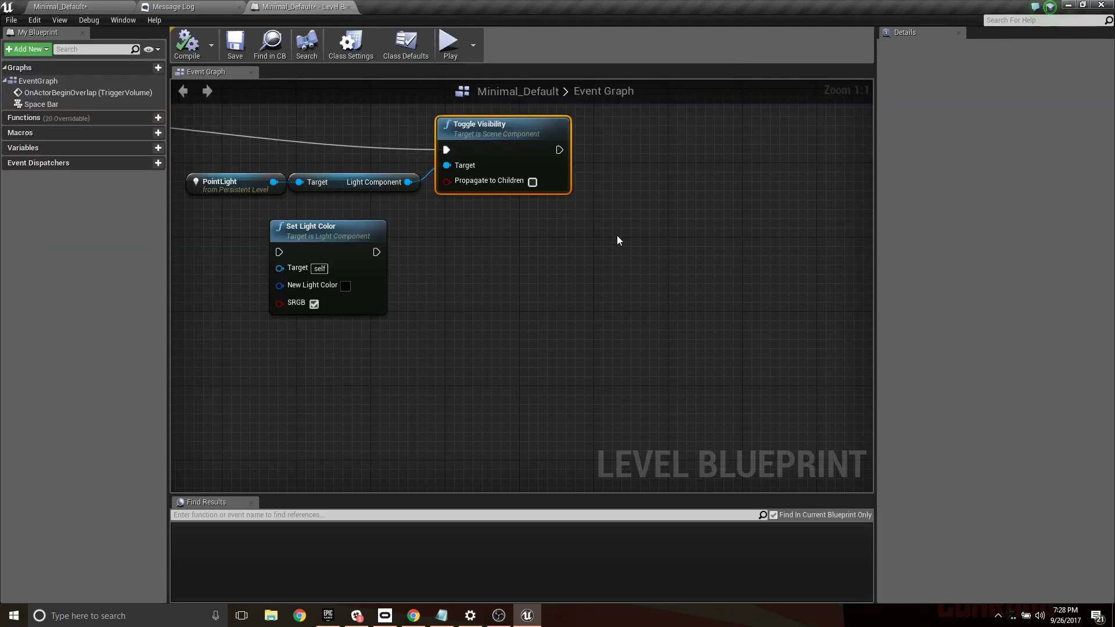
pyautogui.scroll(-5, 617, 235)
pyautogui.moveTo(553, 211); pyautogui.dragTo(757, 232)
pyautogui.hotkey('ctrl', 'c')
pyautogui.hotkey('ctrl', 'v')
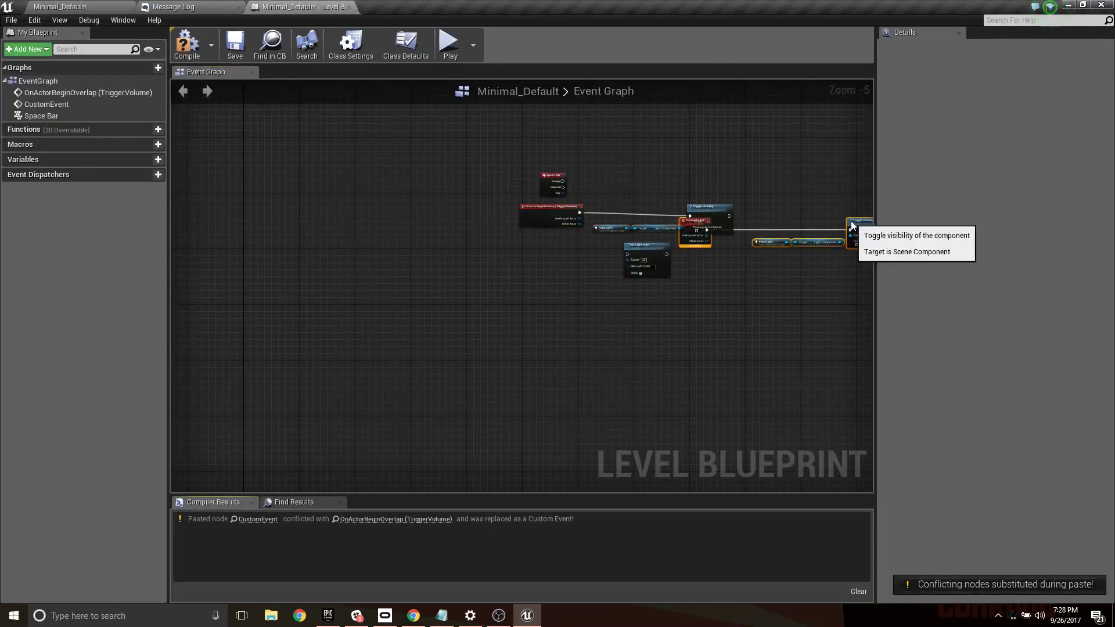
pyautogui.moveTo(852, 222); pyautogui.dragTo(657, 314)
pyautogui.hotkey('ctrl', 'v')
pyautogui.moveTo(789, 302); pyautogui.dragTo(696, 358)
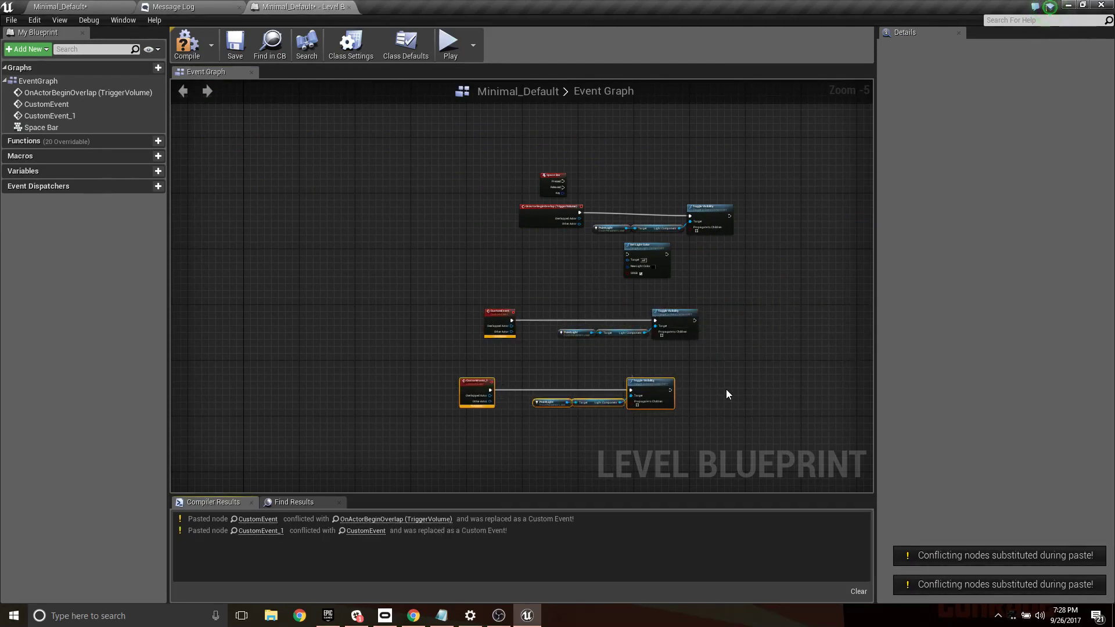
pyautogui.hotkey('ctrl', 'v')
pyautogui.moveTo(799, 382); pyautogui.dragTo(613, 437)
pyautogui.moveTo(724, 403); pyautogui.dragTo(750, 152, button='right')
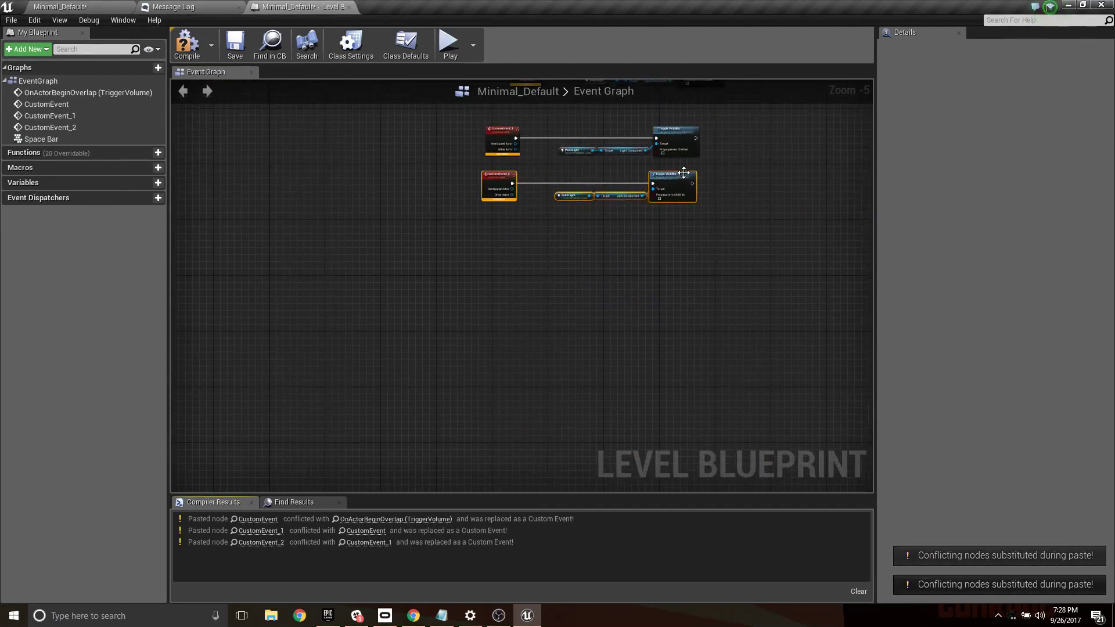
pyautogui.hotkey('ctrl', 'v')
pyautogui.moveTo(761, 173); pyautogui.dragTo(688, 241)
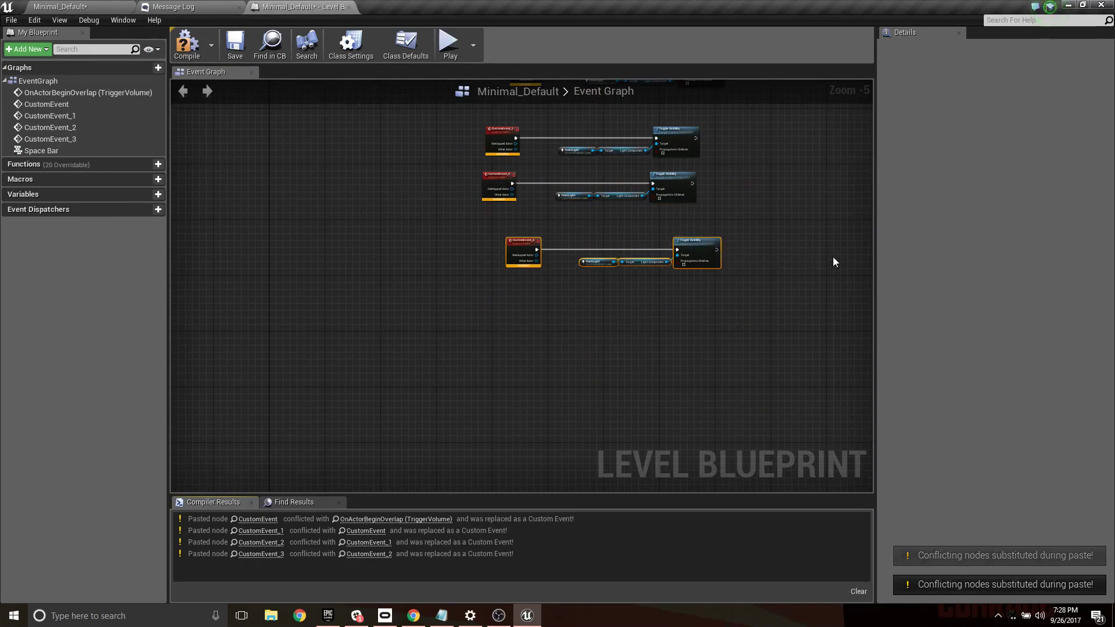
pyautogui.scroll(3, 733, 224)
pyautogui.scroll(-4, 714, 307)
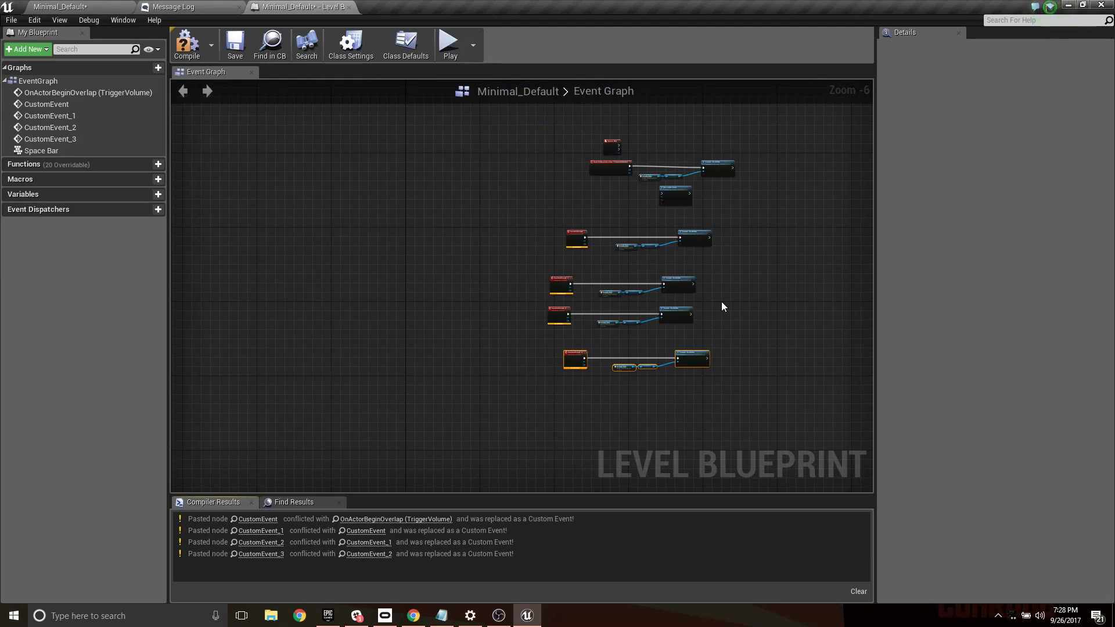
# - Delete all nodes from the Level Blueprint's event graph, and compile and save it
pyautogui.moveTo(480, 219); pyautogui.dragTo(727, 320)
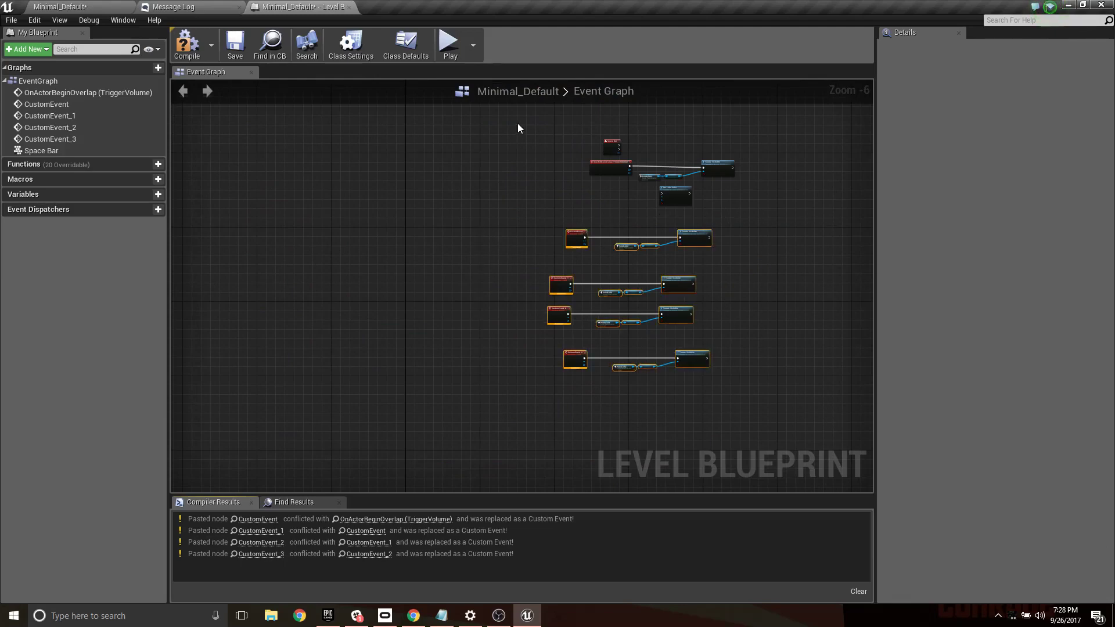
pyautogui.moveTo(519, 126); pyautogui.dragTo(782, 374)
pyautogui.press('Delete')
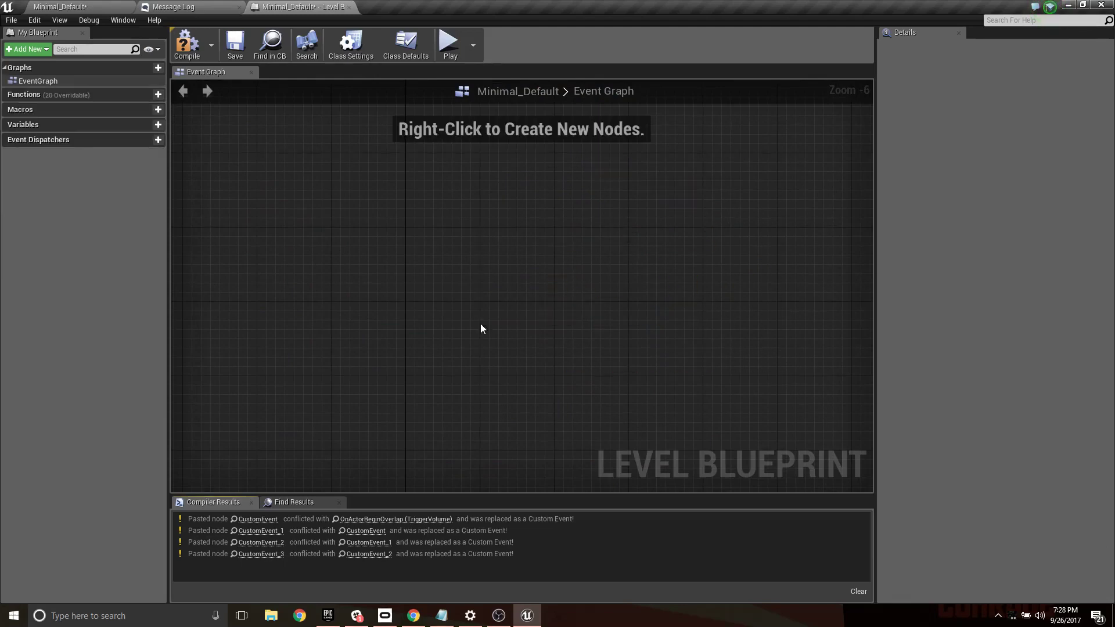
pyautogui.click(197, 44)
pyautogui.click(235, 43)
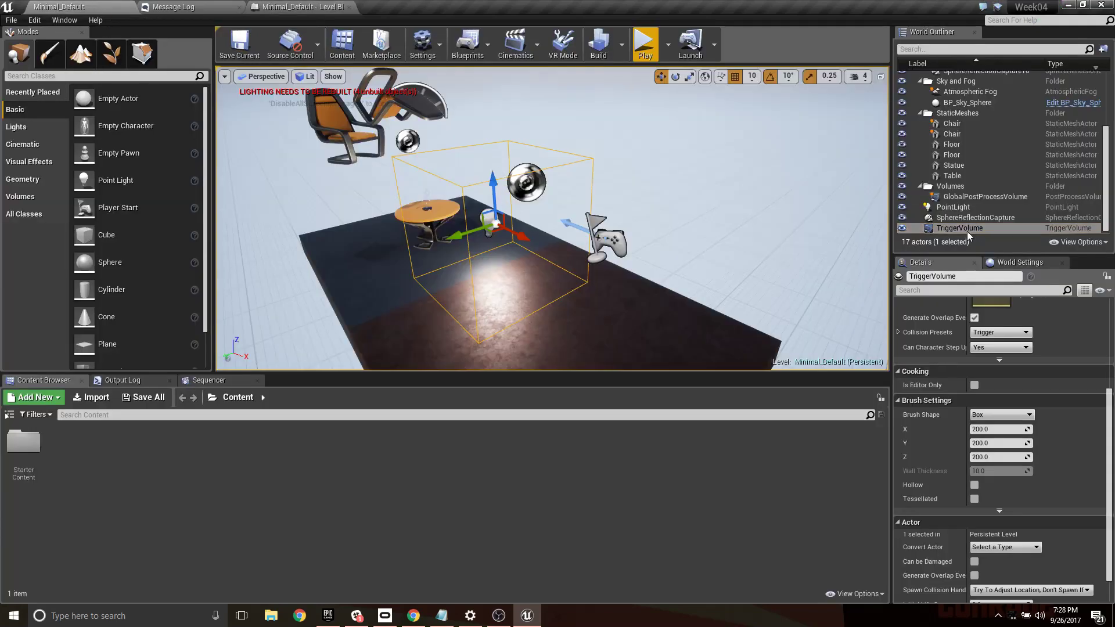
# - Delete the trigger volume and the point light from the level
pyautogui.press('Delete')
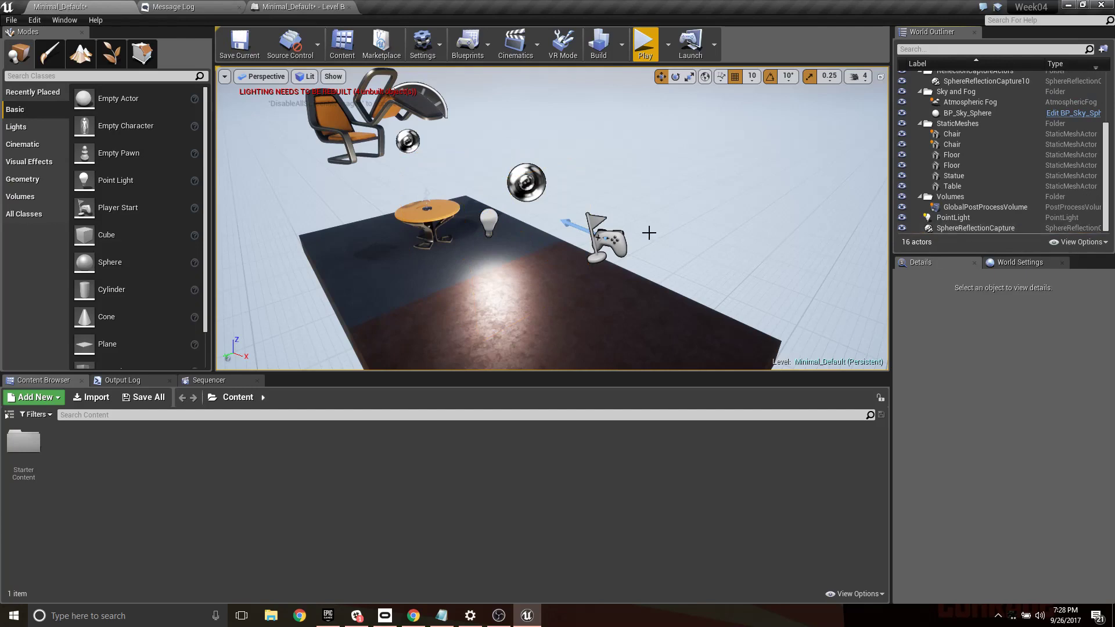
pyautogui.click(498, 268)
pyautogui.click(493, 215)
pyautogui.press('Delete')
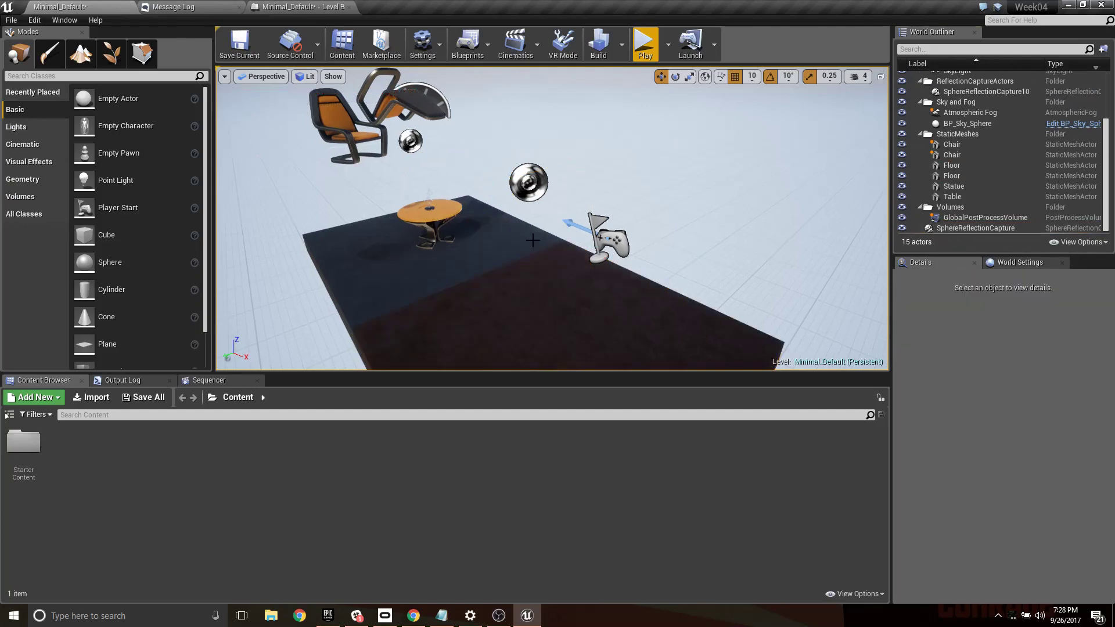
pyautogui.moveTo(544, 309); pyautogui.dragTo(535, 286, button='right')
pyautogui.scroll(-5, 412, 184)
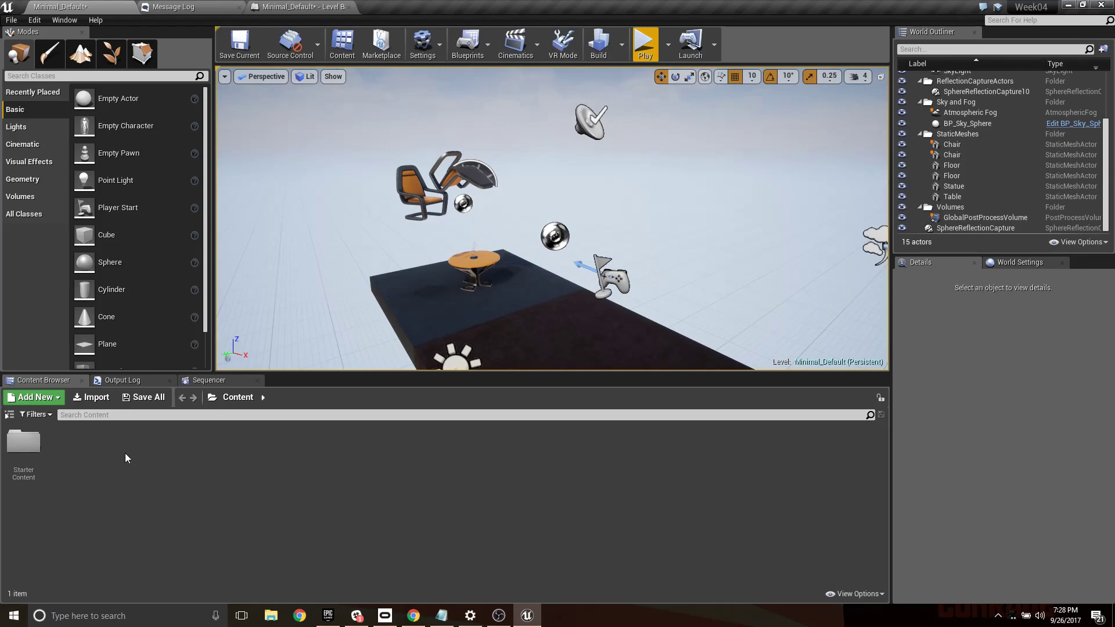
# - Create a folder named Assets in the project's Content folder
pyautogui.rightClick(92, 457)
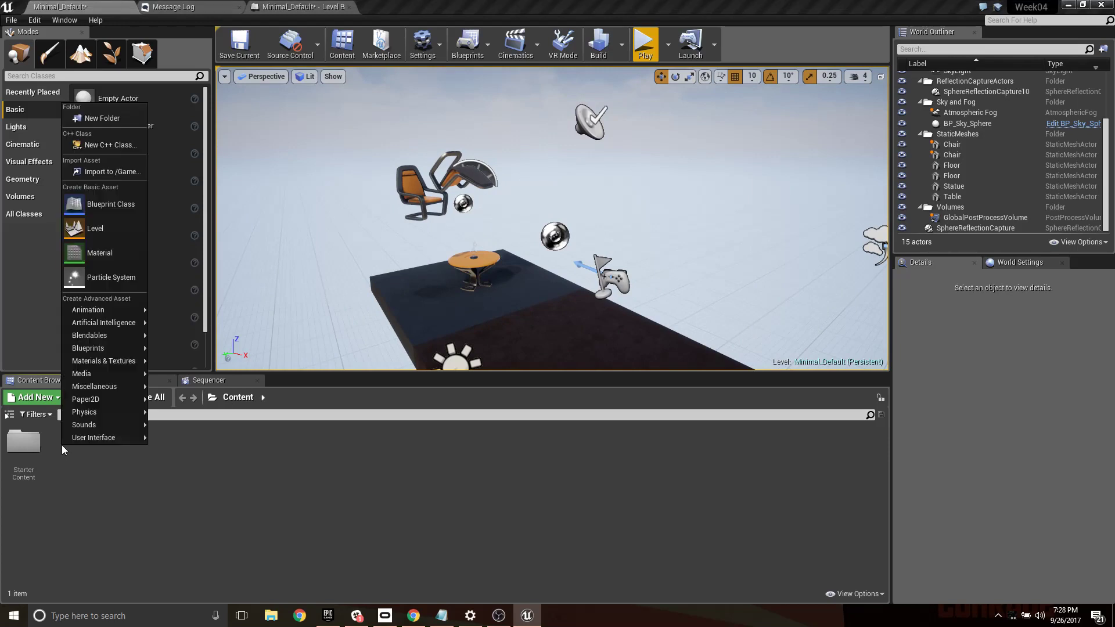
pyautogui.click(97, 118)
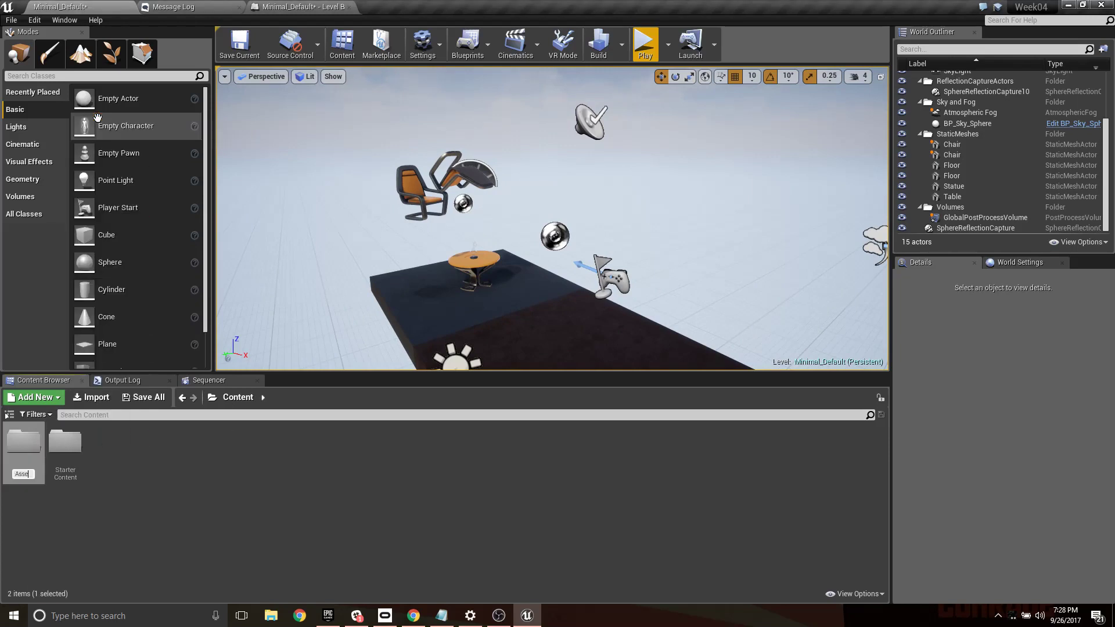
pyautogui.press('Return')
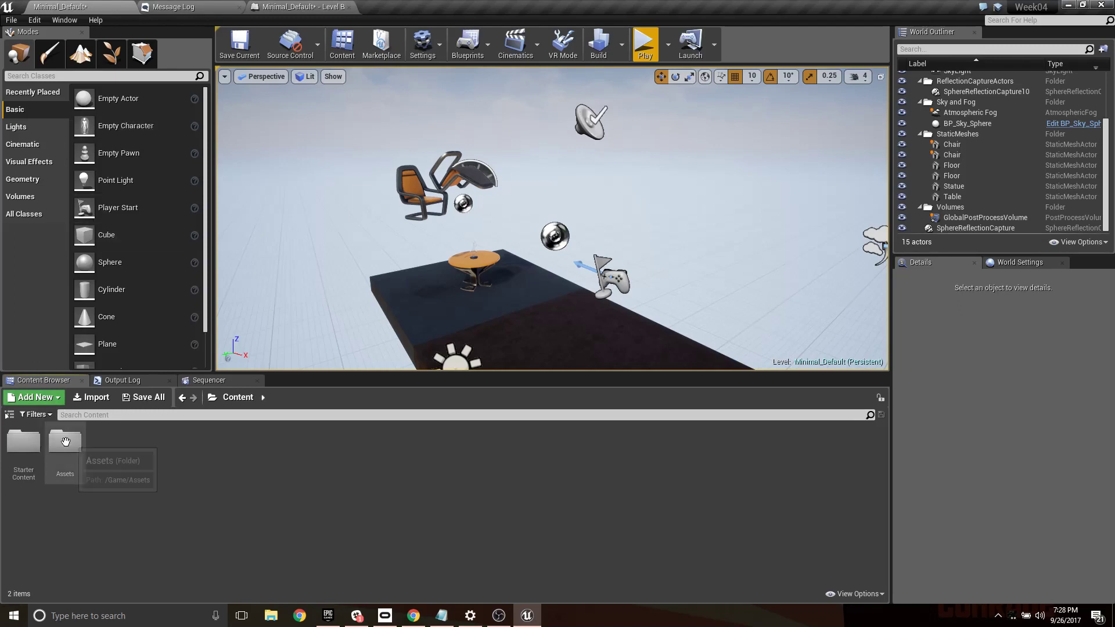
# - Create a folder named Blueprints inside the Assets folder
pyautogui.doubleClick(35, 444)
pyautogui.rightClick(72, 445)
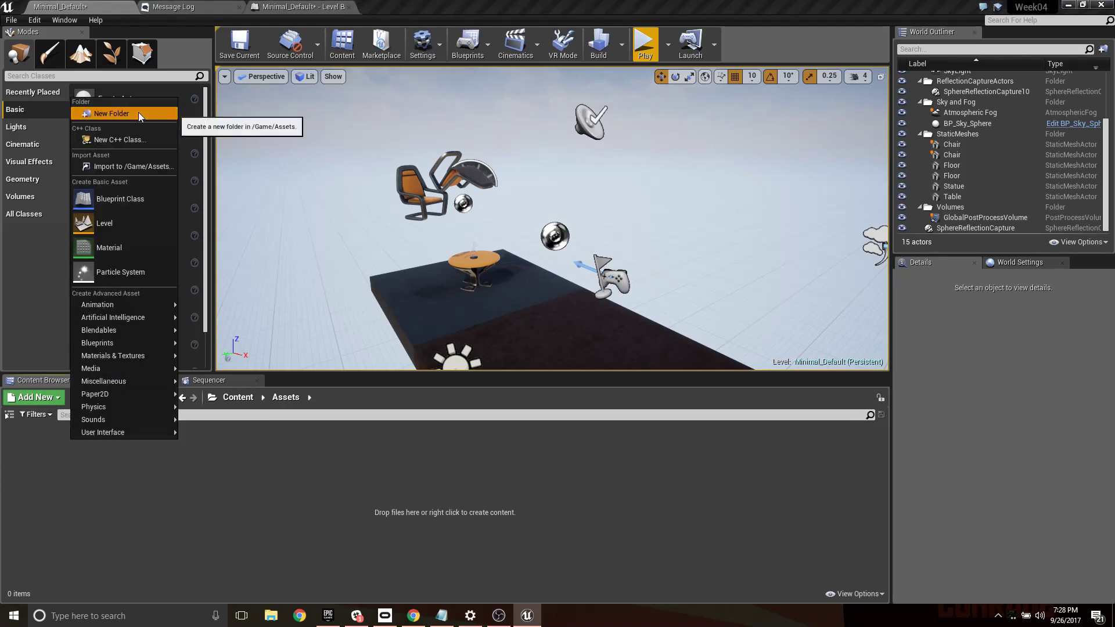
pyautogui.click(171, 114)
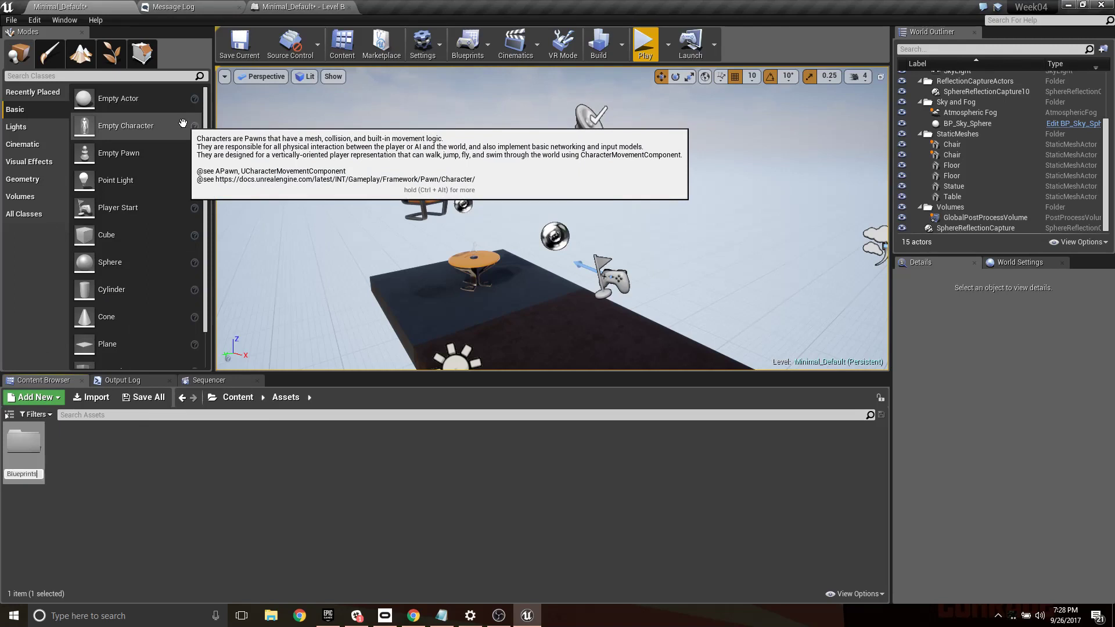
pyautogui.press('Return')
# - Create a Blueprint Class with Actor as its parent in the Blueprints folder and name it BP_Light
pyautogui.doubleClick(24, 456)
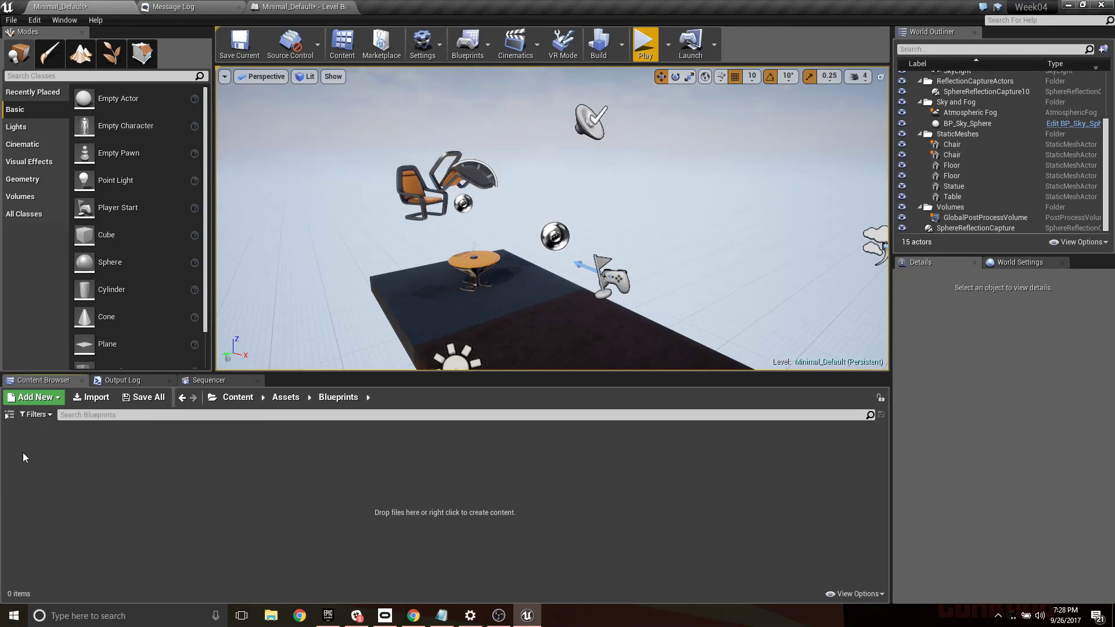
pyautogui.rightClick(110, 488)
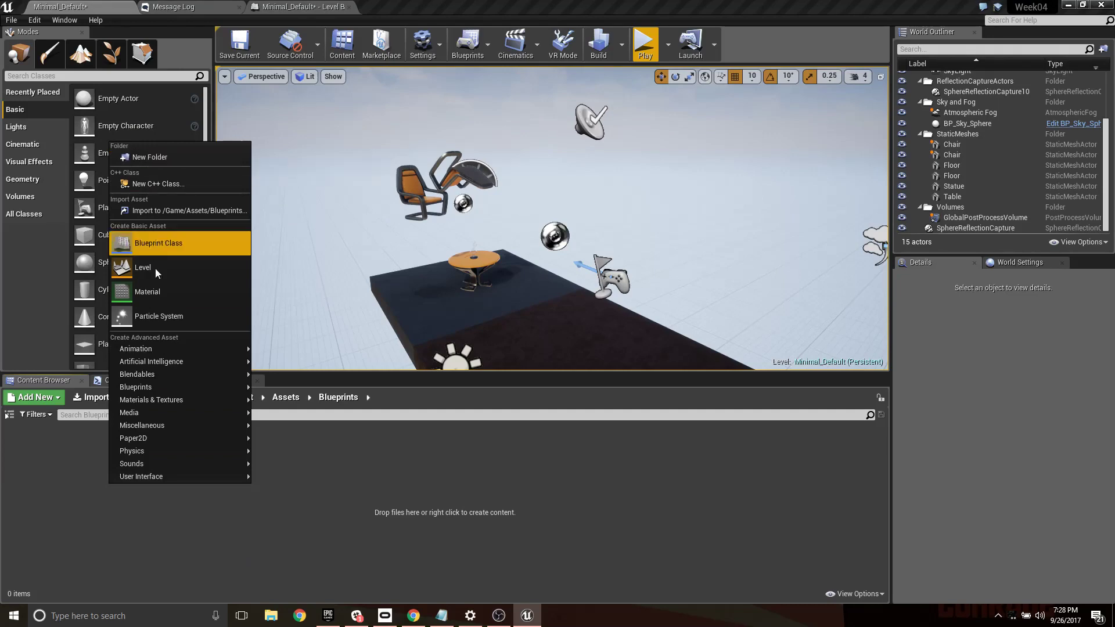
pyautogui.click(155, 240)
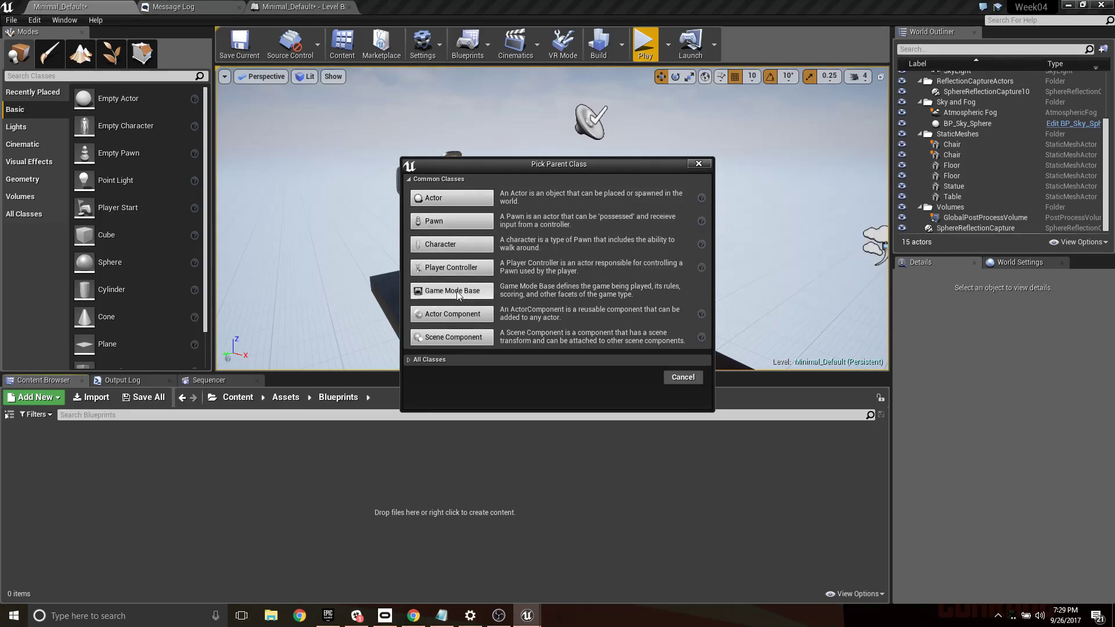
pyautogui.click(451, 198)
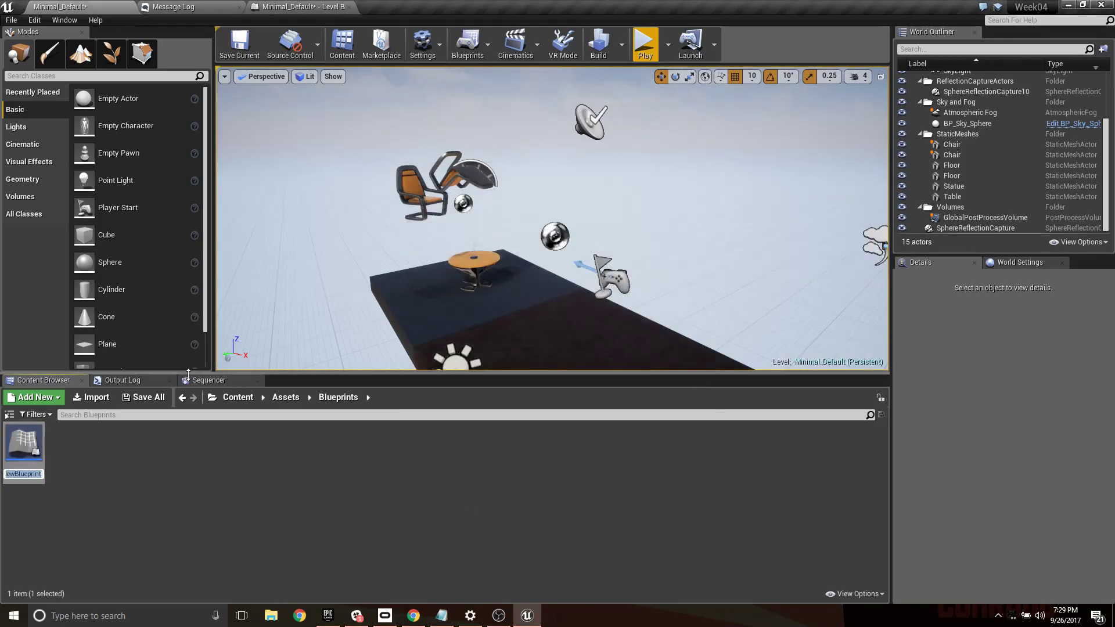
pyautogui.write('BP_Light')
pyautogui.press('Return')
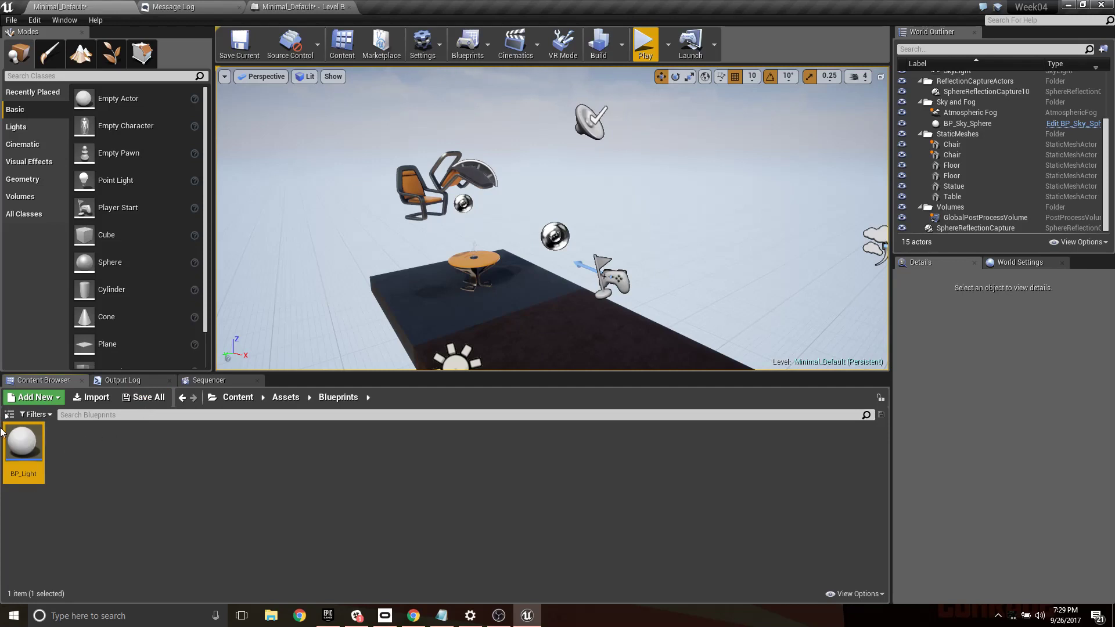
# - Open BP_Light in the blueprint editor, and place an instance of it on the middle of the level's floor
pyautogui.doubleClick(22, 440)
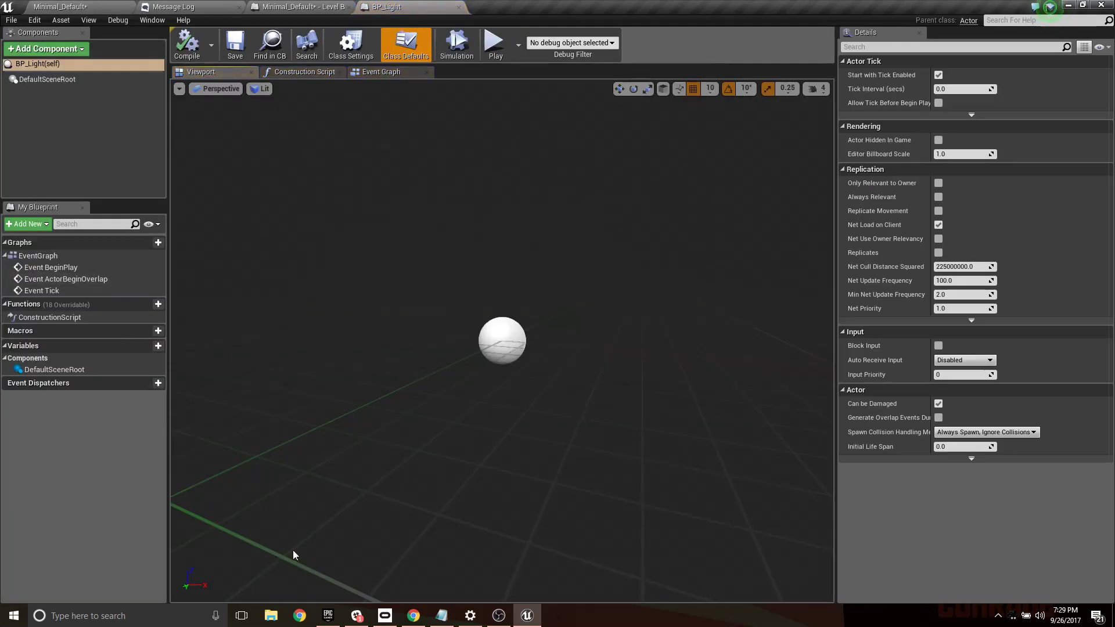
pyautogui.moveTo(489, 426)
pyautogui.mouseDown(button='right')
pyautogui.moveTo(638, 415)
pyautogui.moveTo(430, 400)
pyautogui.moveTo(406, 453)
pyautogui.moveTo(499, 377)
pyautogui.moveTo(482, 415)
pyautogui.mouseUp(button='right')
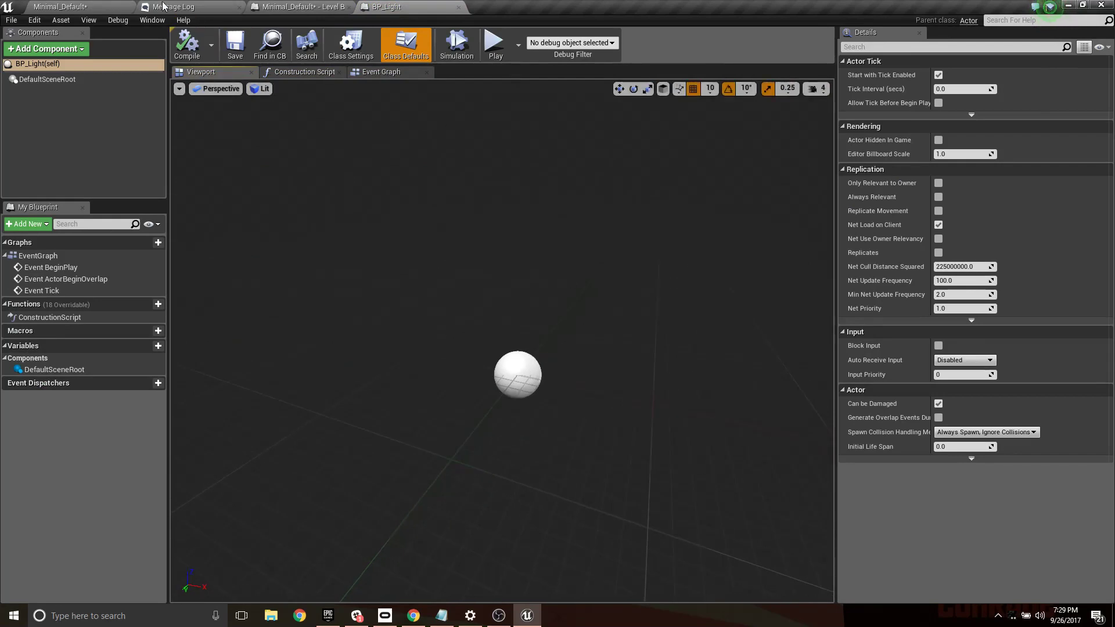
pyautogui.click(93, 6)
pyautogui.moveTo(521, 303); pyautogui.dragTo(521, 348, button='right')
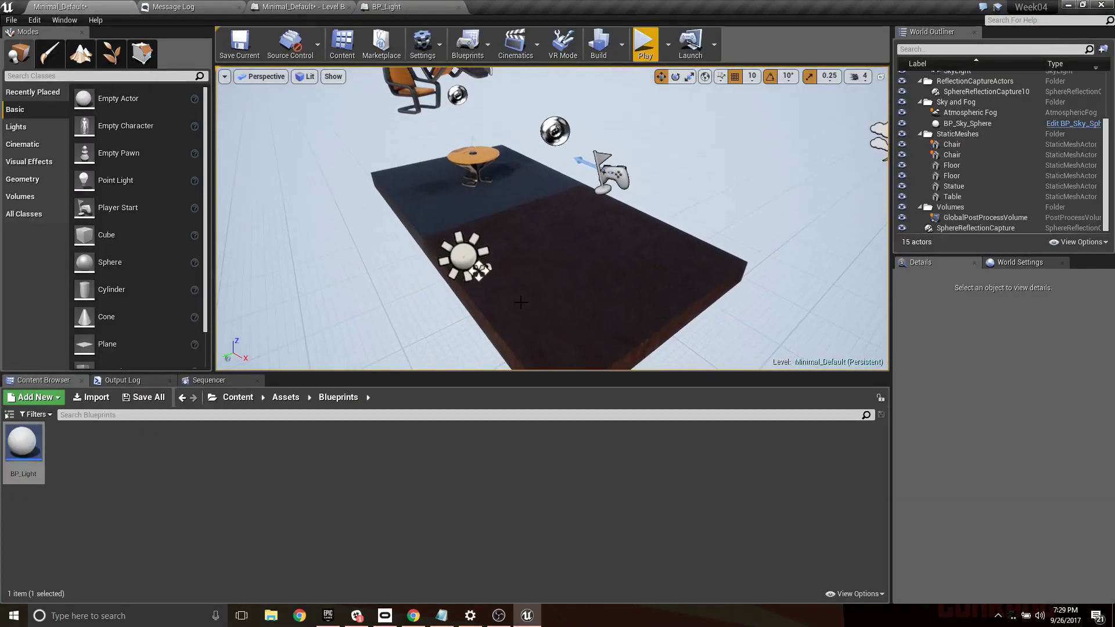
pyautogui.moveTo(24, 442); pyautogui.dragTo(534, 232)
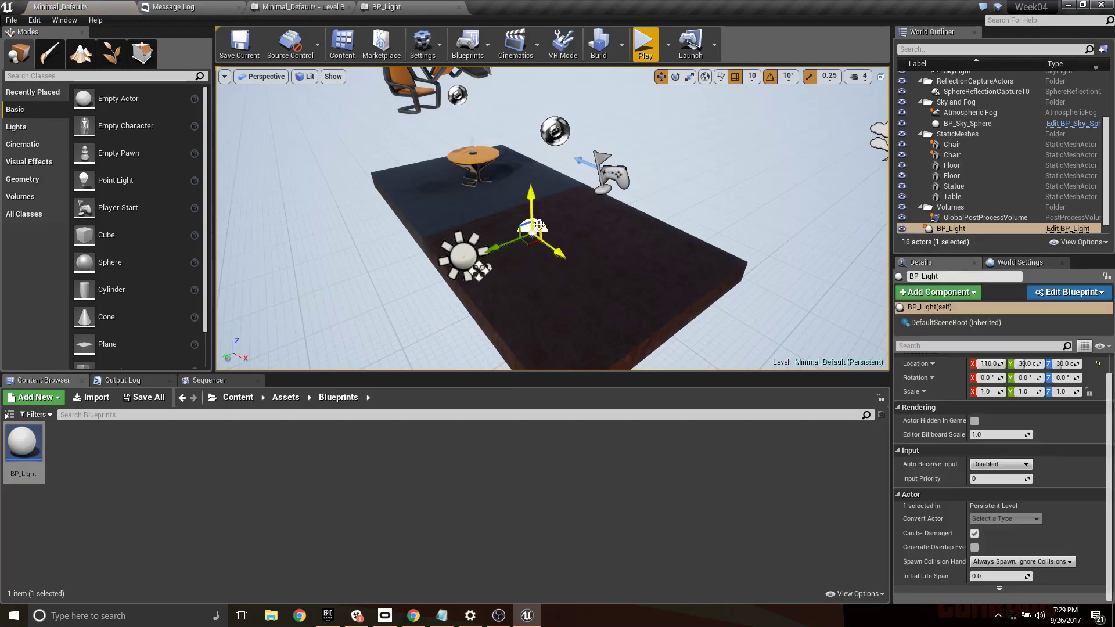
# - Add a Point Light component to BP_Light and raise it to a Z location of 120 cm
pyautogui.click(386, 6)
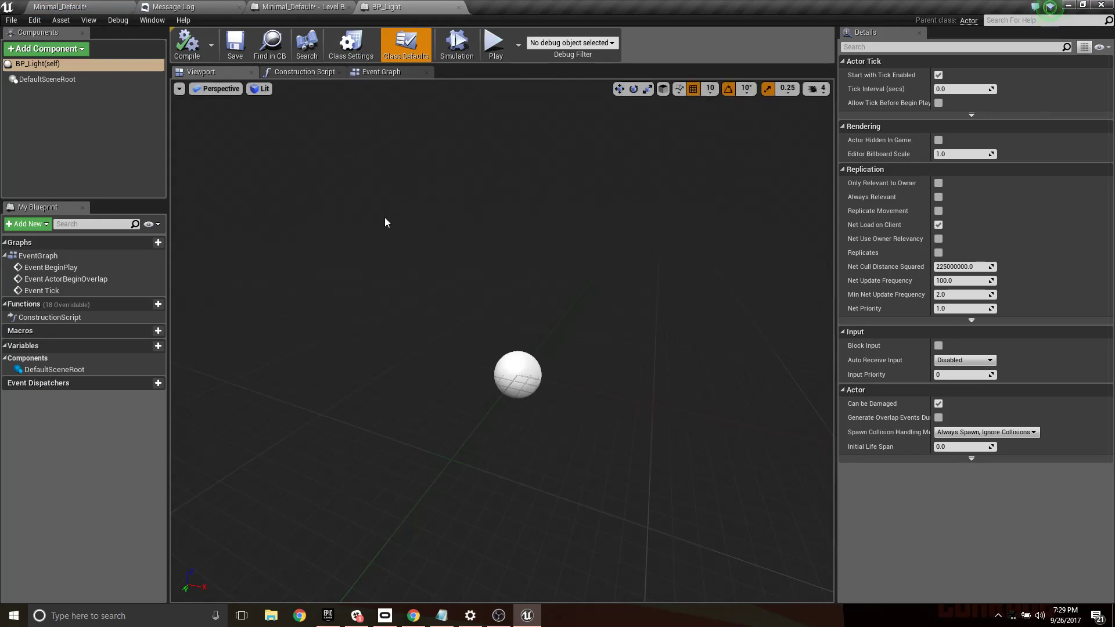
pyautogui.click(46, 49)
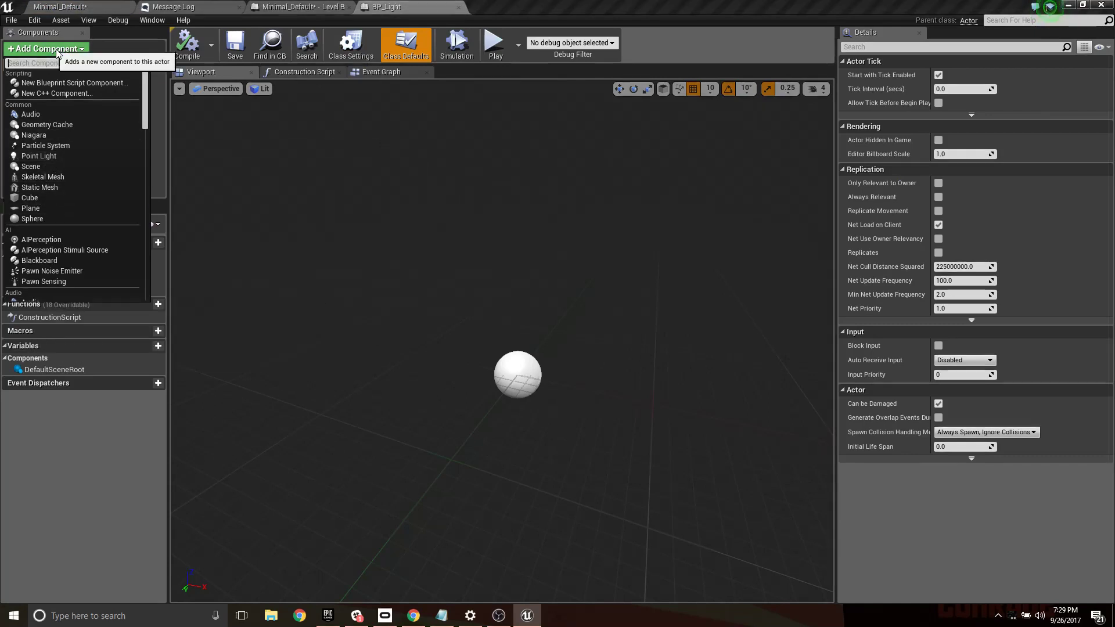
pyautogui.write('light')
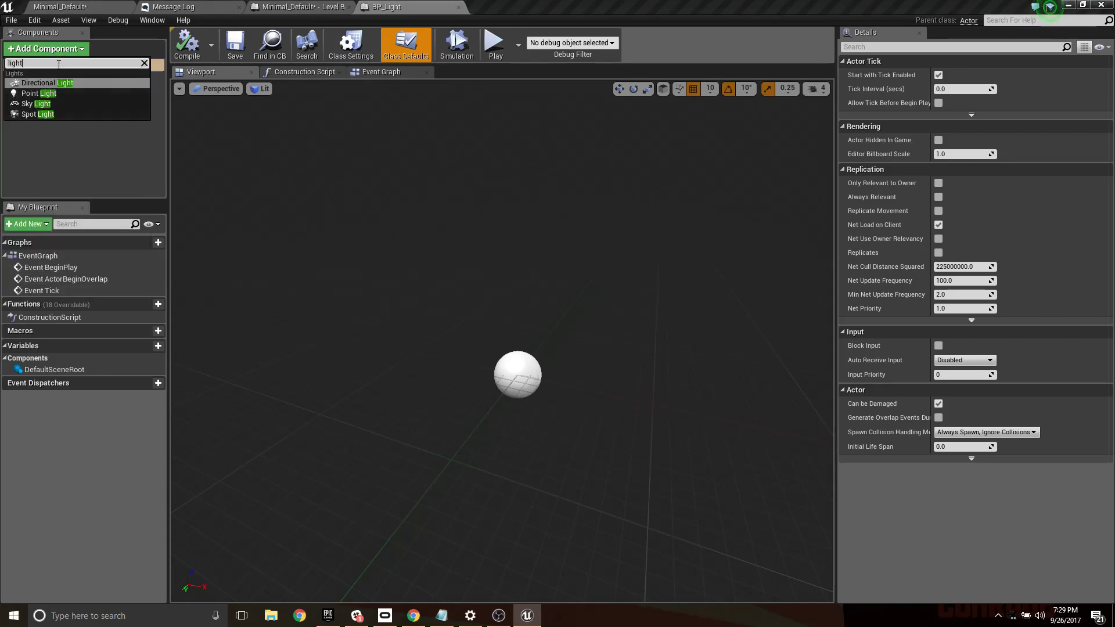
pyautogui.click(40, 93)
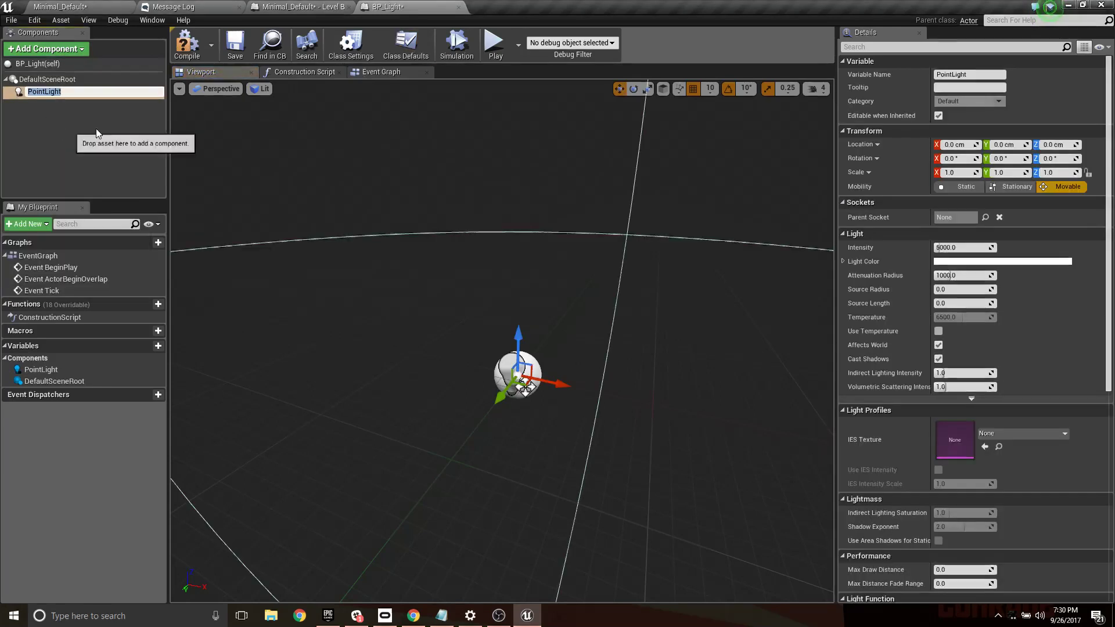
pyautogui.click(520, 334)
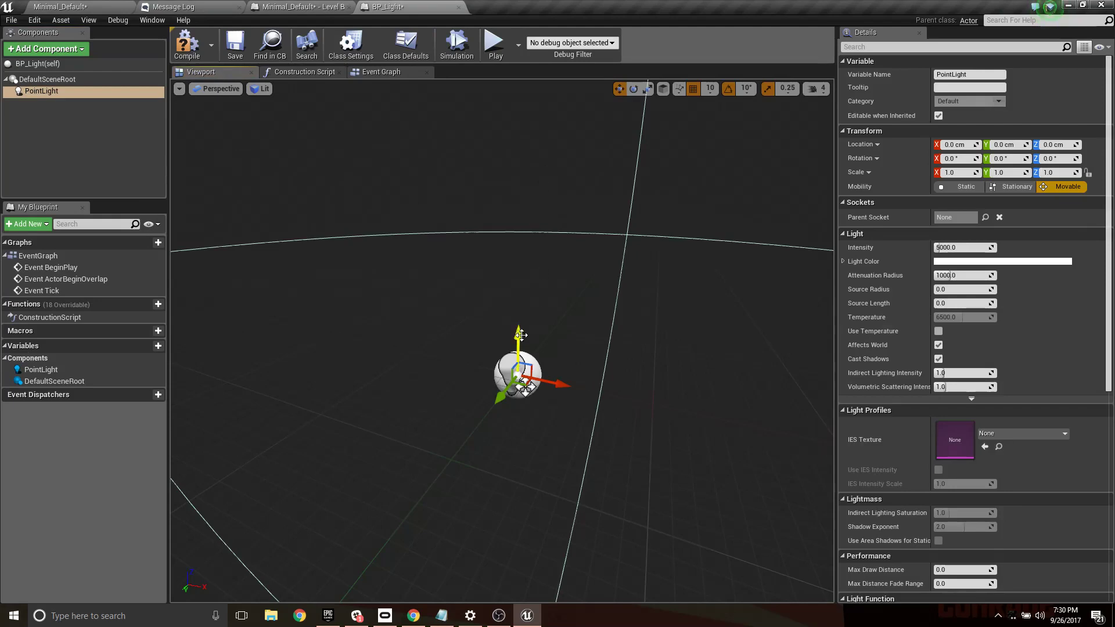
pyautogui.moveTo(521, 334); pyautogui.dragTo(468, 138)
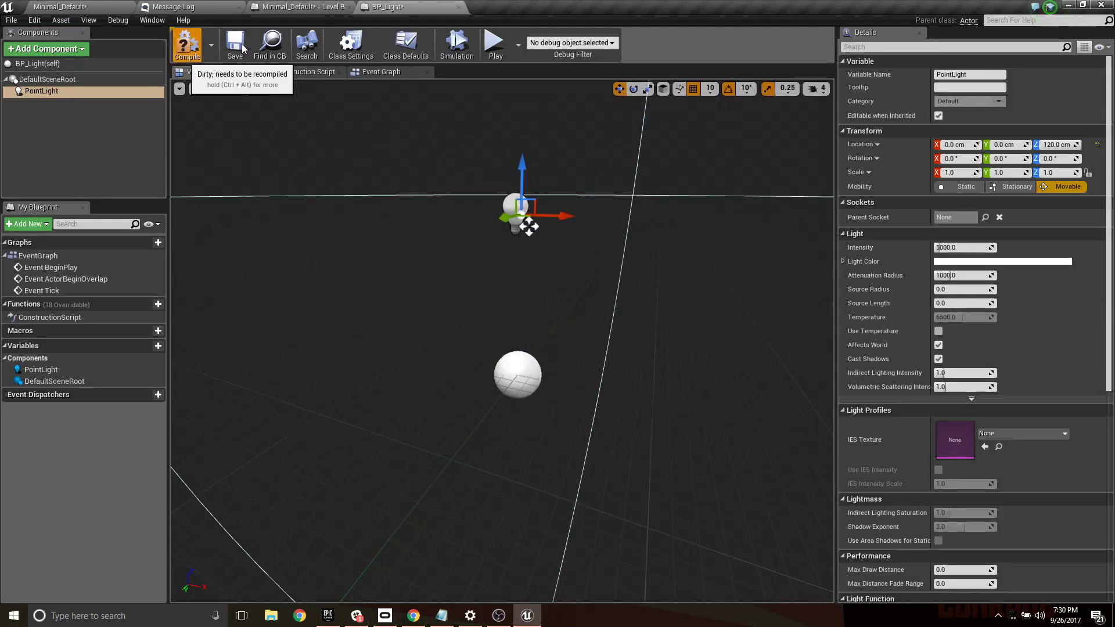
# - Return to the level and detach the BP_Light editor into a floating window below the level viewport
pyautogui.click(82, 6)
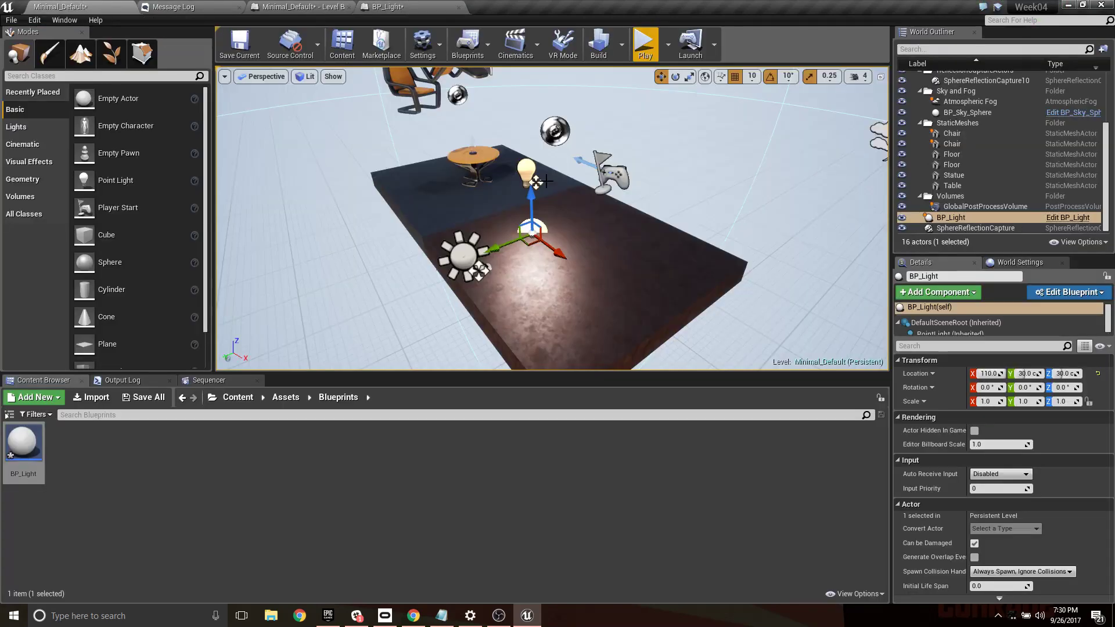
pyautogui.moveTo(400, 7); pyautogui.dragTo(551, 359)
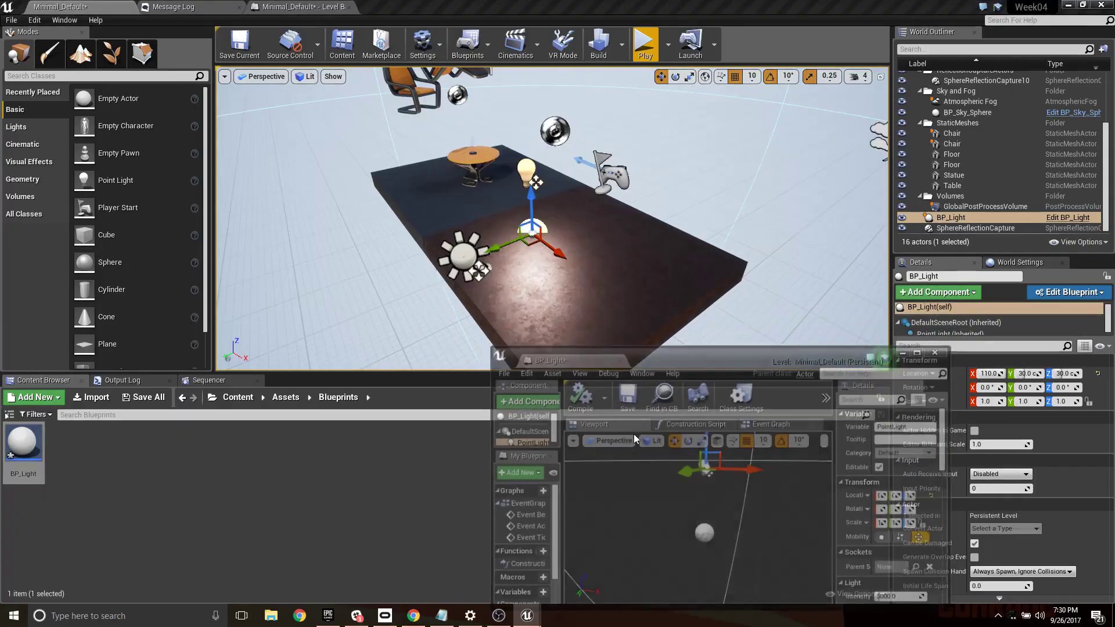
pyautogui.moveTo(744, 501); pyautogui.dragTo(744, 500, button='right')
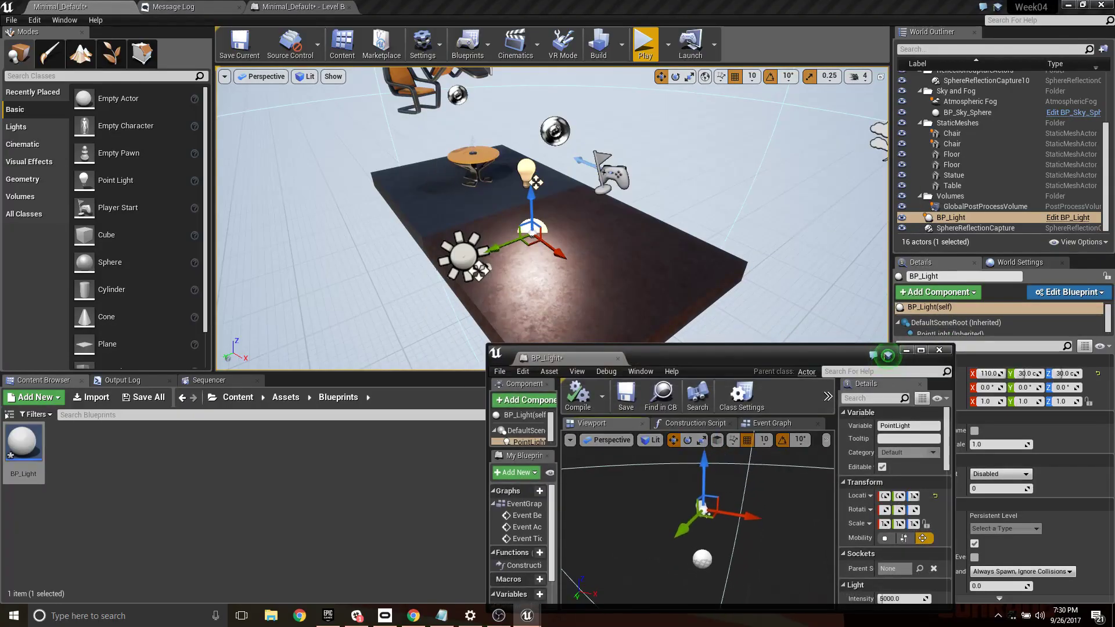
# - Raise the point light to a Z location of 150 cm and dock the BP_Light editor back into the main window
pyautogui.moveTo(704, 468); pyautogui.dragTo(714, 446)
pyautogui.click(574, 399)
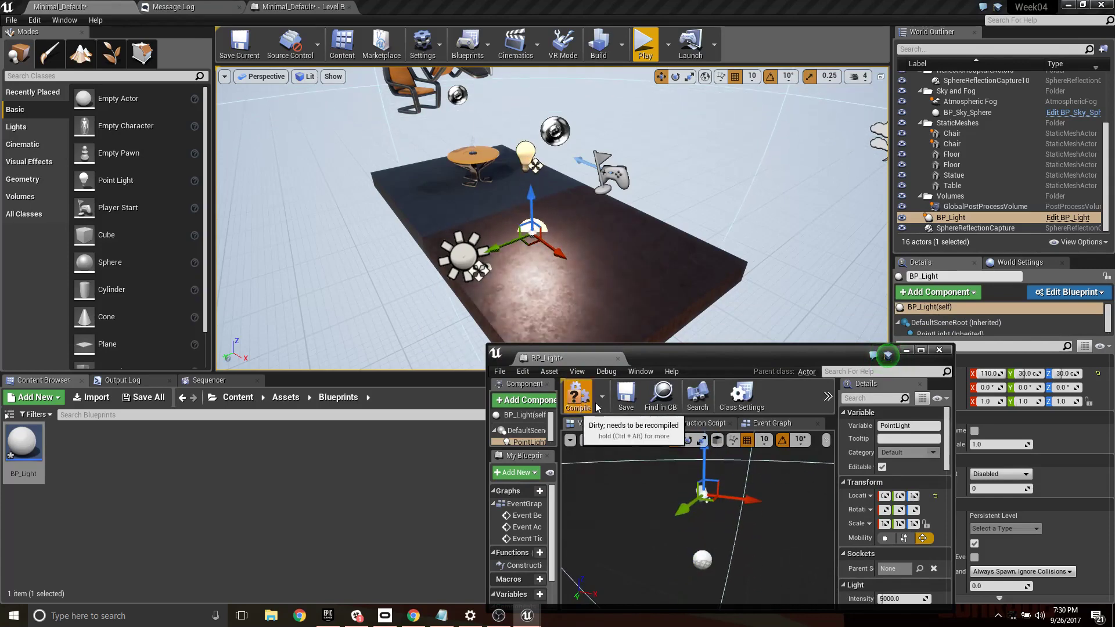
pyautogui.moveTo(560, 361); pyautogui.dragTo(407, 6)
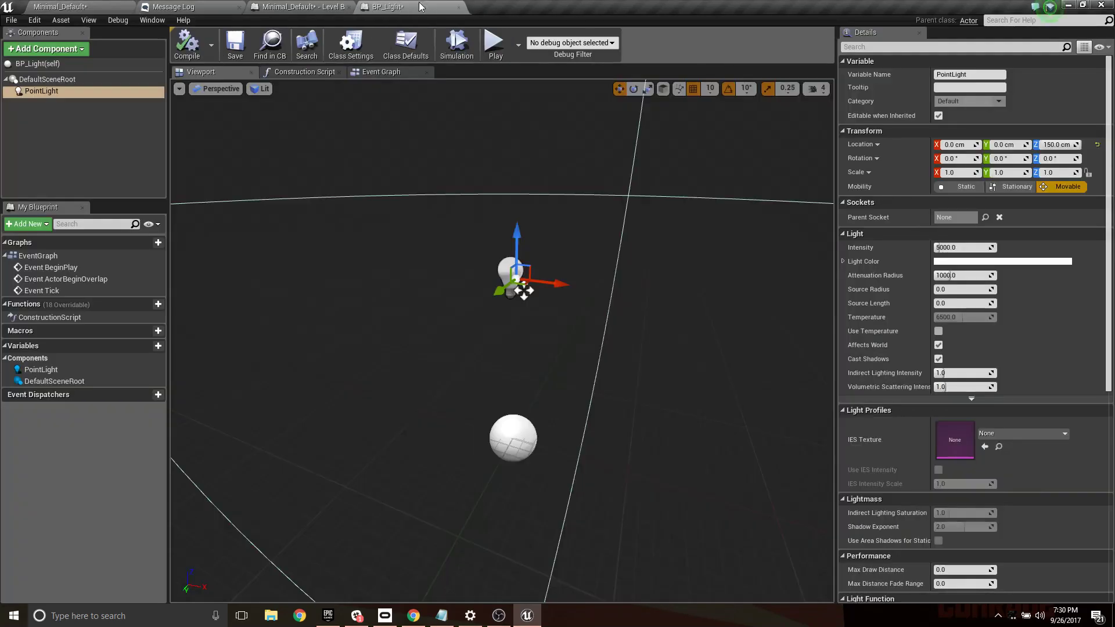
# - Add a Box Collision component under the PointLight and keep its default name
pyautogui.moveTo(544, 342); pyautogui.dragTo(523, 333, button='right')
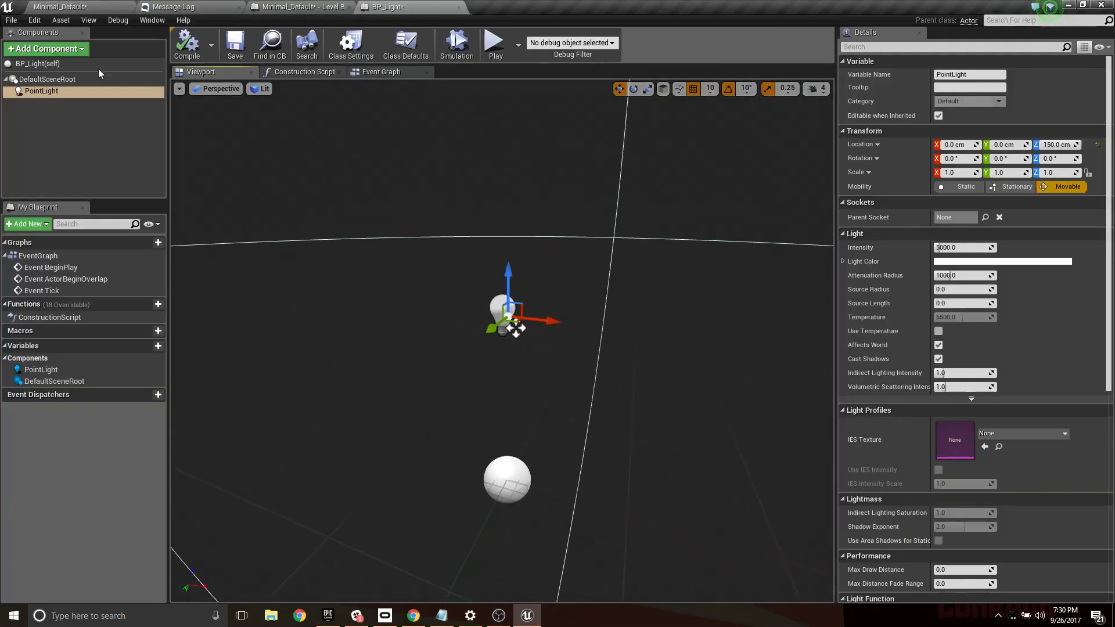
pyautogui.click(67, 49)
pyautogui.write('c')
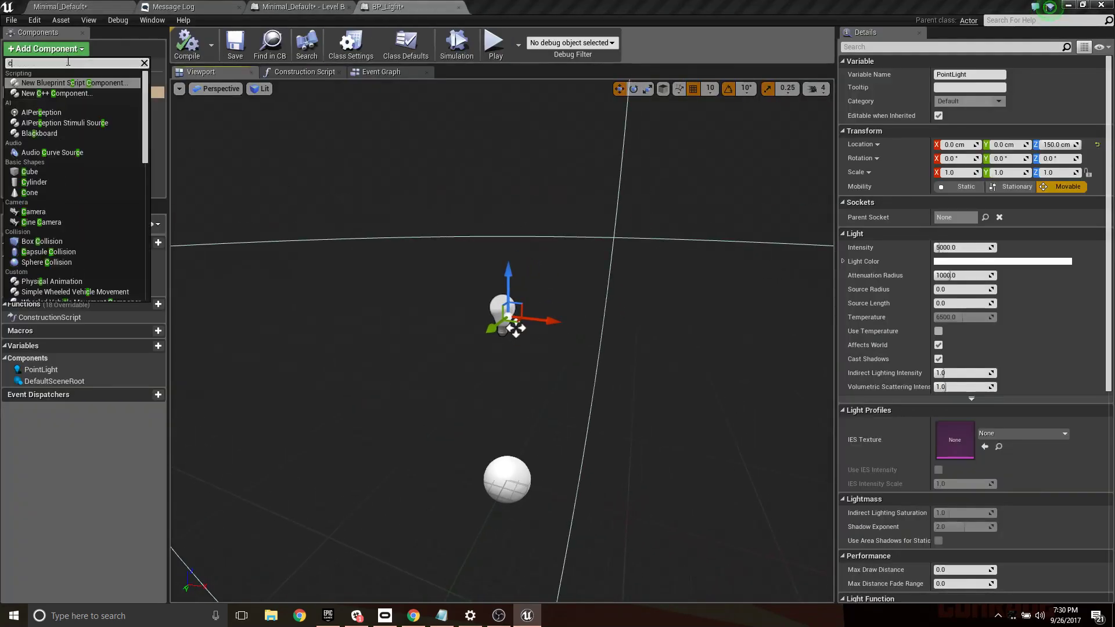
pyautogui.write('oll')
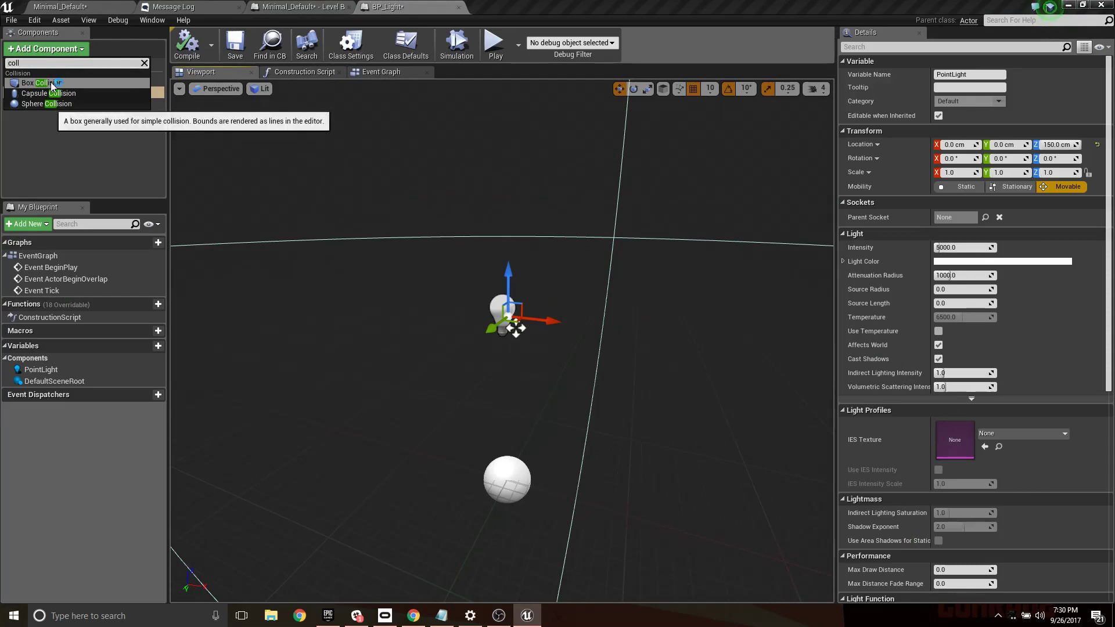
pyautogui.click(50, 82)
pyautogui.click(72, 120)
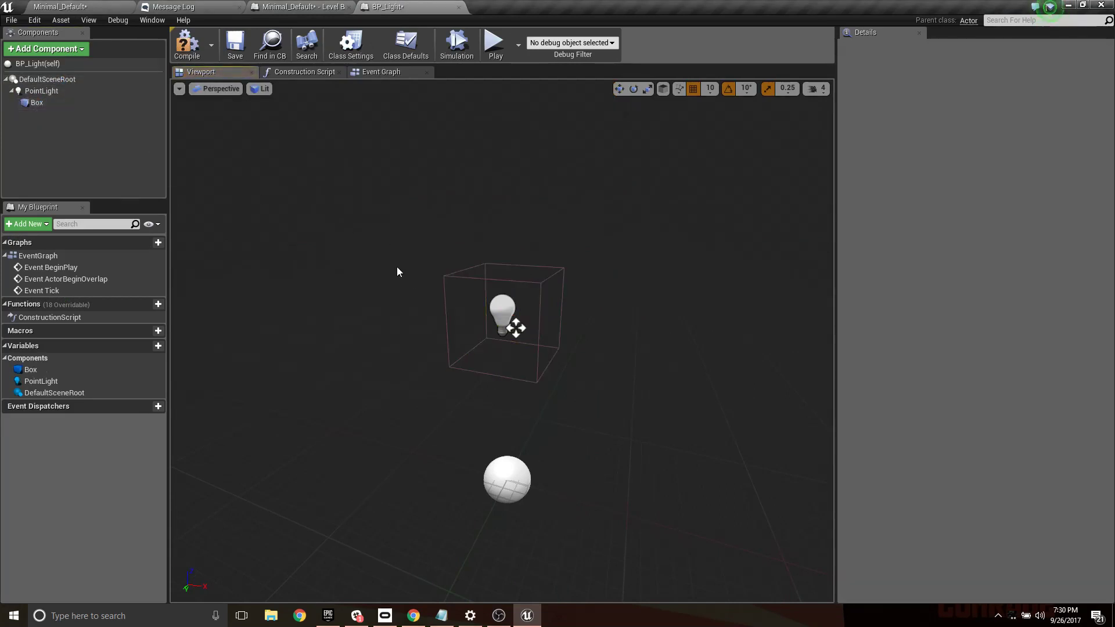
# - Reparent the Box component from PointLight to DefaultSceneRoot
pyautogui.moveTo(510, 328); pyautogui.dragTo(425, 286, button='middle')
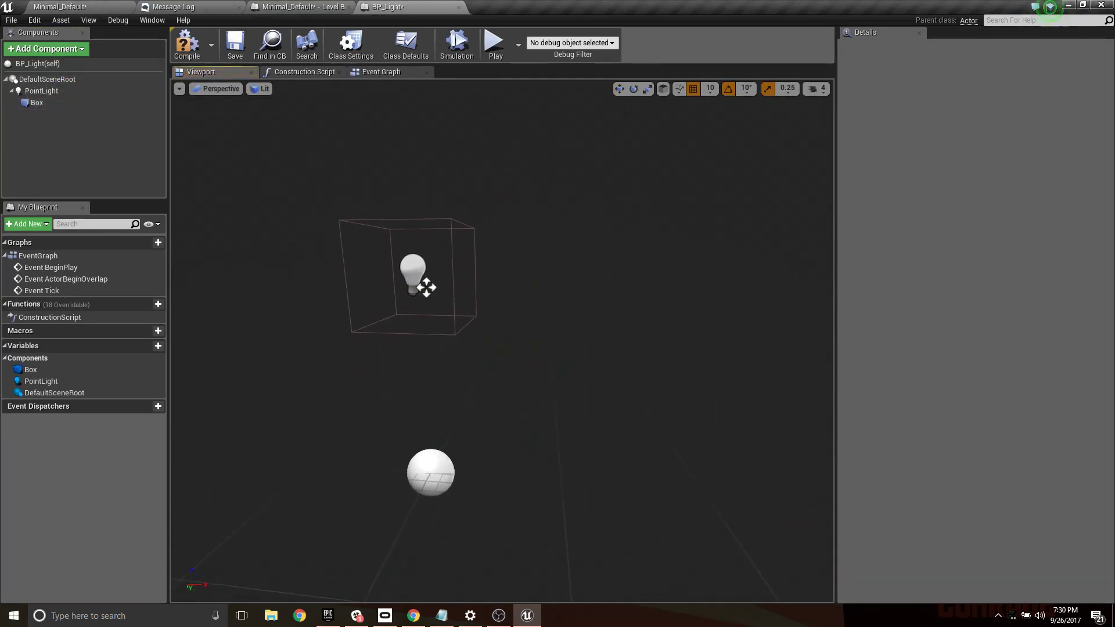
pyautogui.moveTo(436, 362)
pyautogui.mouseDown(button='right')
pyautogui.moveTo(436, 415)
pyautogui.moveTo(437, 363)
pyautogui.mouseUp(button='right')
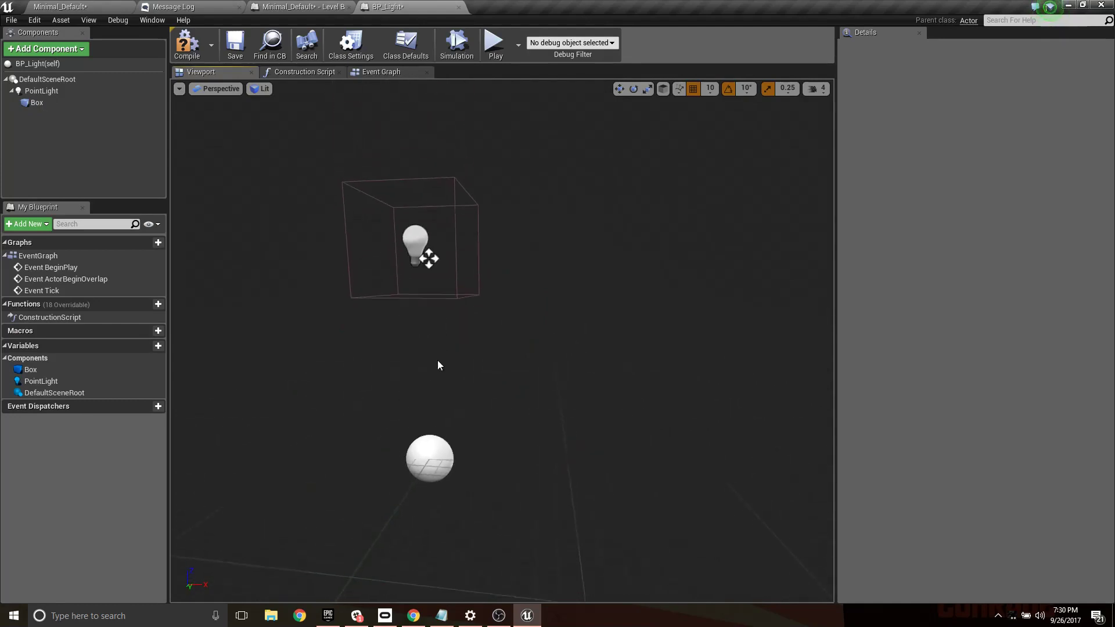
pyautogui.click(35, 106)
pyautogui.moveTo(35, 106); pyautogui.dragTo(37, 86)
pyautogui.click(57, 98)
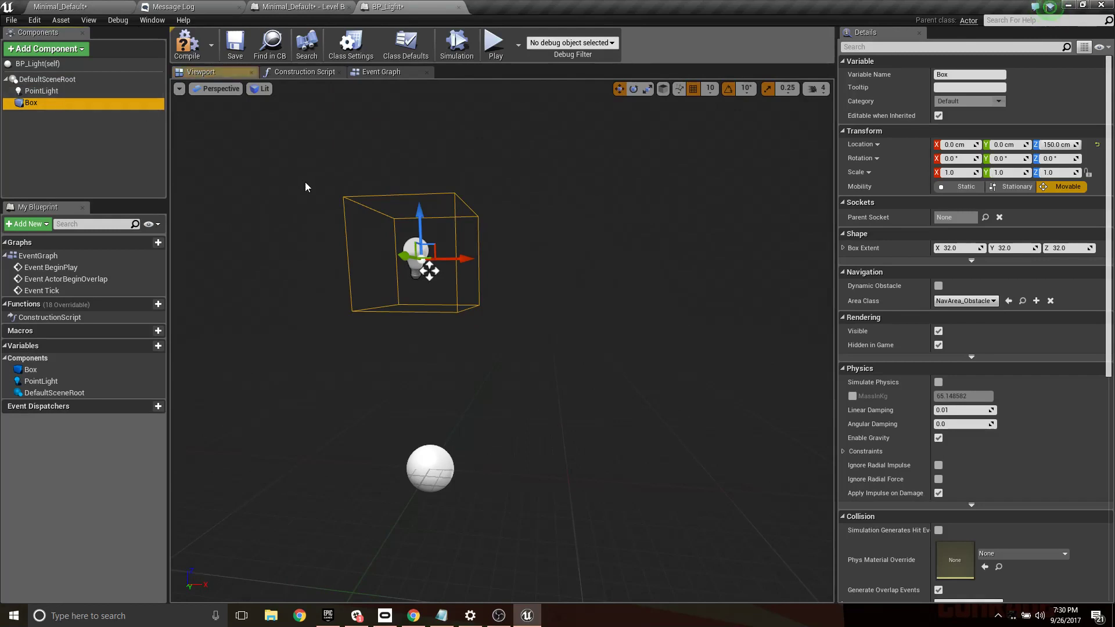
# - Lower the Box collision component to a Z location of 30 cm, around the root sphere beneath the light
pyautogui.moveTo(423, 199); pyautogui.dragTo(422, 288)
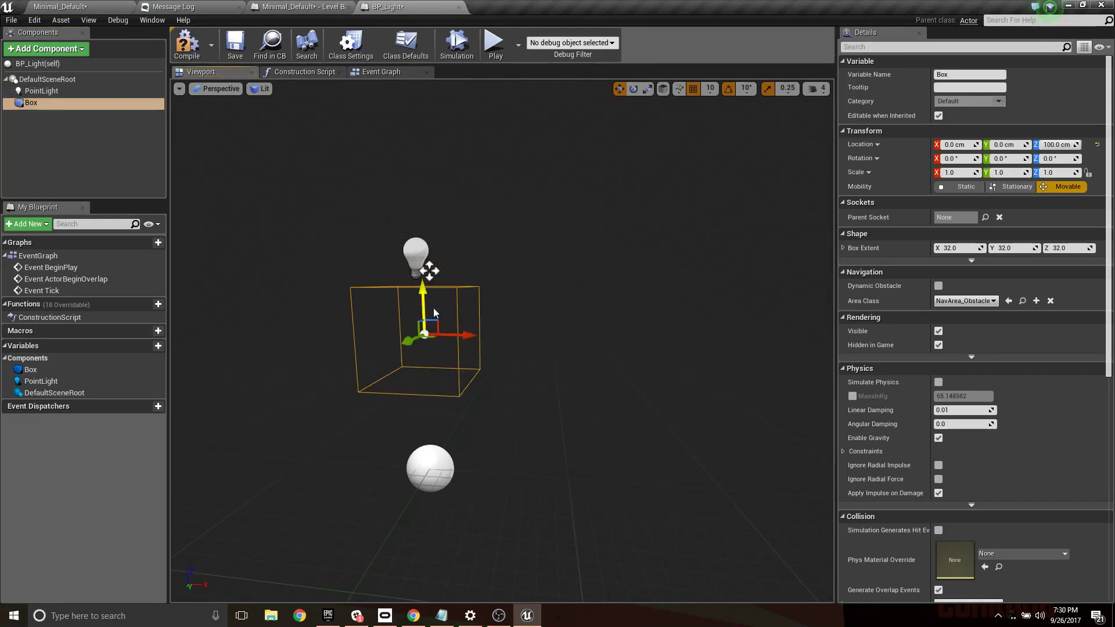
pyautogui.moveTo(422, 289); pyautogui.dragTo(425, 321, button='right')
pyautogui.moveTo(412, 238); pyautogui.dragTo(417, 280)
pyautogui.moveTo(477, 345); pyautogui.dragTo(479, 337, button='right')
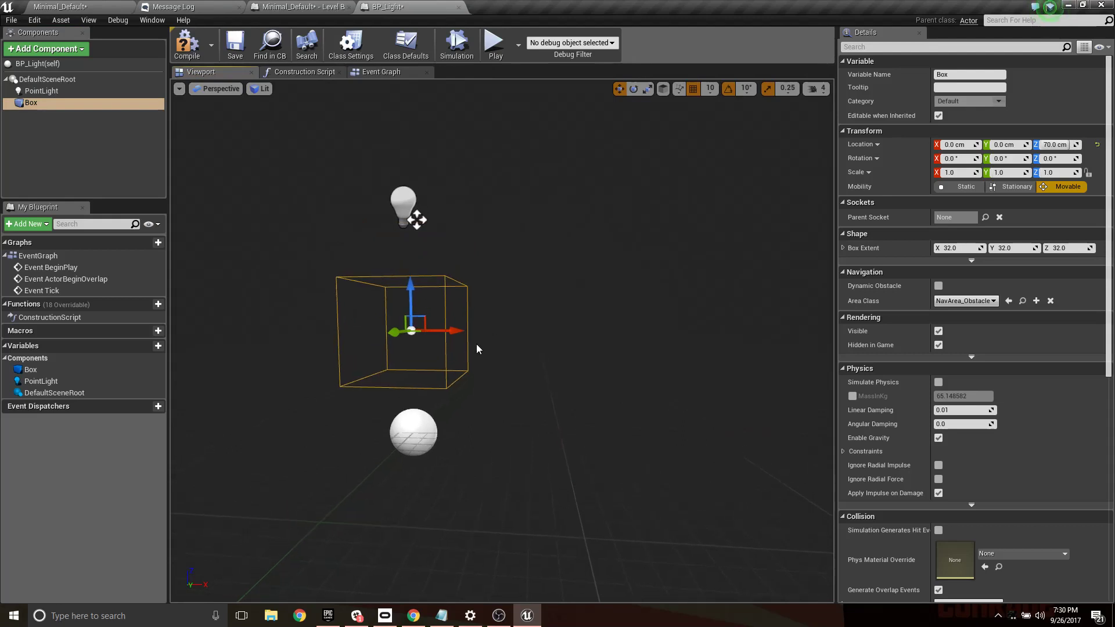
pyautogui.moveTo(412, 294)
pyautogui.mouseDown()
pyautogui.moveTo(417, 340)
pyautogui.moveTo(418, 312)
pyautogui.mouseUp()
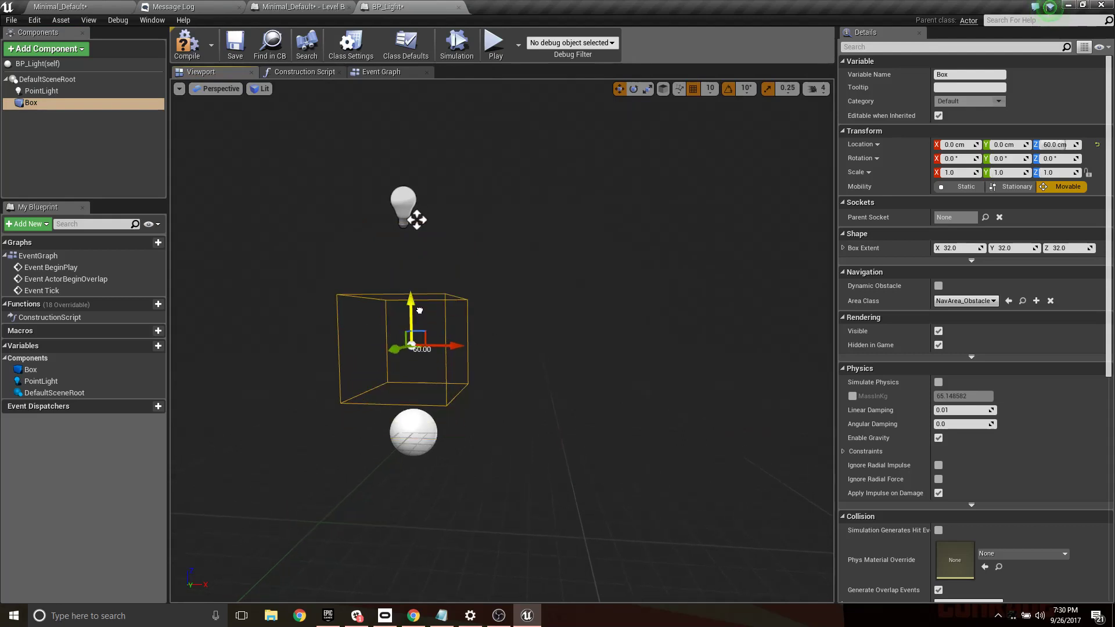
pyautogui.moveTo(425, 323)
pyautogui.mouseDown(button='right')
pyautogui.moveTo(425, 309)
pyautogui.moveTo(425, 319)
pyautogui.mouseUp(button='right')
pyautogui.moveTo(410, 268); pyautogui.dragTo(412, 308)
pyautogui.press('e')
pyautogui.moveTo(415, 307); pyautogui.dragTo(397, 406, button='right')
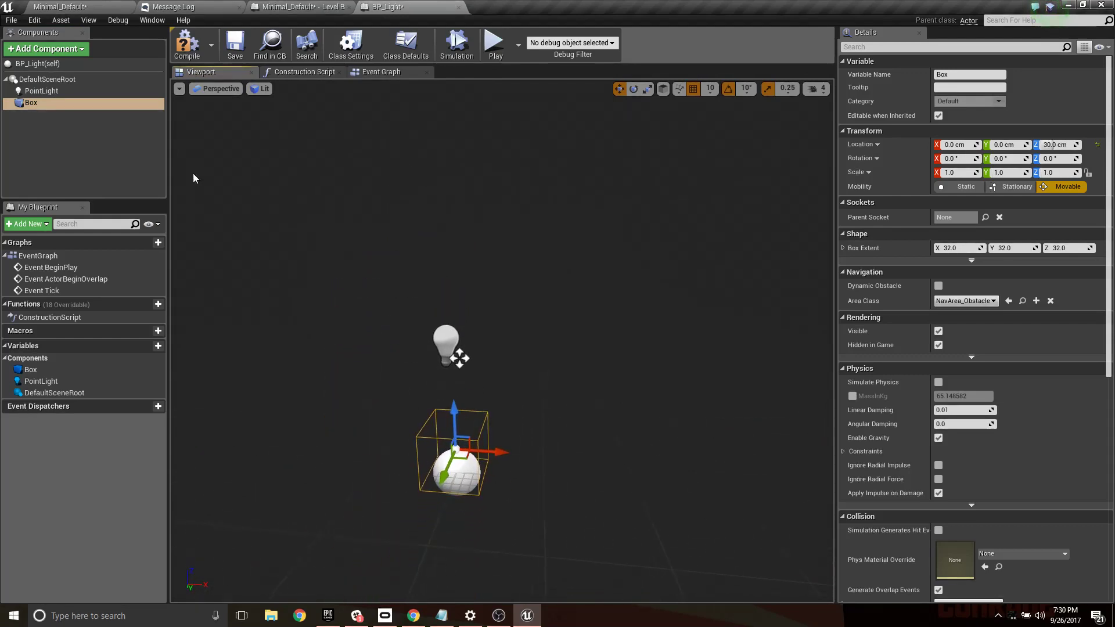
# - Add an OnComponentBeginOverlap event for the Box component to BP_Light's event graph
pyautogui.rightClick(29, 102)
pyautogui.moveTo(61, 109)
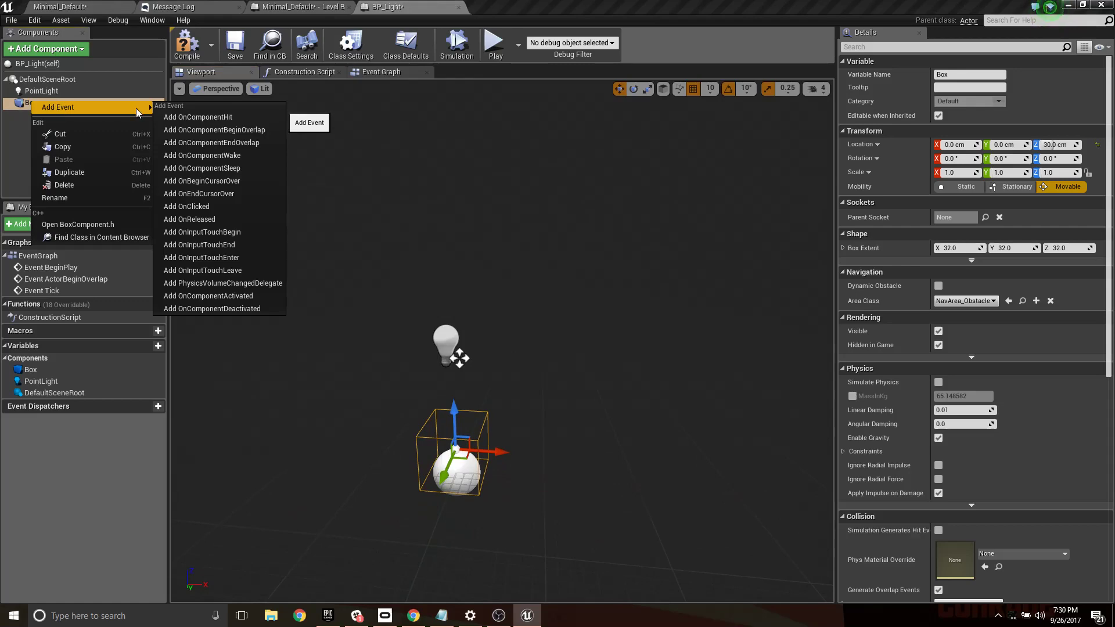
pyautogui.click(221, 129)
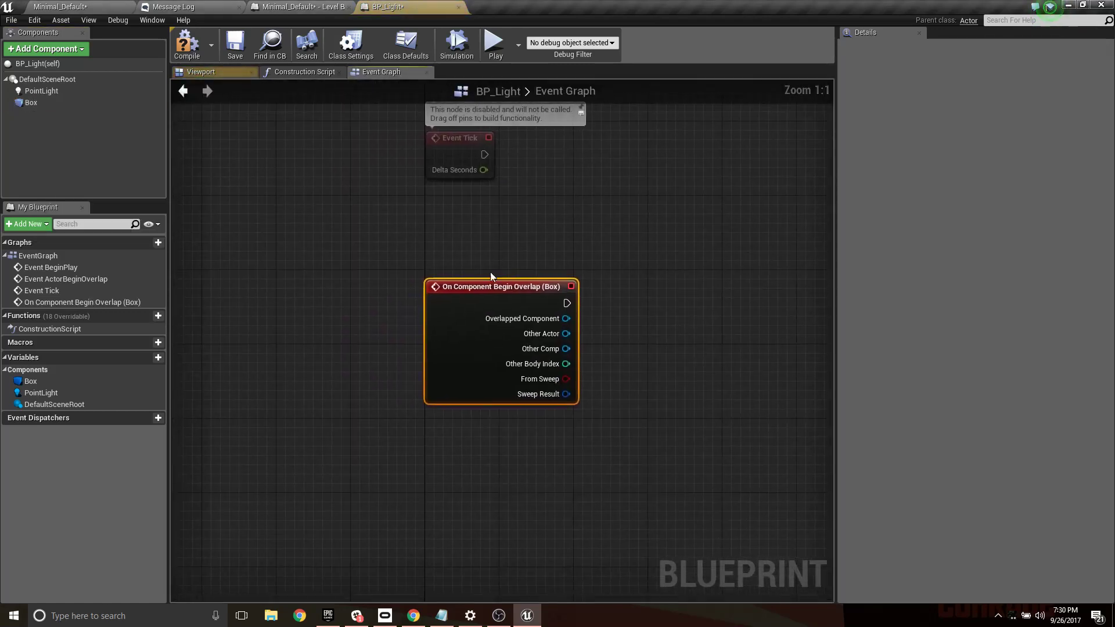
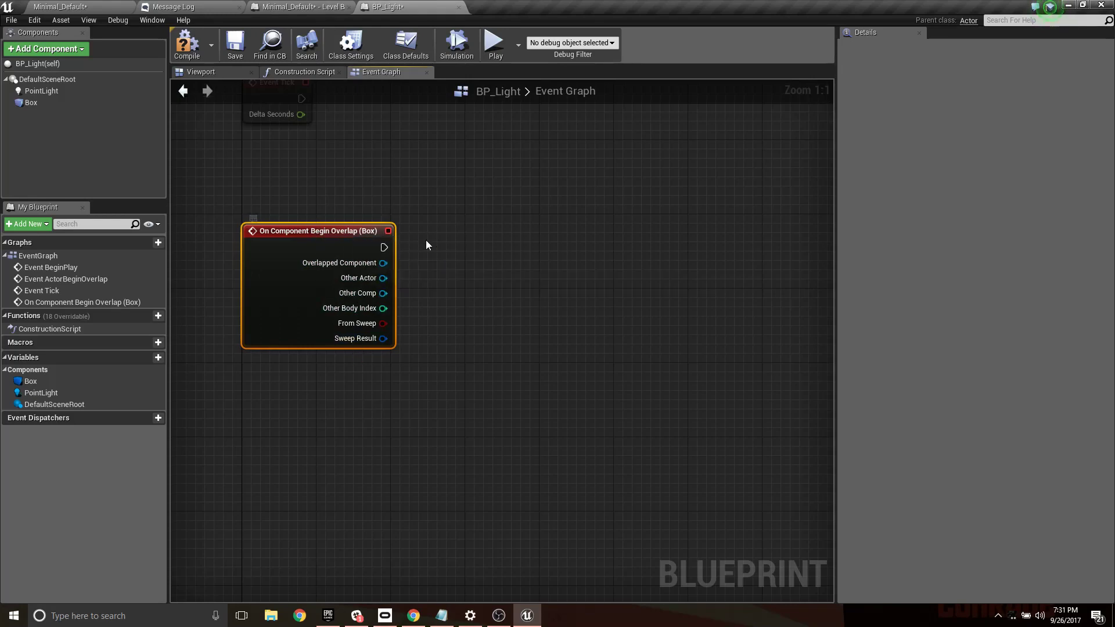
# - Place a PointLight reference in BP_Light's event graph and create a Set Light Color node from it
pyautogui.moveTo(489, 224); pyautogui.dragTo(460, 151, button='right')
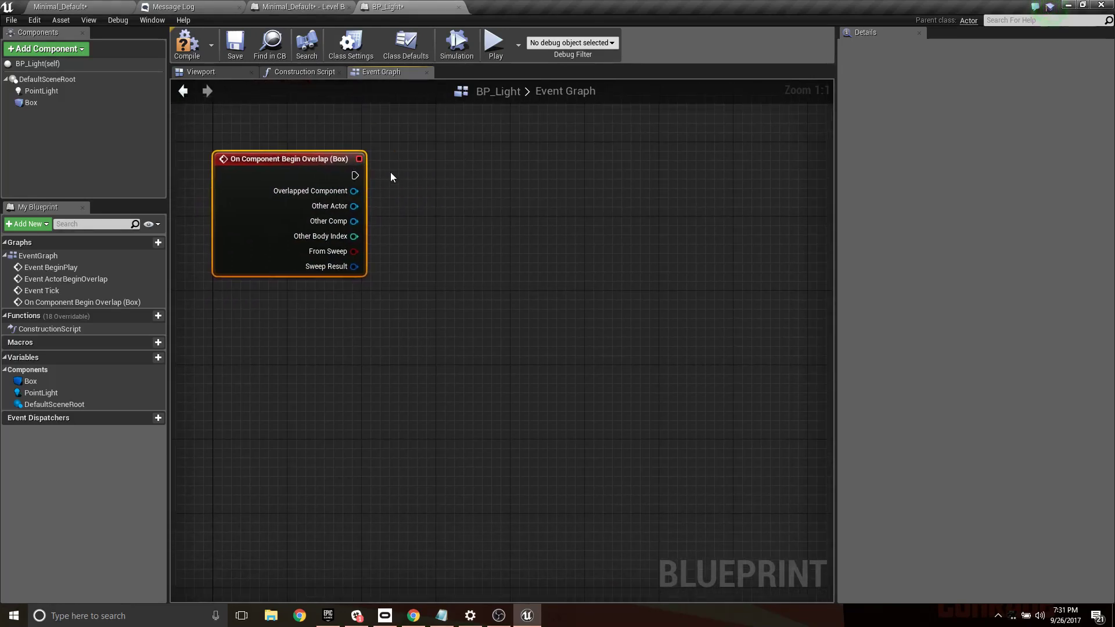
pyautogui.rightClick(450, 215)
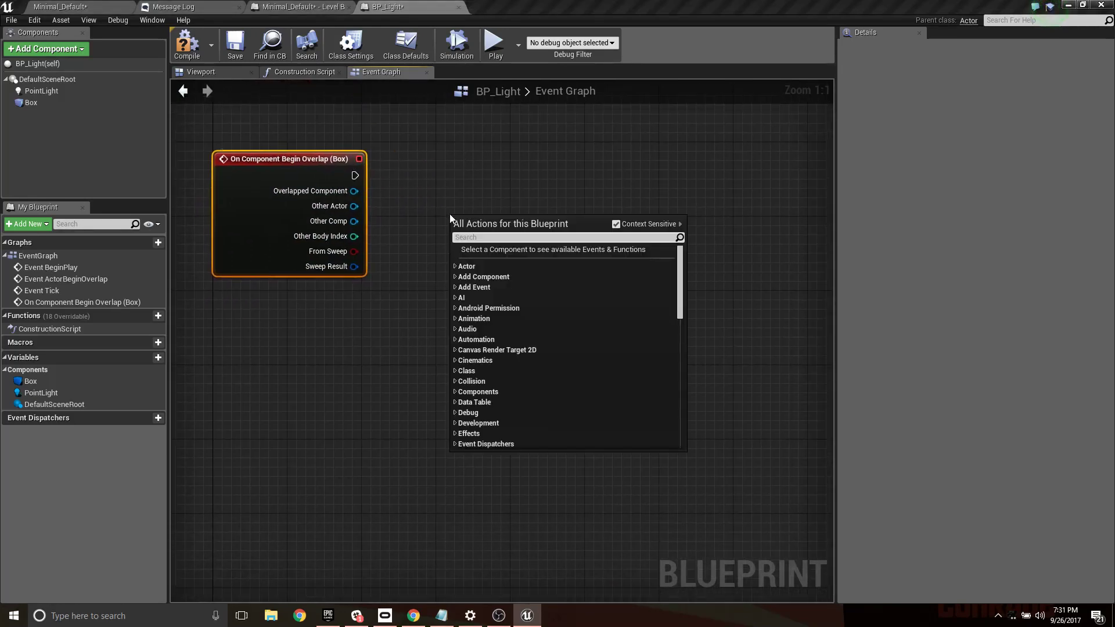
pyautogui.click(460, 127)
pyautogui.moveTo(41, 91); pyautogui.dragTo(397, 323)
pyautogui.moveTo(462, 338); pyautogui.dragTo(531, 204)
pyautogui.write('s')
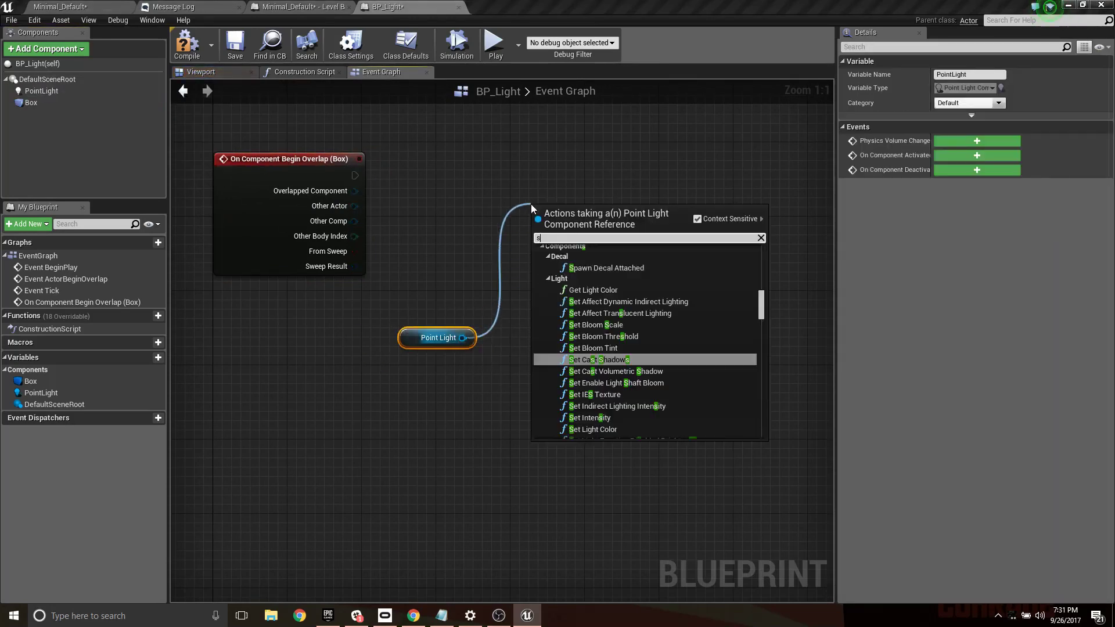
pyautogui.write('etli')
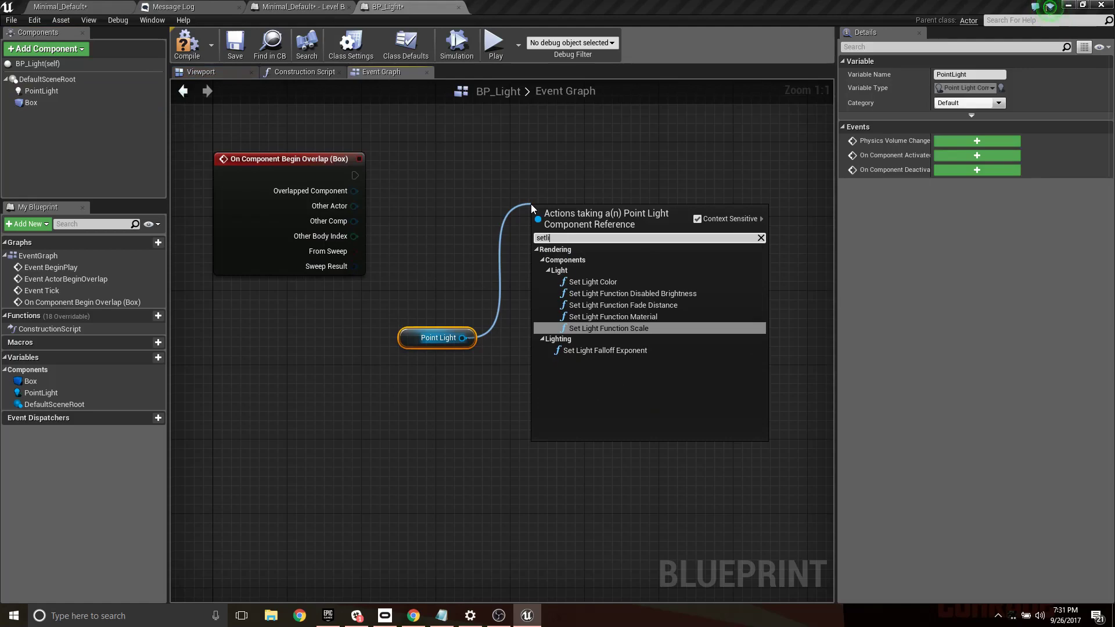
pyautogui.press('Up')
pyautogui.press('Up')
pyautogui.press('Up')
pyautogui.press('Up')
pyautogui.press('Return')
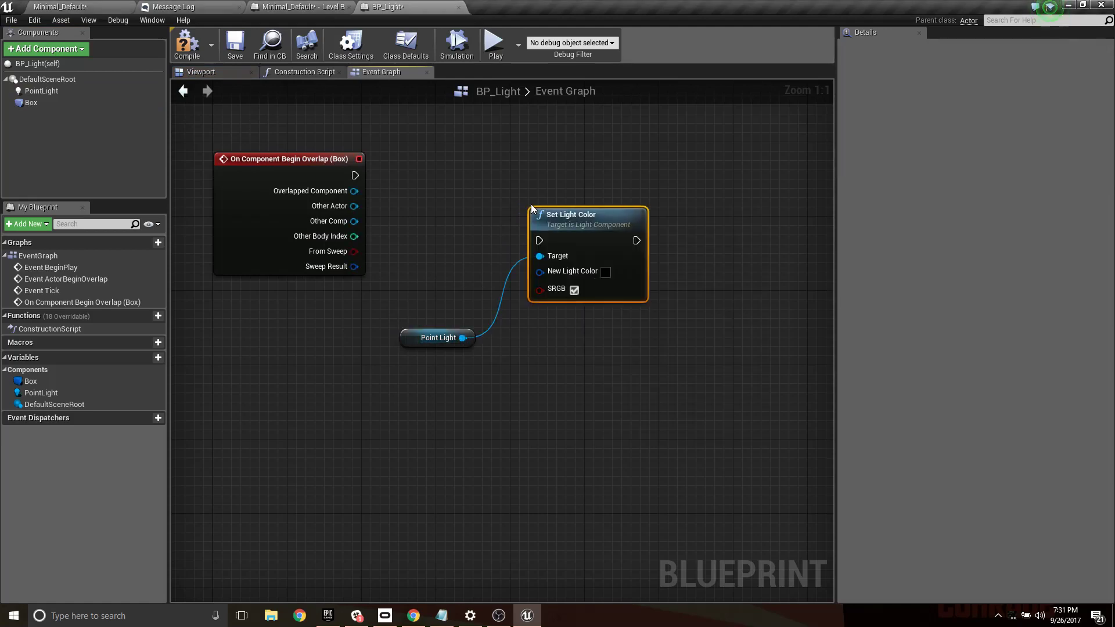
# - Connect the Box begin-overlap event's execution output to Set Light Color and place the Point Light reference between the two nodes
pyautogui.moveTo(611, 226); pyautogui.dragTo(592, 161)
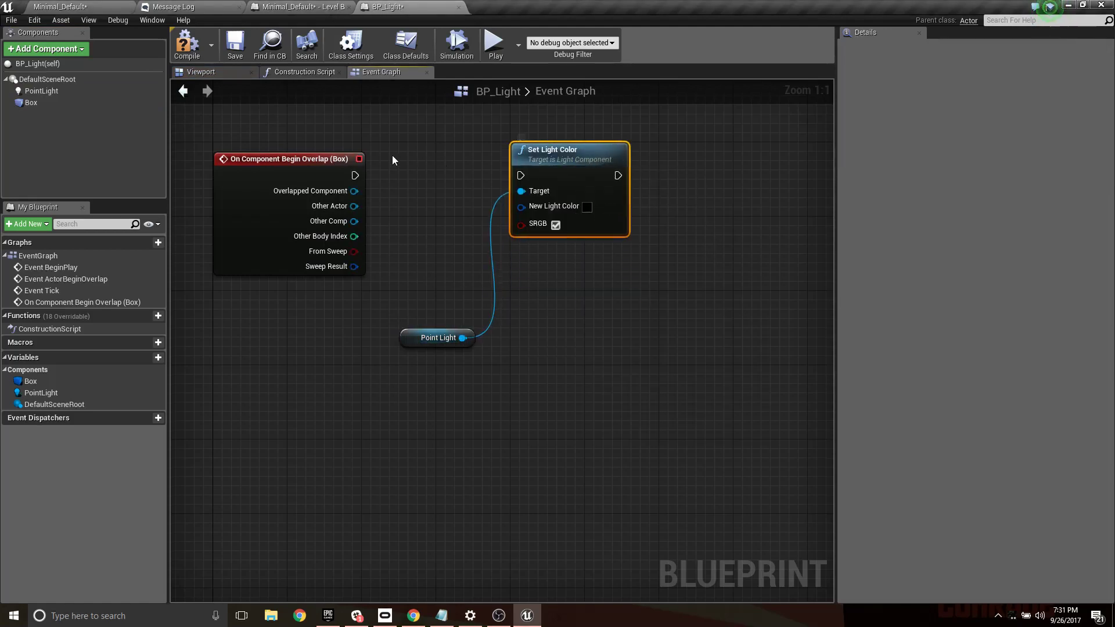
pyautogui.moveTo(354, 174); pyautogui.dragTo(520, 176)
pyautogui.click(586, 206)
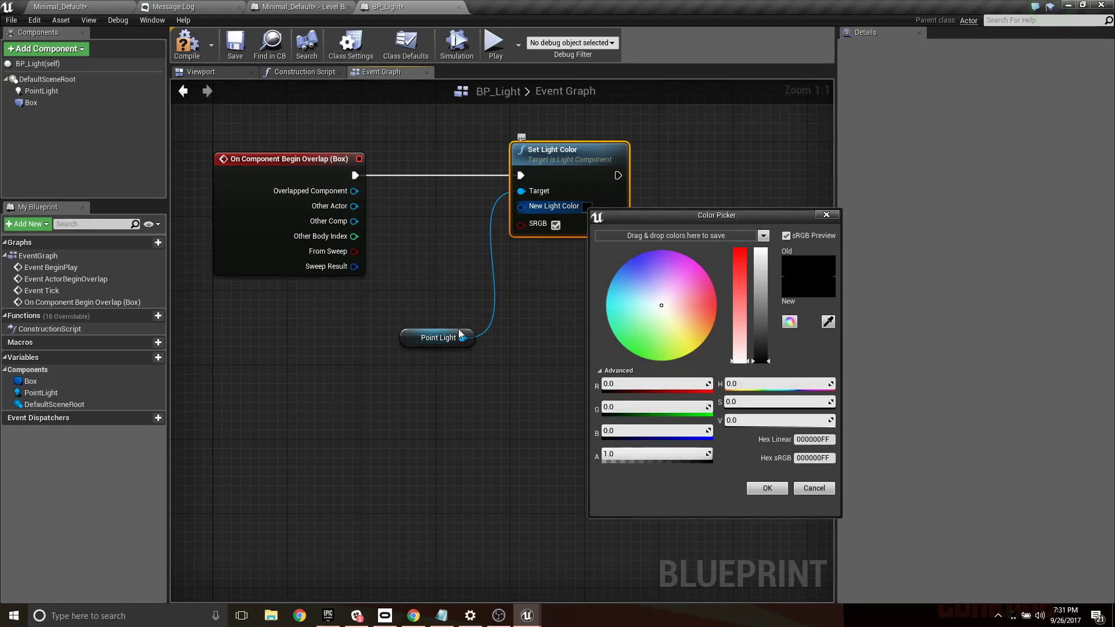
pyautogui.click(813, 488)
pyautogui.moveTo(415, 333); pyautogui.dragTo(401, 188)
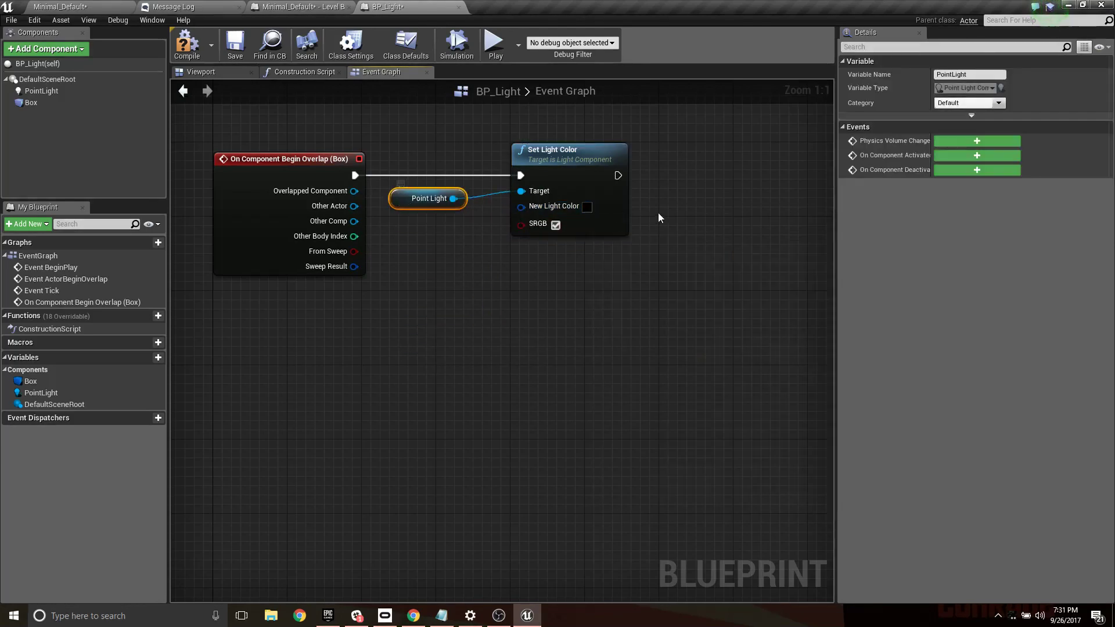
# - Split Set Light Color's New Light Color pin into separate channels and recombine it into a single color input
pyautogui.rightClick(555, 206)
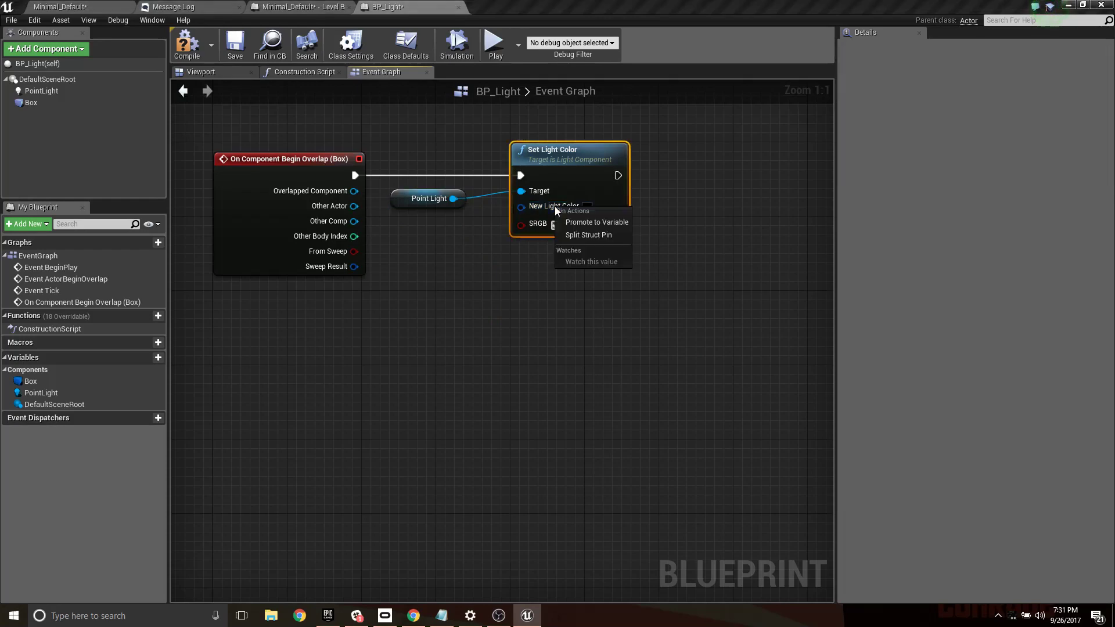
pyautogui.click(597, 236)
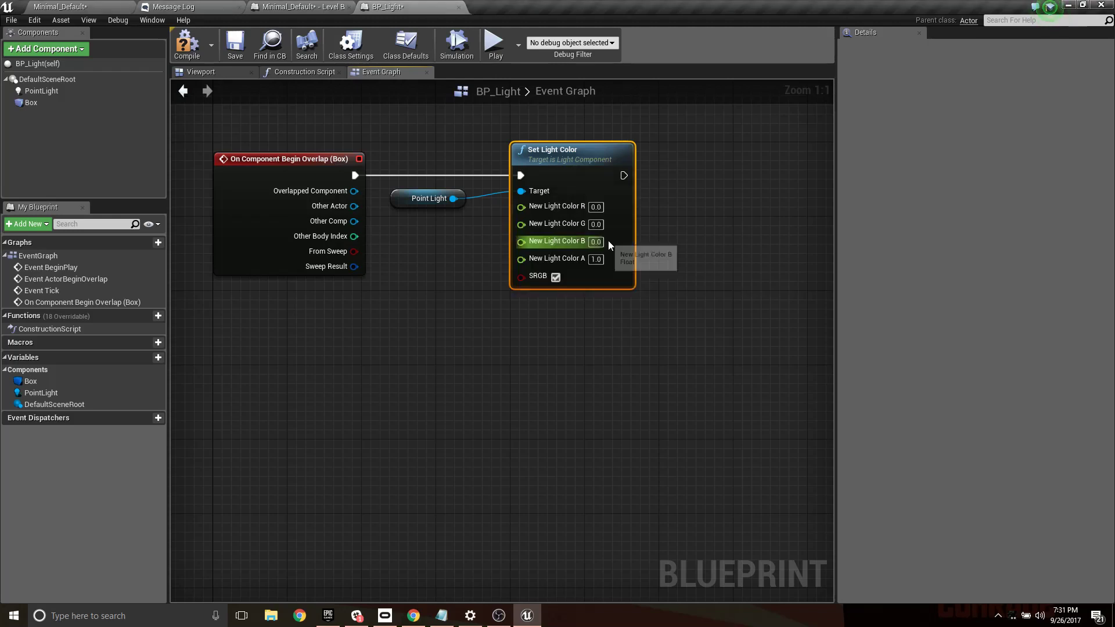
pyautogui.moveTo(616, 156); pyautogui.dragTo(643, 165)
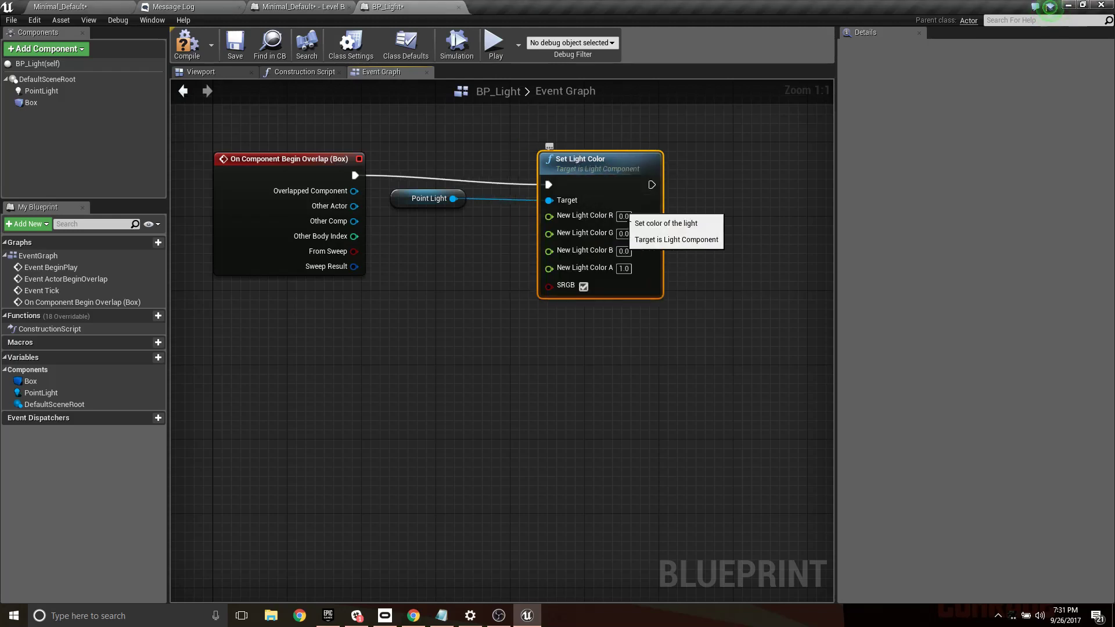
pyautogui.rightClick(597, 235)
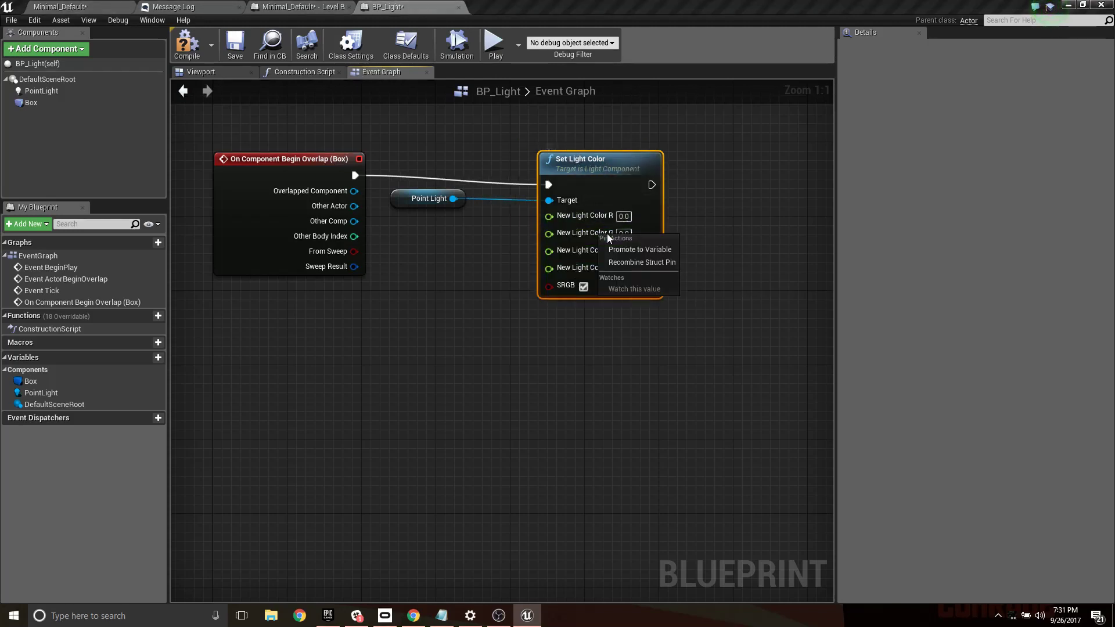
pyautogui.click(654, 263)
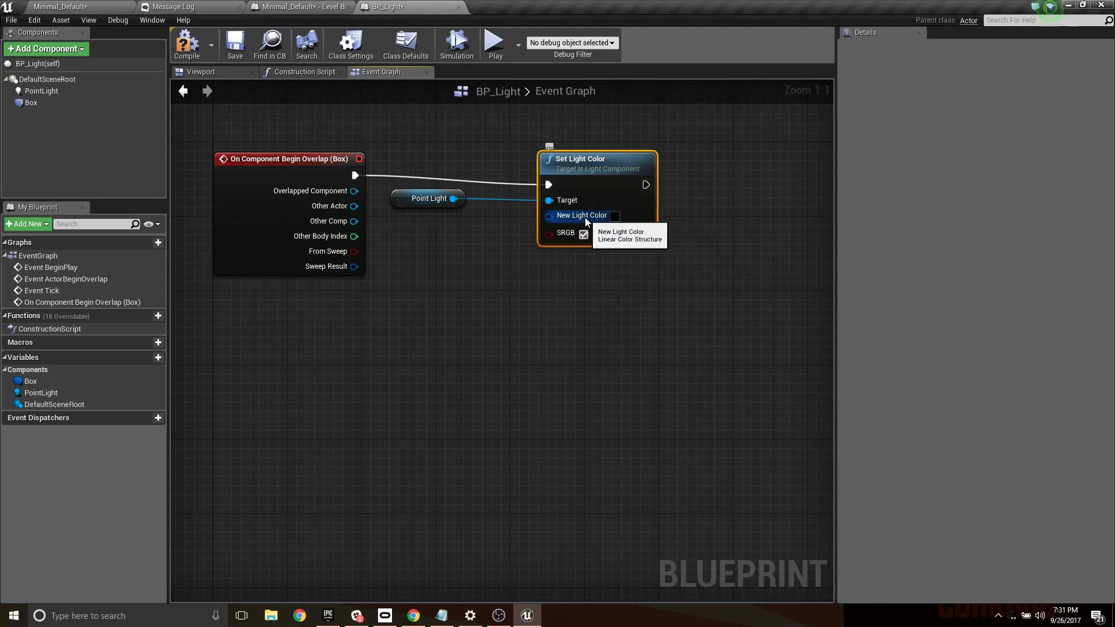
pyautogui.click(614, 216)
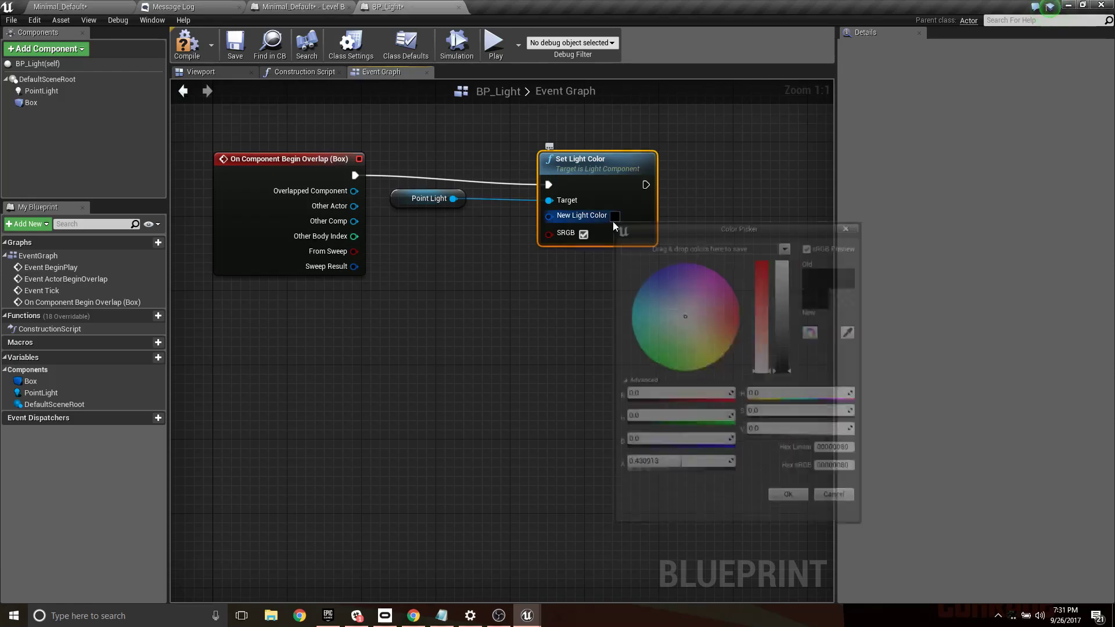
pyautogui.click(851, 229)
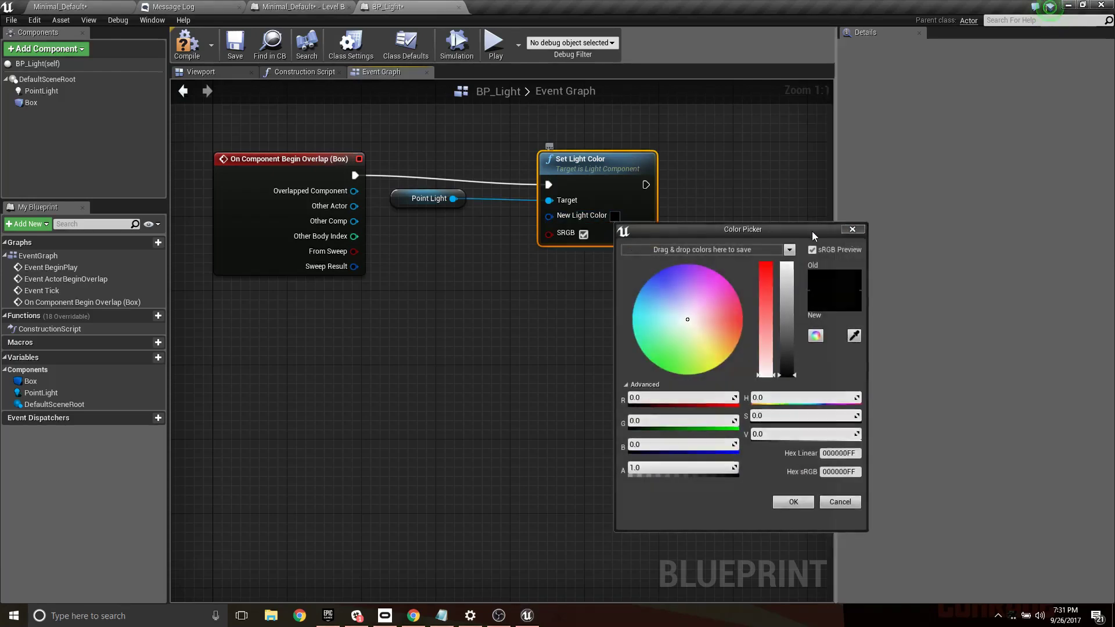
# - Split the New Light Color pin into separate channels and add a Random Float in Range node with Max set to 1
pyautogui.rightClick(591, 218)
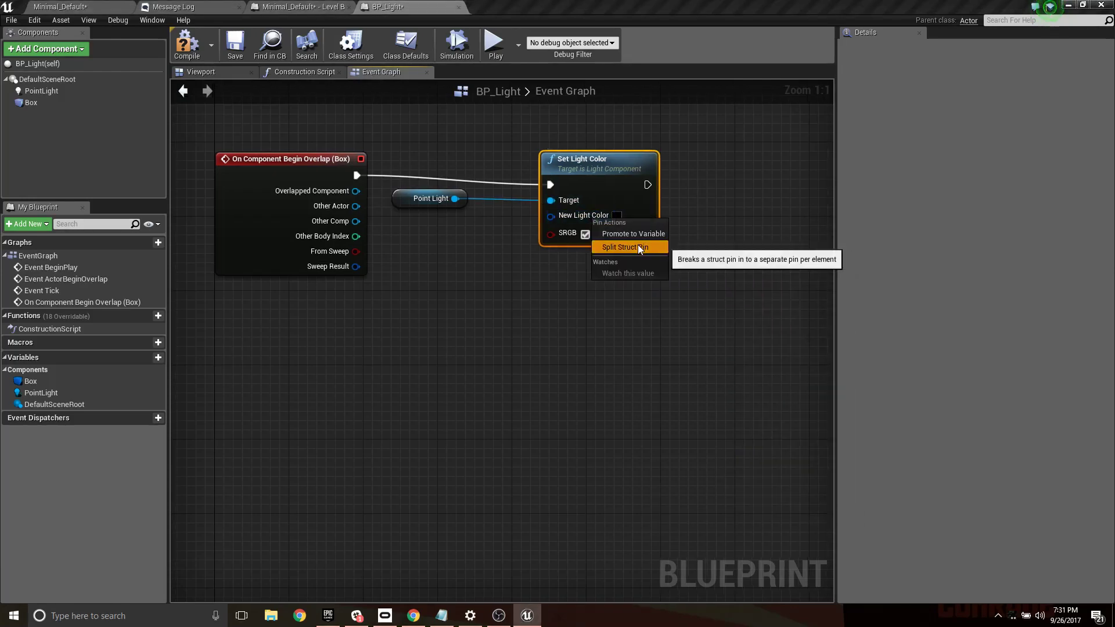
pyautogui.click(639, 247)
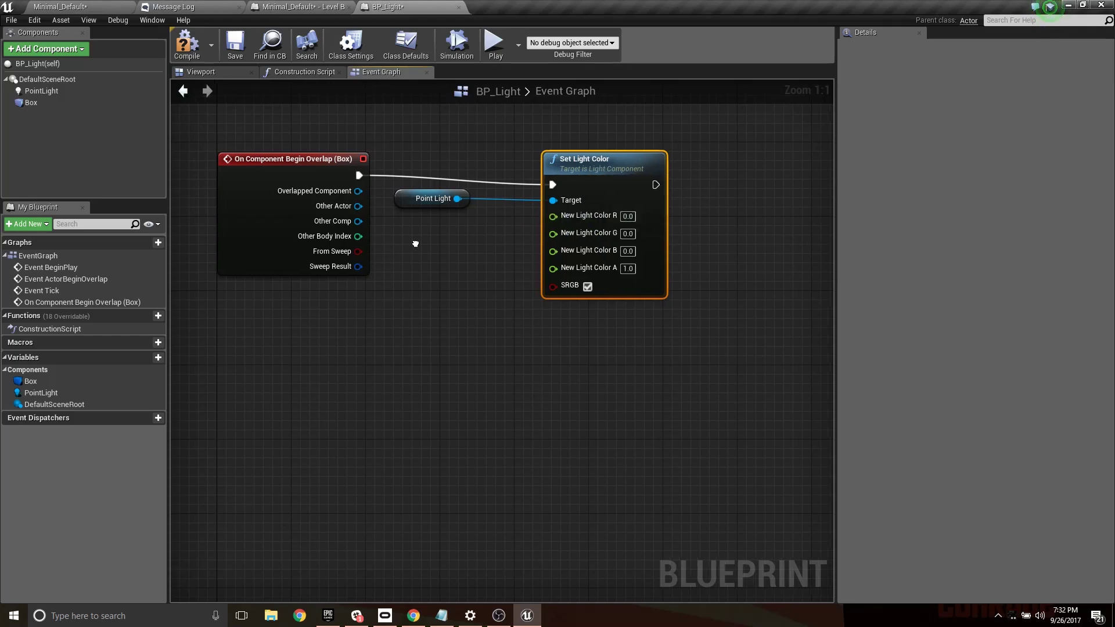
pyautogui.rightClick(413, 248)
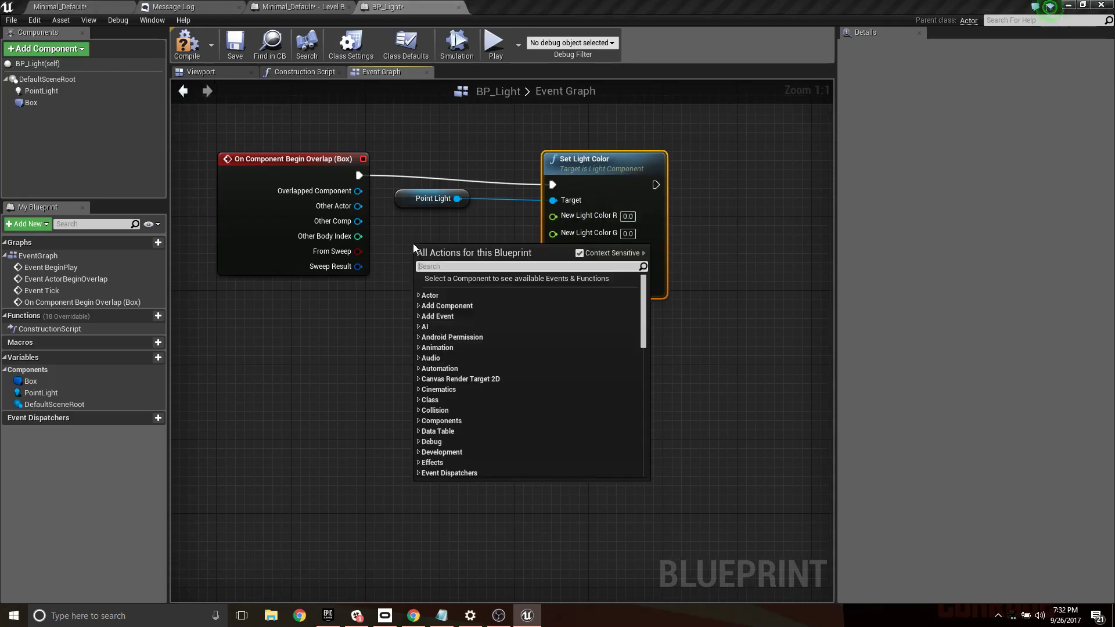
pyautogui.write('random')
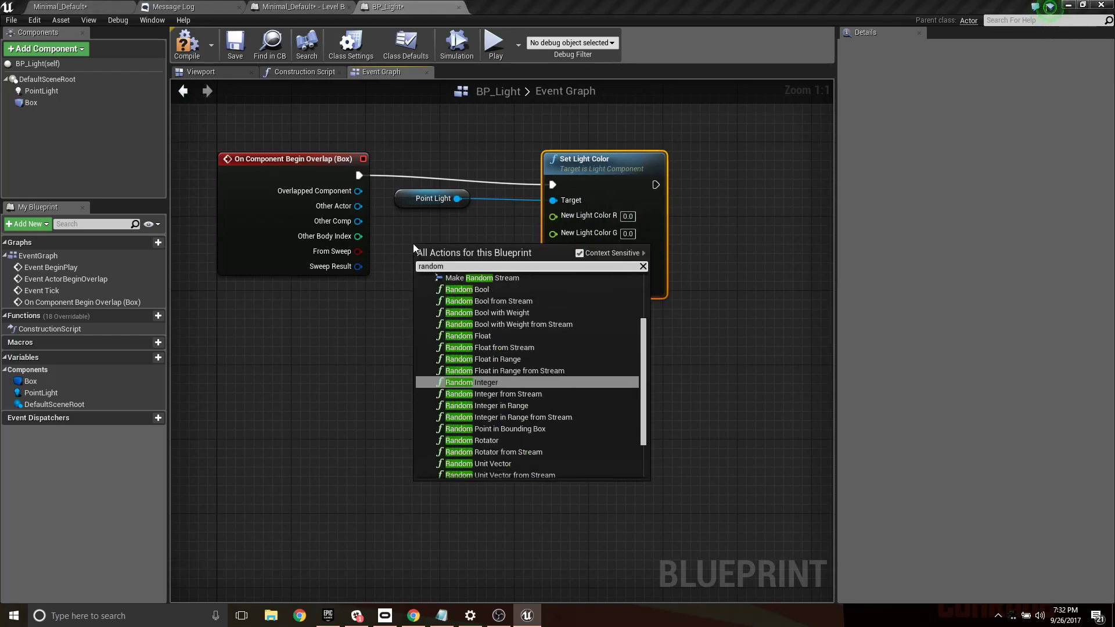
pyautogui.write('floa')
pyautogui.press('Up')
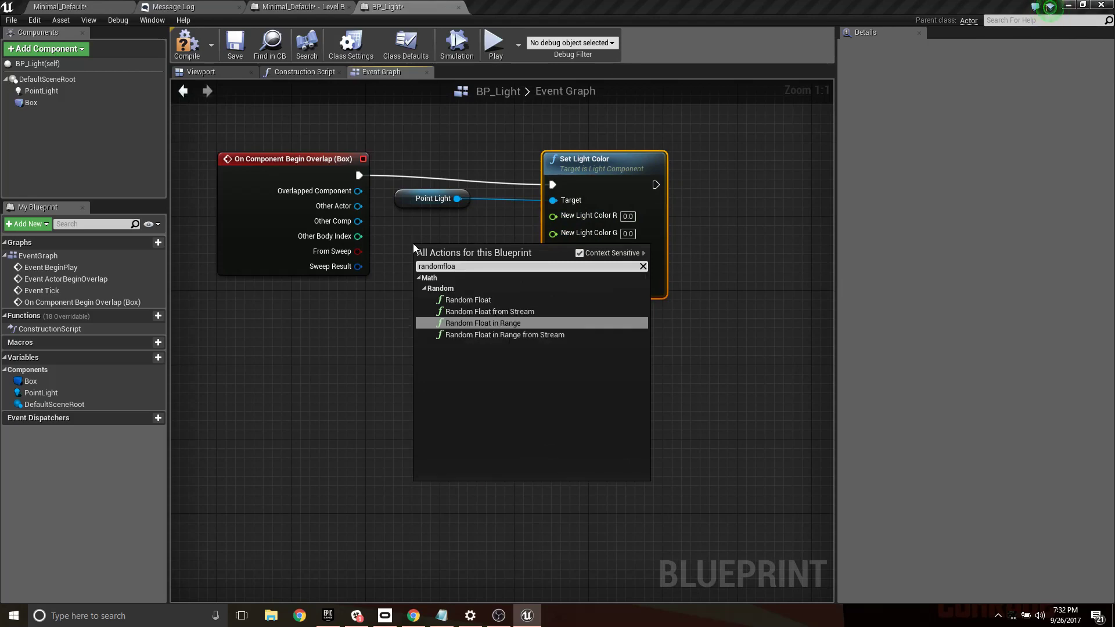
pyautogui.press('Return')
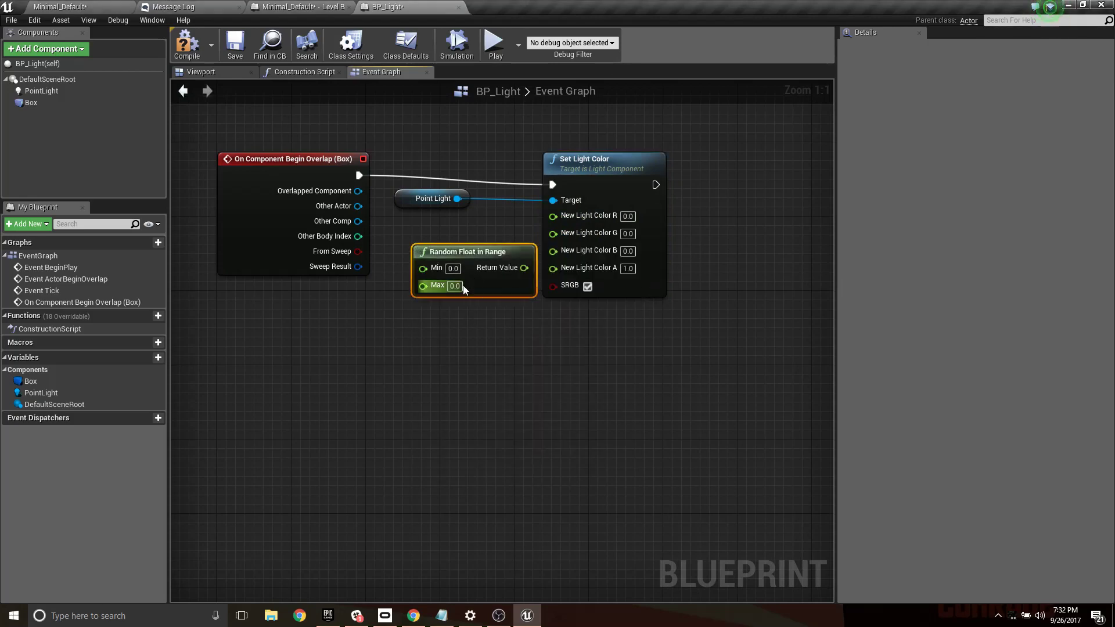
pyautogui.write('1')
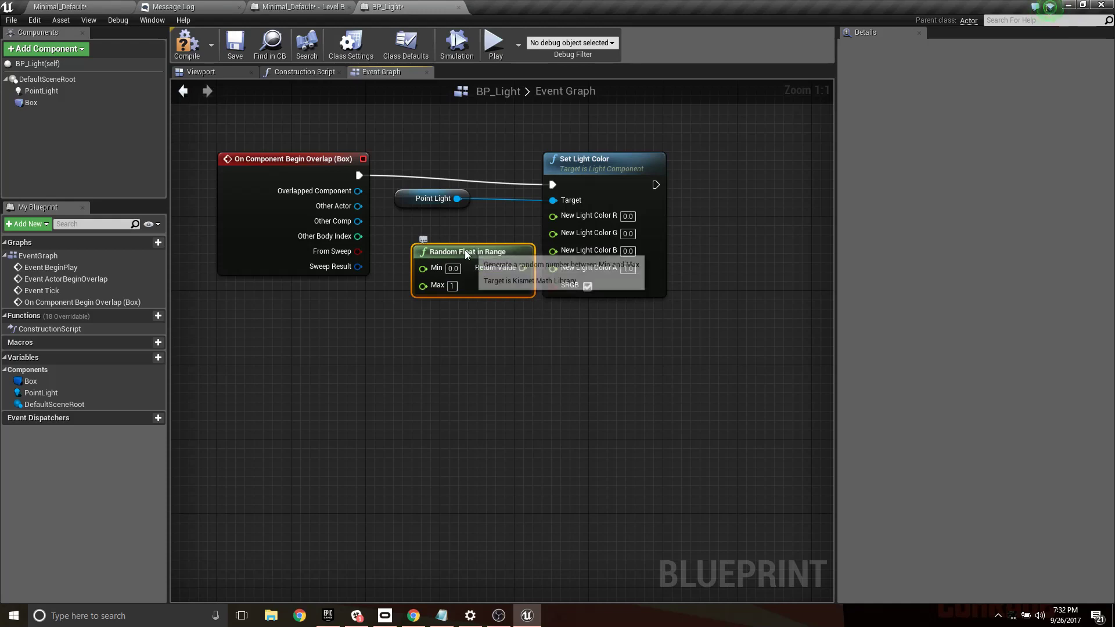
# - Move Random Float in Range below the Point Light reference and connect its Return Value to New Light Color R
pyautogui.moveTo(464, 251); pyautogui.dragTo(582, 210)
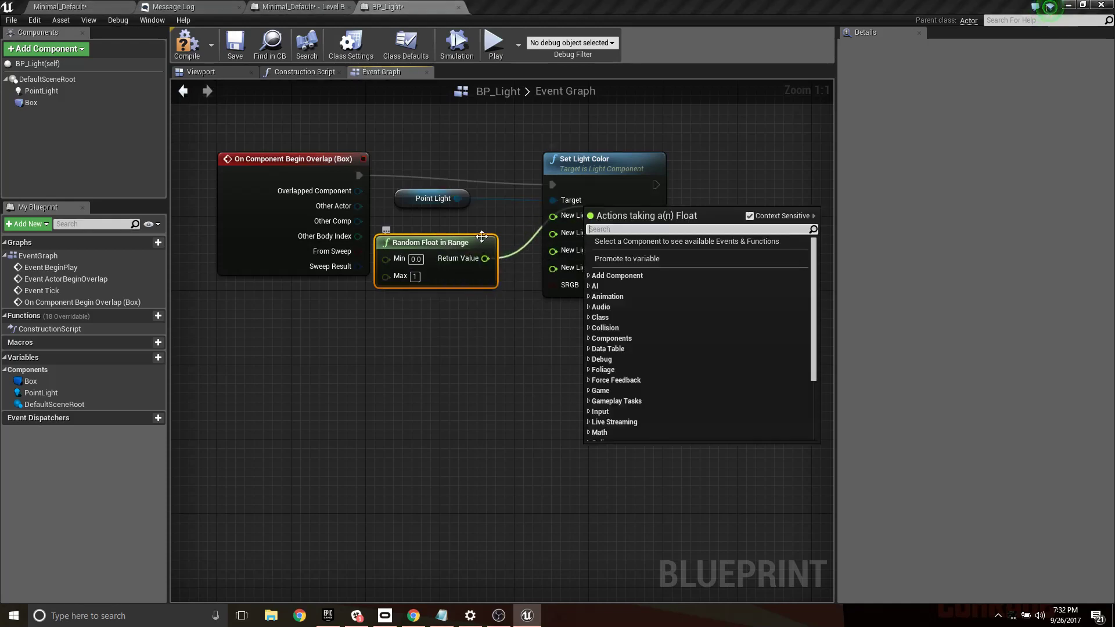
pyautogui.click(466, 229)
pyautogui.moveTo(484, 258); pyautogui.dragTo(552, 215)
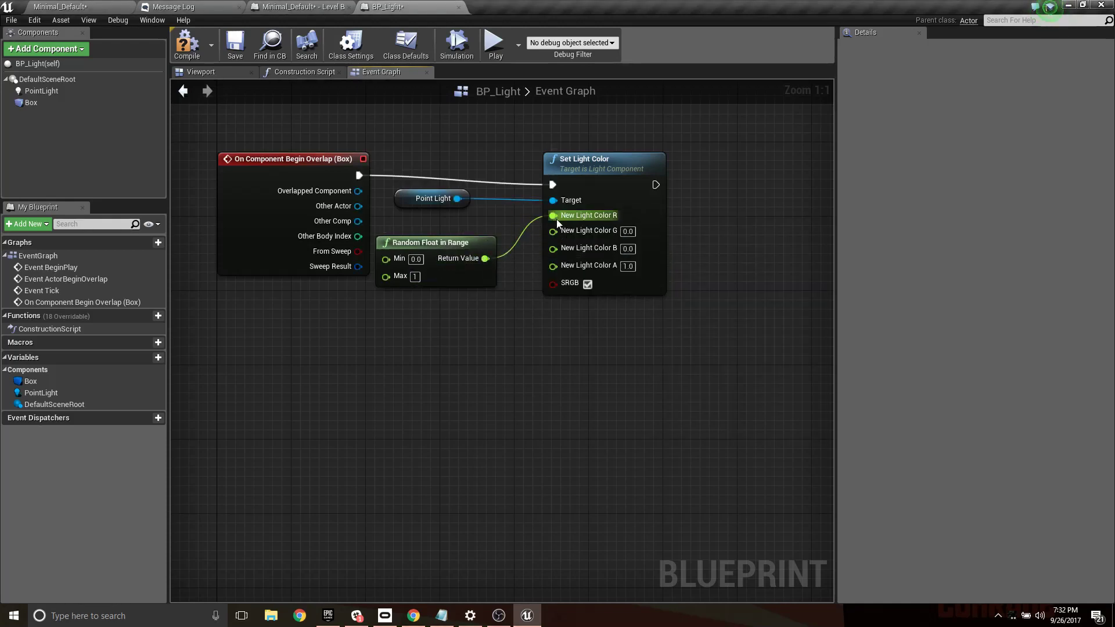
# - Duplicate the Random Float in Range node twice, connect the copies to New Light Color G and B, and compile the blueprint
pyautogui.click(456, 243)
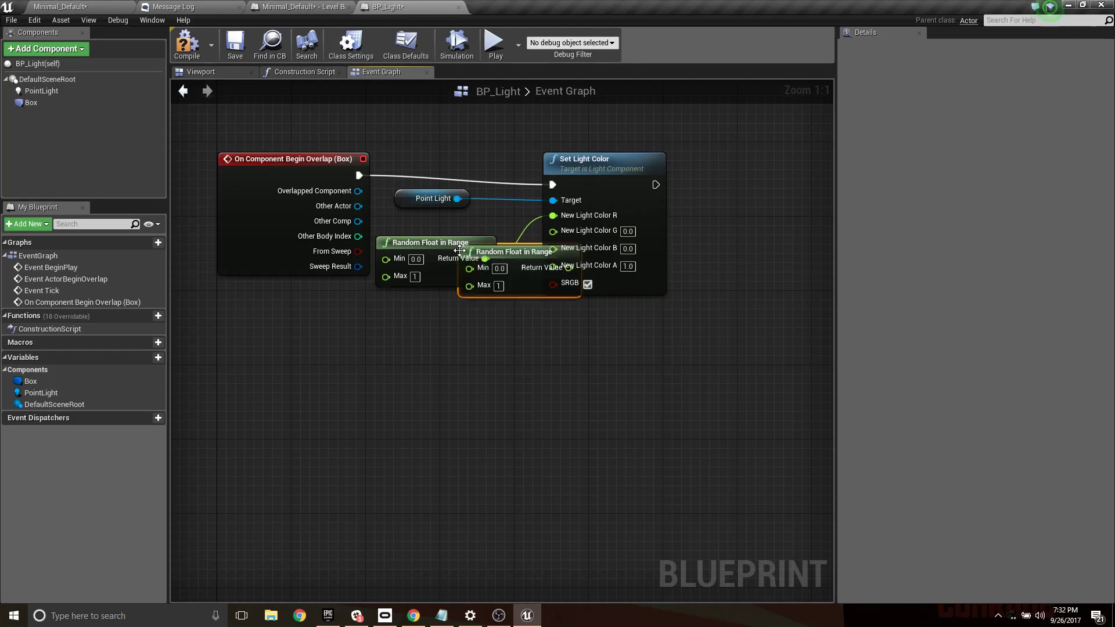
pyautogui.hotkey('ctrl', 'c')
pyautogui.hotkey('ctrl', 'v')
pyautogui.moveTo(485, 314); pyautogui.dragTo(567, 230)
pyautogui.hotkey('ctrl', 'v')
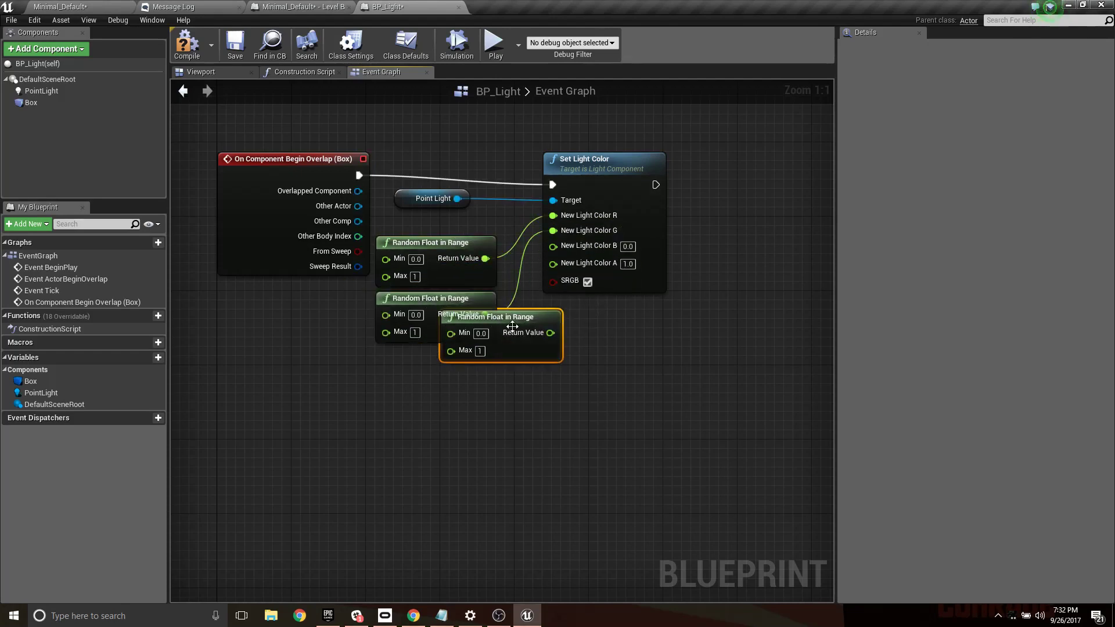
pyautogui.moveTo(520, 318); pyautogui.dragTo(555, 247)
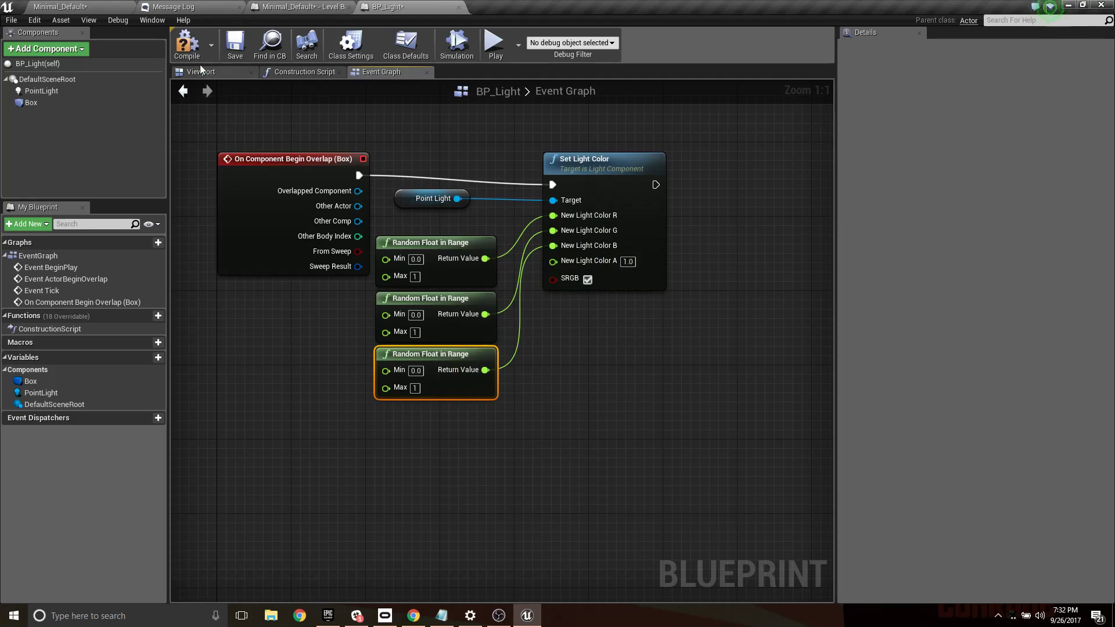
pyautogui.click(187, 44)
# - Set the Box component's X and Y scale to 2.0, compile BP_Light and return to the Minimal_Default level
pyautogui.click(92, 5)
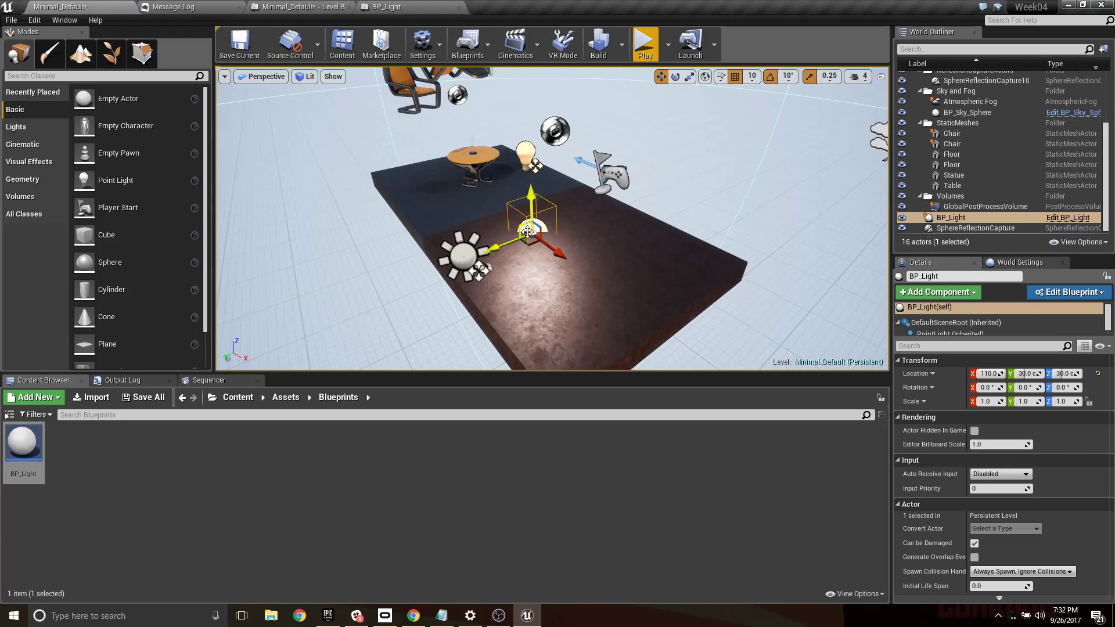
pyautogui.click(305, 7)
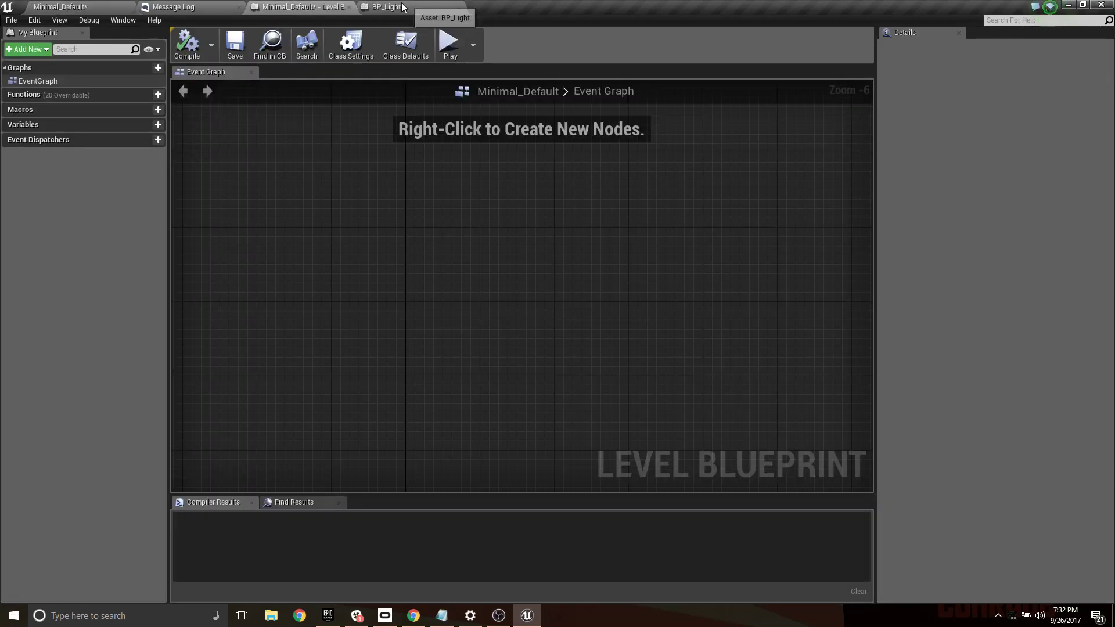
pyautogui.click(390, 6)
pyautogui.click(74, 91)
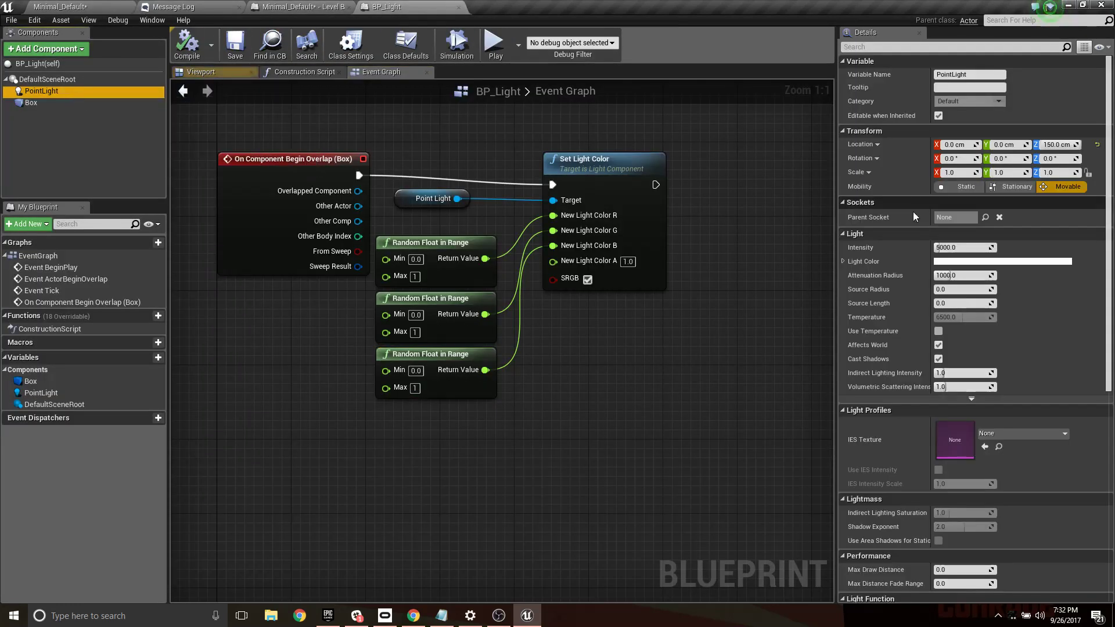
pyautogui.click(31, 102)
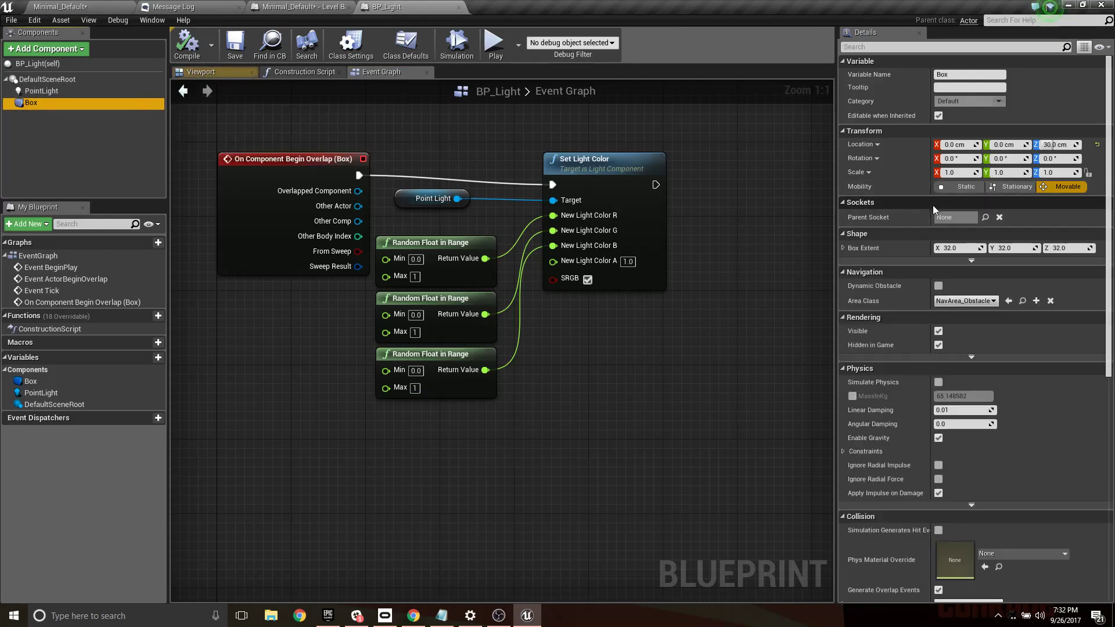
pyautogui.click(951, 173)
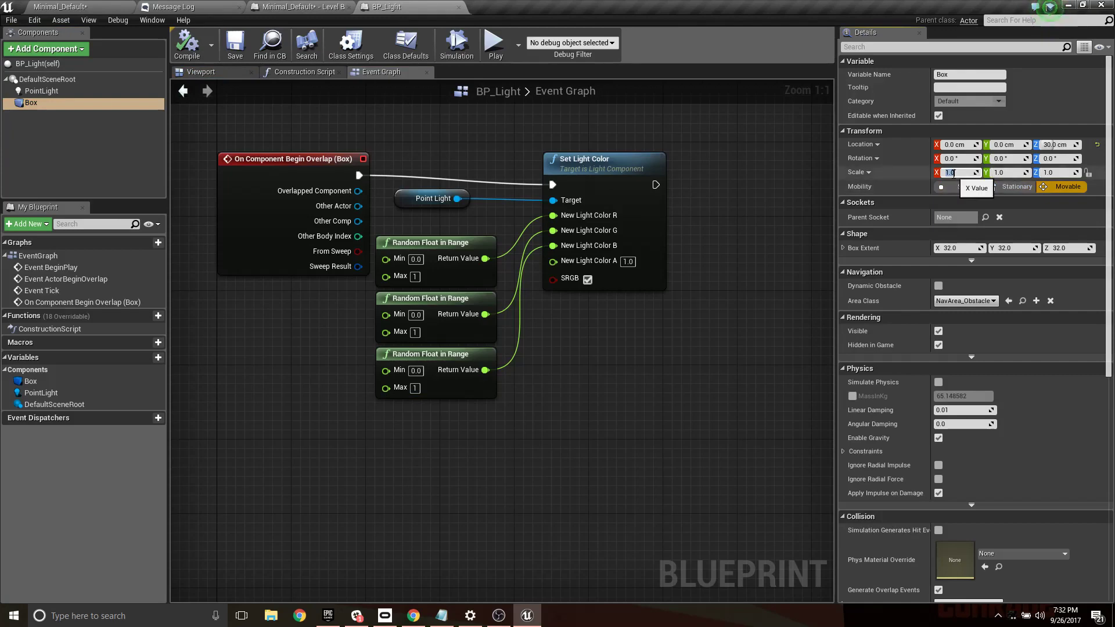
pyautogui.write('2')
pyautogui.press('Tab')
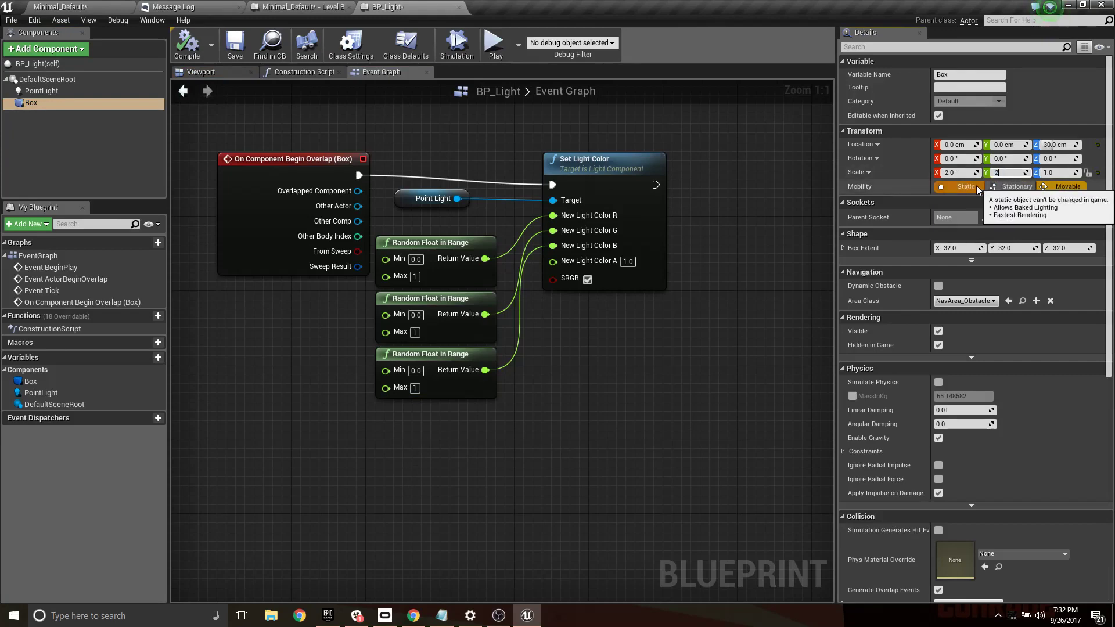
pyautogui.write('2')
pyautogui.press('Return')
pyautogui.click(193, 49)
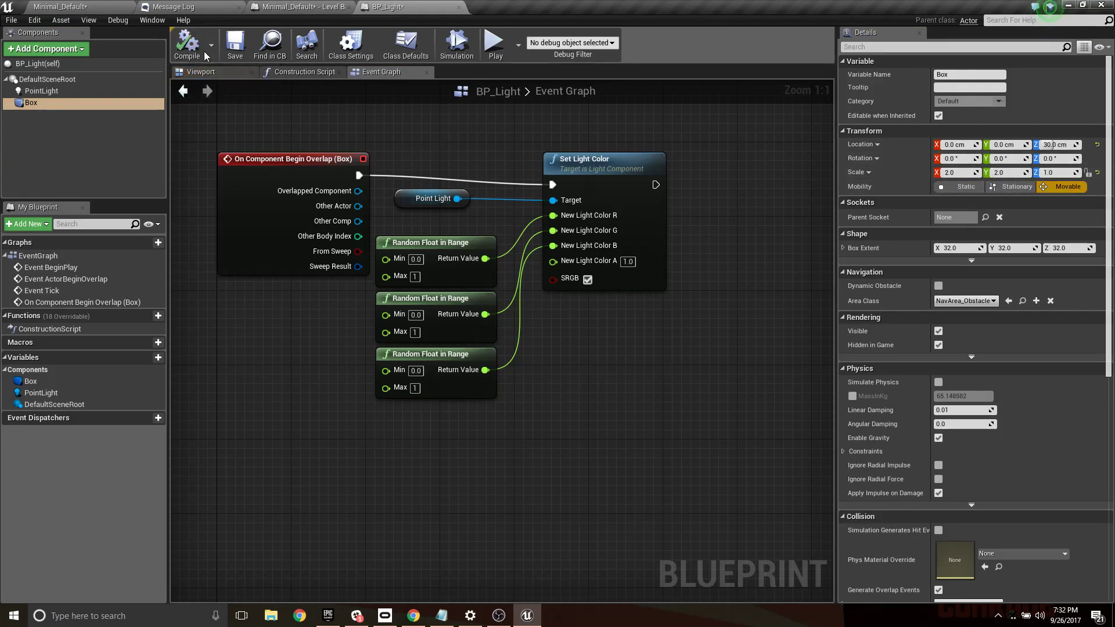
pyautogui.click(82, 5)
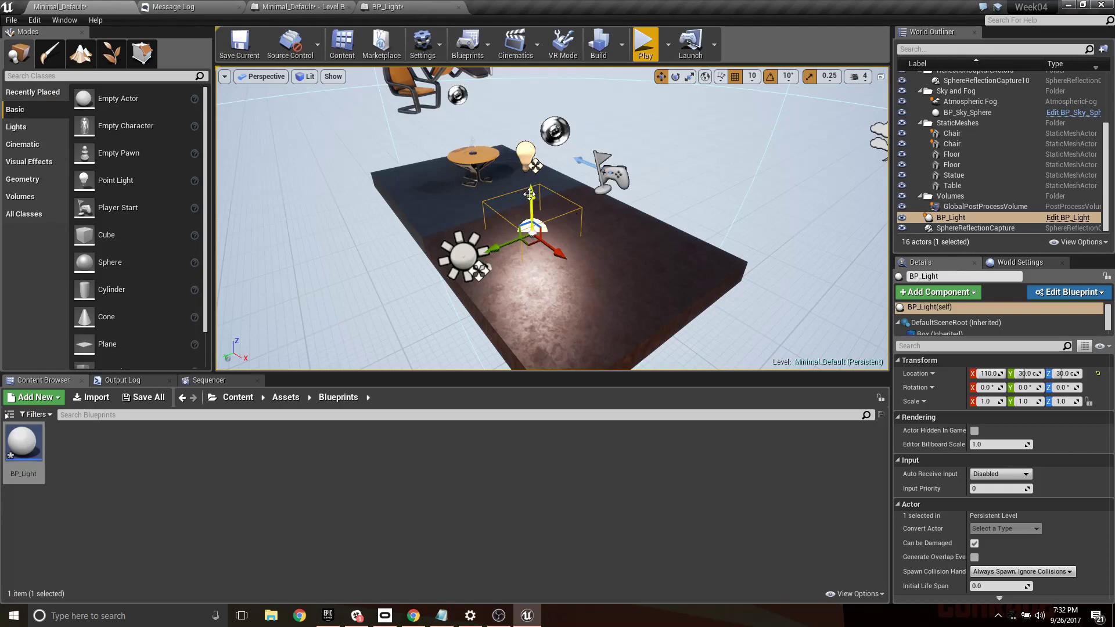
# - Raise BP_Light to a Z location of 40 and play-test its color change in the level
pyautogui.moveTo(529, 194); pyautogui.dragTo(526, 189)
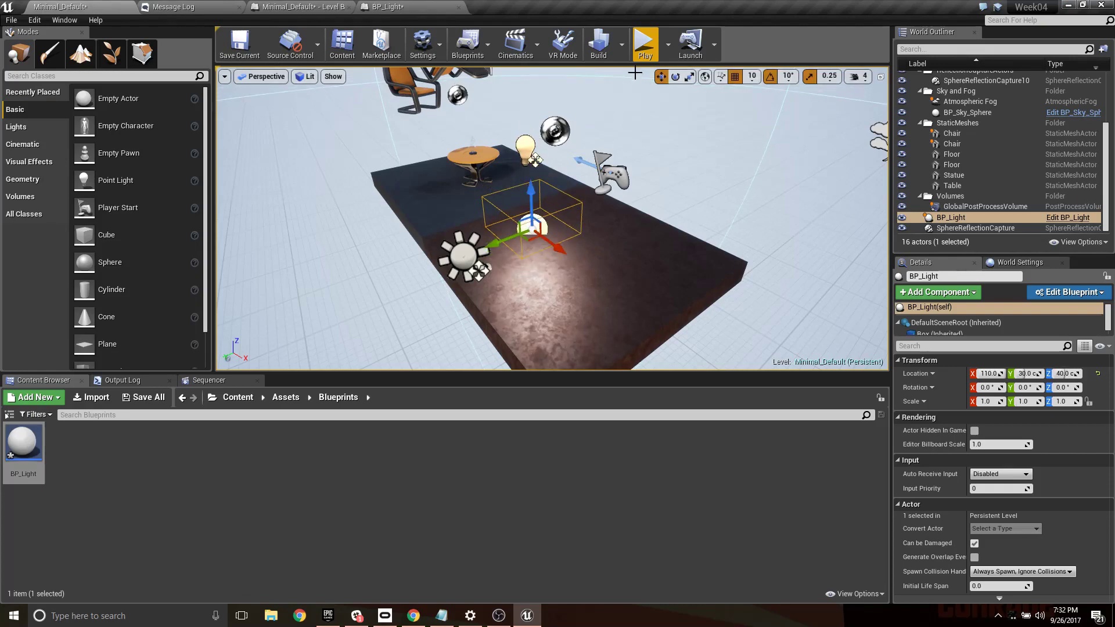
pyautogui.click(644, 43)
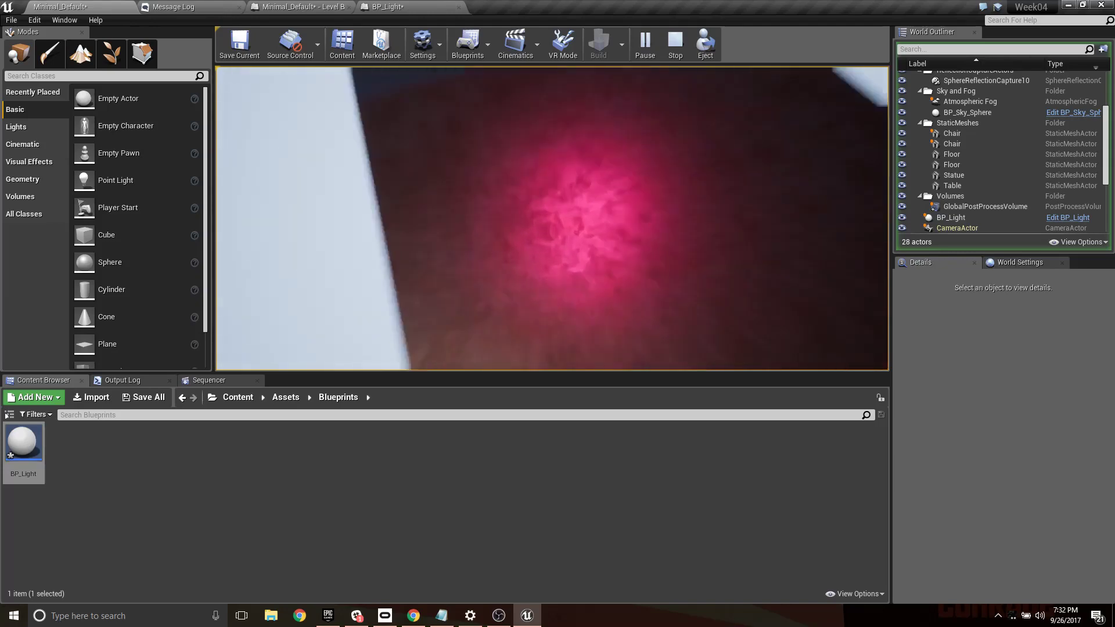
pyautogui.press('Escape')
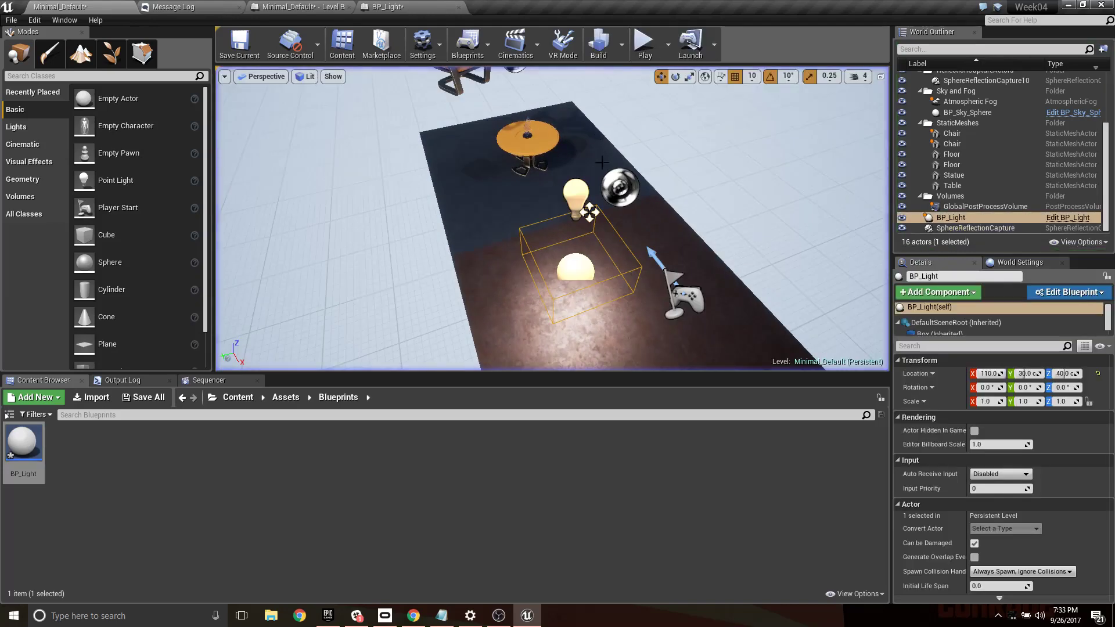
# - Reposition BP_Light near the table and place five more BP_Light instances in two rows along the floor
pyautogui.moveTo(528, 291); pyautogui.dragTo(537, 327, button='right')
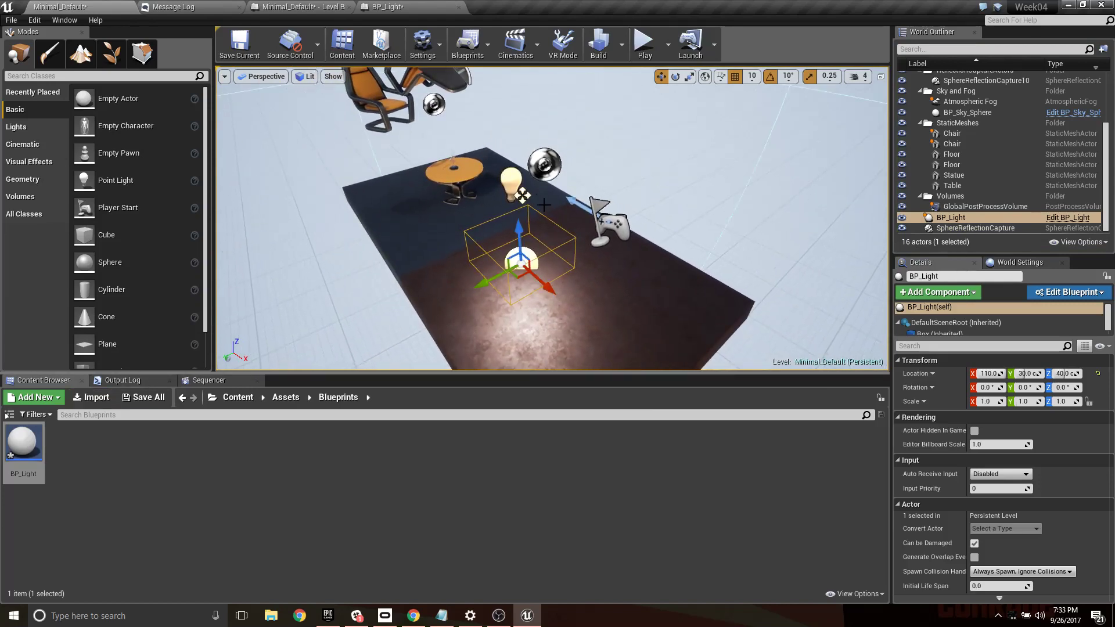
pyautogui.moveTo(519, 274); pyautogui.dragTo(407, 237)
pyautogui.moveTo(24, 442); pyautogui.dragTo(462, 274)
pyautogui.moveTo(23, 442); pyautogui.dragTo(481, 264)
pyautogui.moveTo(433, 293); pyautogui.dragTo(500, 252)
pyautogui.moveTo(575, 265); pyautogui.dragTo(555, 245)
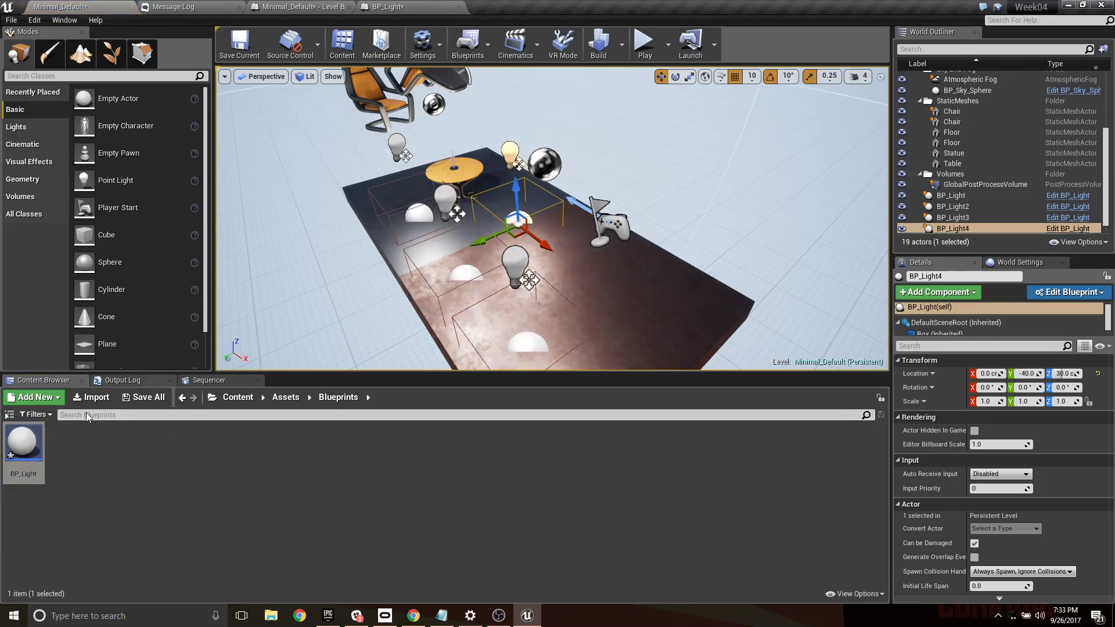
pyautogui.moveTo(23, 443); pyautogui.dragTo(584, 261)
pyautogui.moveTo(23, 442); pyautogui.dragTo(658, 348)
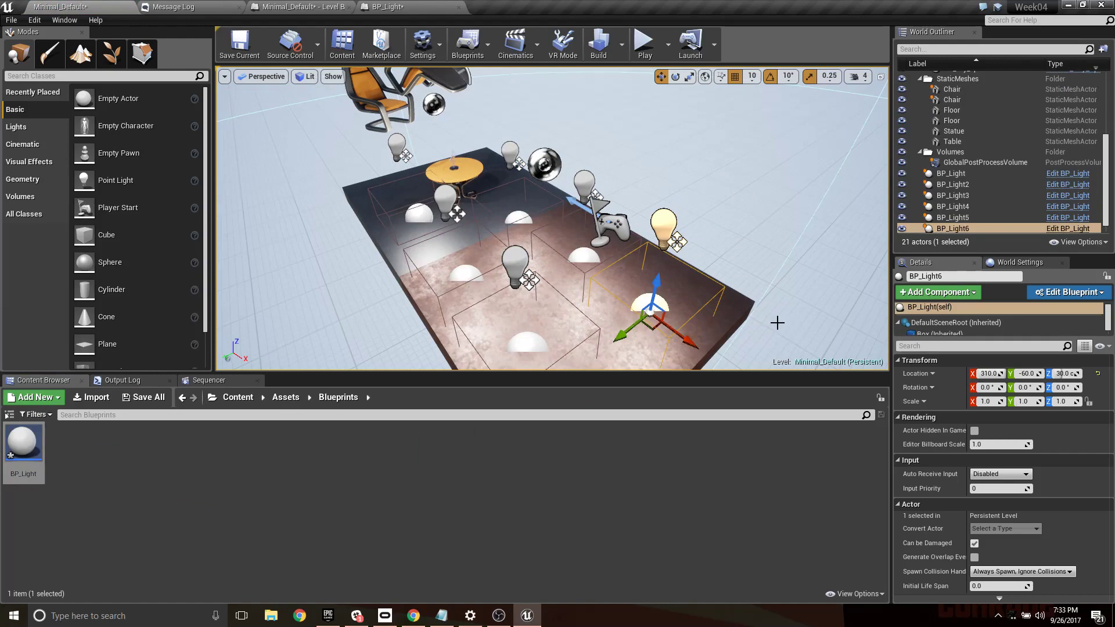
# - Play-test the level by flying back and forth through all six BP_Light triggers to check their random colors
pyautogui.click(644, 43)
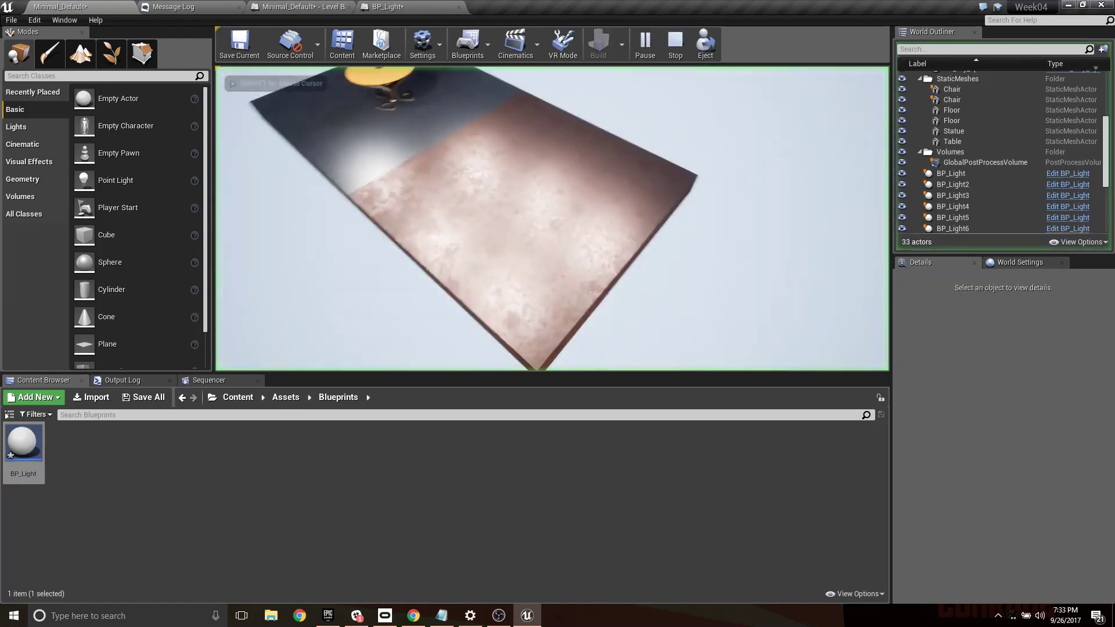
pyautogui.press('w')
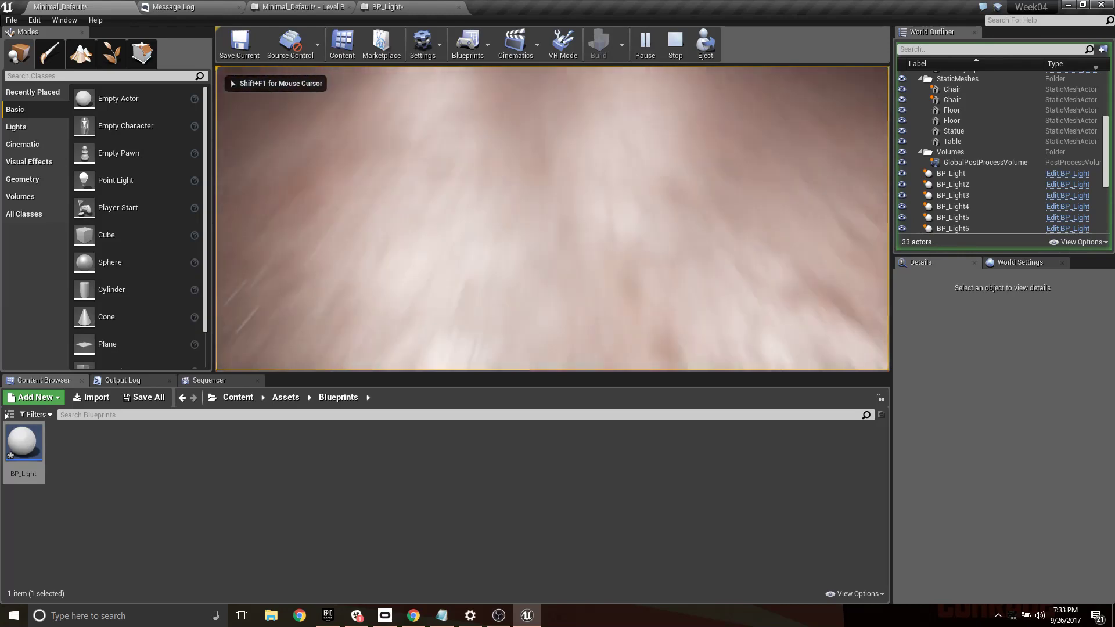
pyautogui.press('w')
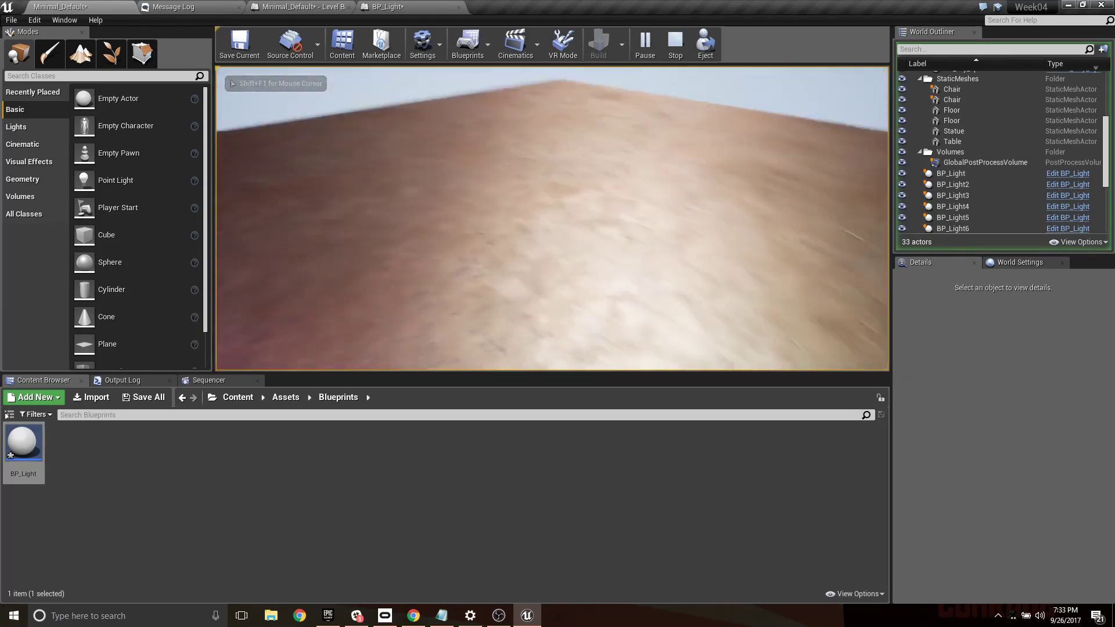
pyautogui.press('w')
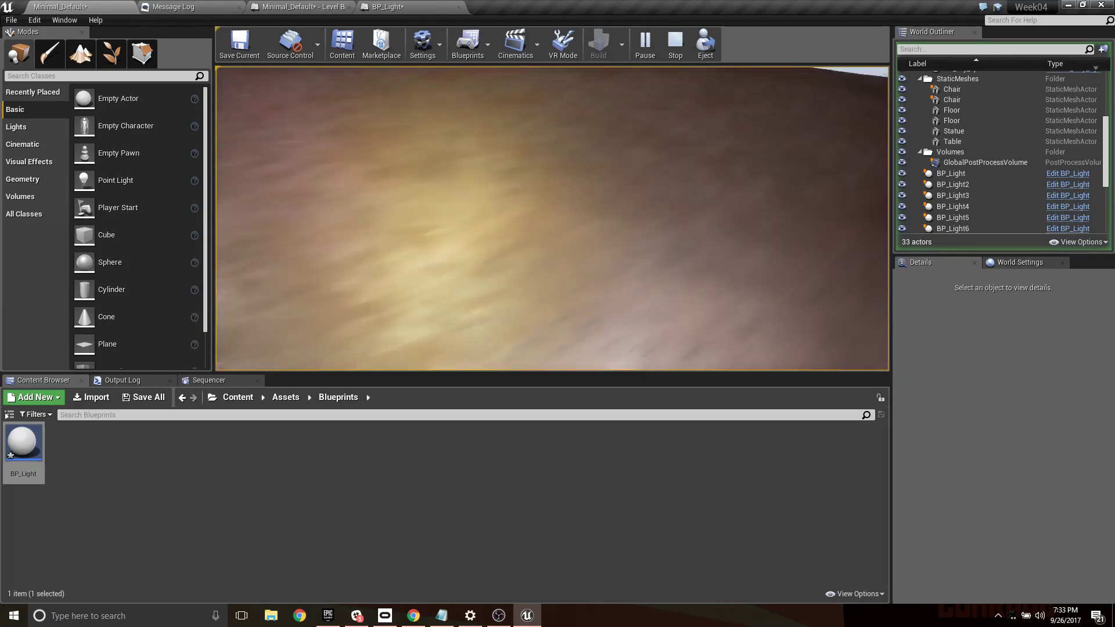
pyautogui.press('w')
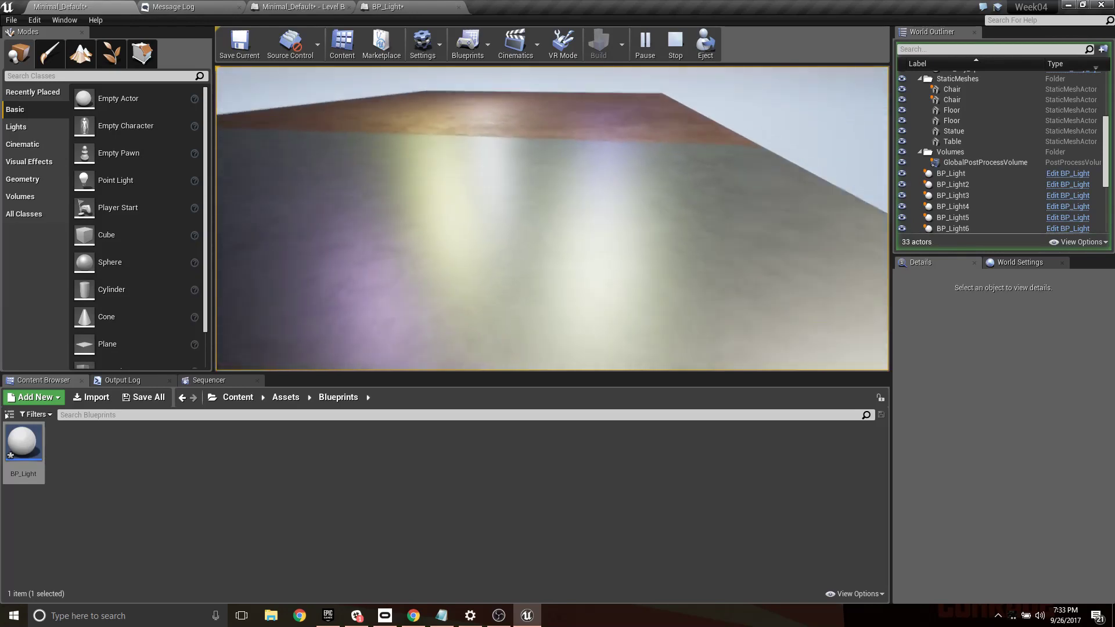
pyautogui.press('w')
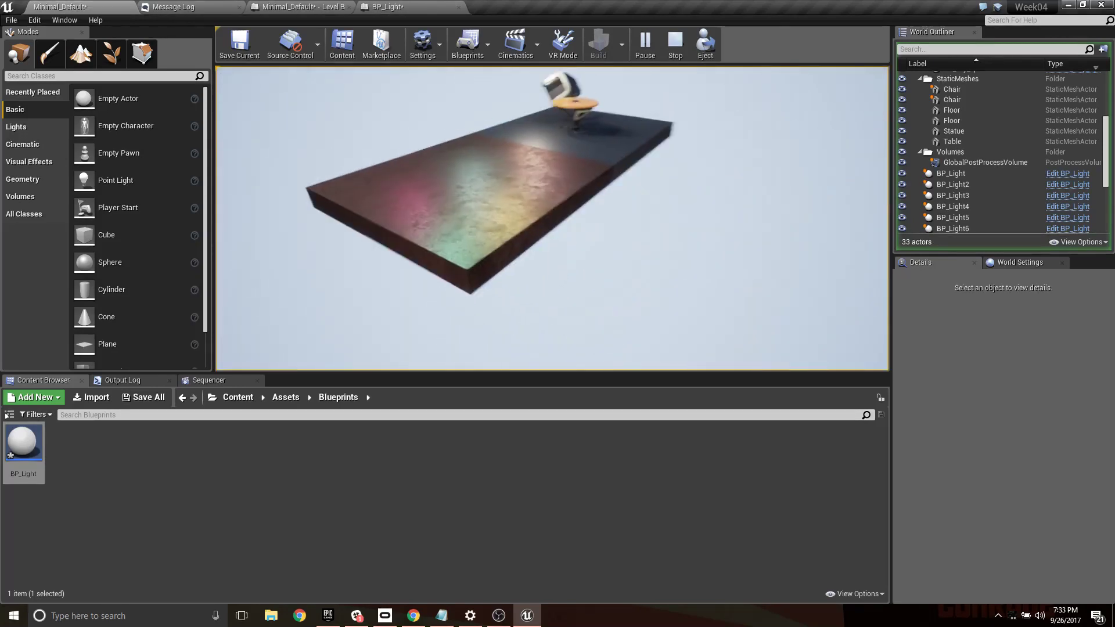
pyautogui.press('w')
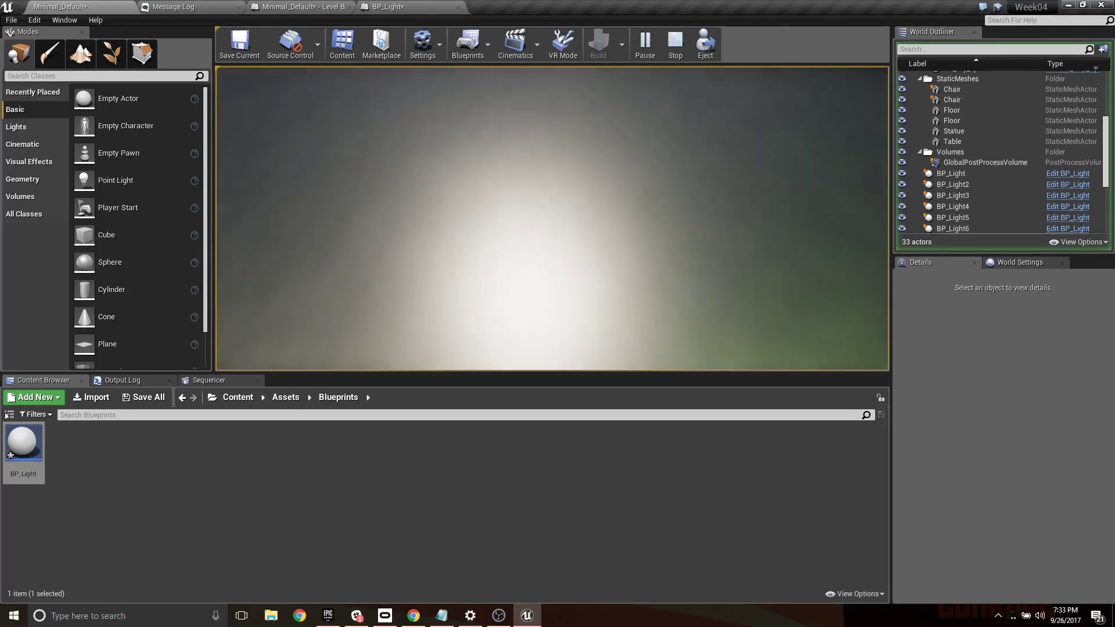
pyautogui.press('w')
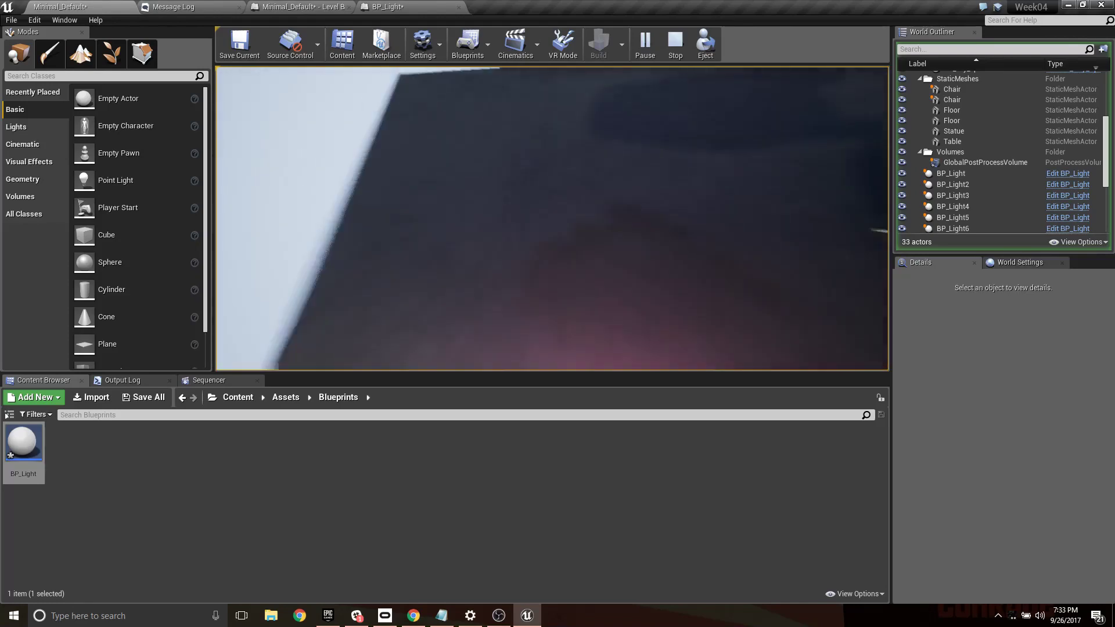
pyautogui.press('s')
pyautogui.press('w')
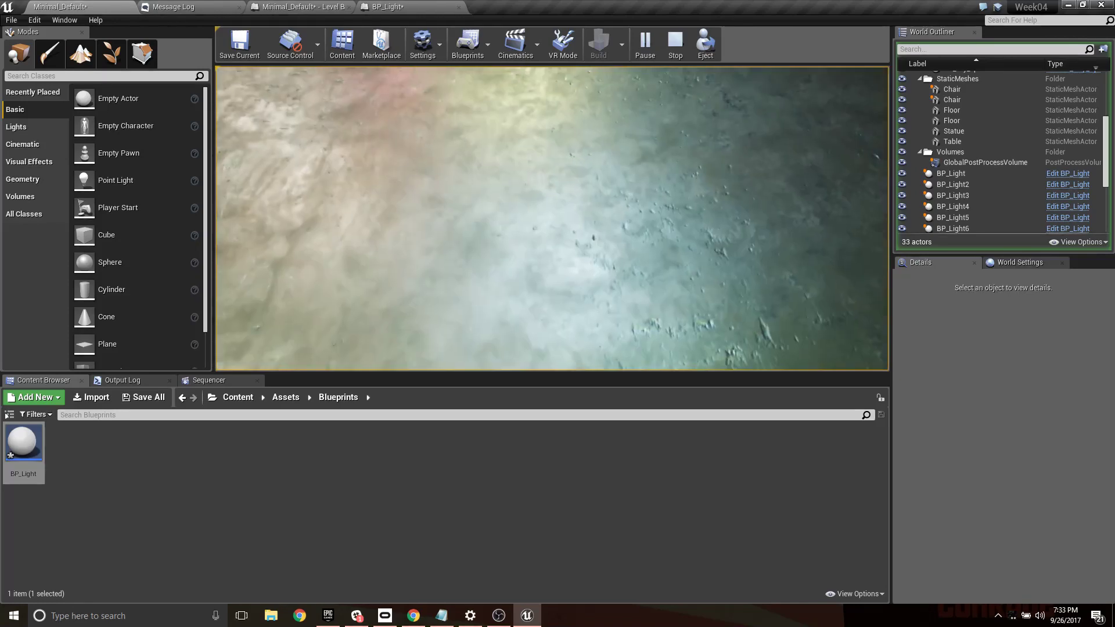
pyautogui.press('w')
pyautogui.press('s')
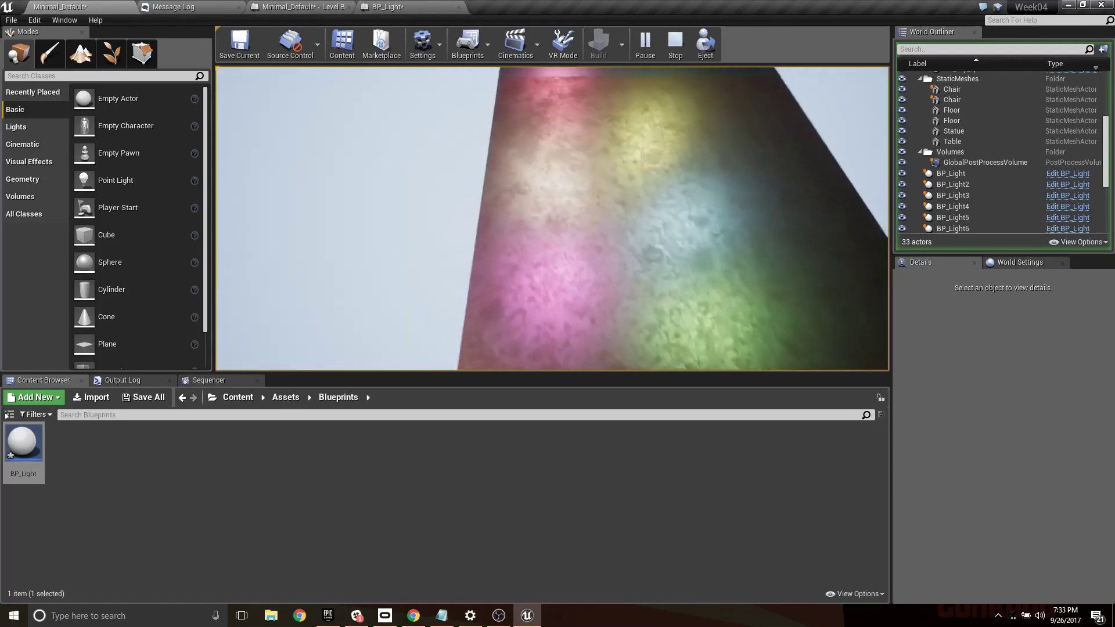
pyautogui.press('w')
pyautogui.press('s')
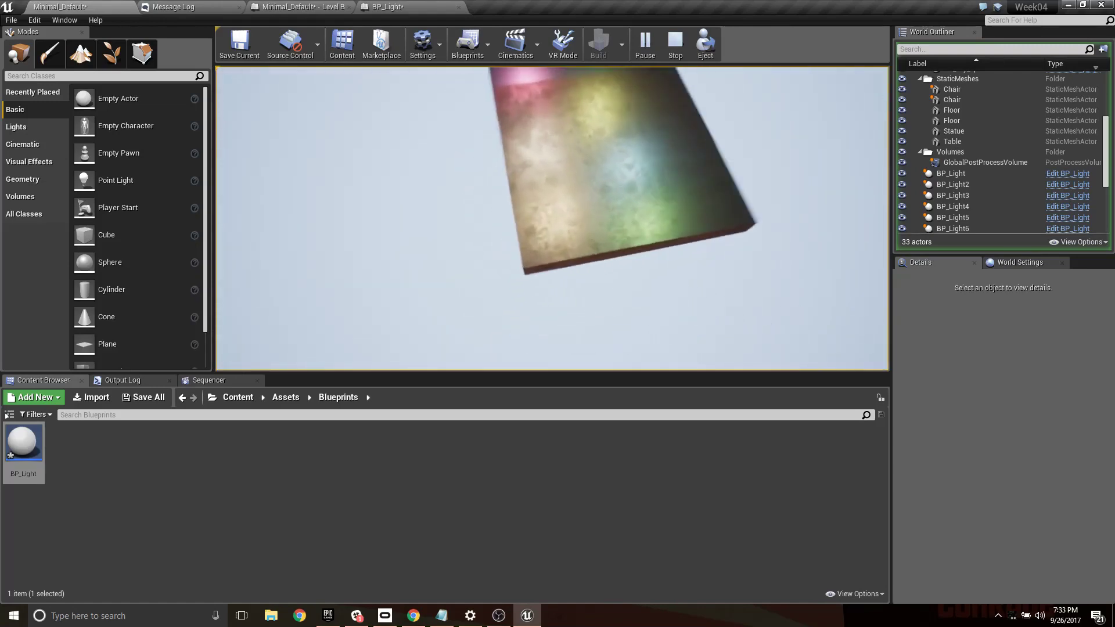
pyautogui.press('w')
pyautogui.press('s')
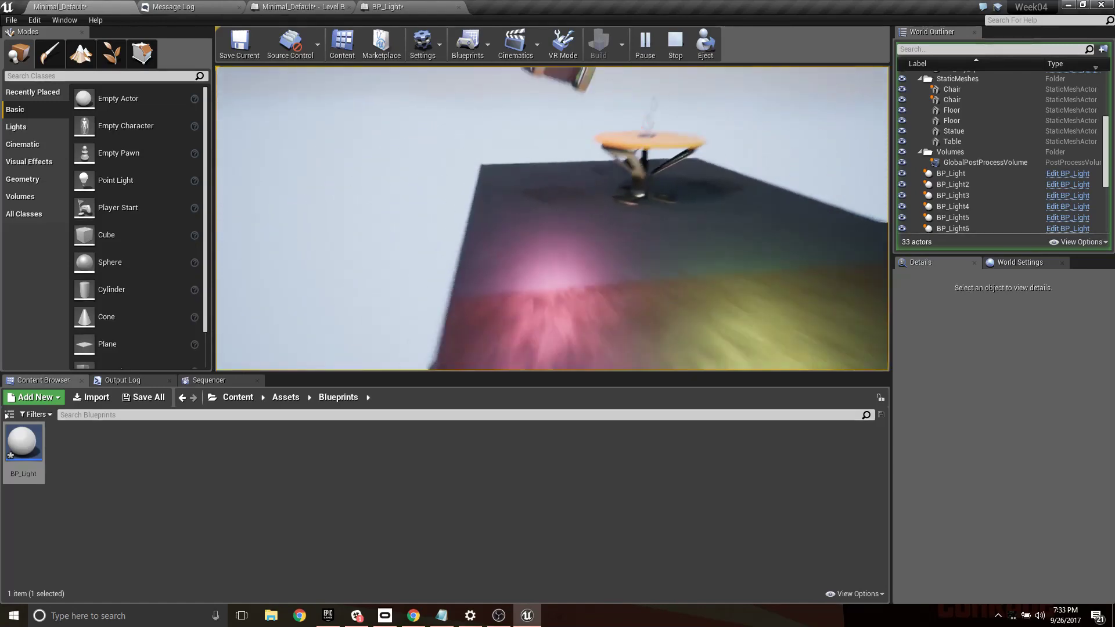
pyautogui.press('s')
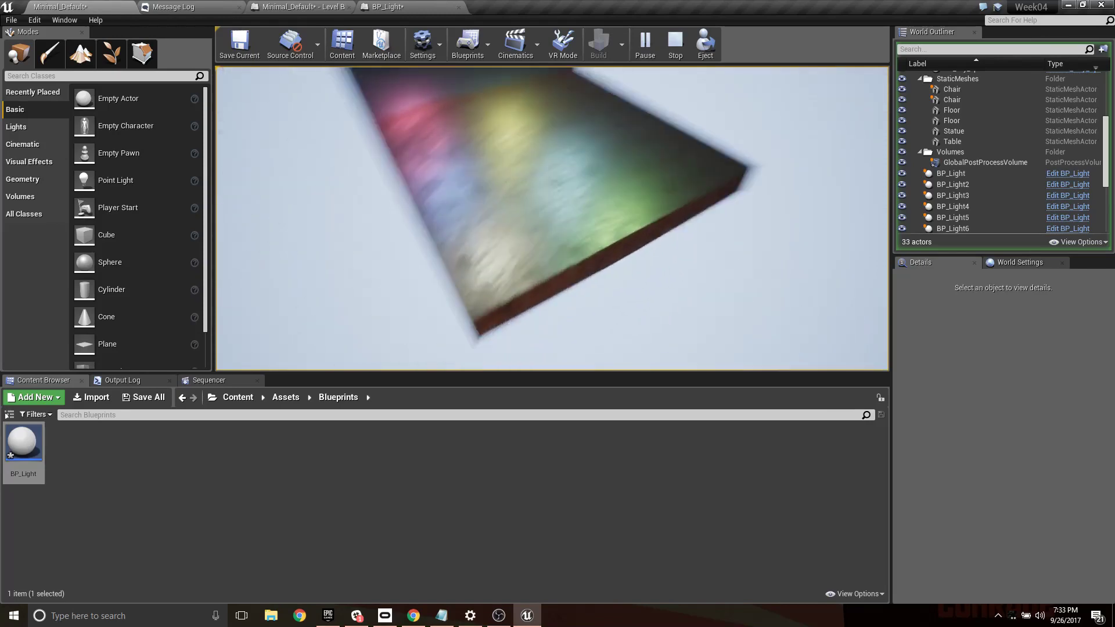
pyautogui.press('w')
pyautogui.press('s')
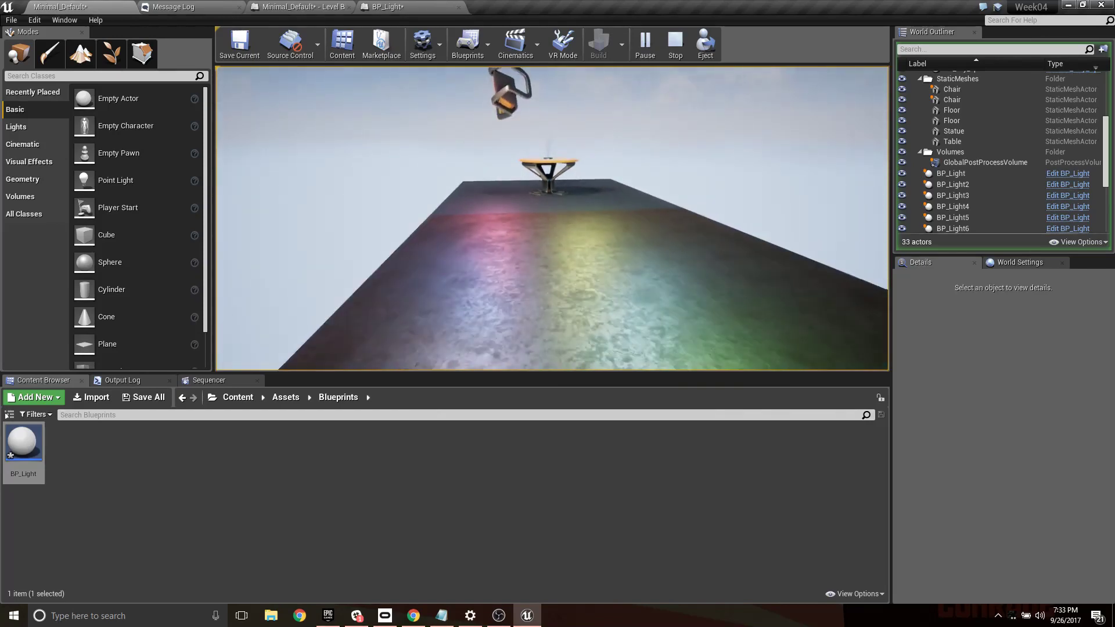
pyautogui.press('Escape')
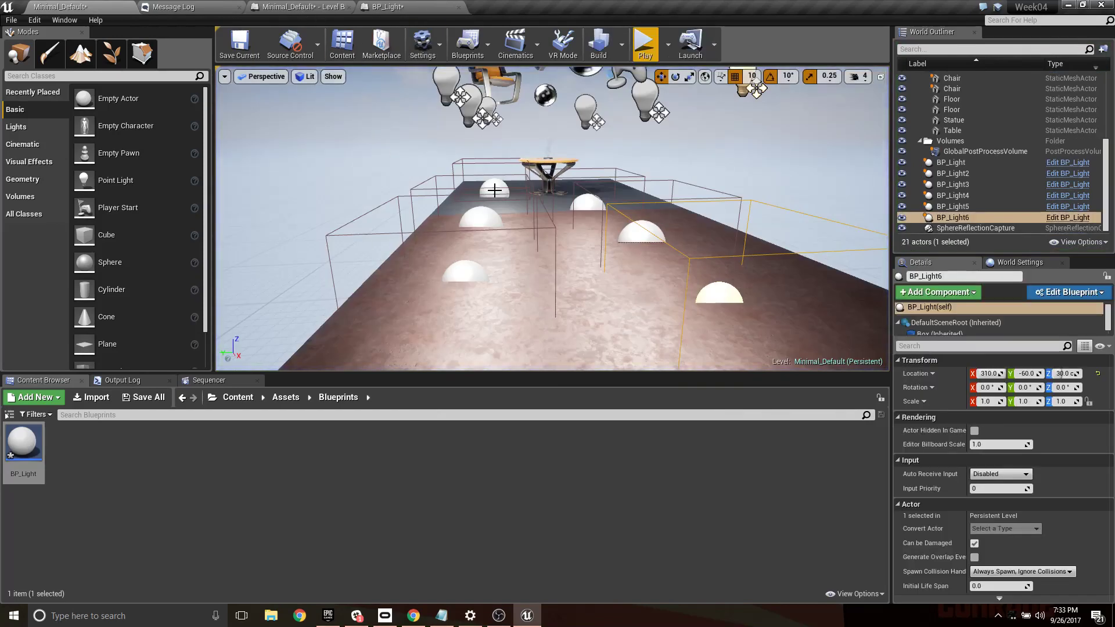
# - Set the mobility of the round Table static mesh to Movable
pyautogui.moveTo(657, 225); pyautogui.dragTo(602, 212, button='right')
pyautogui.press('w')
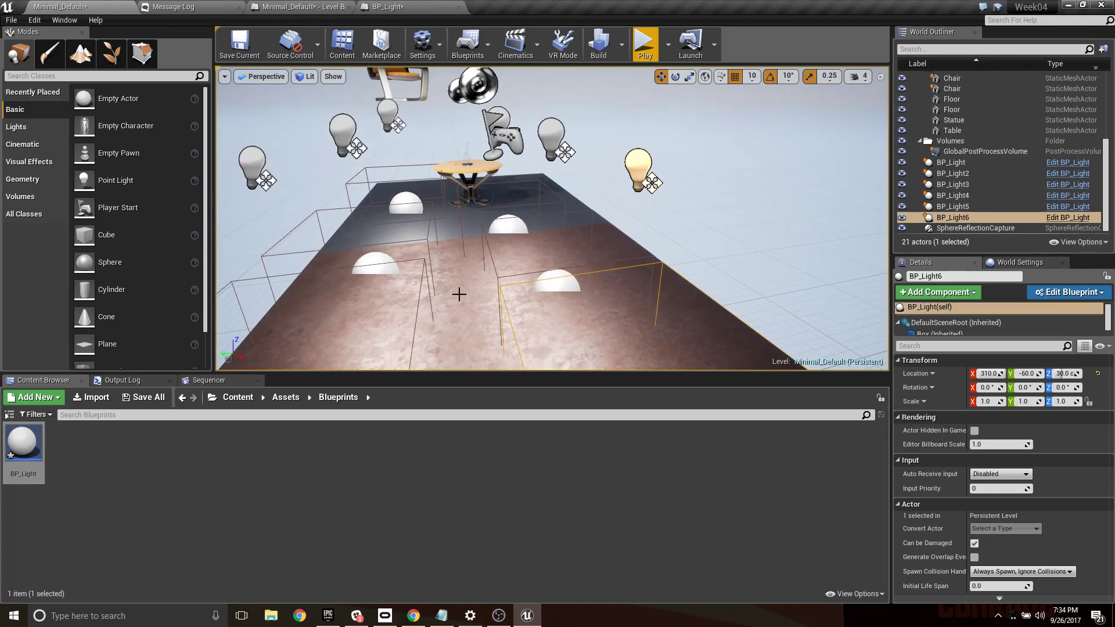
pyautogui.press('s')
pyautogui.moveTo(459, 295); pyautogui.dragTo(444, 278, button='right')
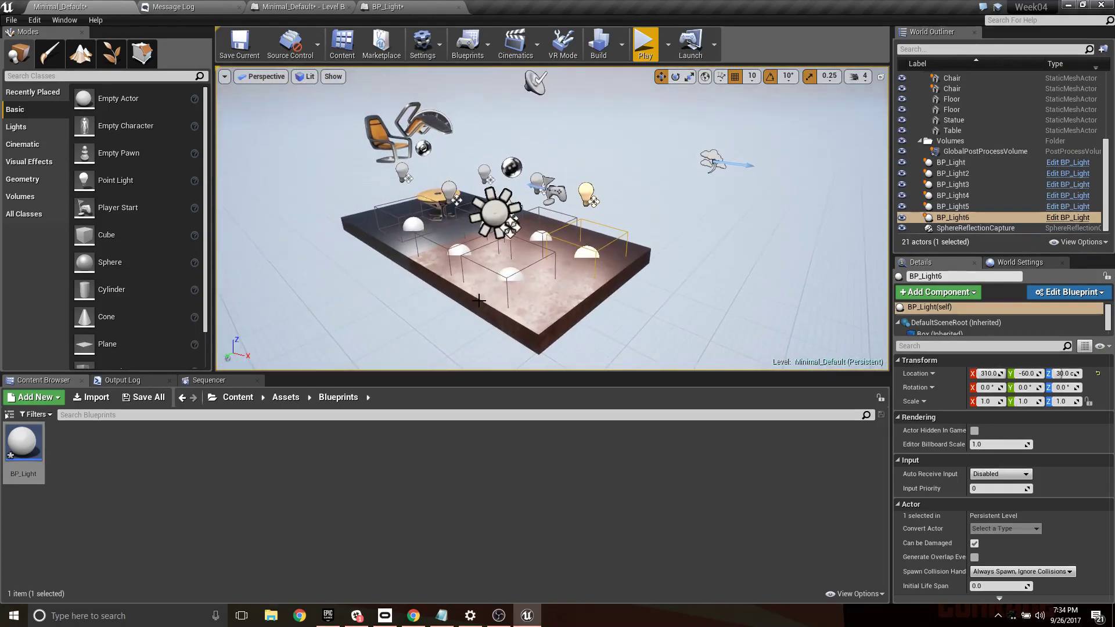
pyautogui.click(515, 306)
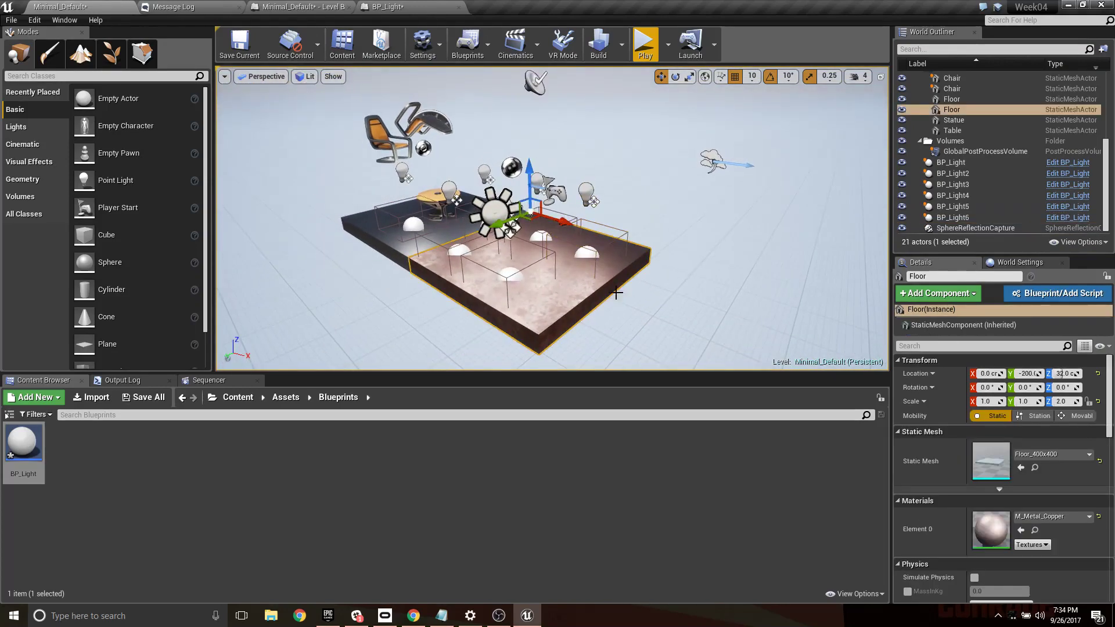
pyautogui.moveTo(594, 300); pyautogui.dragTo(561, 297, button='right')
pyautogui.press('d')
pyautogui.press('w')
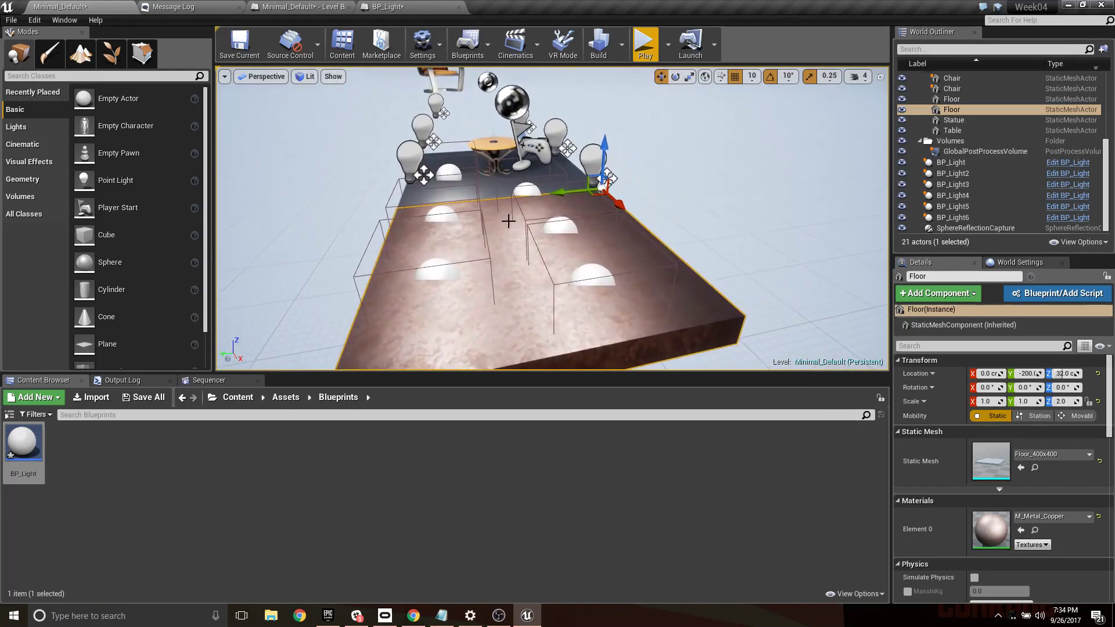
pyautogui.moveTo(475, 259)
pyautogui.mouseDown(button='right')
pyautogui.moveTo(627, 256)
pyautogui.moveTo(447, 255)
pyautogui.moveTo(511, 251)
pyautogui.moveTo(485, 258)
pyautogui.mouseUp(button='right')
pyautogui.press('a')
pyautogui.press('a')
pyautogui.press('w')
pyautogui.press('w')
pyautogui.press('s')
pyautogui.click(531, 256)
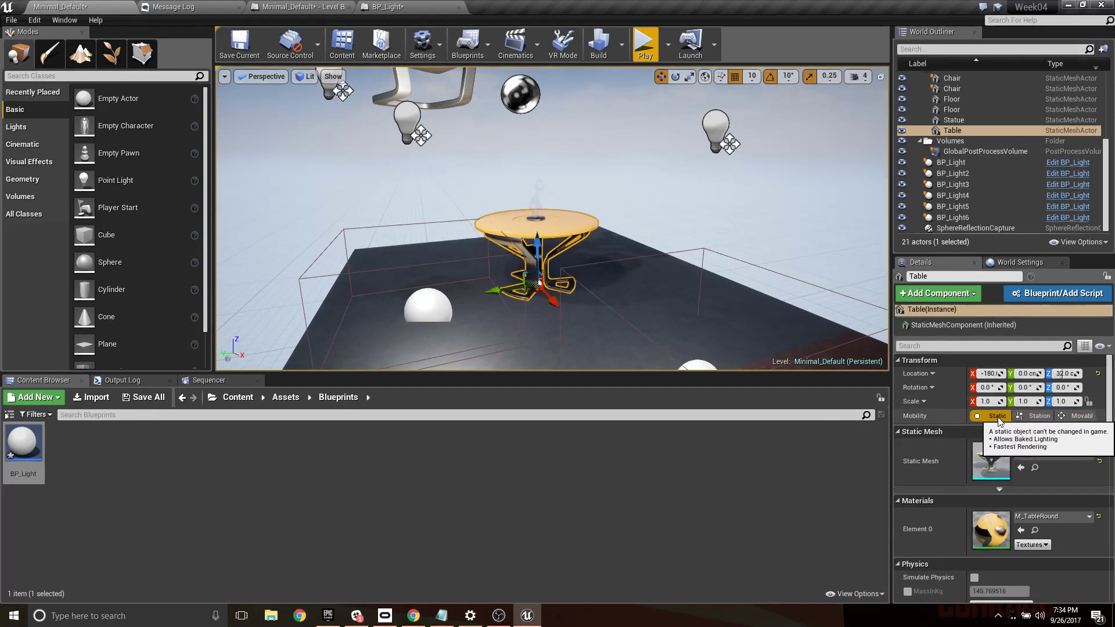
pyautogui.click(1082, 415)
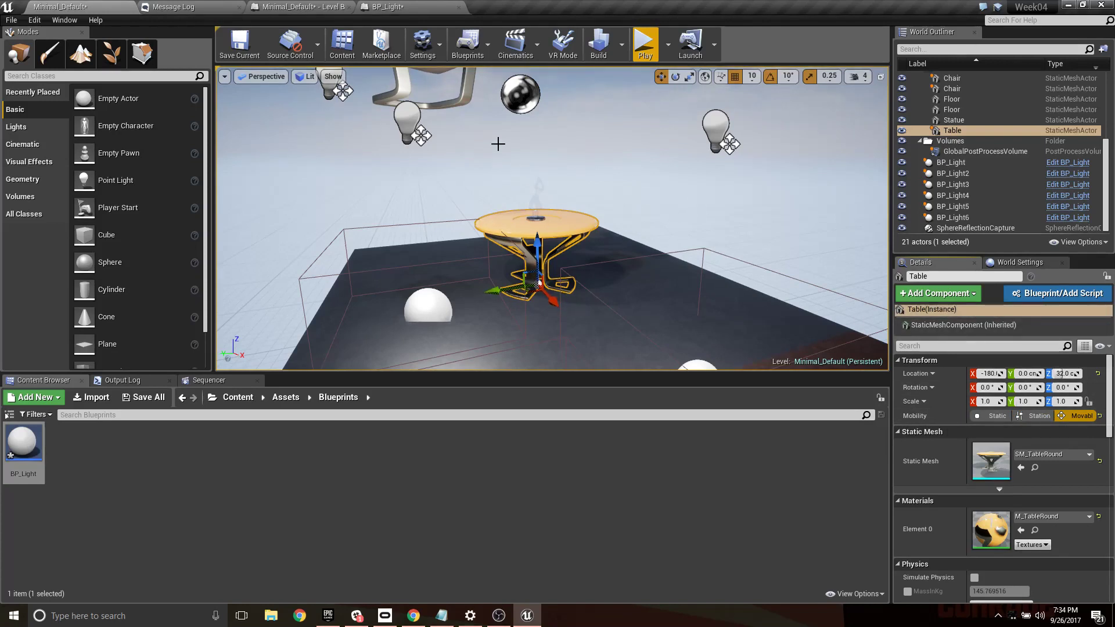
# - Create a reference to Table in the Level Blueprint's event graph and position the node with free space beside it
pyautogui.click(301, 6)
pyautogui.rightClick(389, 175)
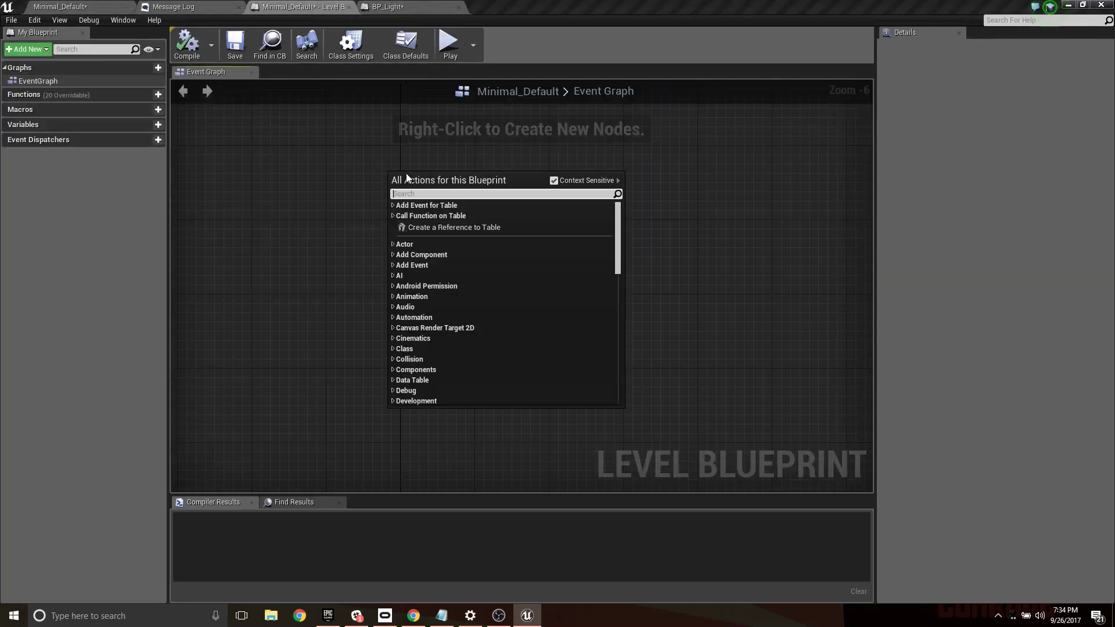
pyautogui.click(453, 227)
pyautogui.scroll(6, 381, 166)
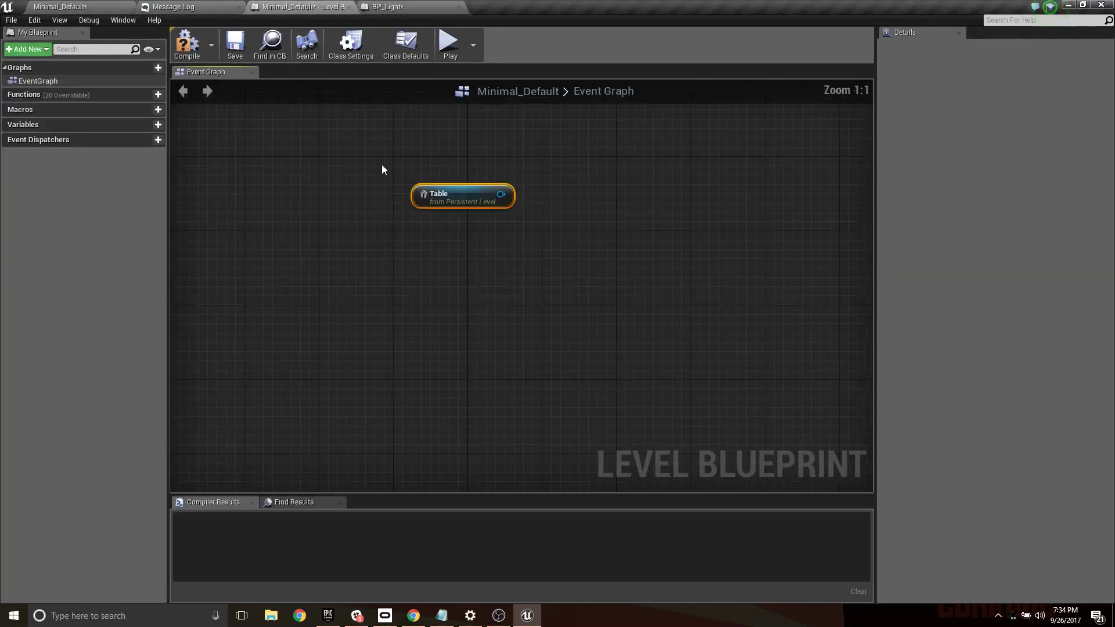
pyautogui.moveTo(527, 207); pyautogui.dragTo(521, 319, button='right')
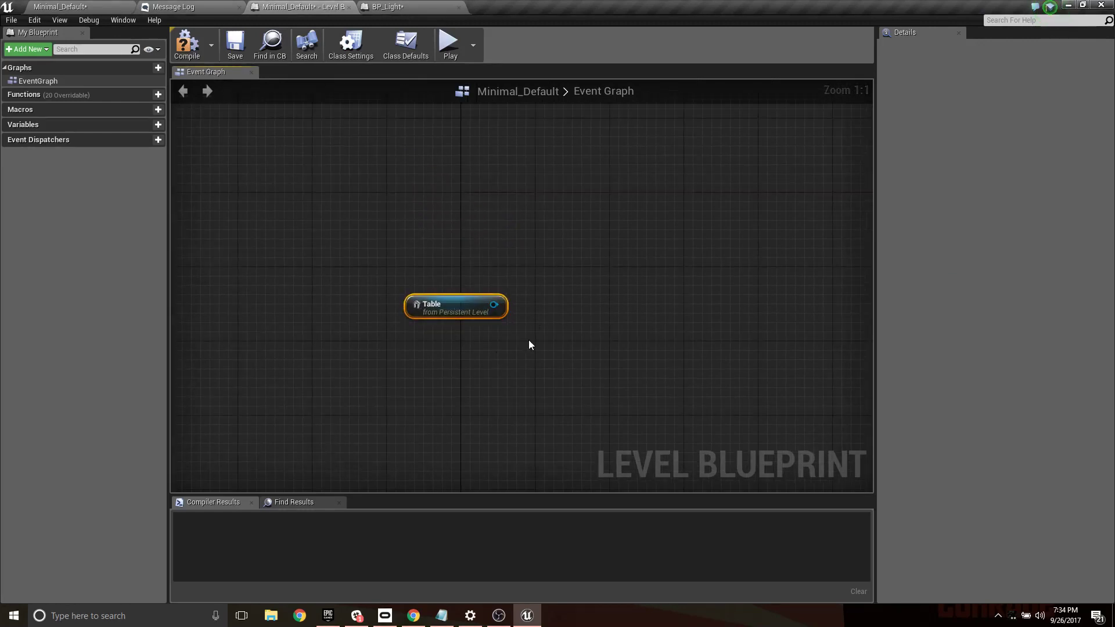
pyautogui.moveTo(465, 301); pyautogui.dragTo(420, 255)
pyautogui.moveTo(547, 266); pyautogui.dragTo(524, 321, button='right')
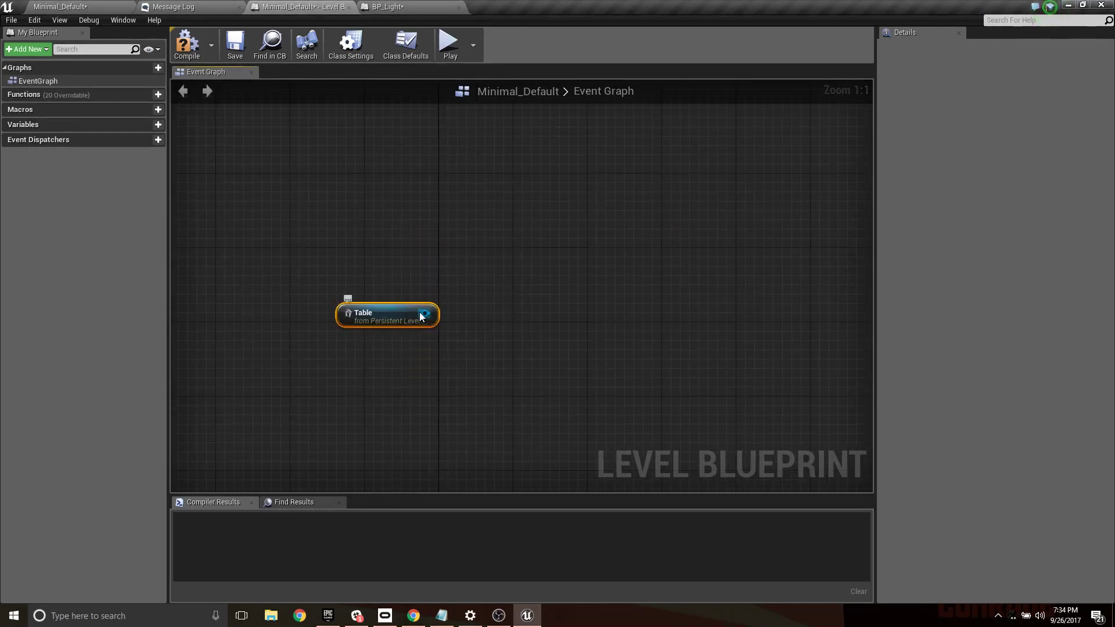
pyautogui.moveTo(422, 314); pyautogui.dragTo(591, 294)
pyautogui.write('time')
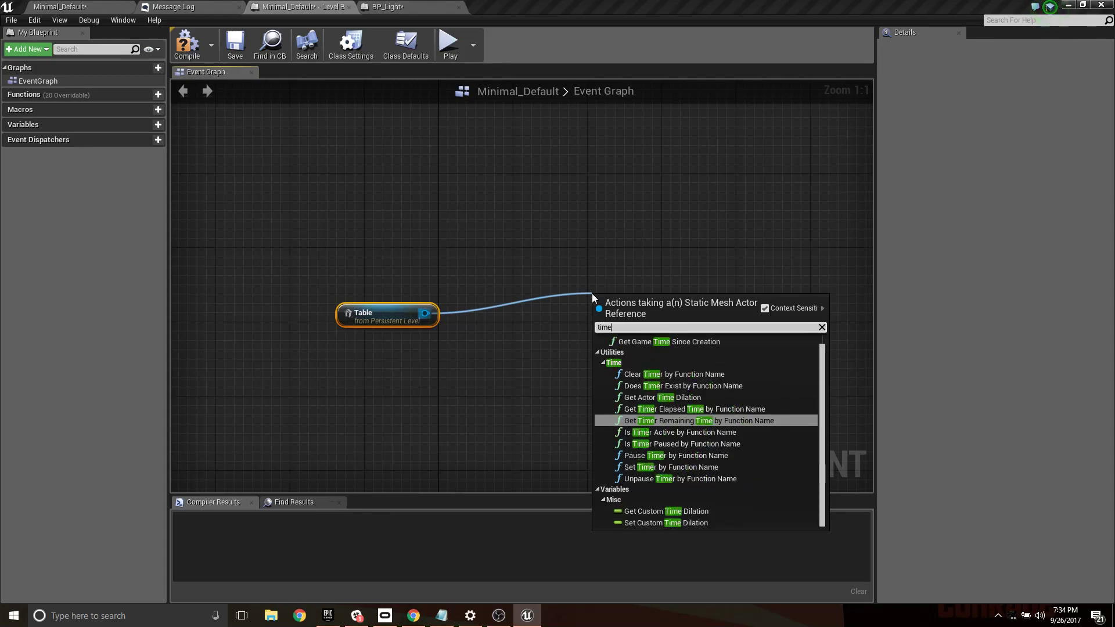
pyautogui.write('l')
pyautogui.press('BackSpace')
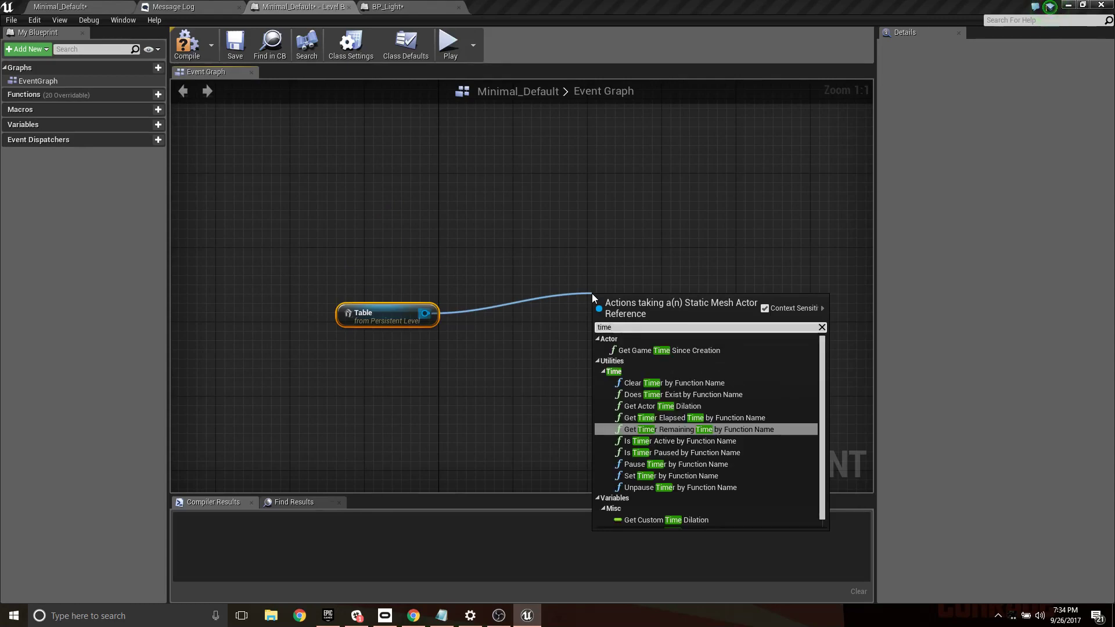
pyautogui.scroll(-1, 821, 370)
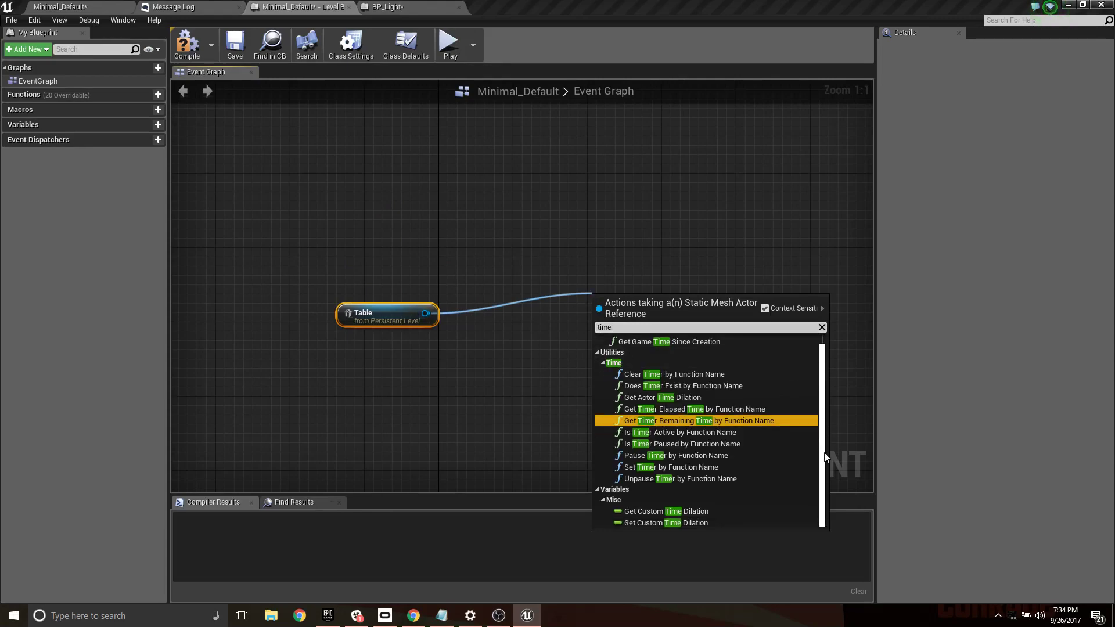
pyautogui.click(631, 262)
# - Add a Timeline node to the event graph and arrange it above and to the left of the Table reference node
pyautogui.rightClick(588, 239)
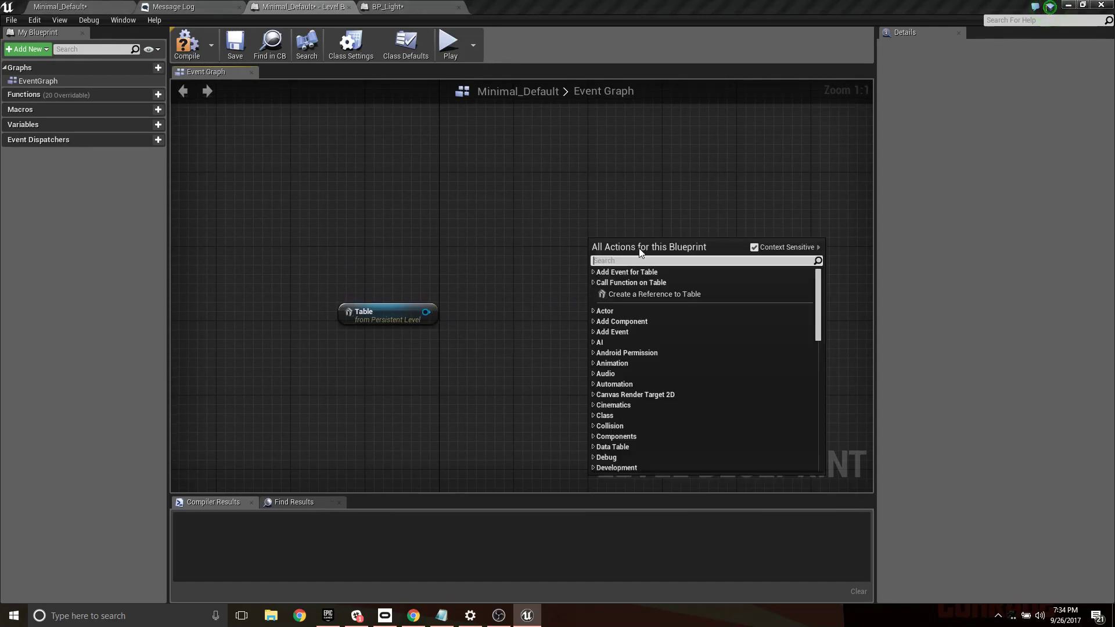
pyautogui.write('time')
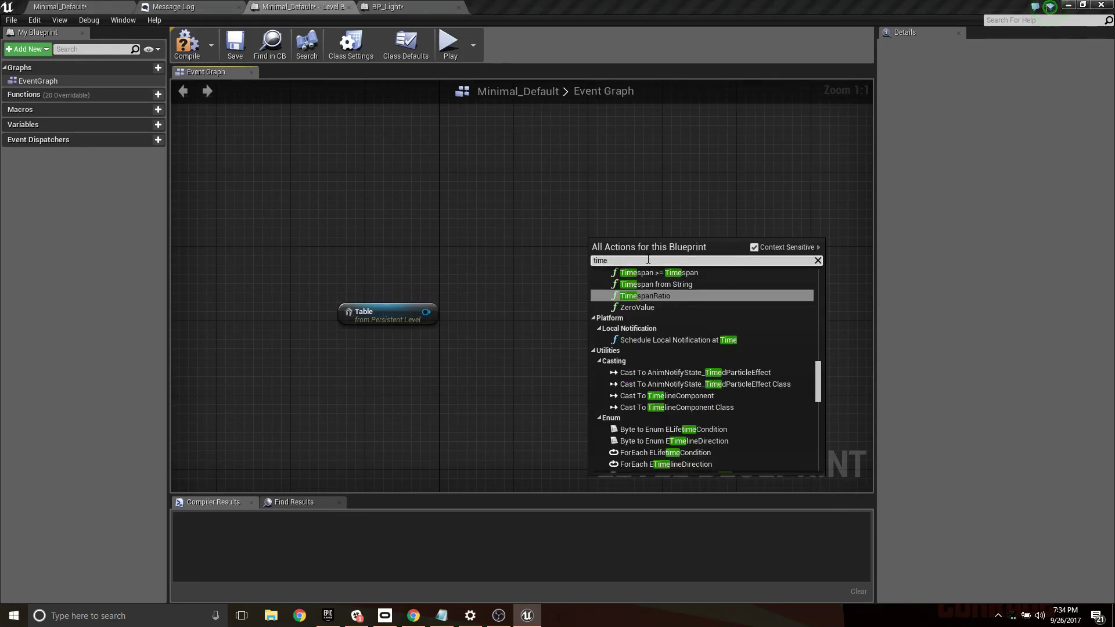
pyautogui.write('line')
pyautogui.click(643, 407)
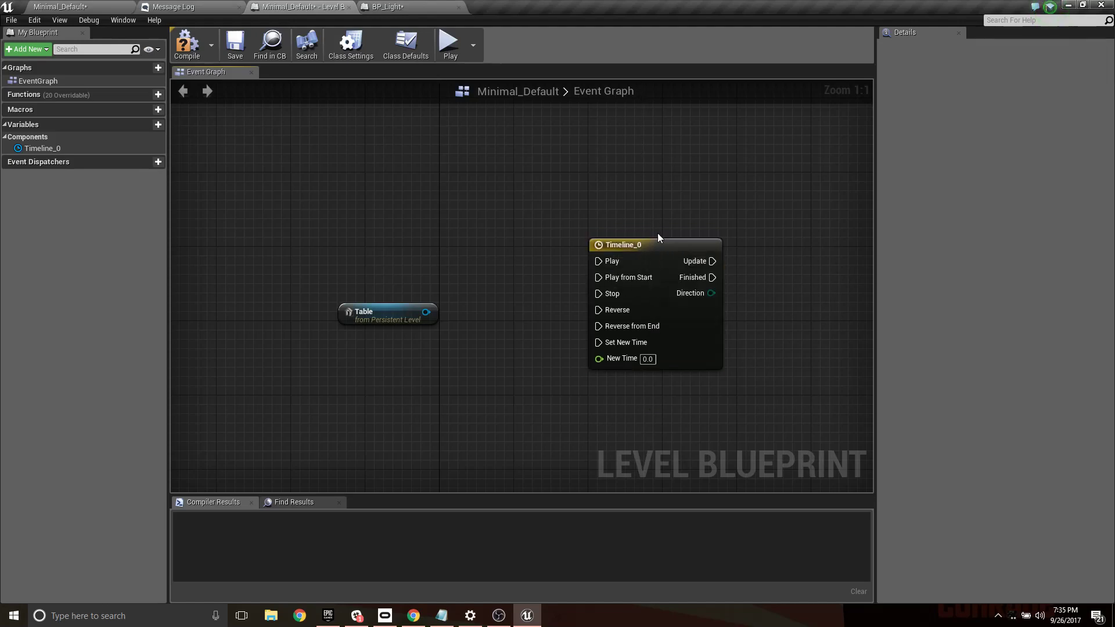
pyautogui.moveTo(648, 278); pyautogui.dragTo(398, 213)
pyautogui.moveTo(389, 314); pyautogui.dragTo(647, 357)
# - Add a float track to the timeline and give it a first key at time 0.0 with value 0.0
pyautogui.doubleClick(402, 181)
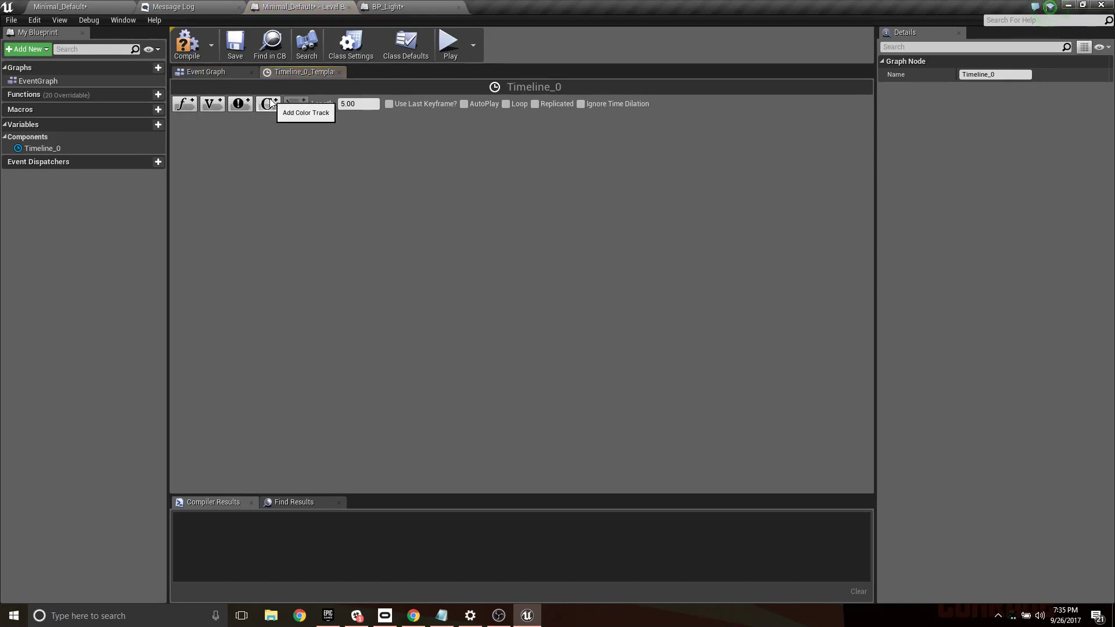
pyautogui.click(185, 104)
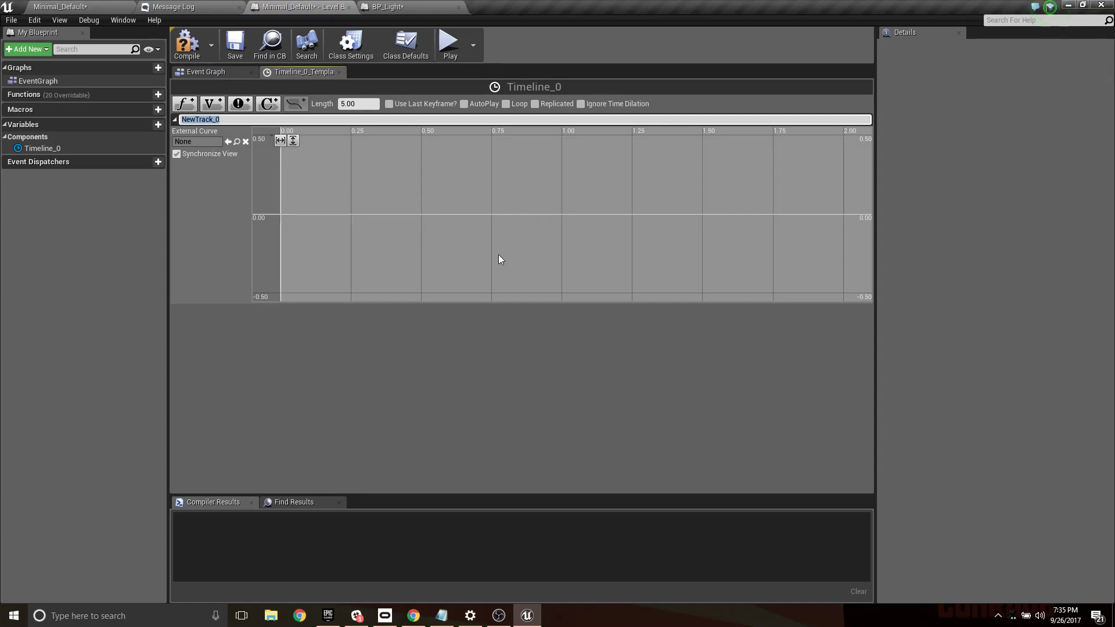
pyautogui.moveTo(498, 254)
pyautogui.mouseDown(button='right')
pyautogui.moveTo(548, 292)
pyautogui.moveTo(451, 238)
pyautogui.moveTo(517, 255)
pyautogui.mouseUp(button='right')
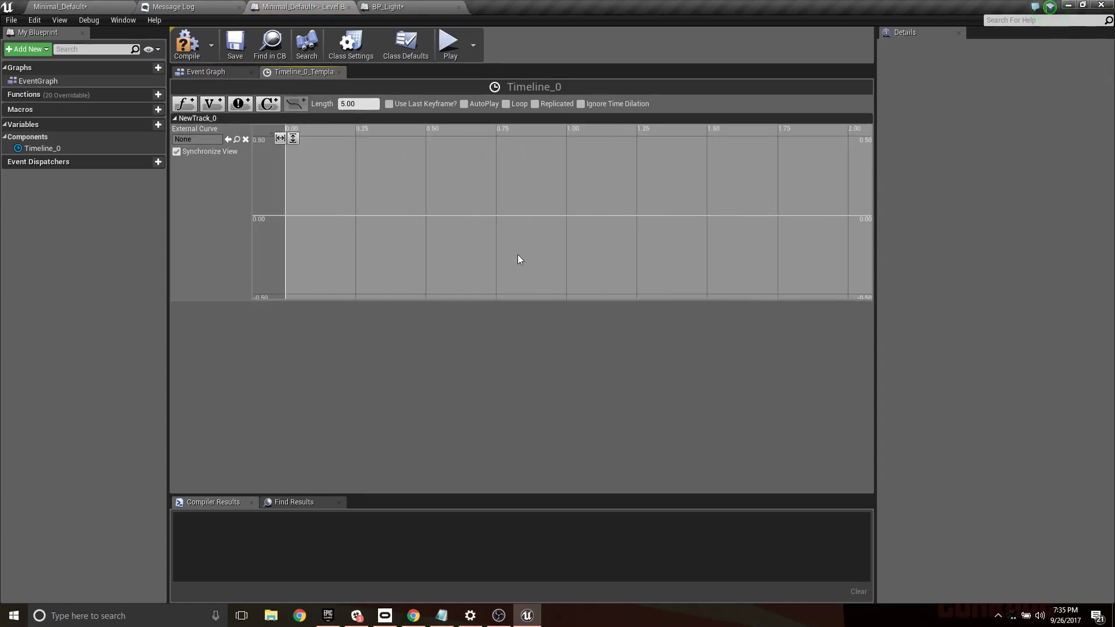
pyautogui.rightClick(285, 213)
pyautogui.click(324, 222)
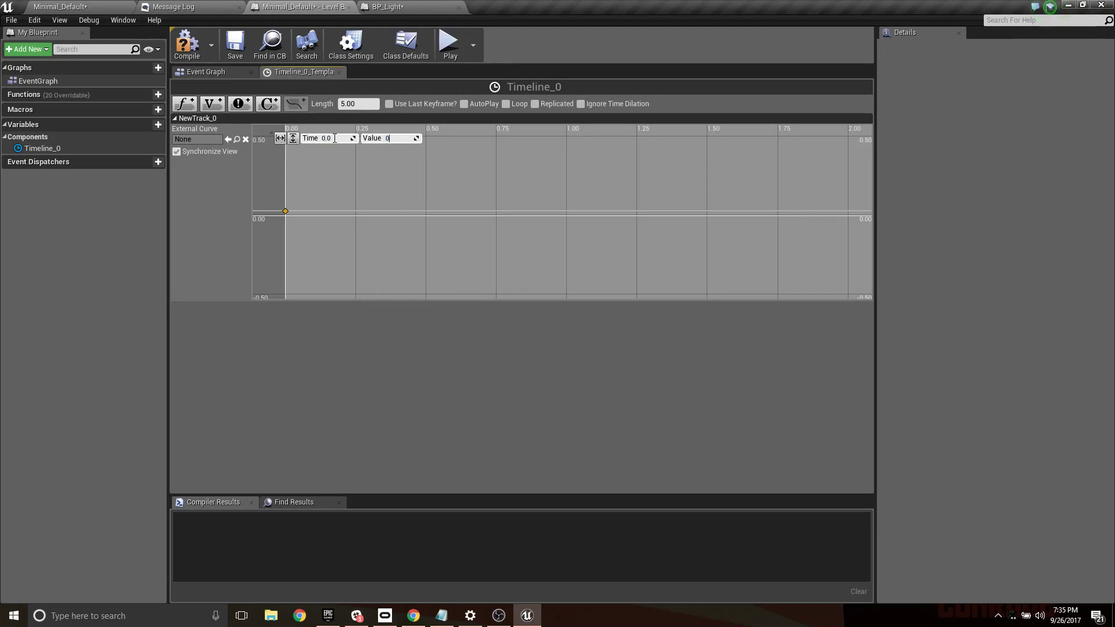
pyautogui.press('Return')
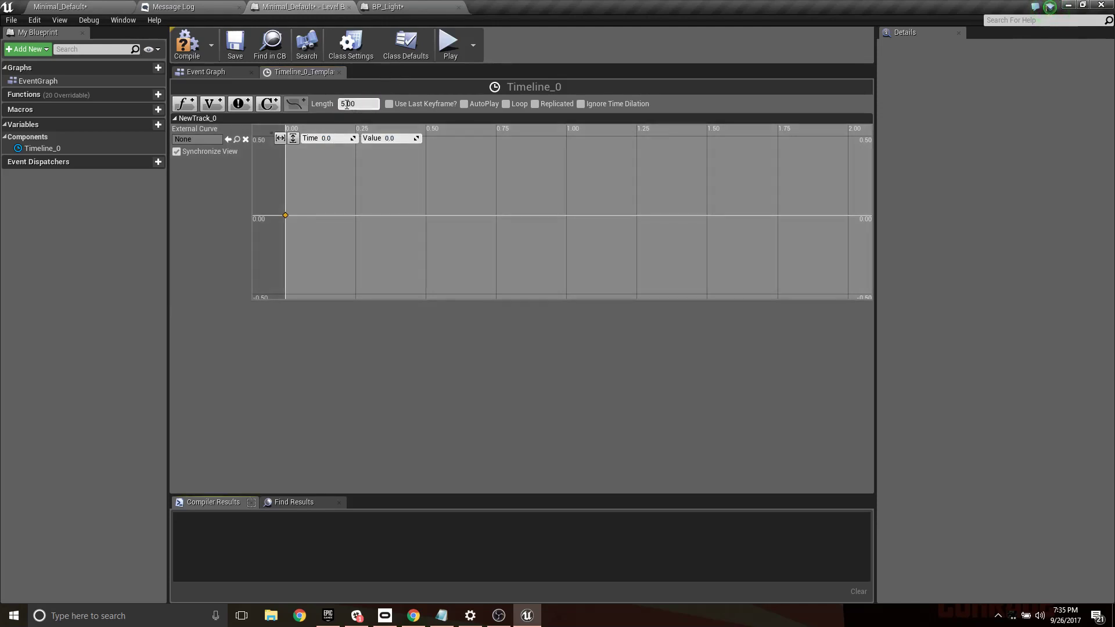
# - Add a second key at time 5.0 with value 500.0 and enable AutoPlay and Loop for the timeline
pyautogui.rightClick(755, 216)
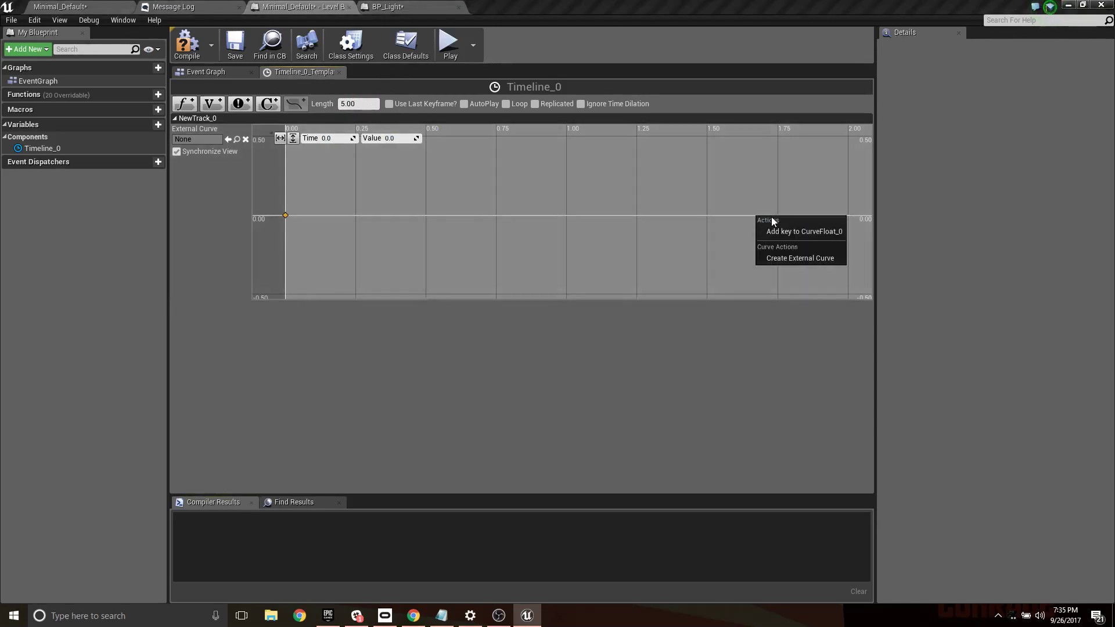
pyautogui.click(786, 234)
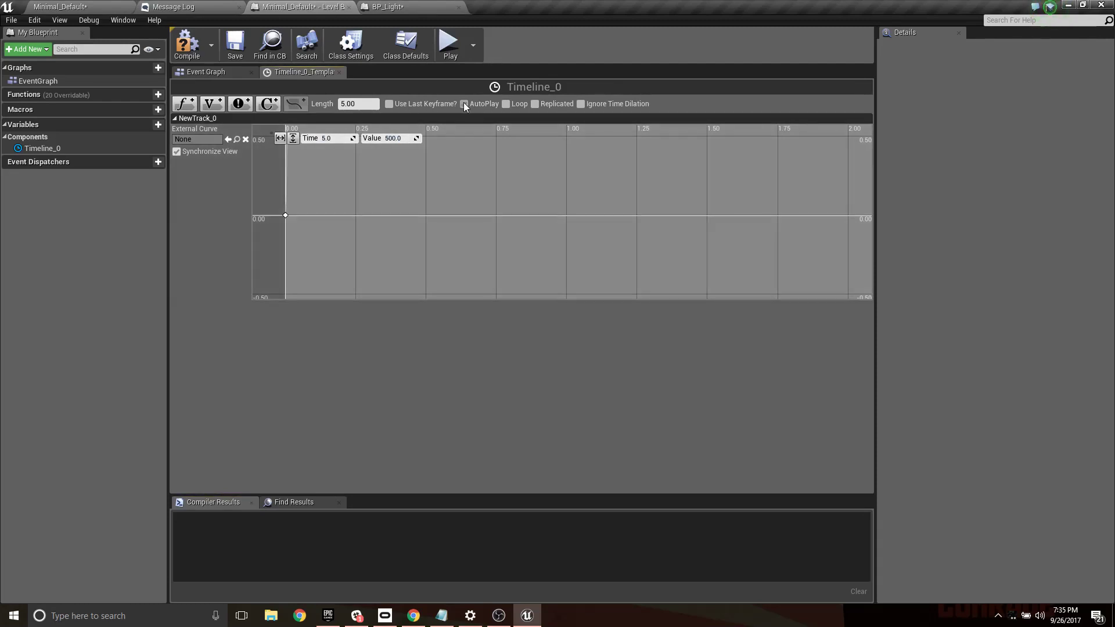
pyautogui.click(464, 104)
pyautogui.click(506, 104)
pyautogui.click(220, 71)
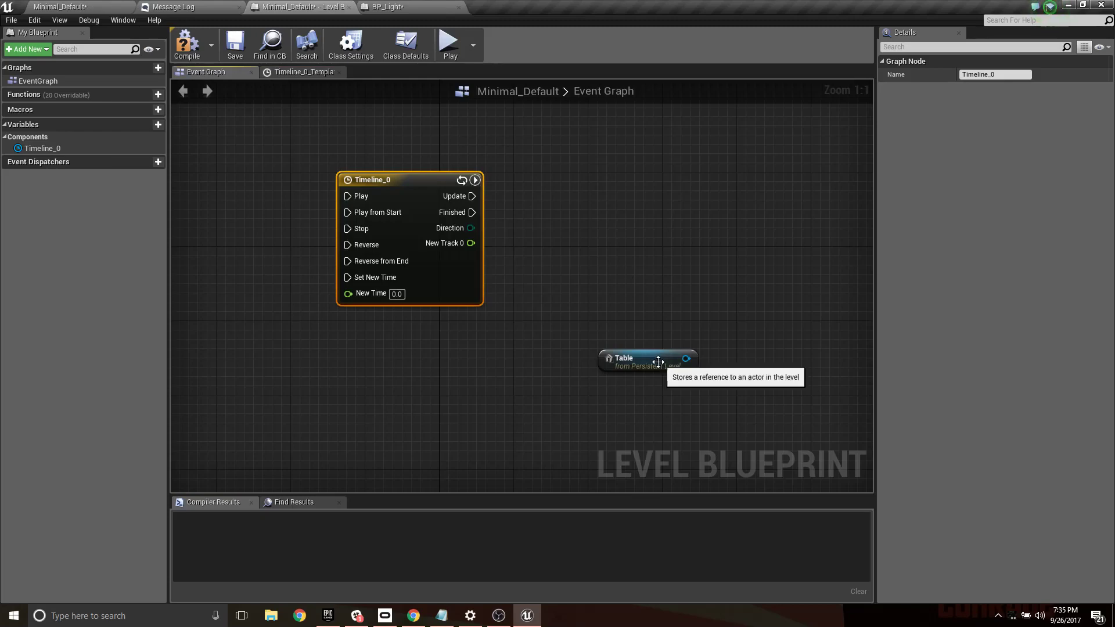
# - Move the Table node closer to the timeline node and rename the timeline's float track to Updown
pyautogui.moveTo(645, 358); pyautogui.dragTo(532, 339)
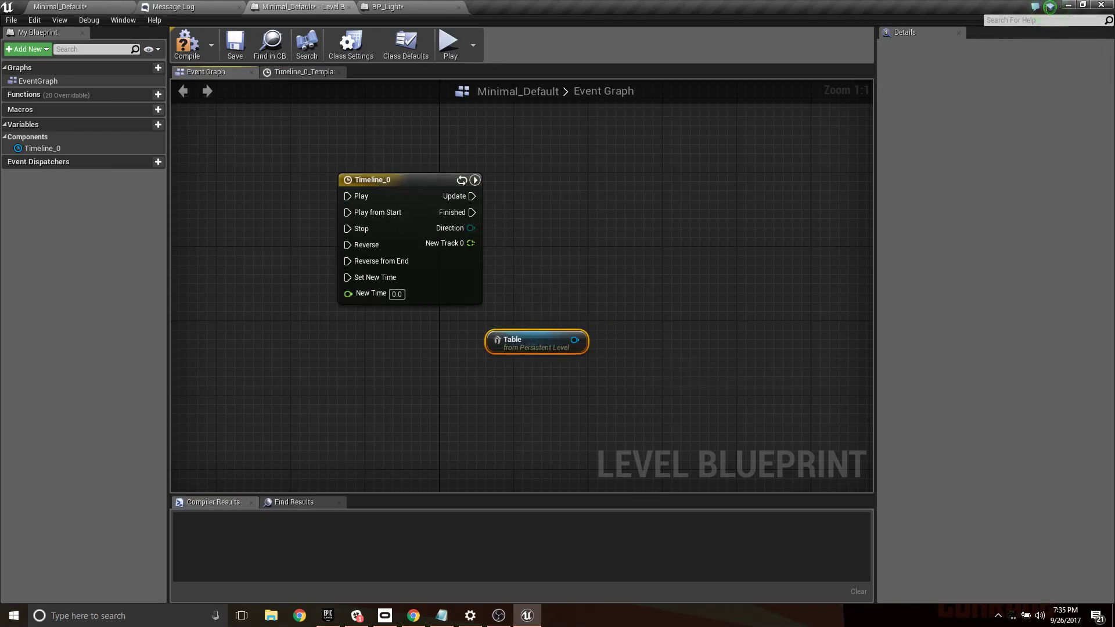
pyautogui.doubleClick(400, 176)
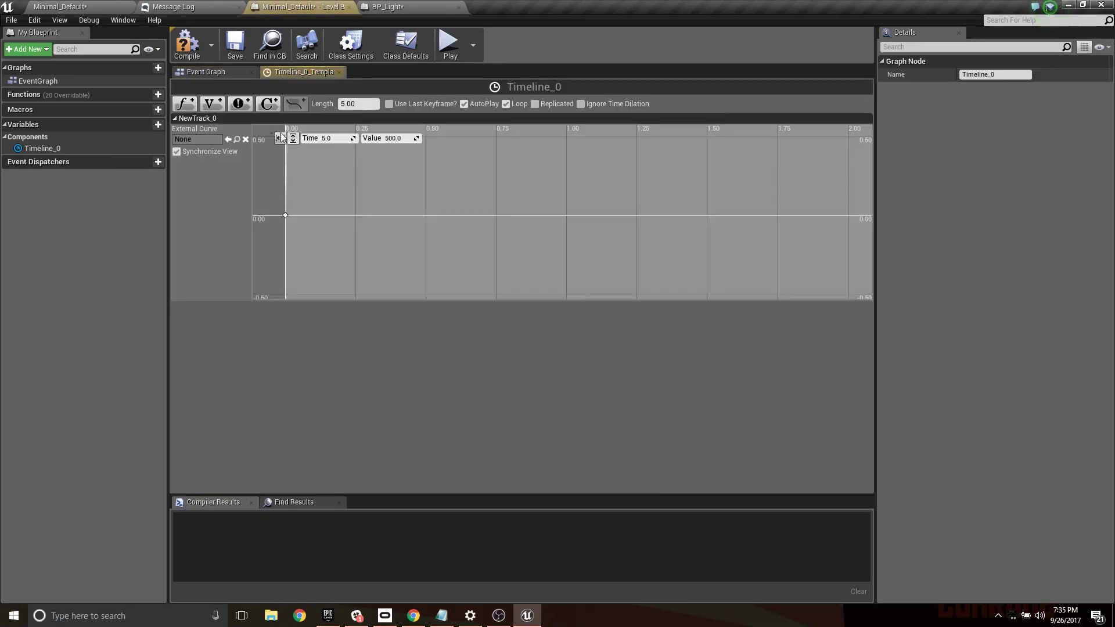
pyautogui.doubleClick(212, 119)
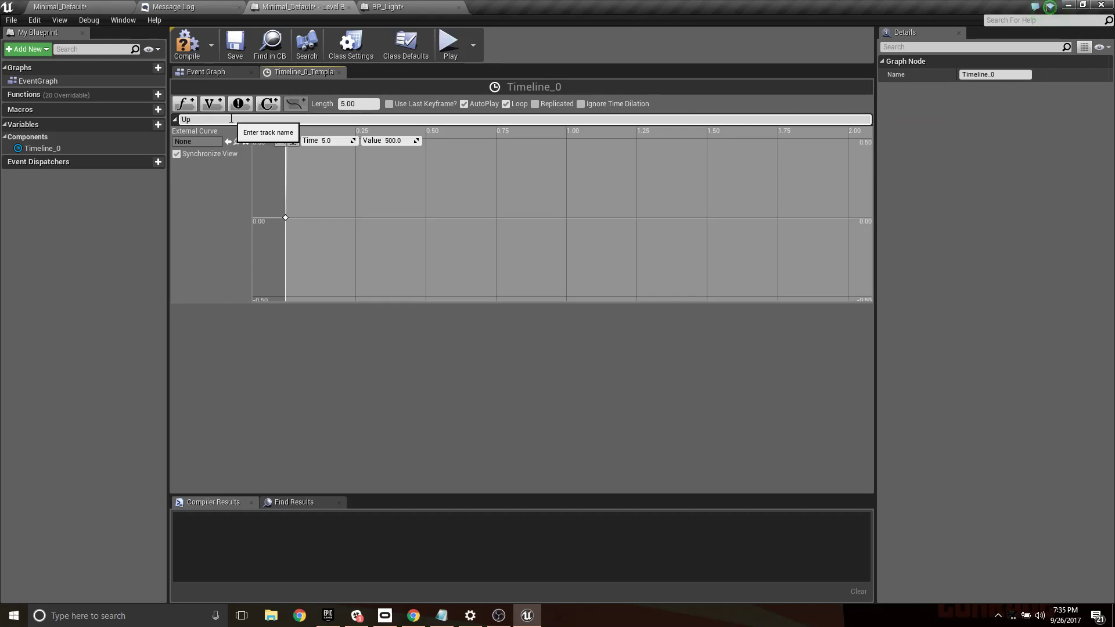
pyautogui.write('Updown')
pyautogui.press('Return')
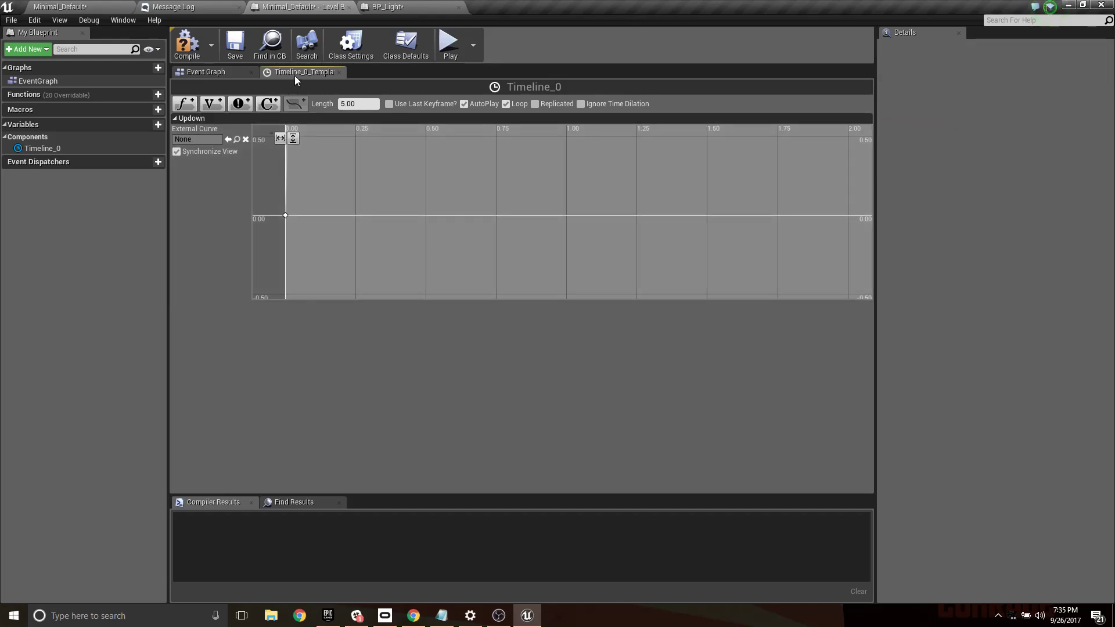
pyautogui.click(206, 72)
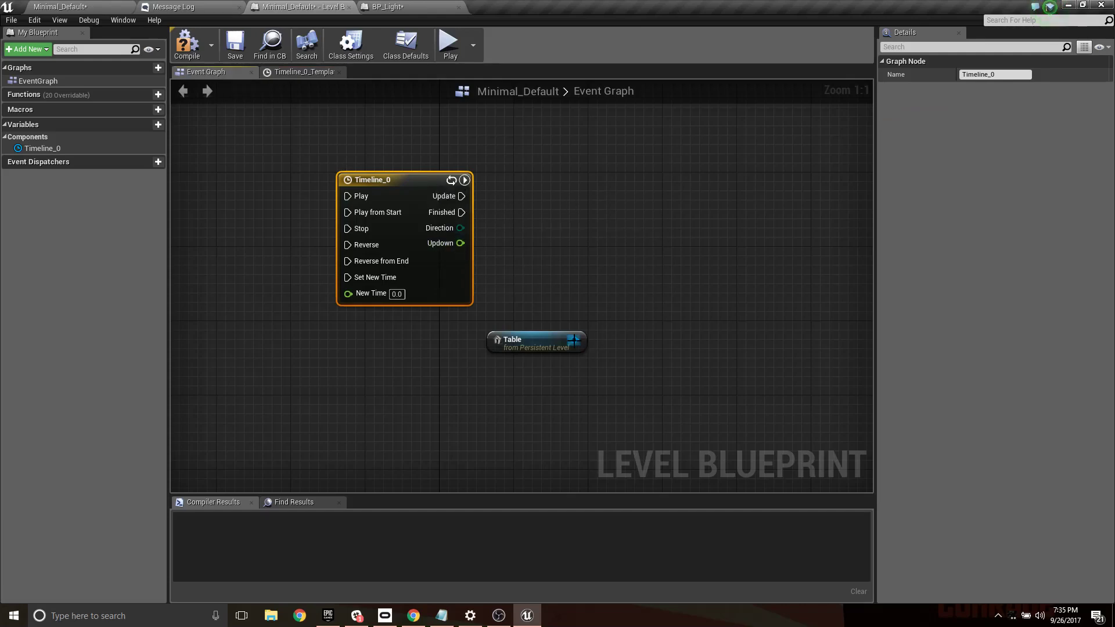
# - Add a SetWorldLocation (StaticMeshComponent) node from the Table reference
pyautogui.moveTo(573, 339); pyautogui.dragTo(696, 220)
pyautogui.write('set')
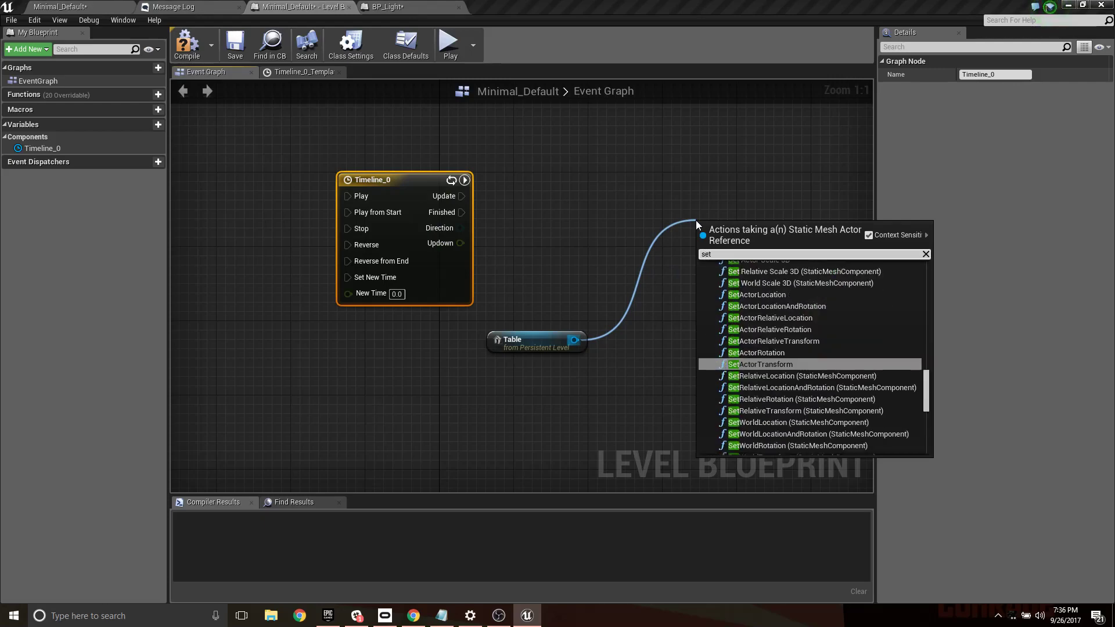
pyautogui.write('worl')
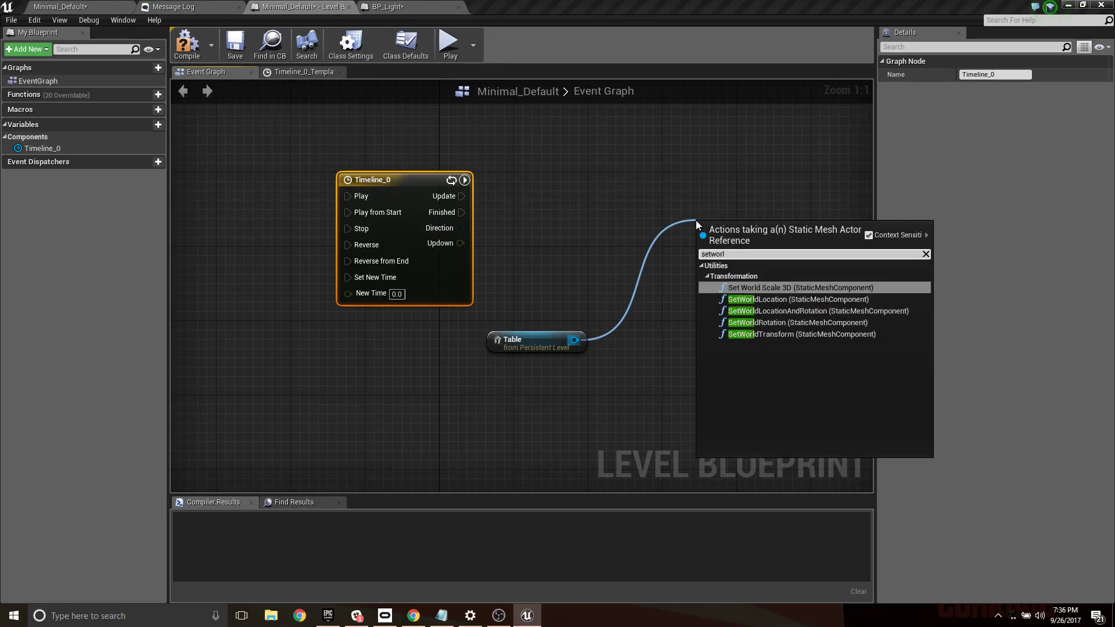
pyautogui.click(783, 299)
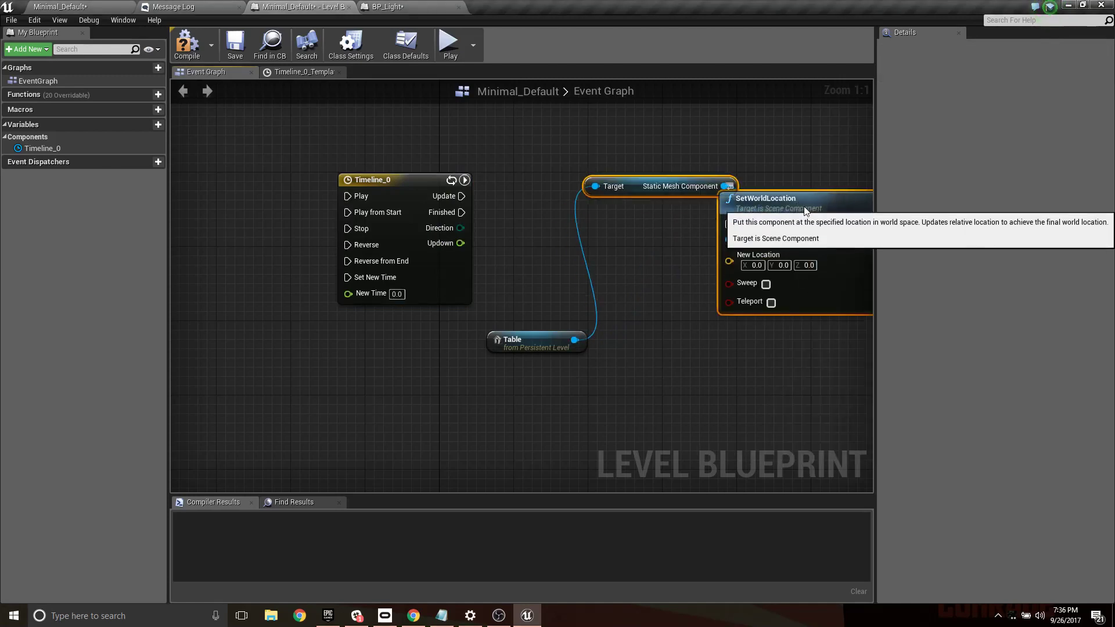
# - Stack the Static Mesh Component and Table nodes directly above SetWorldLocation and place the group beside the timeline node
pyautogui.click(691, 254)
pyautogui.moveTo(608, 198); pyautogui.dragTo(558, 296)
pyautogui.moveTo(786, 213); pyautogui.dragTo(777, 185)
pyautogui.moveTo(565, 296); pyautogui.dragTo(581, 298)
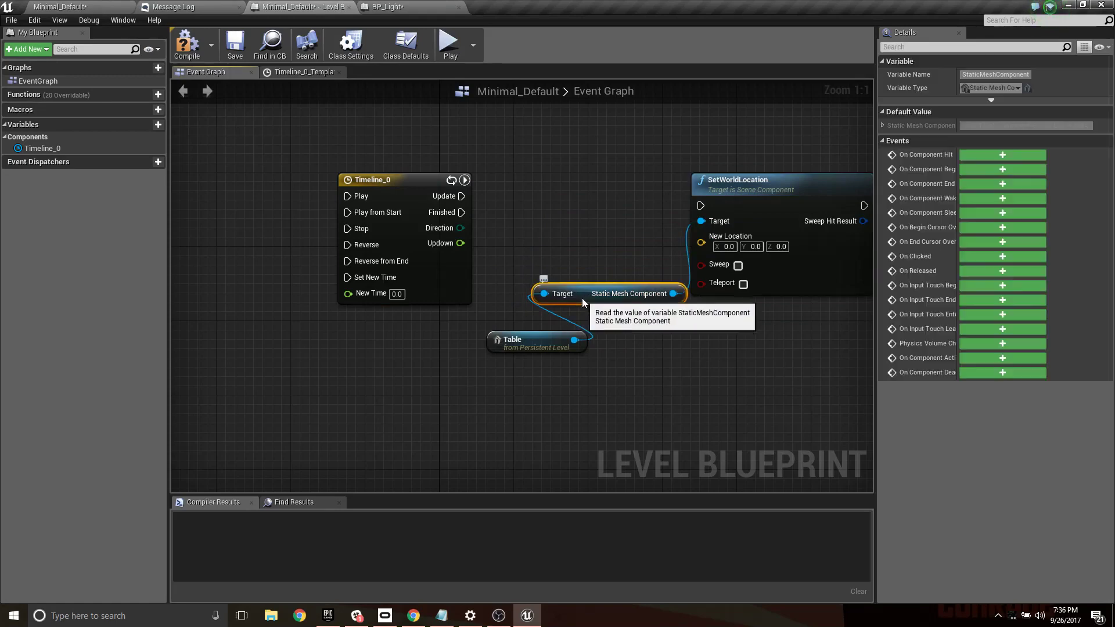
pyautogui.moveTo(531, 332); pyautogui.dragTo(775, 134)
pyautogui.keyDown('ctrl'); pyautogui.click(598, 293); pyautogui.keyUp('ctrl')
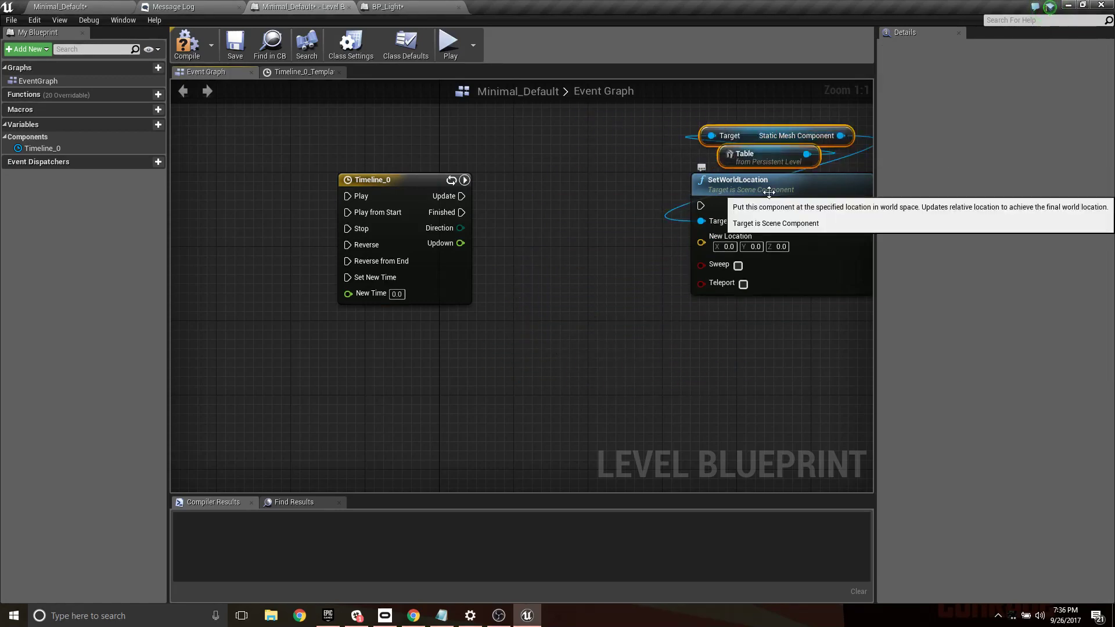
pyautogui.keyDown('ctrl'); pyautogui.click(822, 227); pyautogui.keyUp('ctrl')
pyautogui.moveTo(822, 228); pyautogui.dragTo(729, 218)
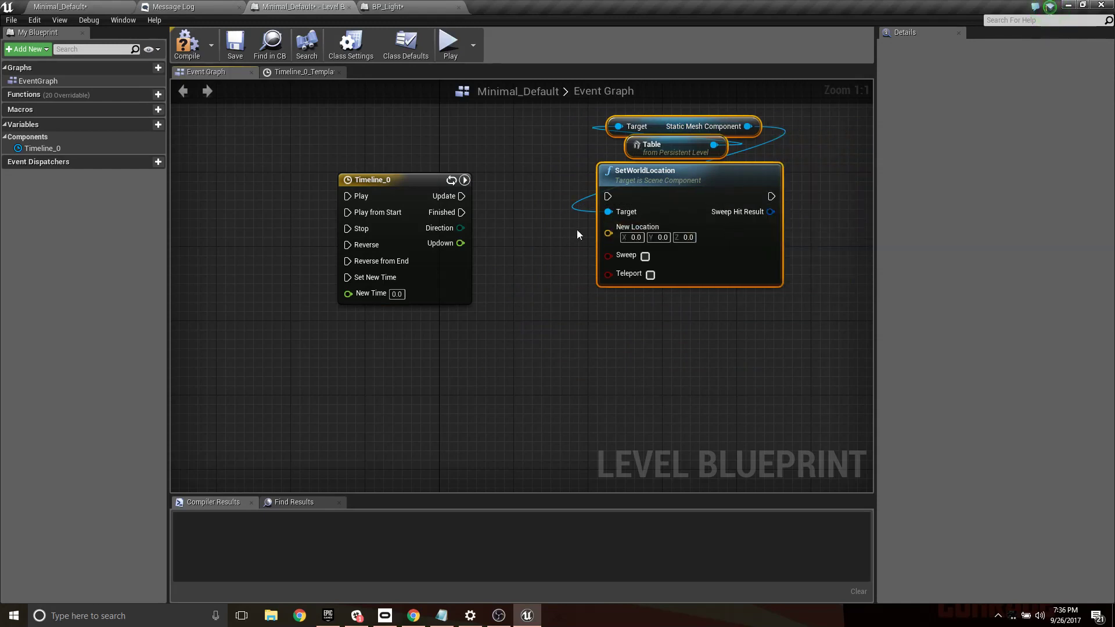
# - Split the New Location pin of SetWorldLocation into separate X, Y and Z inputs
pyautogui.rightClick(610, 232)
pyautogui.click(540, 240)
pyautogui.click(540, 244)
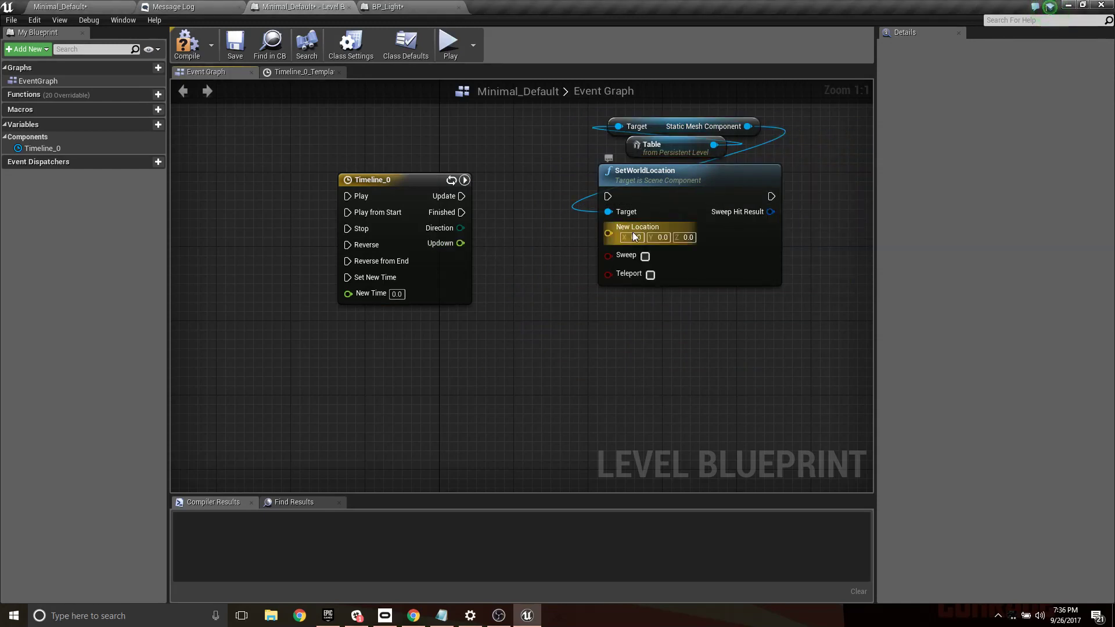
pyautogui.rightClick(608, 232)
pyautogui.click(577, 236)
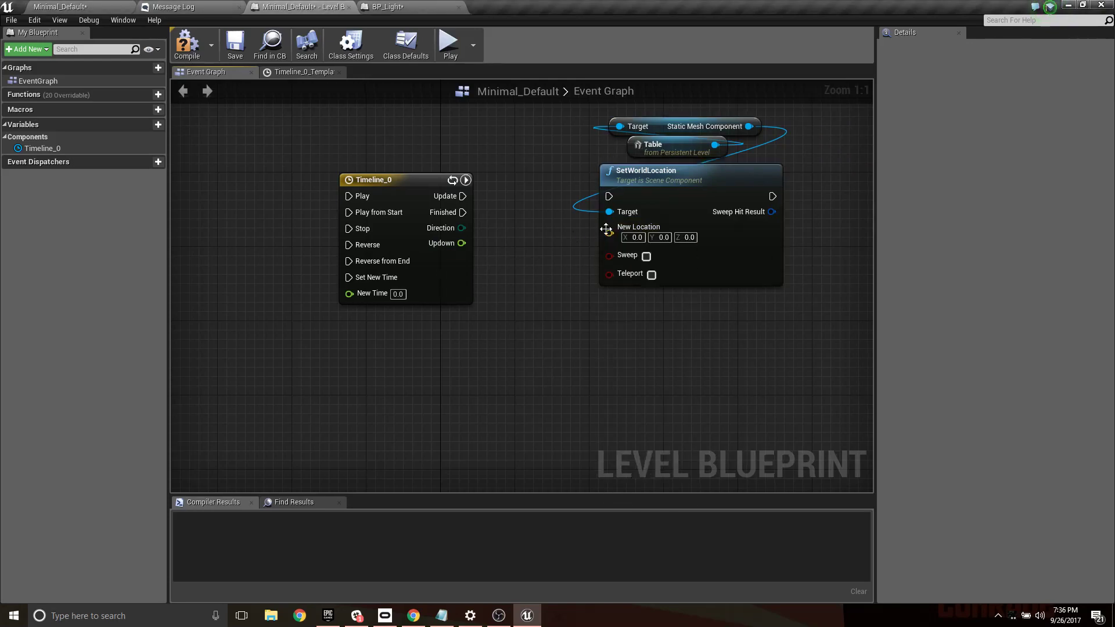
pyautogui.rightClick(612, 233)
pyautogui.click(648, 257)
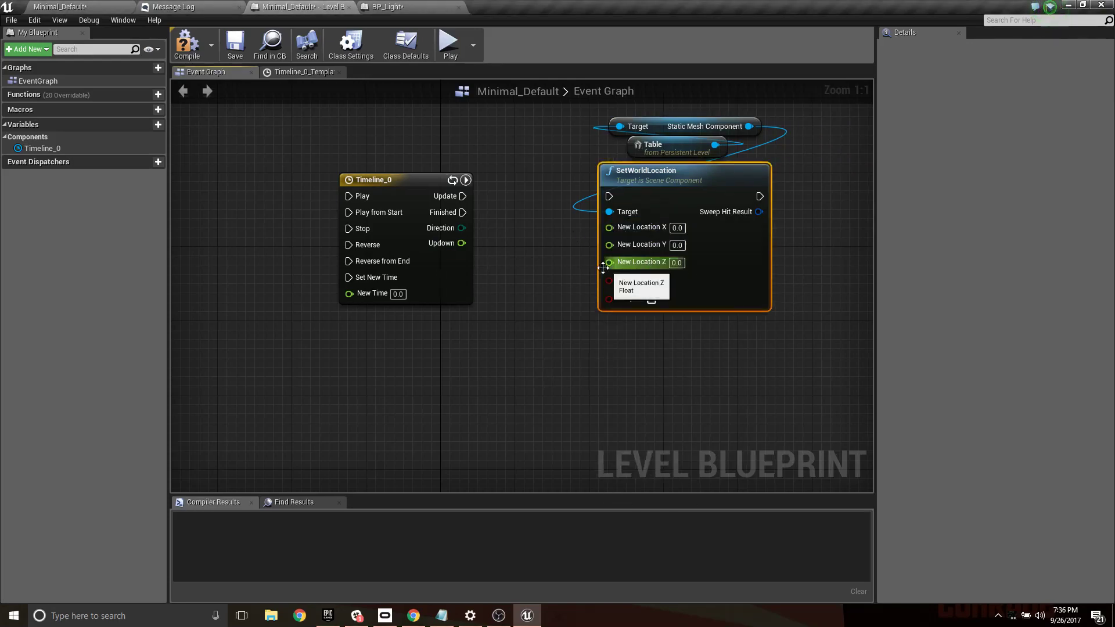
# - Connect the timeline's Updown output to New Location Z and Update to SetWorldLocation's execution input, and compile and save the Level Blueprint
pyautogui.moveTo(462, 244); pyautogui.dragTo(609, 262)
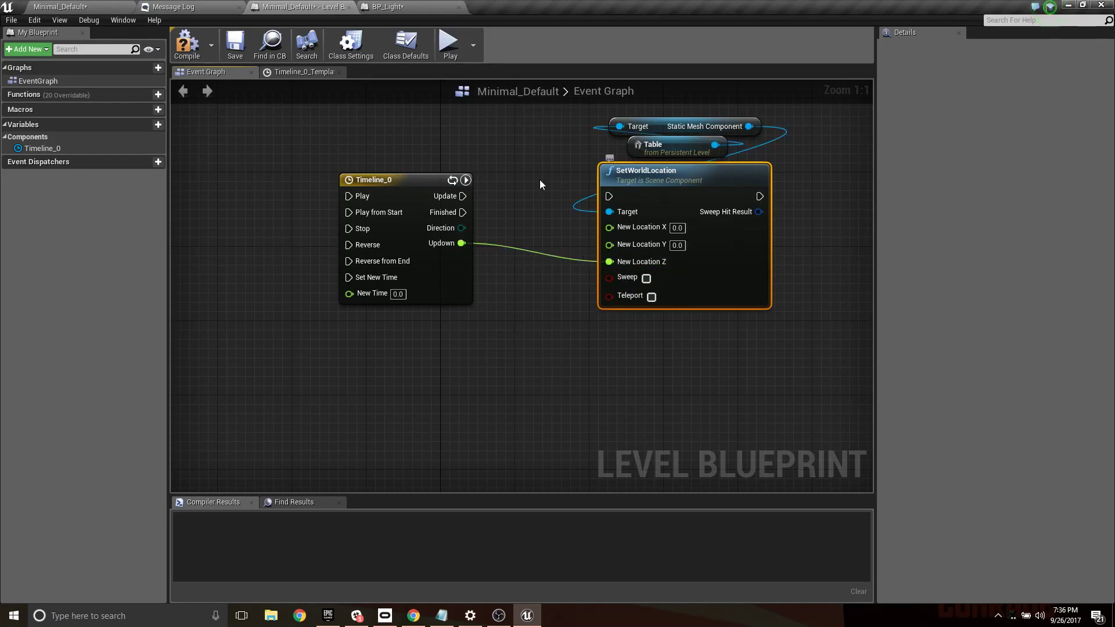
pyautogui.moveTo(463, 196); pyautogui.dragTo(614, 197)
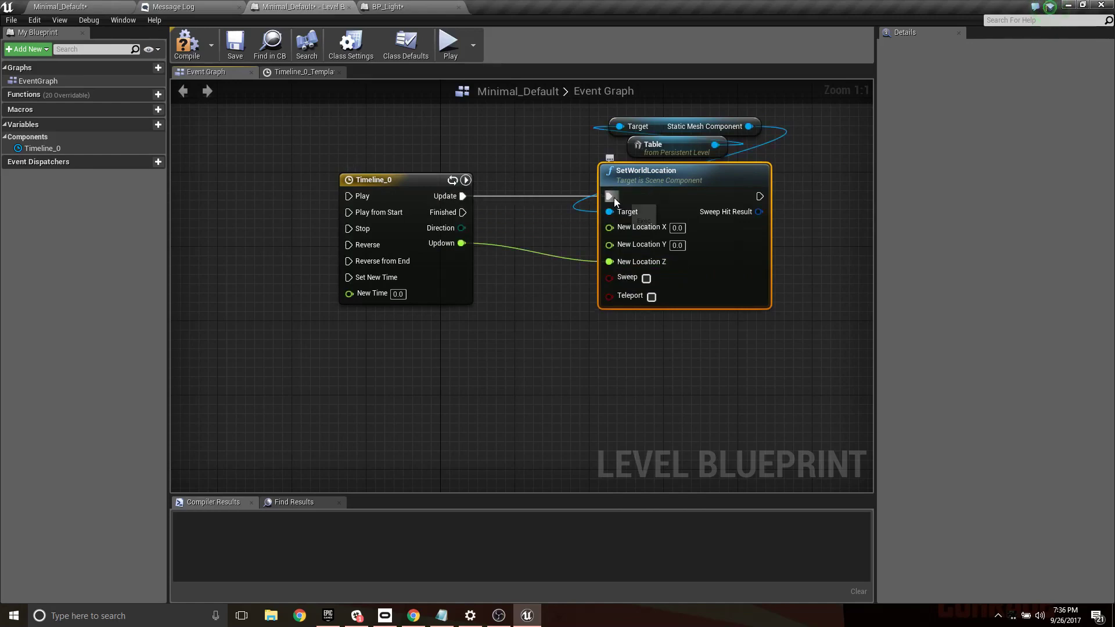
pyautogui.click(186, 42)
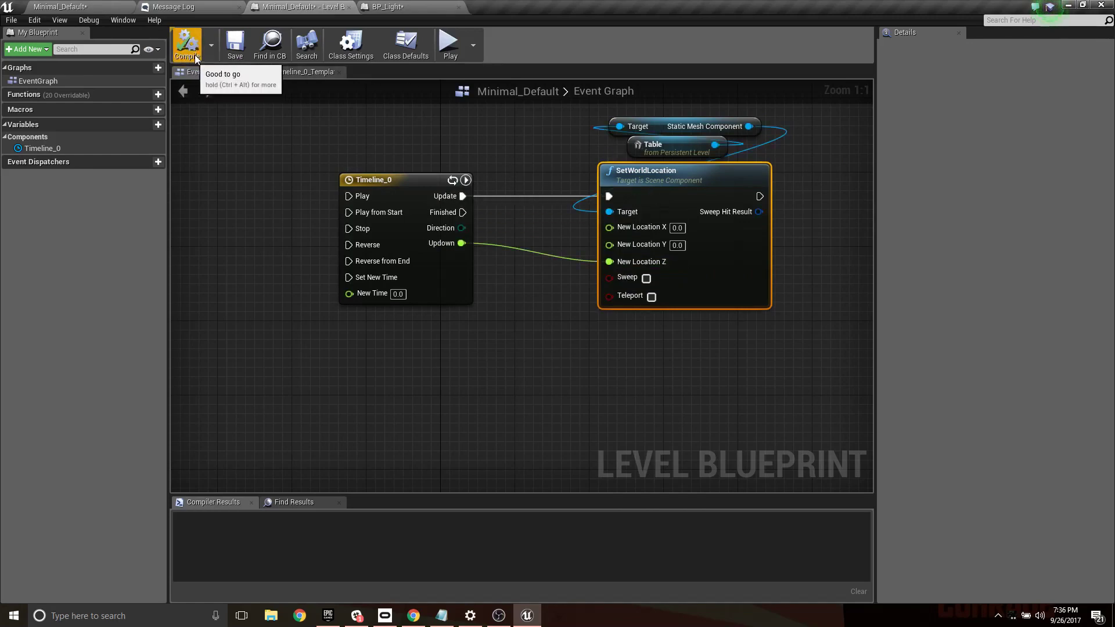
pyautogui.click(234, 44)
# - Play-test the level to watch the table's movement and inspect the live execution flow in the Level Blueprint and BP_Light graphs
pyautogui.click(119, 5)
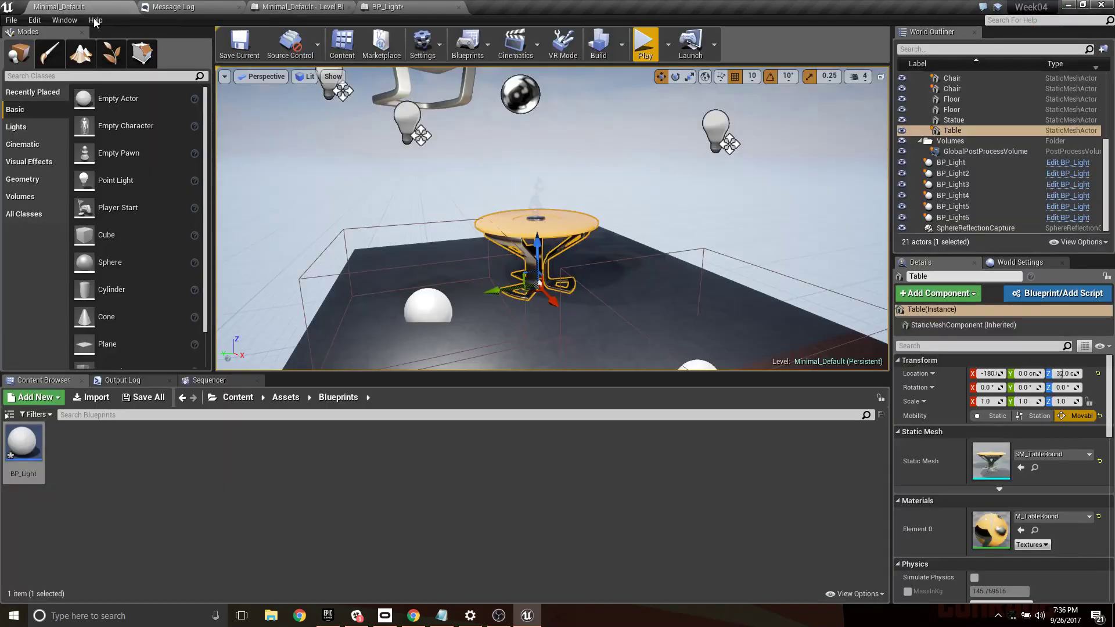
pyautogui.click(643, 44)
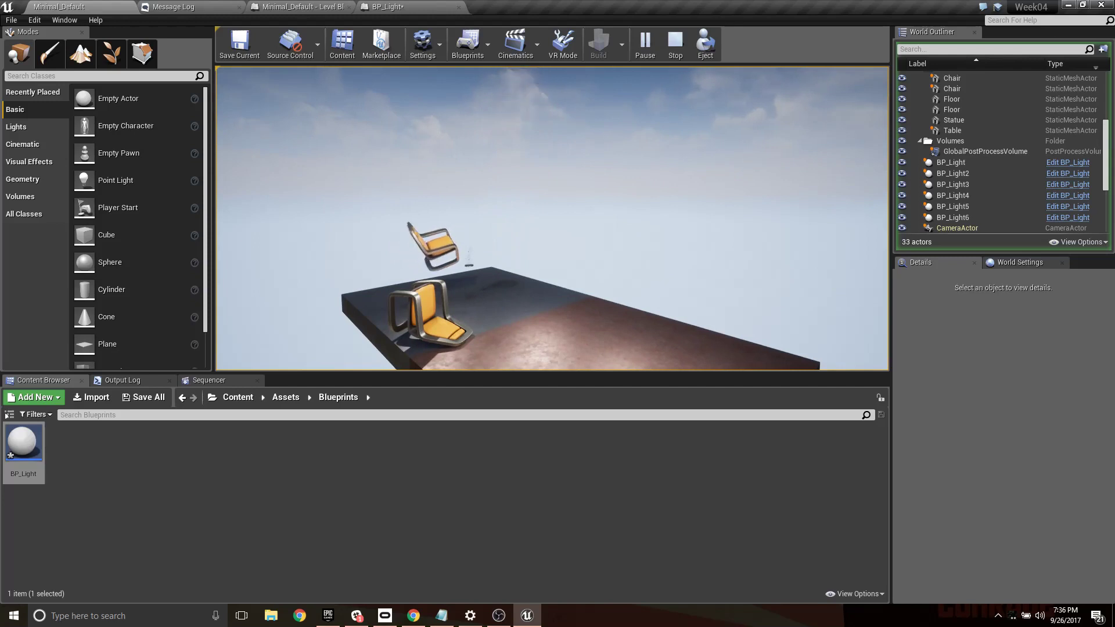
pyautogui.hotkey('shift', 'F1')
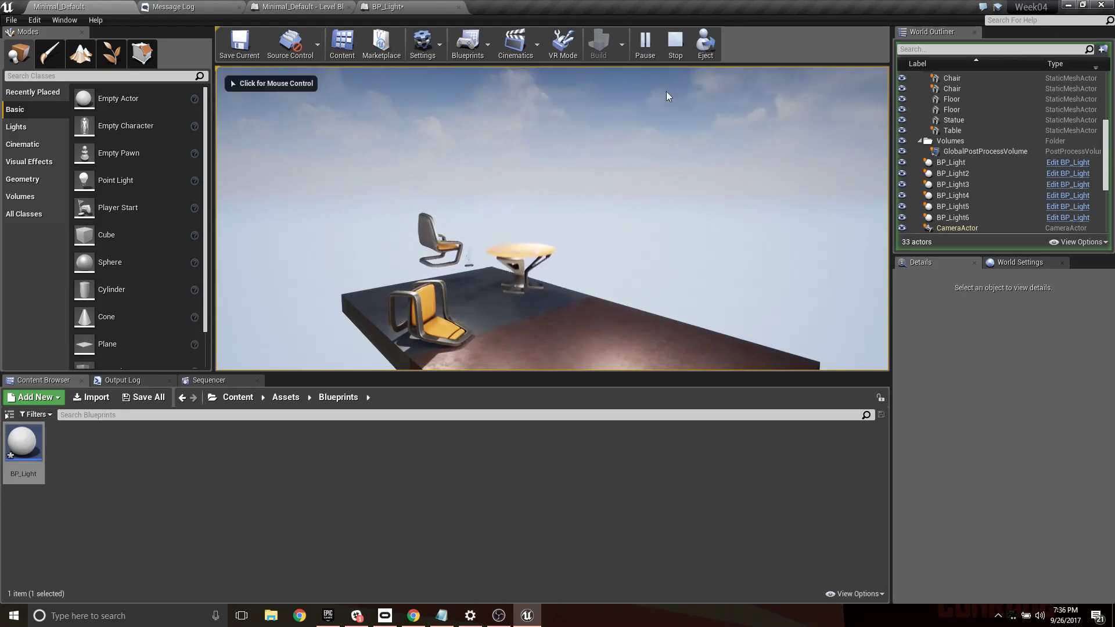
pyautogui.click(280, 6)
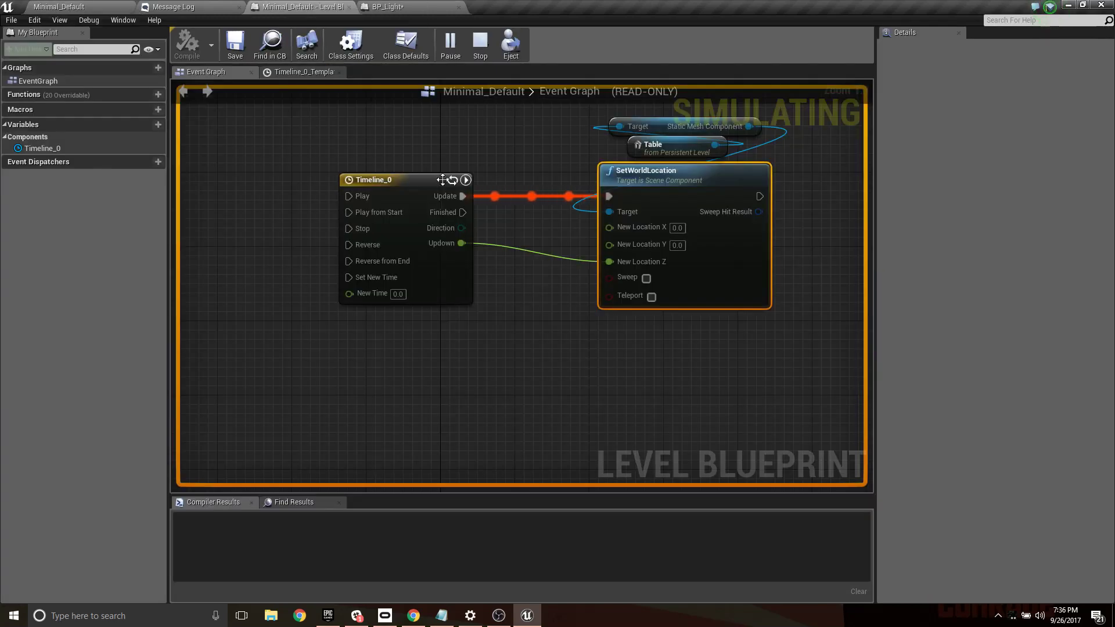
pyautogui.click(383, 6)
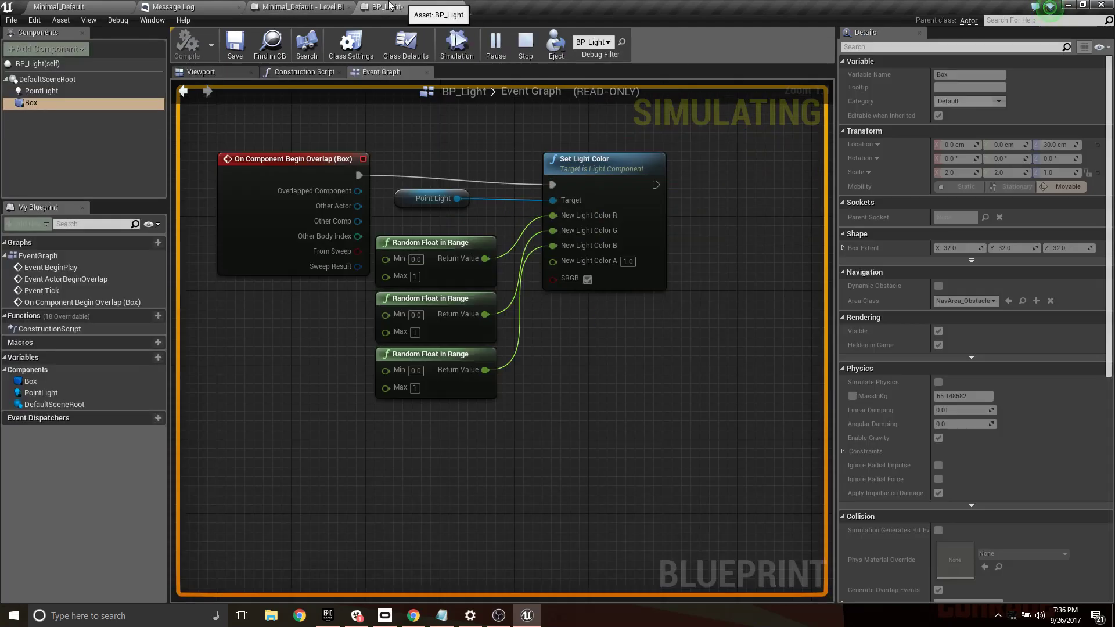
pyautogui.click(299, 6)
pyautogui.click(58, 7)
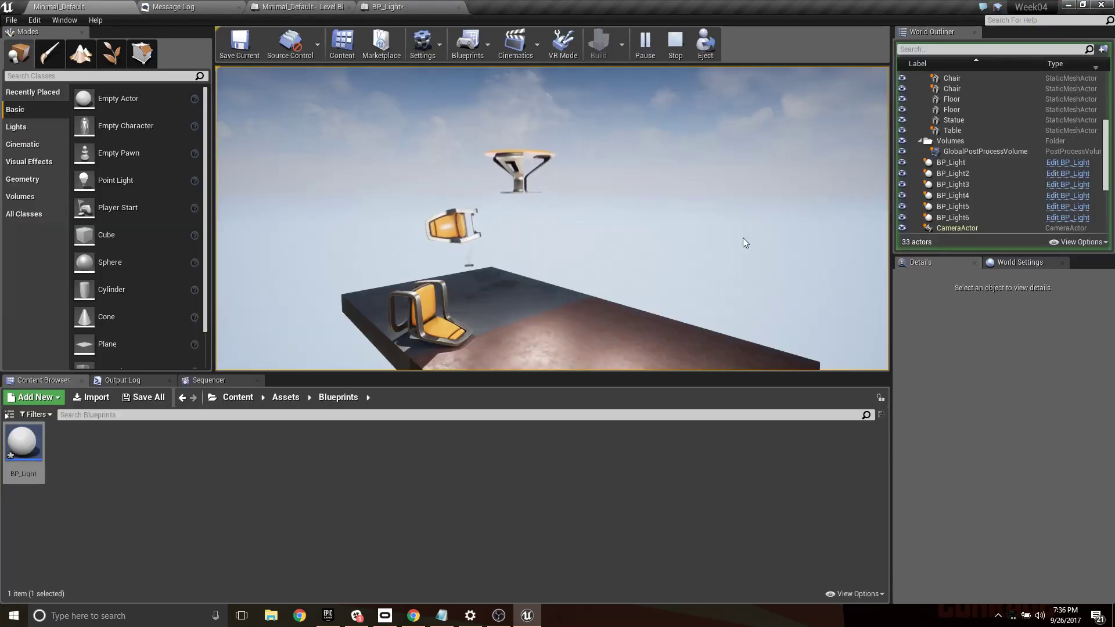
pyautogui.click(323, 7)
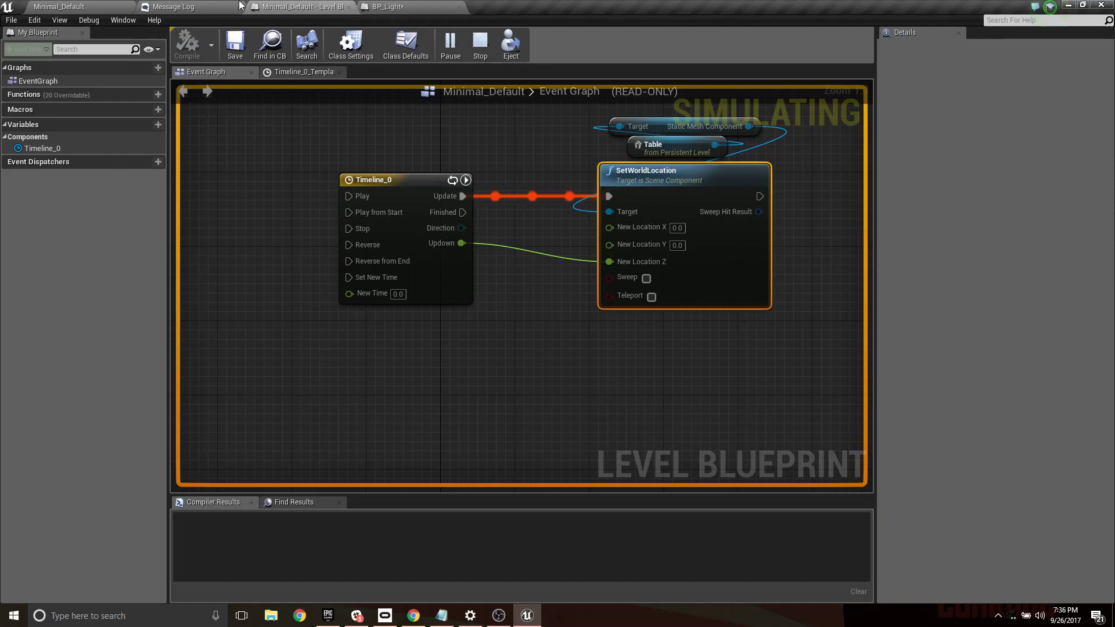
# - Stop the running simulation and turn off AutoPlay for the Timeline_0 timeline in the Level Blueprint
pyautogui.click(303, 71)
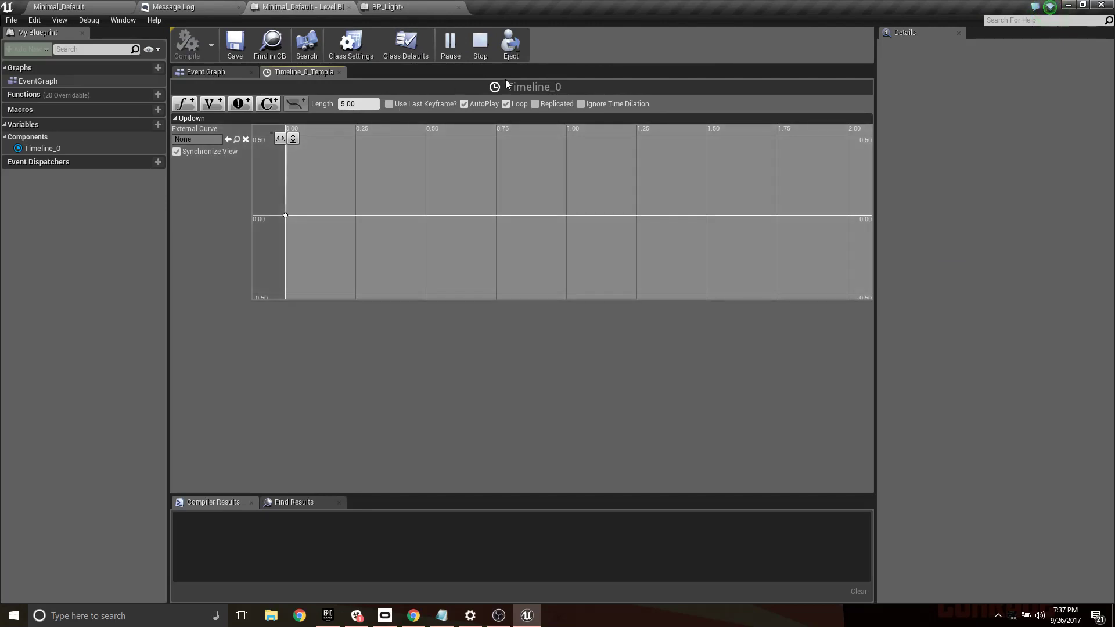
pyautogui.click(478, 46)
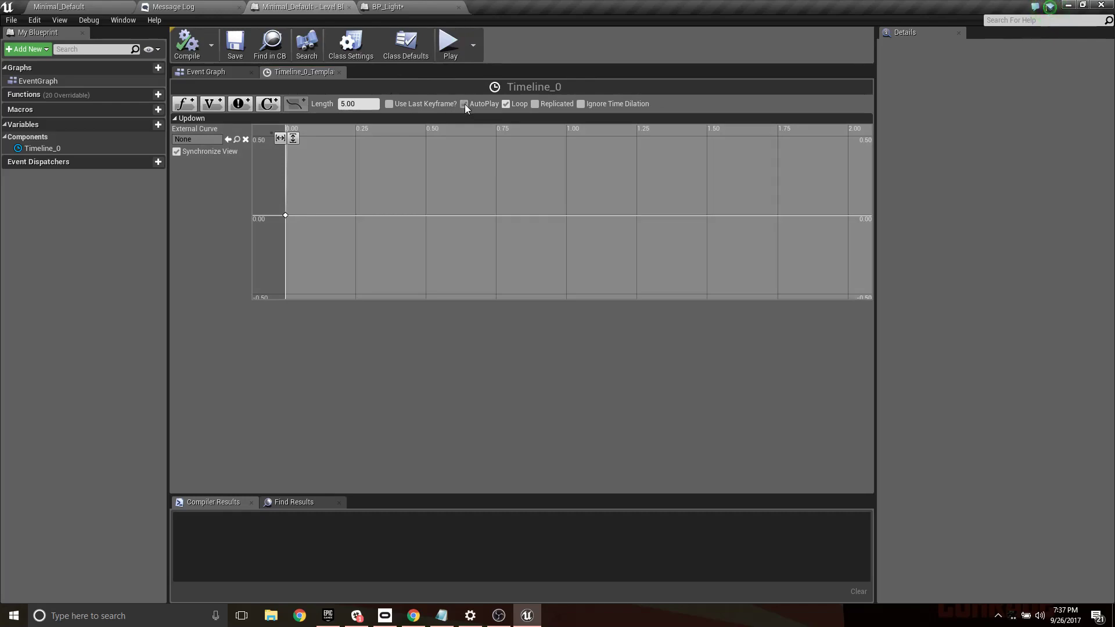
pyautogui.click(81, 6)
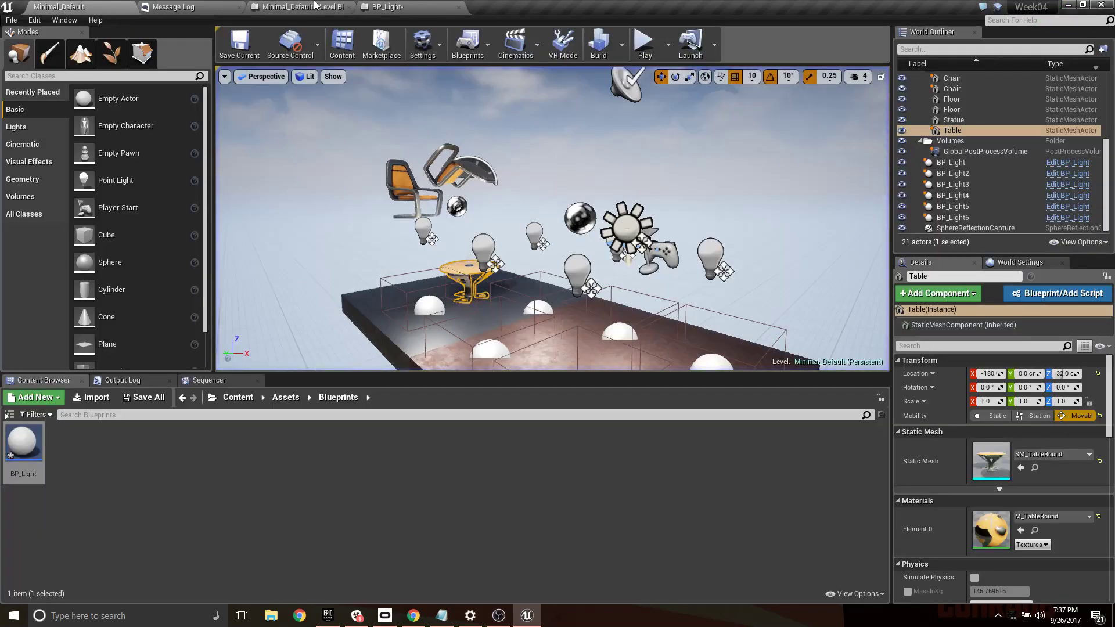
pyautogui.click(185, 6)
pyautogui.click(303, 6)
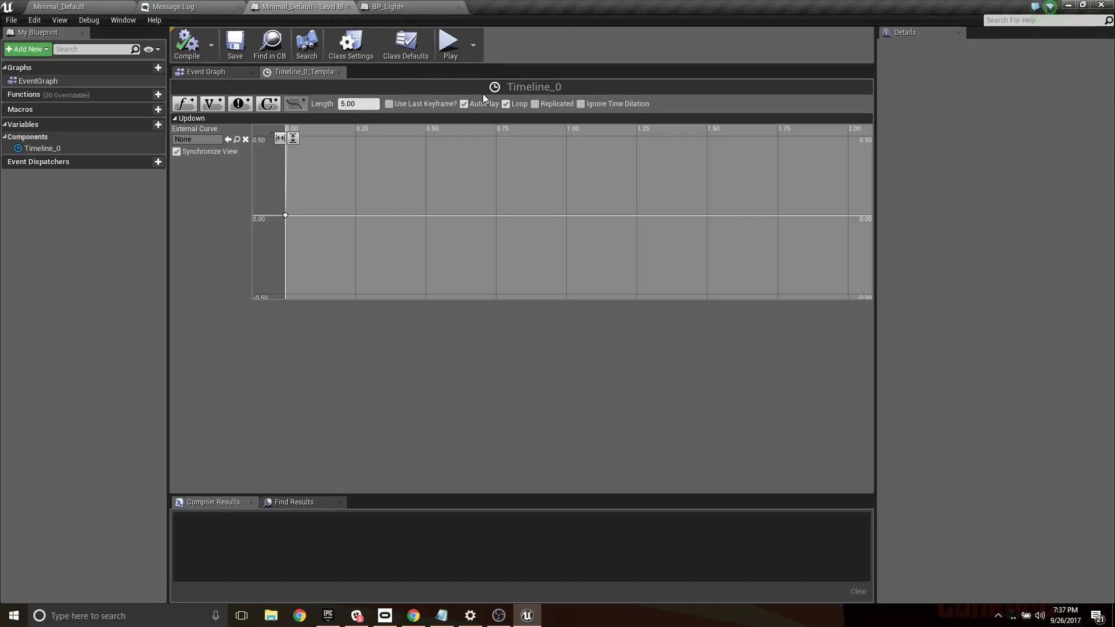
pyautogui.click(465, 104)
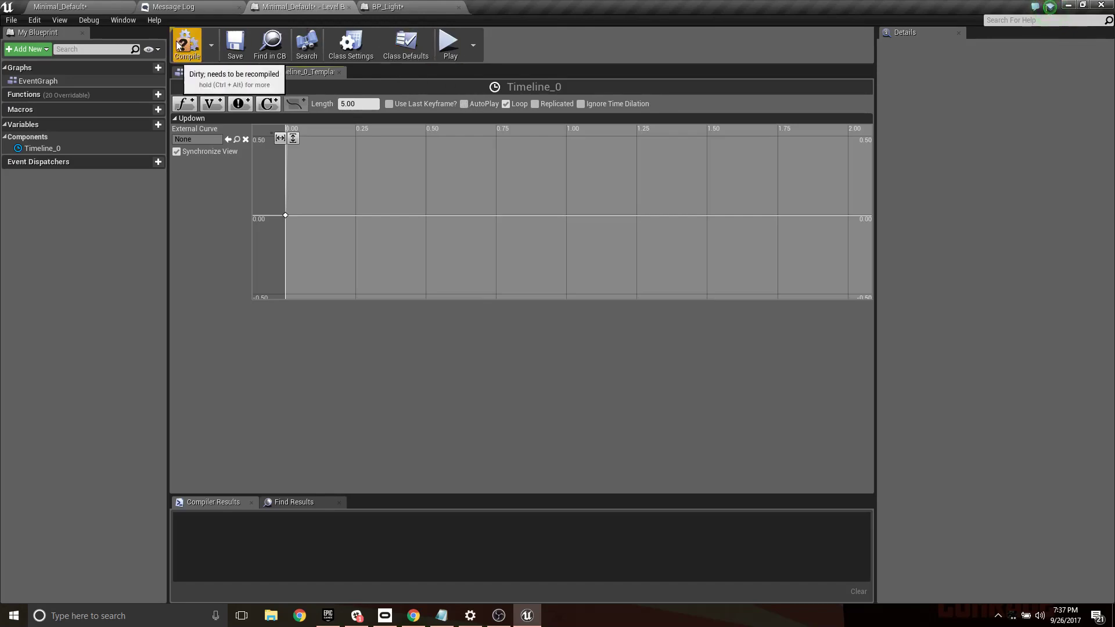
# - Add a Space Bar keyboard event, connect its Pressed output to Timeline_0's Play input, and compile the Level Blueprint
pyautogui.click(232, 72)
pyautogui.moveTo(336, 154); pyautogui.dragTo(398, 243, button='right')
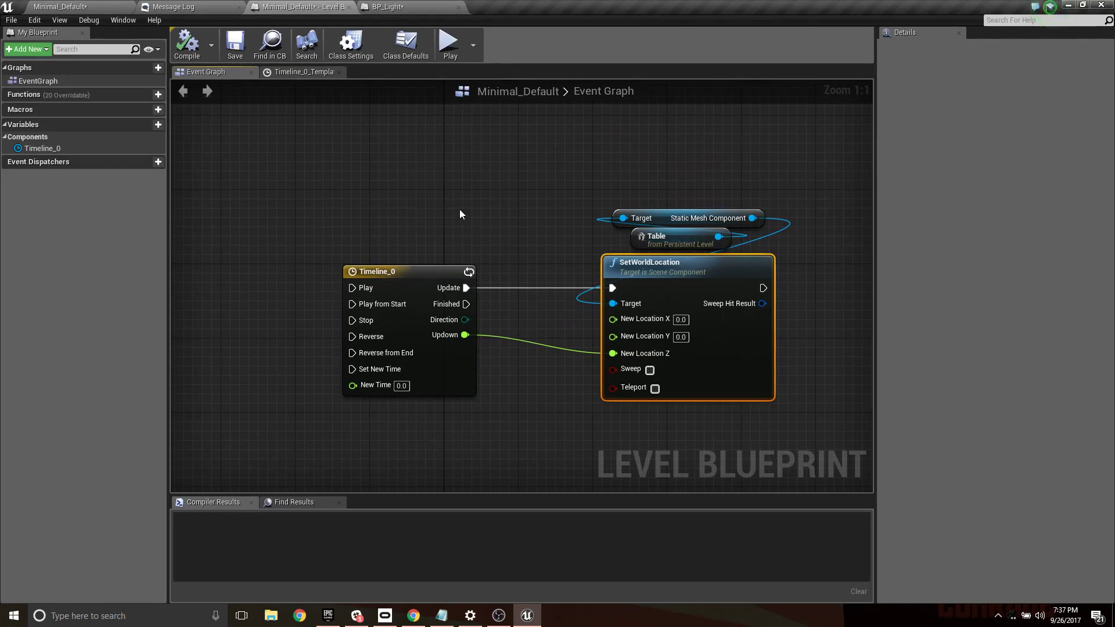
pyautogui.moveTo(396, 165); pyautogui.dragTo(388, 168, button='right')
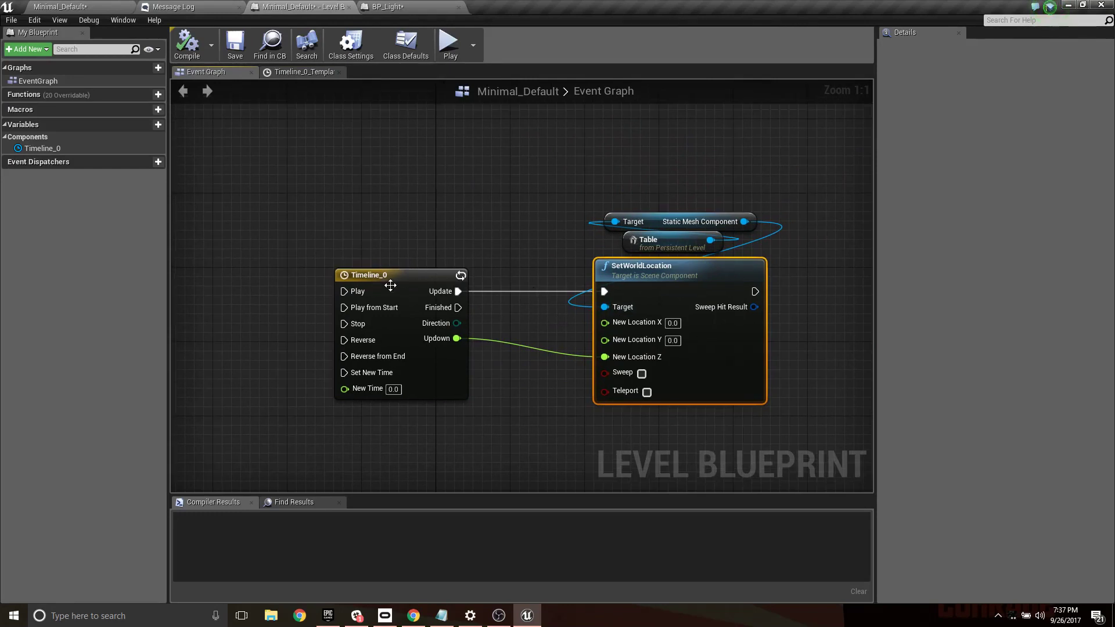
pyautogui.moveTo(400, 275); pyautogui.dragTo(655, 269, button='right')
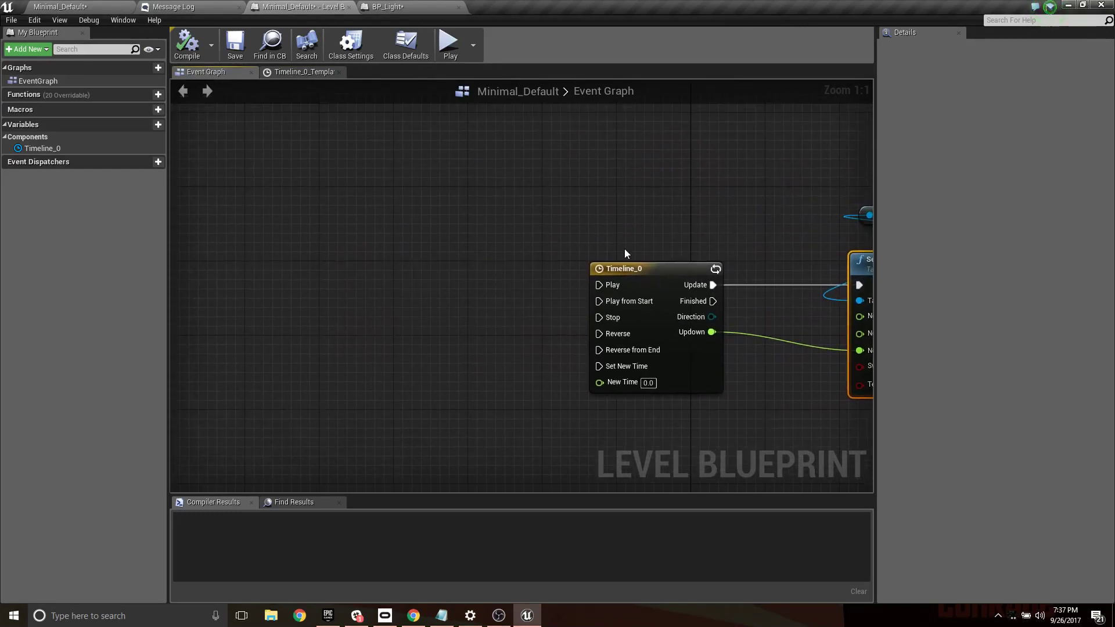
pyautogui.moveTo(510, 206); pyautogui.dragTo(500, 205, button='right')
pyautogui.rightClick(502, 205)
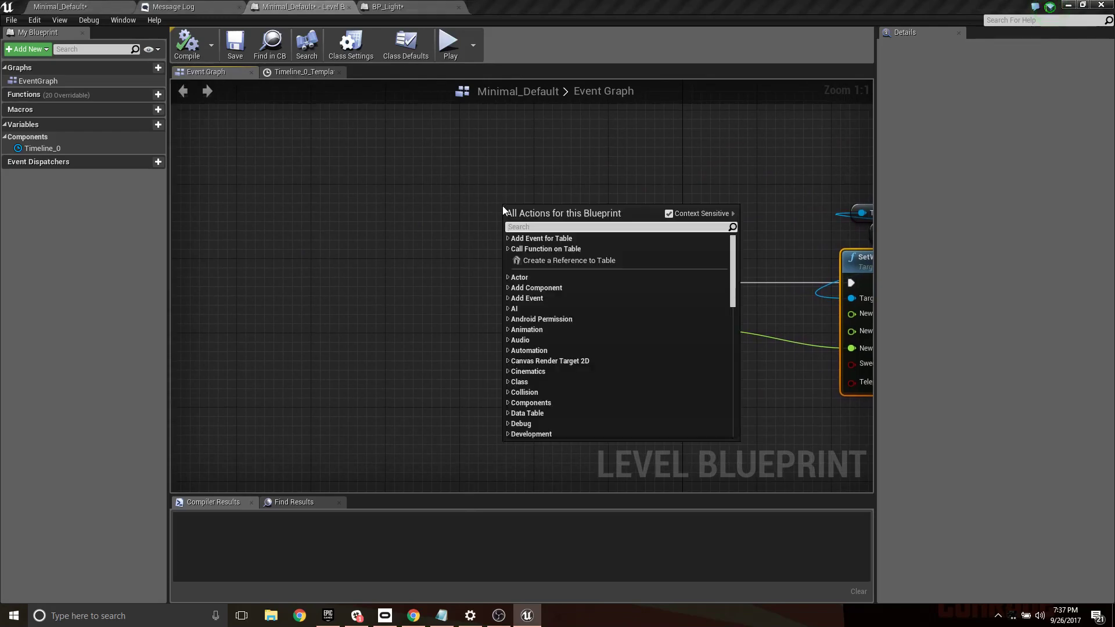
pyautogui.write('spaceba')
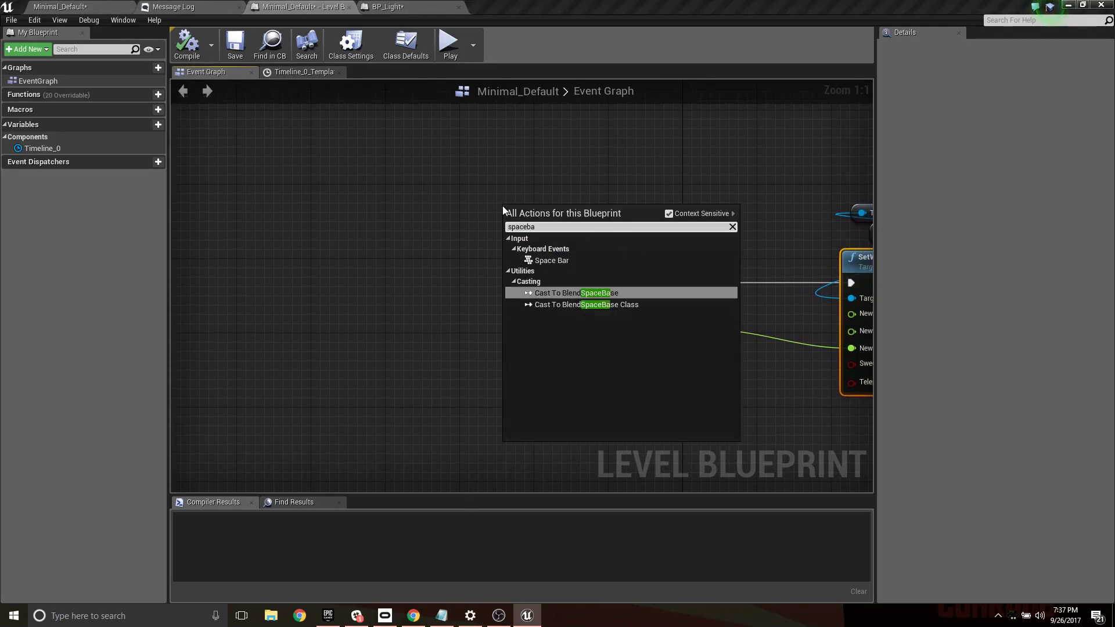
pyautogui.click(553, 260)
pyautogui.moveTo(553, 210); pyautogui.dragTo(590, 282)
pyautogui.moveTo(701, 212); pyautogui.dragTo(511, 140, button='right')
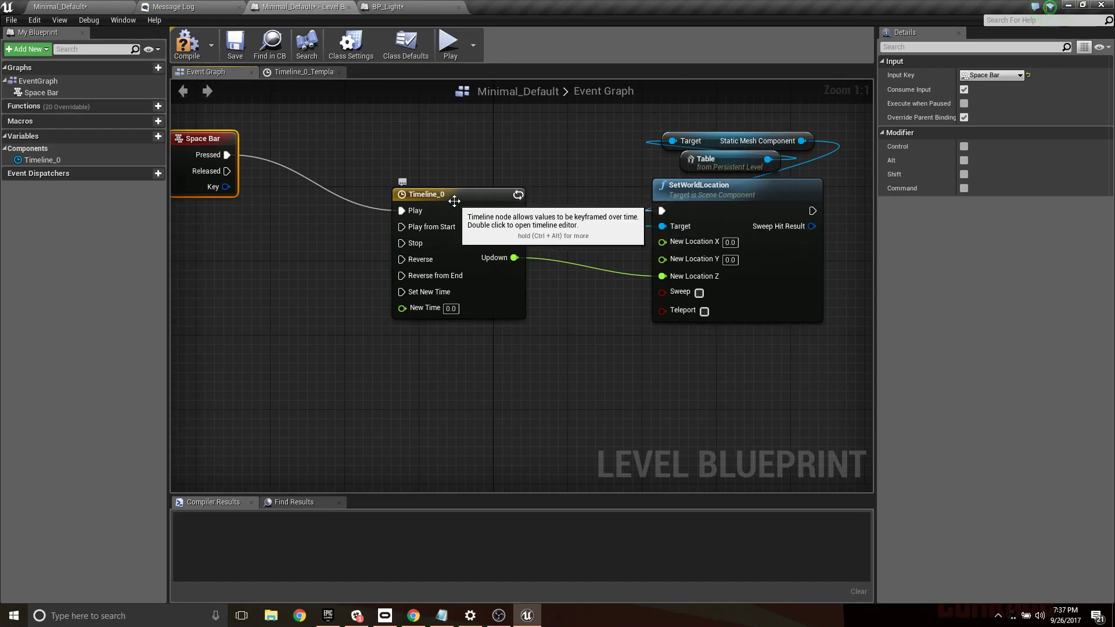
pyautogui.click(192, 53)
# - Play-test the level, flying around the table to check its Space Bar-triggered vertical movement, and end the session
pyautogui.click(95, 7)
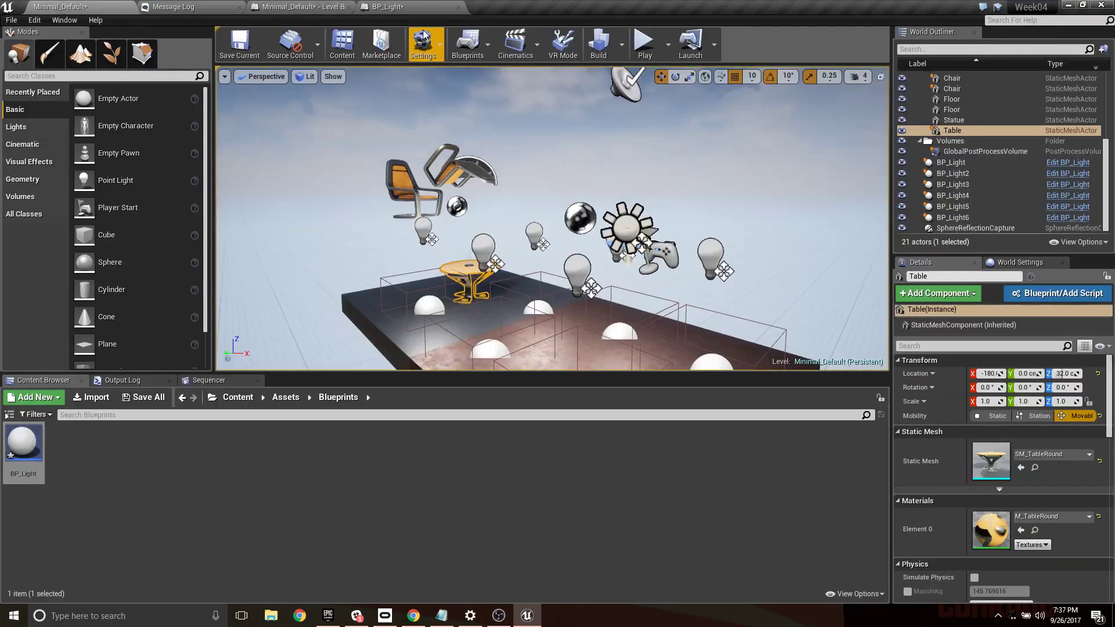
pyautogui.click(643, 43)
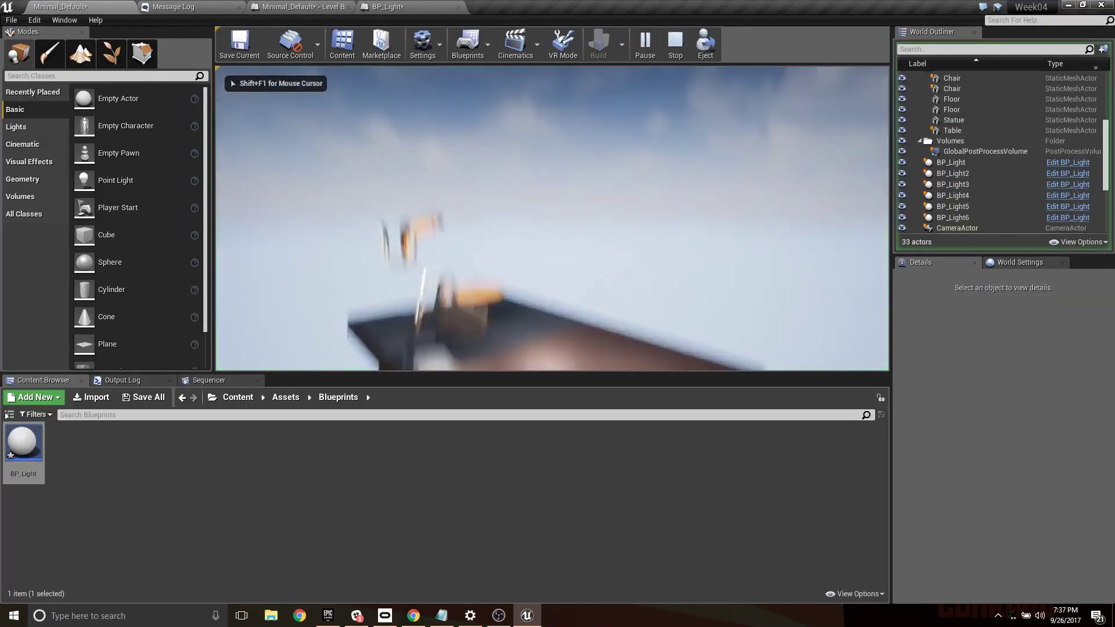
pyautogui.press('w')
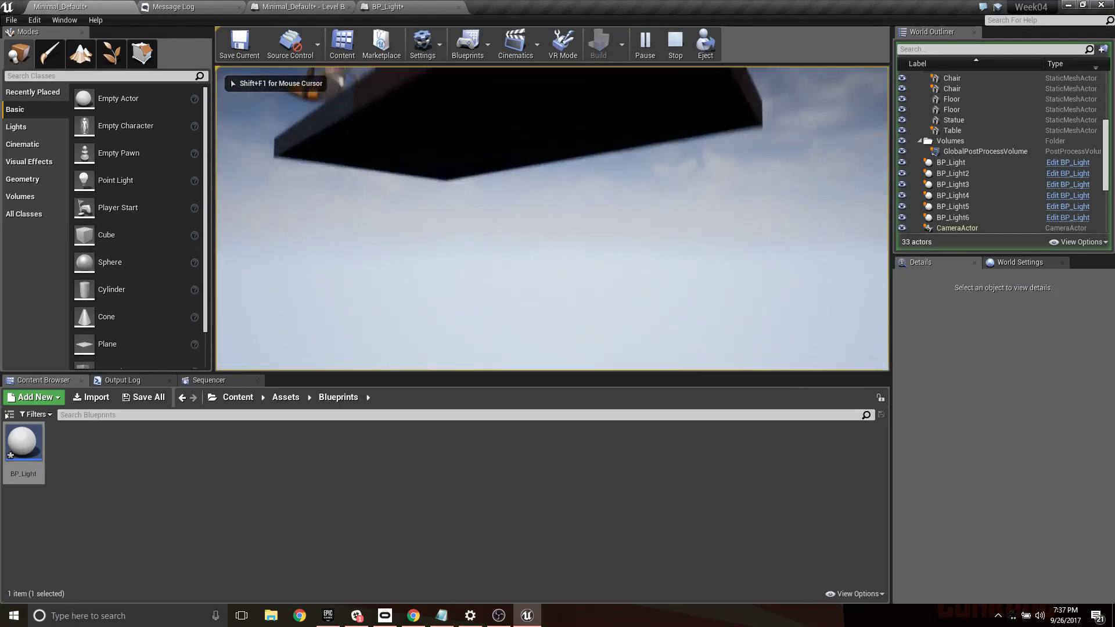
pyautogui.press('w')
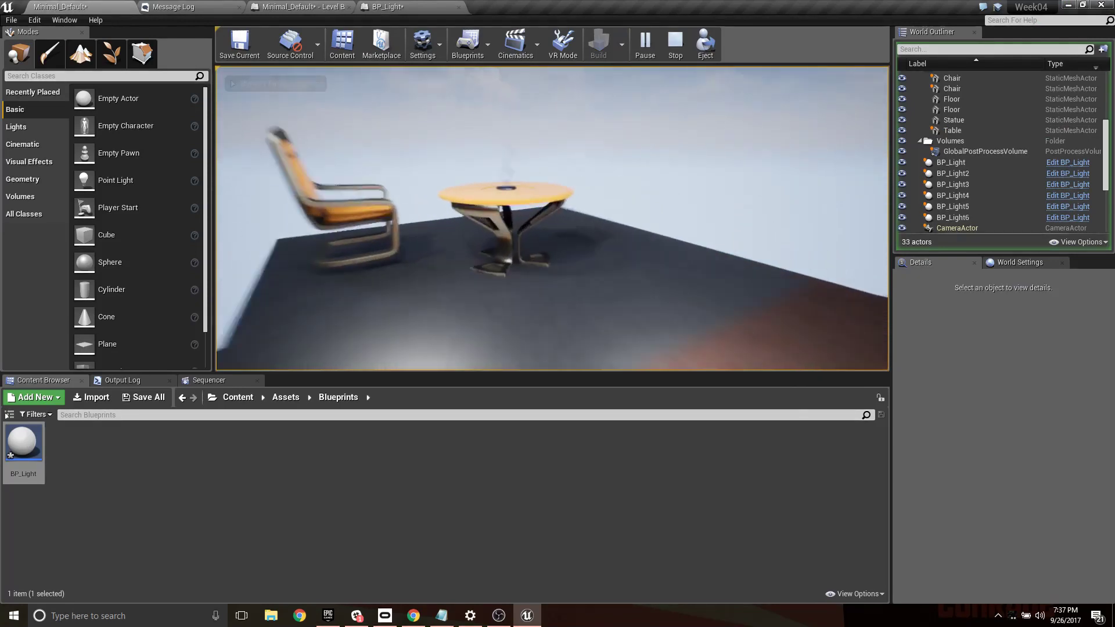
pyautogui.press('s')
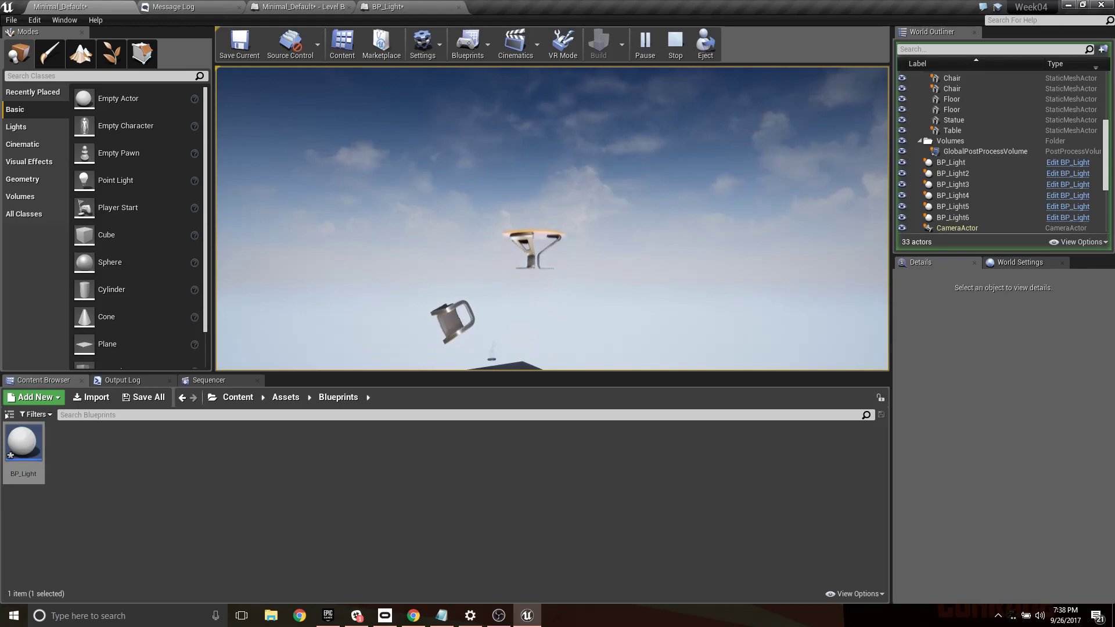
pyautogui.press('Escape')
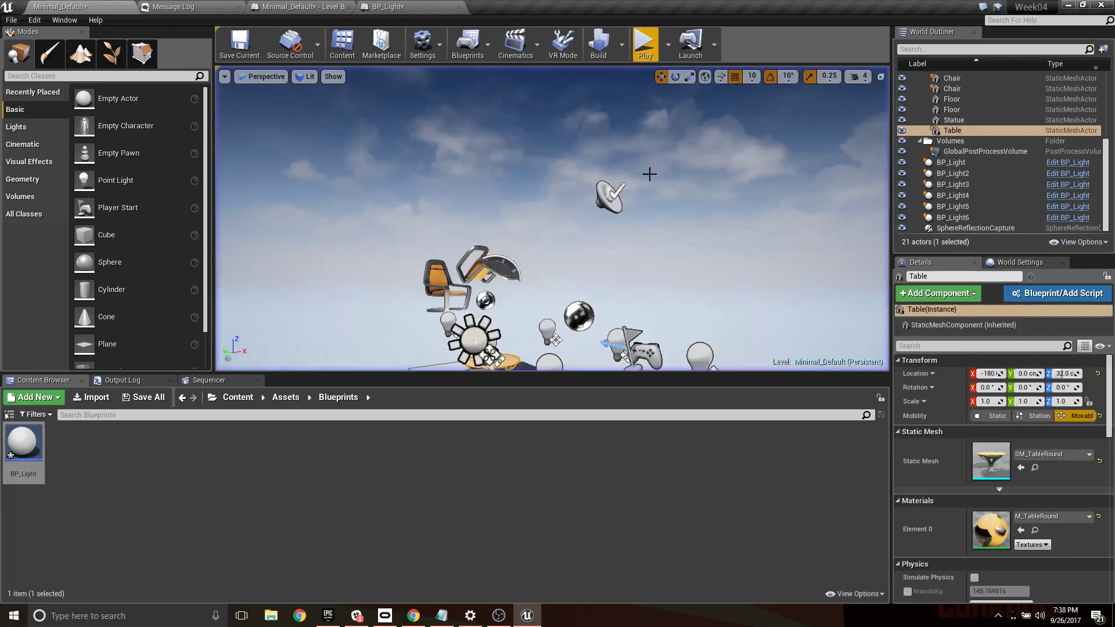
# - Return to the Level Blueprint's event graph at the empty area below the timeline node
pyautogui.moveTo(567, 178); pyautogui.dragTo(505, 221, button='right')
pyautogui.click(387, 7)
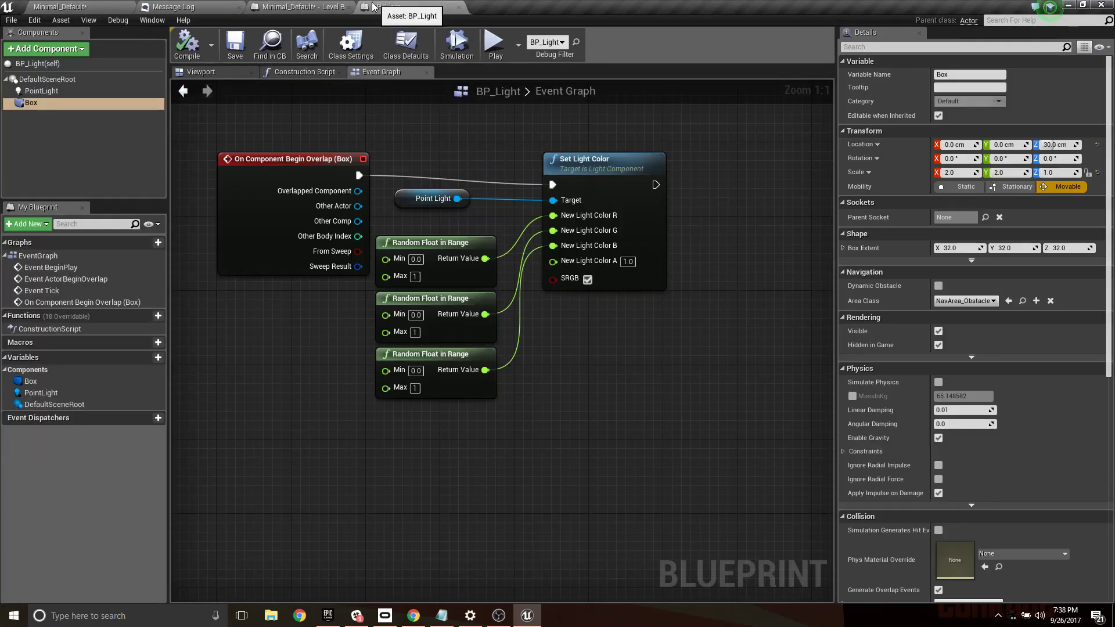
pyautogui.click(303, 6)
pyautogui.scroll(4, 491, 266)
pyautogui.moveTo(491, 263); pyautogui.dragTo(371, 196, button='right')
pyautogui.rightClick(359, 207)
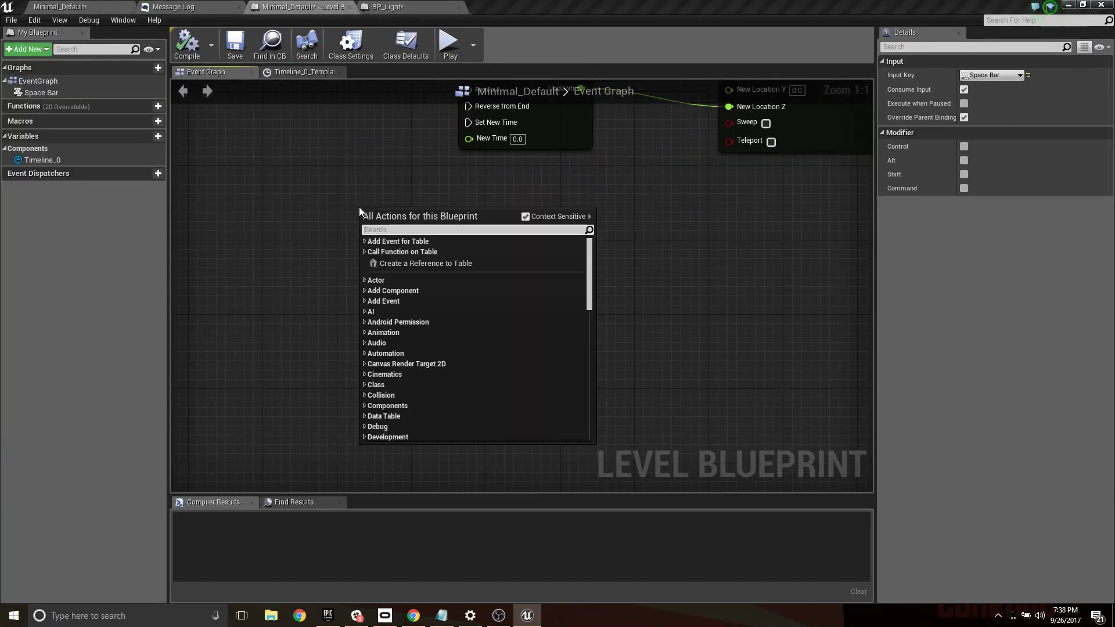
pyautogui.write('tim')
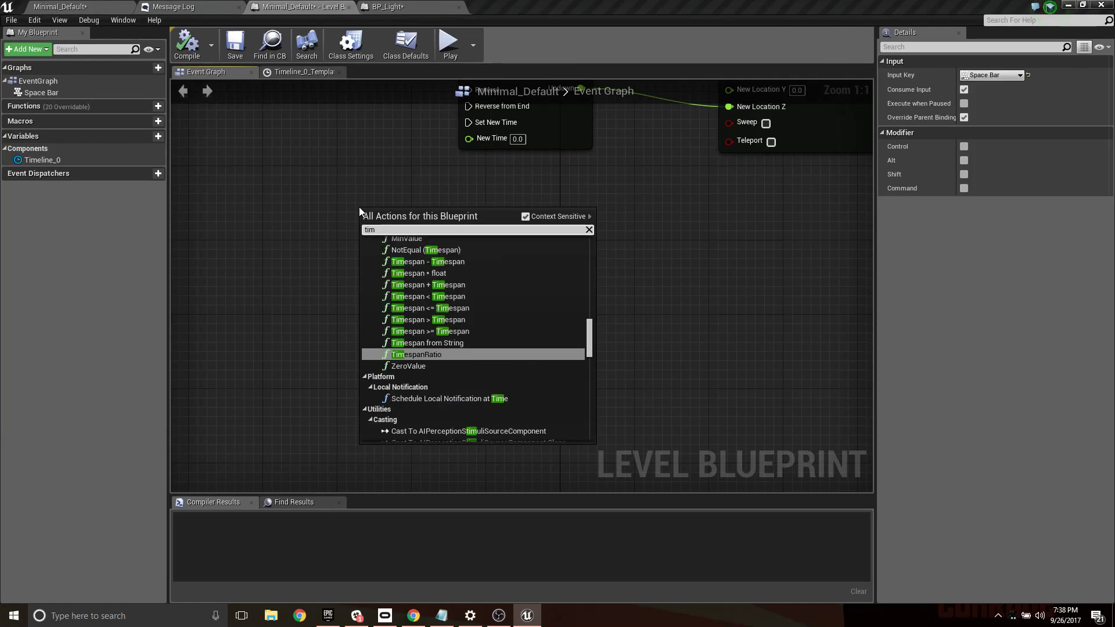
pyautogui.write('edi')
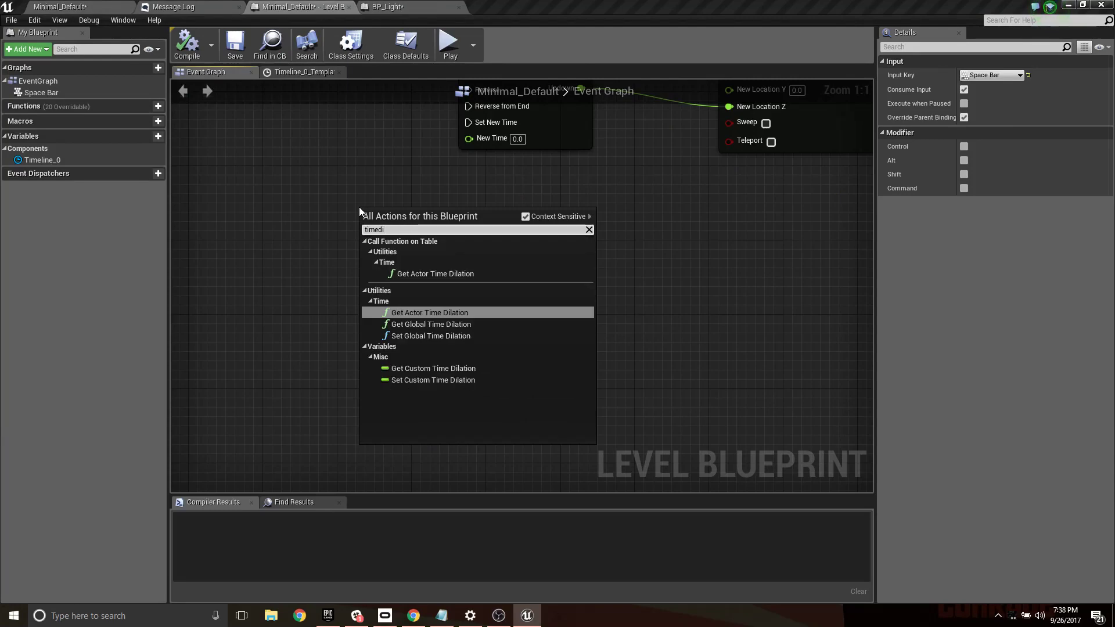
pyautogui.click(440, 324)
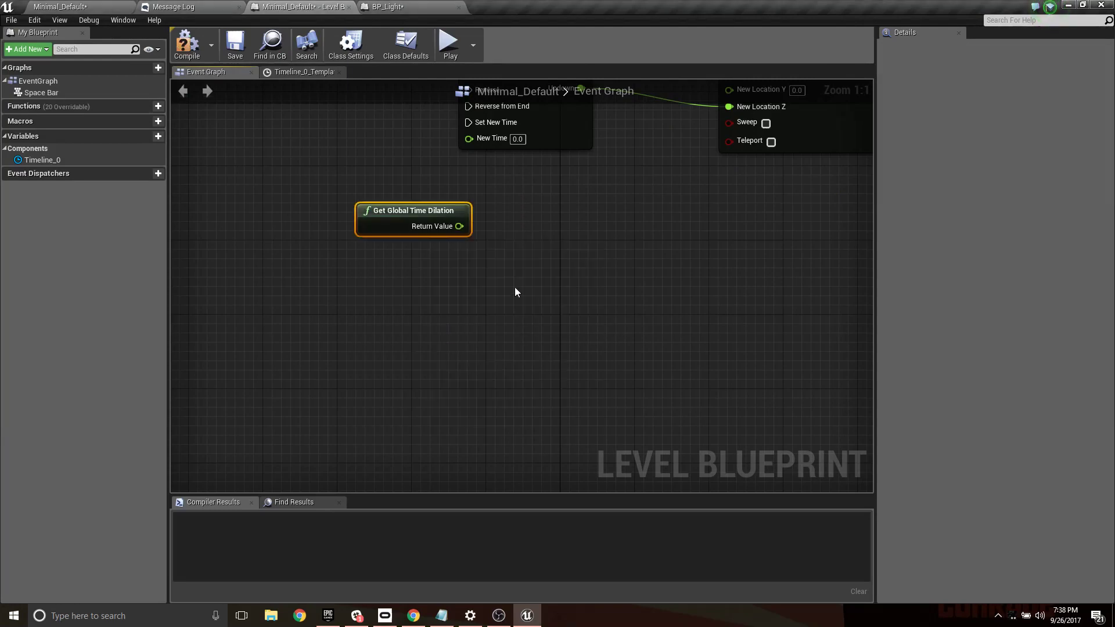
pyautogui.press('Delete')
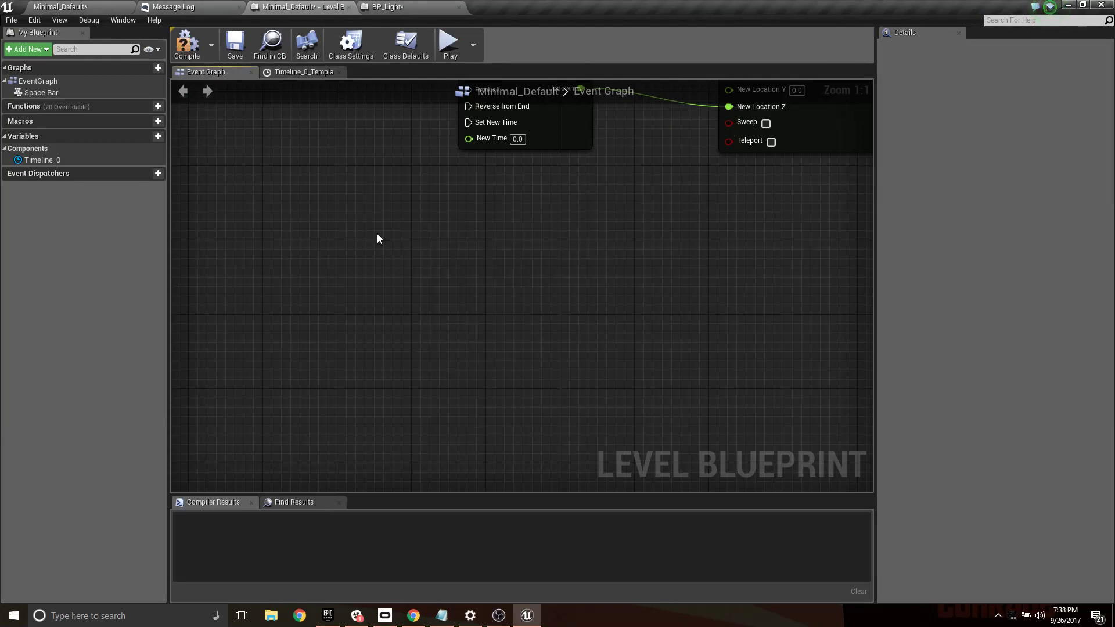
# - Add a Set Global Time Dilation node and connect the Space Bar's Pressed output to it instead of the timeline's Play input
pyautogui.rightClick(391, 233)
pyautogui.write('setglo')
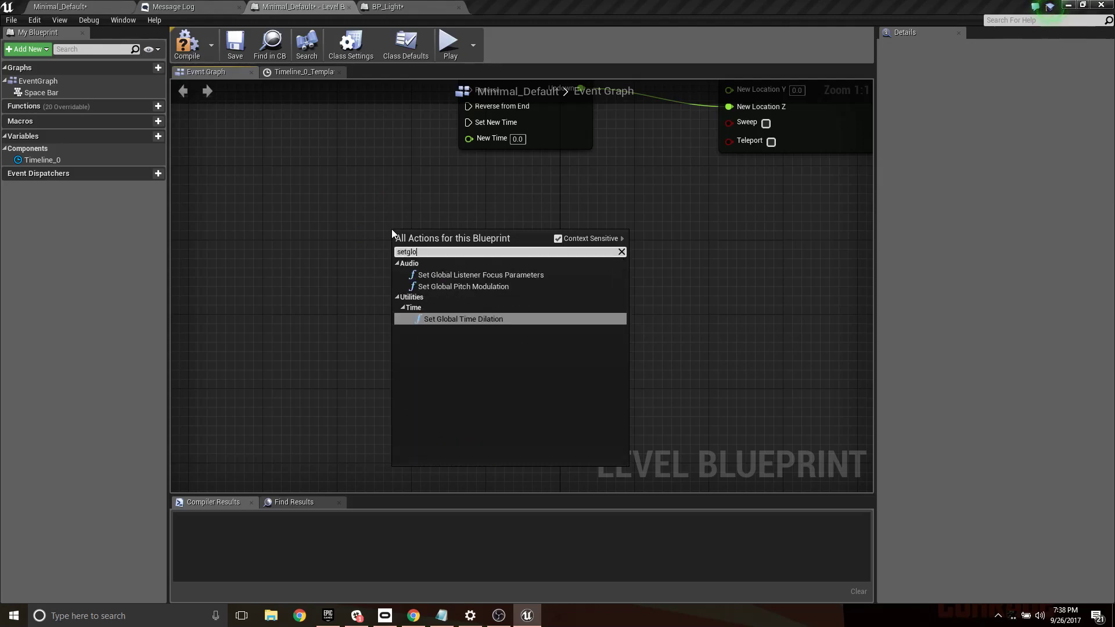
pyautogui.click(458, 318)
pyautogui.moveTo(524, 230); pyautogui.dragTo(608, 336, button='right')
pyautogui.moveTo(539, 354); pyautogui.dragTo(476, 288)
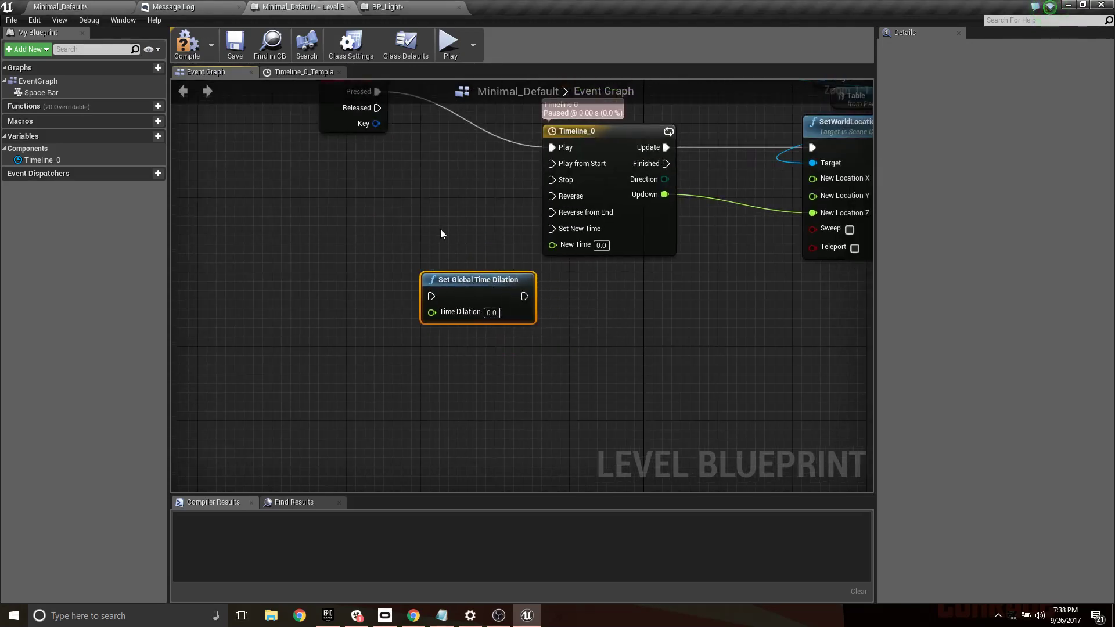
pyautogui.moveTo(441, 230); pyautogui.dragTo(494, 358, button='right')
pyautogui.moveTo(522, 407); pyautogui.dragTo(438, 315)
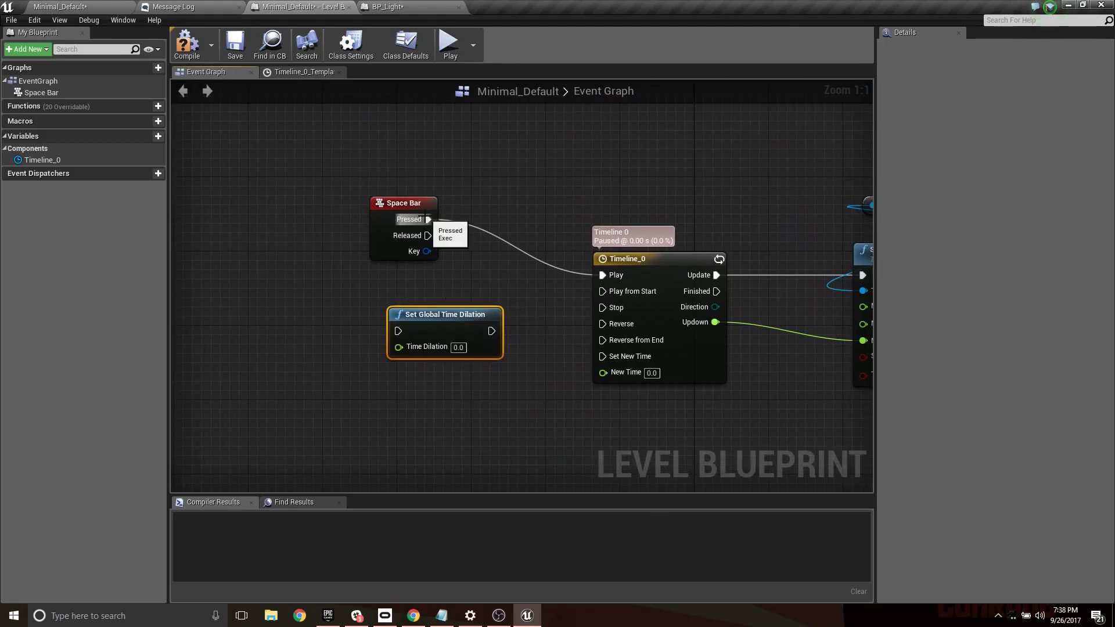
pyautogui.keyDown('alt'); pyautogui.click(427, 219); pyautogui.keyUp('alt')
pyautogui.moveTo(400, 203); pyautogui.dragTo(409, 329)
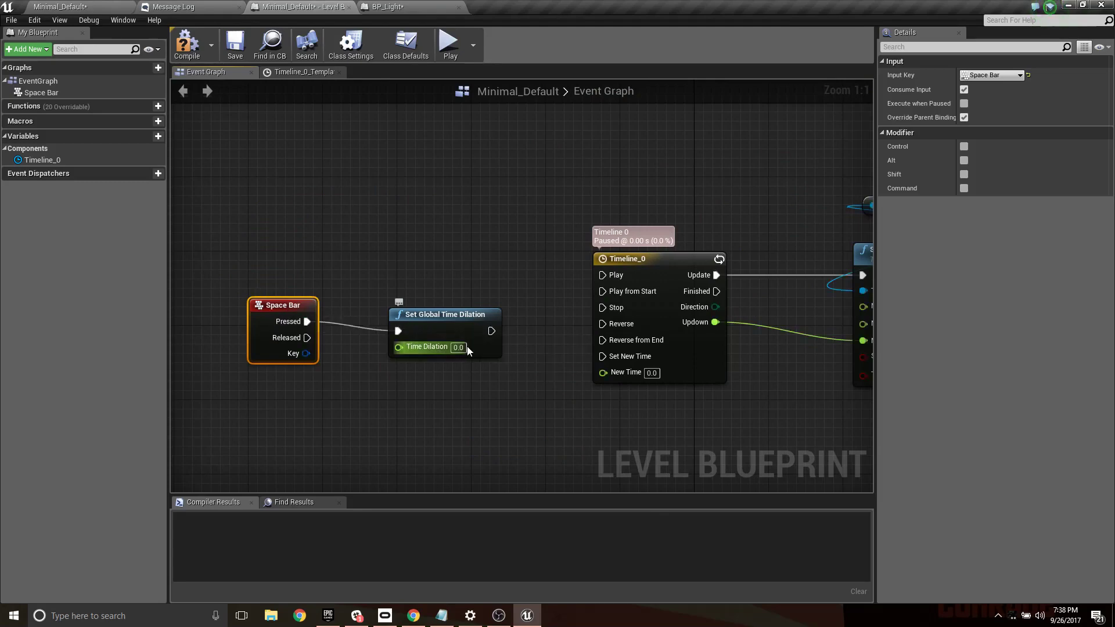
# - Set the Time Dilation value to .1 on Set Global Time Dilation, and compile and save the Level Blueprint
pyautogui.click(459, 347)
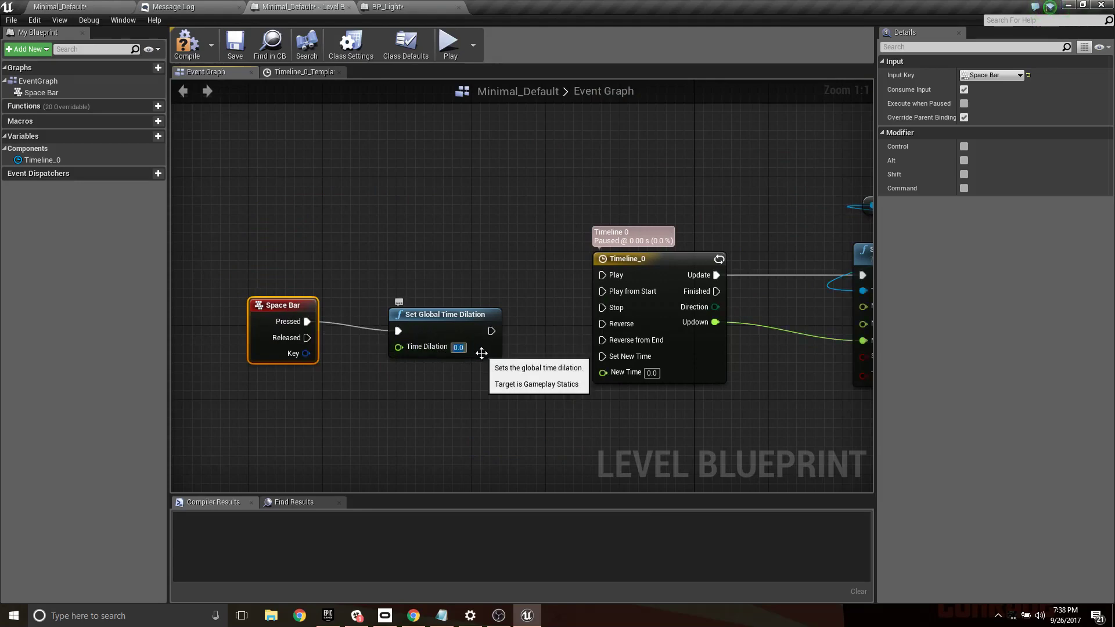
pyautogui.press('Return')
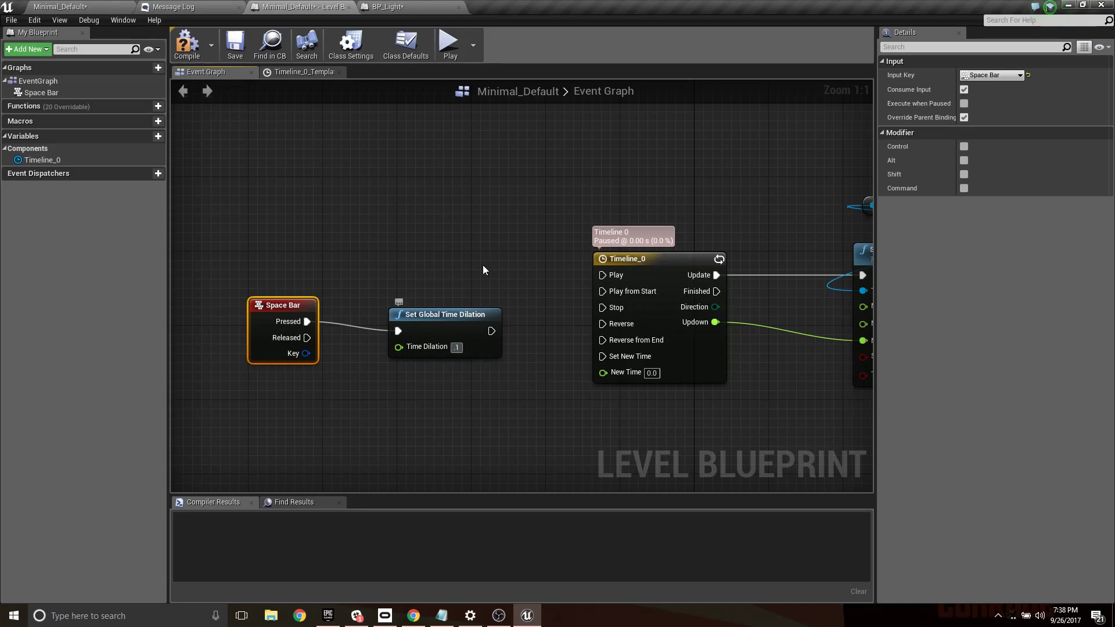
pyautogui.click(348, 169)
pyautogui.click(186, 43)
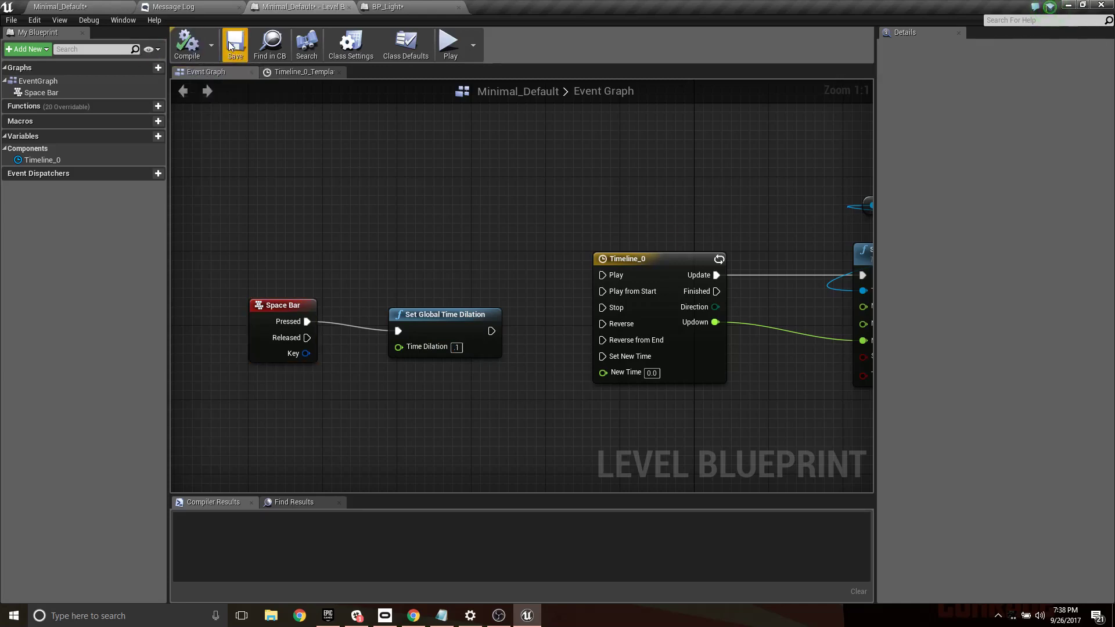
pyautogui.click(235, 43)
# - Play-test the level to check the Space Bar time dilation effect, and end the session
pyautogui.click(105, 5)
pyautogui.scroll(-5, 603, 192)
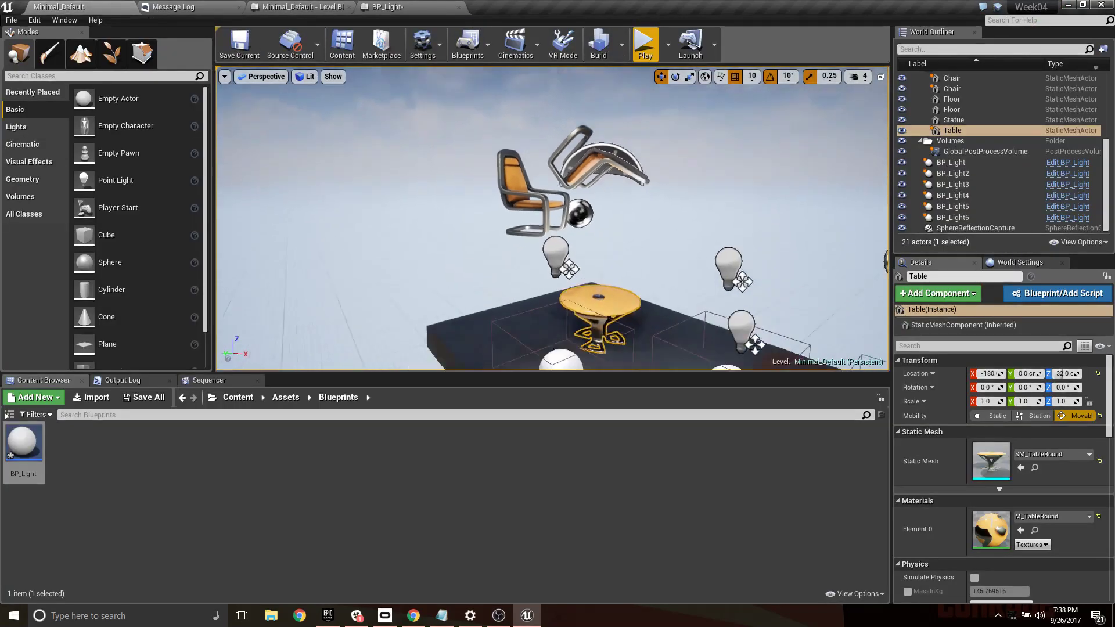
pyautogui.click(643, 44)
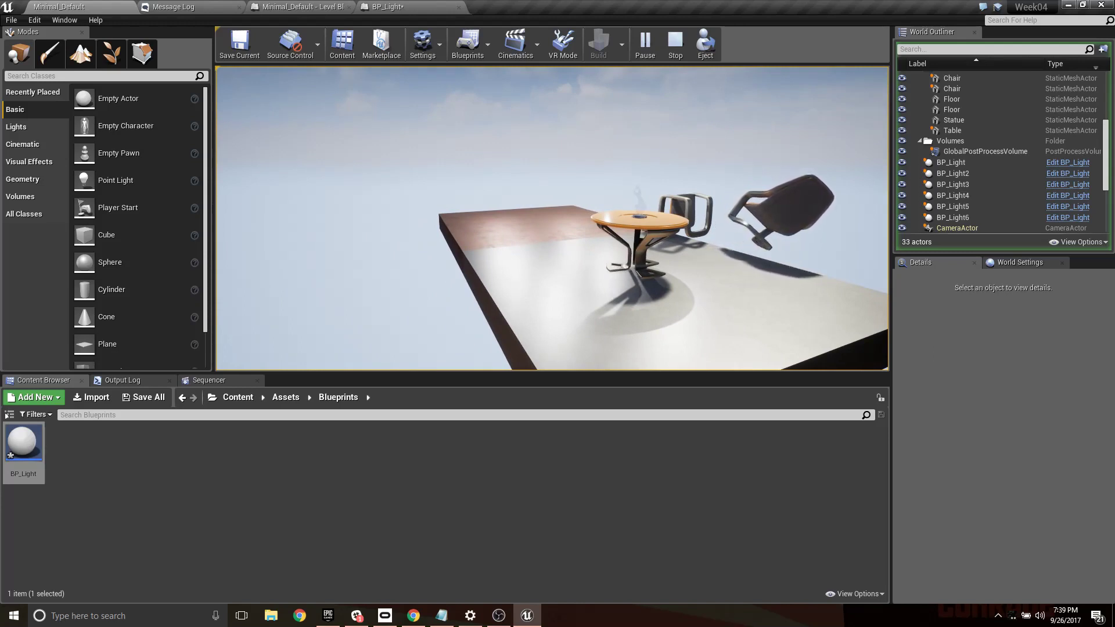
pyautogui.press('Escape')
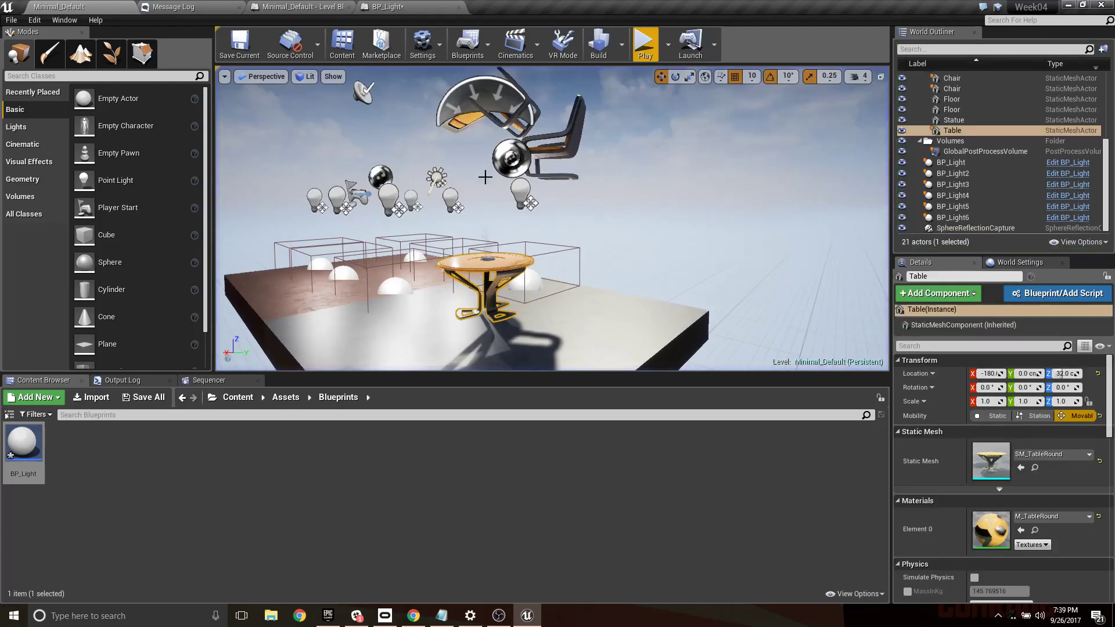
pyautogui.press('w')
pyautogui.moveTo(513, 209); pyautogui.dragTo(581, 232, button='right')
# - Examine the disabled BeginPlay, ActorBeginOverlap and Tick events above the Box overlap nodes in BP_Light's event graph
pyautogui.click(387, 7)
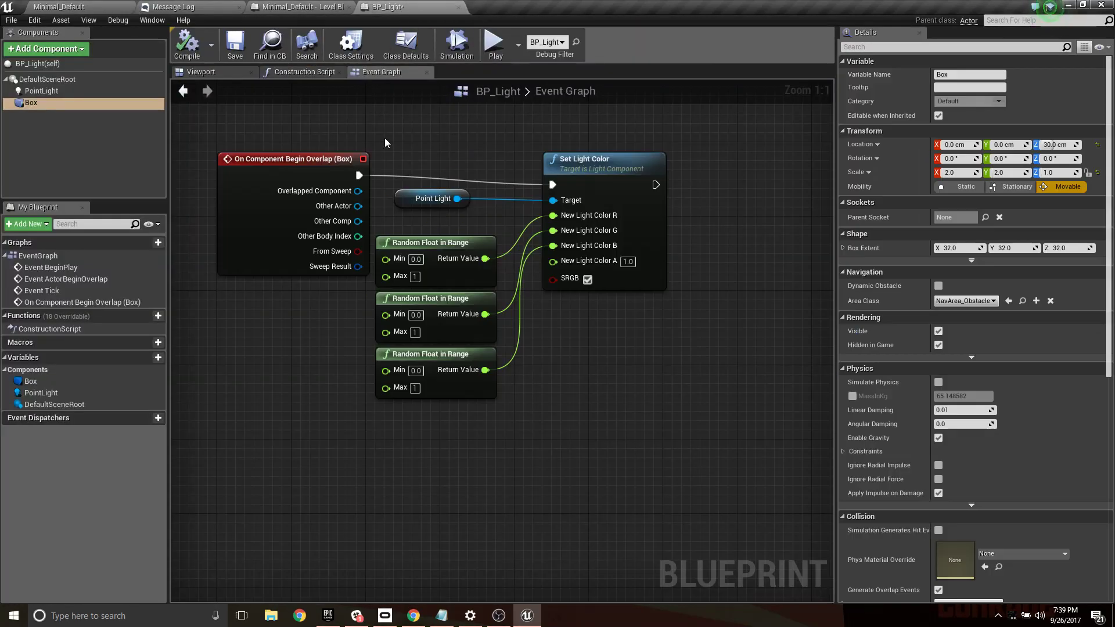
pyautogui.moveTo(465, 145); pyautogui.dragTo(610, 410, button='right')
pyautogui.scroll(-2, 694, 244)
pyautogui.scroll(1, 615, 283)
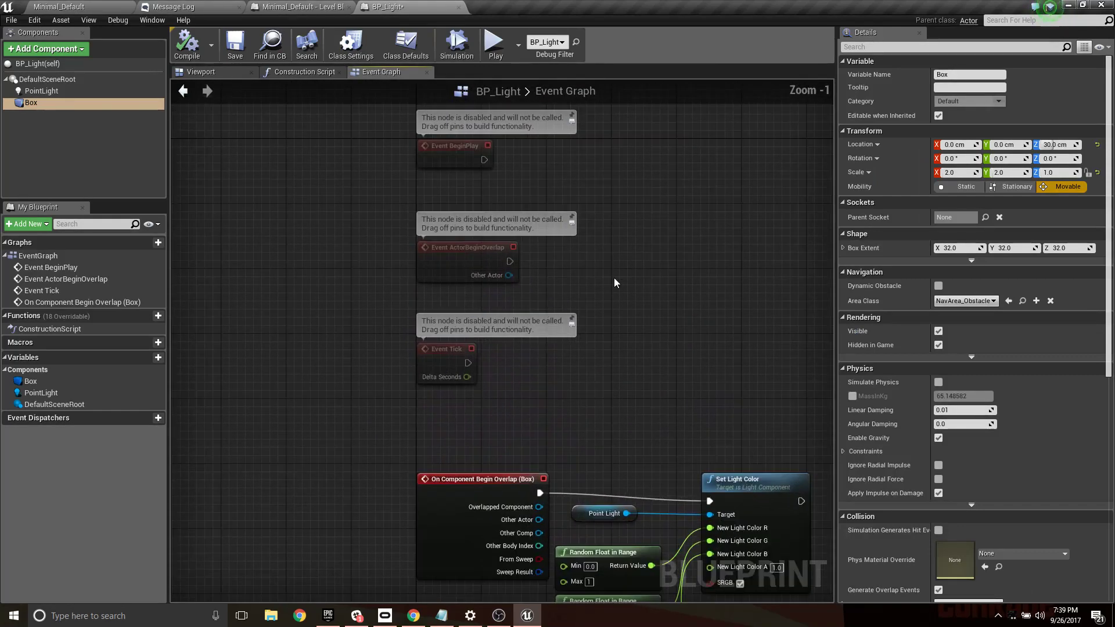
pyautogui.moveTo(616, 282); pyautogui.dragTo(552, 411, button='right')
pyautogui.scroll(1, 460, 346)
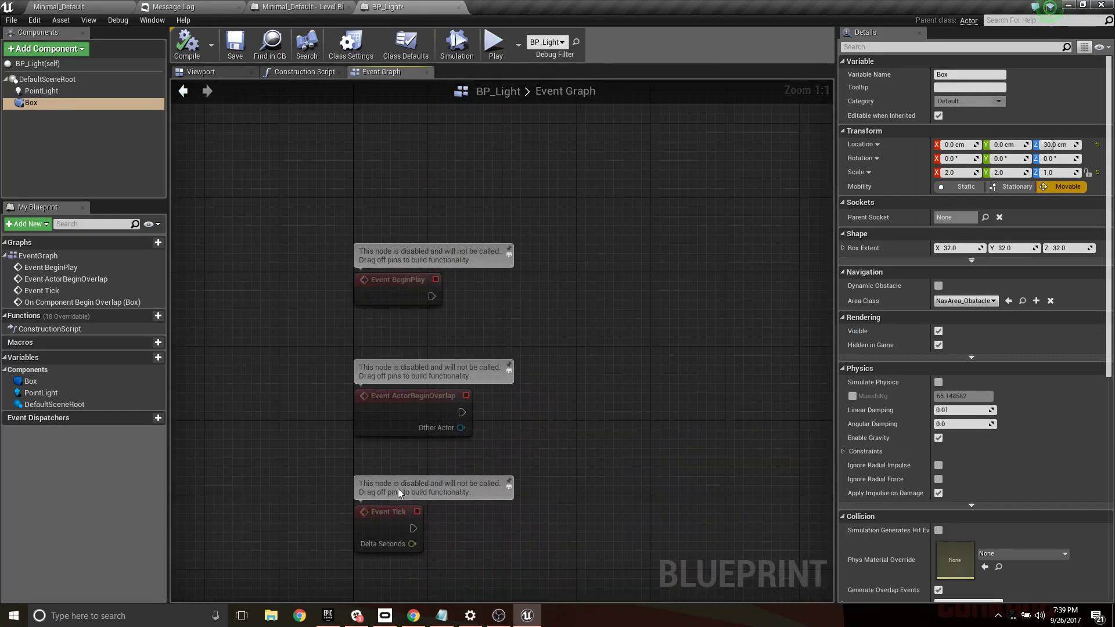
pyautogui.moveTo(520, 472); pyautogui.dragTo(550, 351, button='right')
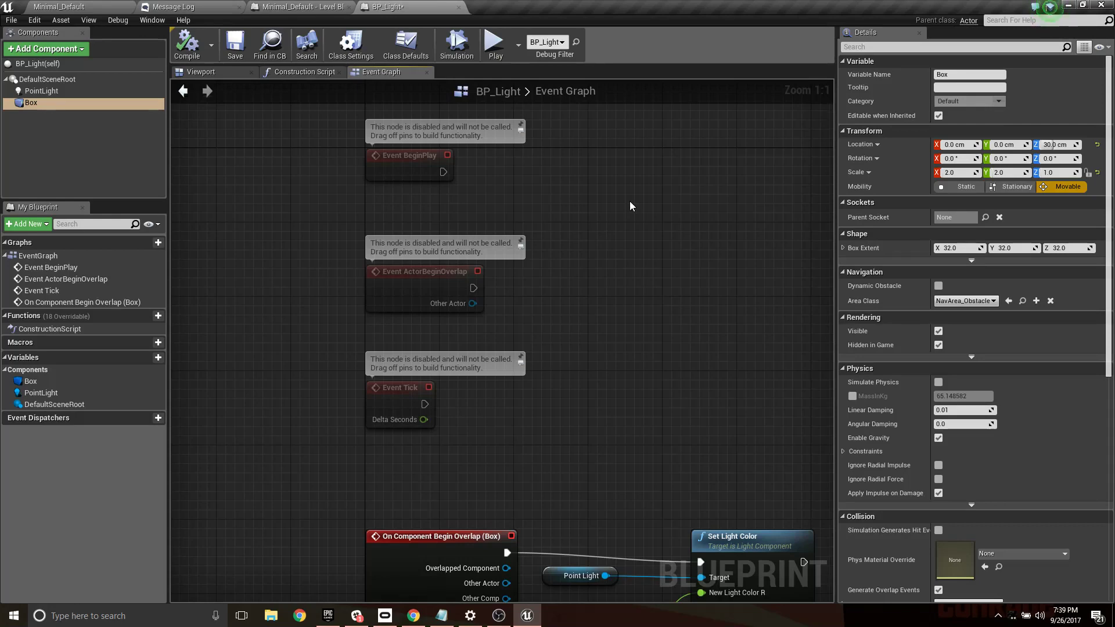
pyautogui.moveTo(563, 211); pyautogui.dragTo(498, 250, button='right')
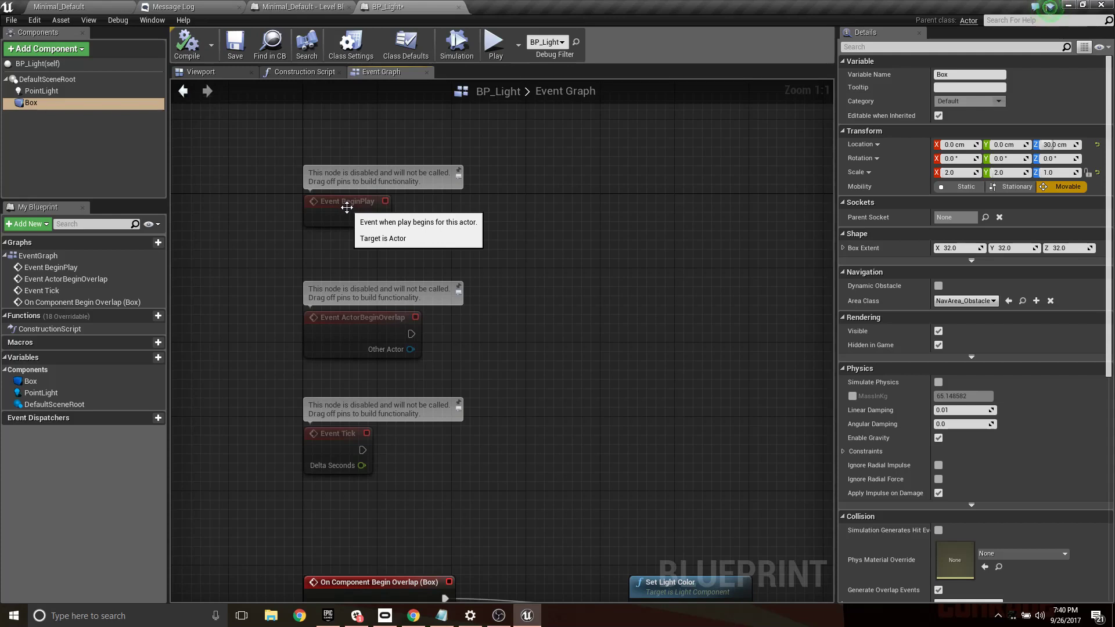
# - Compare BP_Light's Construction Script with the level viewport and the Level Blueprint's event graph
pyautogui.click(298, 72)
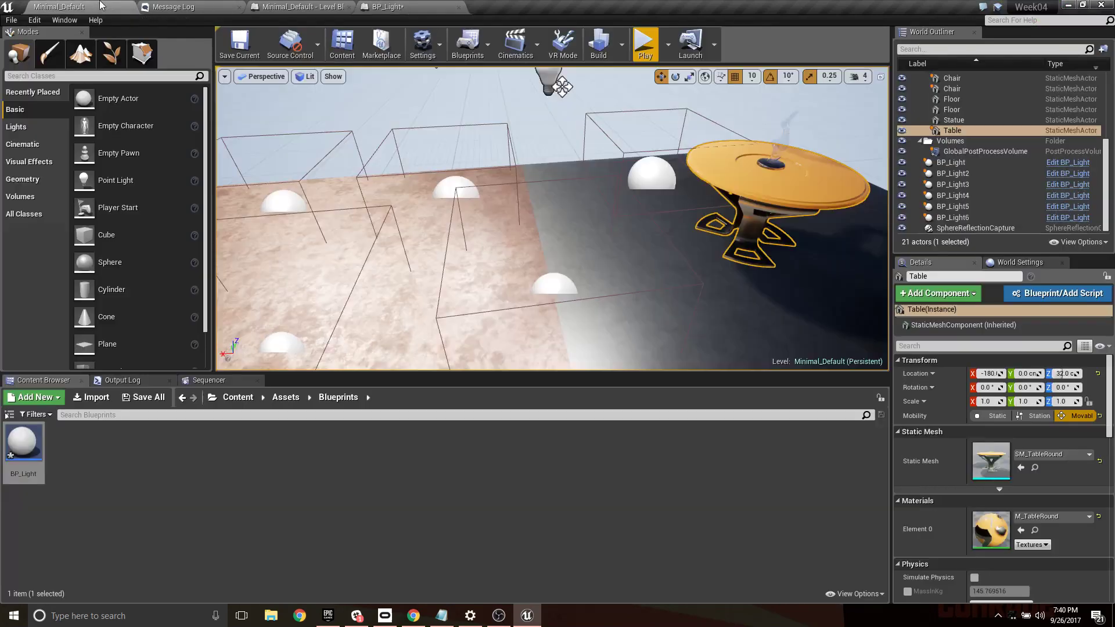
pyautogui.click(103, 7)
pyautogui.click(274, 7)
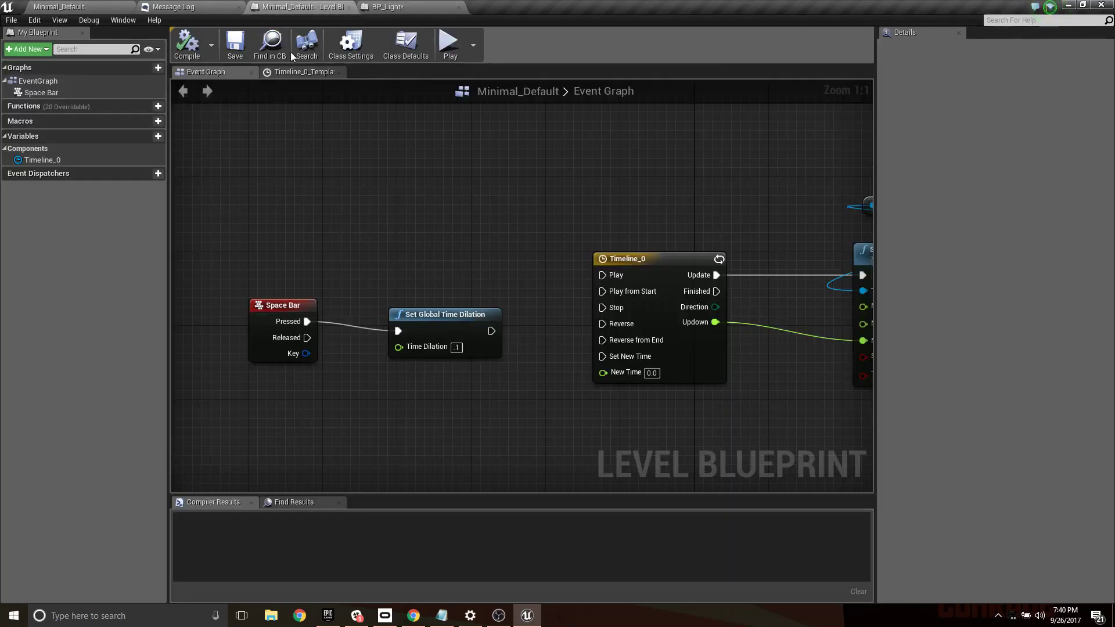
pyautogui.click(399, 7)
pyautogui.moveTo(676, 338); pyautogui.dragTo(500, 319, button='right')
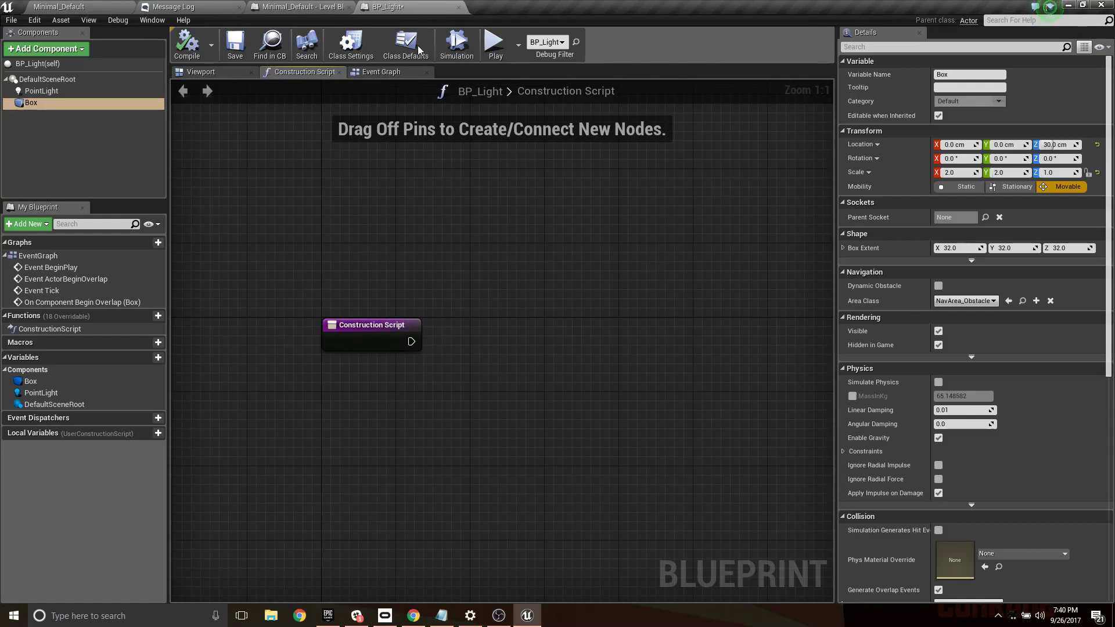
pyautogui.click(327, 7)
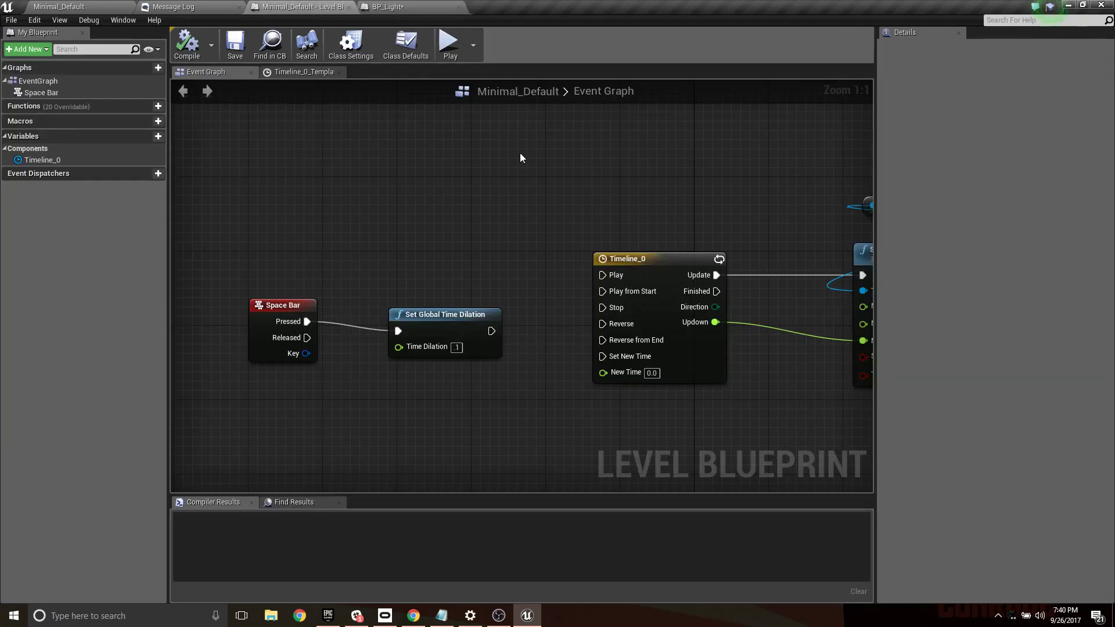
pyautogui.click(421, 6)
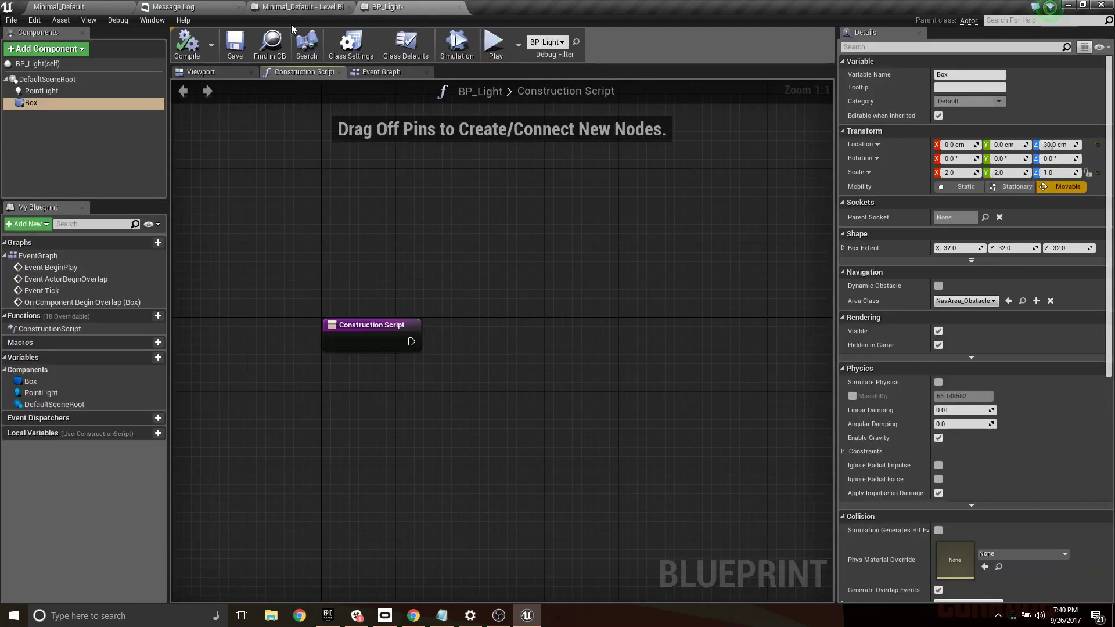
# - Review BP_Light's event graph from Event BeginPlay down to the Box overlap and Set Light Color nodes
pyautogui.click(378, 73)
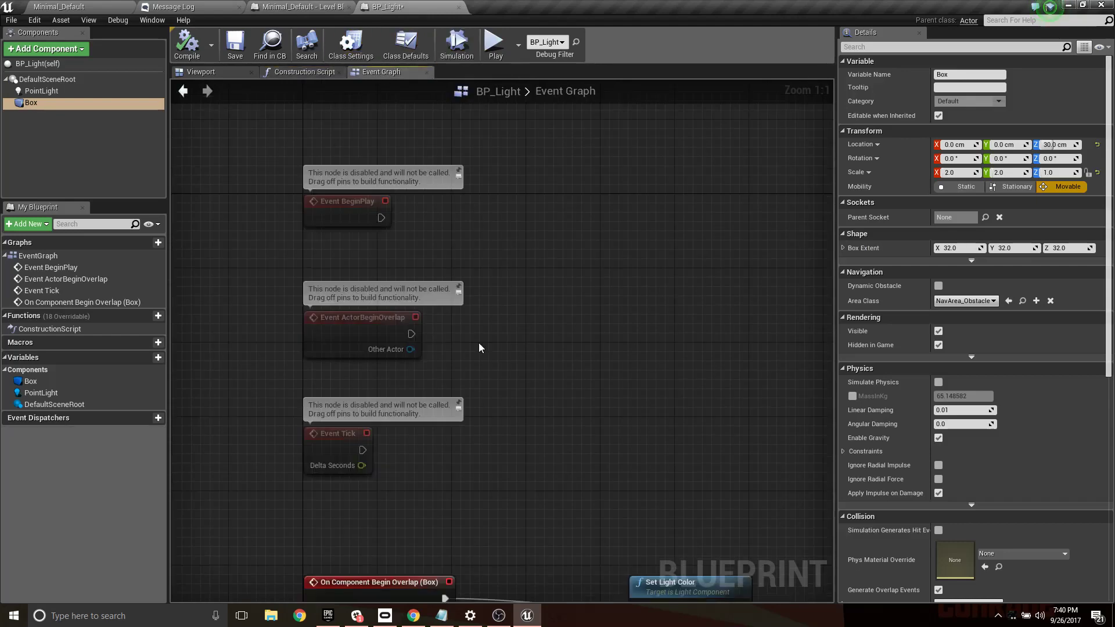
pyautogui.moveTo(479, 342); pyautogui.dragTo(488, 185, button='right')
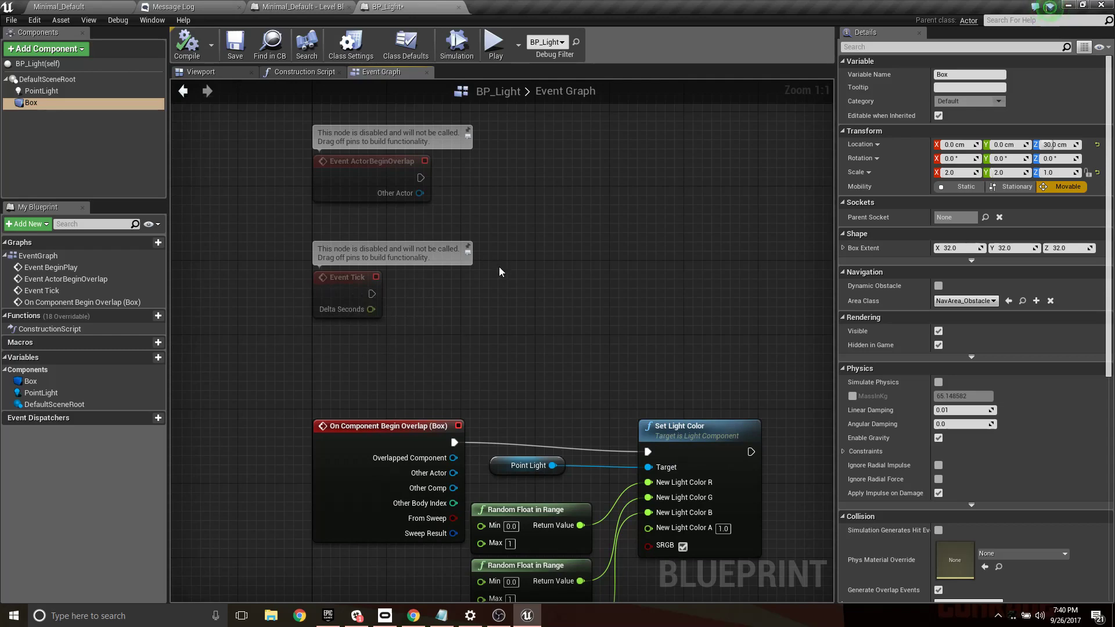
pyautogui.moveTo(499, 245); pyautogui.dragTo(505, 405, button='right')
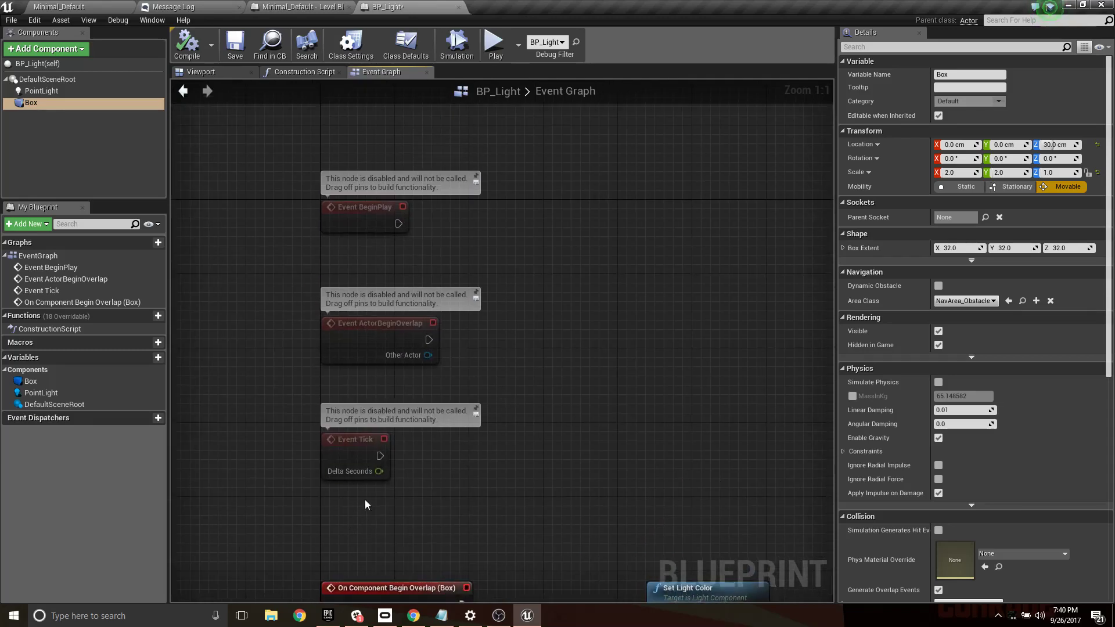
pyautogui.moveTo(506, 295); pyautogui.dragTo(592, 291, button='right')
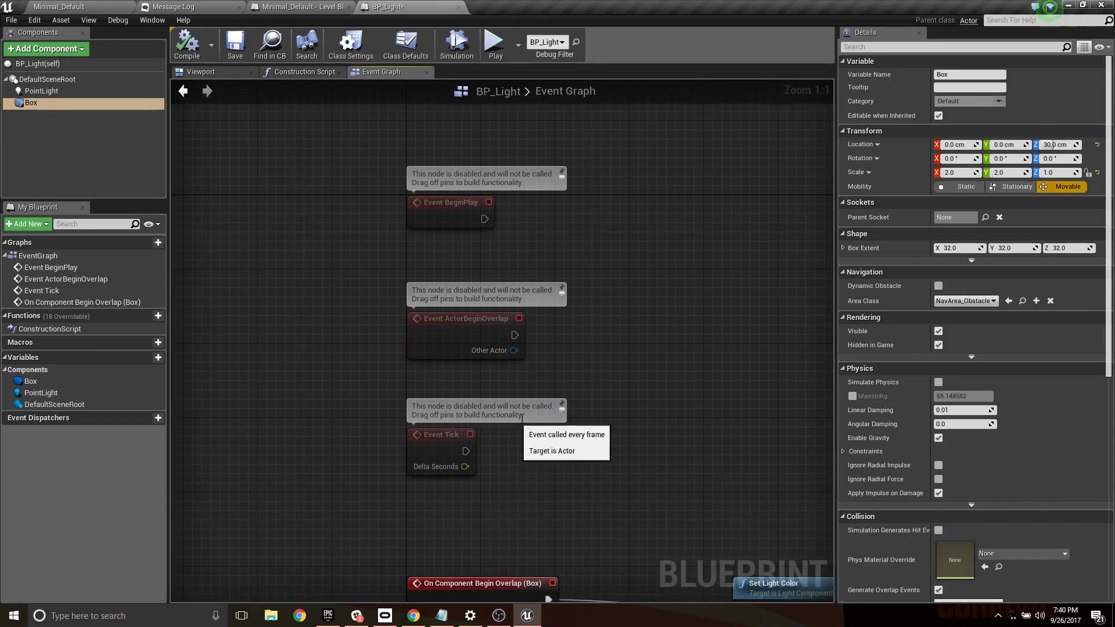
pyautogui.moveTo(630, 473); pyautogui.dragTo(566, 220, button='right')
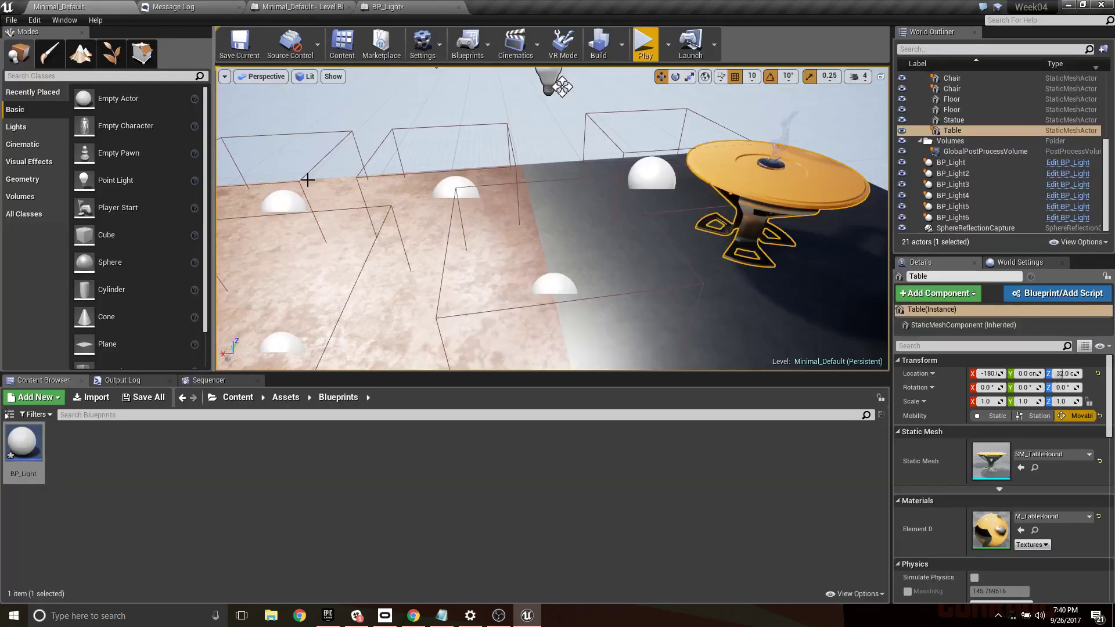
# - Reveal the BP_Light asset's file in its Windows Explorer folder from the level editor
pyautogui.click(75, 7)
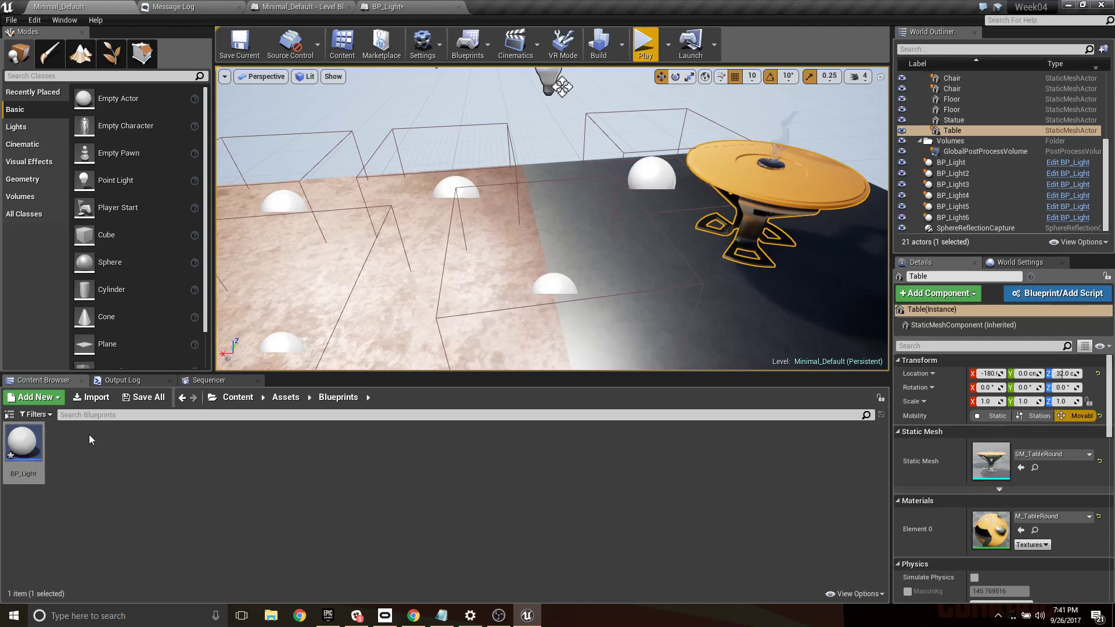
pyautogui.rightClick(23, 444)
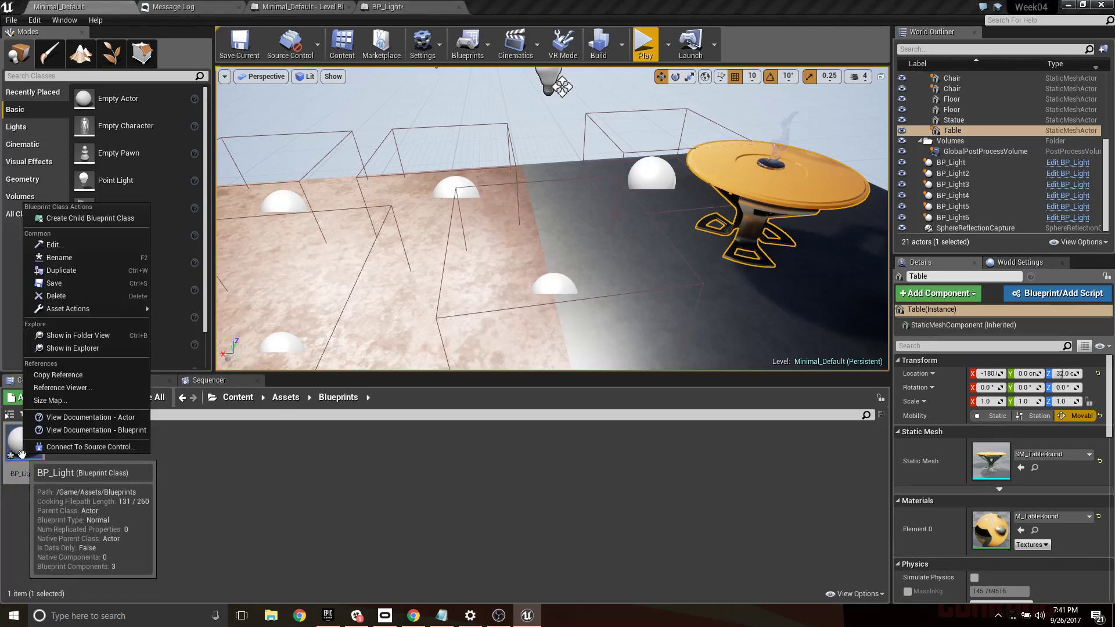
pyautogui.click(72, 348)
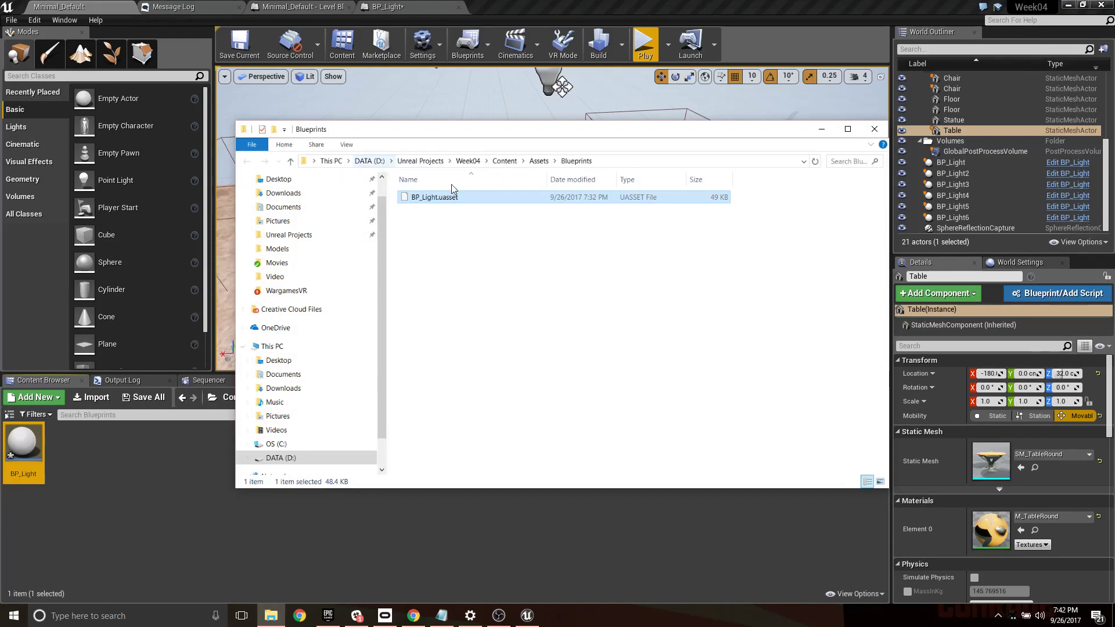
# - Copy the Box overlap, Point Light, Random Float in Range and Set Light Color nodes from BP_Light and paste them into Week4 Notes.txt in Notepad
pyautogui.click(409, 6)
pyautogui.moveTo(640, 207); pyautogui.dragTo(569, 69, button='right')
pyautogui.moveTo(253, 142); pyautogui.dragTo(799, 508)
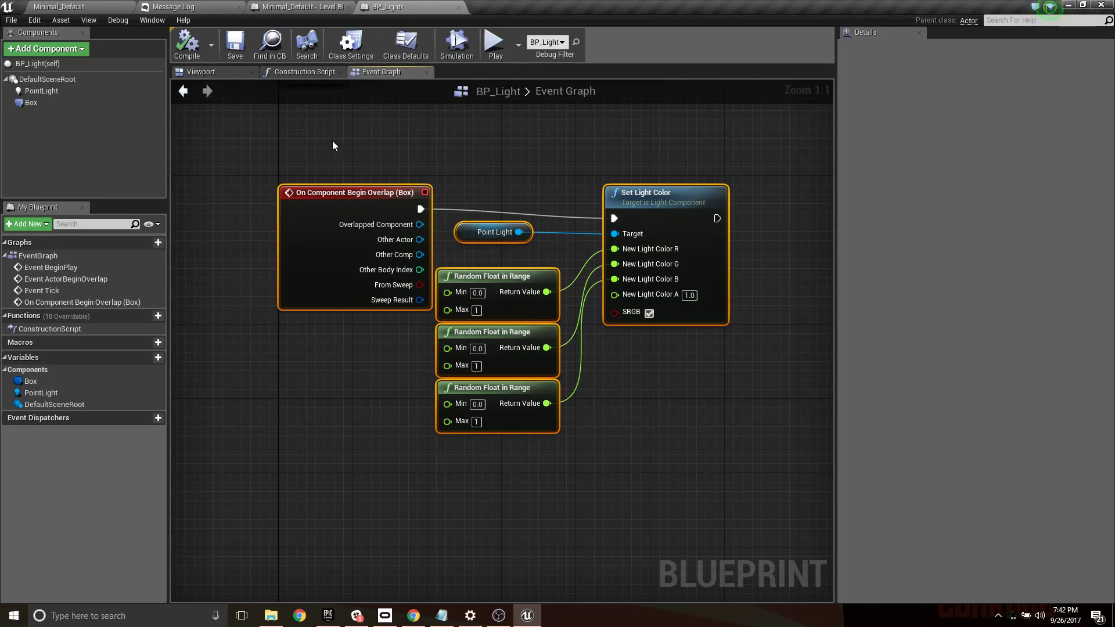
pyautogui.click(1068, 4)
pyautogui.click(1063, 5)
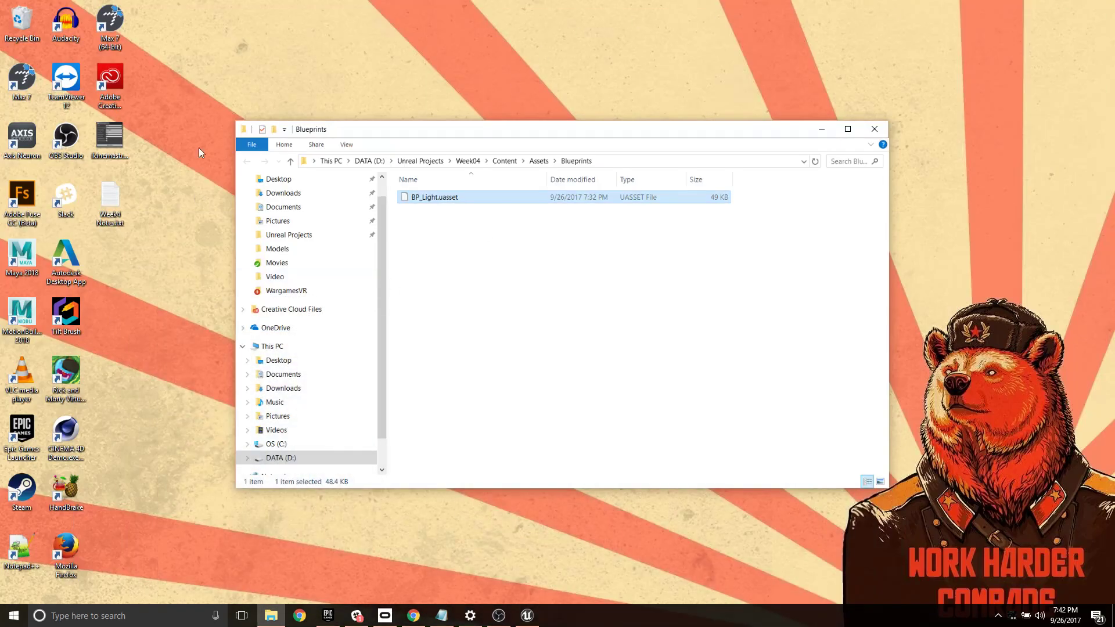
pyautogui.doubleClick(112, 198)
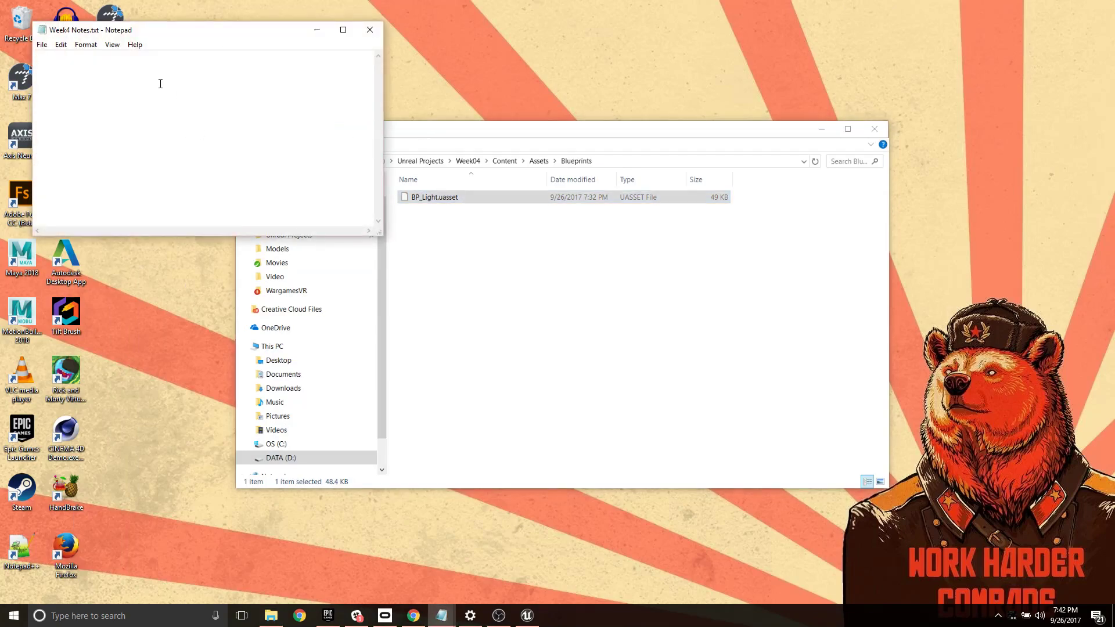
pyautogui.hotkey('ctrl', 'v')
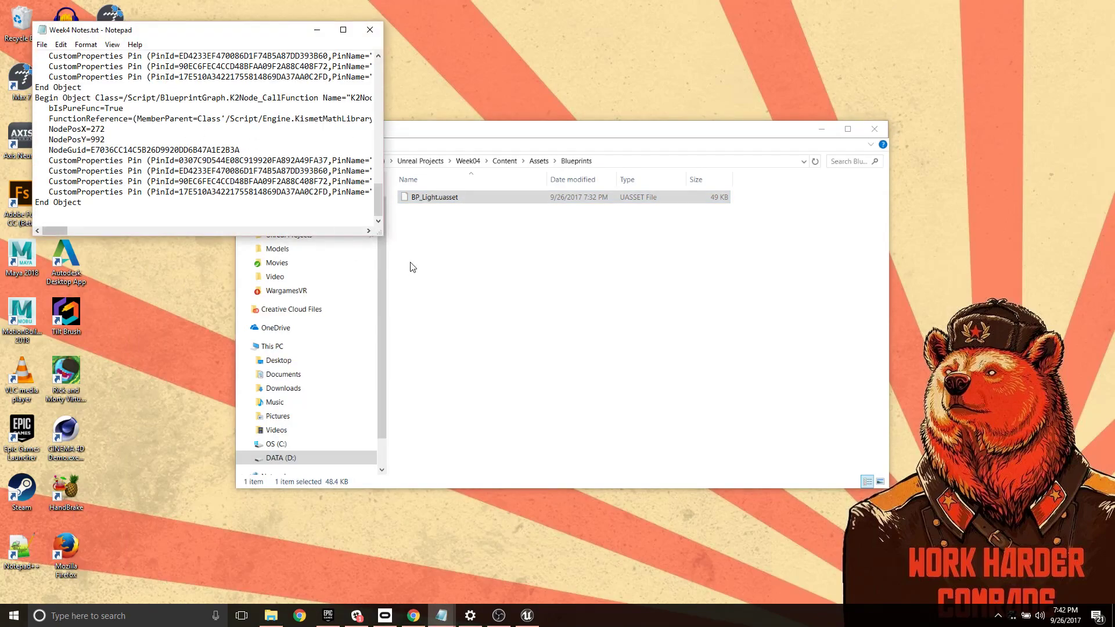
# - Enlarge the Notepad window and read through the pasted node text
pyautogui.moveTo(381, 234); pyautogui.dragTo(790, 527)
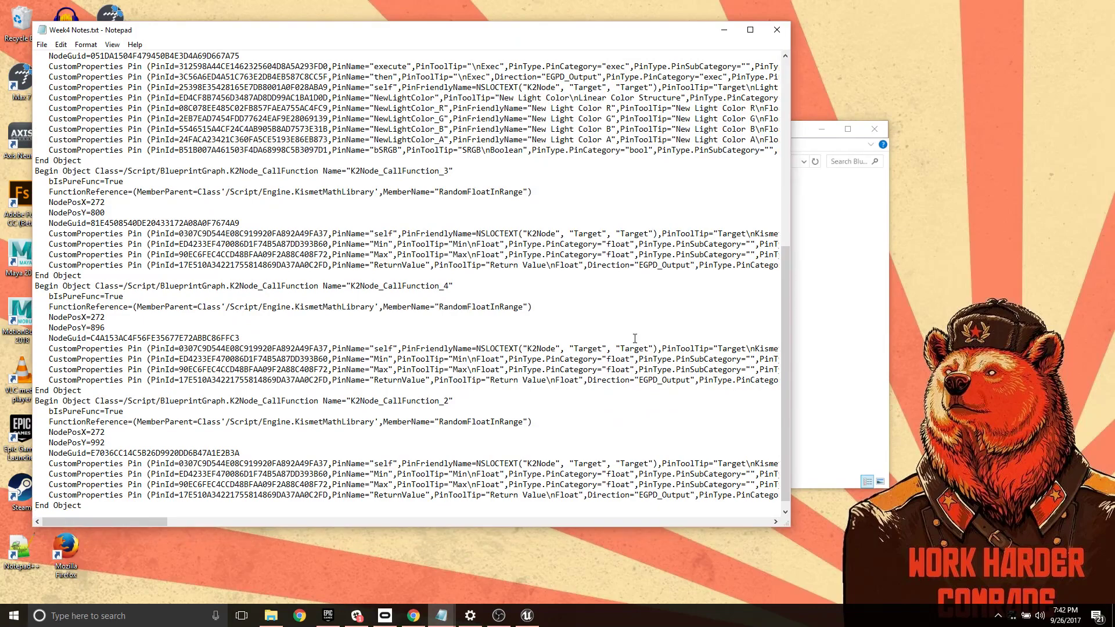
pyautogui.scroll(15, 598, 329)
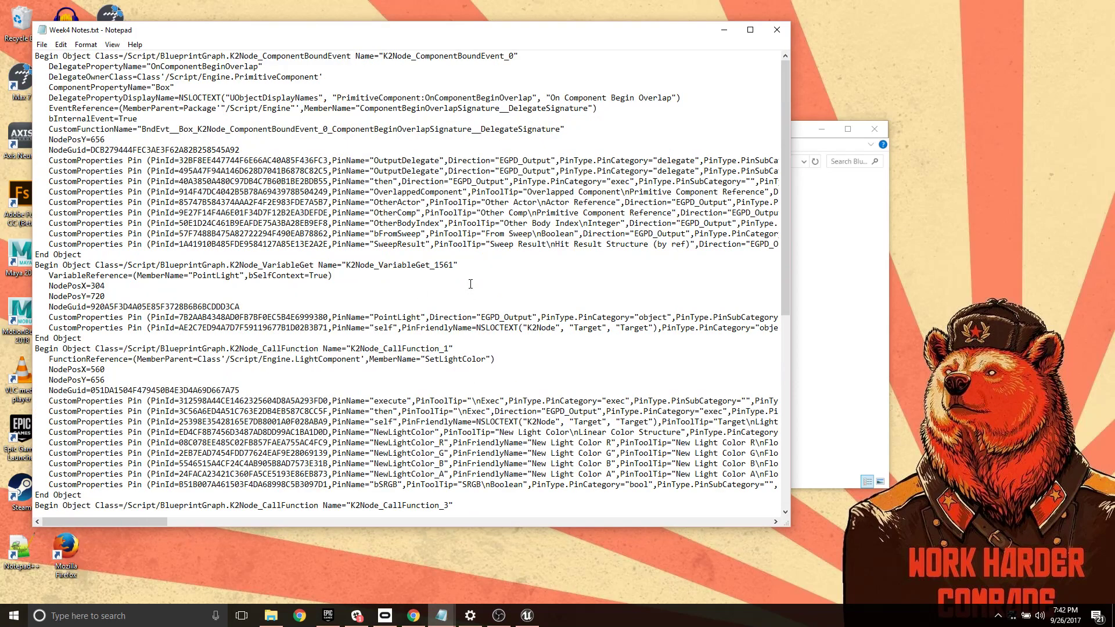
pyautogui.scroll(-7, 470, 284)
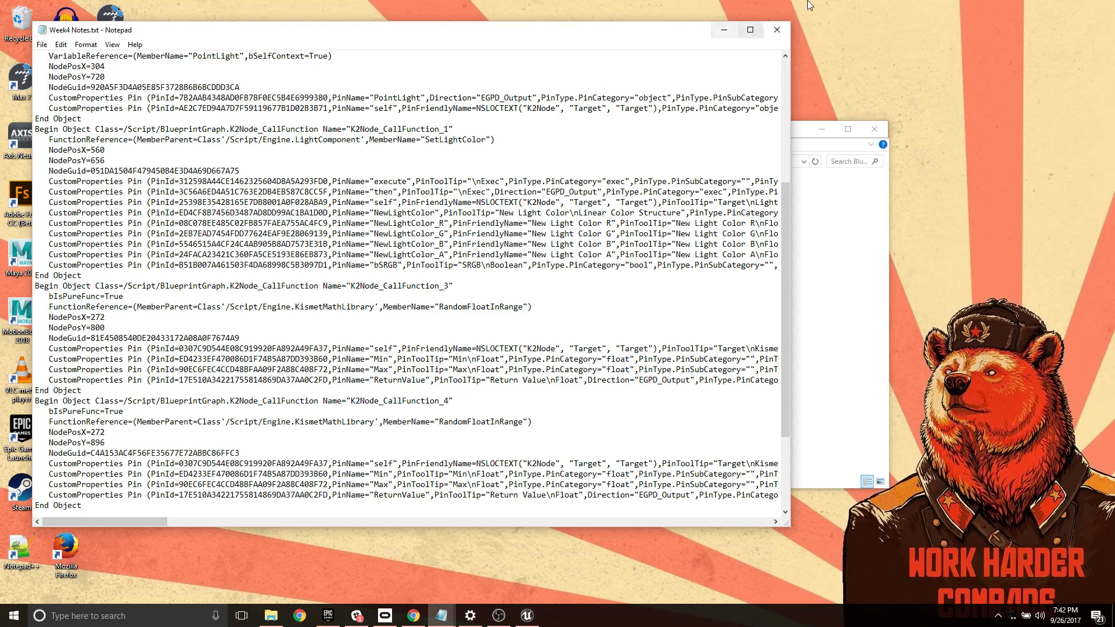
# - Switch to Unreal Editor, move BP_Light's Point Light node above the overlap event, lower Set Light Color, and select it with the three Random Float nodes
pyautogui.click(527, 615)
pyautogui.moveTo(563, 372); pyautogui.dragTo(526, 235, button='right')
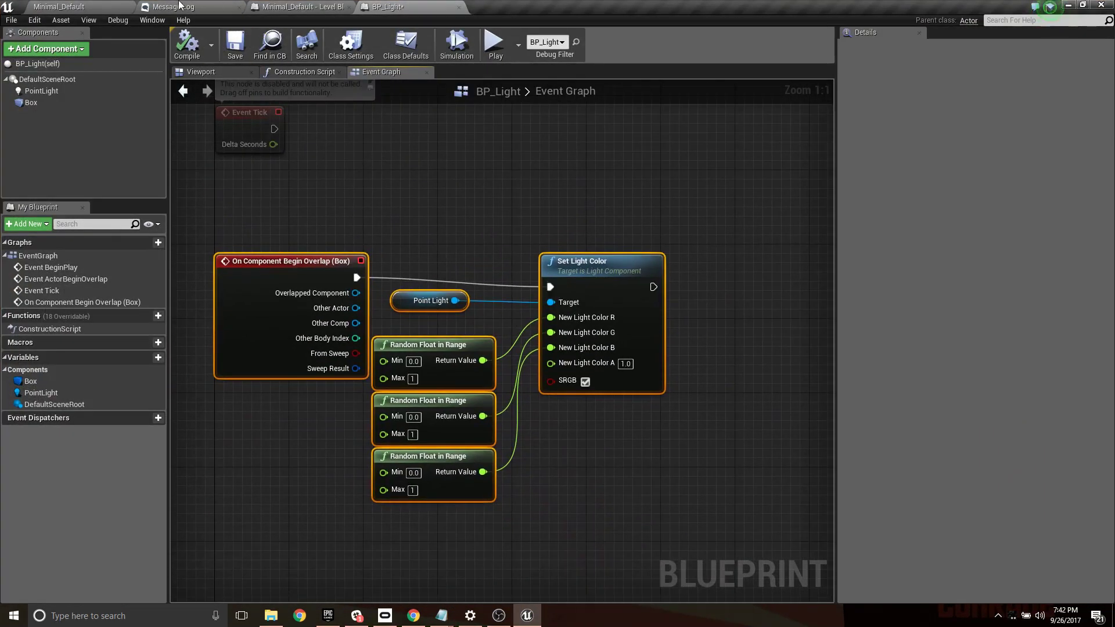
pyautogui.click(108, 6)
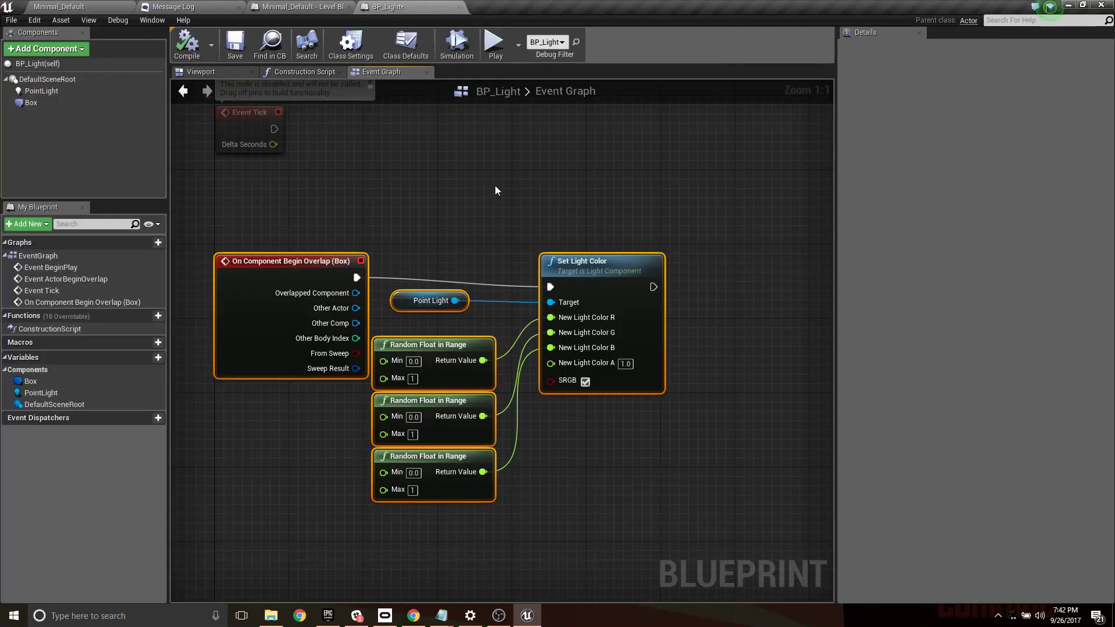
pyautogui.click(406, 7)
pyautogui.click(439, 300)
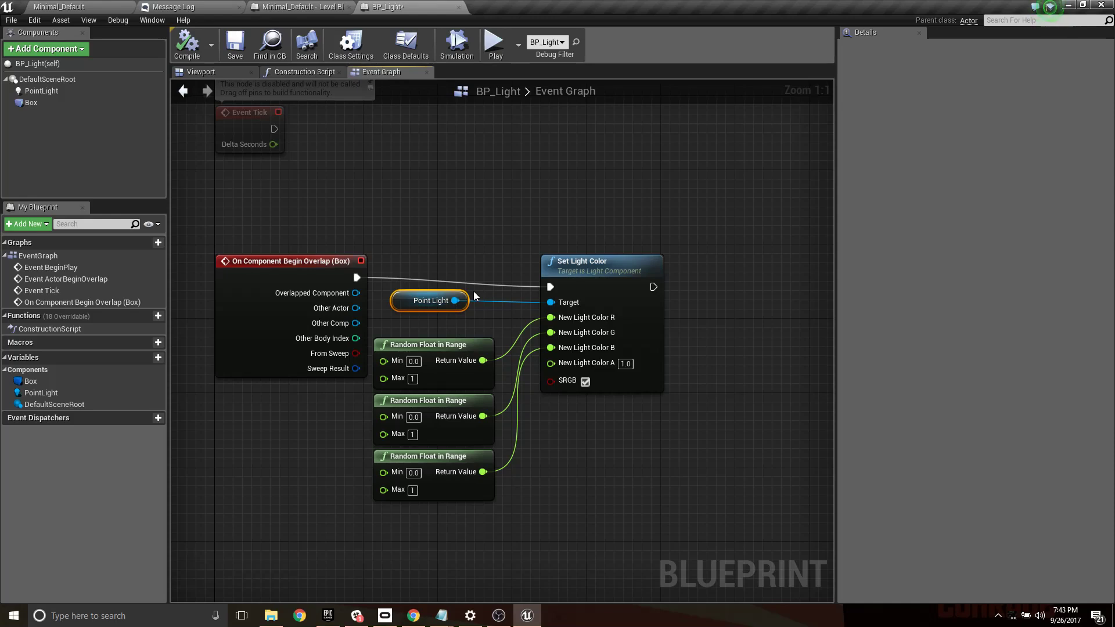
pyautogui.rightClick(462, 253)
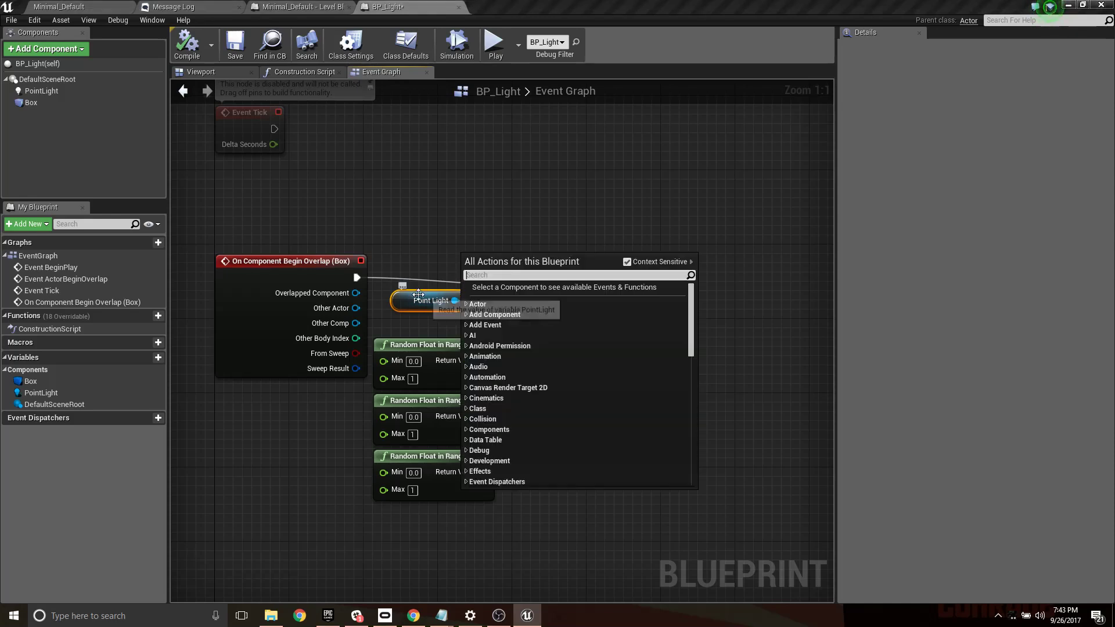
pyautogui.moveTo(418, 292); pyautogui.dragTo(445, 157)
pyautogui.moveTo(627, 287); pyautogui.dragTo(625, 346)
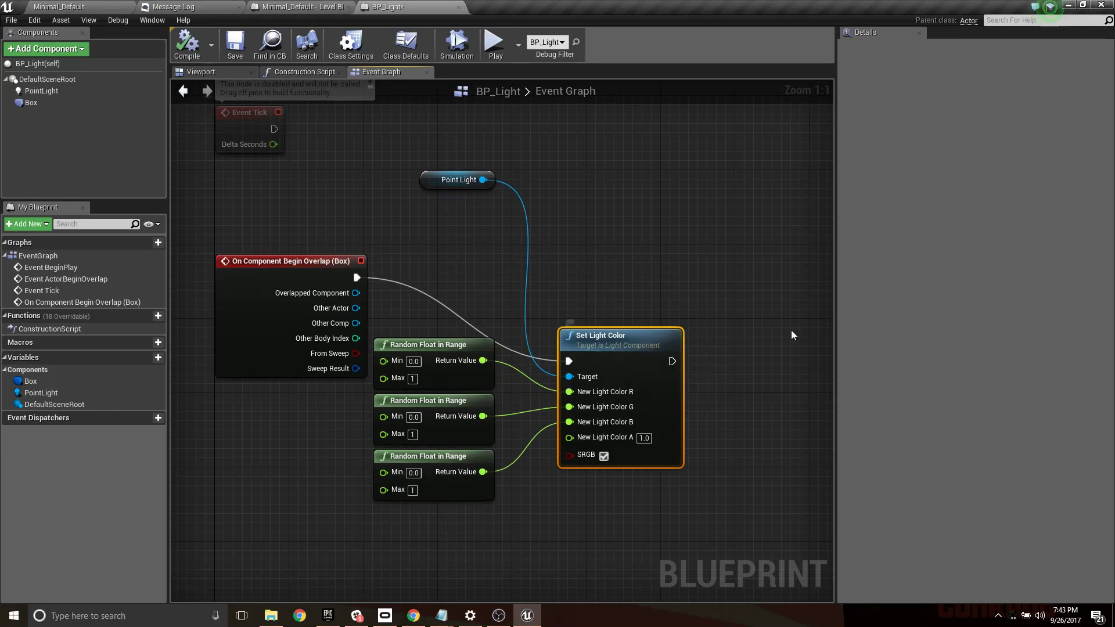
pyautogui.moveTo(790, 330); pyautogui.dragTo(437, 495)
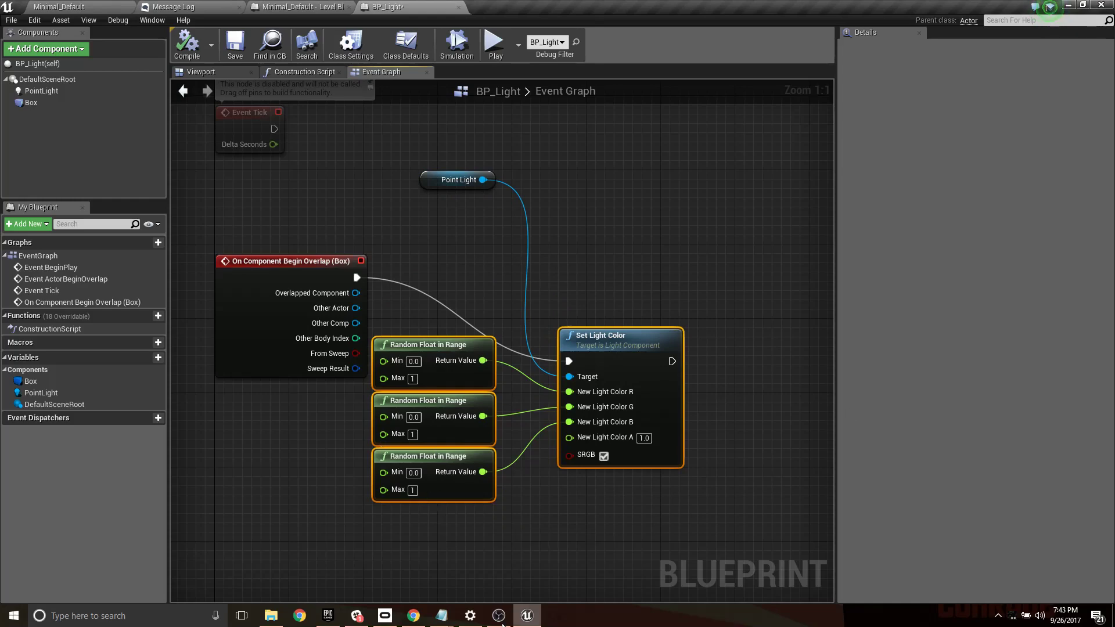
# - Switch to Slack and create a public channel named week04 with the purpose "physics and collisons and live mocap and charades and and and"
pyautogui.click(384, 615)
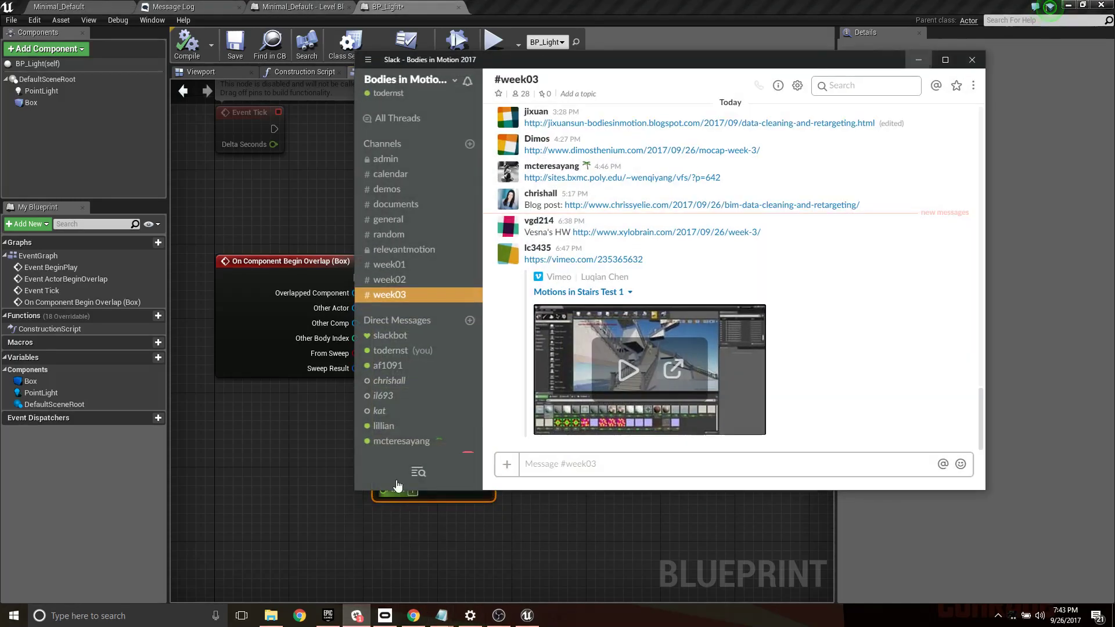
pyautogui.click(470, 144)
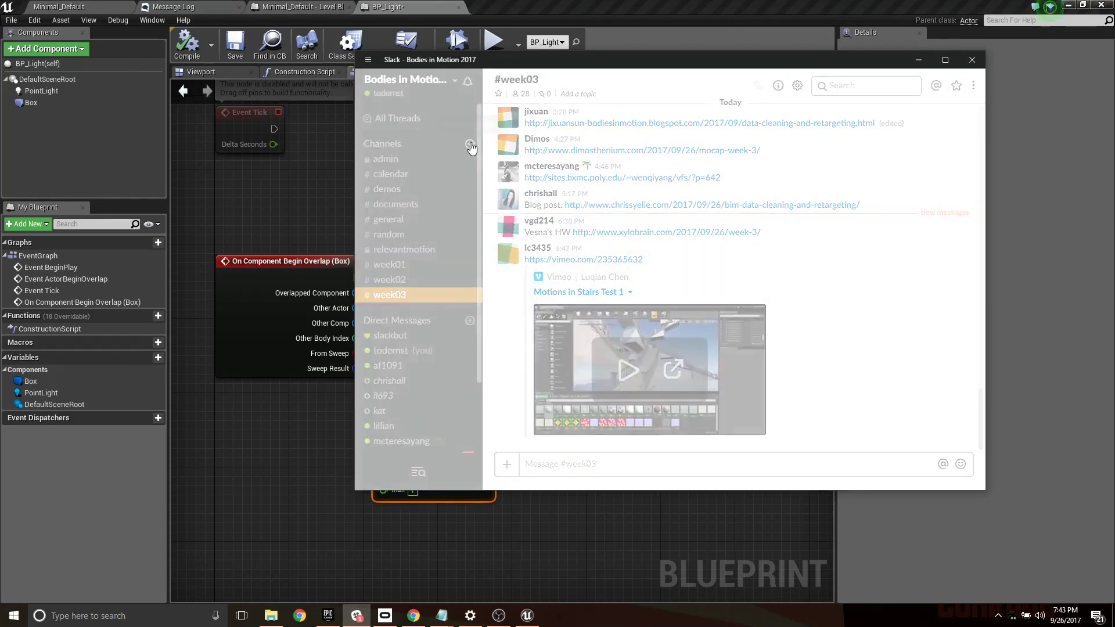
pyautogui.write('week04')
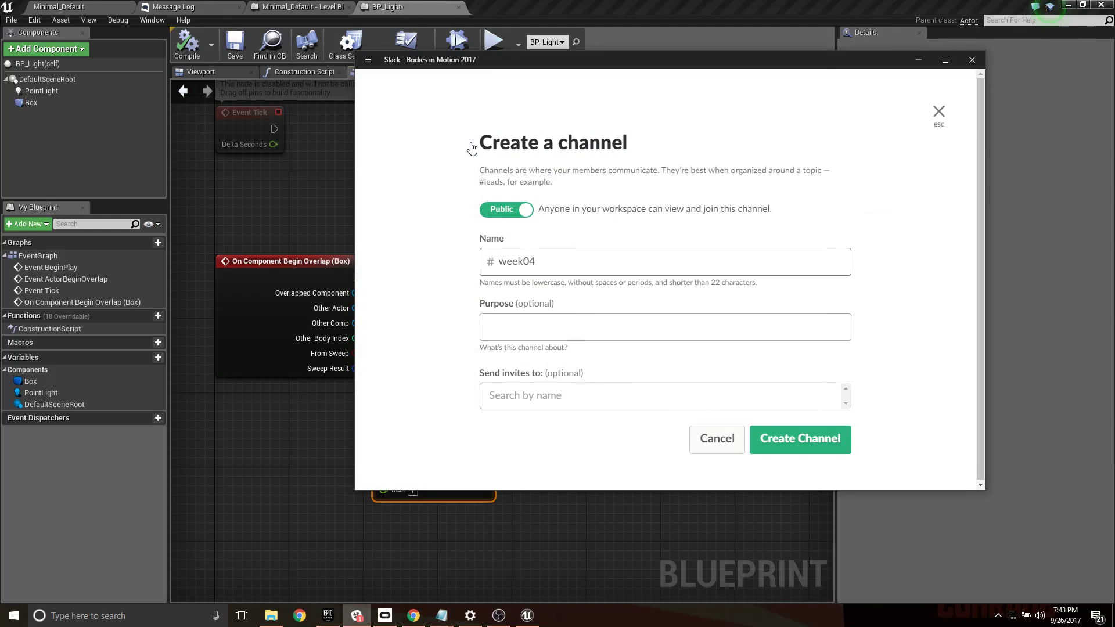
pyautogui.press('Tab')
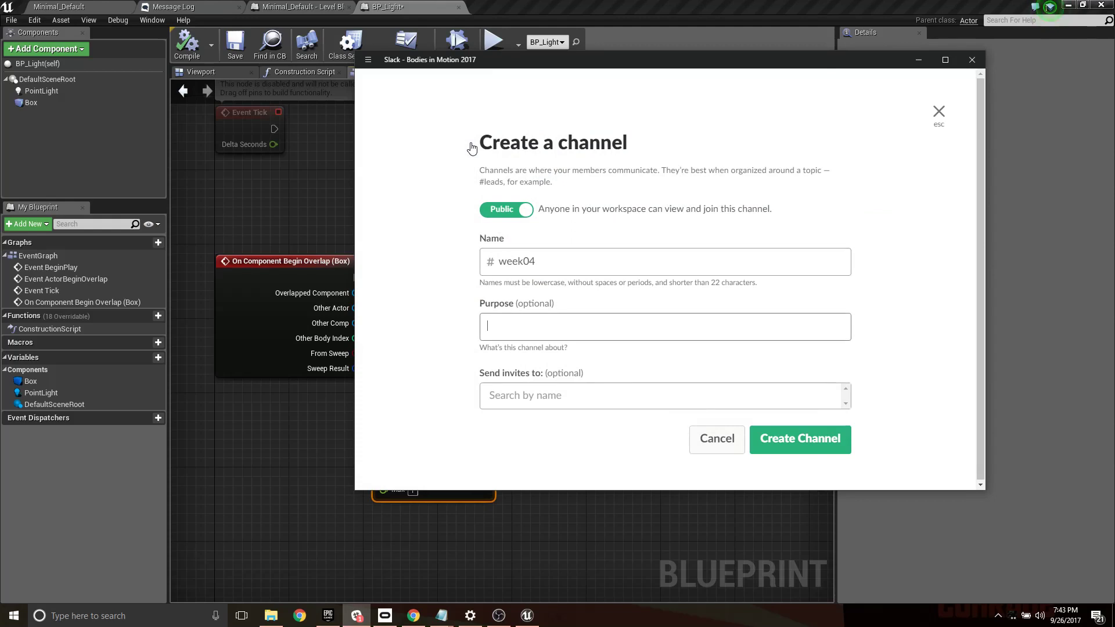
pyautogui.write('physics and collisons and live mocap ')
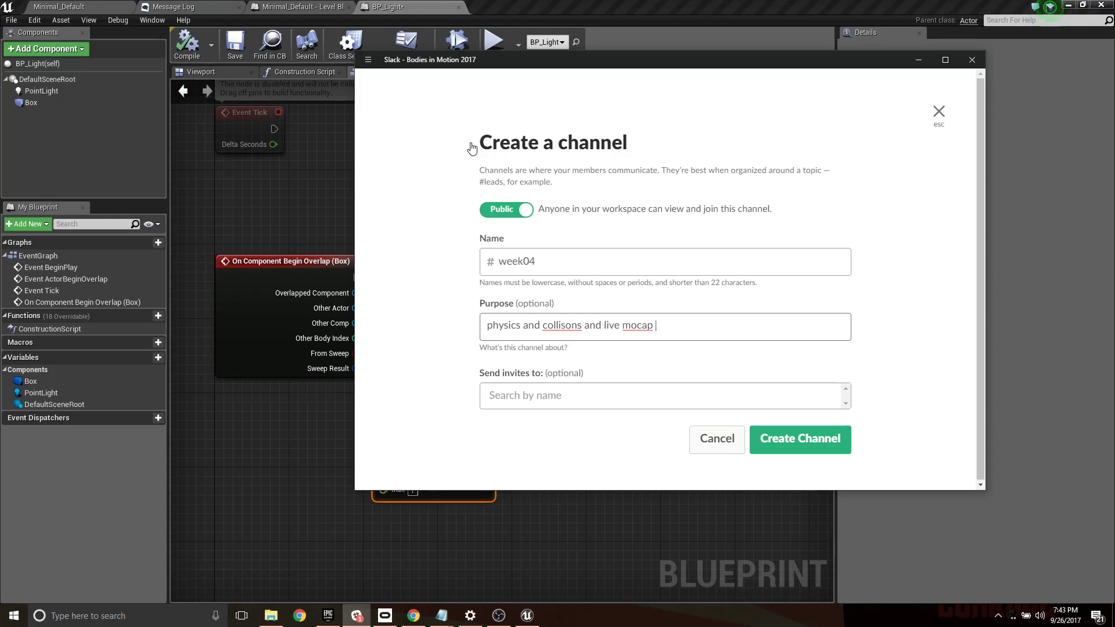
pyautogui.write('and charades and and and')
pyautogui.click(806, 443)
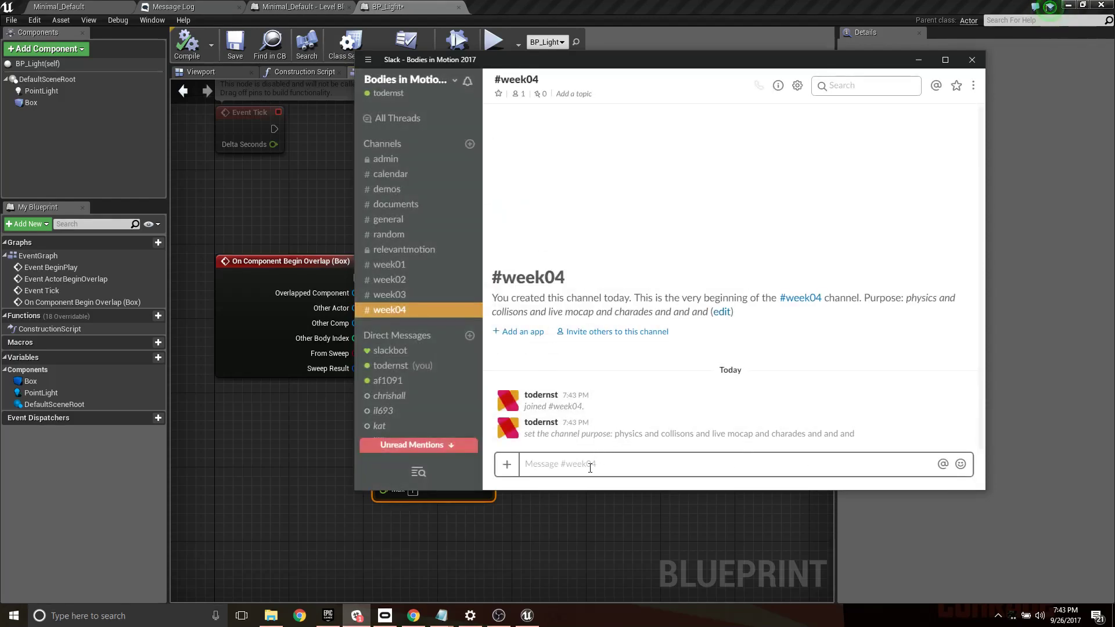
# - Try to post the copied Blueprint node text as a message in #week04
pyautogui.hotkey('ctrl', 'v')
pyautogui.press('Return')
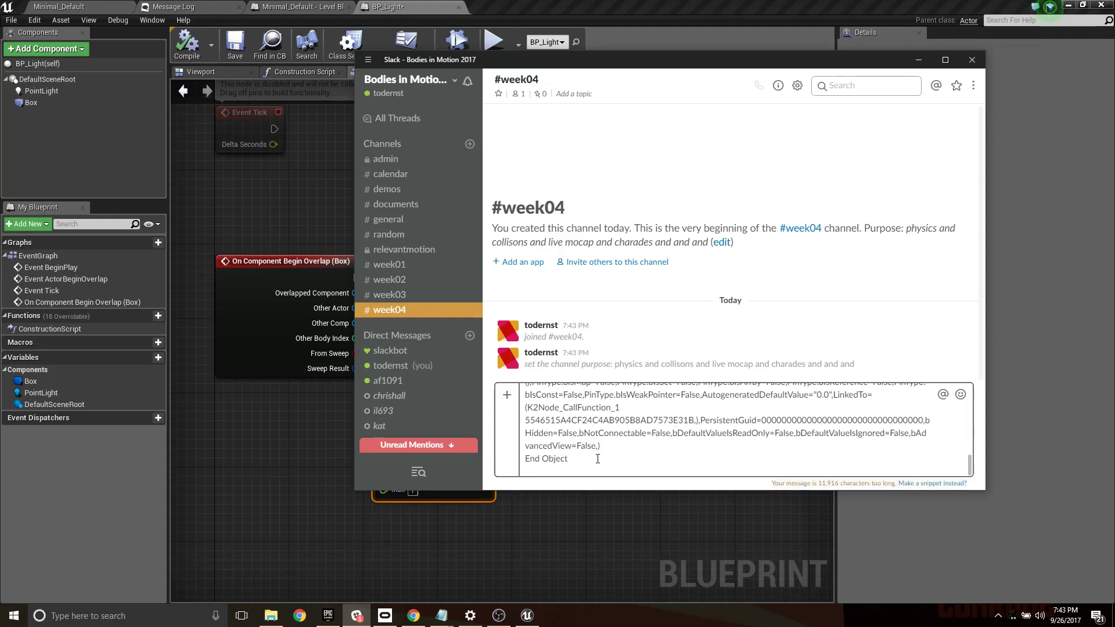
pyautogui.scroll(5, 639, 435)
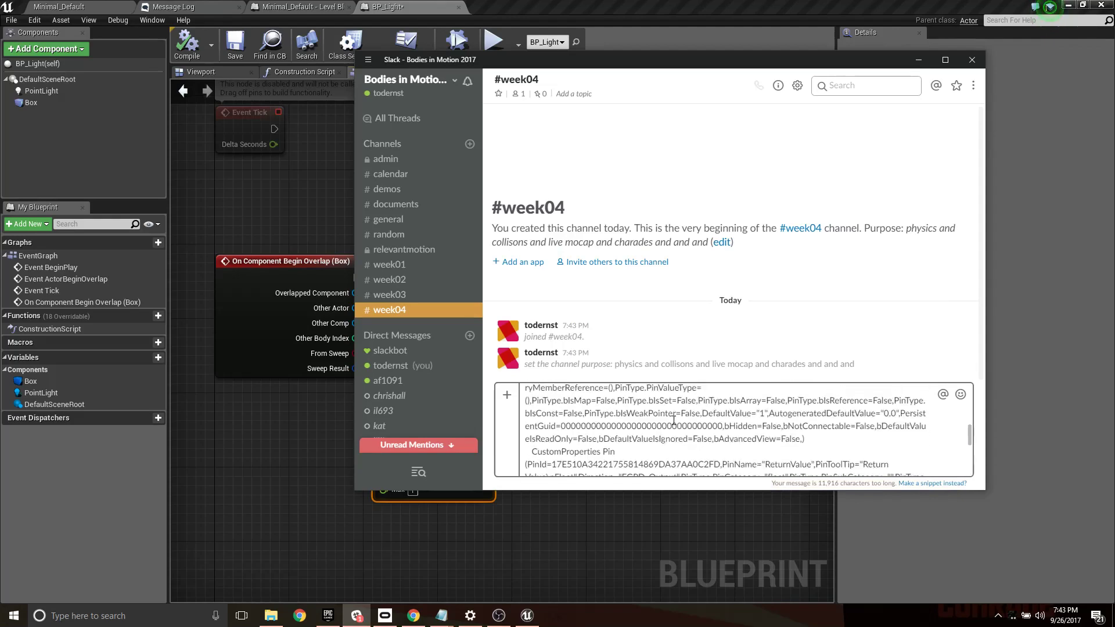
pyautogui.scroll(10, 674, 419)
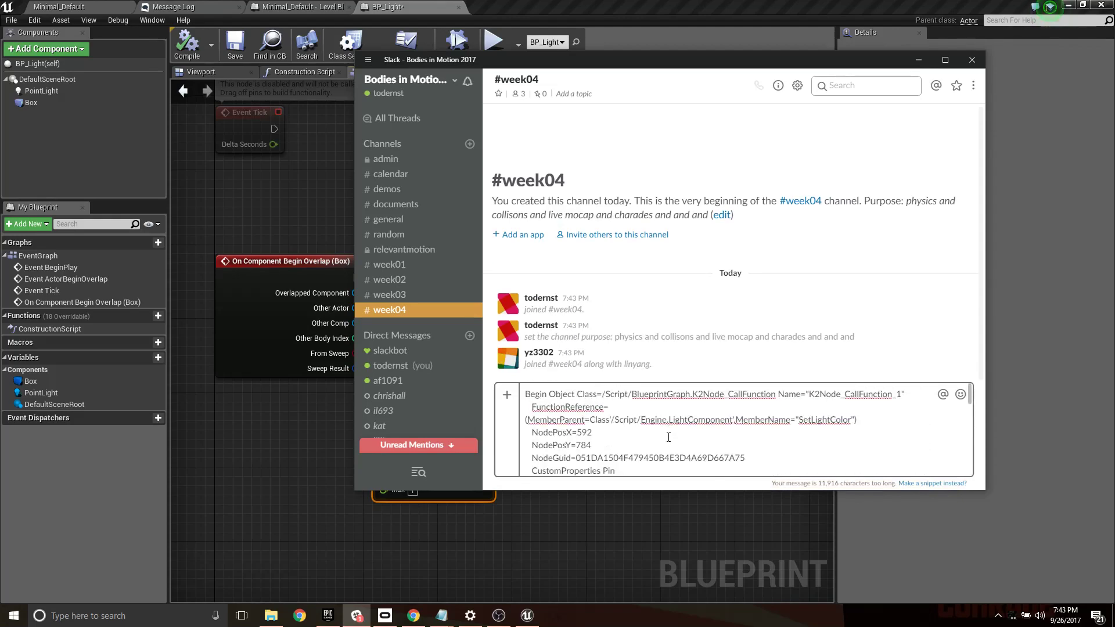
pyautogui.click(647, 432)
pyautogui.moveTo(969, 397); pyautogui.dragTo(924, 469)
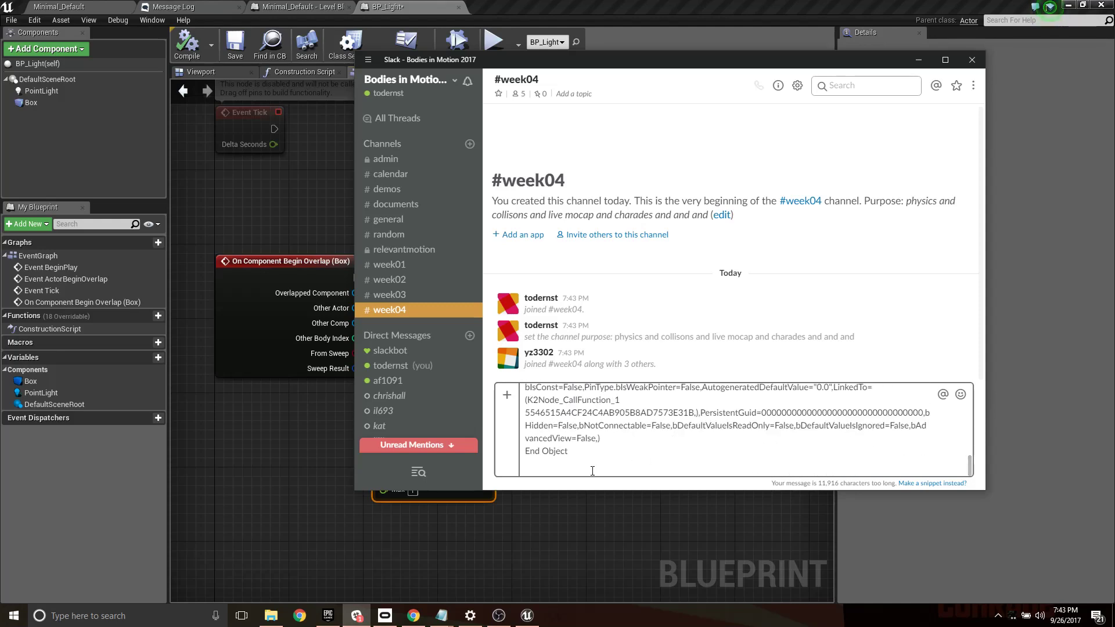
pyautogui.press('BackSpace')
pyautogui.press('Return')
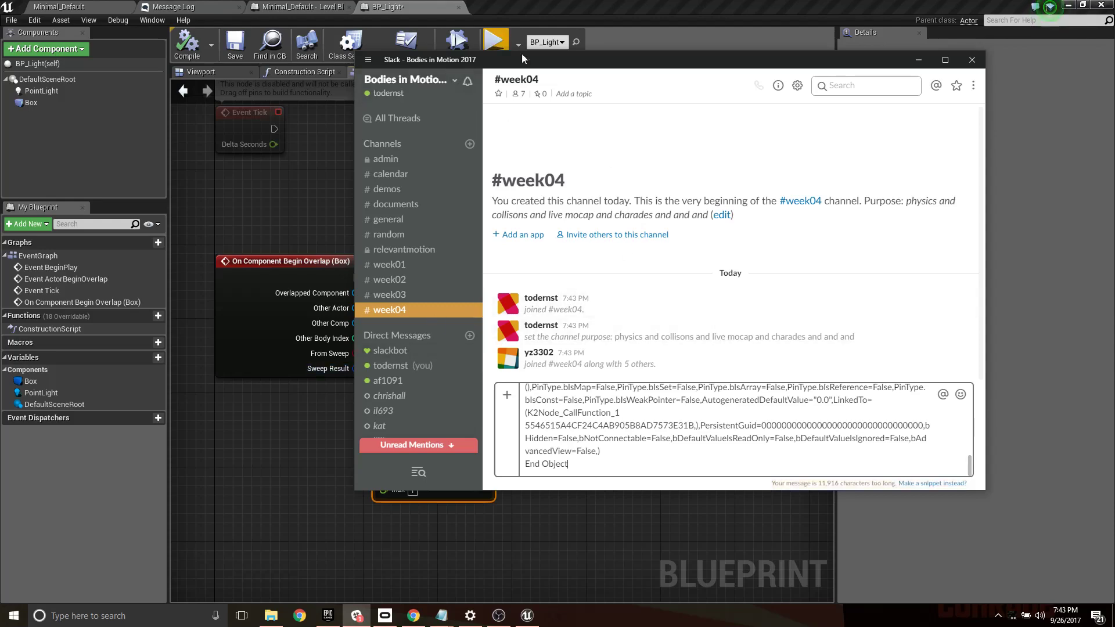
# - Switch to Chrome, find Pastebin through a web search, and create a new paste containing the copied Blueprint node text
pyautogui.click(419, 618)
pyautogui.click(986, 8)
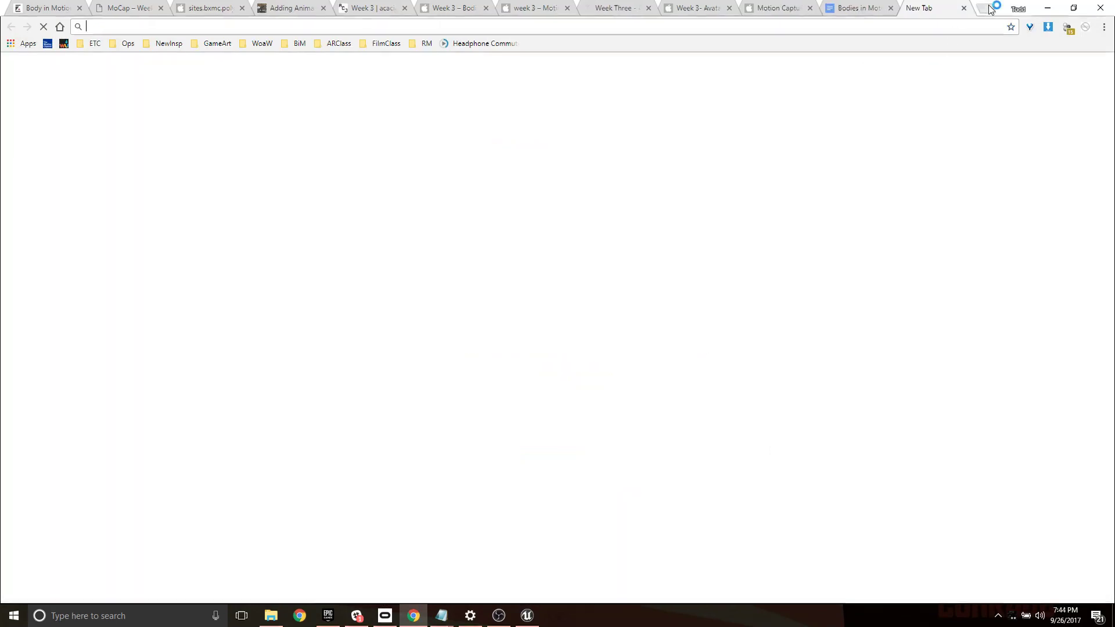
pyautogui.write('pastebin')
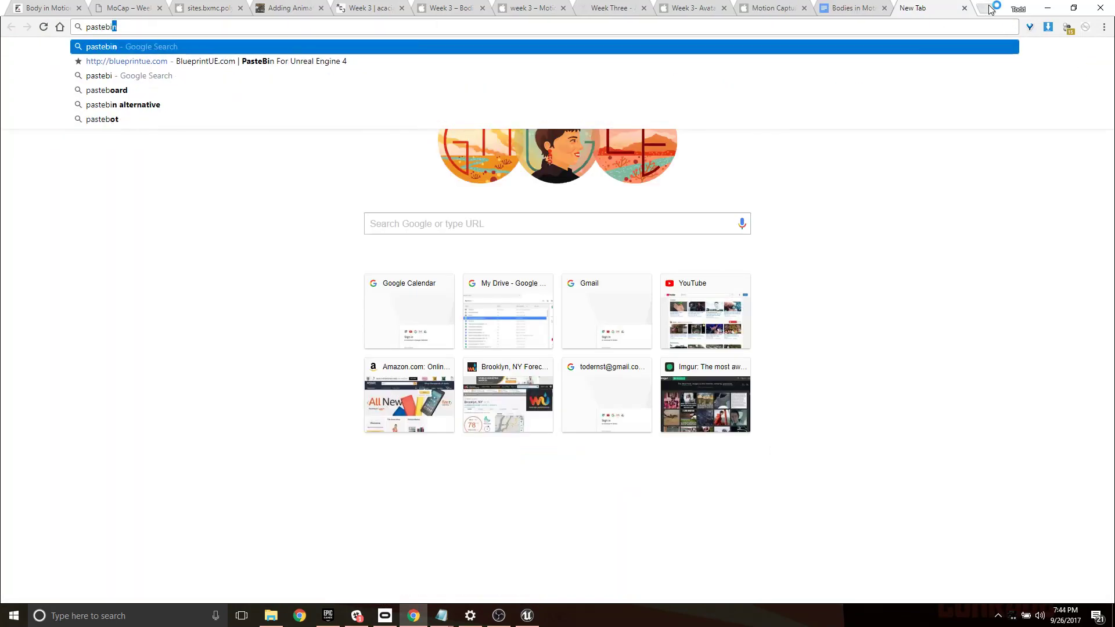
pyautogui.press('Return')
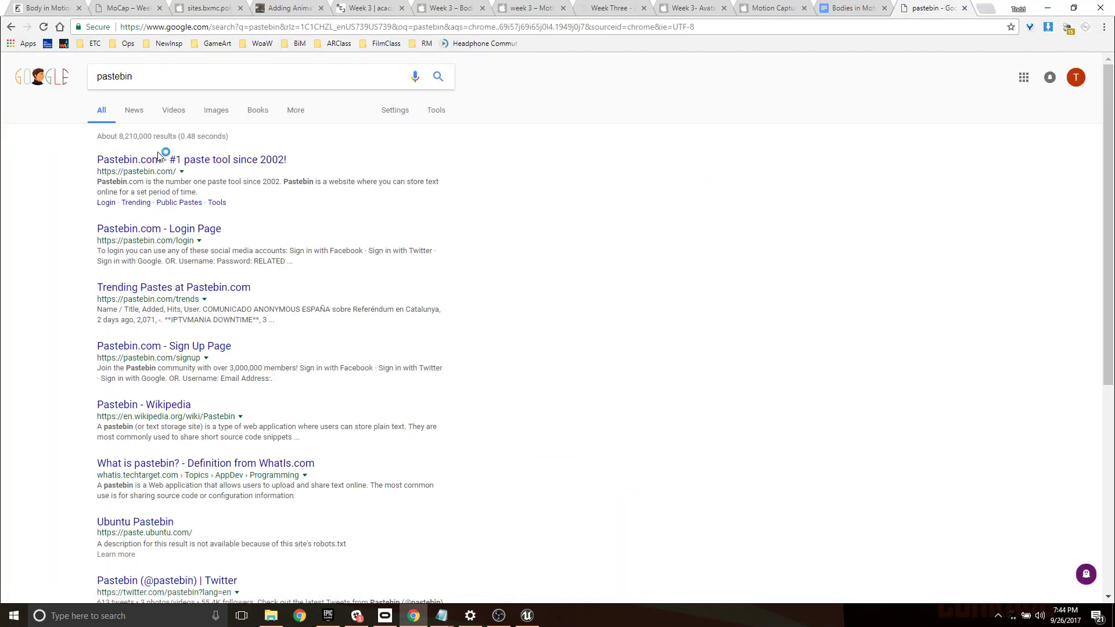
pyautogui.click(167, 158)
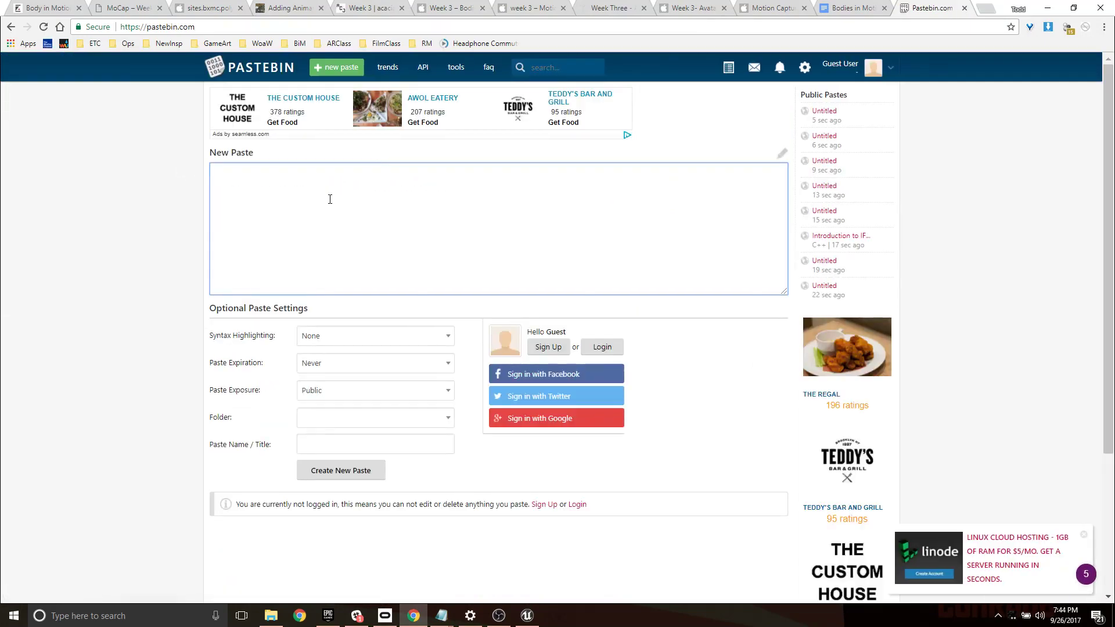
pyautogui.hotkey('ctrl', 'v')
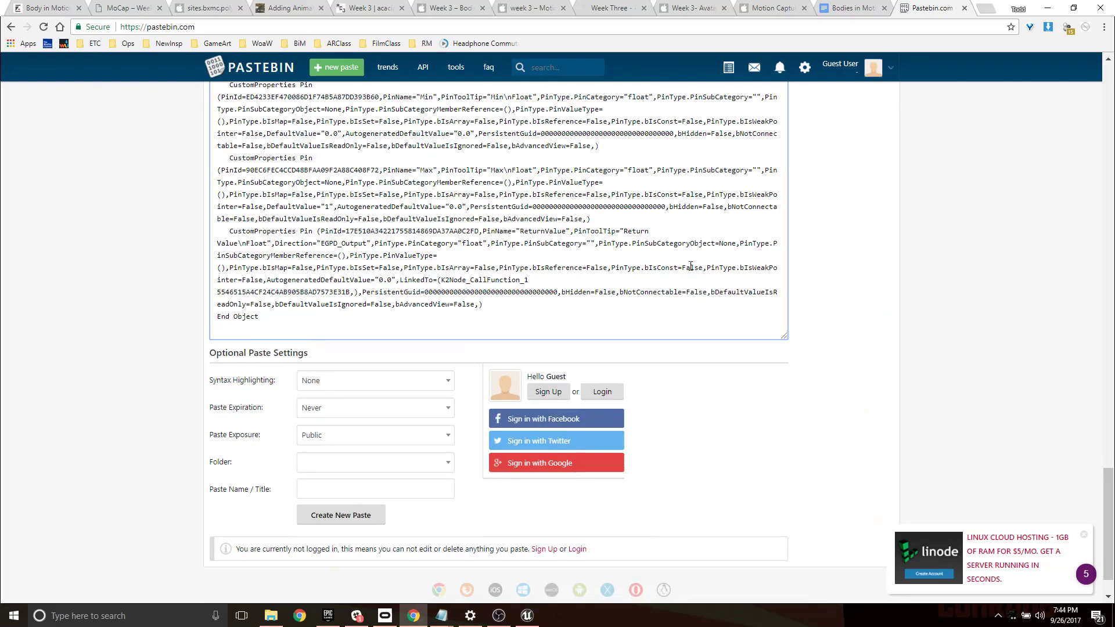
pyautogui.scroll(-3, 690, 266)
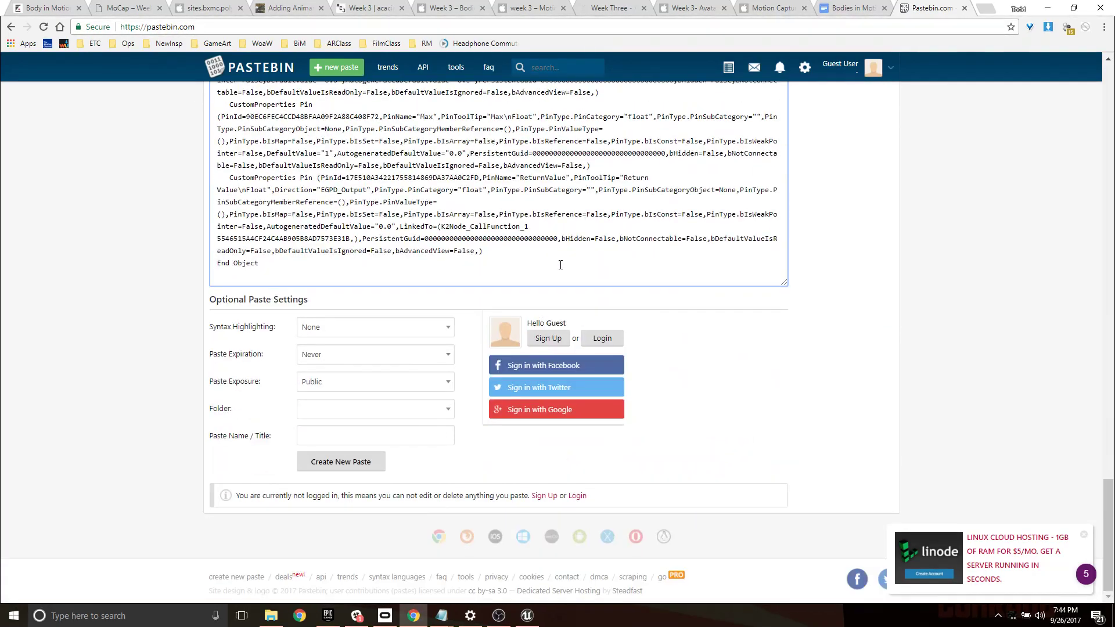
pyautogui.click(357, 461)
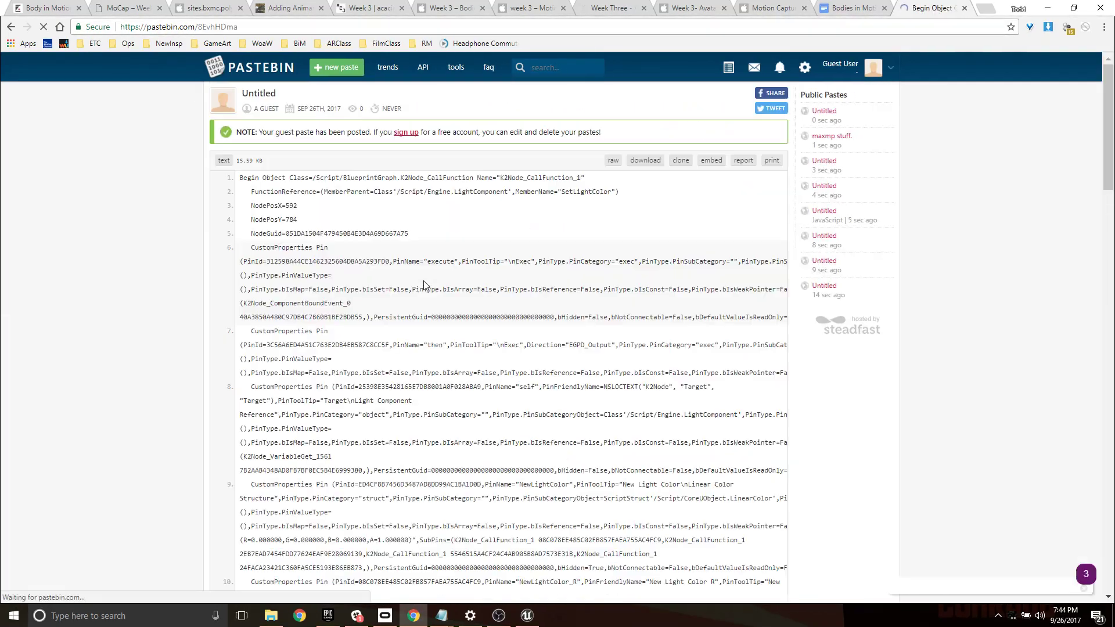
# - Copy the new paste's URL and send it in Slack's #week04 channel in place of the drafted node text
pyautogui.click(301, 27)
pyautogui.hotkey('ctrl', 'c')
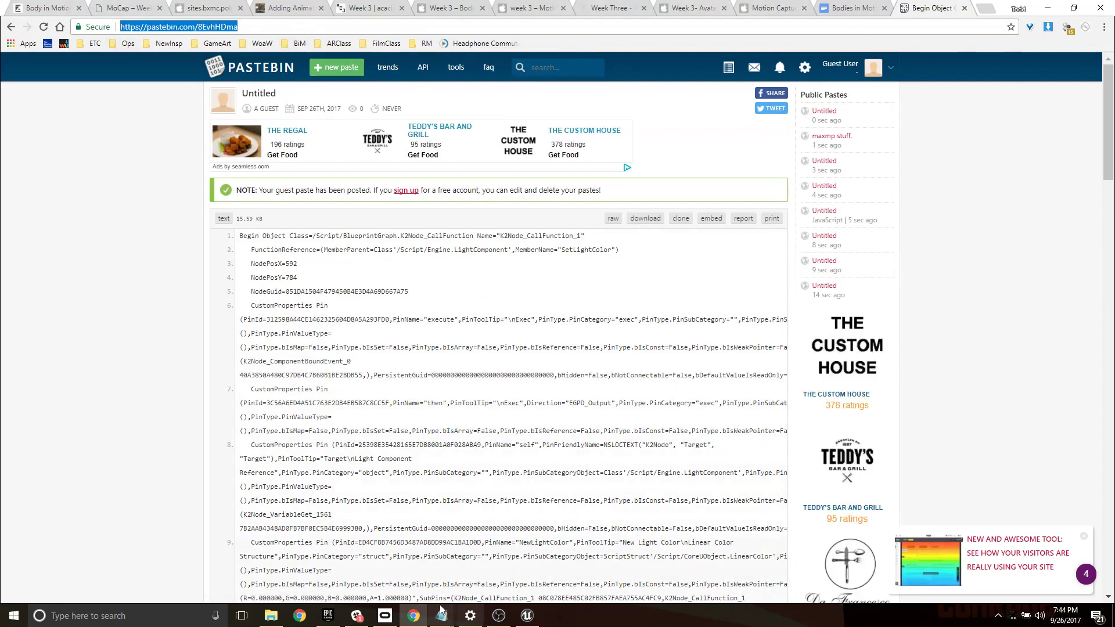
pyautogui.click(369, 615)
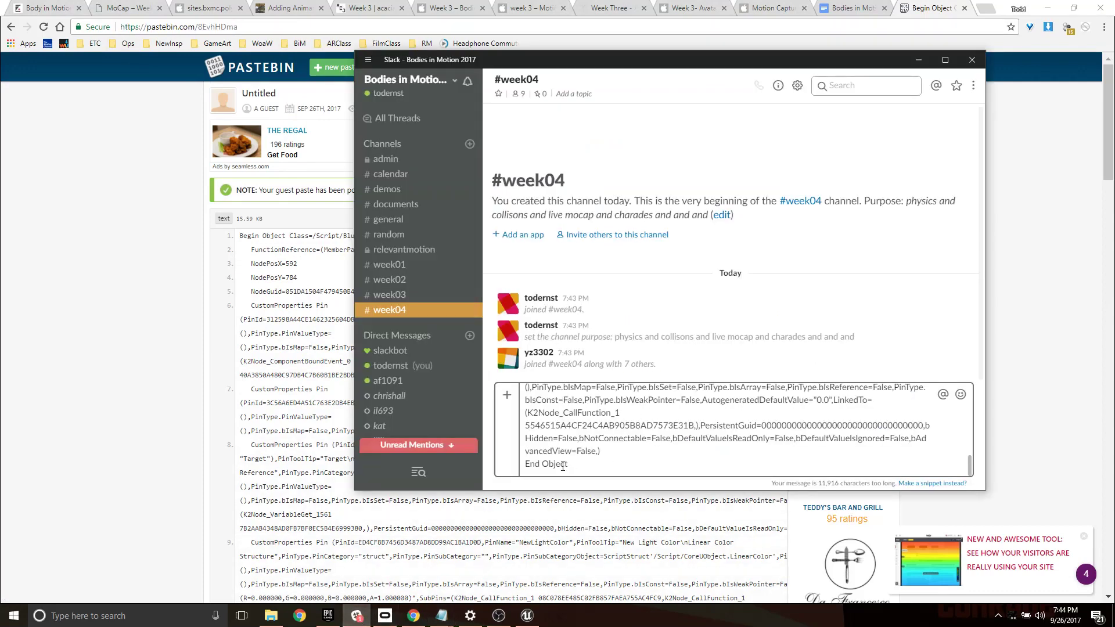
pyautogui.moveTo(567, 464); pyautogui.dragTo(441, 213)
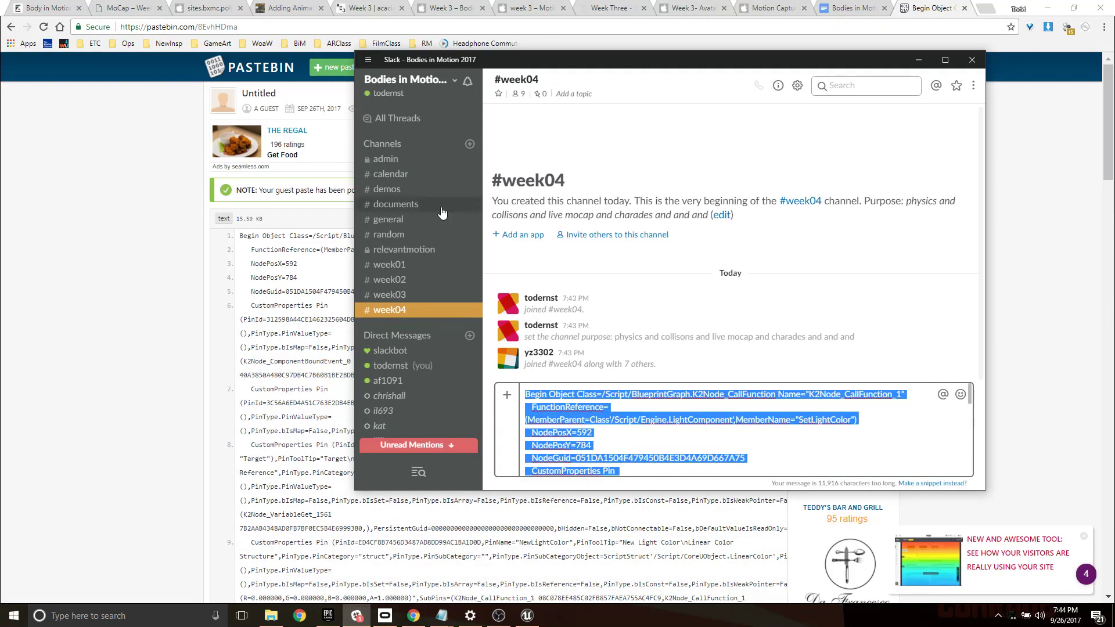
pyautogui.press('BackSpace')
pyautogui.hotkey('ctrl', 'v')
pyautogui.press('Return')
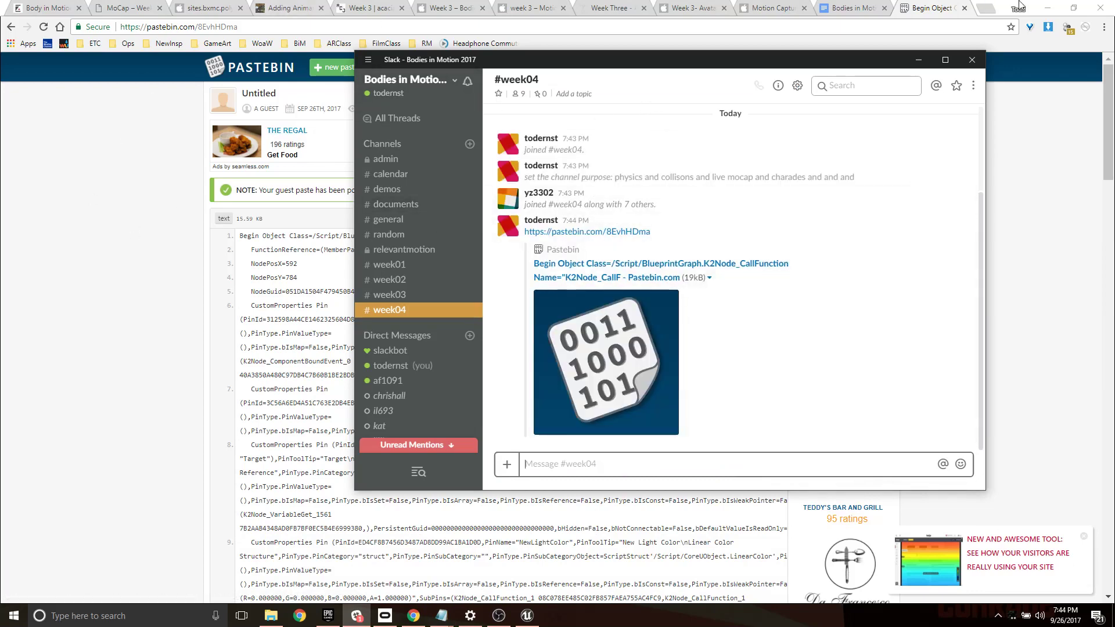
# - Switch back to Unreal Editor's Minimal_Default level and create a folder named SkeletalMeshes in Content/Assets
pyautogui.click(1046, 8)
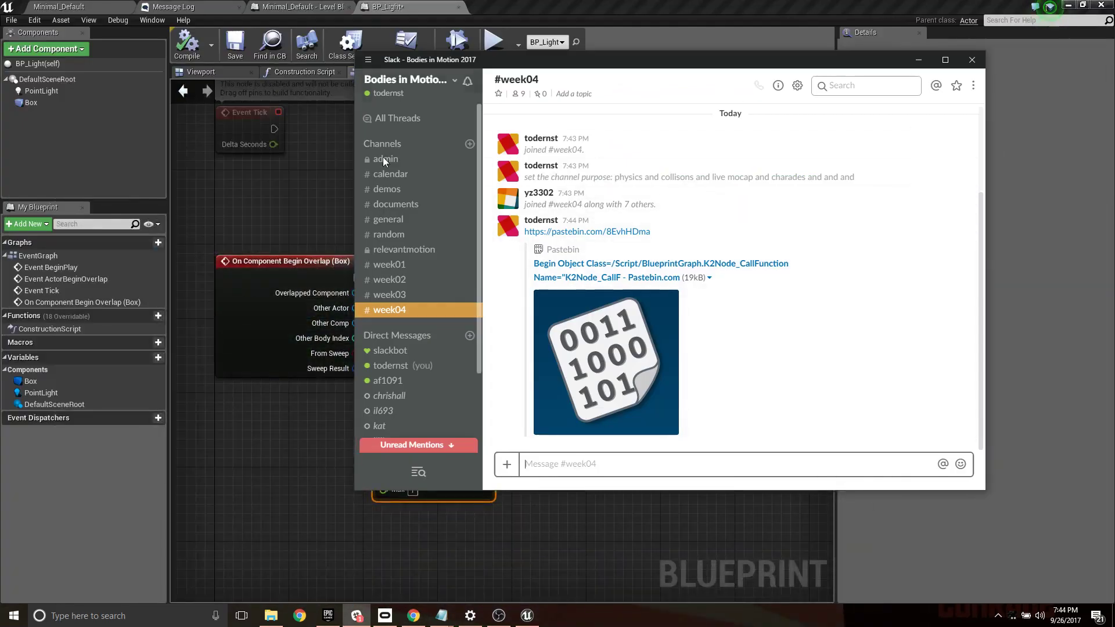
pyautogui.click(918, 61)
pyautogui.click(63, 5)
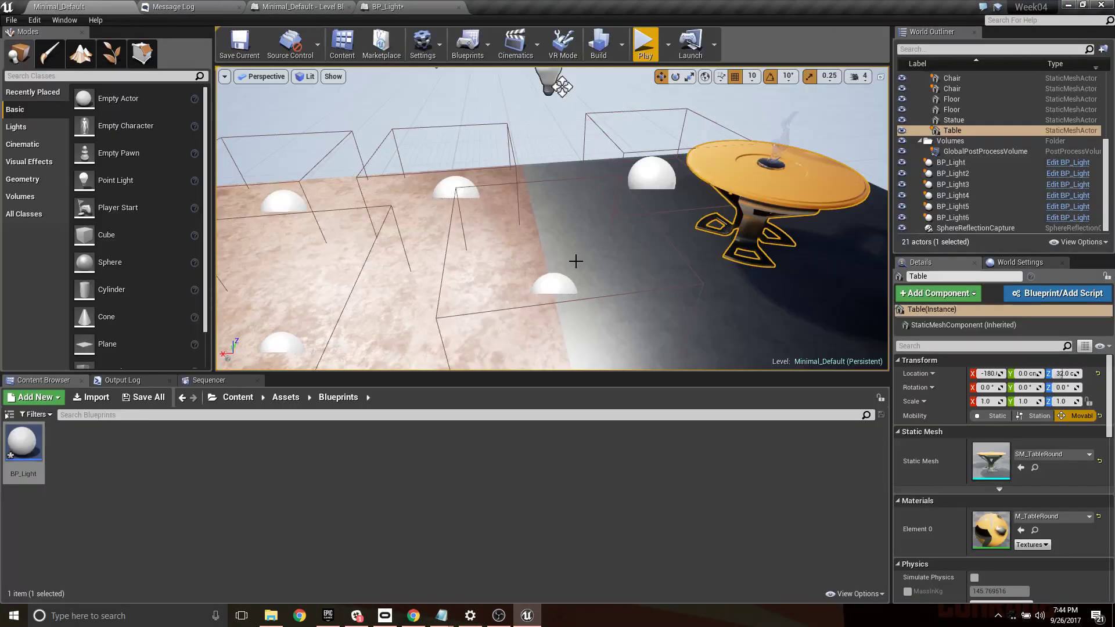
pyautogui.moveTo(575, 262); pyautogui.dragTo(557, 244, button='right')
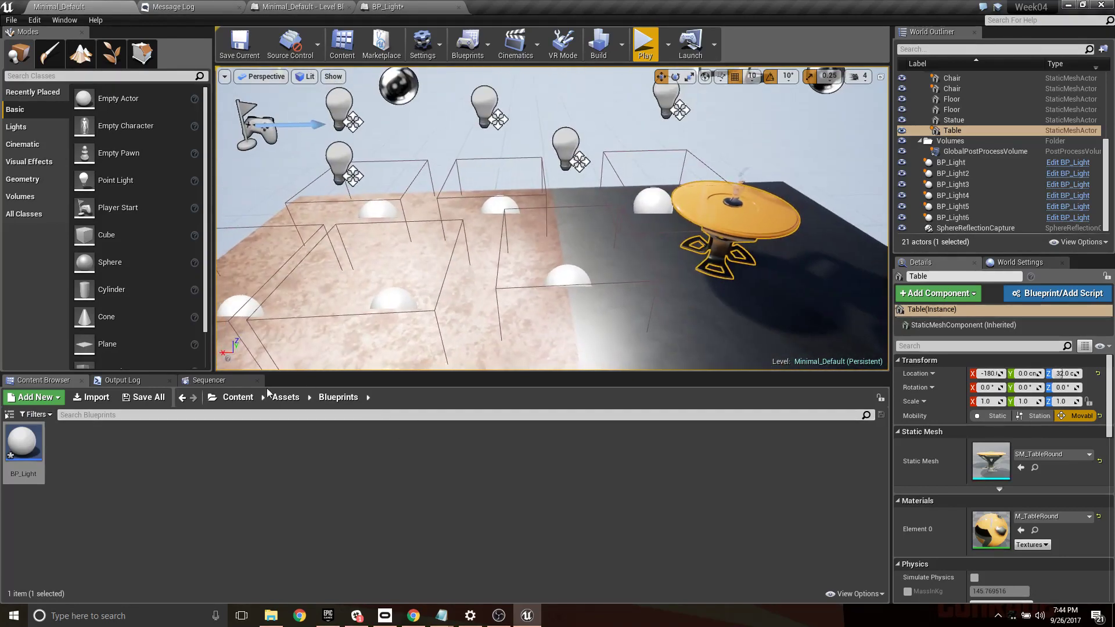
pyautogui.click(286, 397)
pyautogui.rightClick(86, 444)
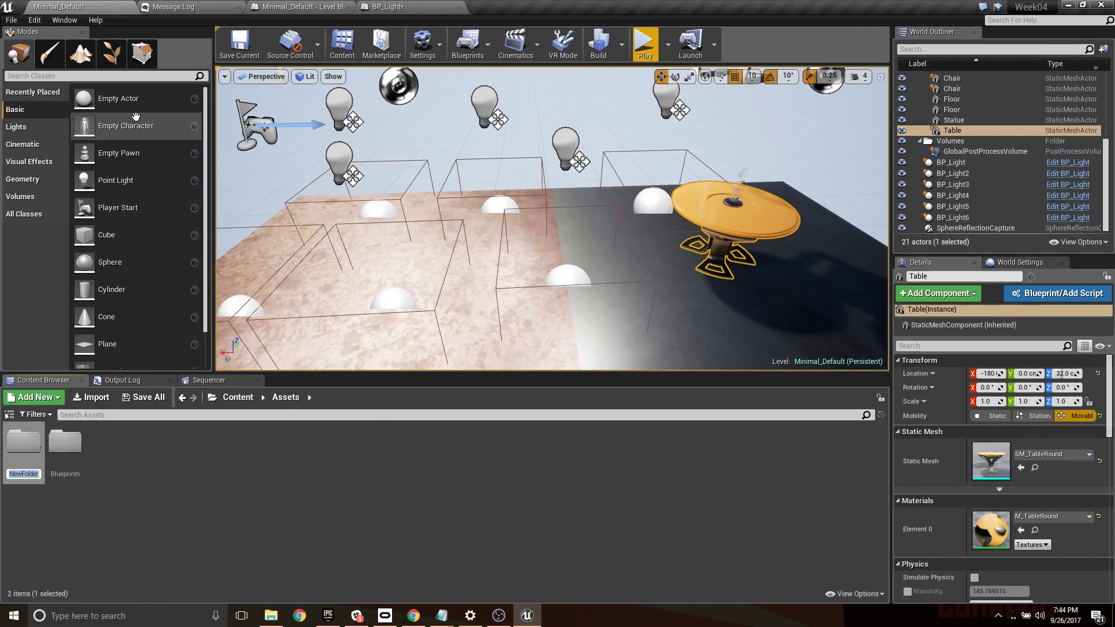
pyautogui.write('SkeletalMeshes')
pyautogui.press('Return')
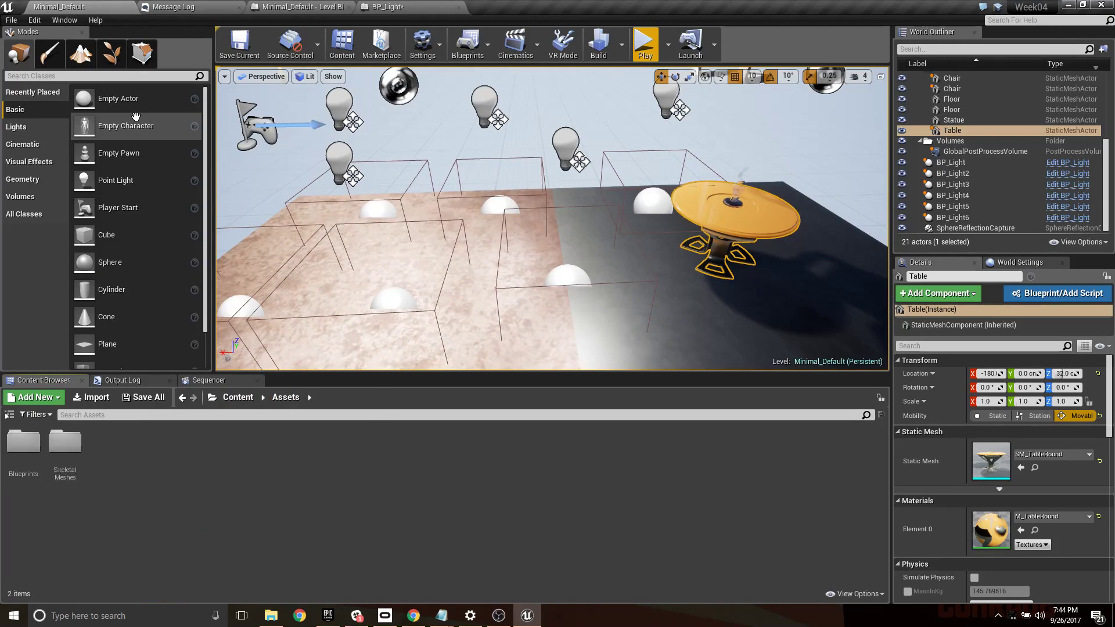
# - Import Female_Base_Mesh.fbx from Downloads into the SkeletalMeshes folder as a skeletal mesh, and save all modified assets
pyautogui.doubleClick(64, 440)
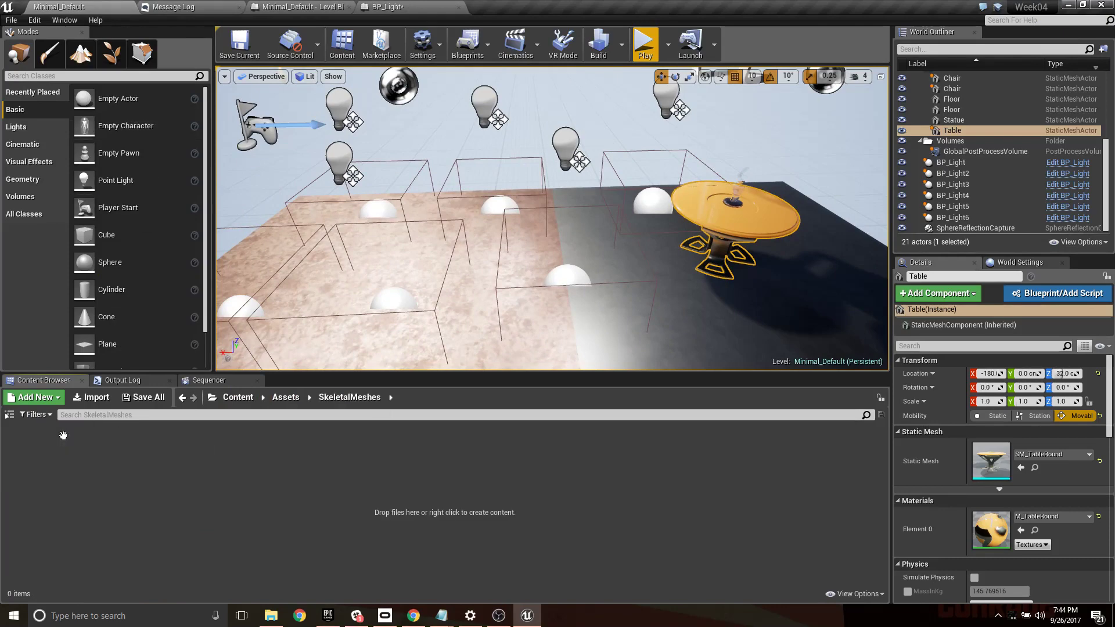
pyautogui.click(98, 398)
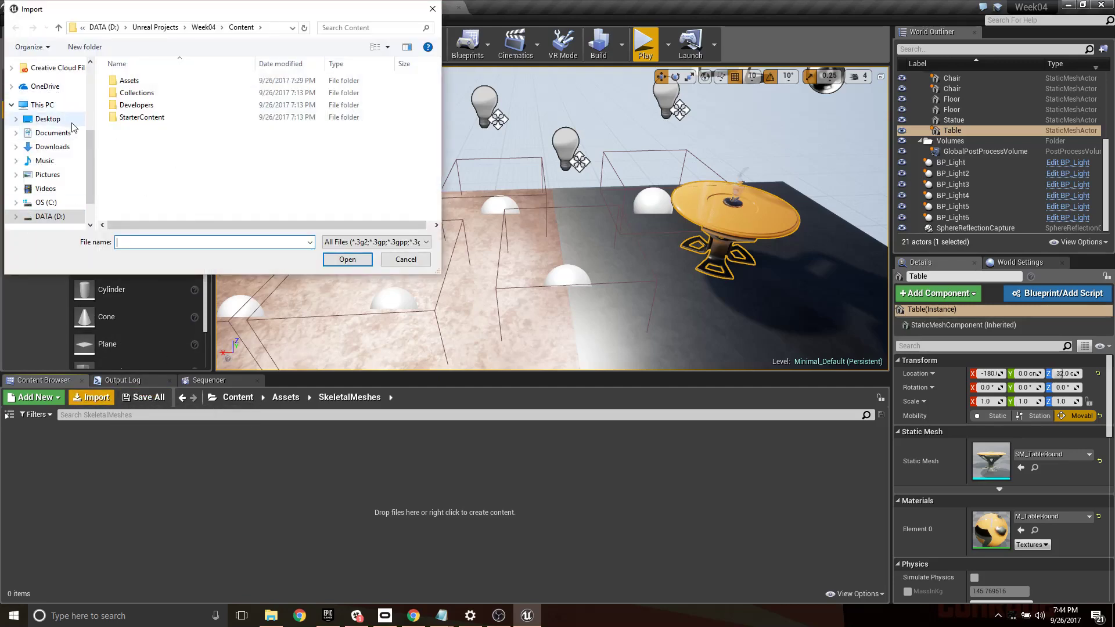
pyautogui.click(52, 146)
pyautogui.click(203, 99)
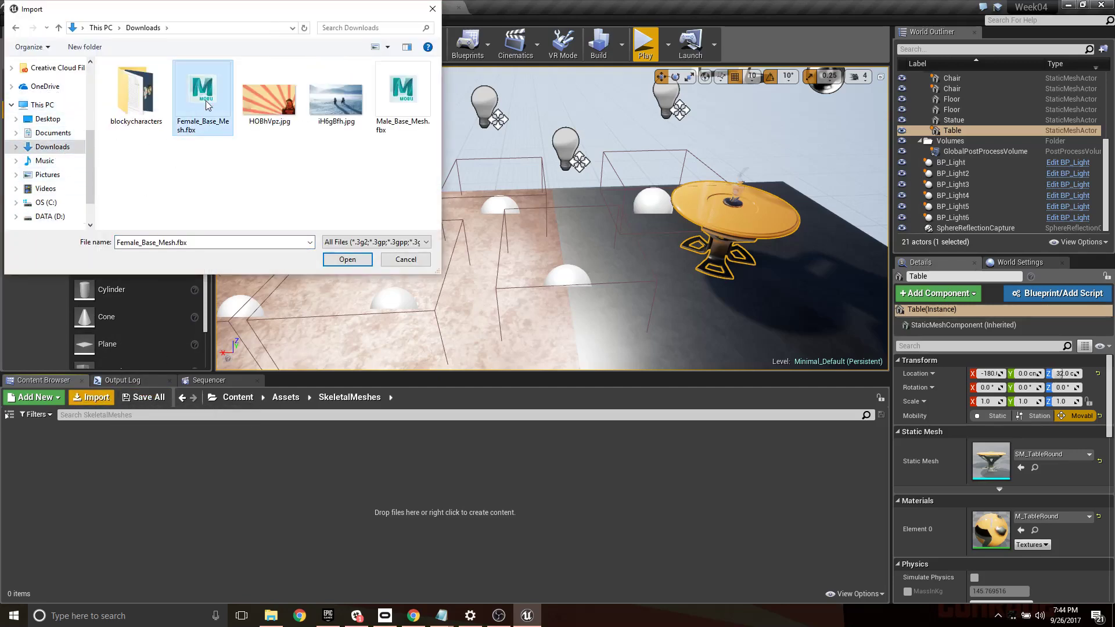
pyautogui.click(347, 260)
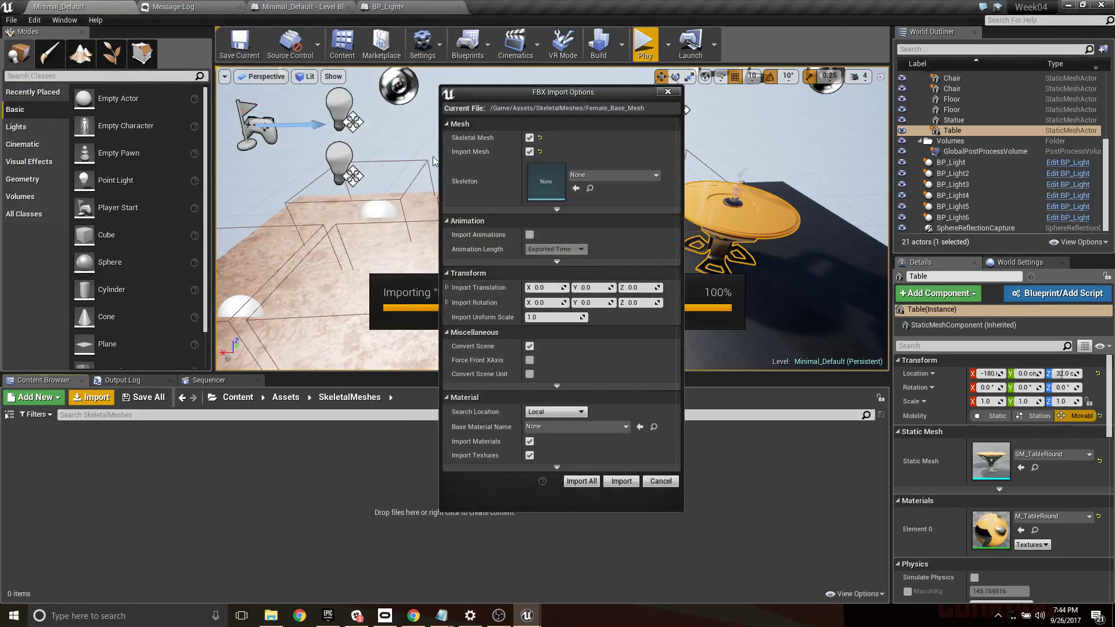
pyautogui.click(578, 479)
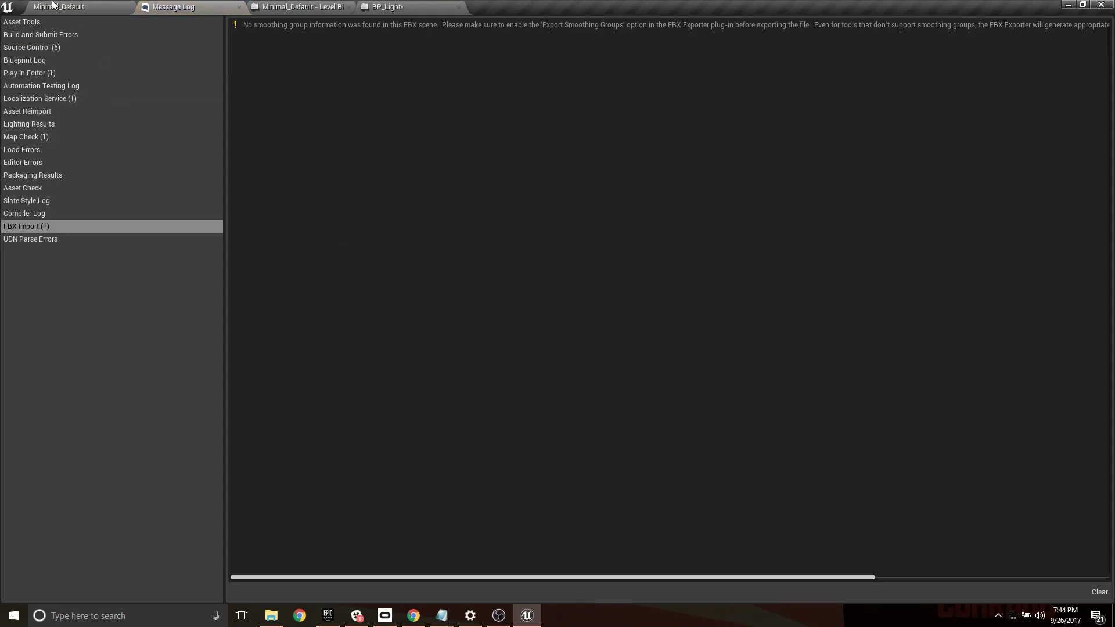
pyautogui.click(53, 5)
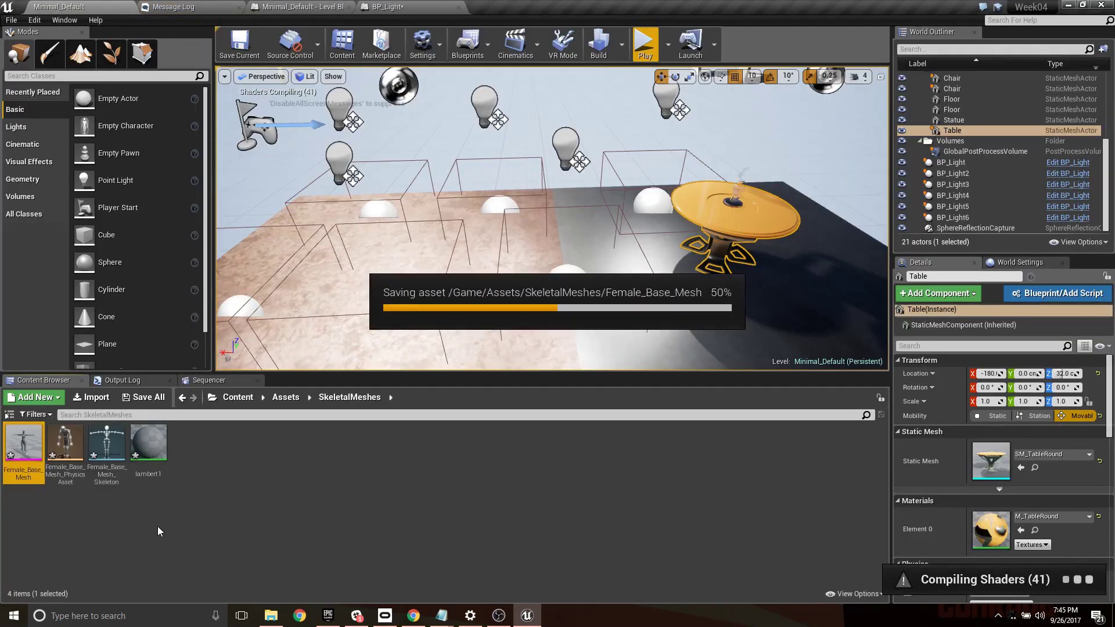
pyautogui.click(144, 397)
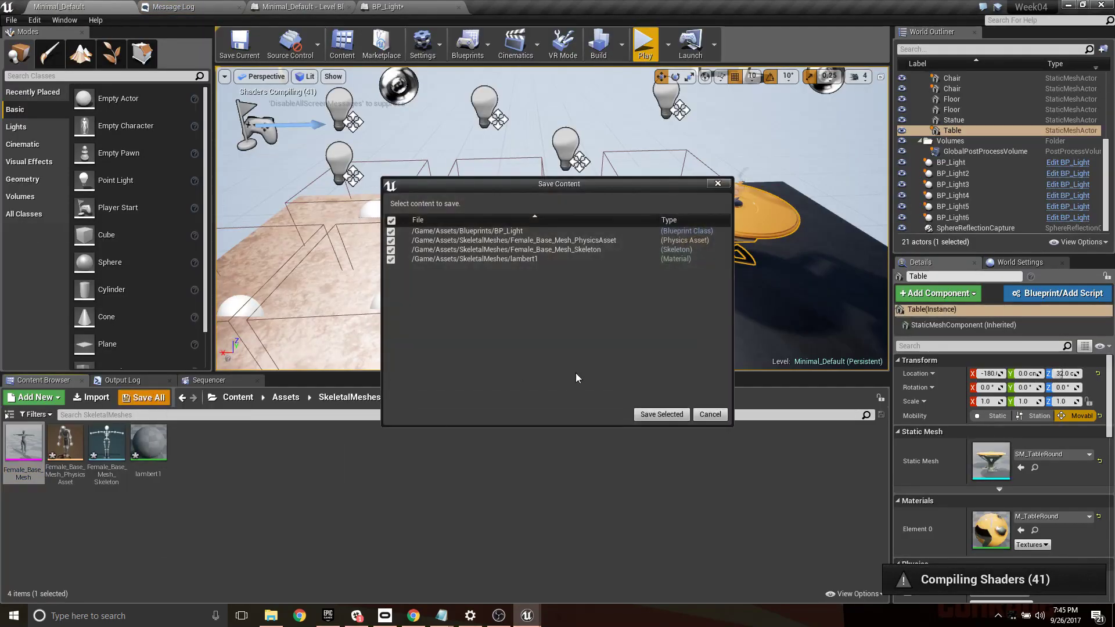
pyautogui.click(662, 415)
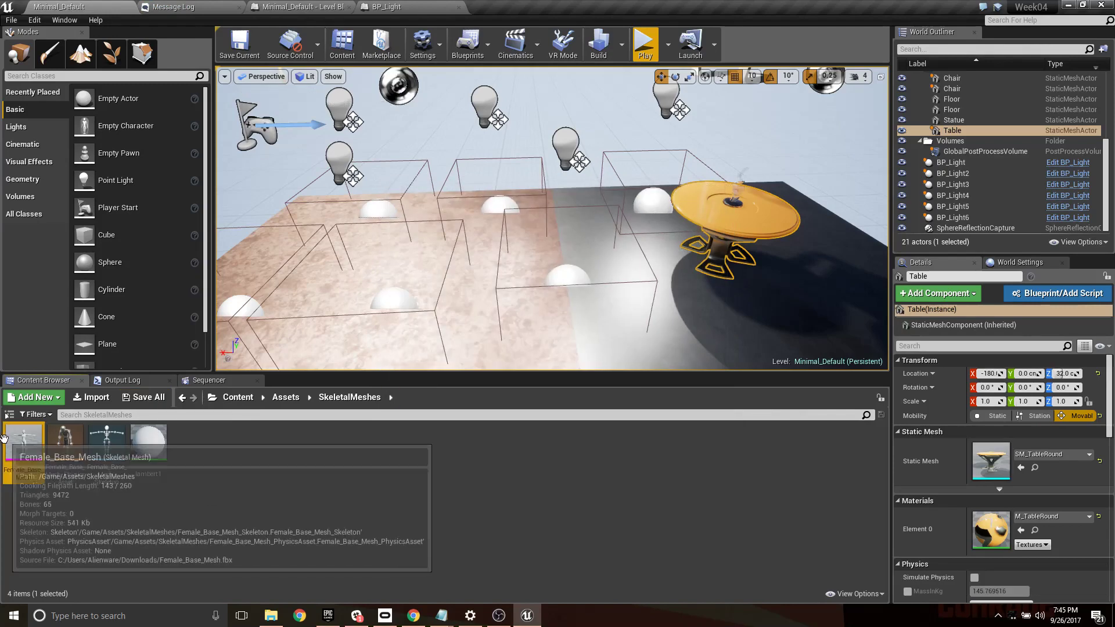
# - Open the Female_Base_Mesh skeletal mesh and examine the model from several angles in the preview viewport
pyautogui.doubleClick(24, 464)
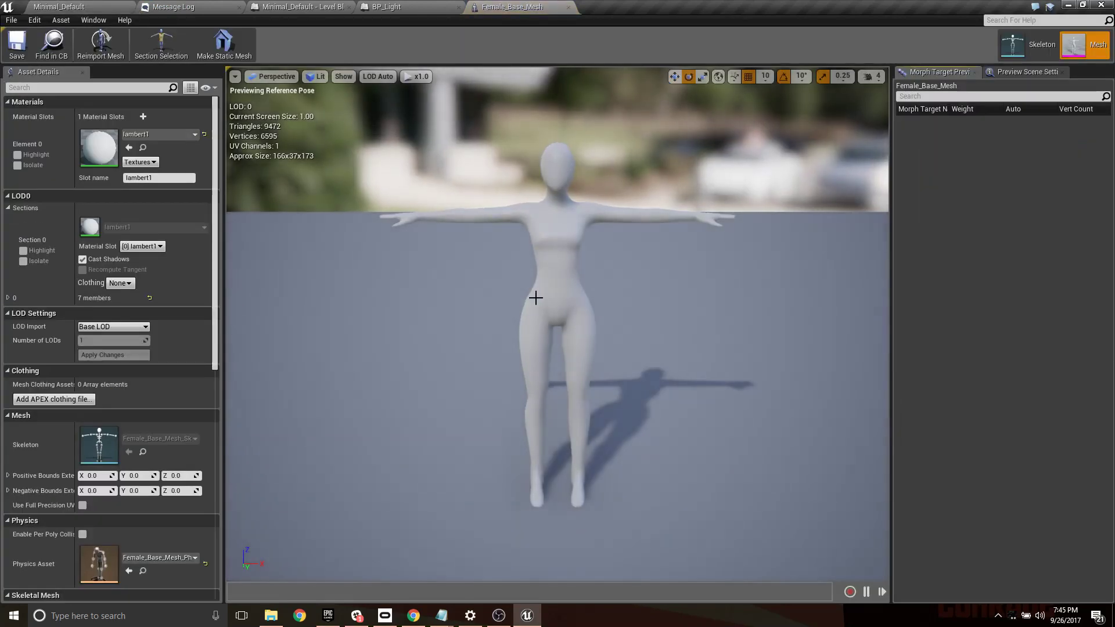
pyautogui.moveTo(535, 296); pyautogui.dragTo(653, 285, button='right')
pyautogui.press('a')
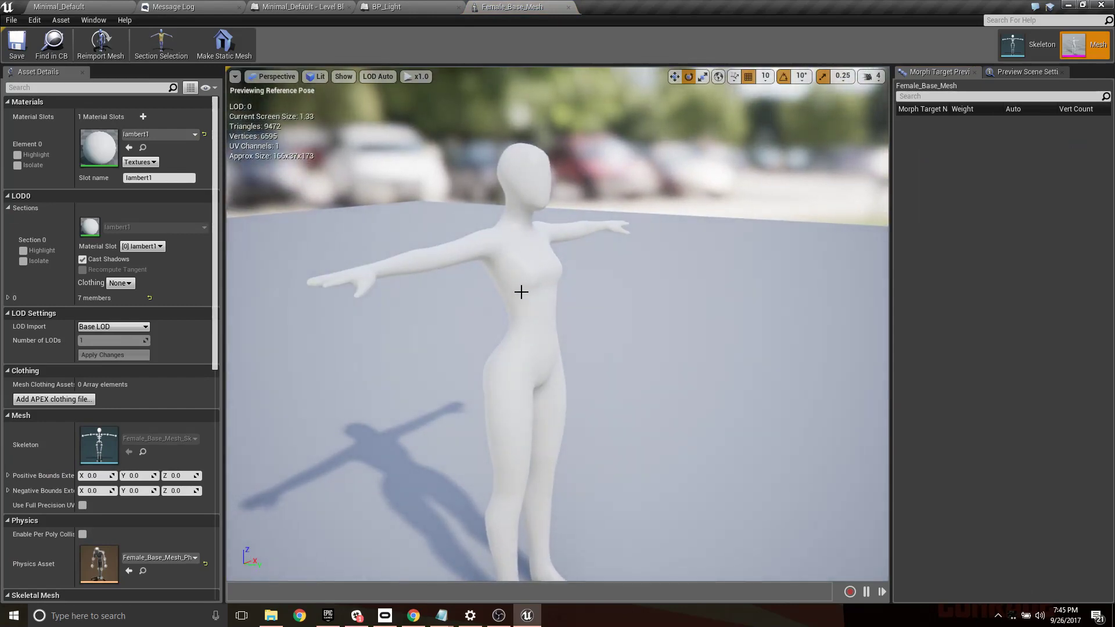
pyautogui.press('d')
pyautogui.moveTo(604, 315); pyautogui.dragTo(505, 293, button='right')
pyautogui.moveTo(606, 295)
pyautogui.mouseDown(button='right')
pyautogui.moveTo(667, 354)
pyautogui.moveTo(598, 298)
pyautogui.mouseUp(button='right')
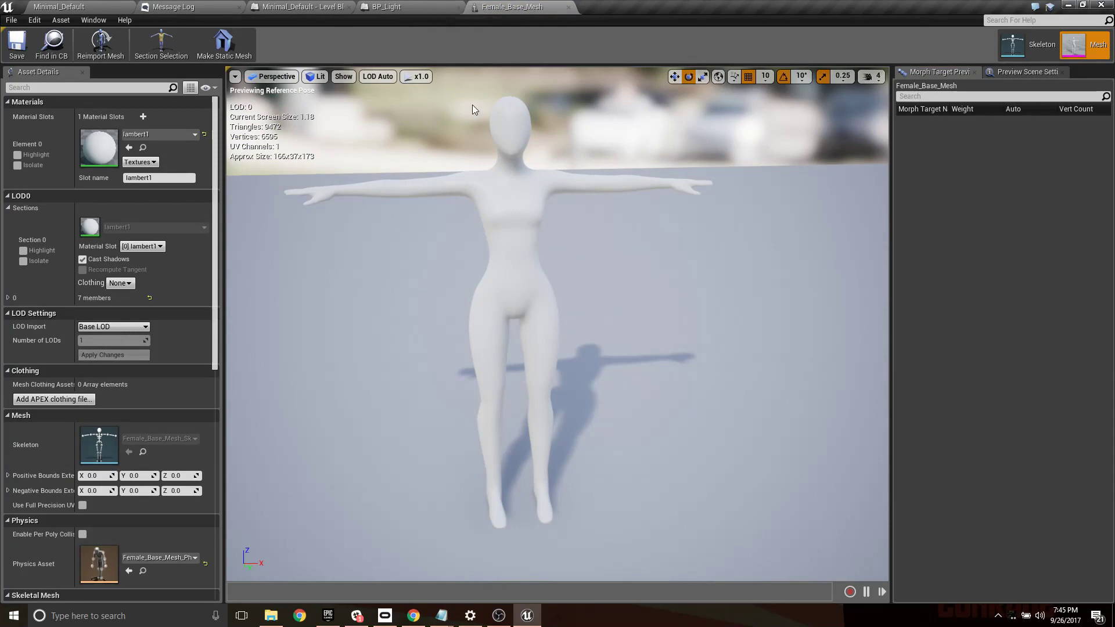
pyautogui.moveTo(574, 229); pyautogui.dragTo(544, 181, button='right')
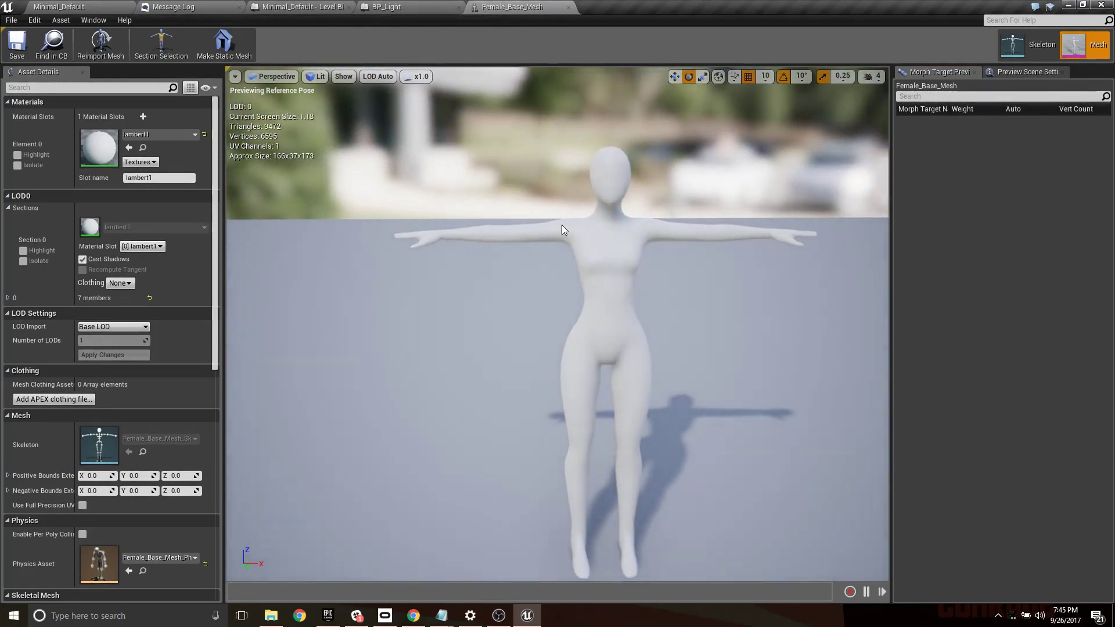
pyautogui.moveTo(577, 224); pyautogui.dragTo(587, 248, button='right')
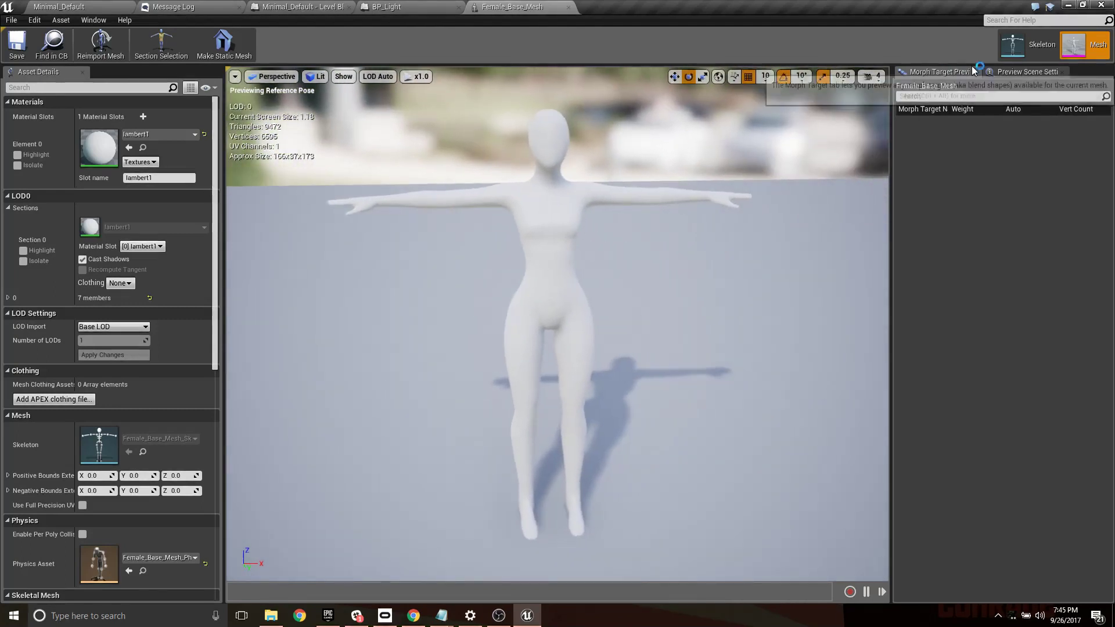
# - Open the mesh's skeleton and examine its bone hierarchy by selecting spine, neck, head, arm and finger bones
pyautogui.click(1025, 44)
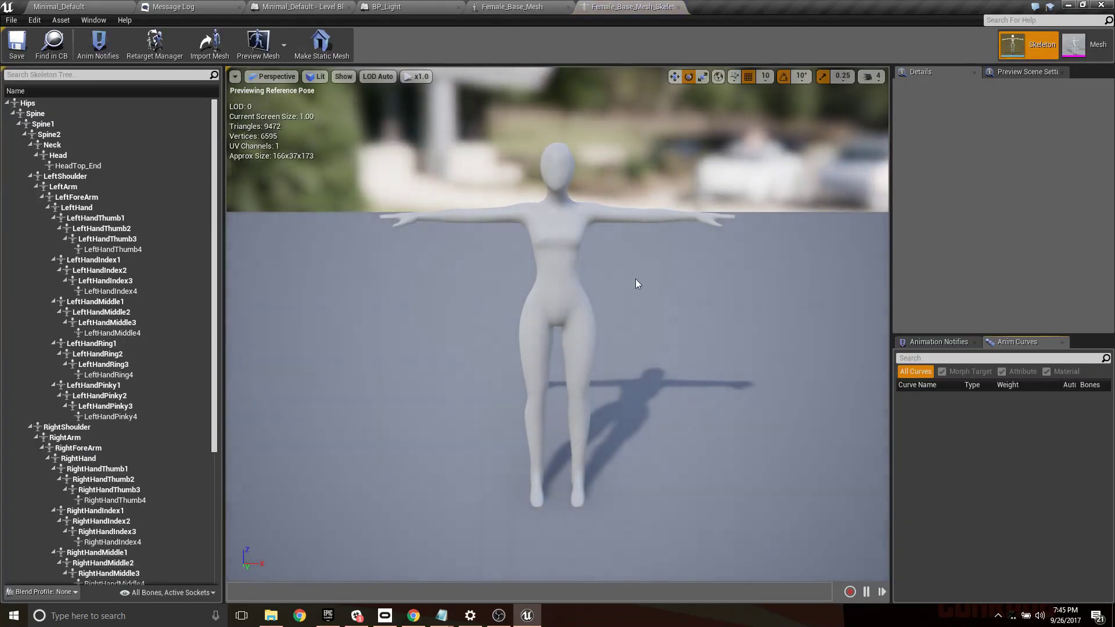
pyautogui.click(105, 207)
pyautogui.click(107, 238)
pyautogui.click(96, 259)
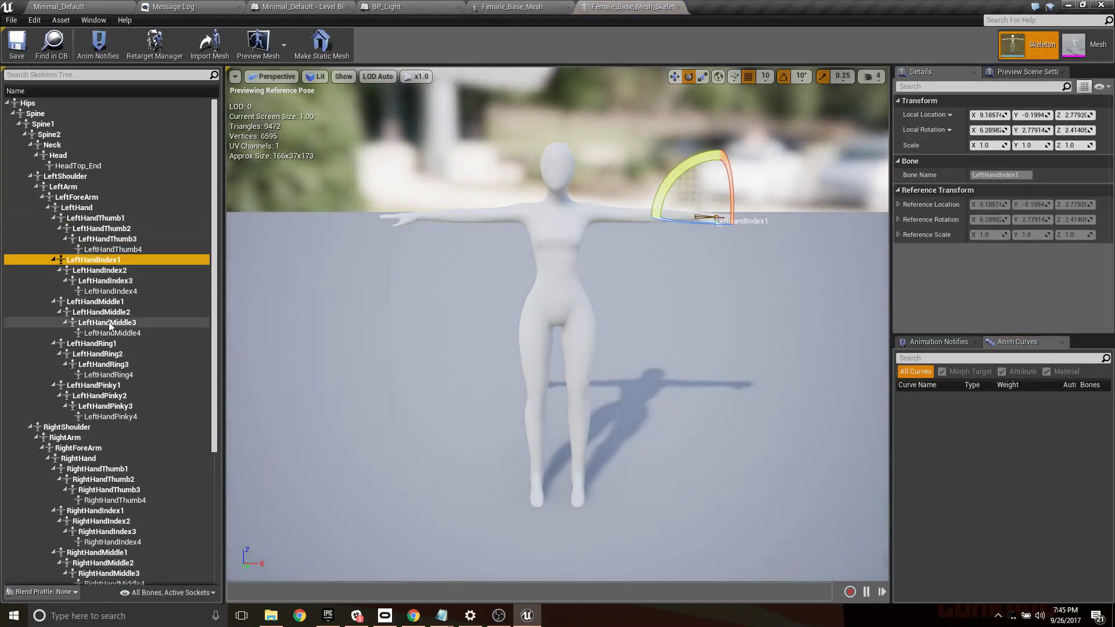
pyautogui.click(108, 323)
pyautogui.click(109, 365)
pyautogui.click(46, 123)
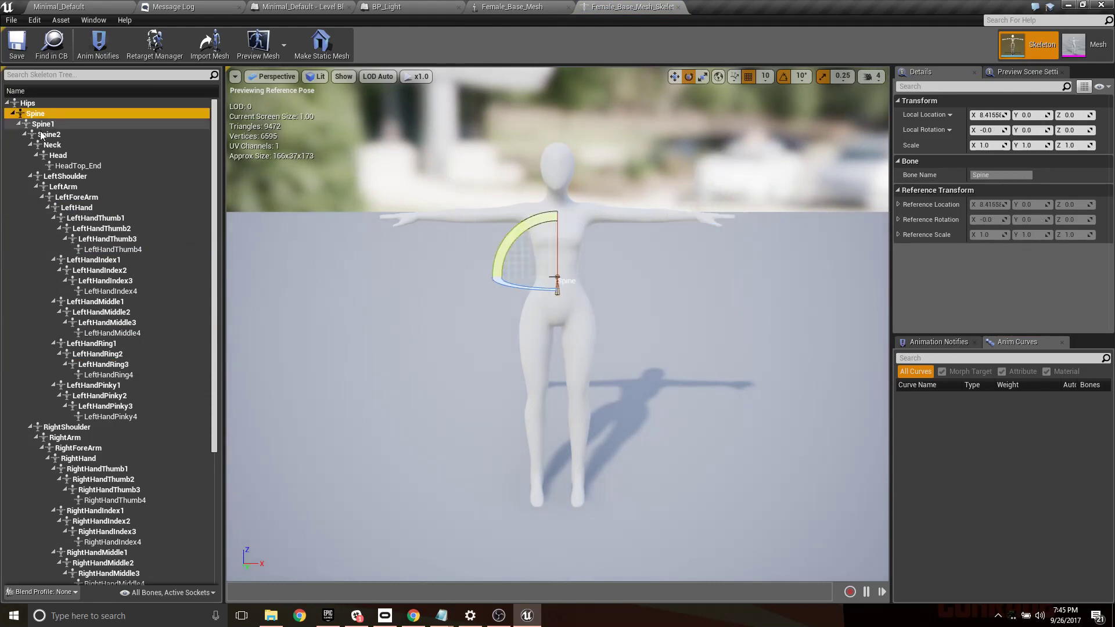
pyautogui.click(53, 135)
pyautogui.click(58, 145)
pyautogui.click(69, 166)
pyautogui.click(72, 198)
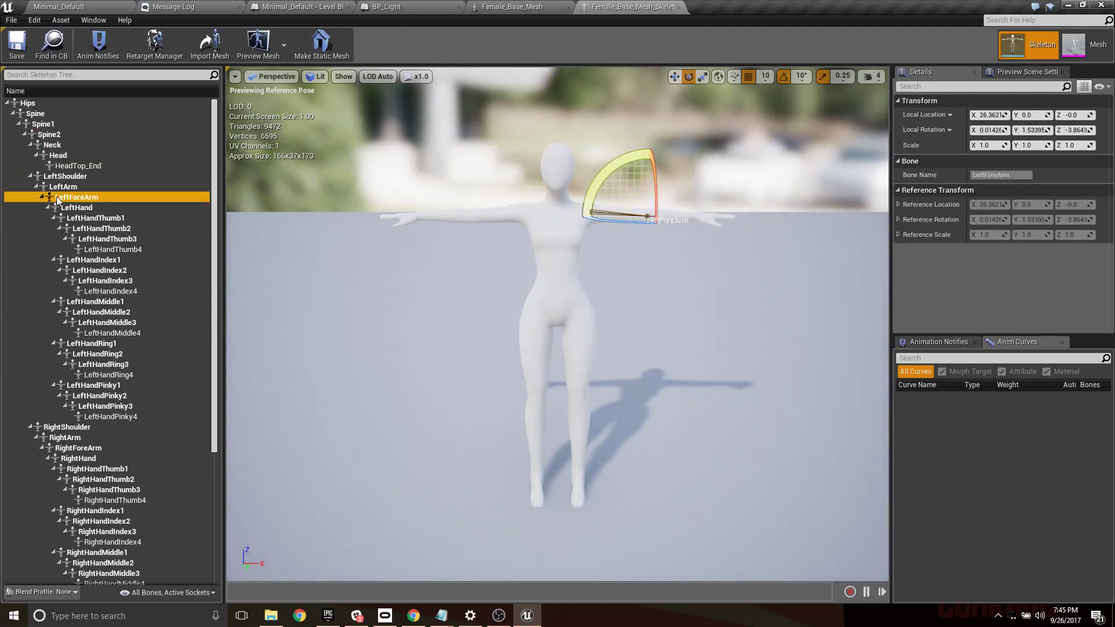
pyautogui.click(100, 313)
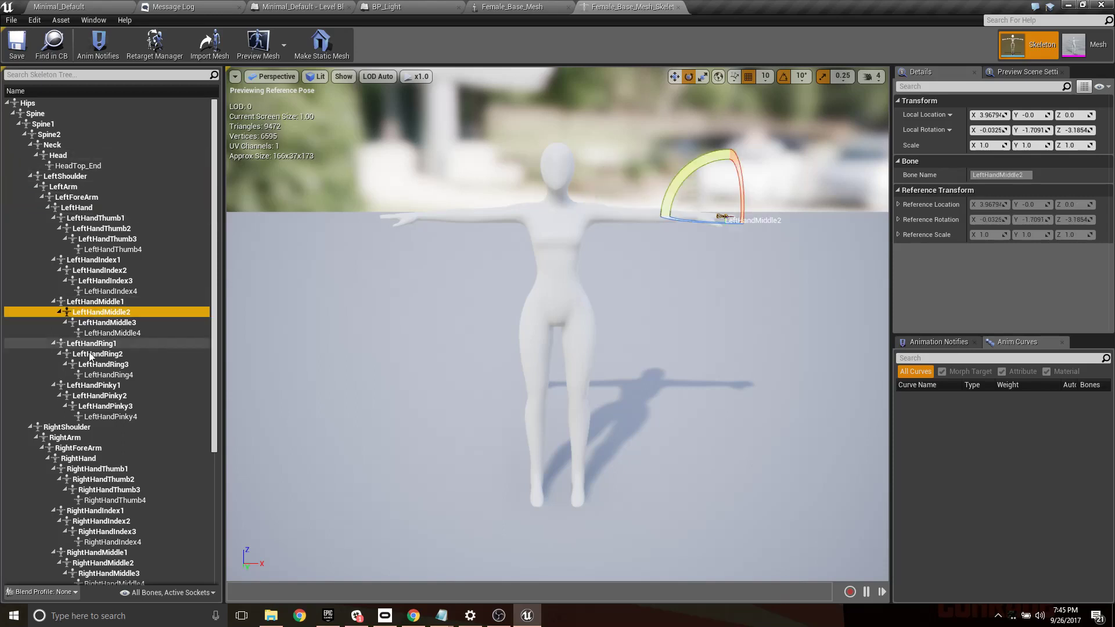
pyautogui.click(90, 386)
pyautogui.click(65, 438)
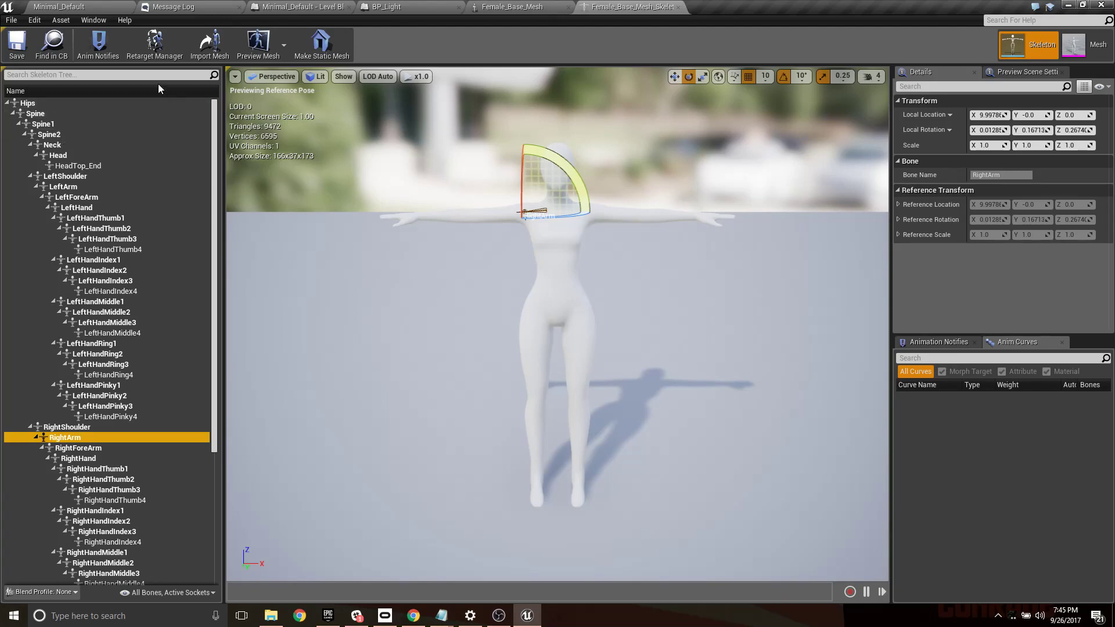
# - Switch to Chrome, open ikinema.com in a new tab, examine the RunTime middleware licence options, and return to Unreal Editor
pyautogui.click(69, 6)
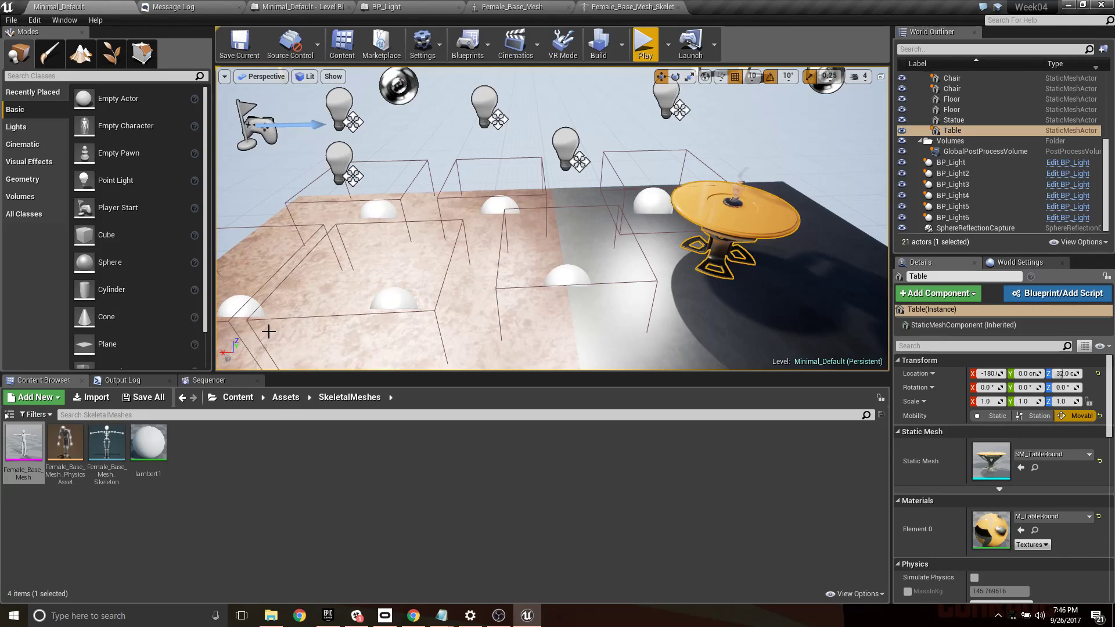
pyautogui.click(42, 22)
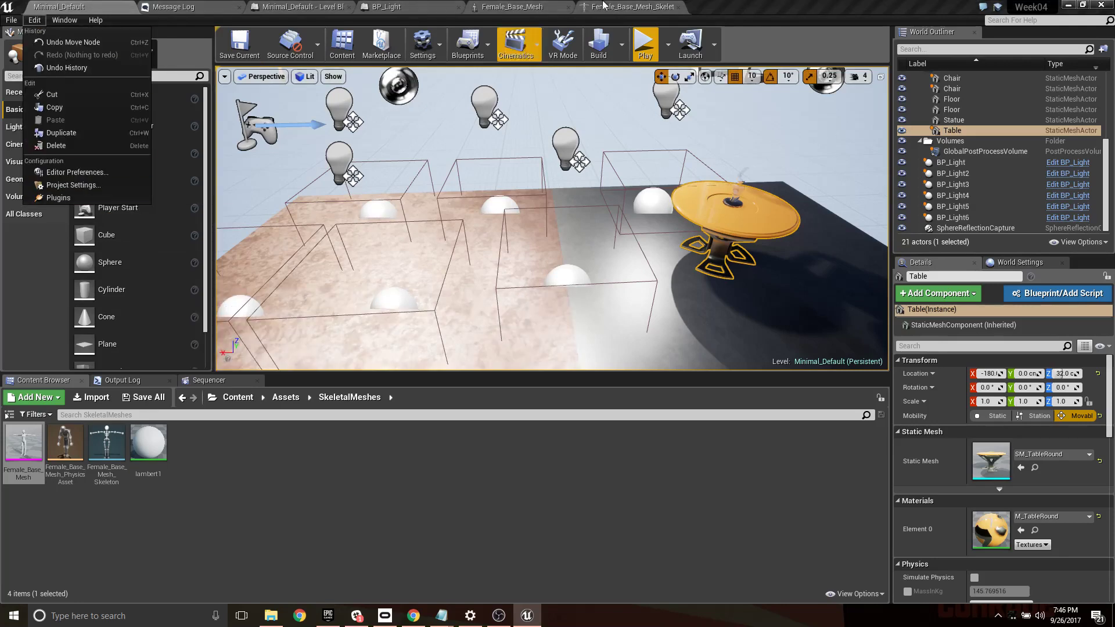
pyautogui.click(412, 616)
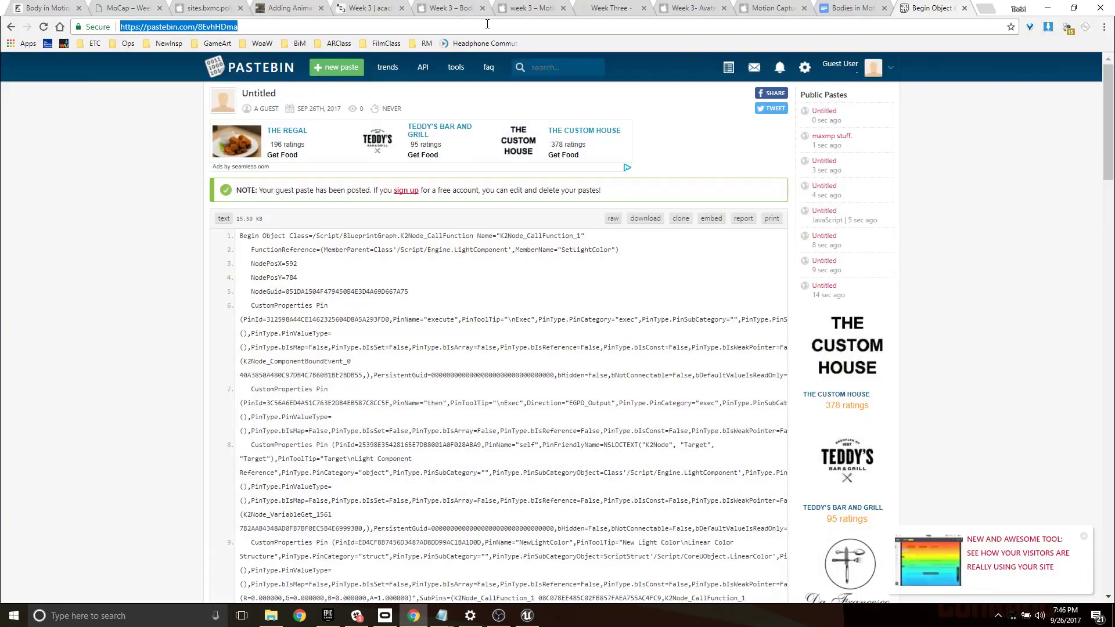
pyautogui.click(985, 8)
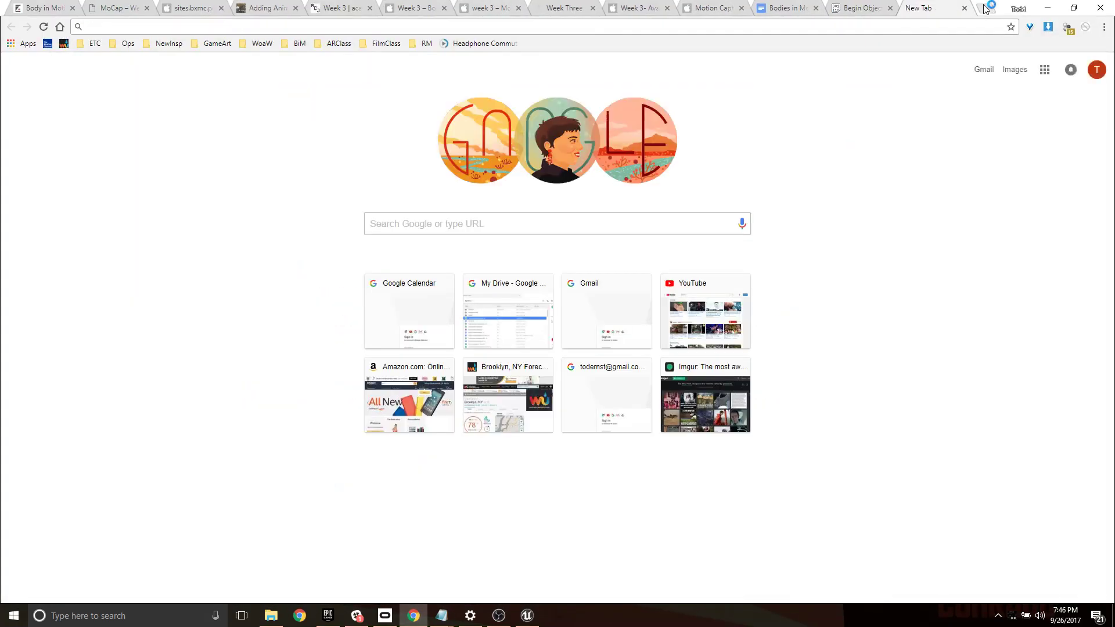
pyautogui.write('ikinema.com')
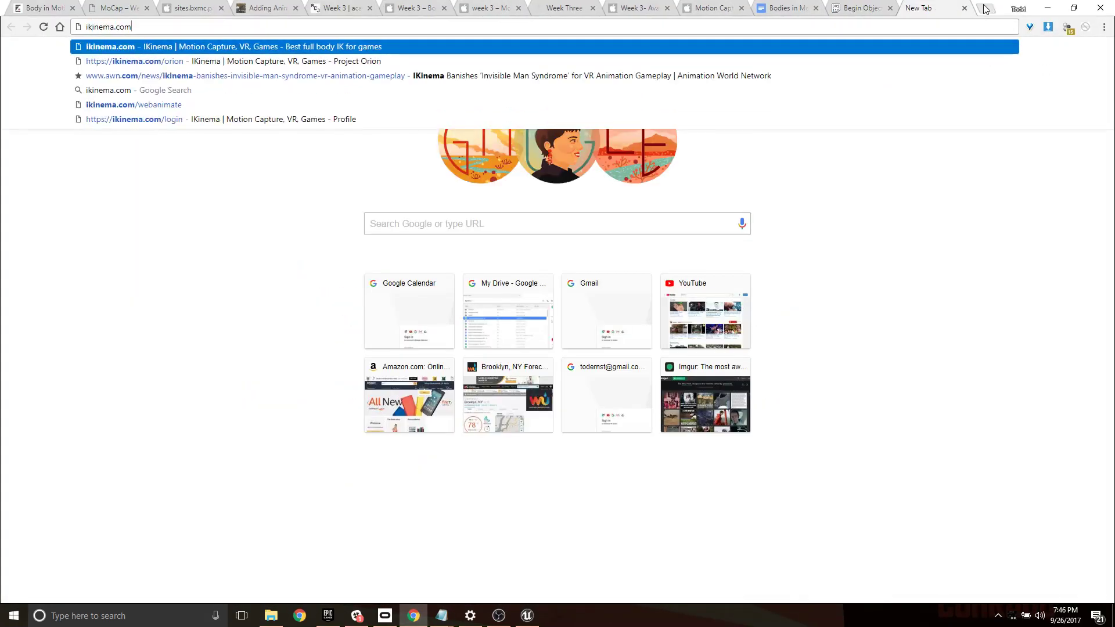
pyautogui.press('Return')
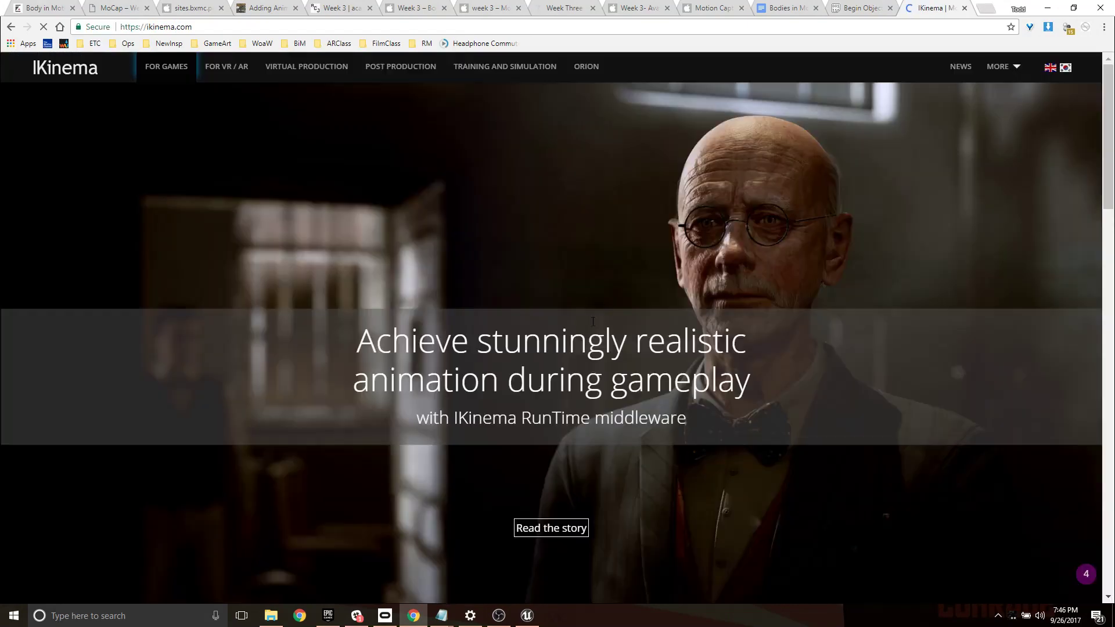
pyautogui.scroll(-4, 702, 347)
pyautogui.scroll(-9, 703, 347)
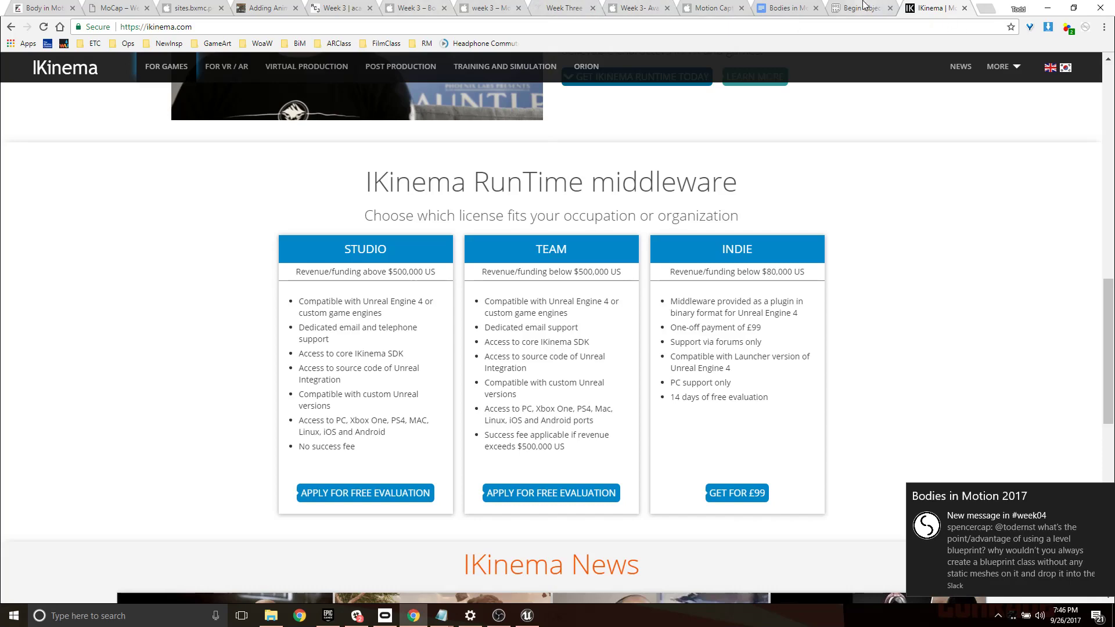
pyautogui.hotkey('ctrl', 'shift', 'Tab')
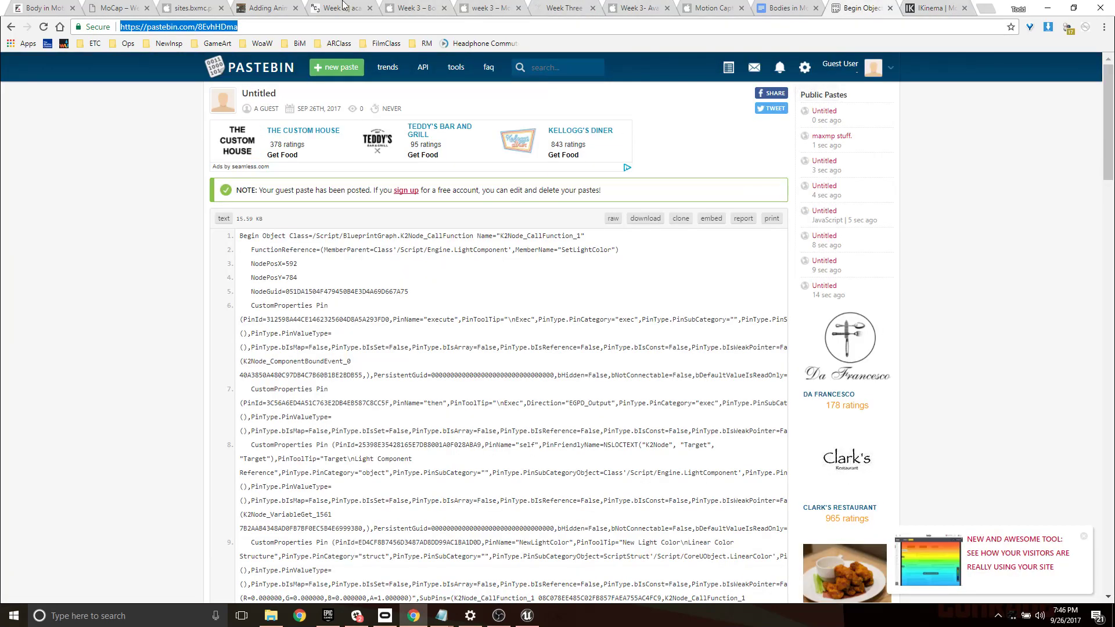
pyautogui.click(1047, 8)
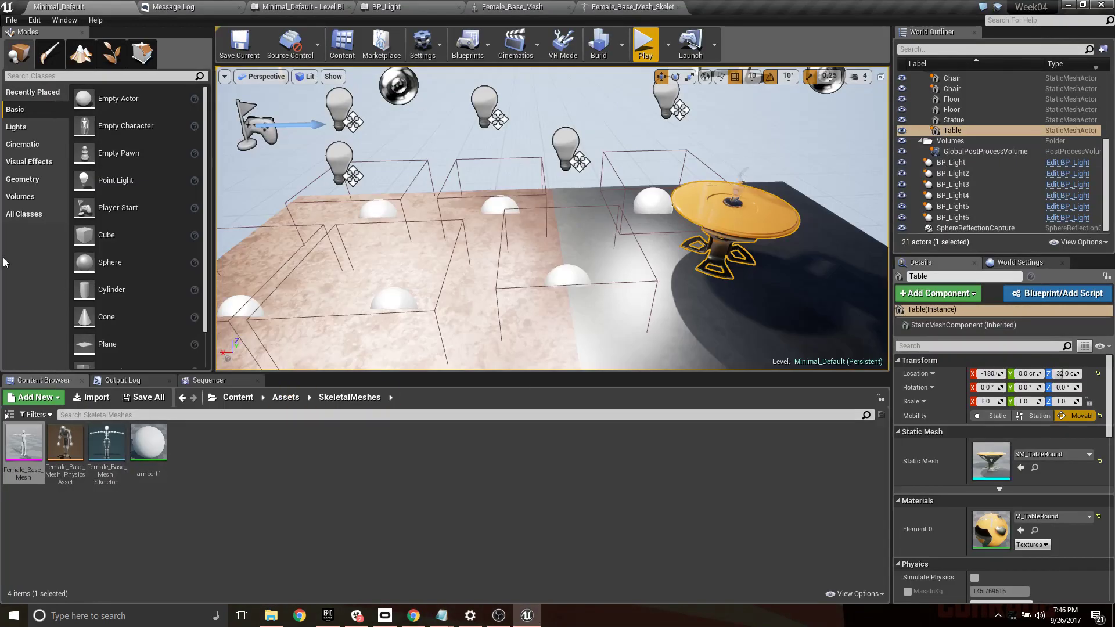
pyautogui.click(64, 19)
pyautogui.click(36, 20)
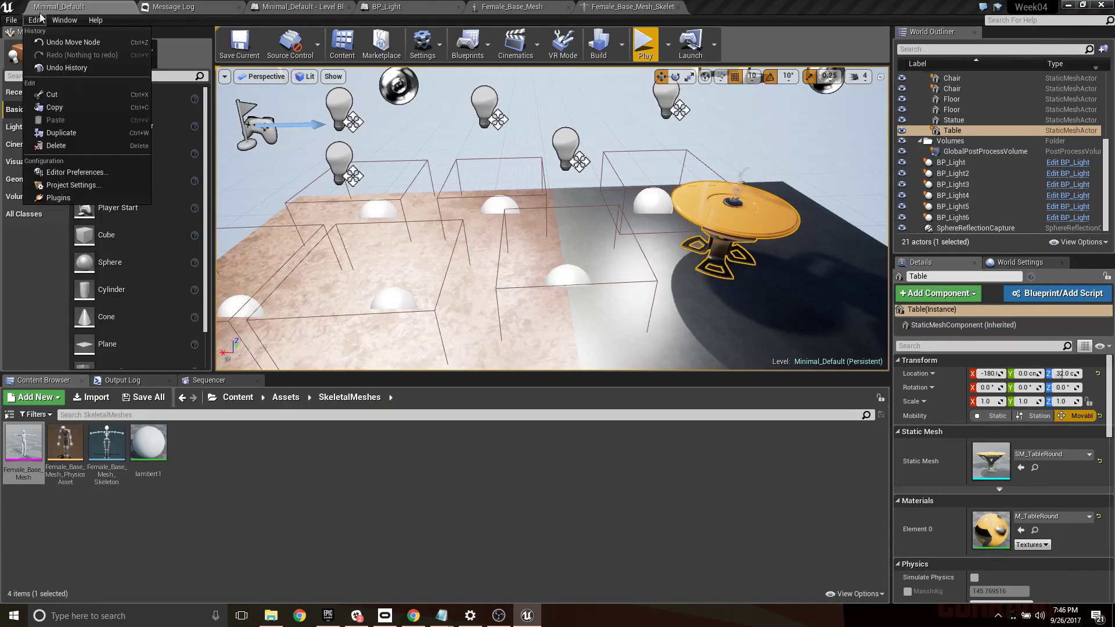
pyautogui.click(70, 190)
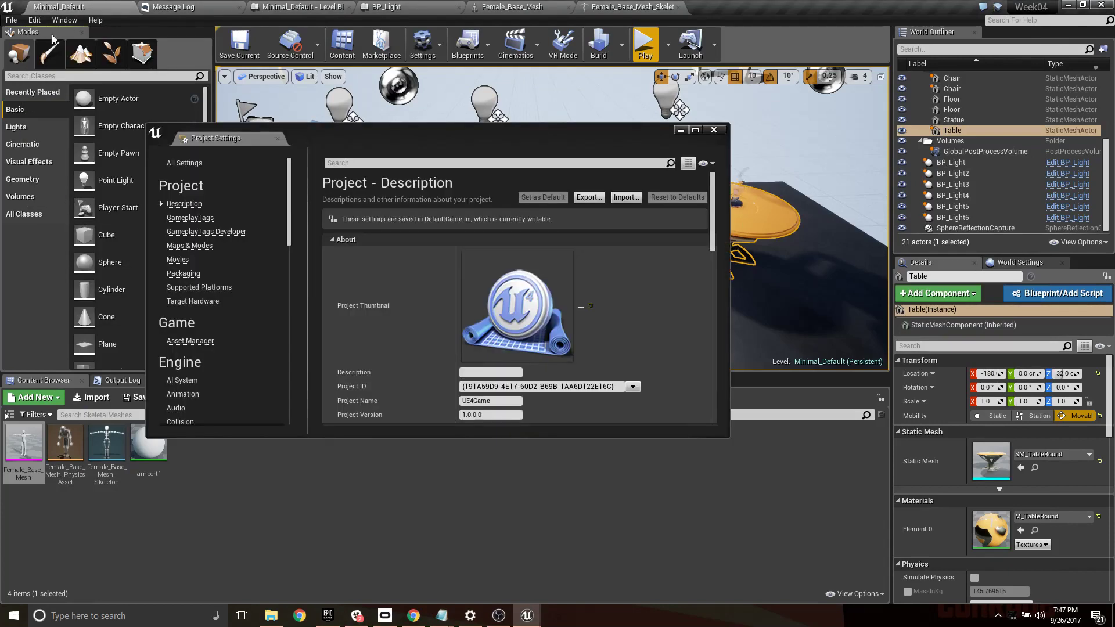
pyautogui.click(713, 129)
# - Open the Plugins window, show the installed Animation plugins, and dock the window in the main editor
pyautogui.click(36, 20)
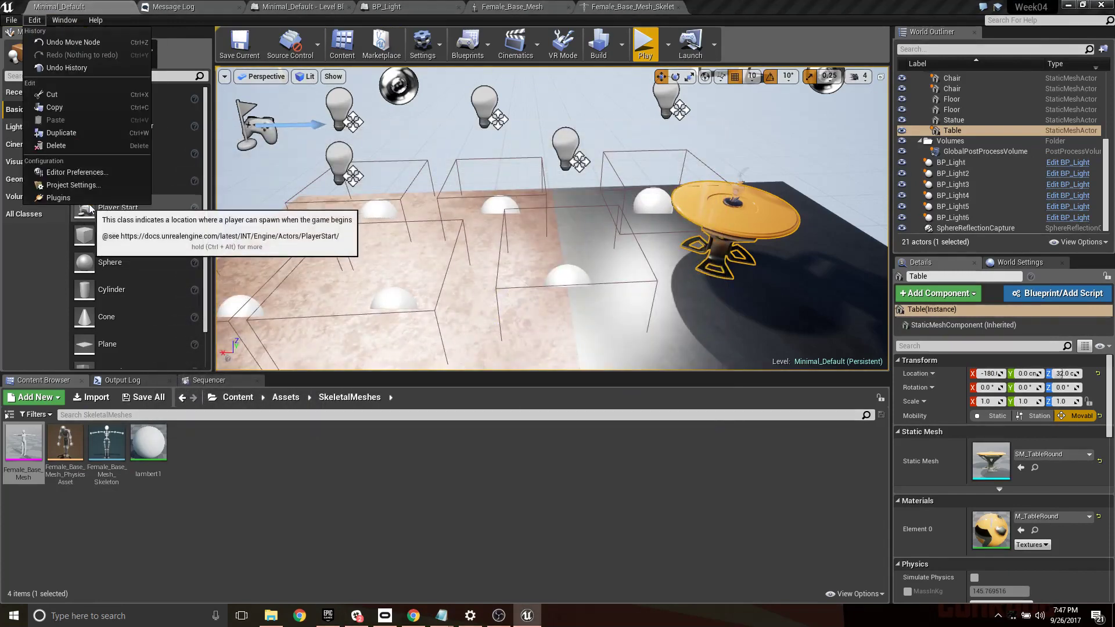
pyautogui.click(63, 203)
pyautogui.click(204, 177)
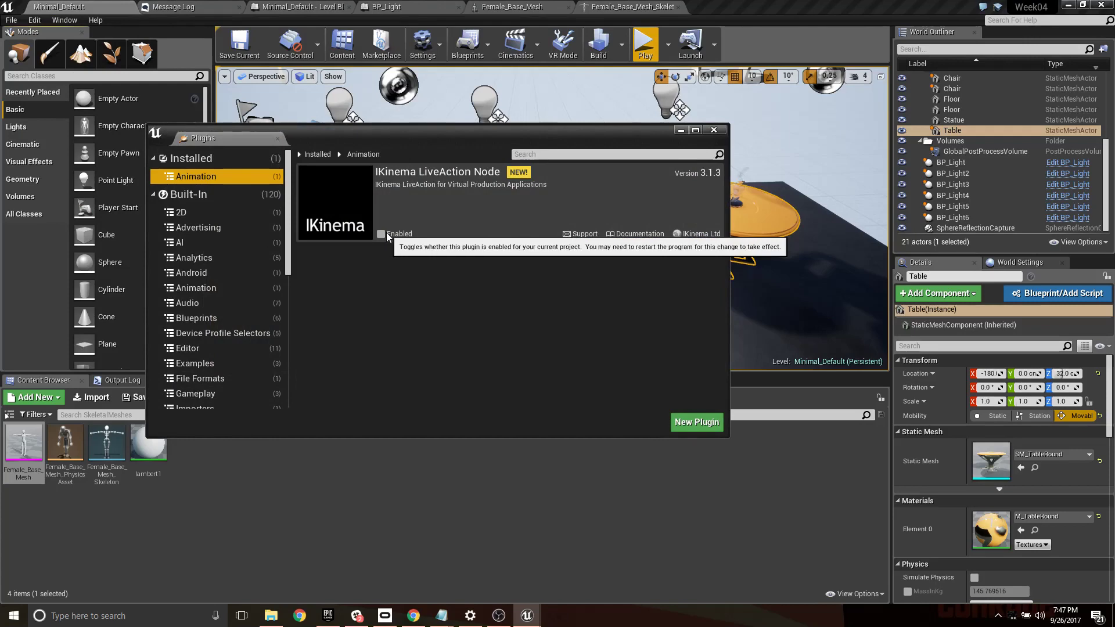
pyautogui.moveTo(245, 143); pyautogui.dragTo(622, 12)
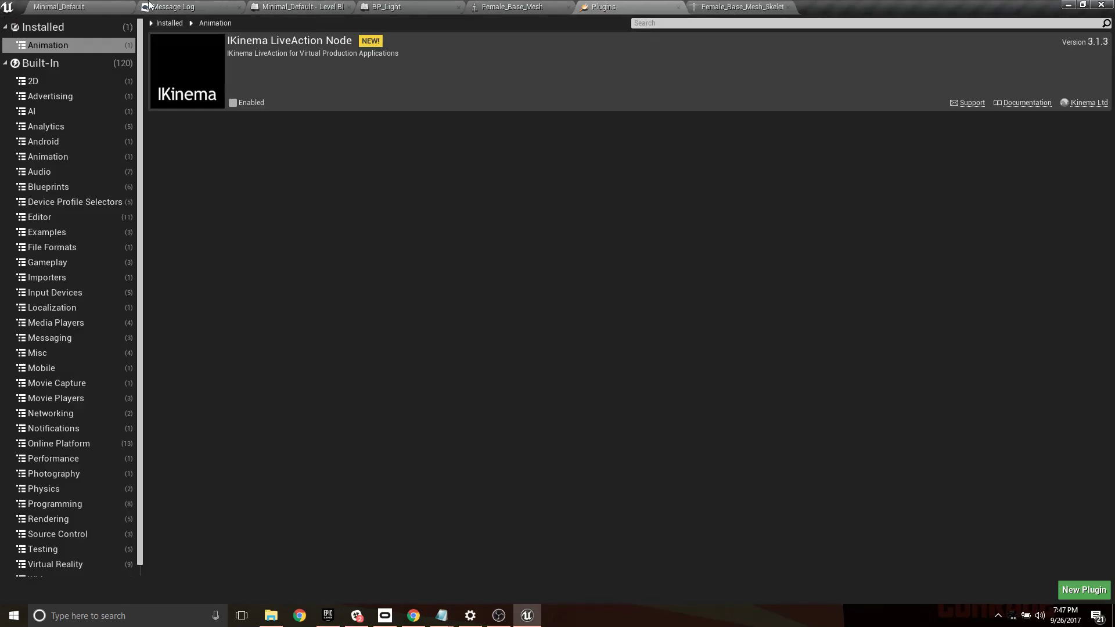
pyautogui.click(87, 6)
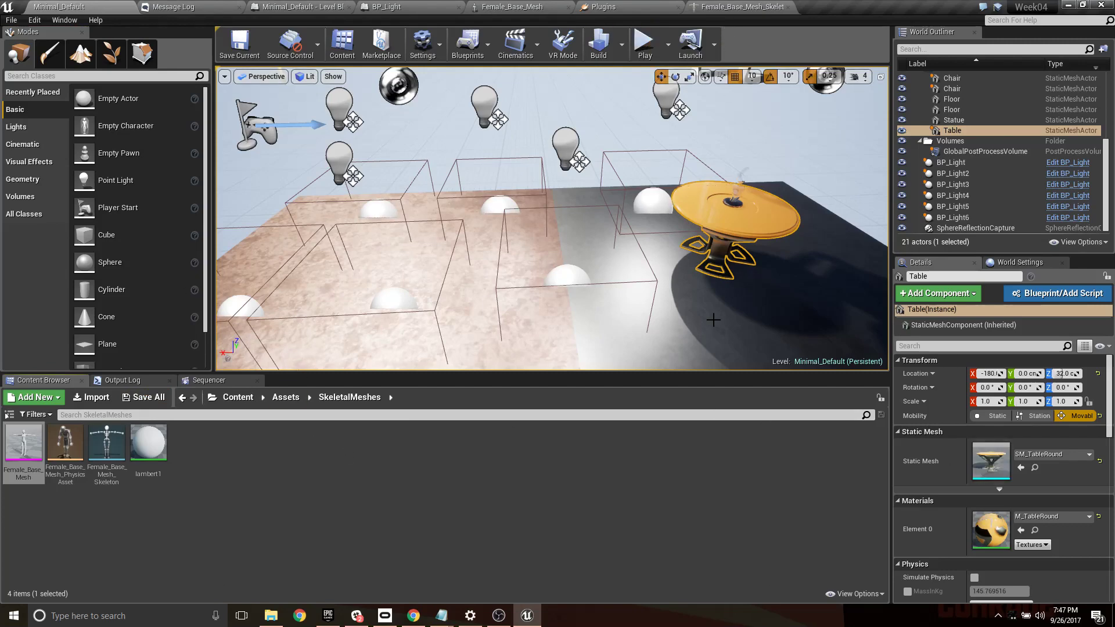
pyautogui.click(743, 7)
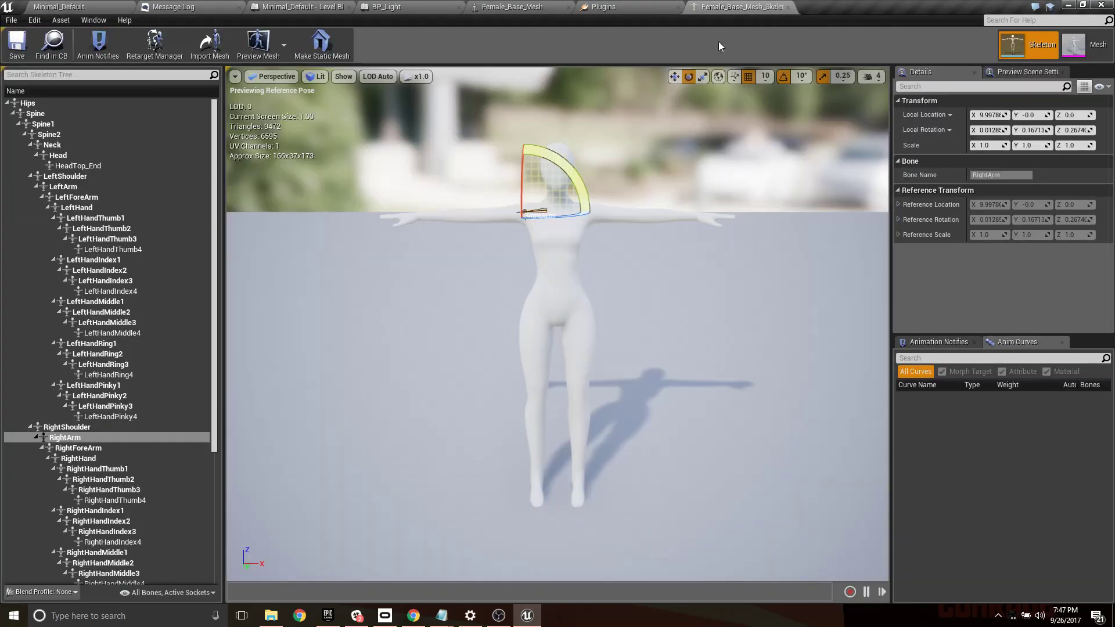
# - Enable the IKinema LiveAction Node plugin and restart Unreal Editor to apply the change
pyautogui.click(604, 6)
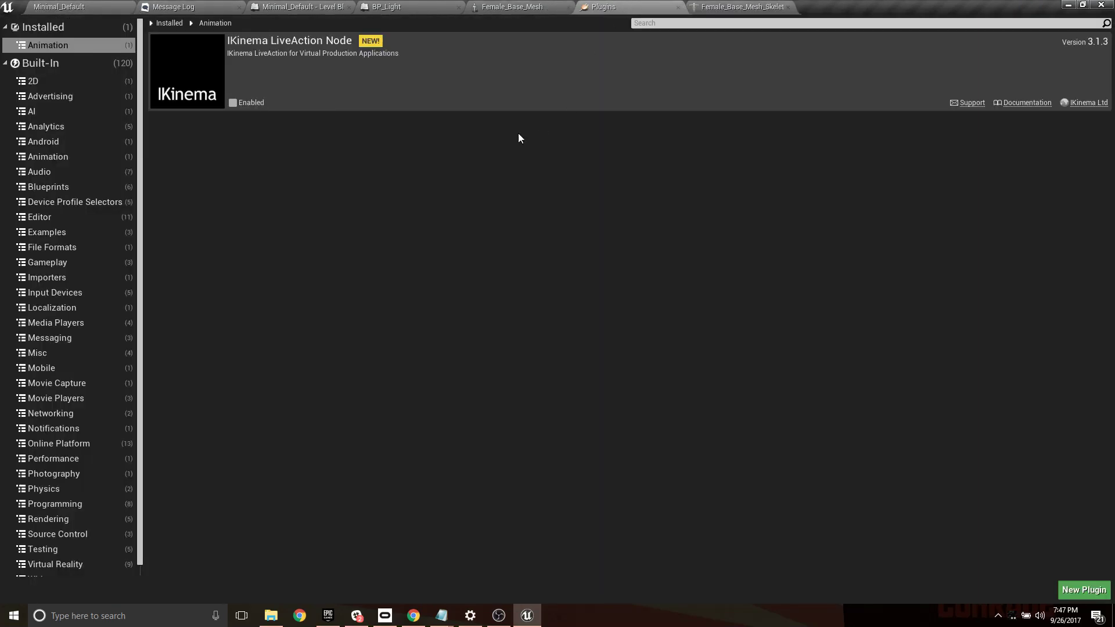
pyautogui.click(233, 102)
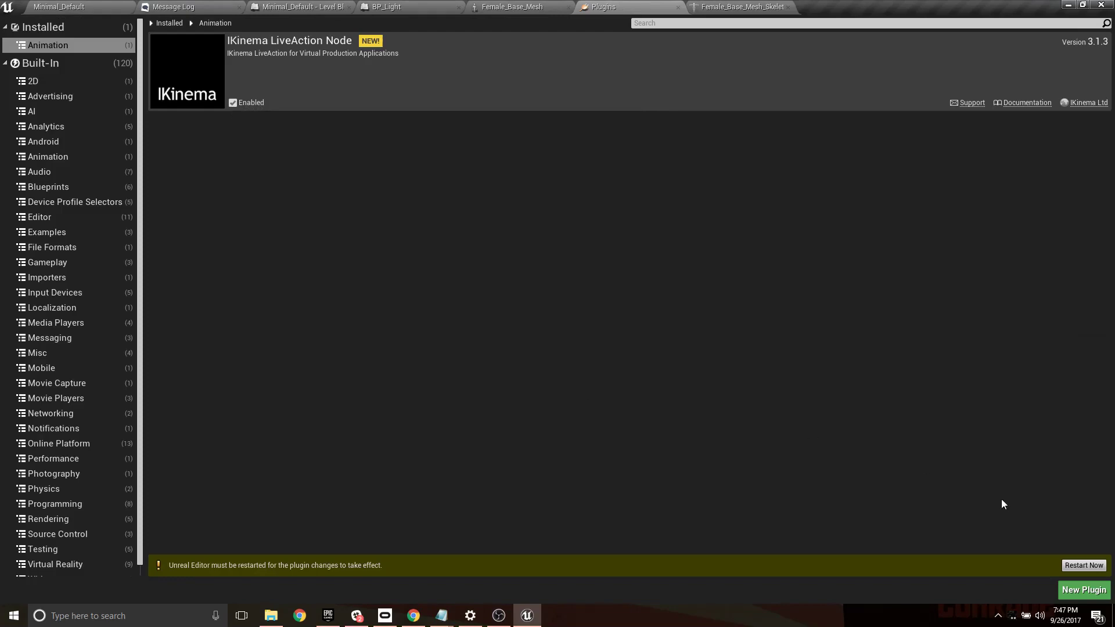
pyautogui.click(1084, 569)
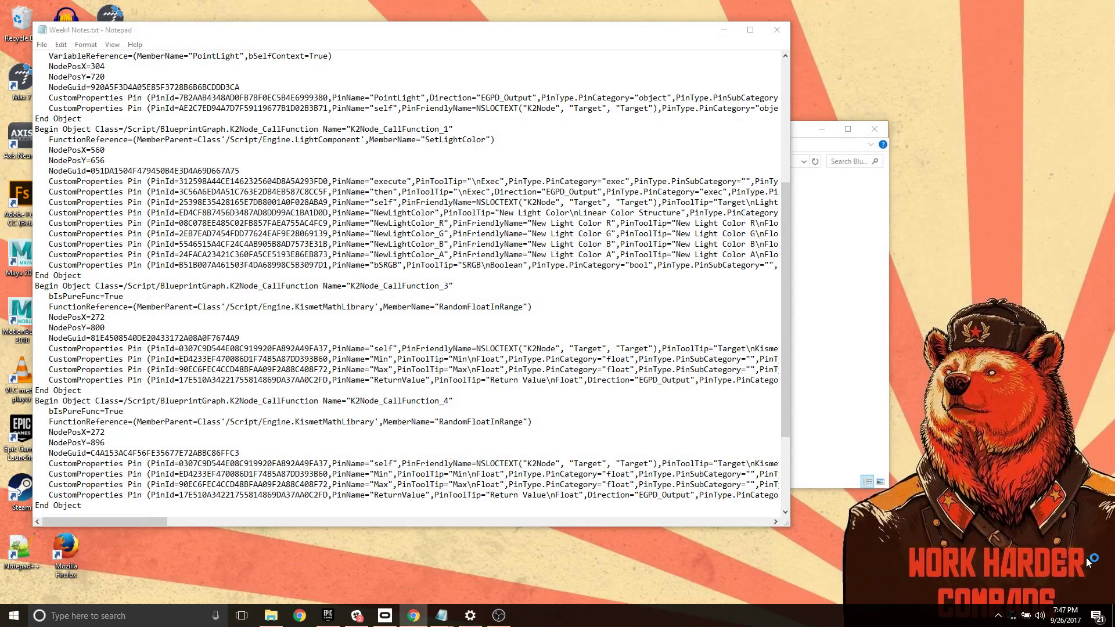
# - Close Week4 Notes.txt in Notepad without saving its changes
pyautogui.click(777, 29)
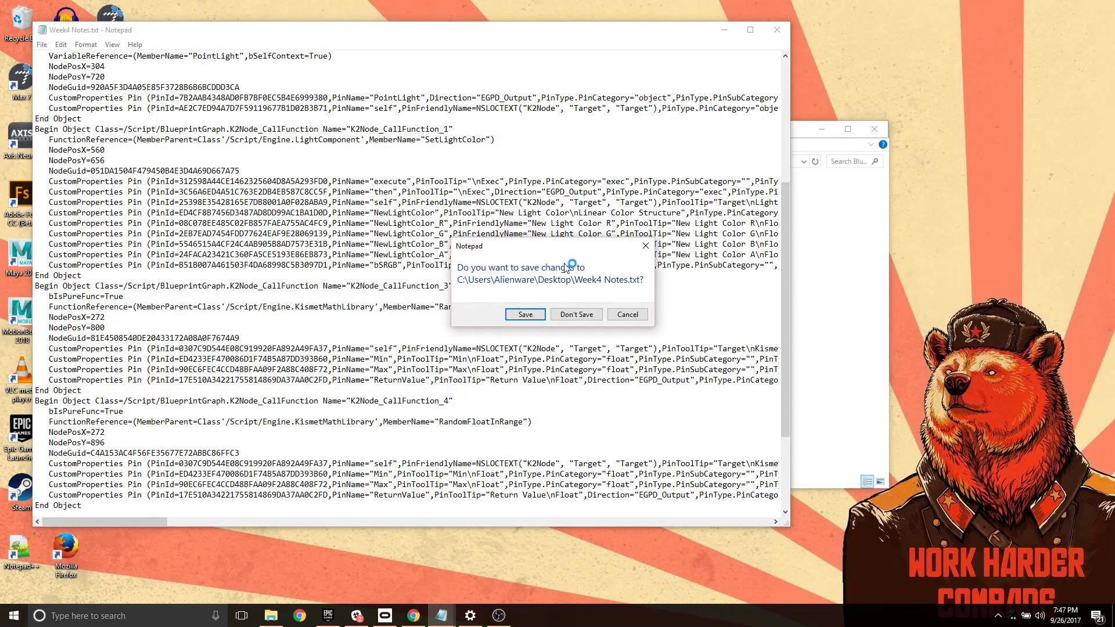
pyautogui.click(573, 314)
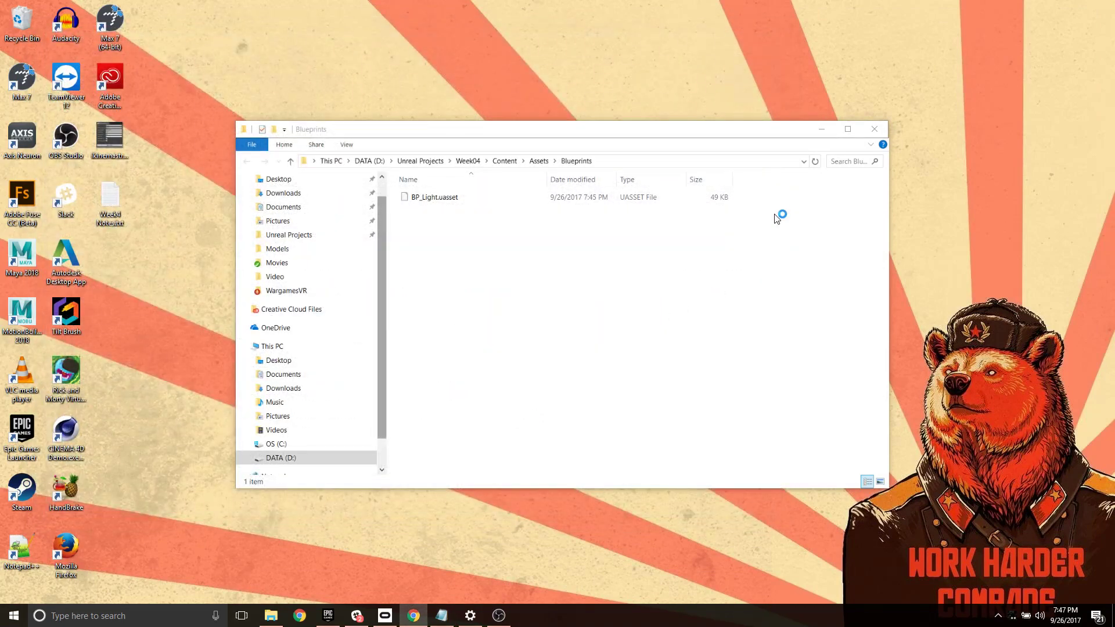
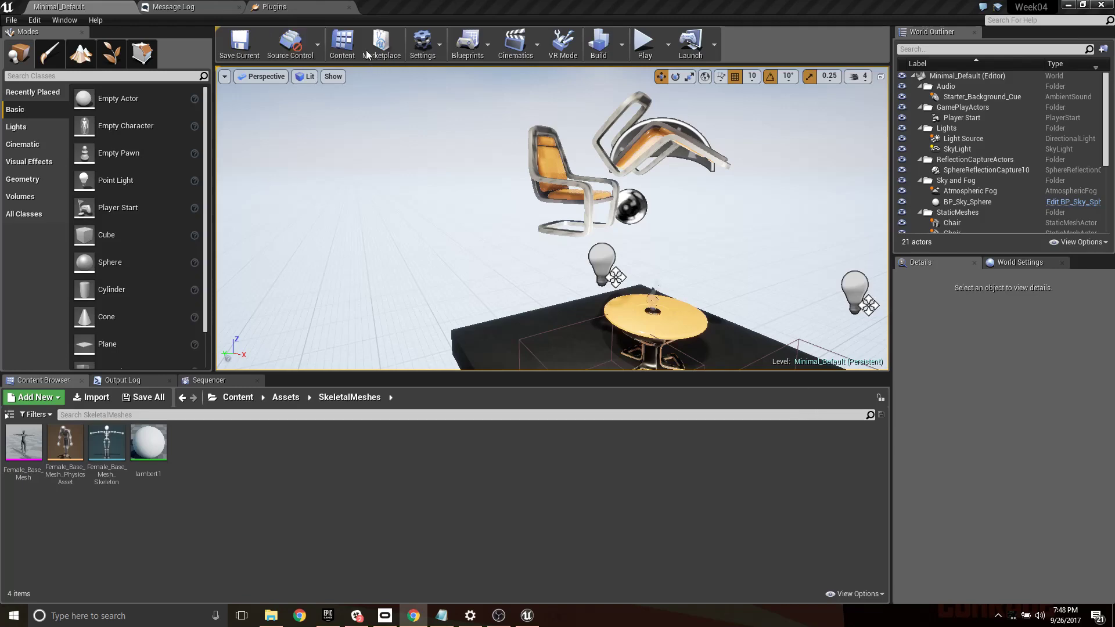
# - Check that the IKinema LiveAction Node plugin is enabled, and create an IKinema rig from the Female_Base_Mesh_Skeleton asset
pyautogui.click(308, 7)
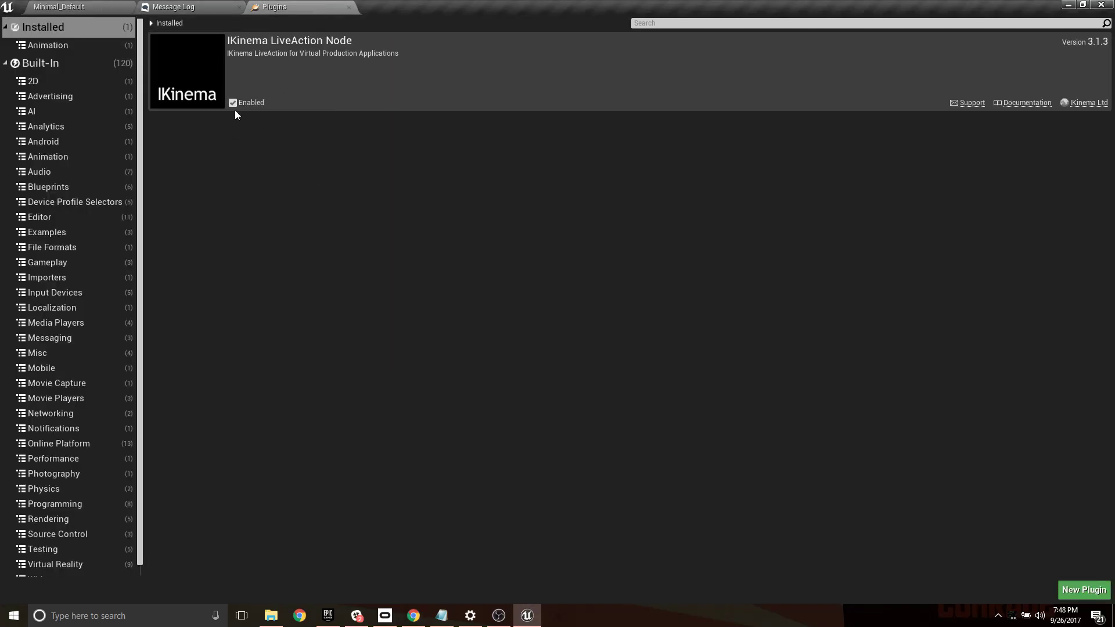
pyautogui.click(108, 7)
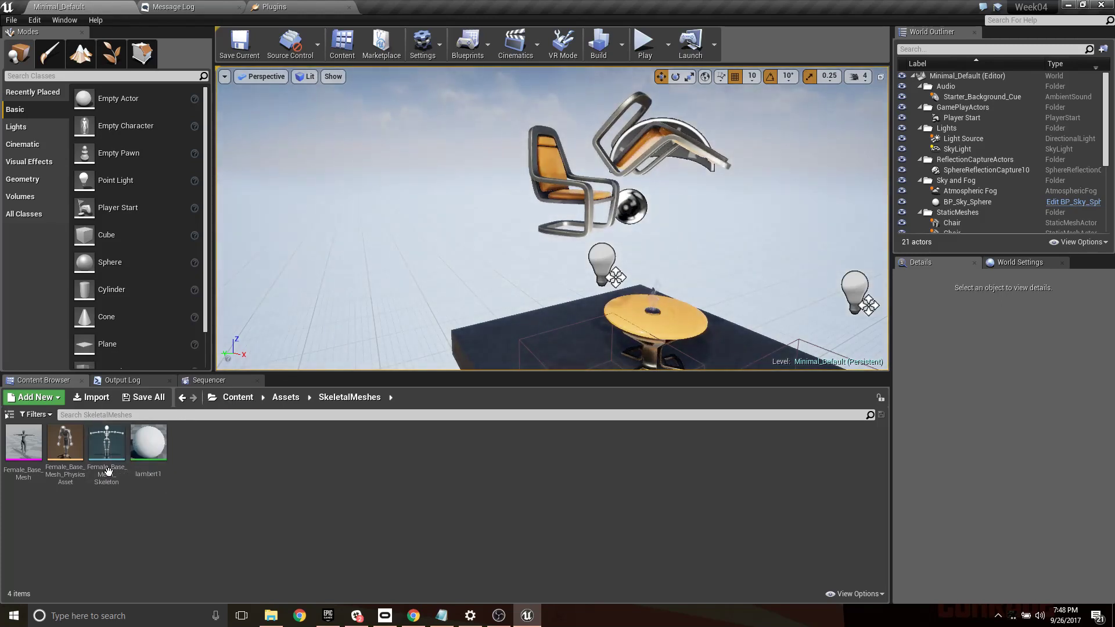
pyautogui.click(105, 444)
pyautogui.rightClick(102, 444)
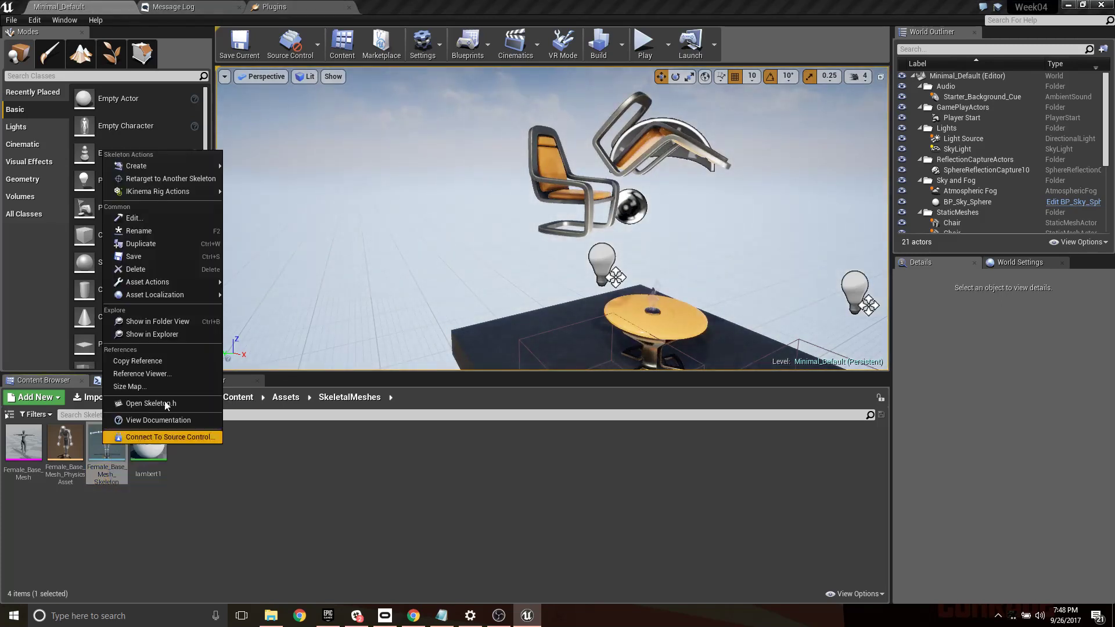
pyautogui.moveTo(183, 193)
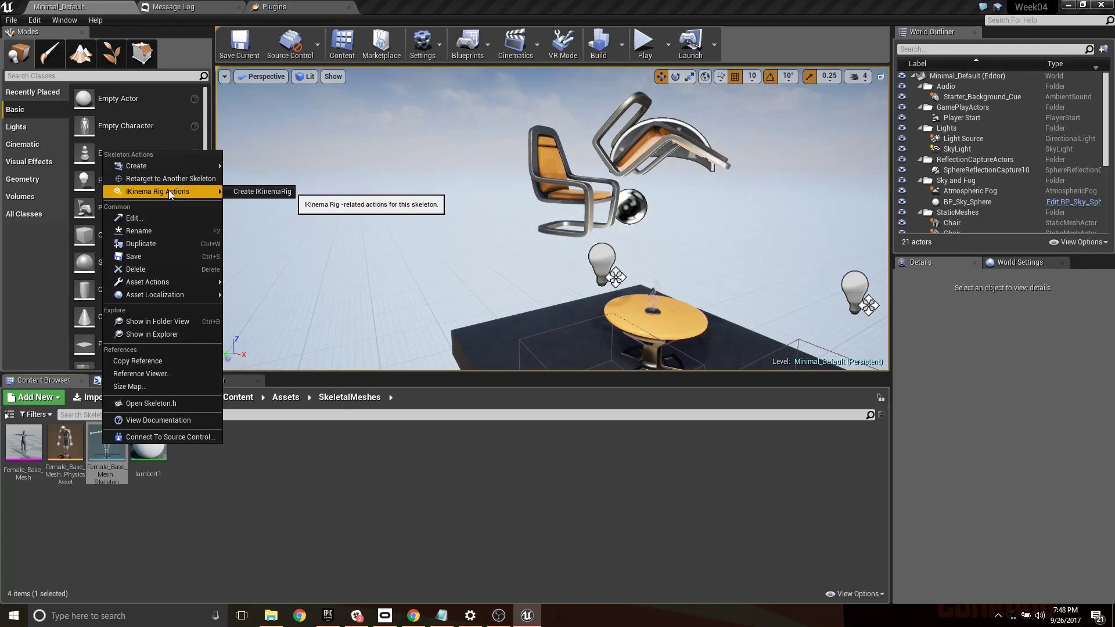
pyautogui.click(259, 191)
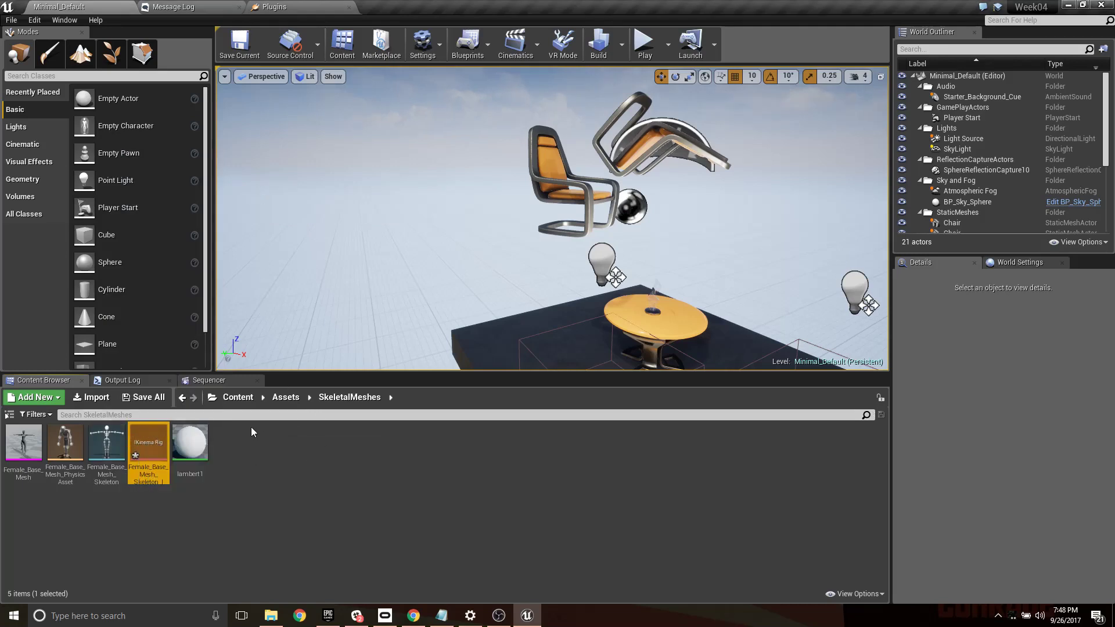
pyautogui.click(282, 457)
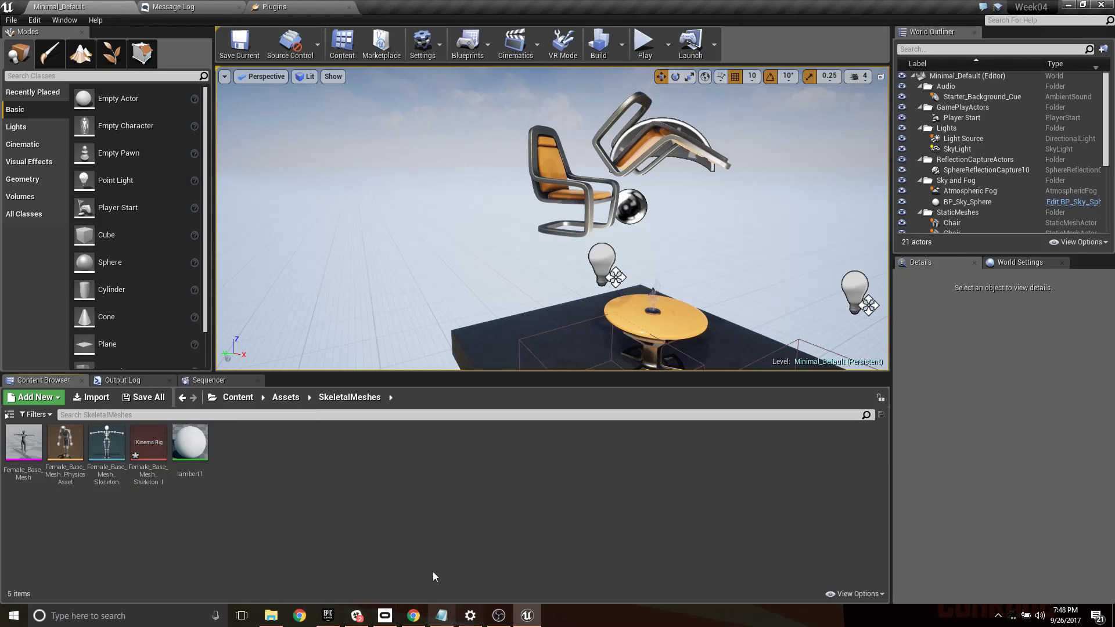
# - Search Windows for "team" to launch TeamViewer, and start a remote control session with the MOCAPUSER computer
pyautogui.rightClick(13, 615)
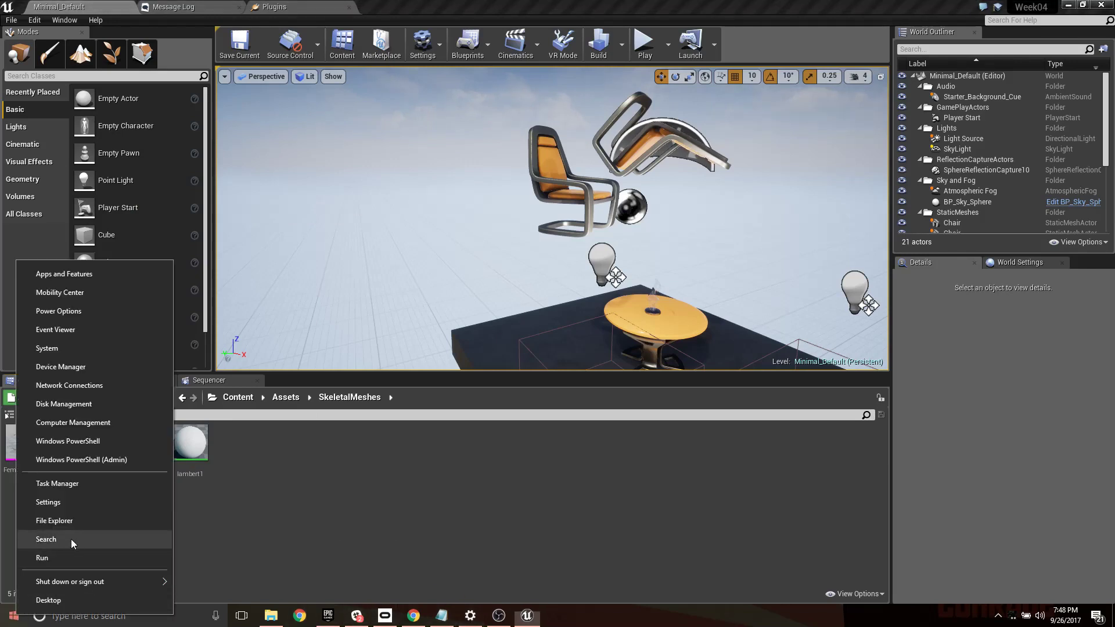
pyautogui.click(71, 540)
pyautogui.write('team')
pyautogui.press('Return')
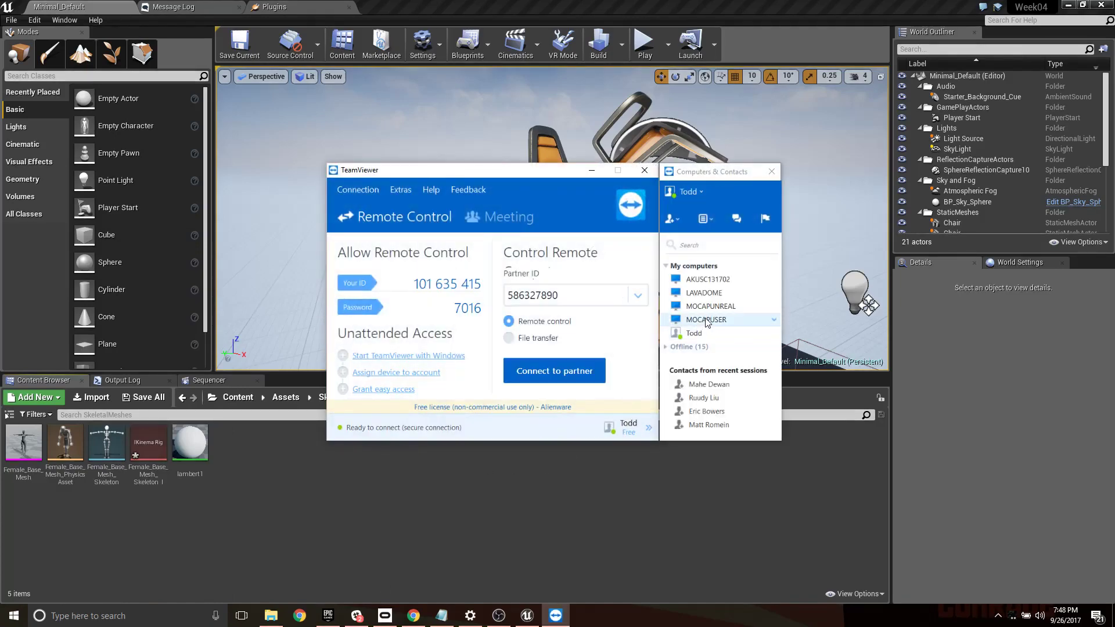
pyautogui.doubleClick(707, 321)
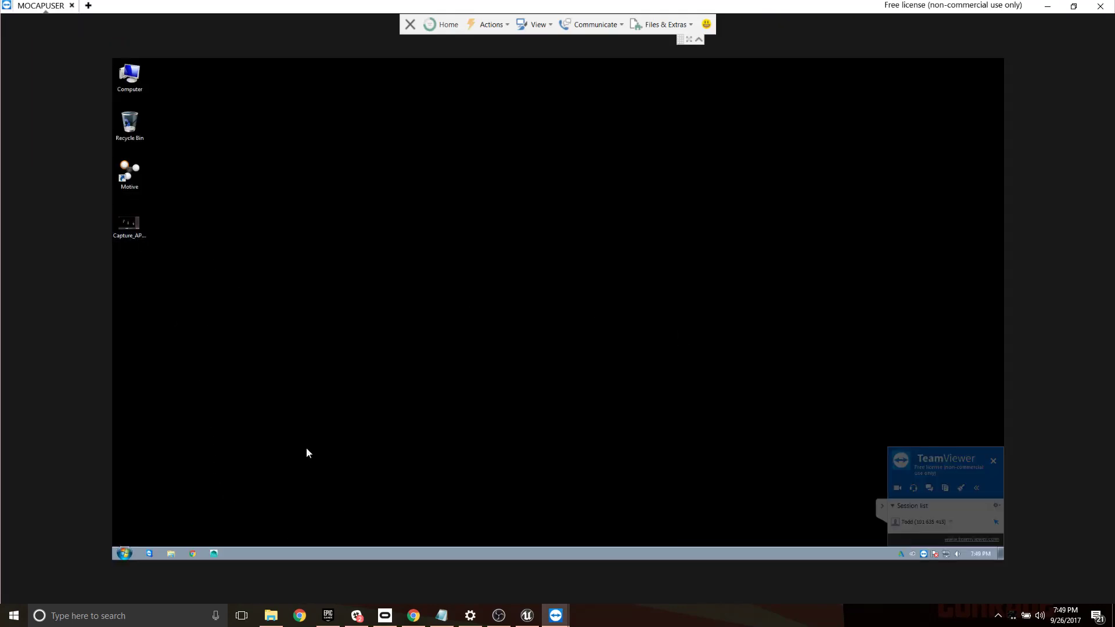
# - Launch Motive on the remote computer and open the most recently used 2017-09-12 Motive project
pyautogui.doubleClick(131, 176)
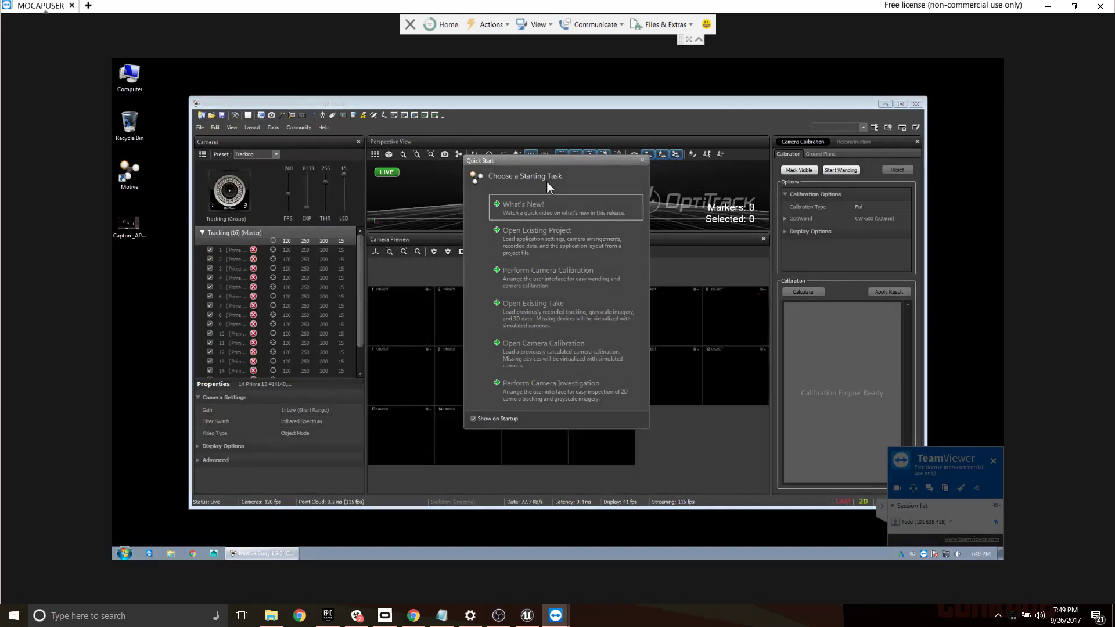
pyautogui.click(538, 239)
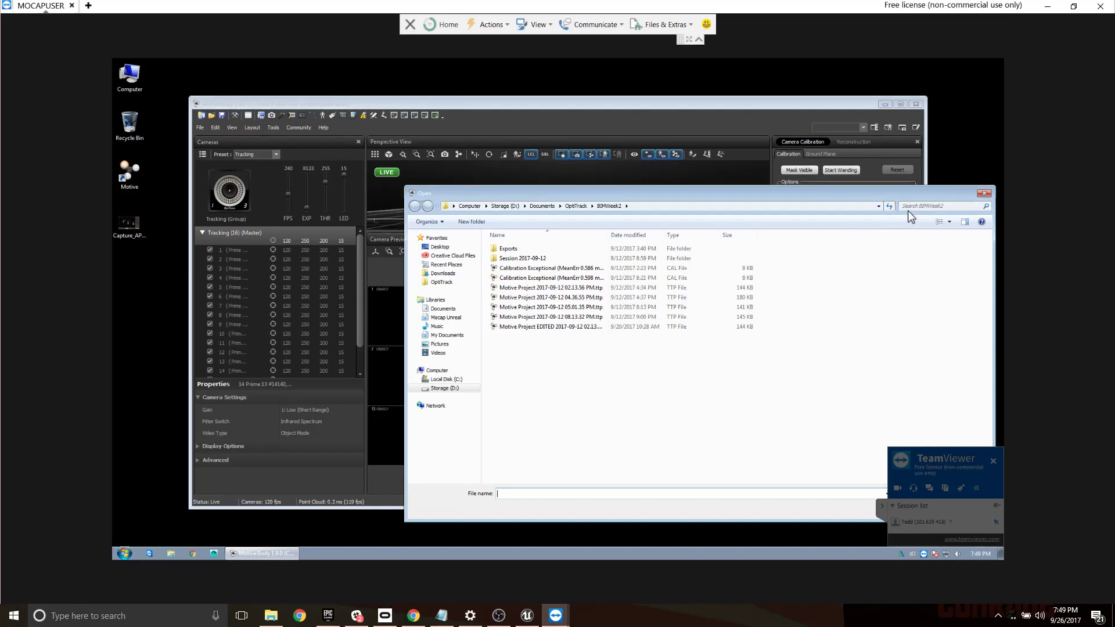
pyautogui.click(984, 194)
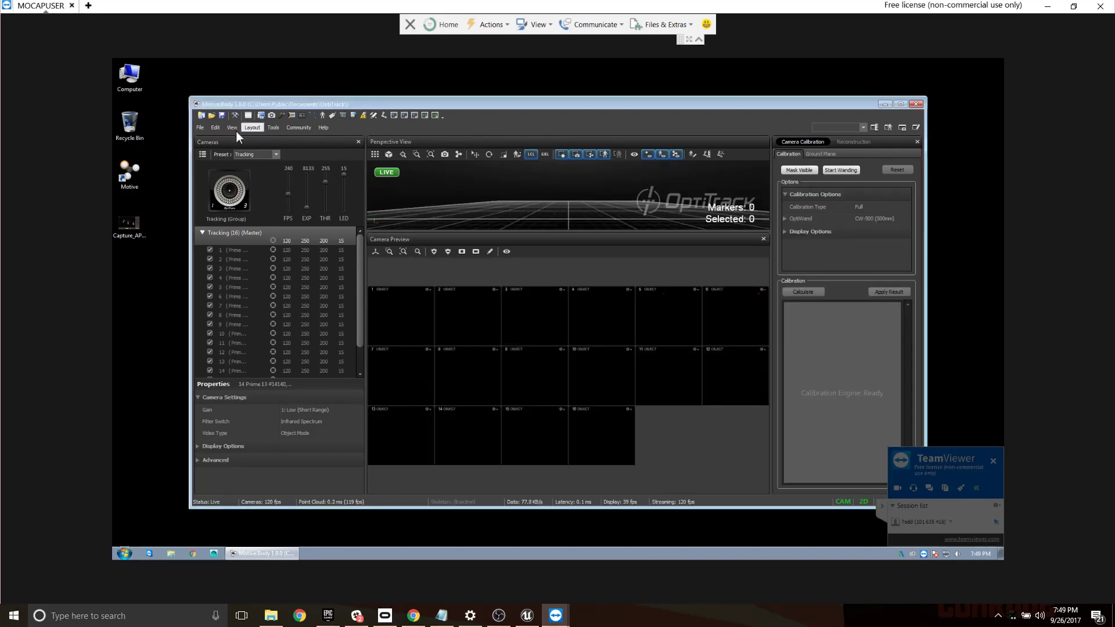
pyautogui.click(202, 128)
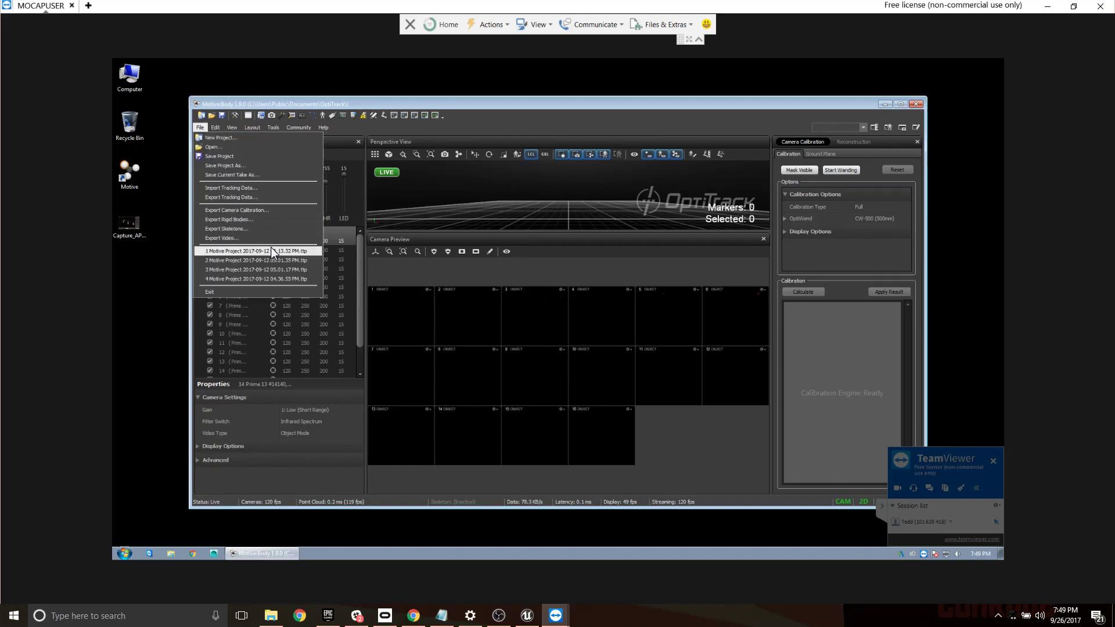
pyautogui.click(273, 251)
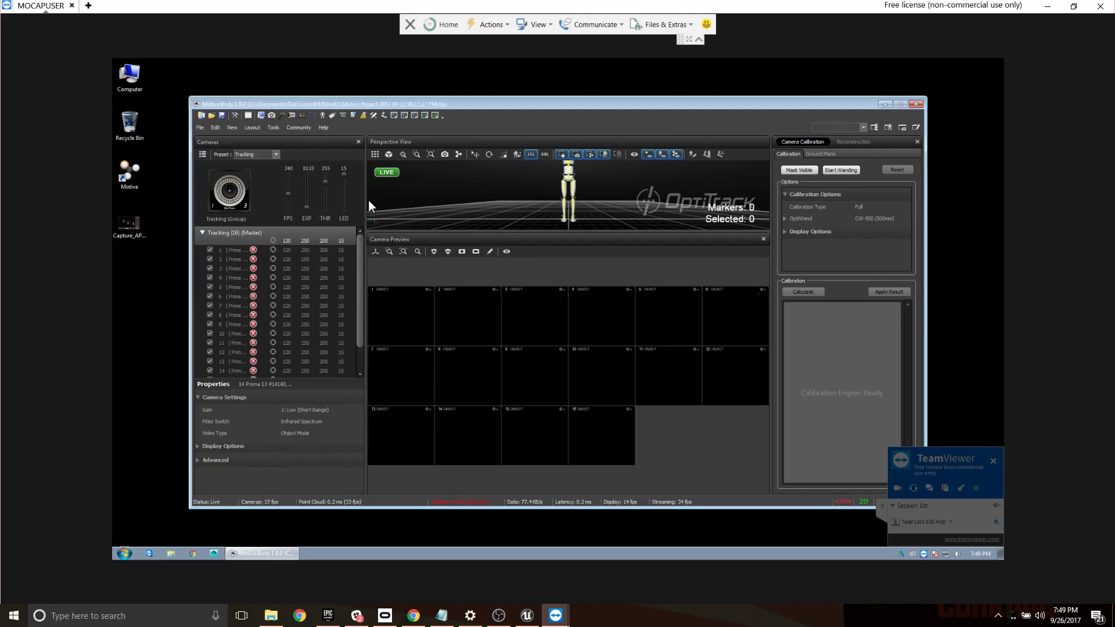
# - Maximize the Motive window and switch to the layout with the project's takes, perspective view and timeline
pyautogui.click(897, 103)
pyautogui.scroll(-5, 641, 169)
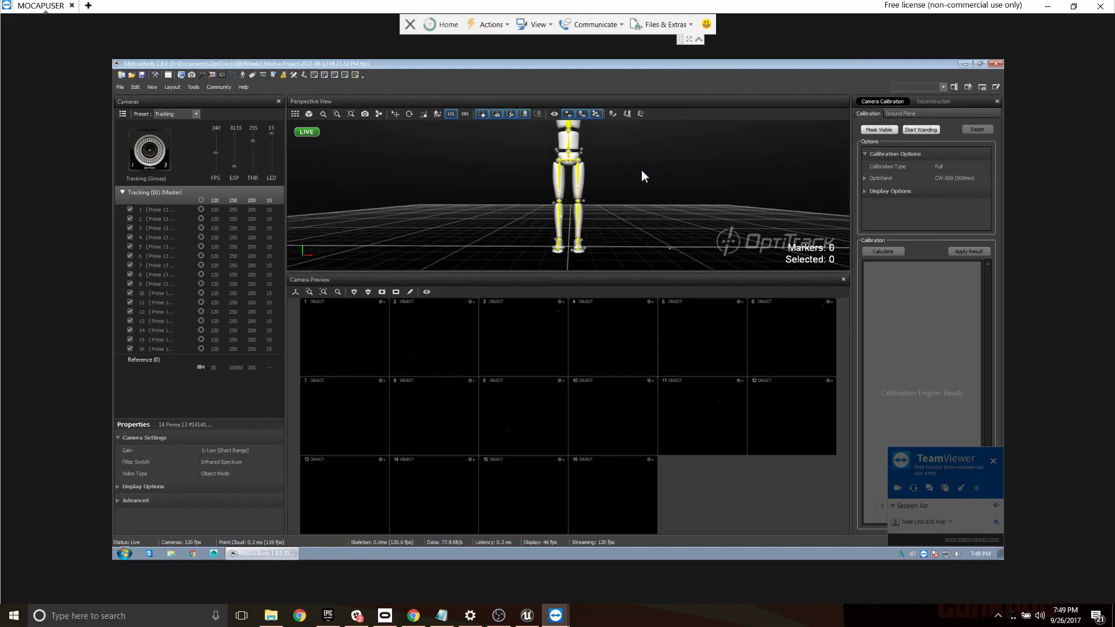
pyautogui.moveTo(640, 168); pyautogui.dragTo(616, 243, button='middle')
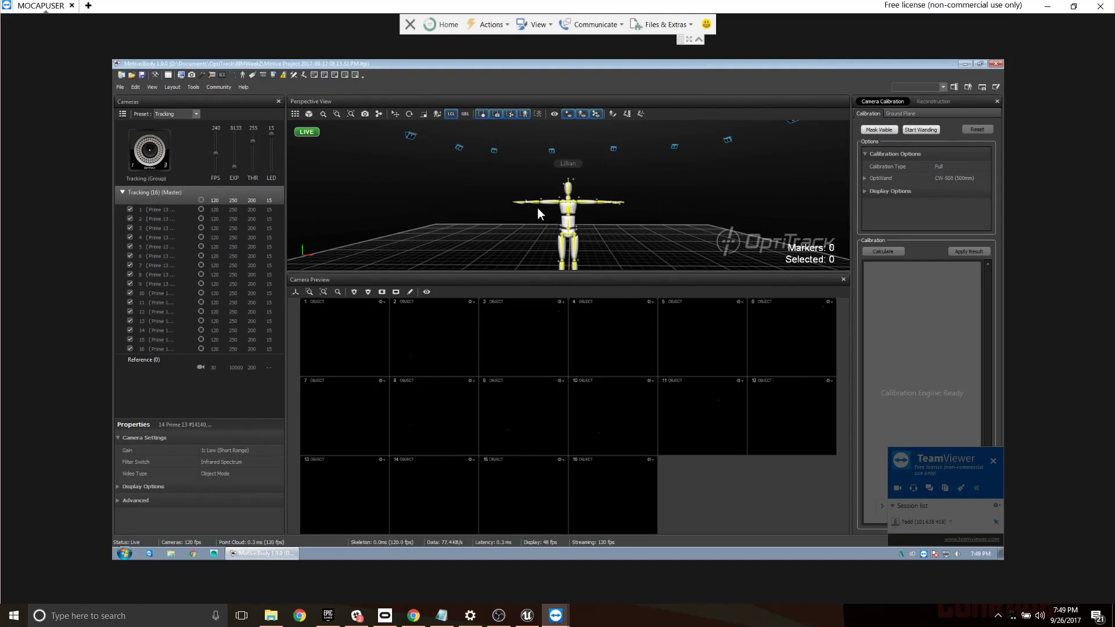
pyautogui.scroll(-2, 567, 209)
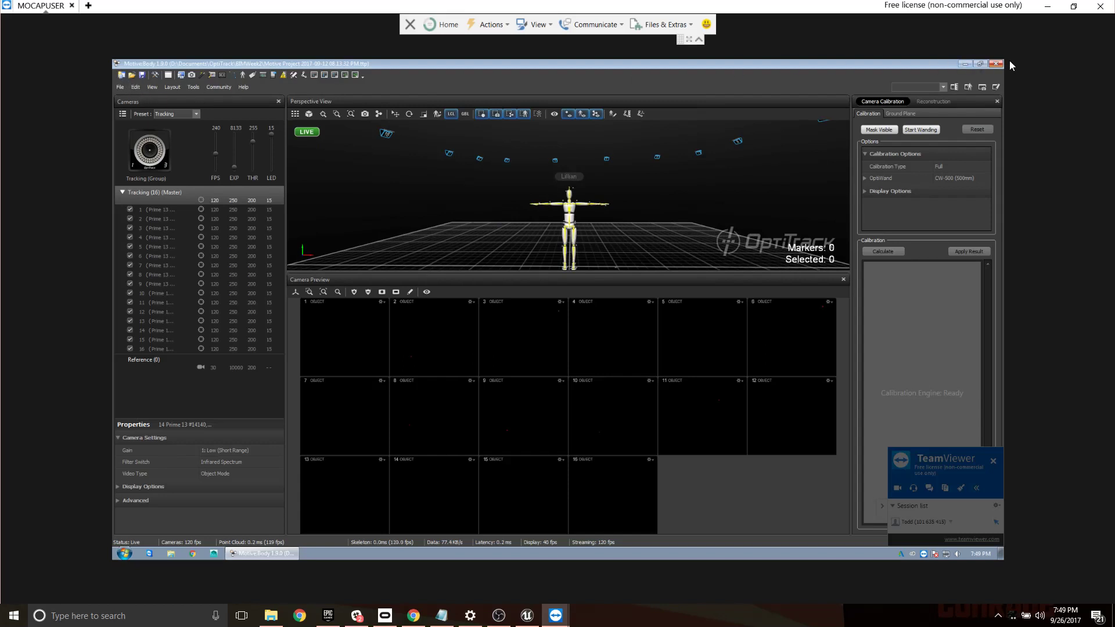
pyautogui.click(982, 88)
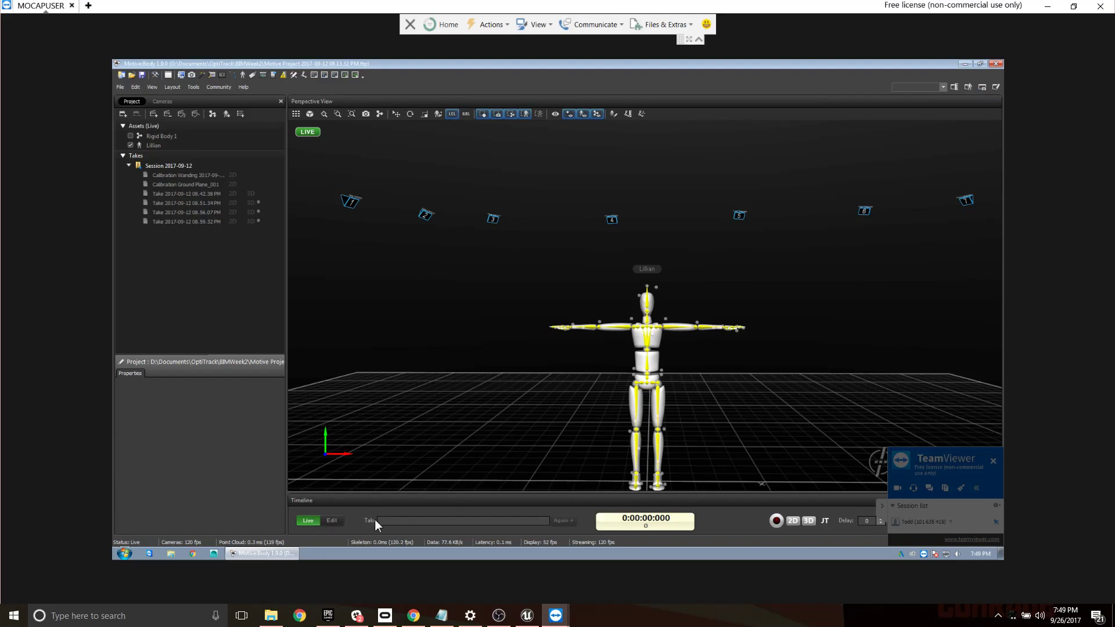
# - Switch the timeline to Edit mode and scrub through the 08.59.32 PM and 08.51.34 PM takes
pyautogui.click(337, 519)
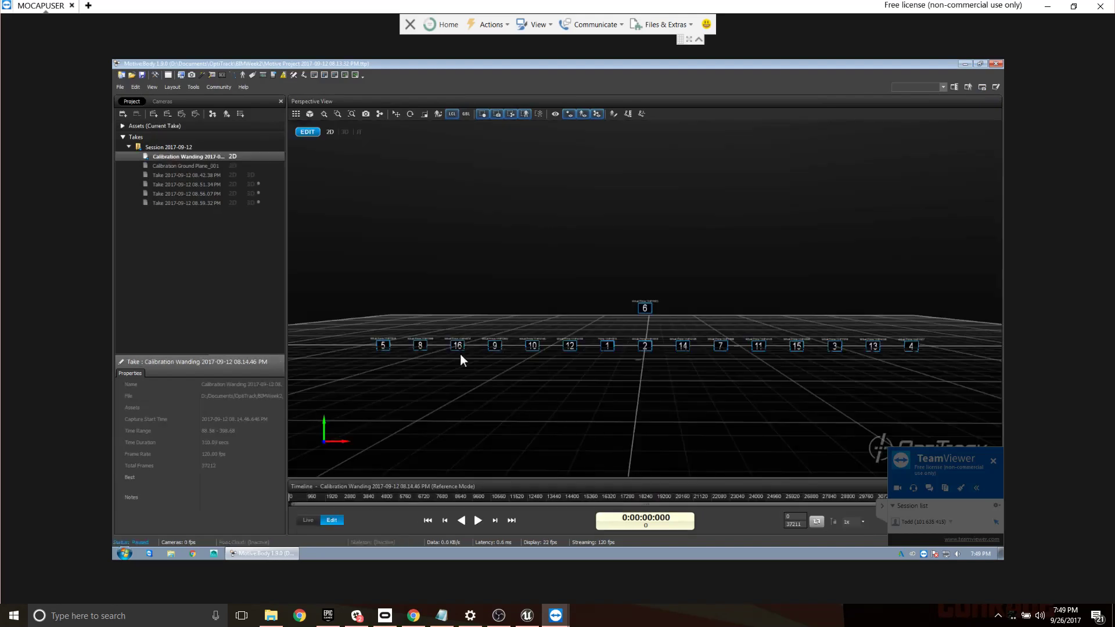
pyautogui.click(187, 200)
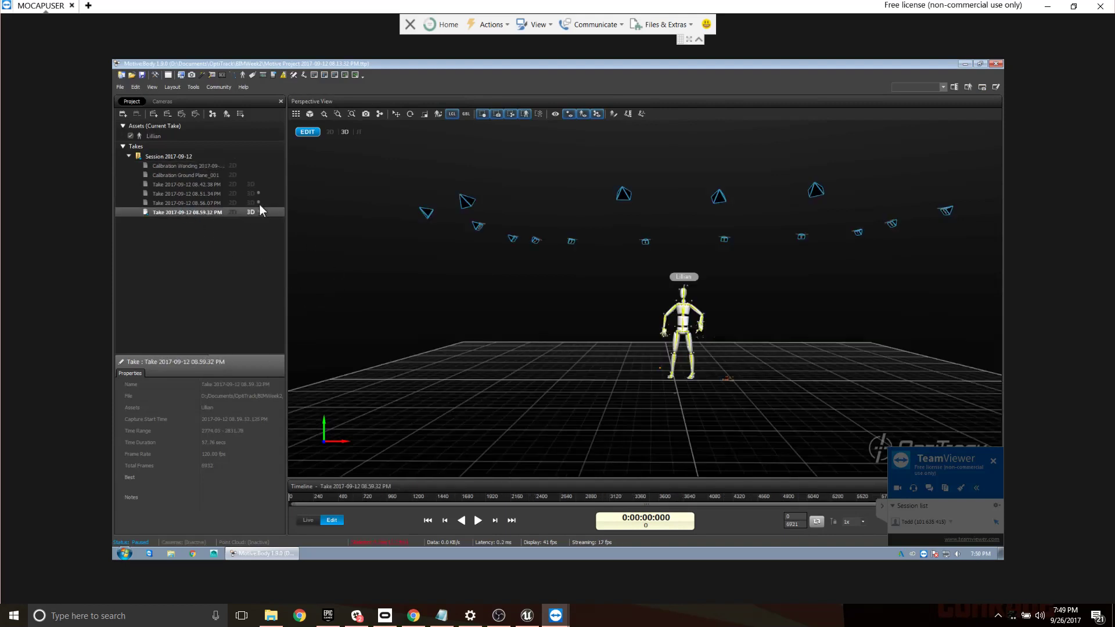
pyautogui.moveTo(318, 497); pyautogui.dragTo(730, 504)
pyautogui.click(187, 194)
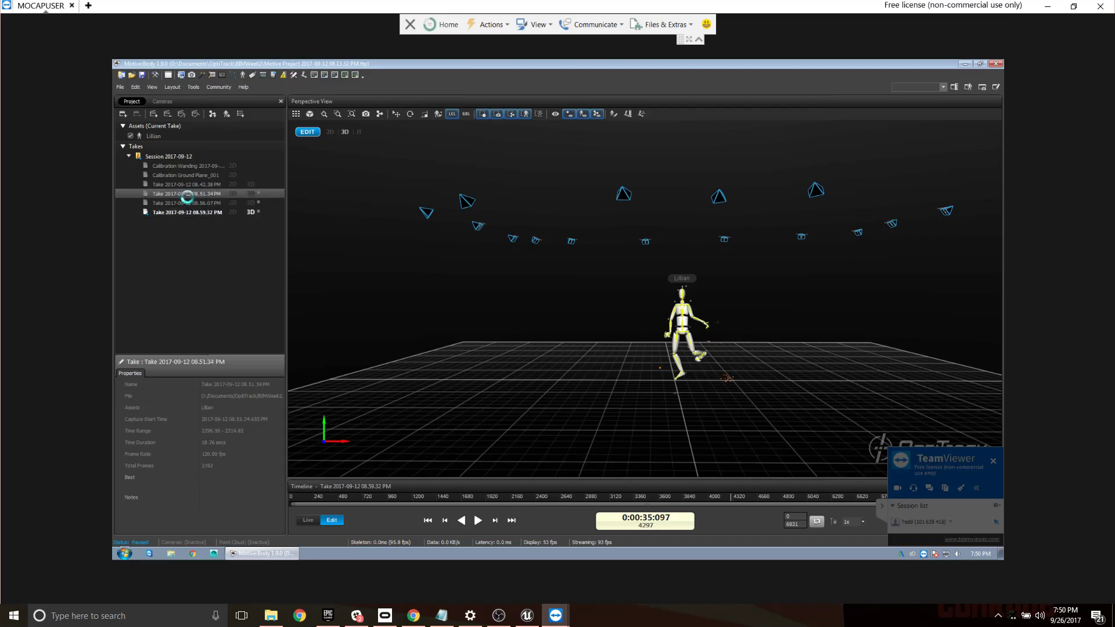
pyautogui.moveTo(322, 494); pyautogui.dragTo(740, 485)
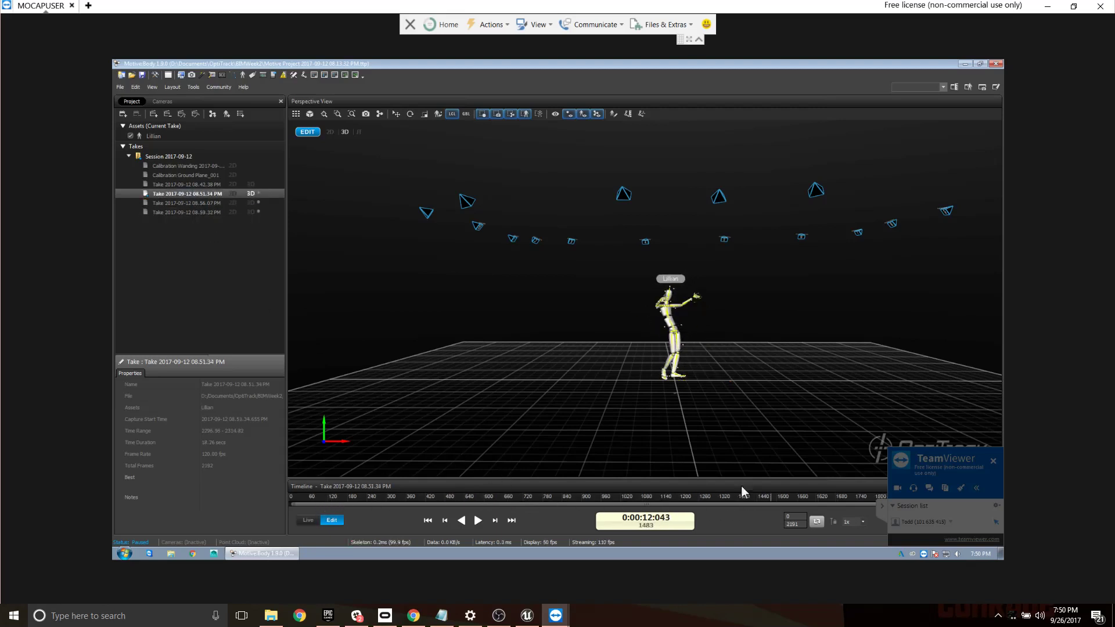
# - Scrub through the 08.56.07 PM and 08.51.34 PM takes, and load the 08.42.38 PM take at about frame 1200
pyautogui.click(208, 202)
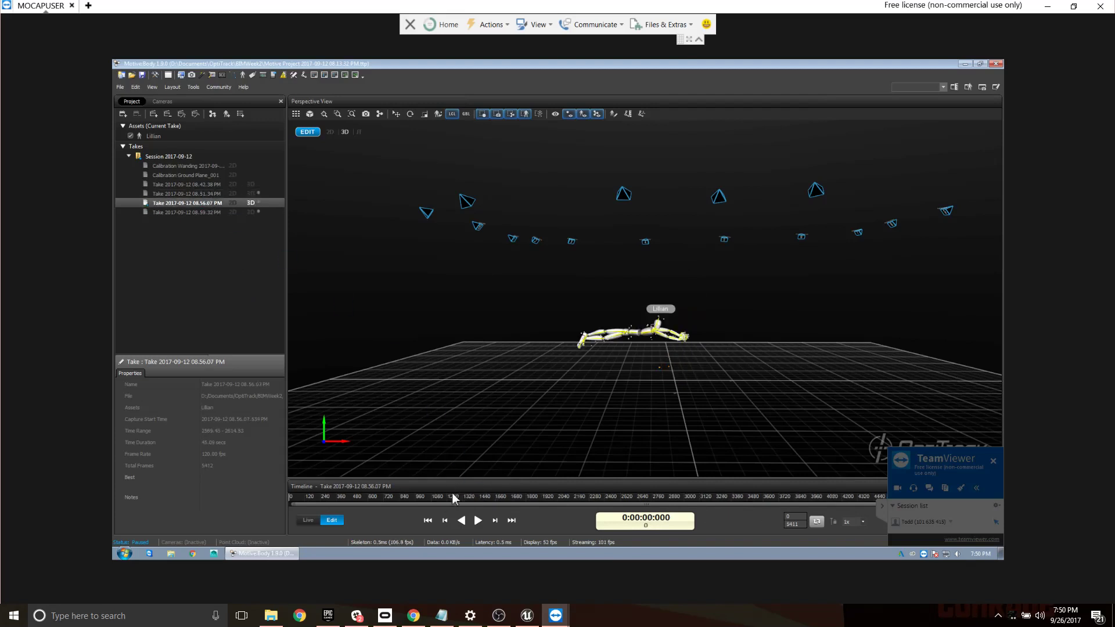
pyautogui.moveTo(352, 495); pyautogui.dragTo(458, 502)
pyautogui.click(199, 193)
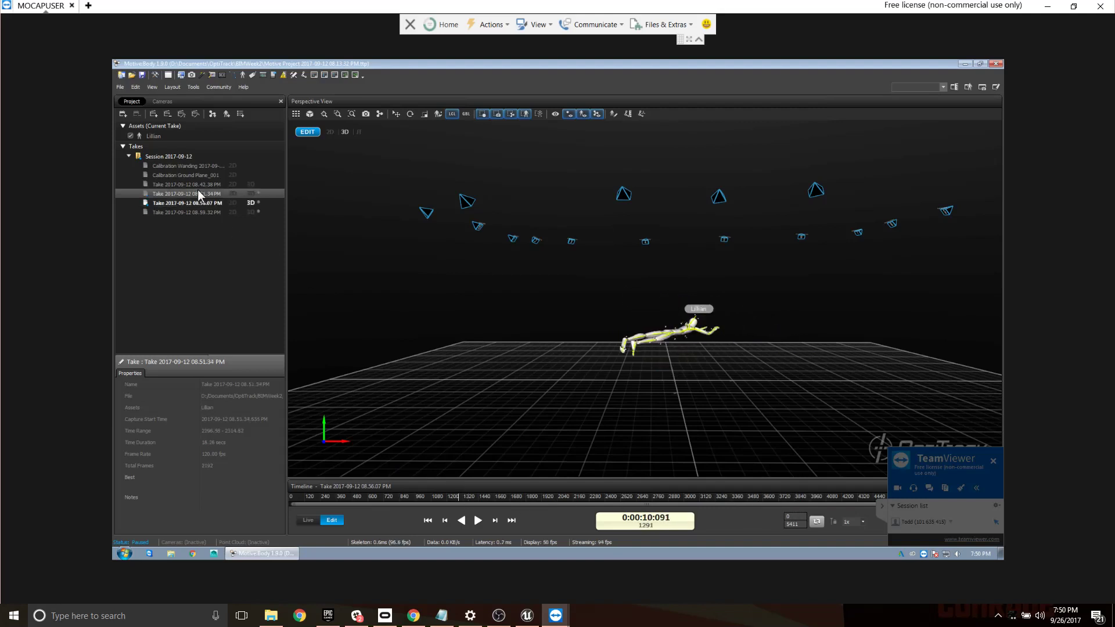
pyautogui.moveTo(398, 494); pyautogui.dragTo(655, 477)
pyautogui.click(184, 184)
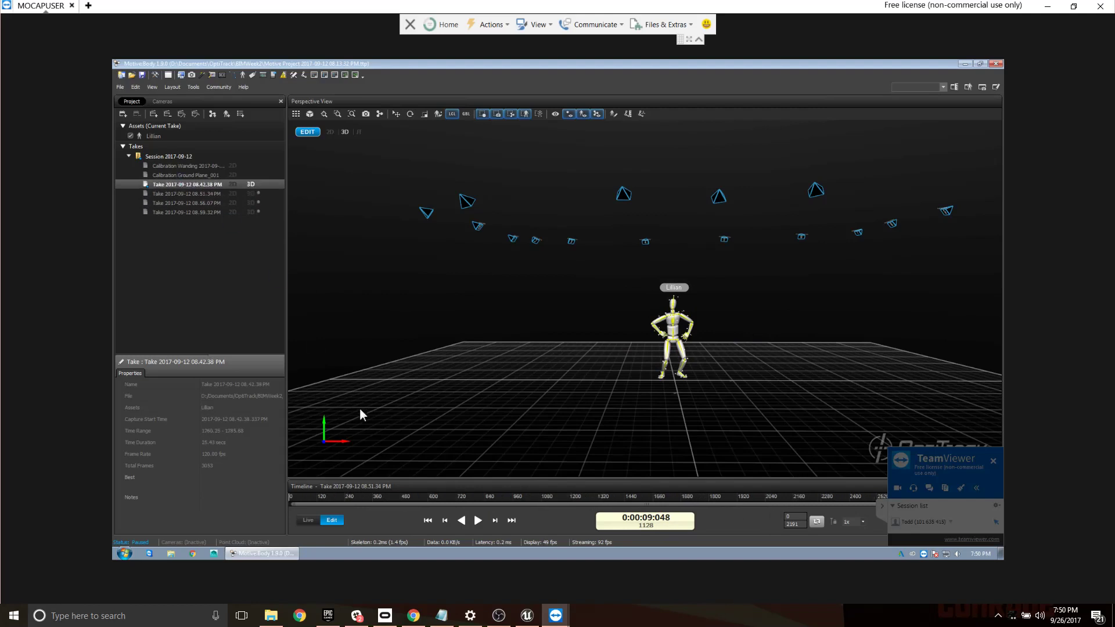
pyautogui.moveTo(398, 497); pyautogui.dragTo(570, 499)
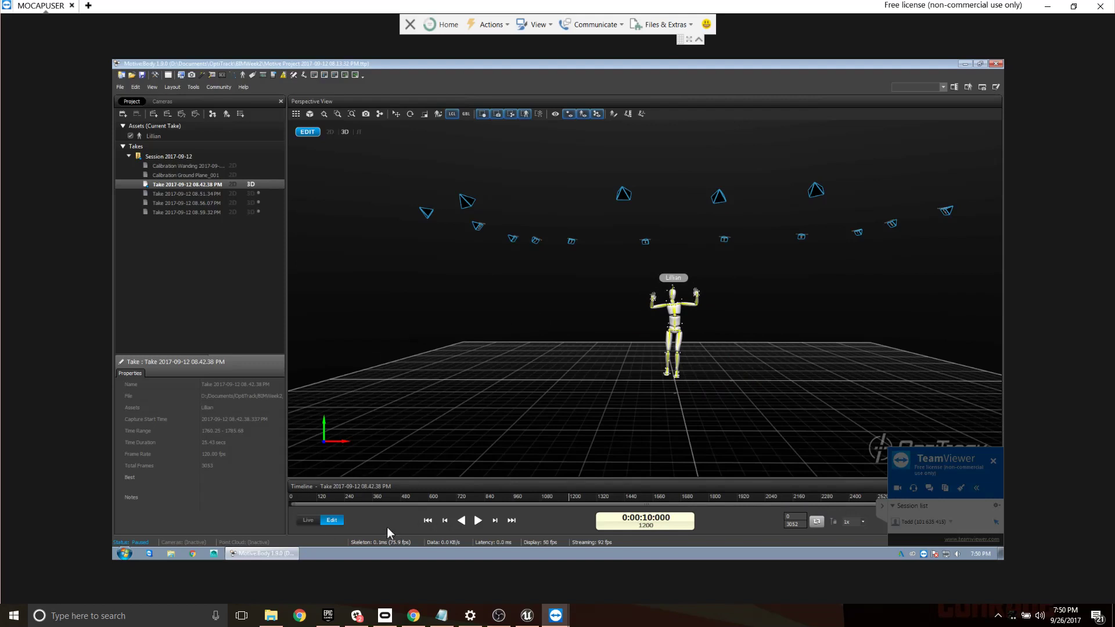
# - Collapse the TeamViewer session panel, and play the 08.42.38 PM take in Edit mode after a look at Live mode
pyautogui.click(881, 504)
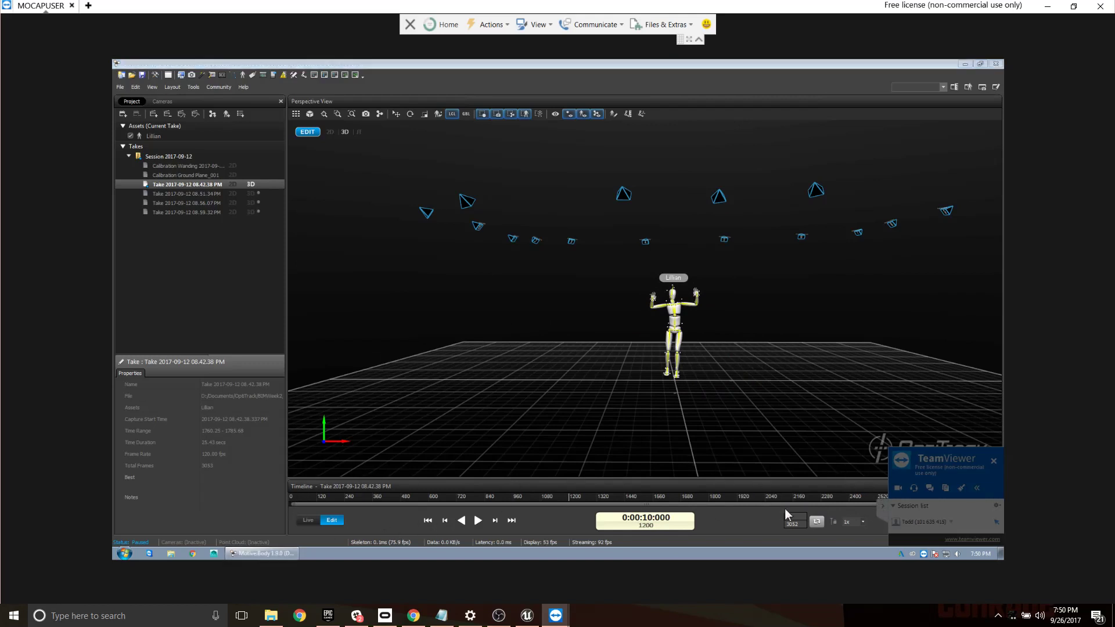
pyautogui.click(309, 520)
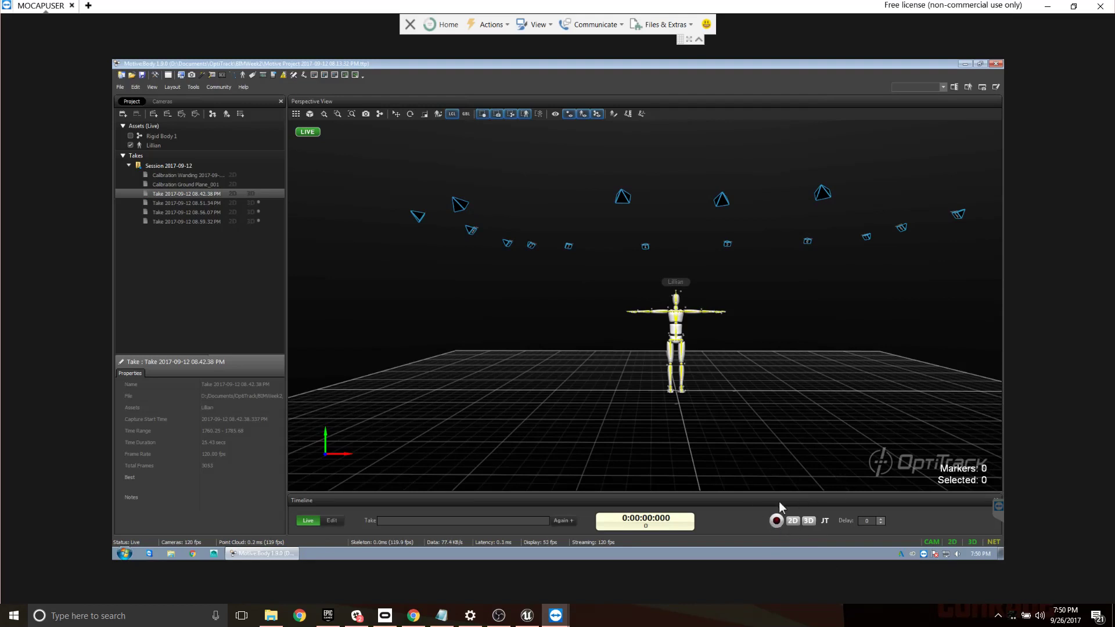
pyautogui.click(331, 521)
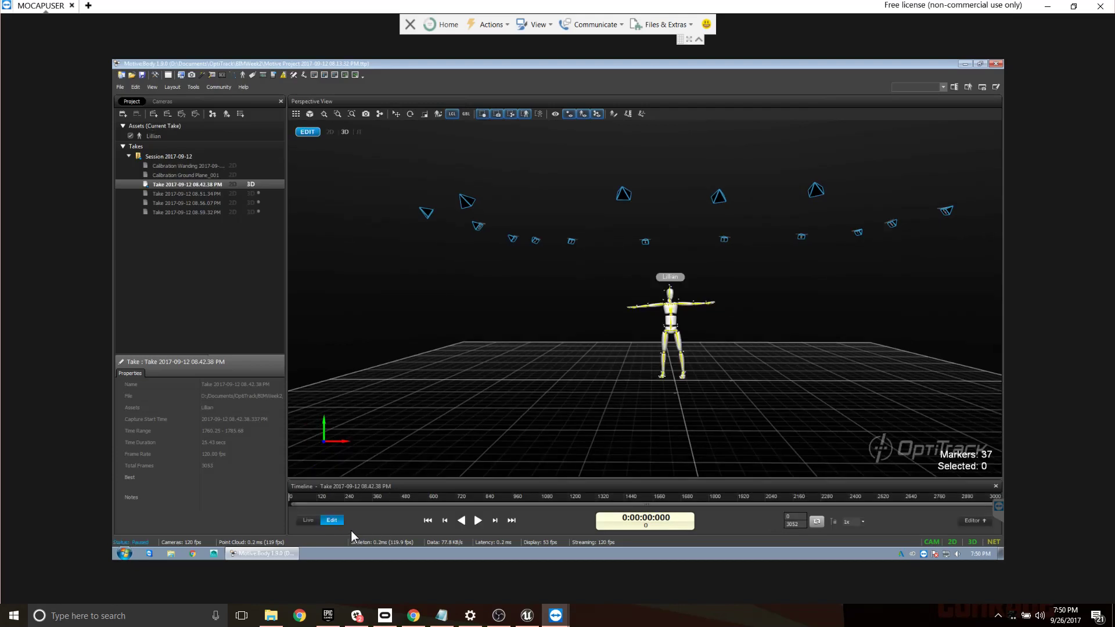
pyautogui.click(478, 520)
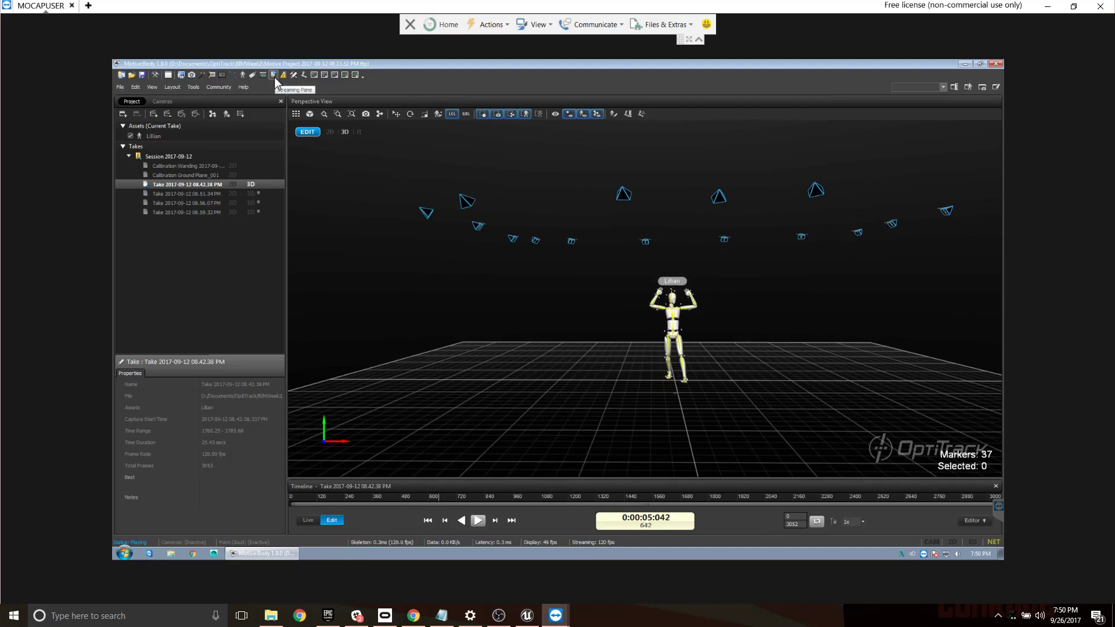
# - Show Motive's data streaming settings, set the OptiTrack local interface to 192.168.1.2, and review the advanced network settings
pyautogui.click(152, 87)
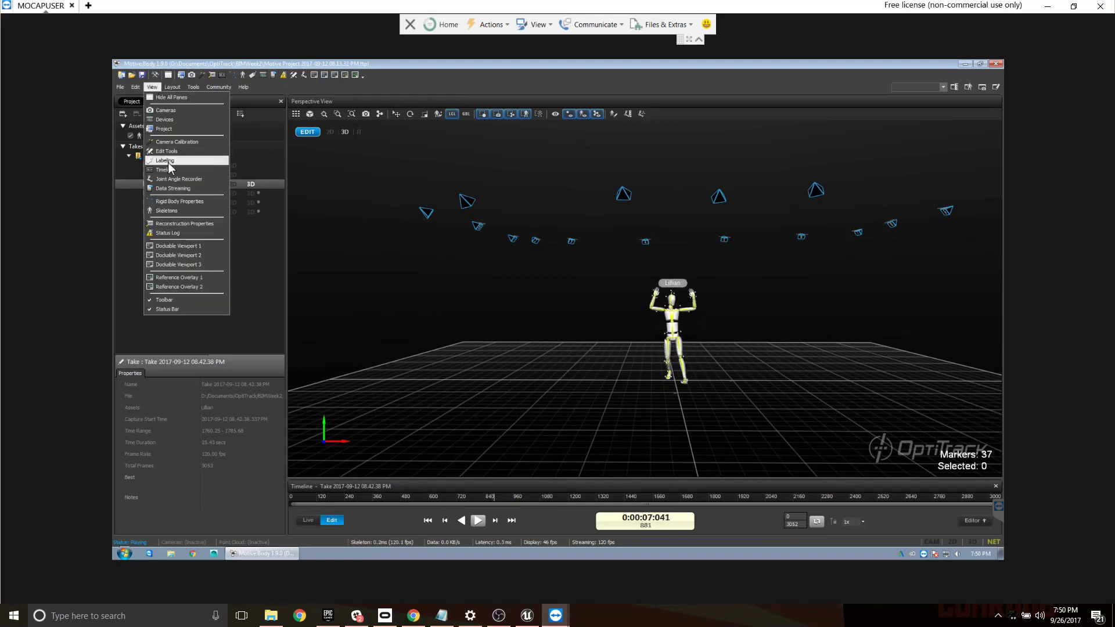
pyautogui.click(180, 188)
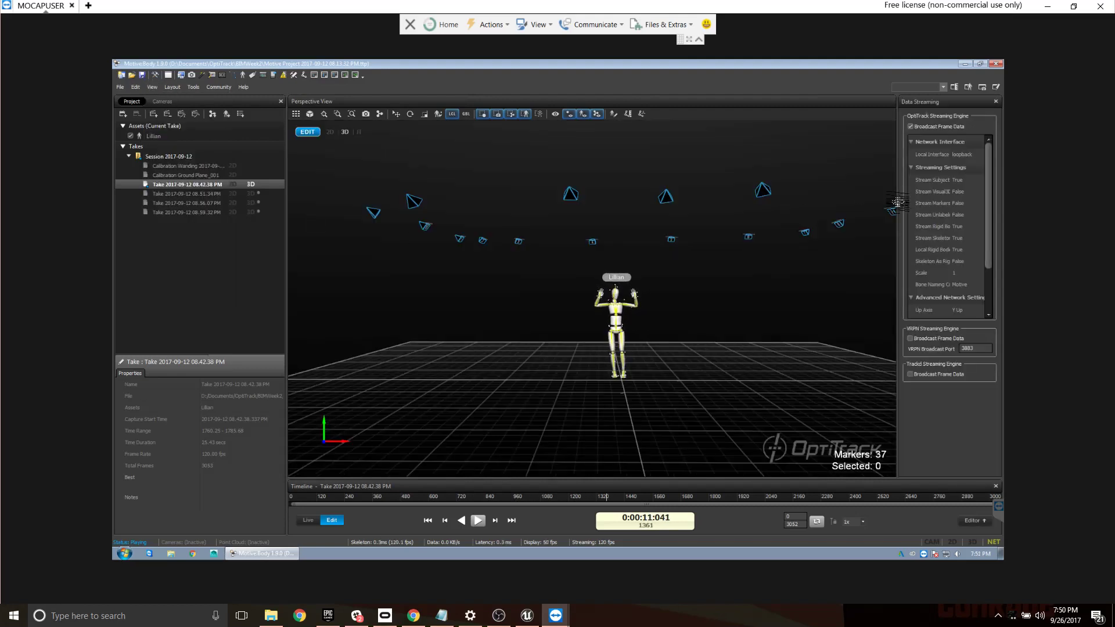
pyautogui.moveTo(894, 200); pyautogui.dragTo(842, 206)
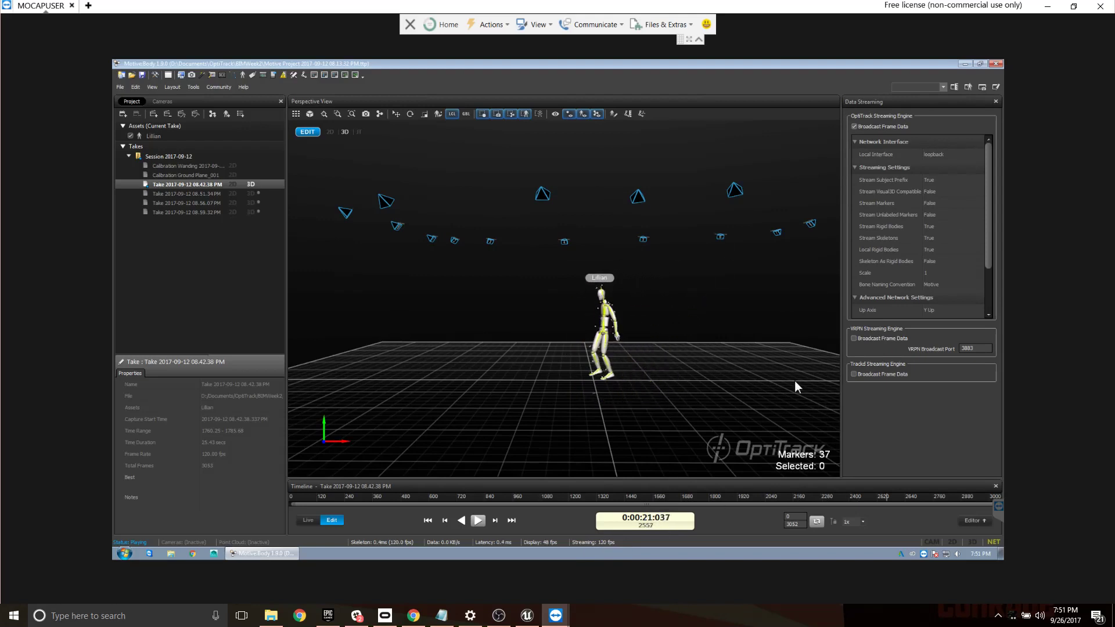
pyautogui.click(942, 155)
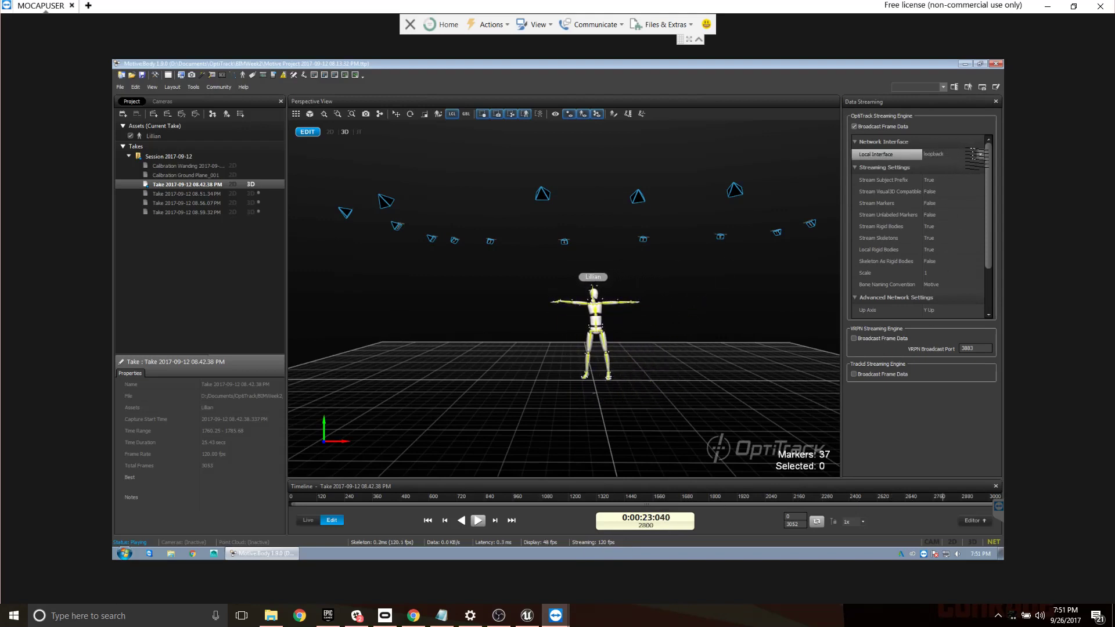
pyautogui.click(979, 153)
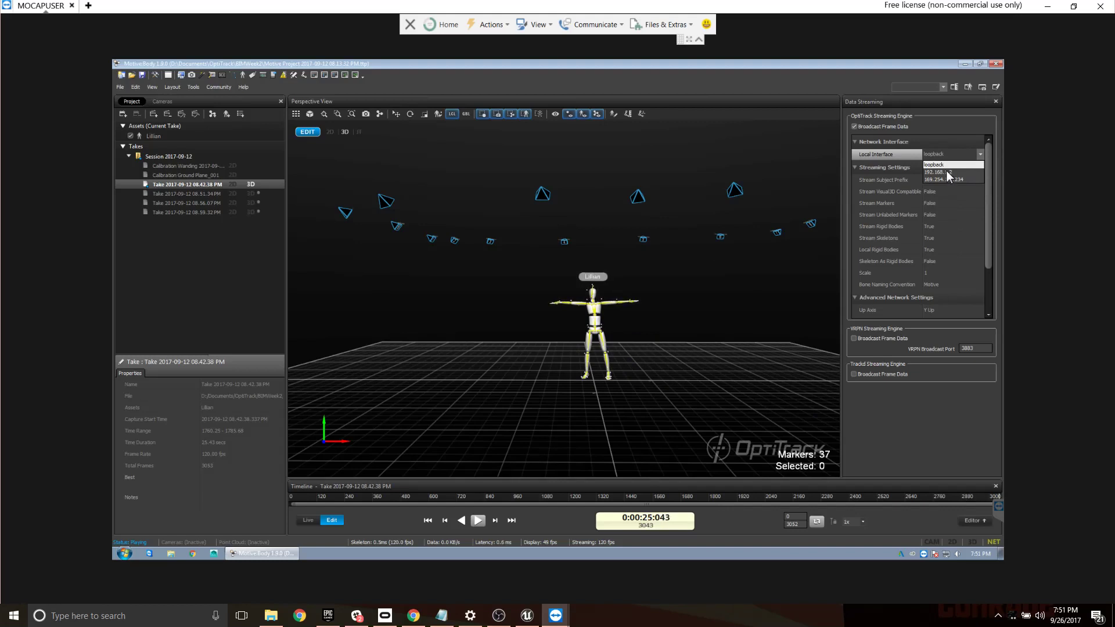
pyautogui.click(944, 168)
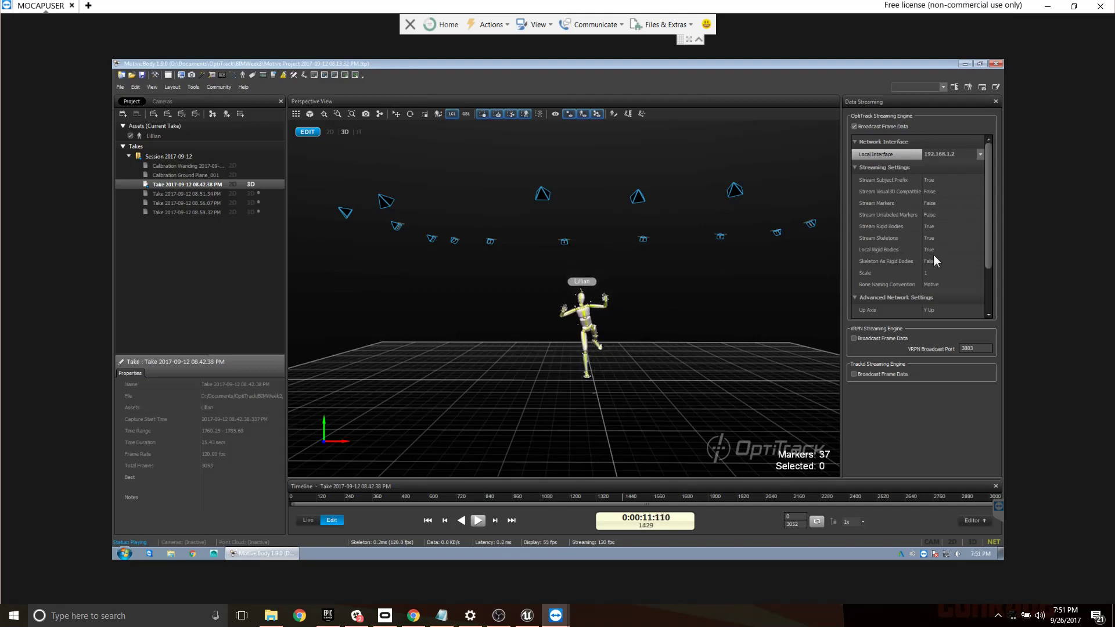
pyautogui.moveTo(988, 244); pyautogui.dragTo(986, 293)
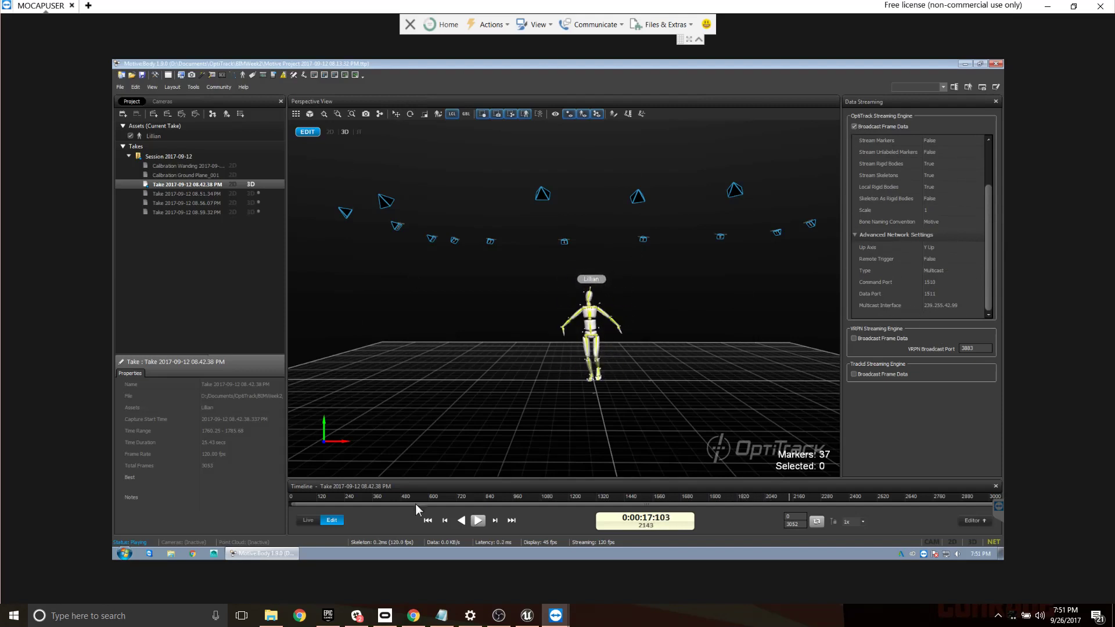
# - End the TeamViewer remote session, dismiss its closing notice, and close TeamViewer to return to the Unreal editor
pyautogui.click(410, 24)
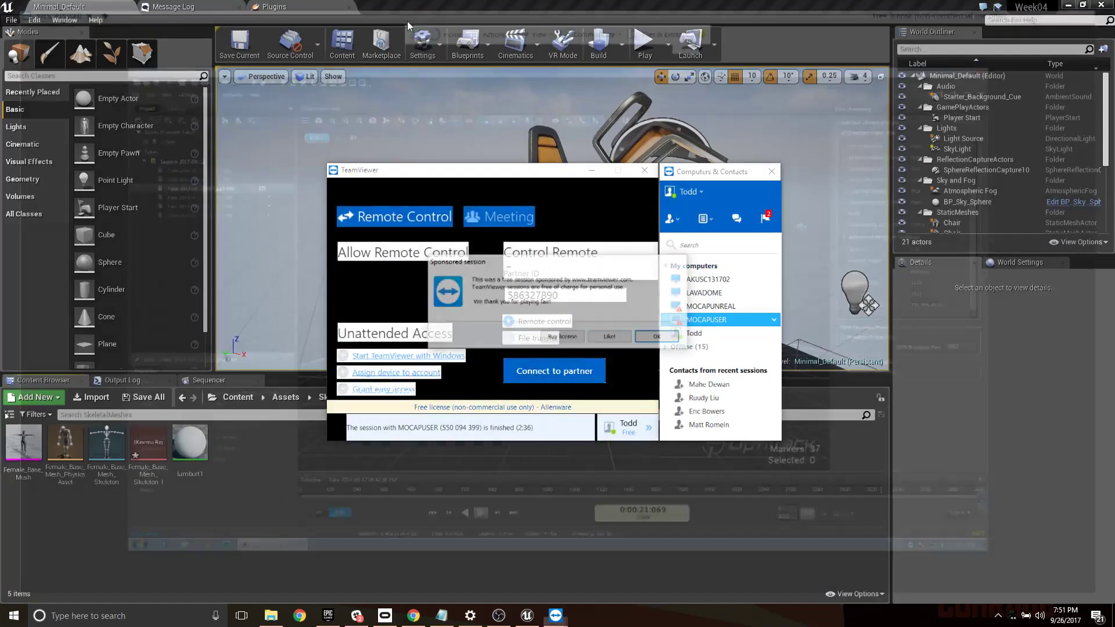
pyautogui.click(661, 342)
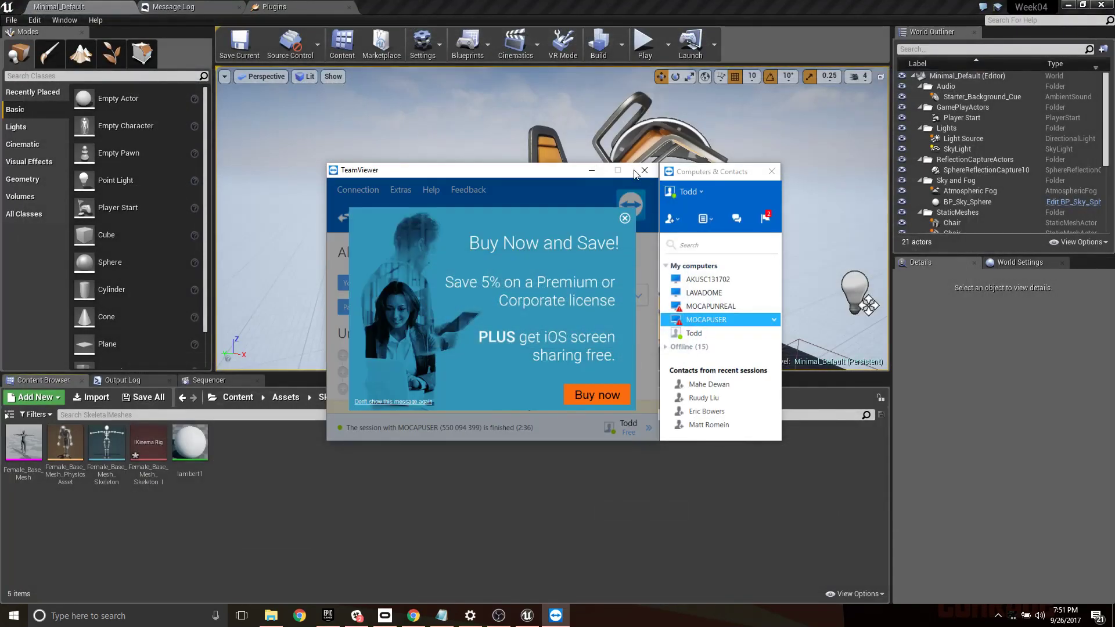
pyautogui.click(645, 170)
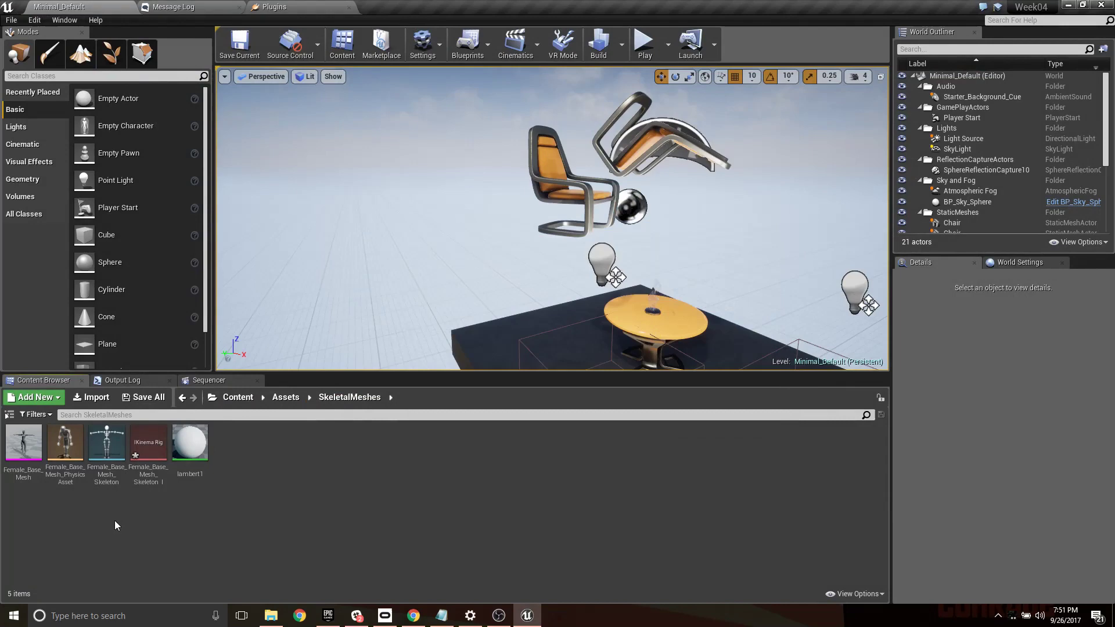
# - Open the Female_Base_Mesh_Skeleton_IKinemaRig asset, dock its editor alongside the main editor tabs, and frame the whole character
pyautogui.doubleClick(148, 443)
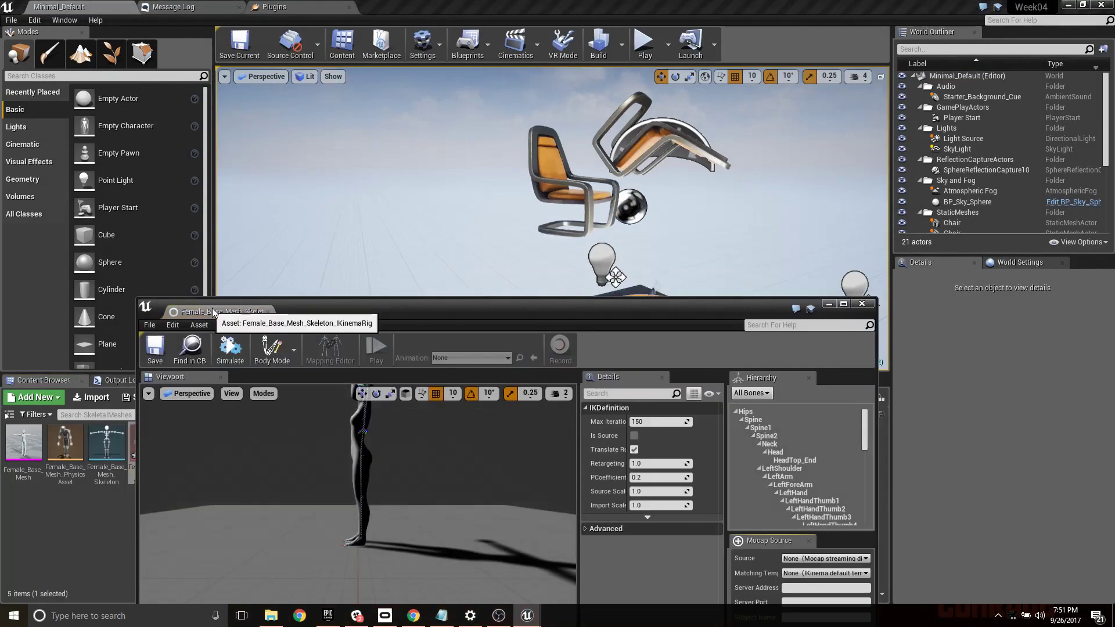
pyautogui.moveTo(211, 312); pyautogui.dragTo(418, 7)
pyautogui.moveTo(370, 198); pyautogui.dragTo(293, 120, button='right')
pyautogui.press('a')
pyautogui.press('w')
pyautogui.press('w')
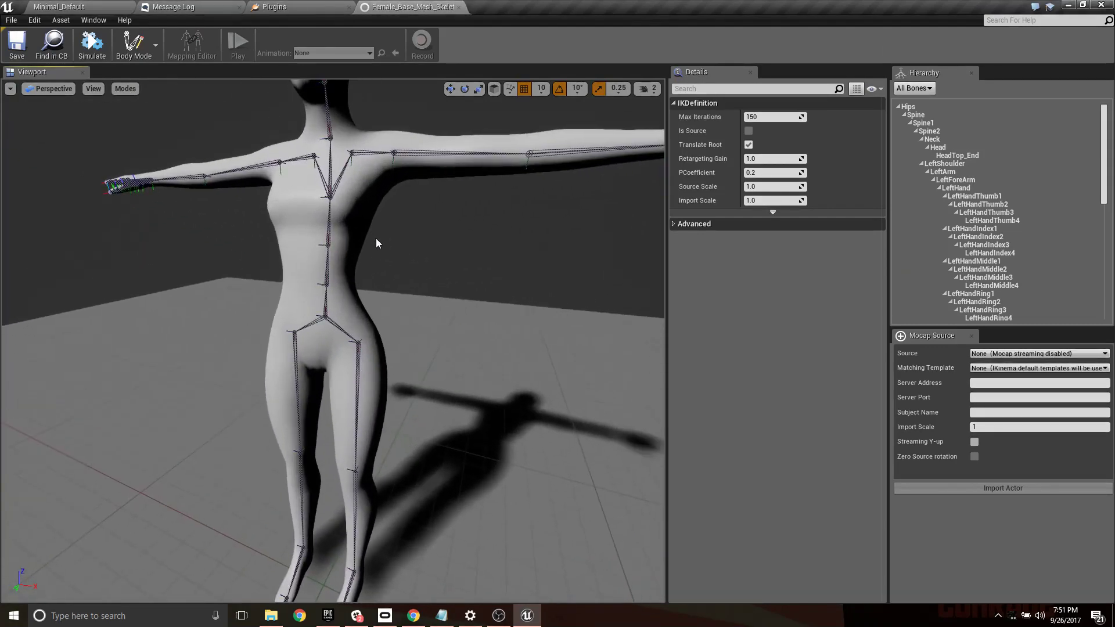
pyautogui.press('f')
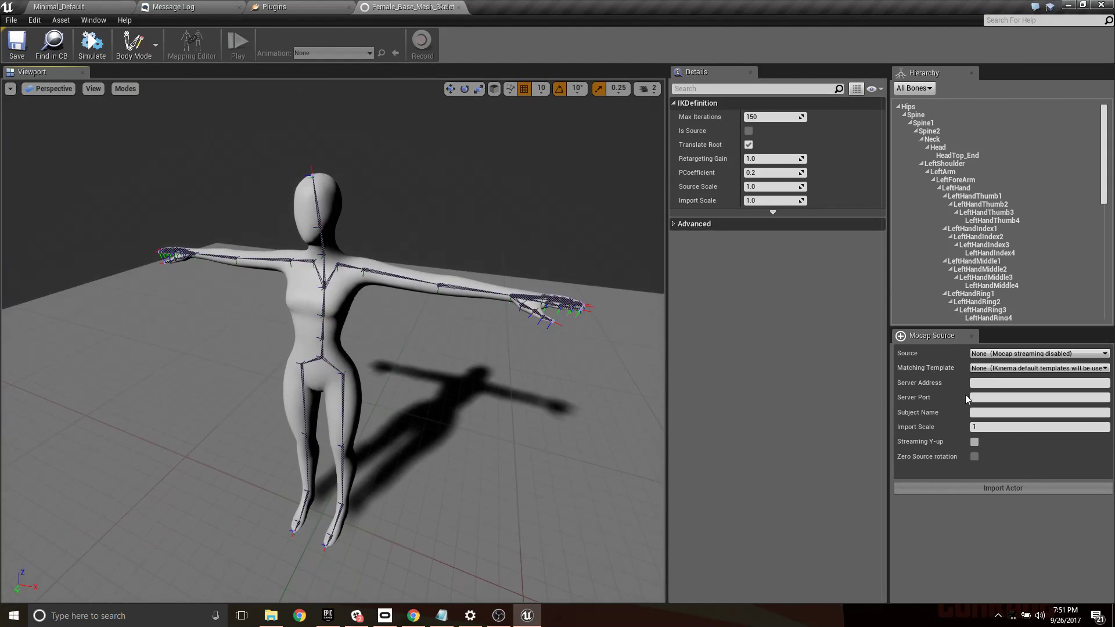
# - Configure the rig's mocap source as NatNet with server address 192.168.1.2, server port 1511 and the Motive skeleton's subject name
pyautogui.click(1009, 354)
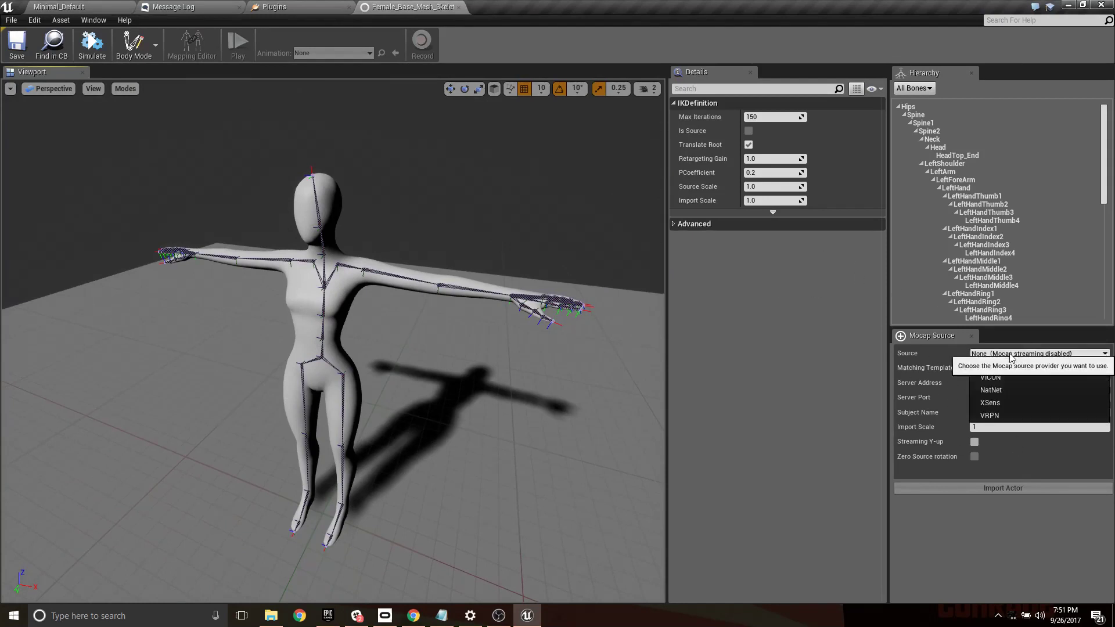
pyautogui.click(998, 391)
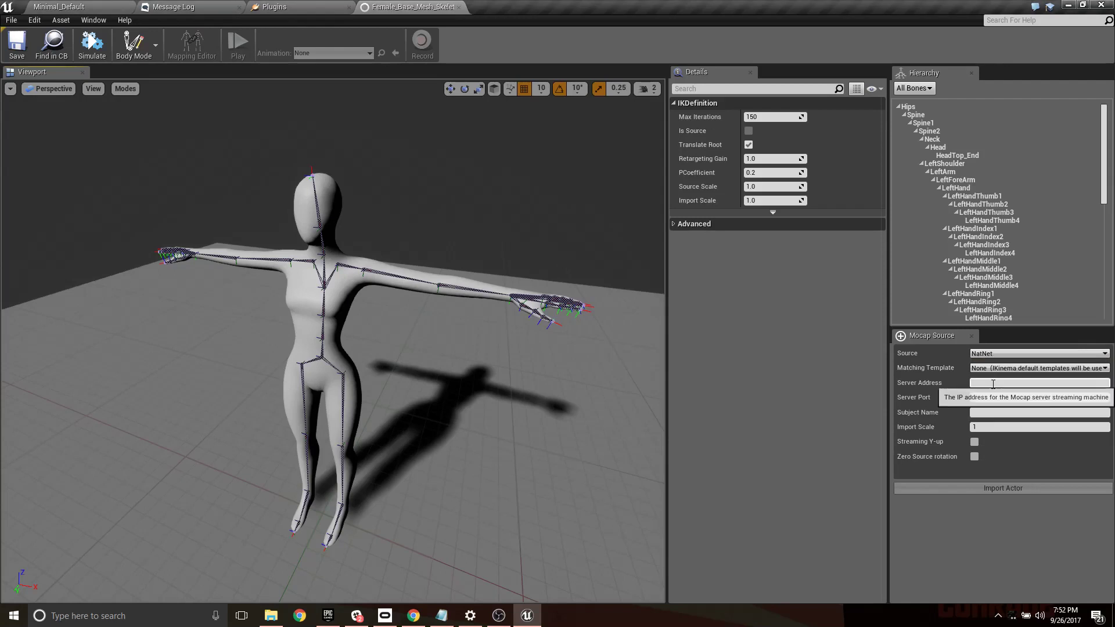
pyautogui.click(992, 383)
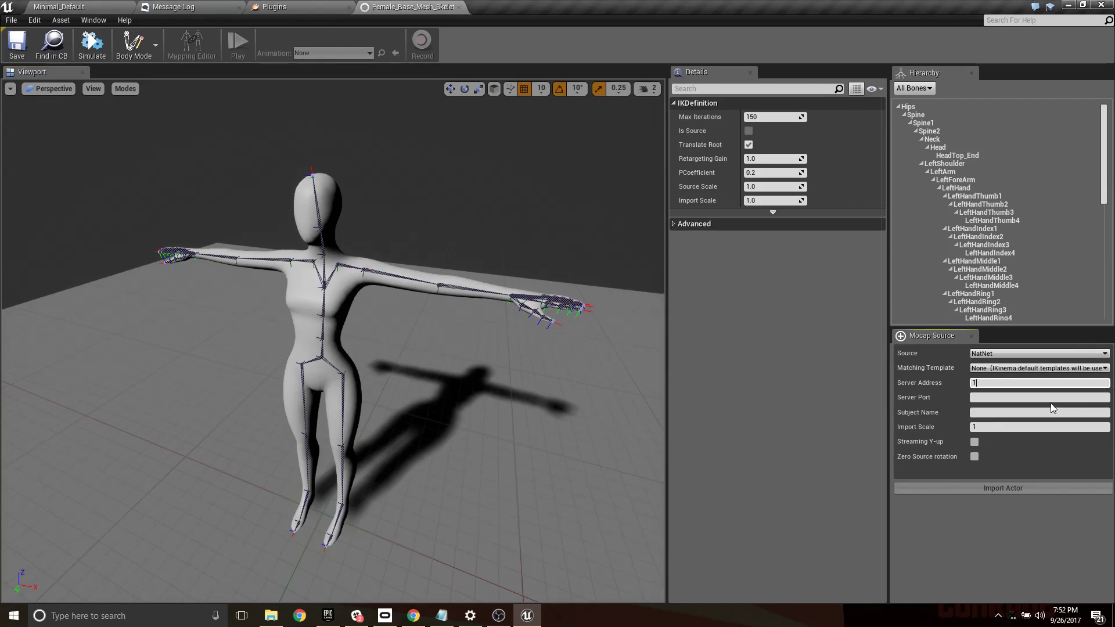
pyautogui.write('192.168.1.2')
pyautogui.press('Tab')
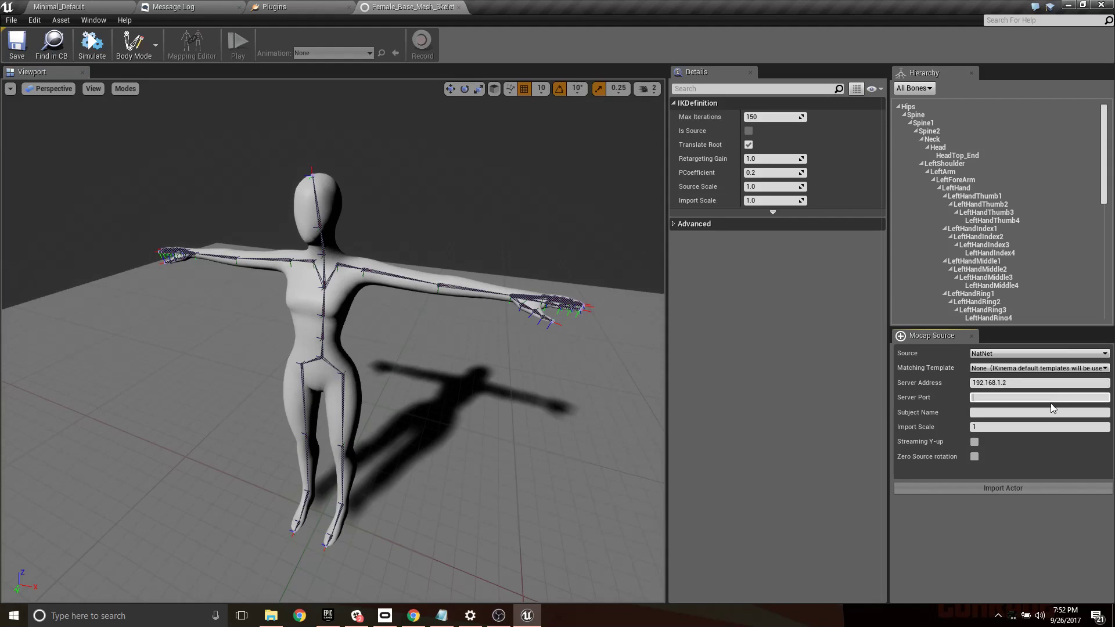
pyautogui.write('1511')
pyautogui.press('Tab')
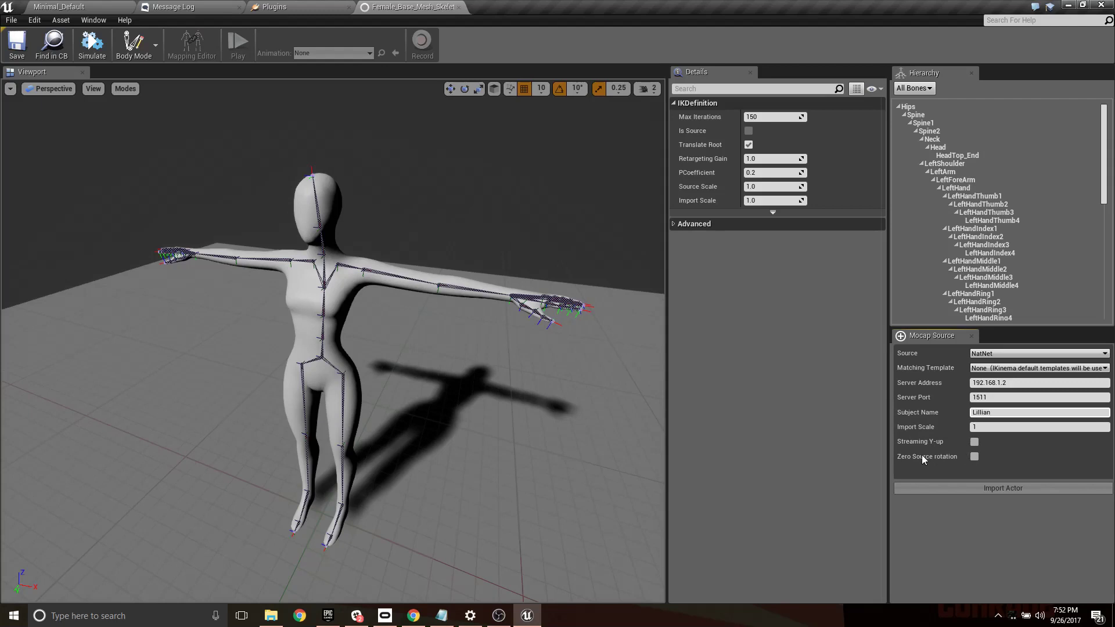
# - Enable Zero Source rotation and Streaming Y-up for the mocap source, and import the actor
pyautogui.click(974, 456)
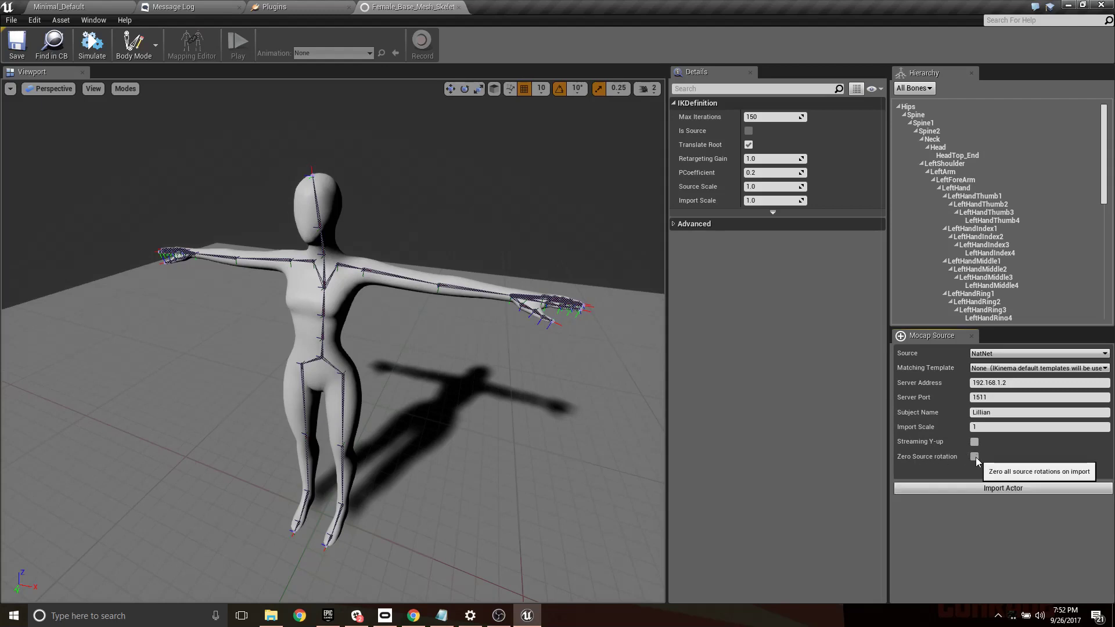
pyautogui.click(974, 442)
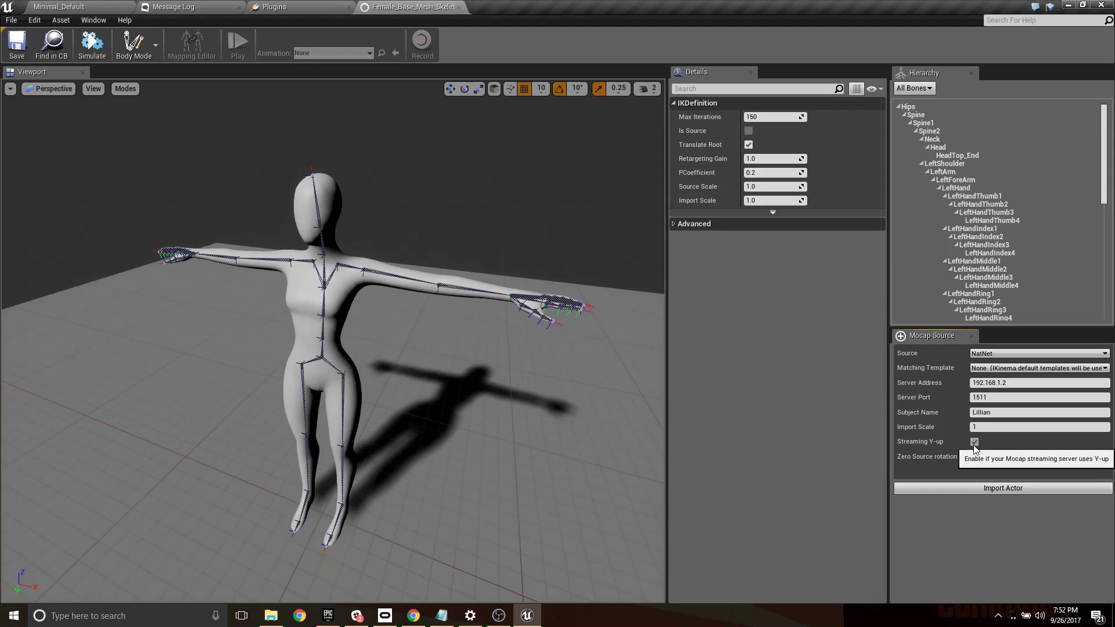
pyautogui.click(1004, 489)
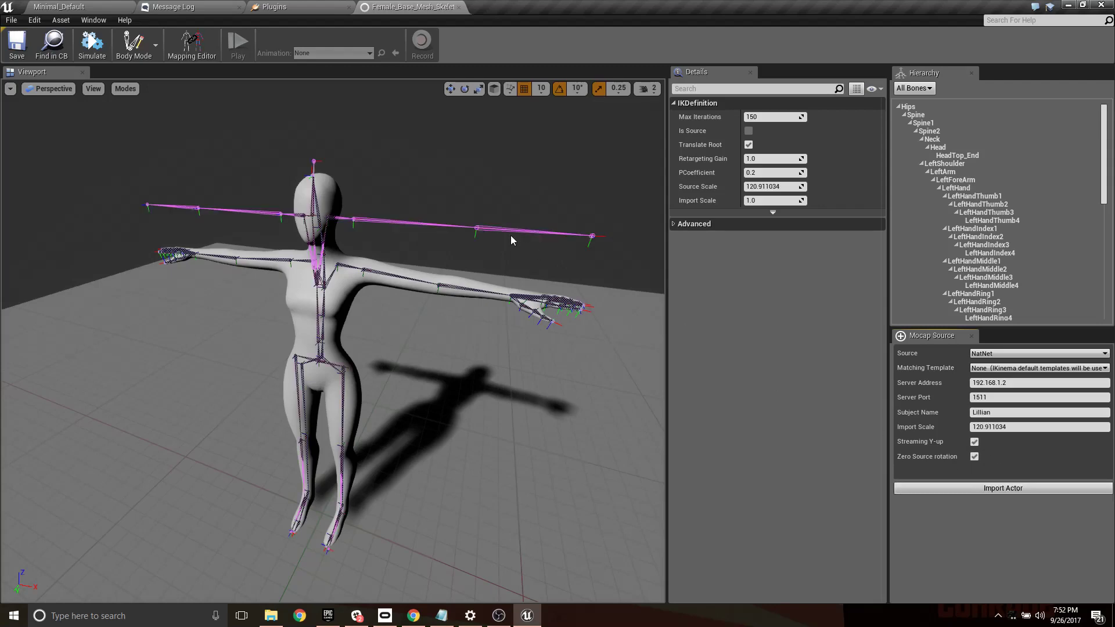
# - Examine how the imported source skeleton aligns with the character's hips, spine, legs and arms, selecting bones around the pelvis
pyautogui.moveTo(398, 325)
pyautogui.mouseDown(button='right')
pyautogui.moveTo(575, 321)
pyautogui.moveTo(517, 317)
pyautogui.moveTo(511, 331)
pyautogui.moveTo(557, 359)
pyautogui.moveTo(537, 320)
pyautogui.moveTo(479, 297)
pyautogui.moveTo(411, 306)
pyautogui.moveTo(401, 327)
pyautogui.mouseUp(button='right')
pyautogui.scroll(5, 420, 320)
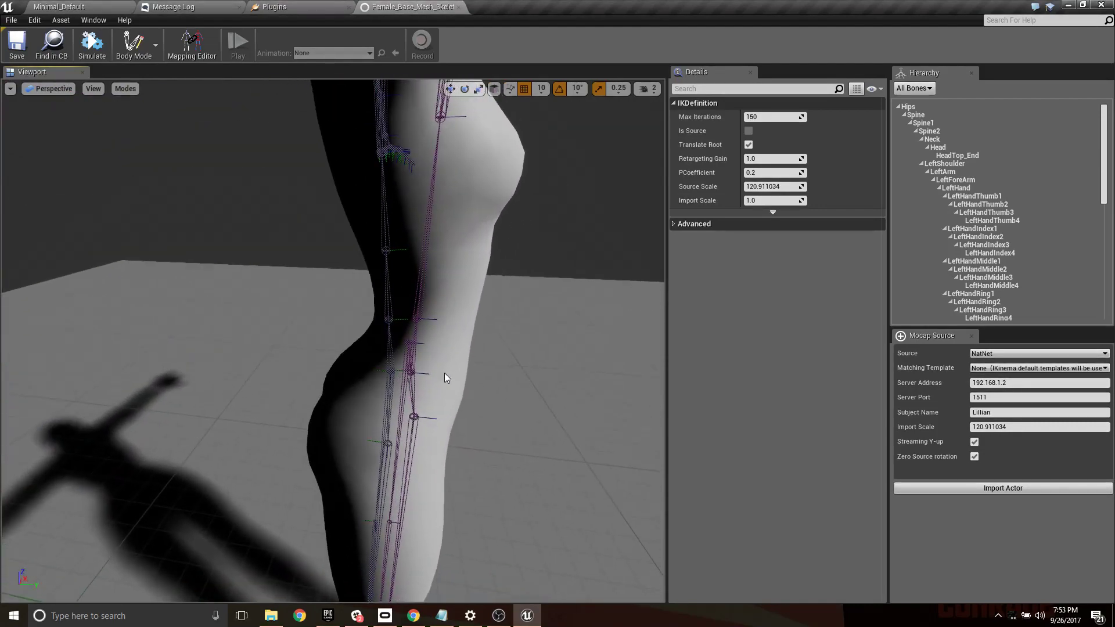
pyautogui.moveTo(445, 374)
pyautogui.mouseDown(button='right')
pyautogui.moveTo(401, 372)
pyautogui.moveTo(402, 348)
pyautogui.moveTo(440, 367)
pyautogui.mouseUp(button='right')
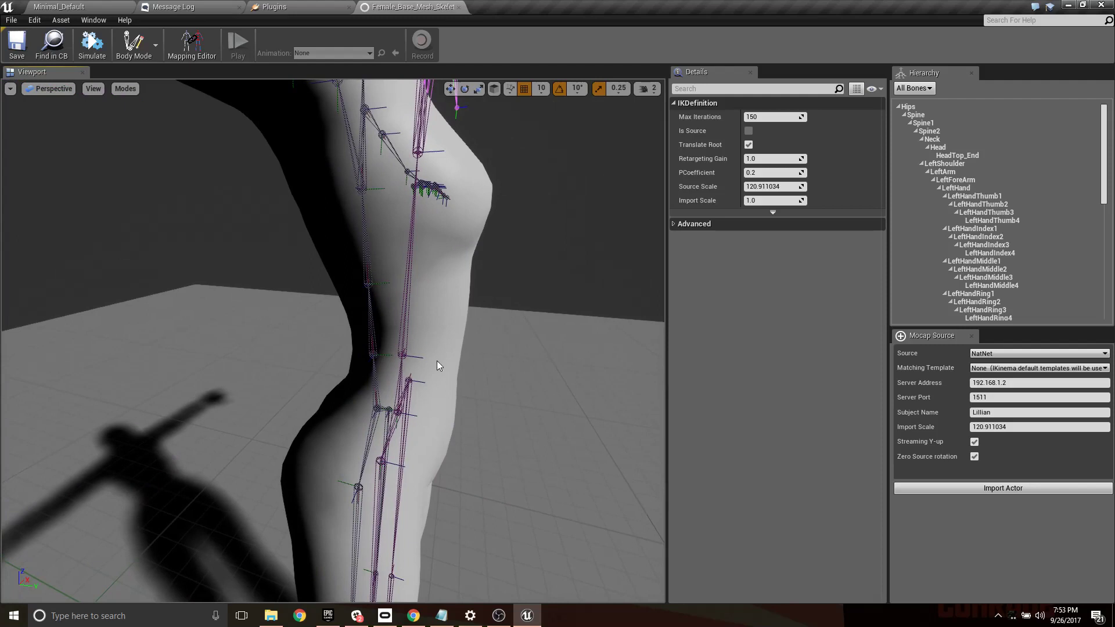
pyautogui.click(380, 414)
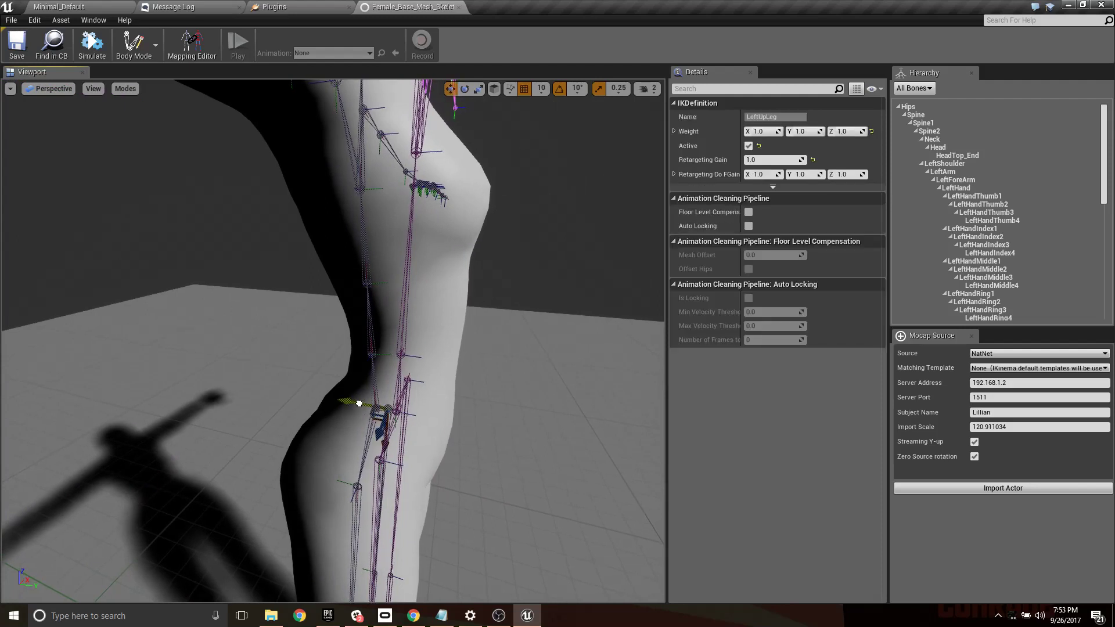
pyautogui.click(377, 410)
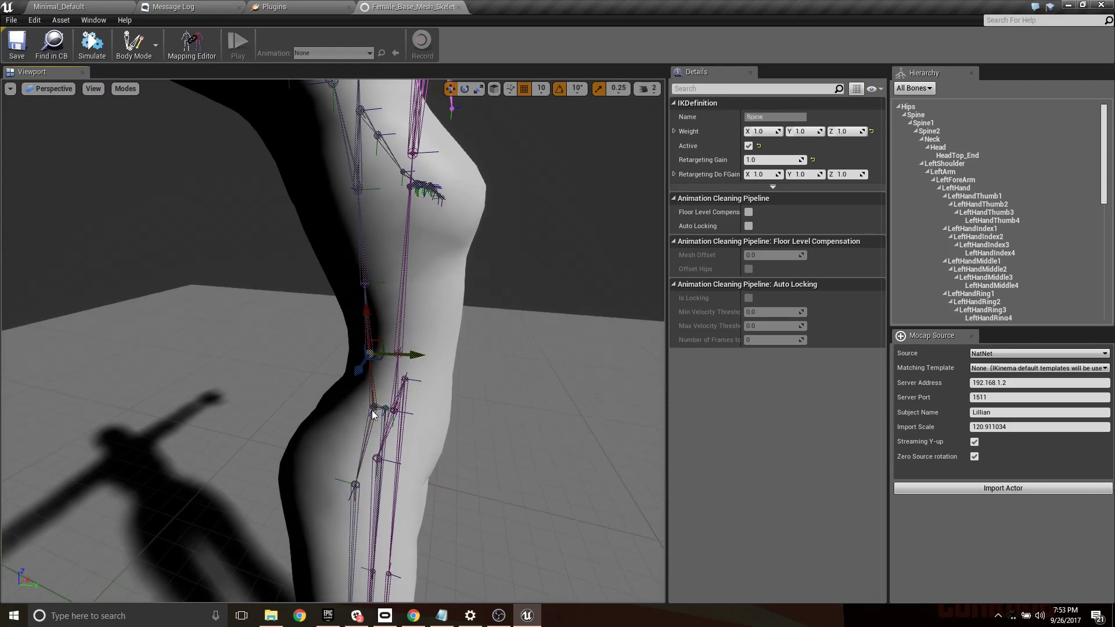
pyautogui.moveTo(373, 413); pyautogui.dragTo(572, 427, button='right')
pyautogui.press('w')
pyautogui.click(336, 396)
pyautogui.click(409, 364)
pyautogui.click(432, 388)
pyautogui.moveTo(572, 311); pyautogui.dragTo(453, 307, button='right')
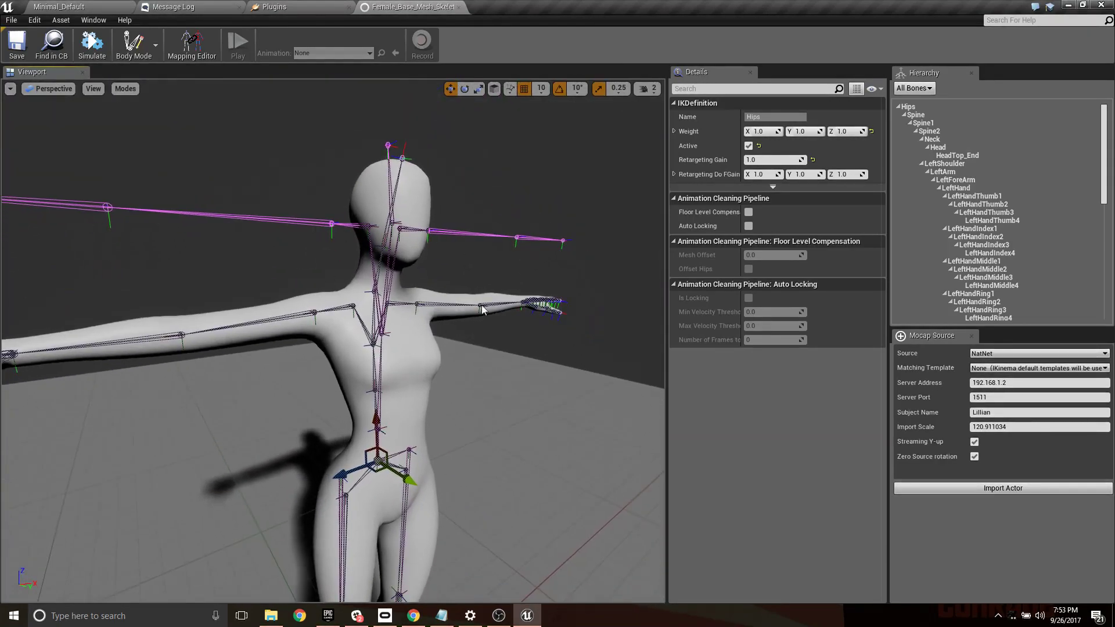
pyautogui.moveTo(406, 357)
pyautogui.mouseDown(button='right')
pyautogui.moveTo(447, 366)
pyautogui.moveTo(406, 358)
pyautogui.mouseUp(button='right')
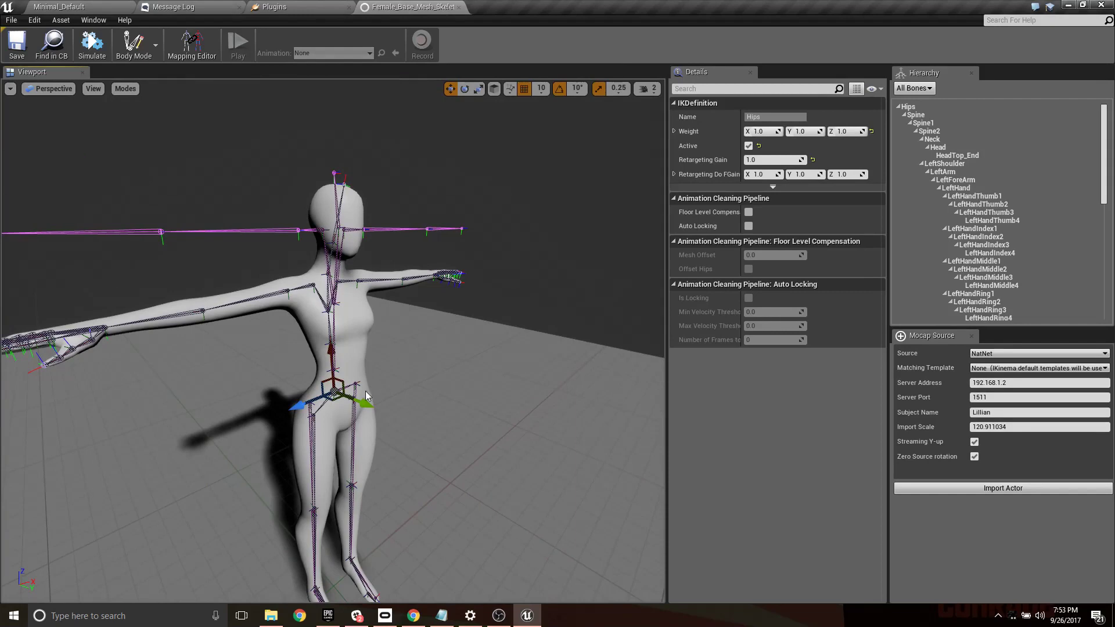
pyautogui.moveTo(406, 395); pyautogui.dragTo(366, 415, button='right')
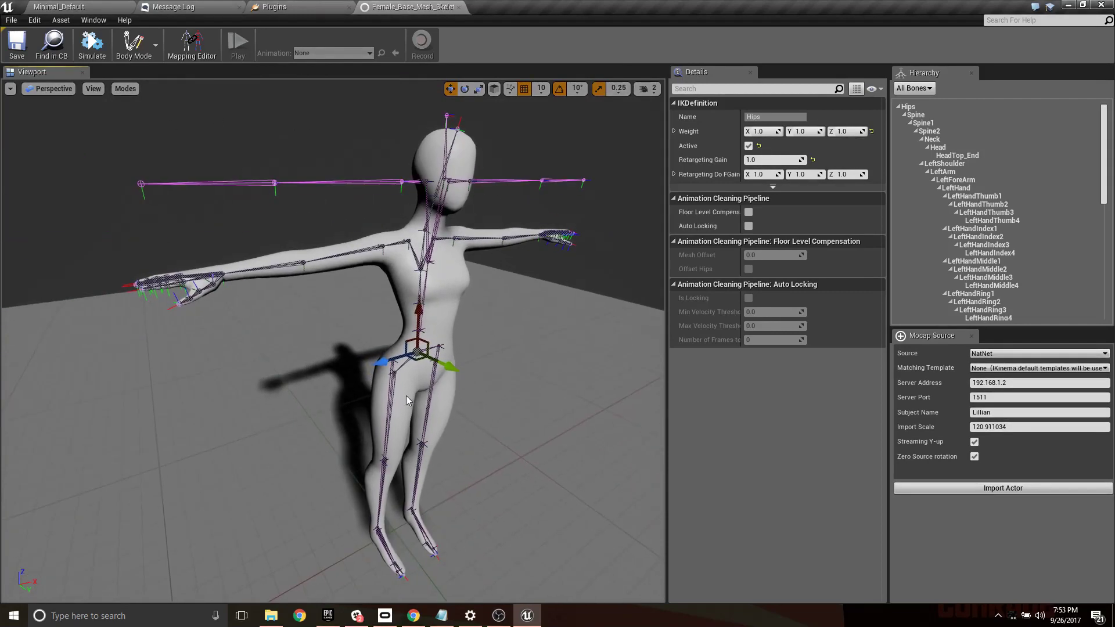
pyautogui.moveTo(487, 341); pyautogui.dragTo(522, 331, button='right')
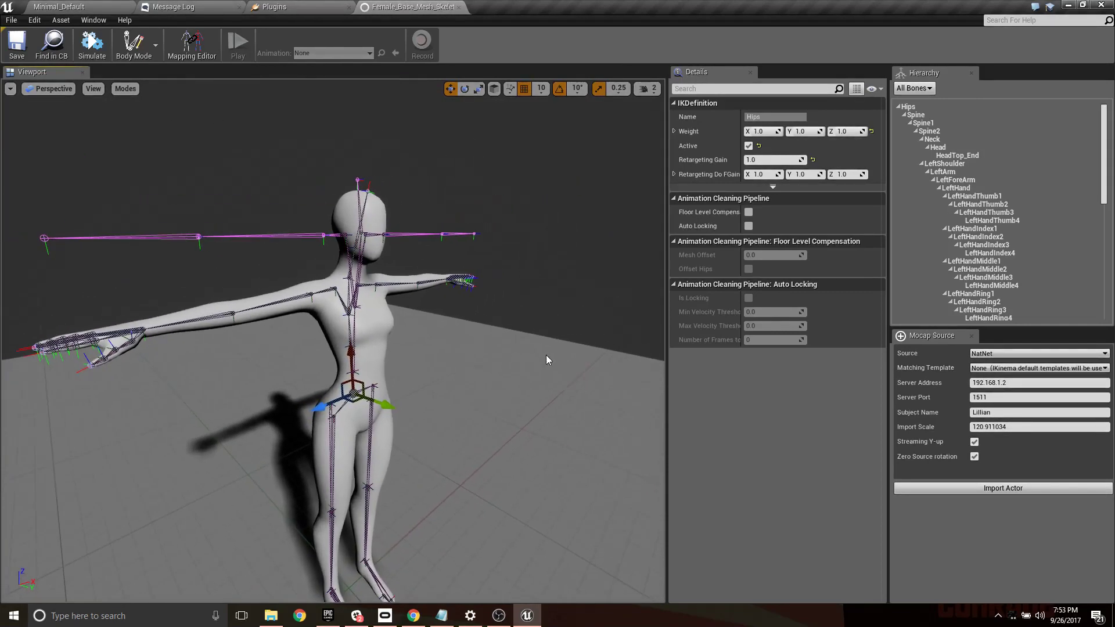
# - Delete all left-hand finger bones from the rig hierarchy, from LeftHandThumb1 through LeftHandPinky4
pyautogui.scroll(-2, 1001, 199)
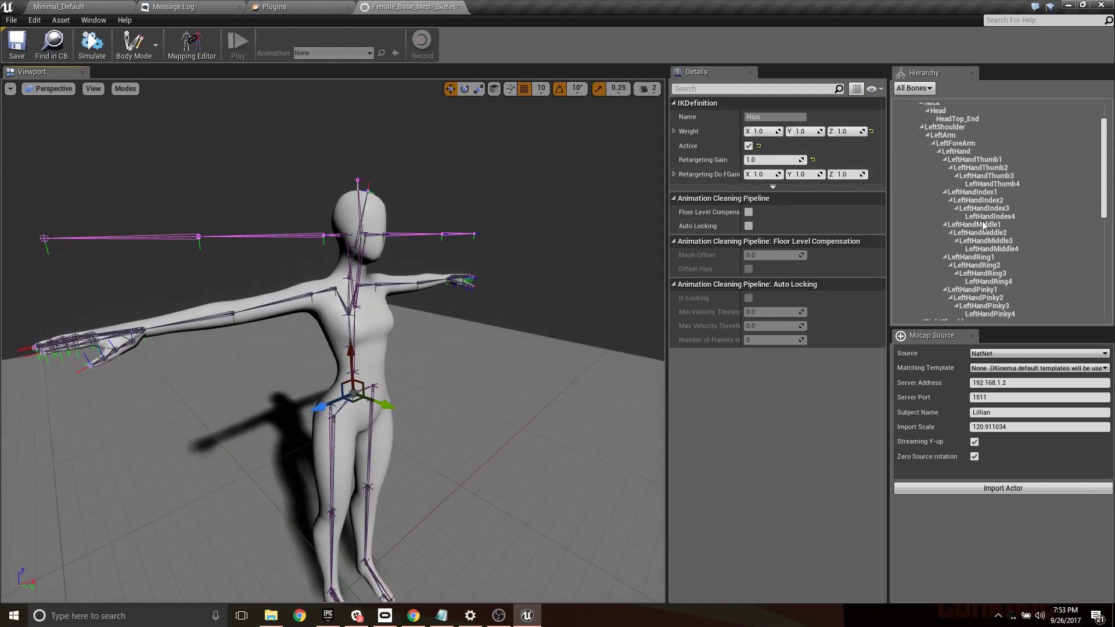
pyautogui.scroll(-3, 990, 169)
pyautogui.scroll(3, 990, 169)
pyautogui.click(975, 160)
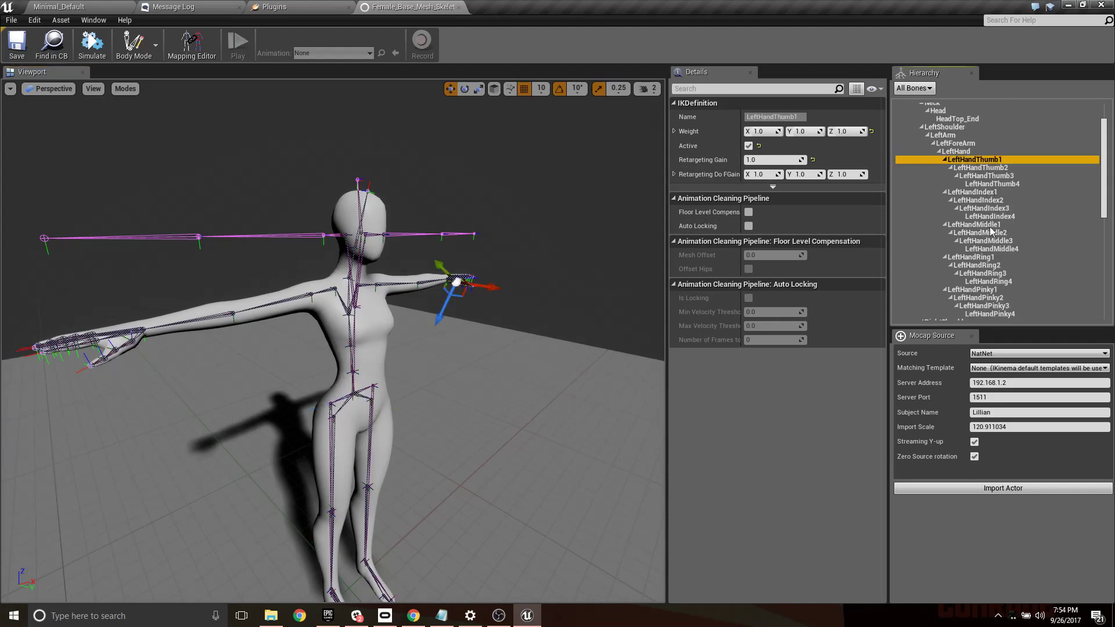
pyautogui.scroll(-2, 991, 235)
pyautogui.keyDown('shift'); pyautogui.click(983, 276); pyautogui.keyUp('shift')
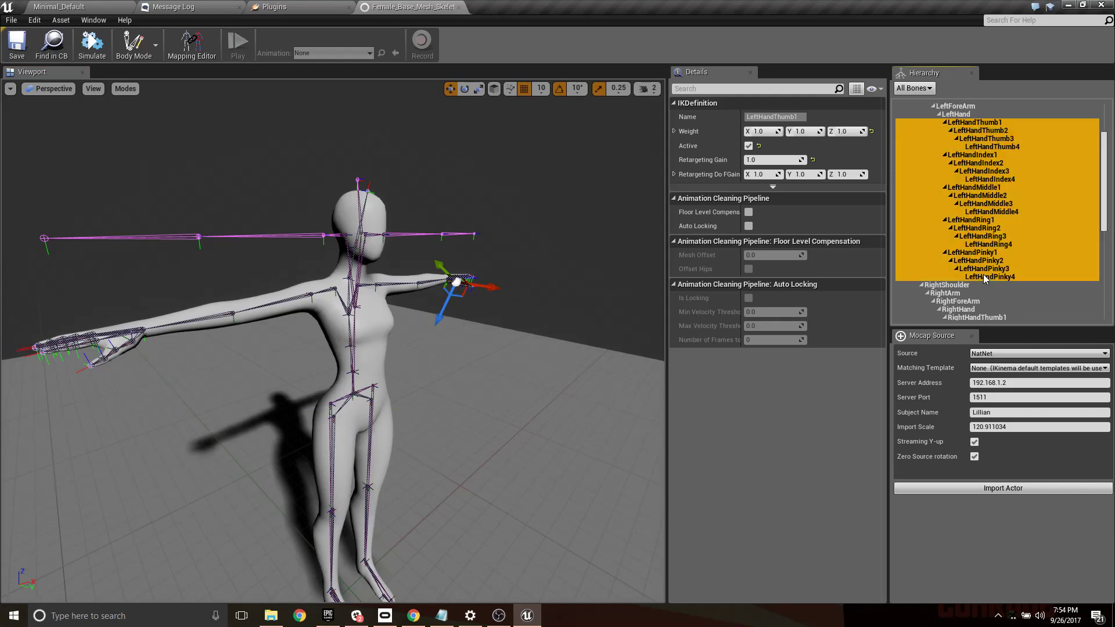
pyautogui.press('Delete')
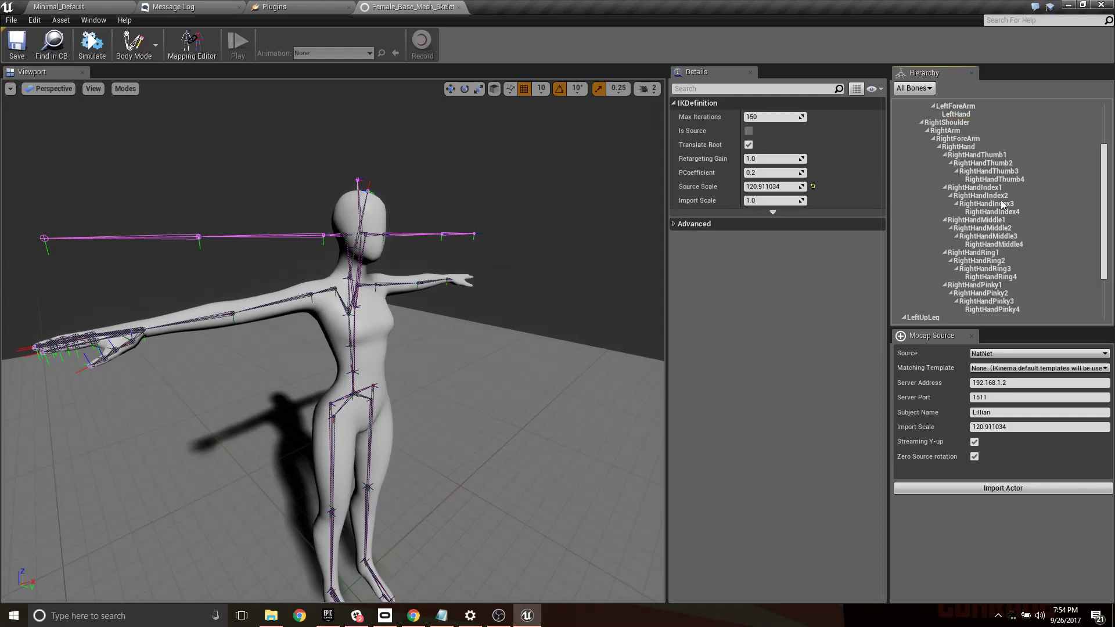
# - Delete all right-hand finger bones from the rig hierarchy, from RightHandThumb1 through RightHandPinky4
pyautogui.click(991, 155)
pyautogui.scroll(-4, 991, 157)
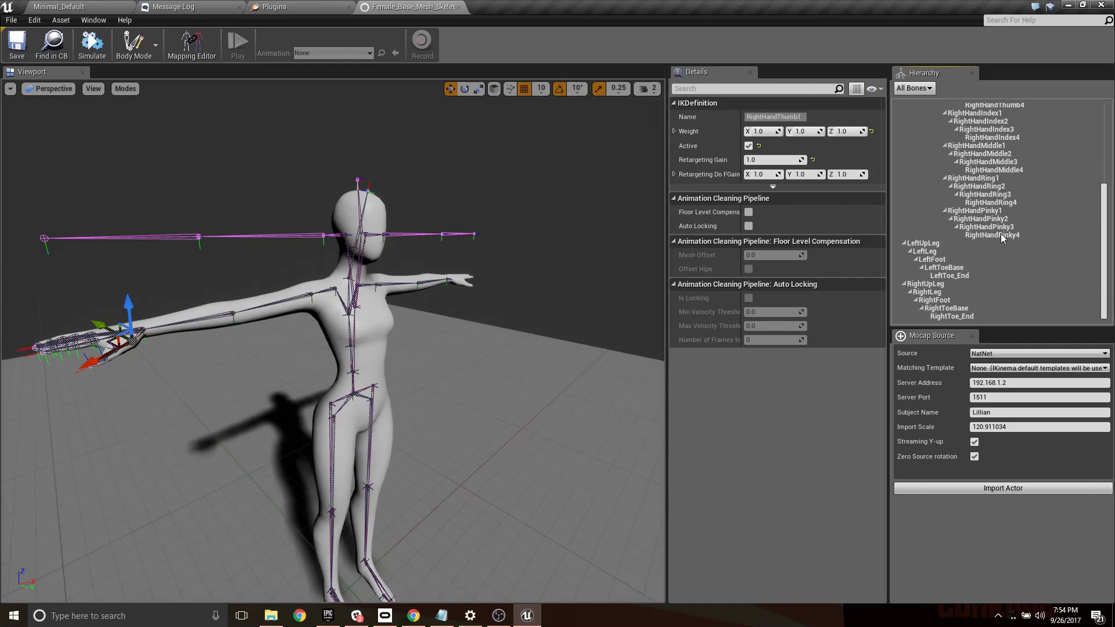
pyautogui.keyDown('shift'); pyautogui.click(1003, 236); pyautogui.keyUp('shift')
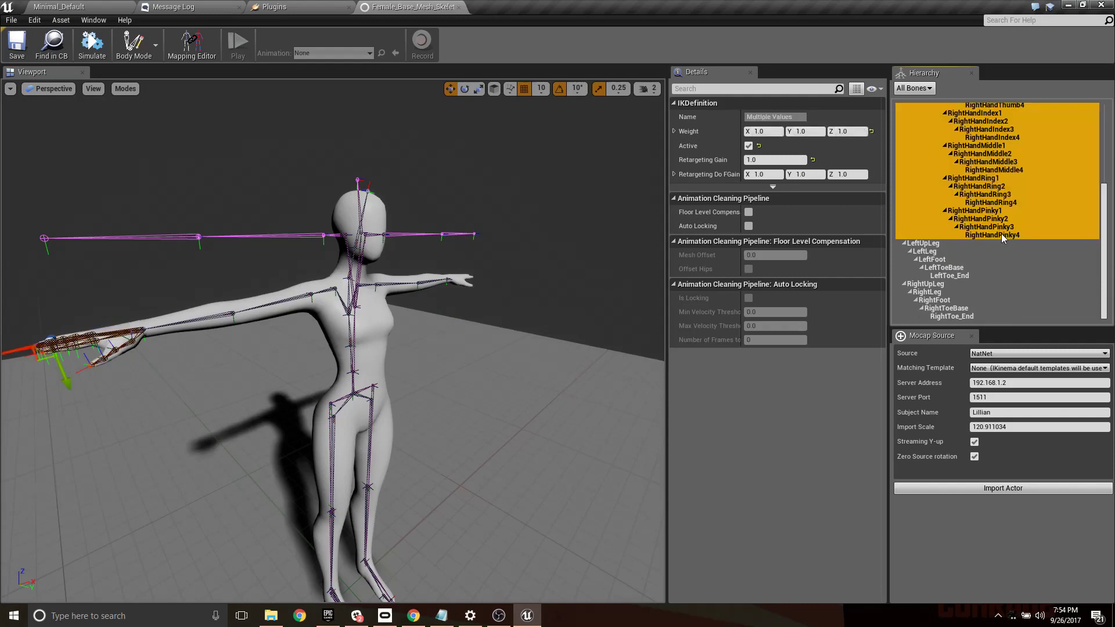
pyautogui.press('Delete')
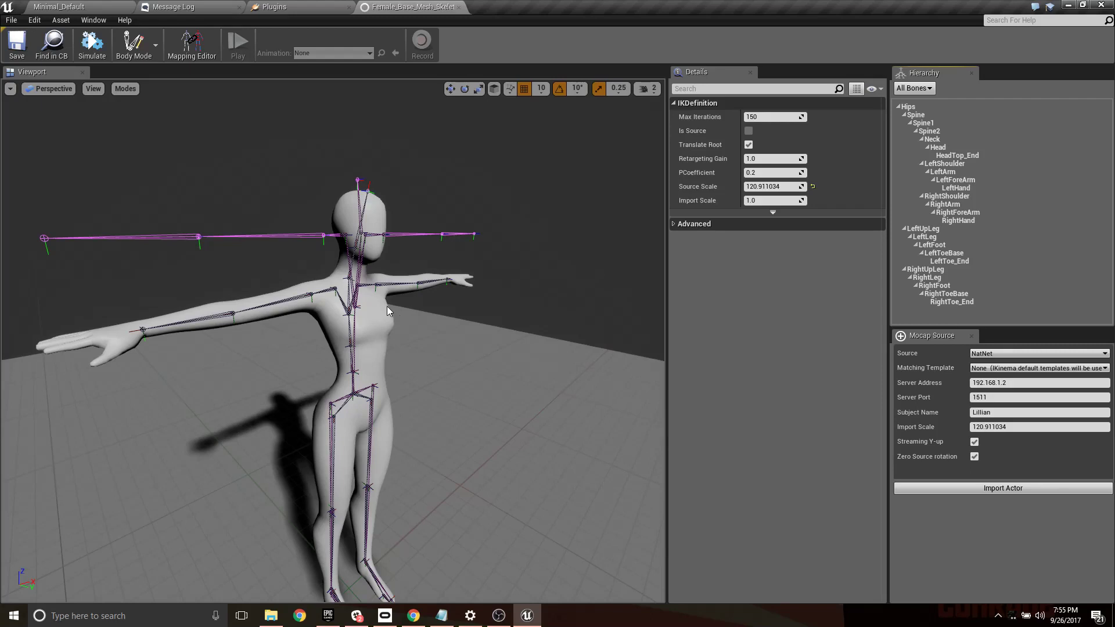
# - Open the rig's Mapping Editor, then reposition and resize its window so the full node names and bone fields are readable
pyautogui.rightClick(908, 107)
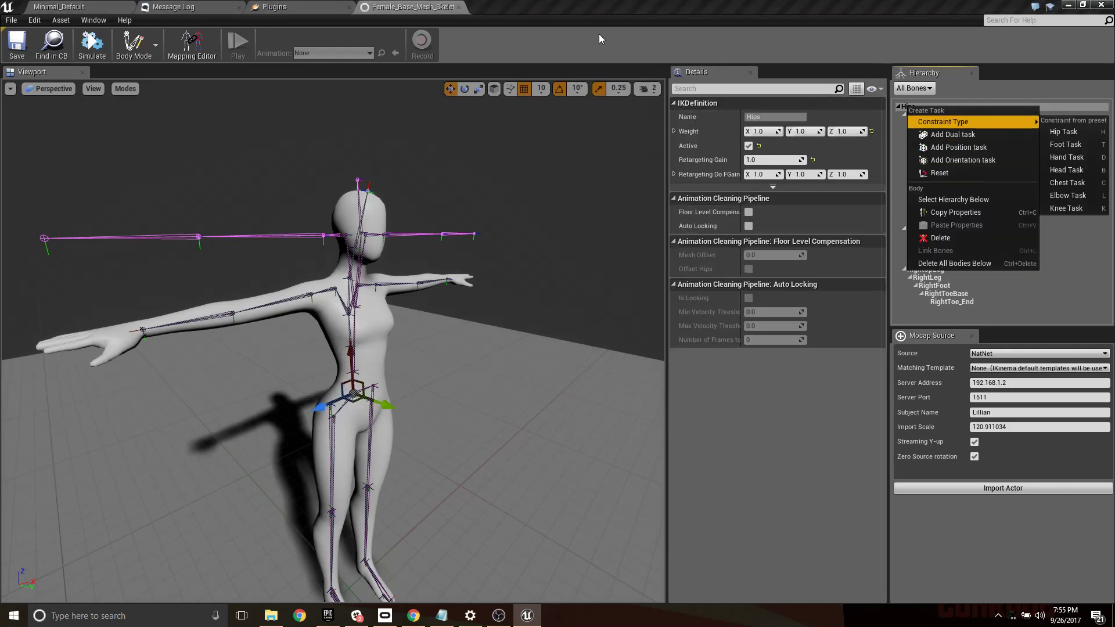
pyautogui.click(668, 12)
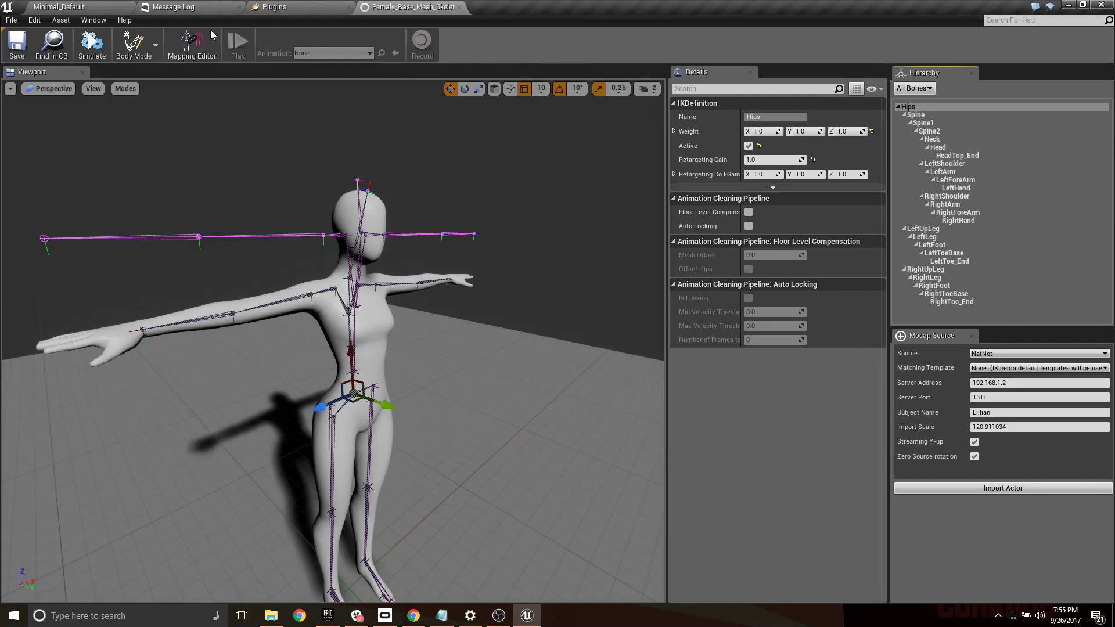
pyautogui.click(186, 47)
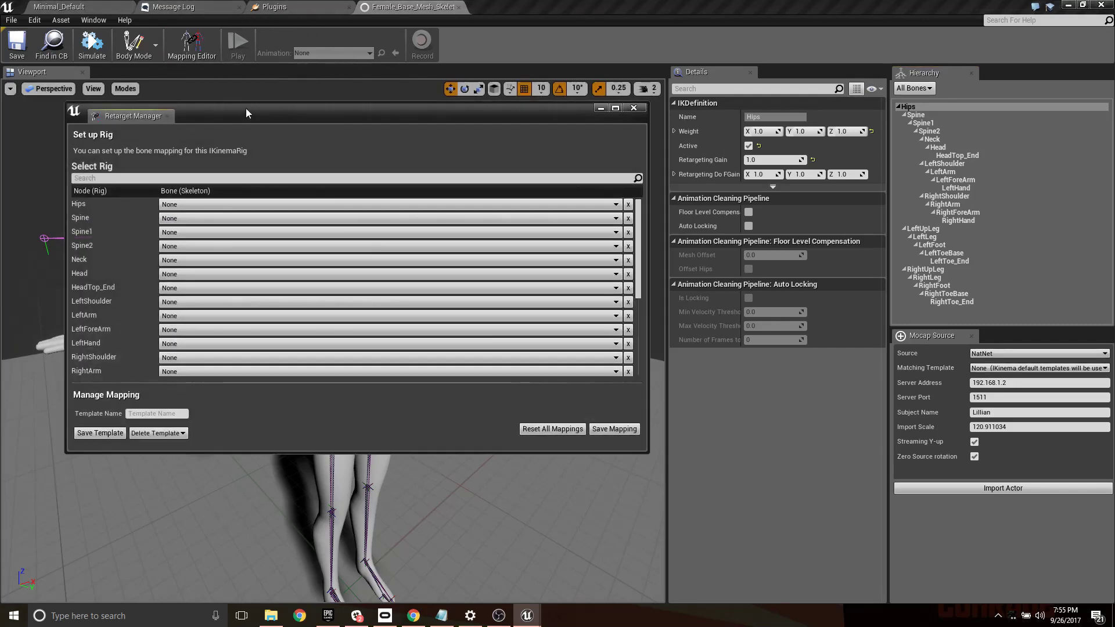
pyautogui.moveTo(246, 108); pyautogui.dragTo(689, 22)
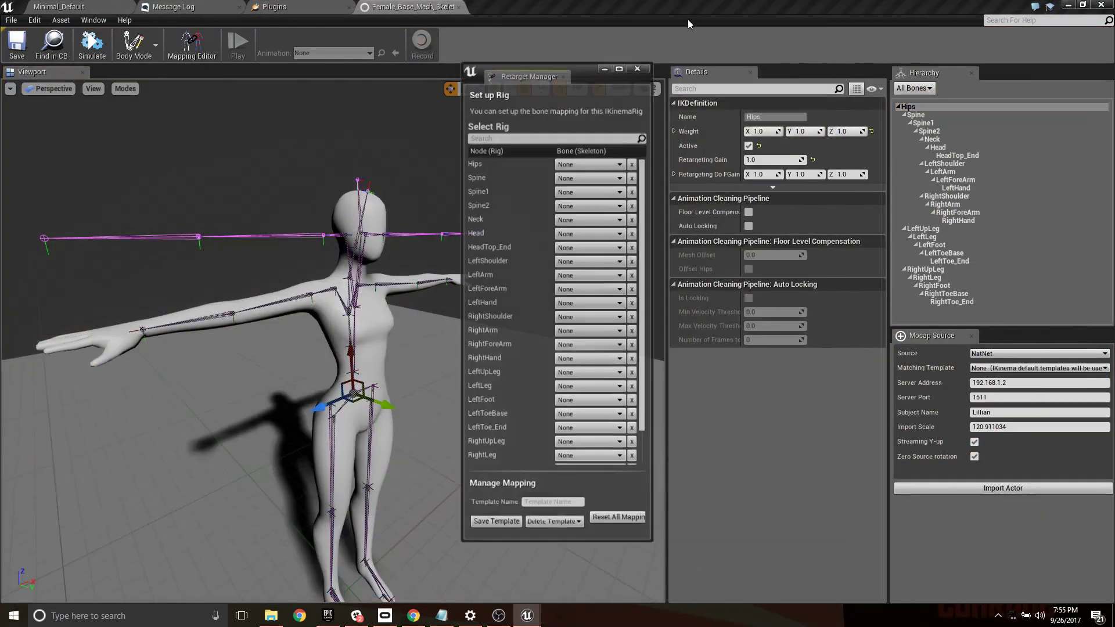
pyautogui.moveTo(652, 216); pyautogui.dragTo(987, 216)
pyautogui.moveTo(695, 69); pyautogui.dragTo(571, 33)
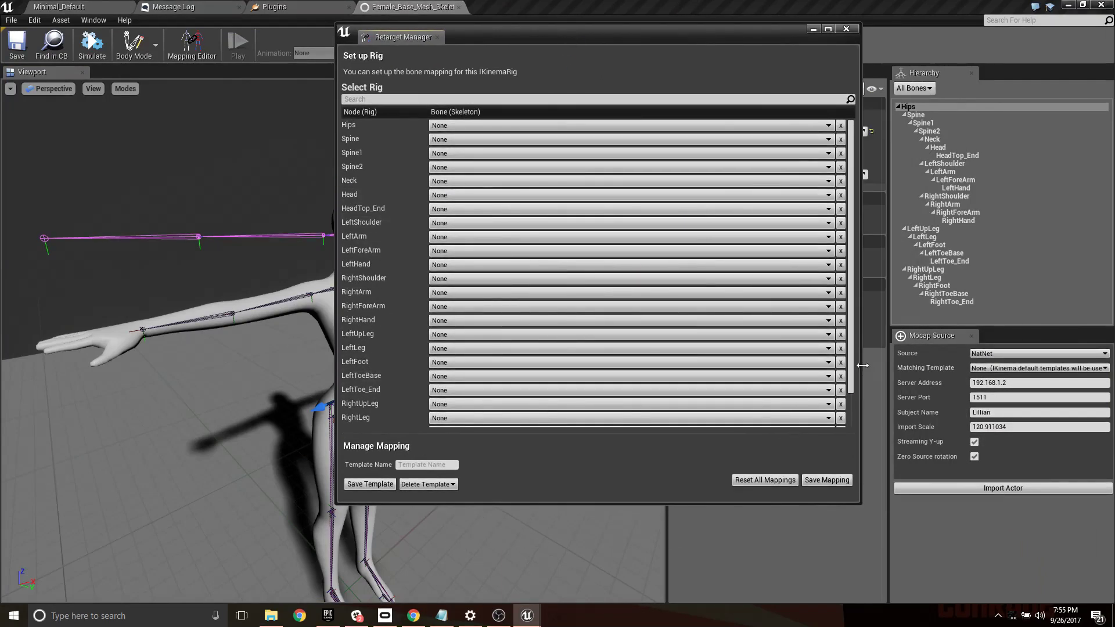
pyautogui.moveTo(862, 365); pyautogui.dragTo(722, 365)
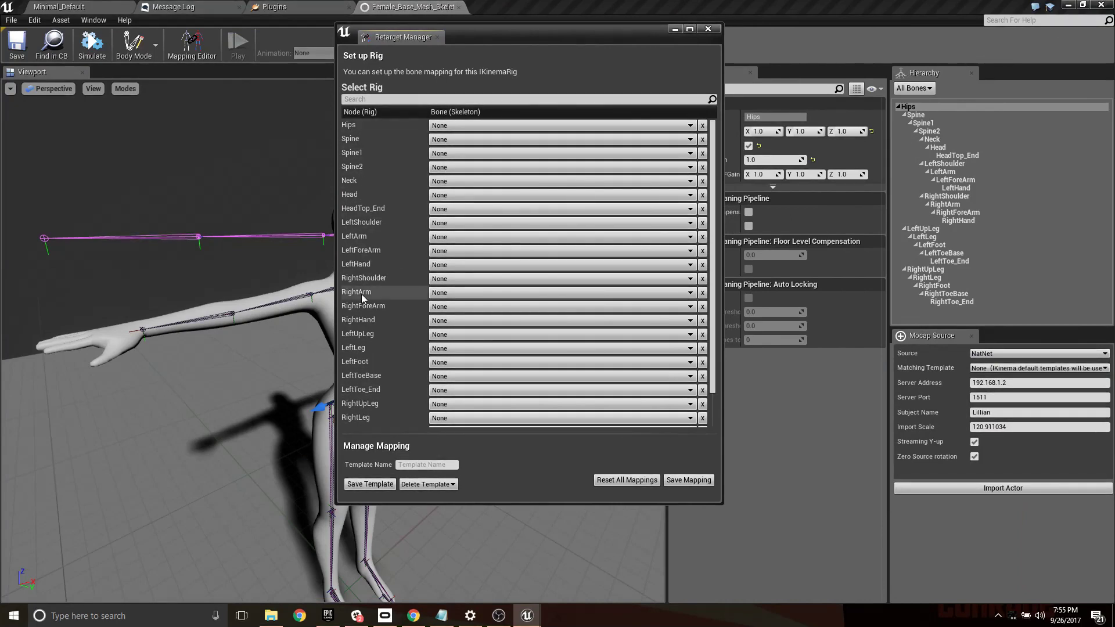
# - Map the Hips node to the source skeleton's Hip bone, Spine to Ab, and Spine2 to Chest, leaving Spine1 unmapped
pyautogui.click(456, 126)
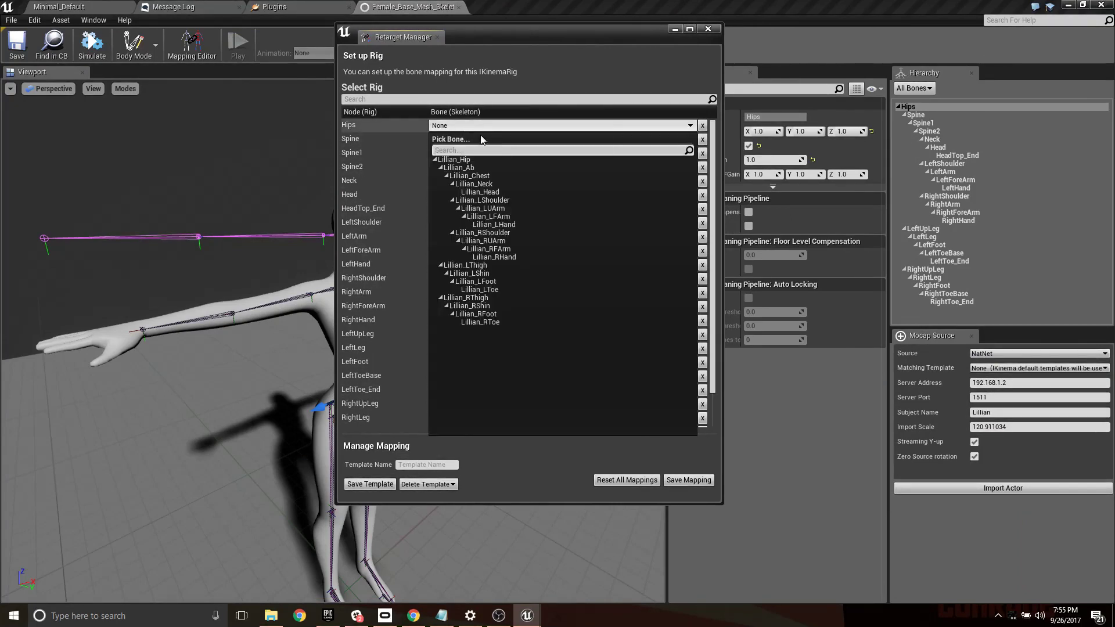
pyautogui.click(459, 159)
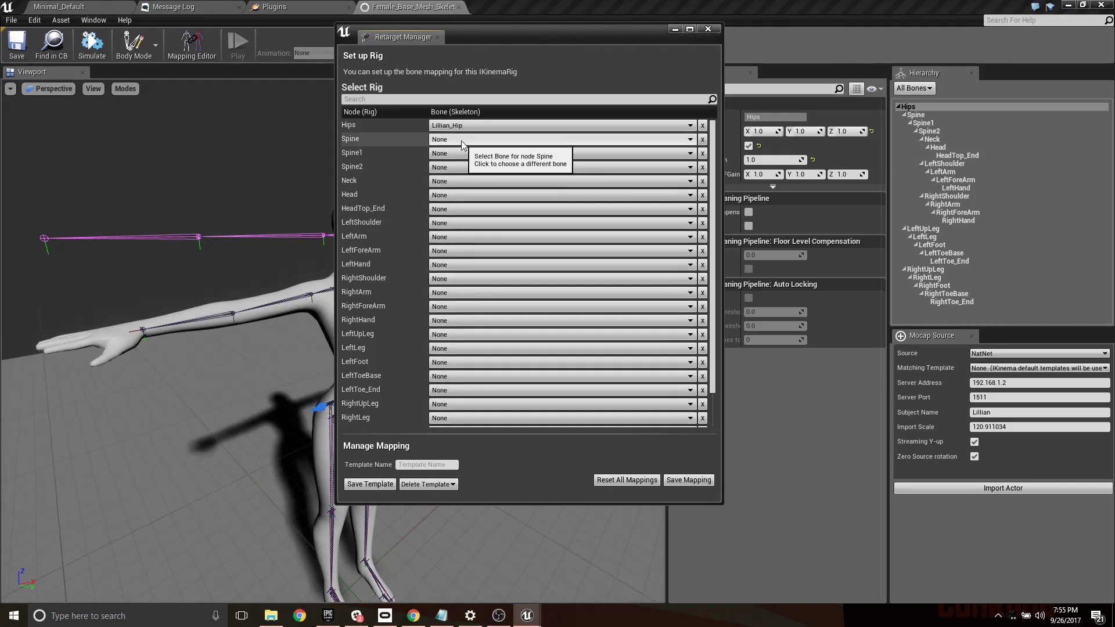
pyautogui.click(467, 140)
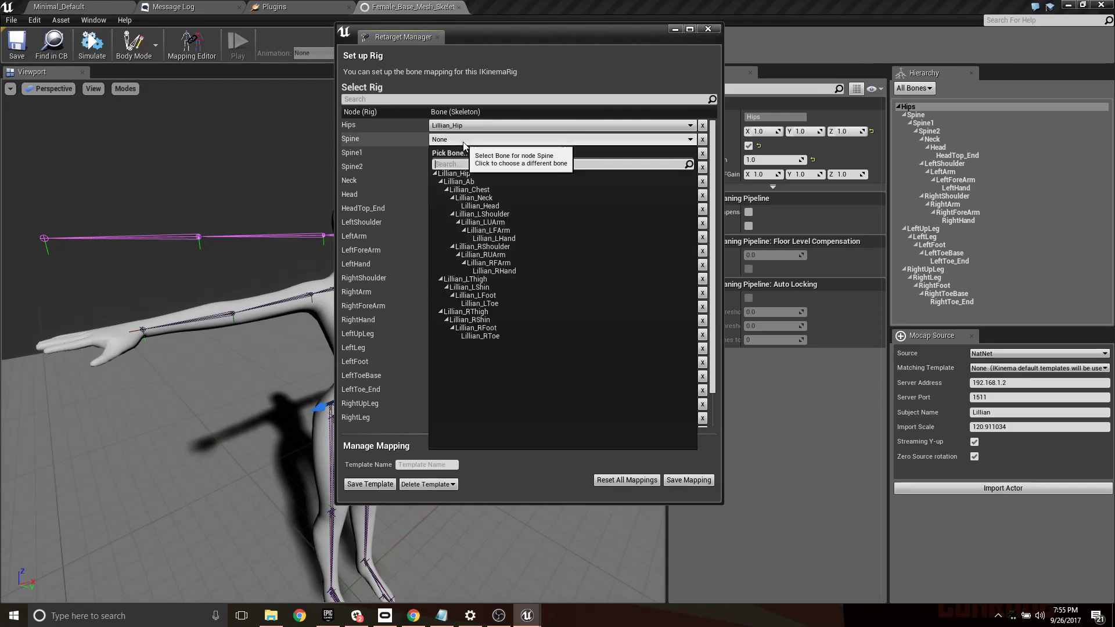
pyautogui.click(470, 182)
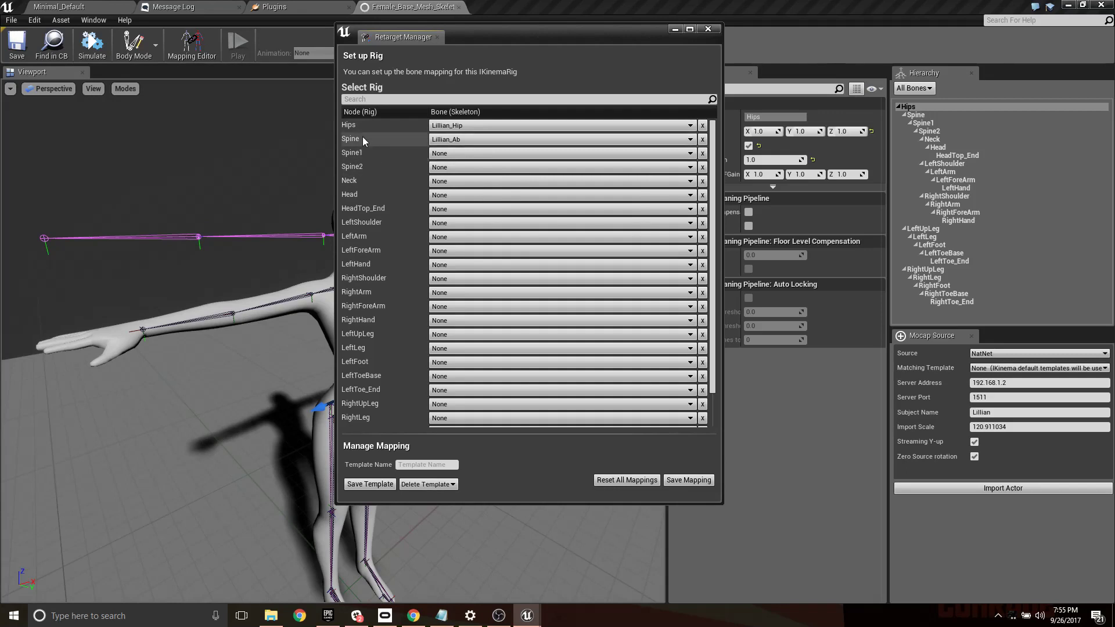
pyautogui.click(458, 167)
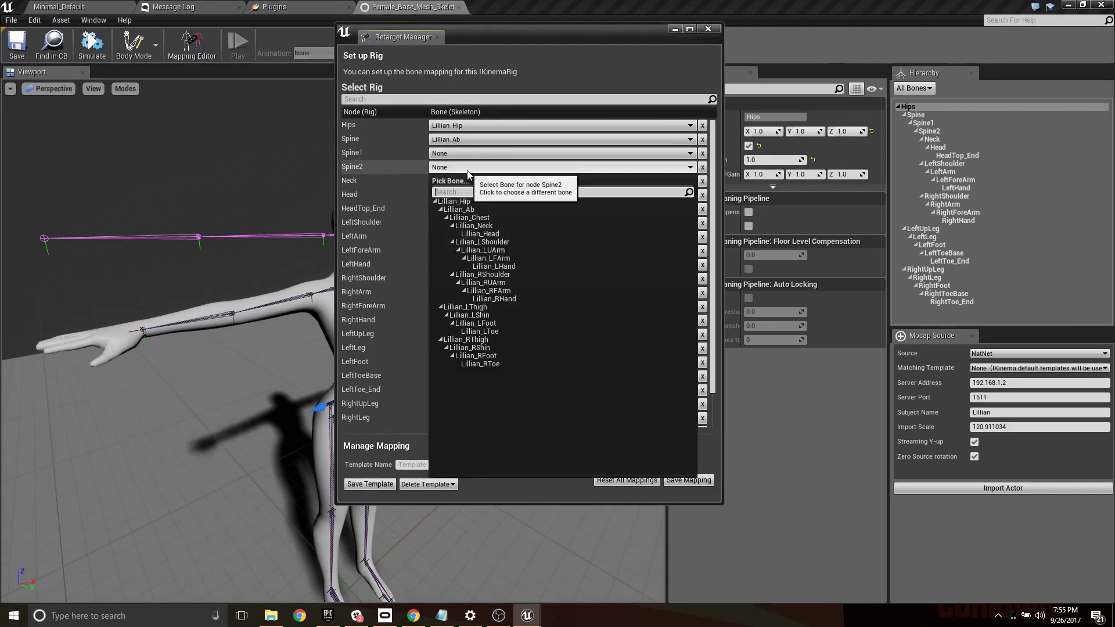
pyautogui.click(483, 218)
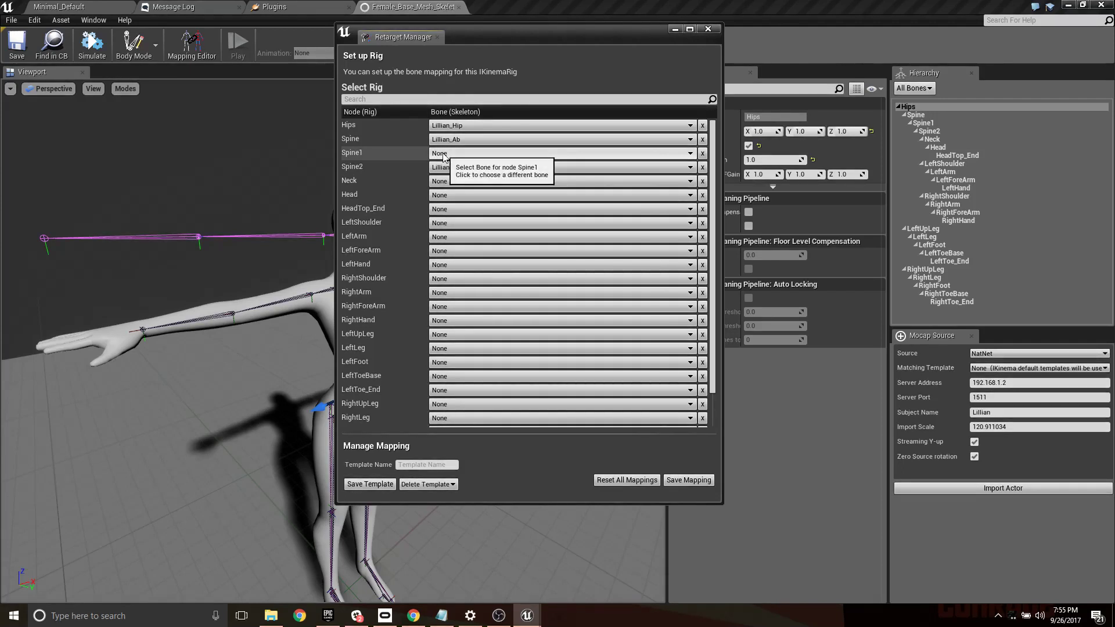
# - Map the Neck and Head nodes to the source skeleton's Neck and Head bones
pyautogui.click(458, 182)
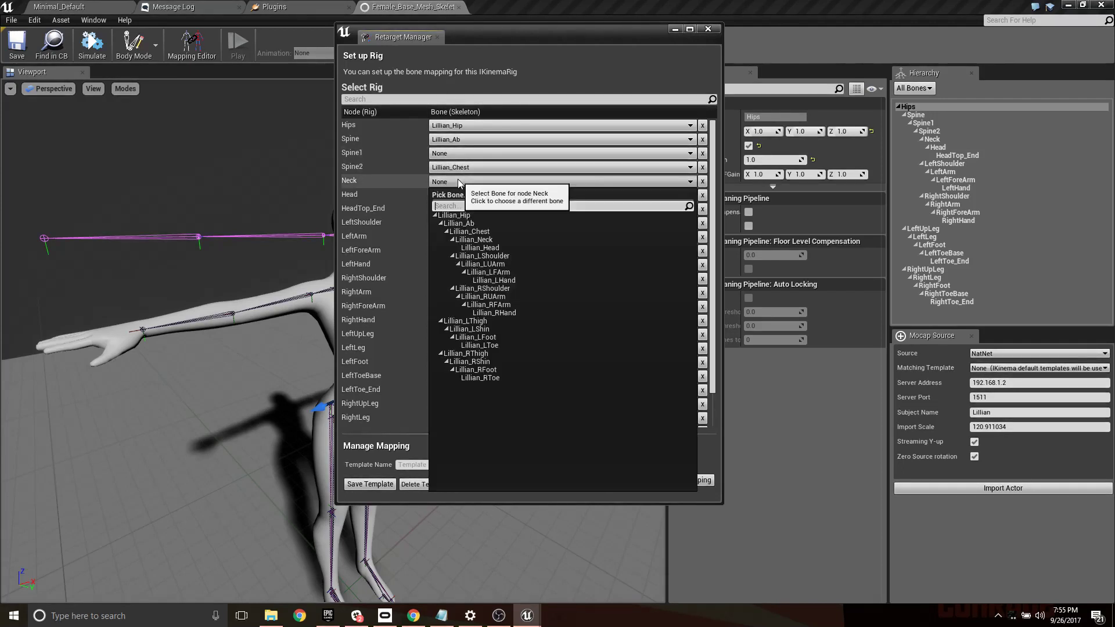
pyautogui.click(474, 239)
pyautogui.click(451, 197)
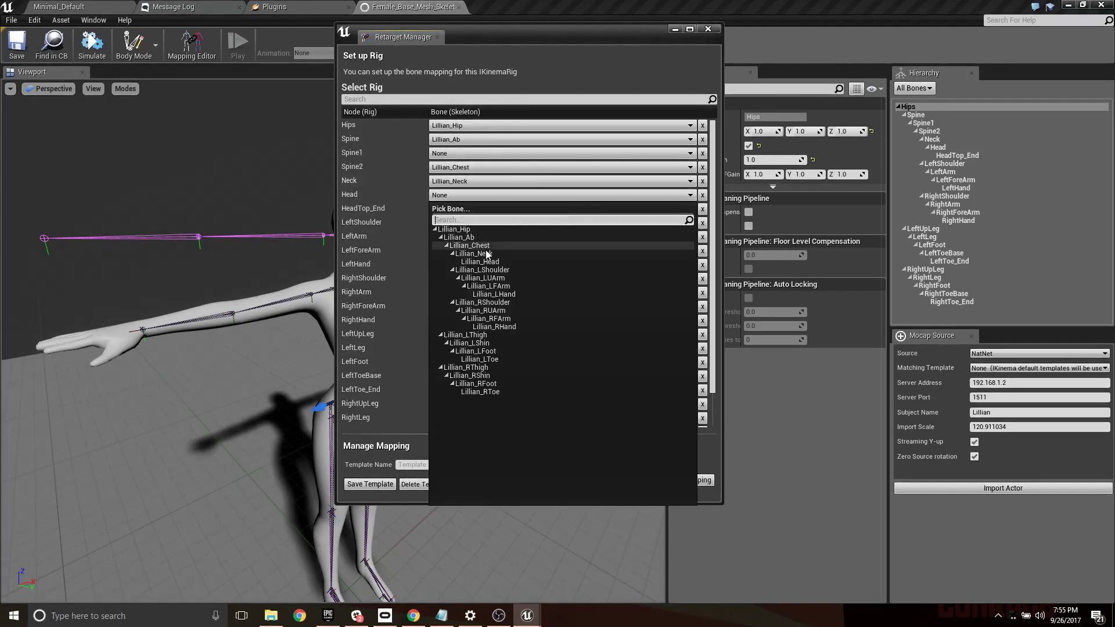
pyautogui.click(497, 266)
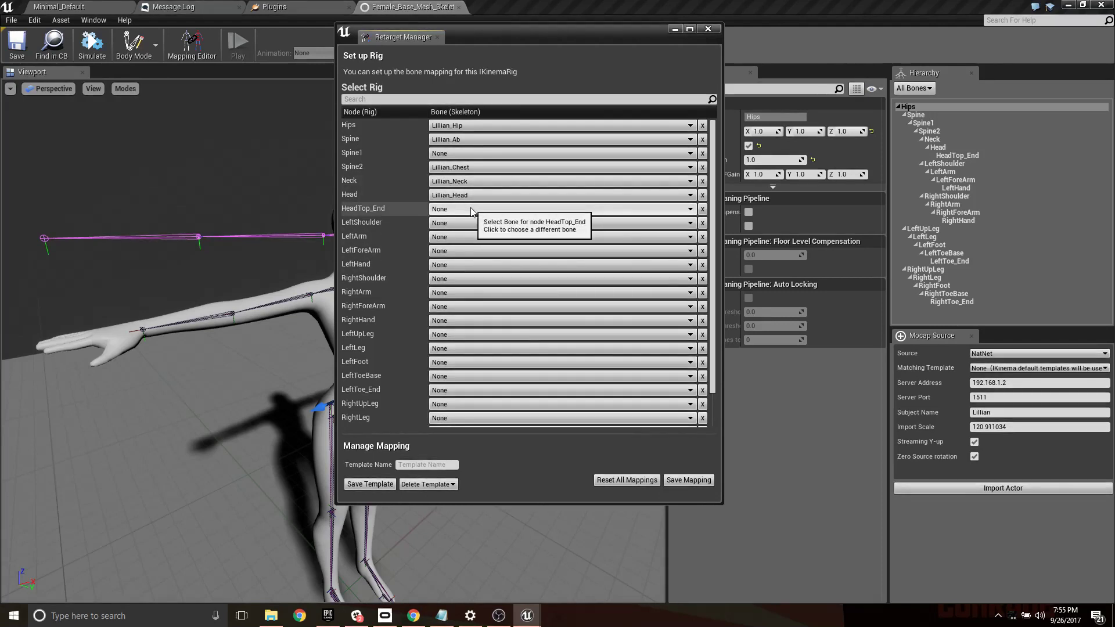
# - Map LeftShoulder, LeftArm, LeftForeArm and LeftHand to the source's LShoulder, LUArm, LFArm and LHand bones, leaving HeadTop_End unmapped
pyautogui.click(461, 222)
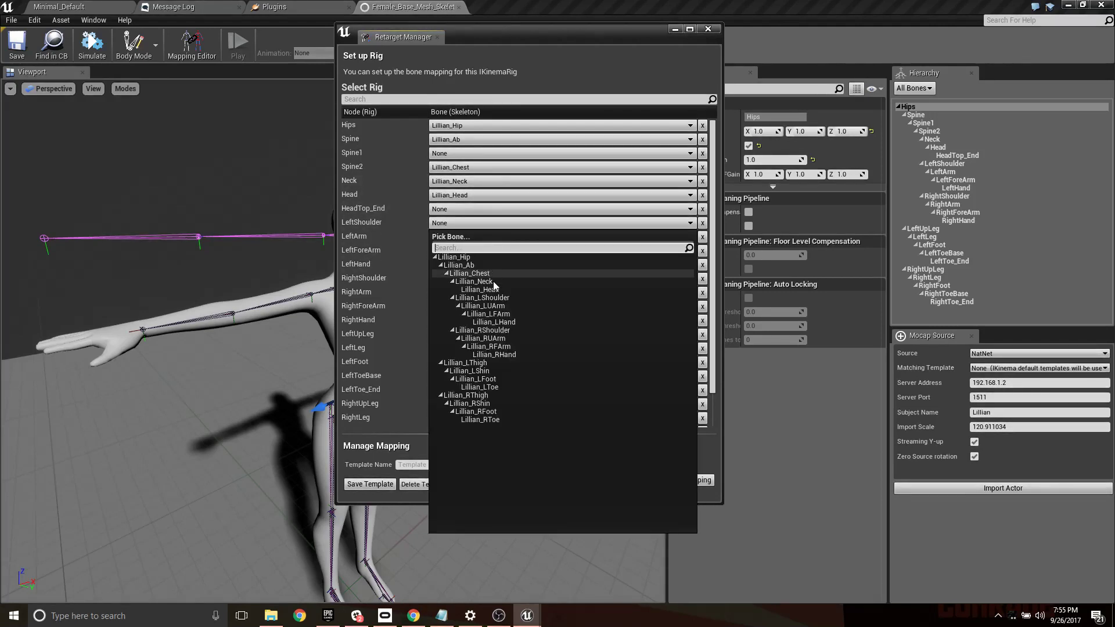
pyautogui.click(496, 298)
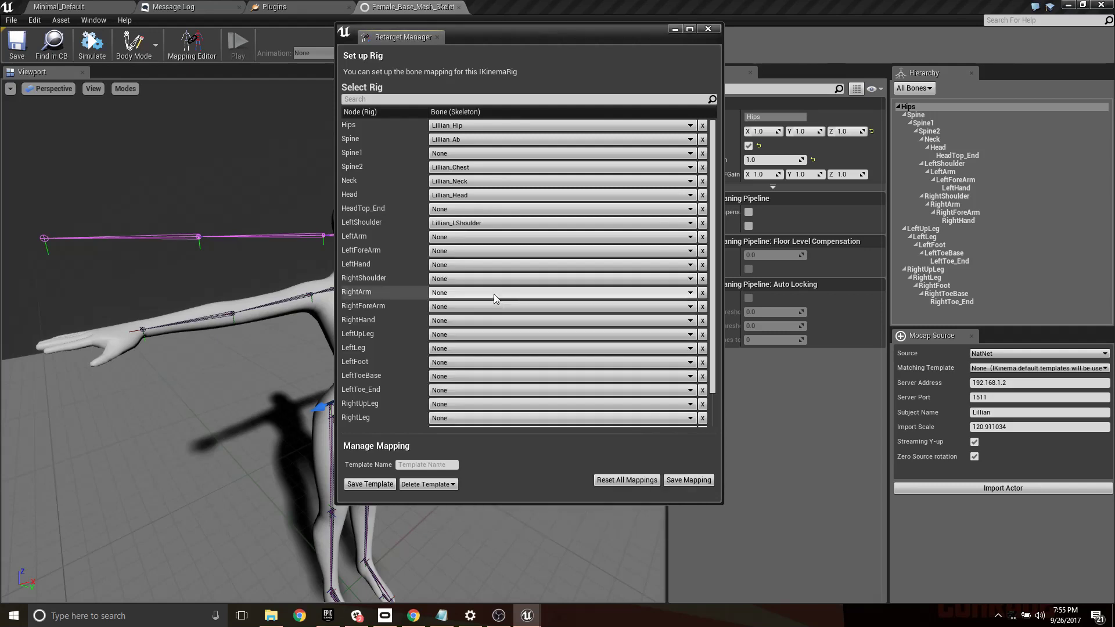
pyautogui.click(521, 237)
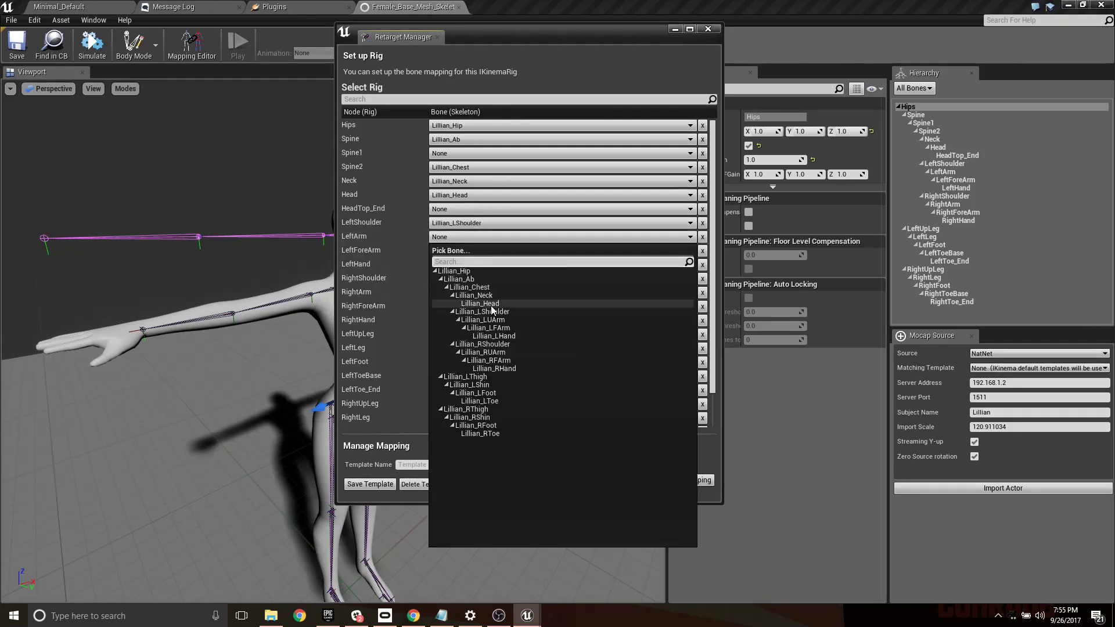
pyautogui.click(482, 320)
pyautogui.click(447, 250)
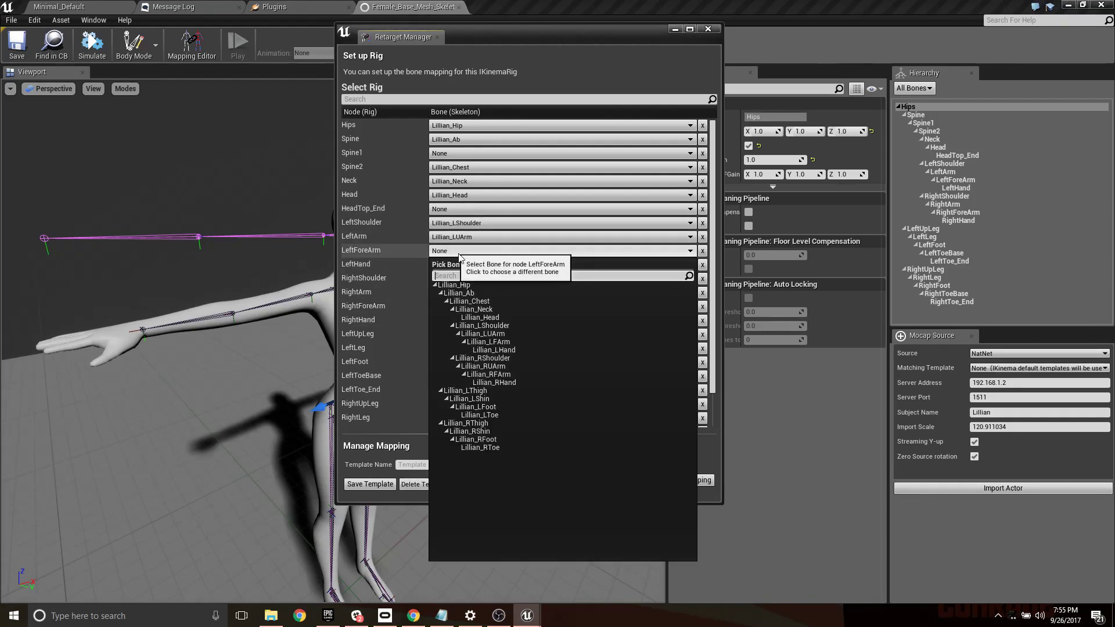
pyautogui.click(496, 342)
pyautogui.click(464, 264)
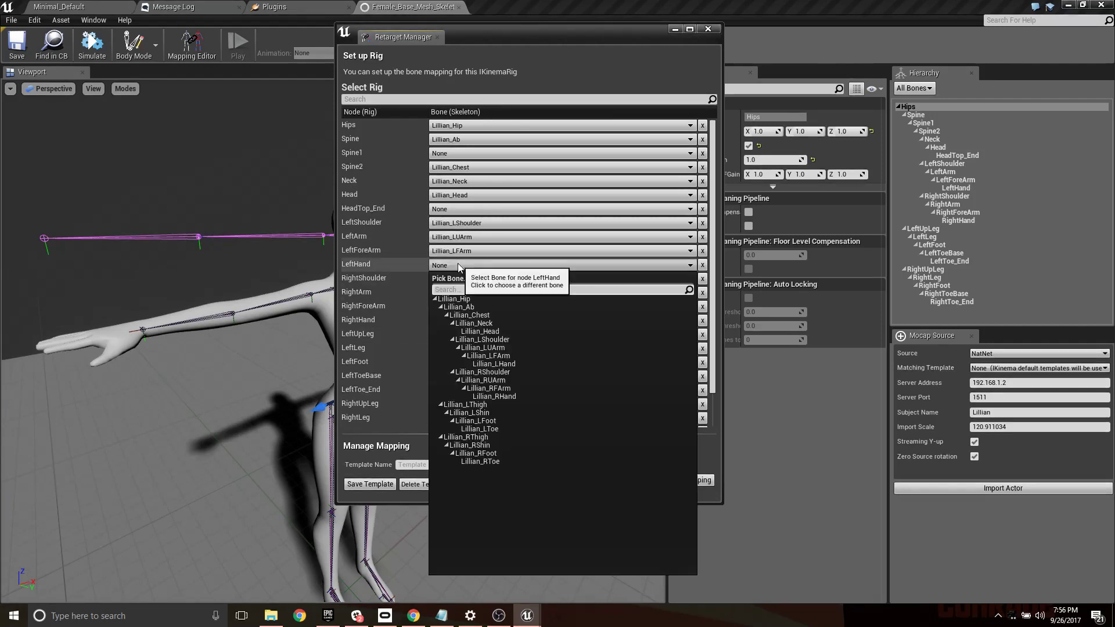
pyautogui.click(493, 358)
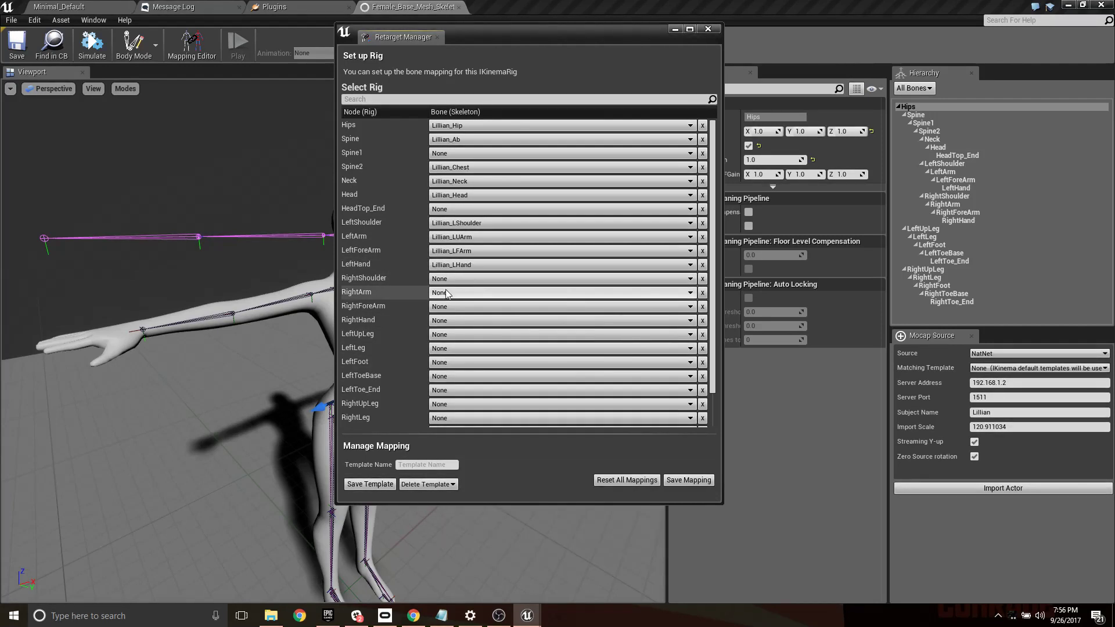
# - Map RightShoulder and RightArm to the source's RShoulder bone, RightForeArm to RFArm, and RightHand to RHand
pyautogui.click(447, 292)
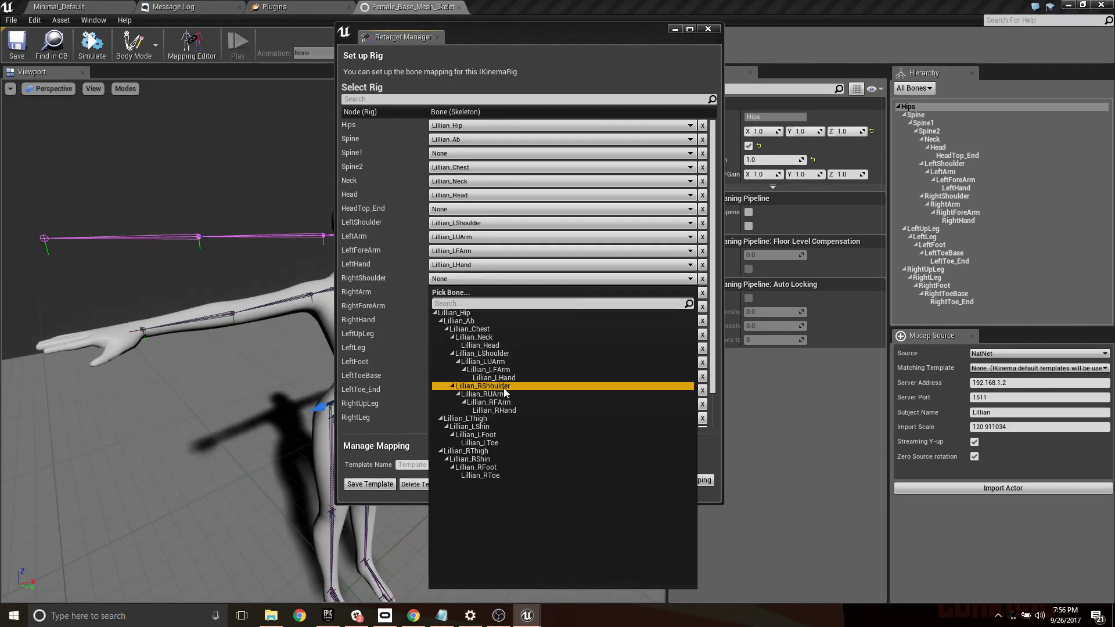
pyautogui.click(485, 386)
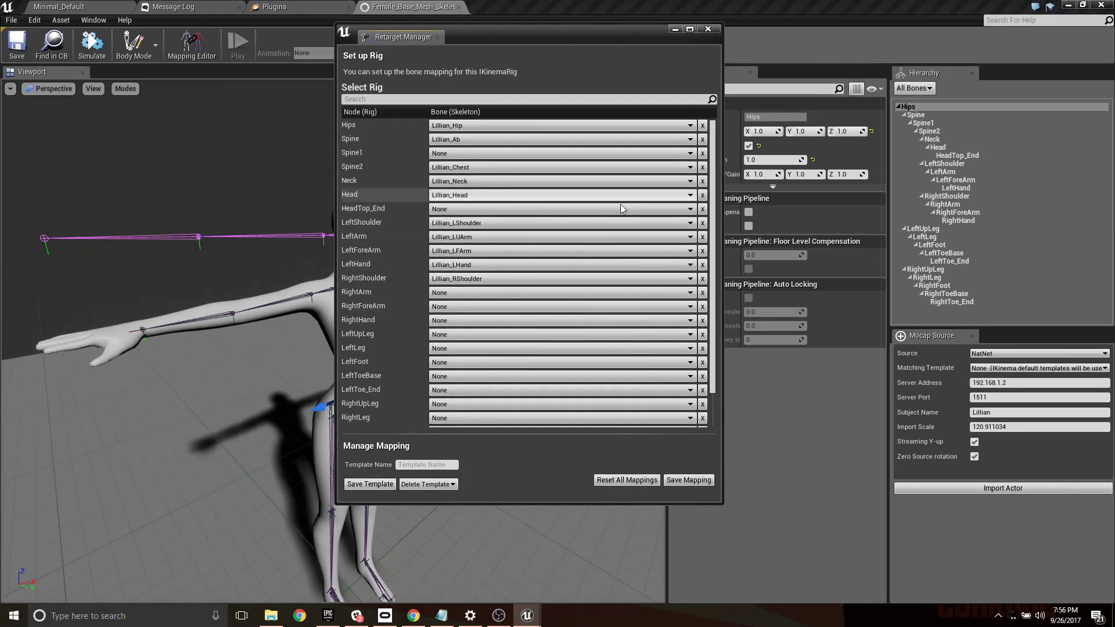
pyautogui.click(471, 293)
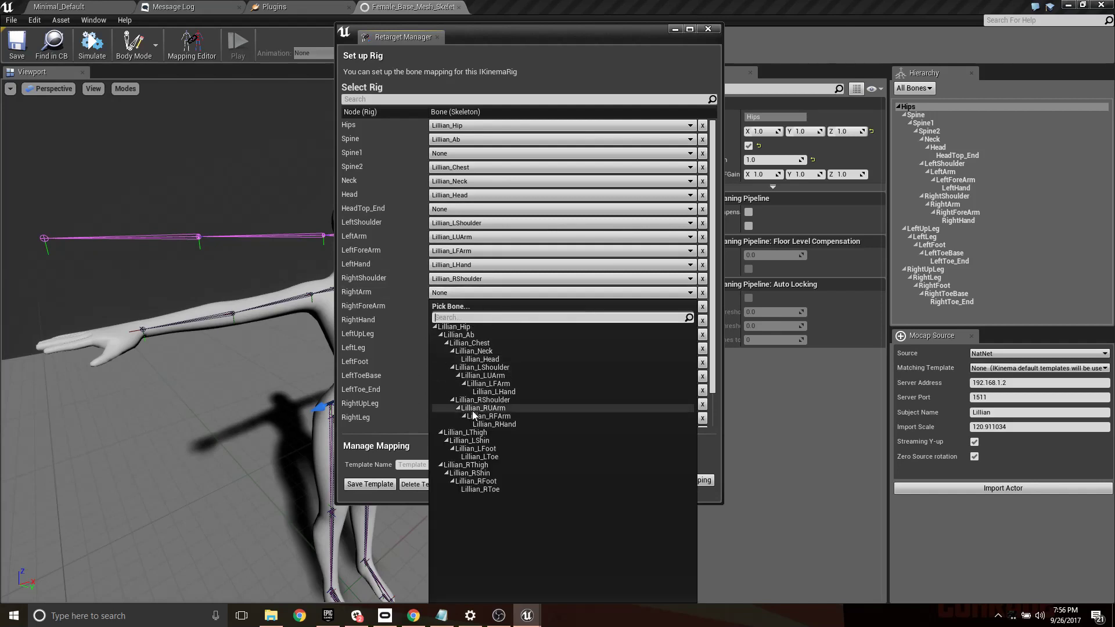
pyautogui.click(490, 400)
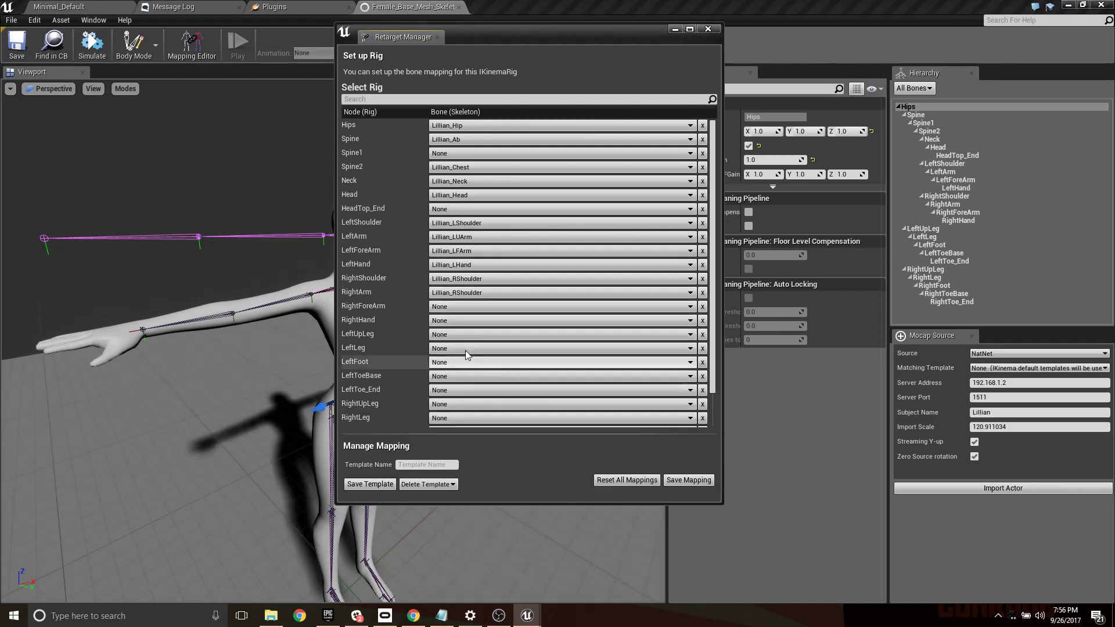
pyautogui.click(462, 308)
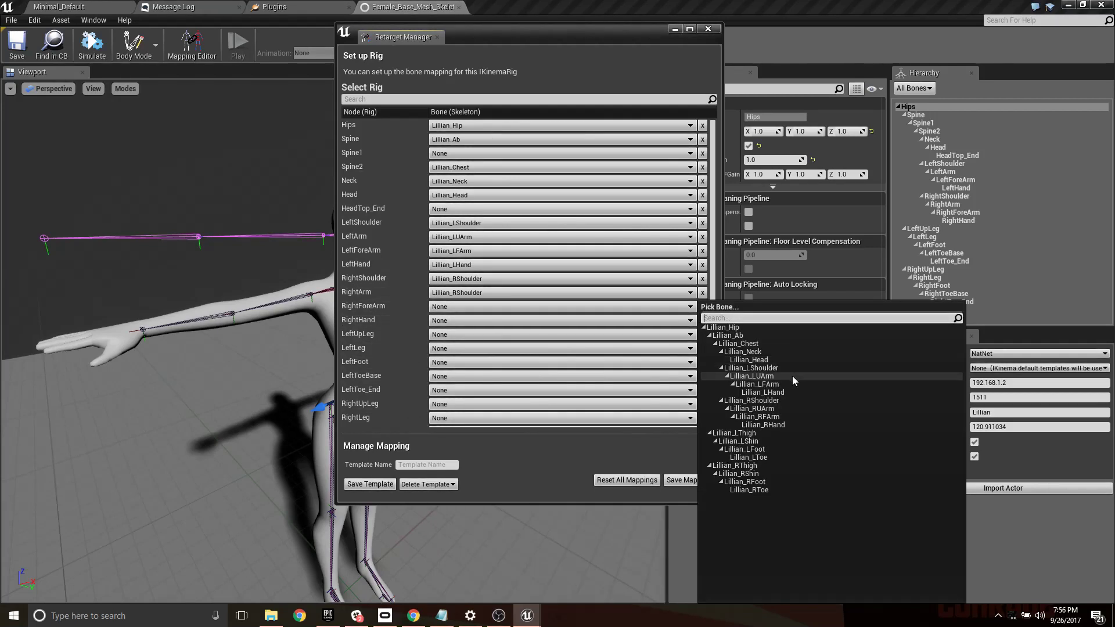
pyautogui.click(773, 417)
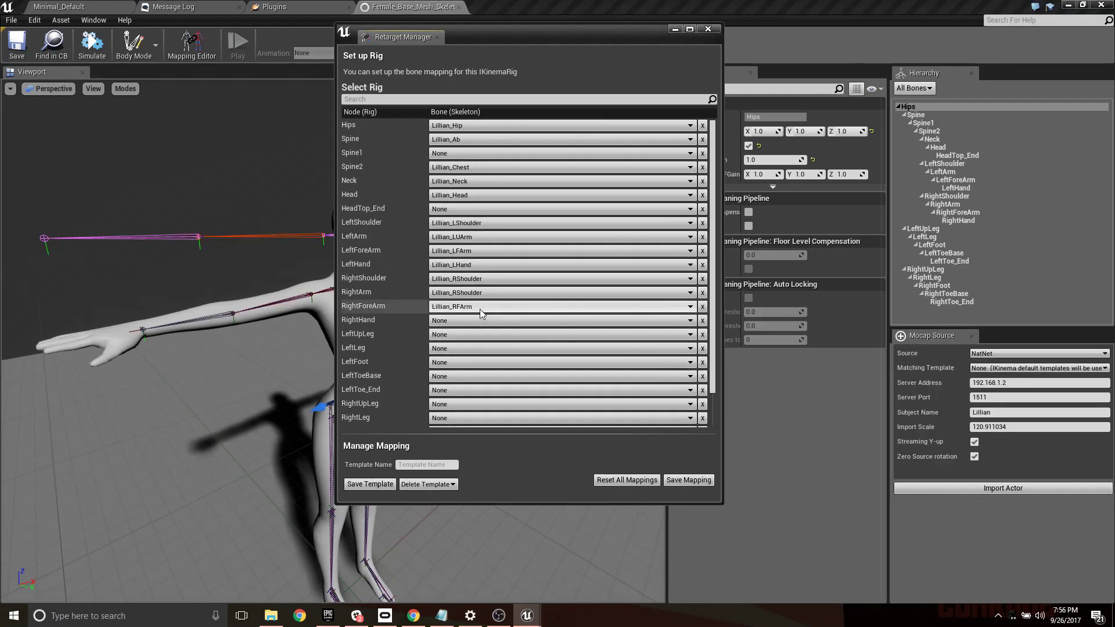
pyautogui.click(468, 318)
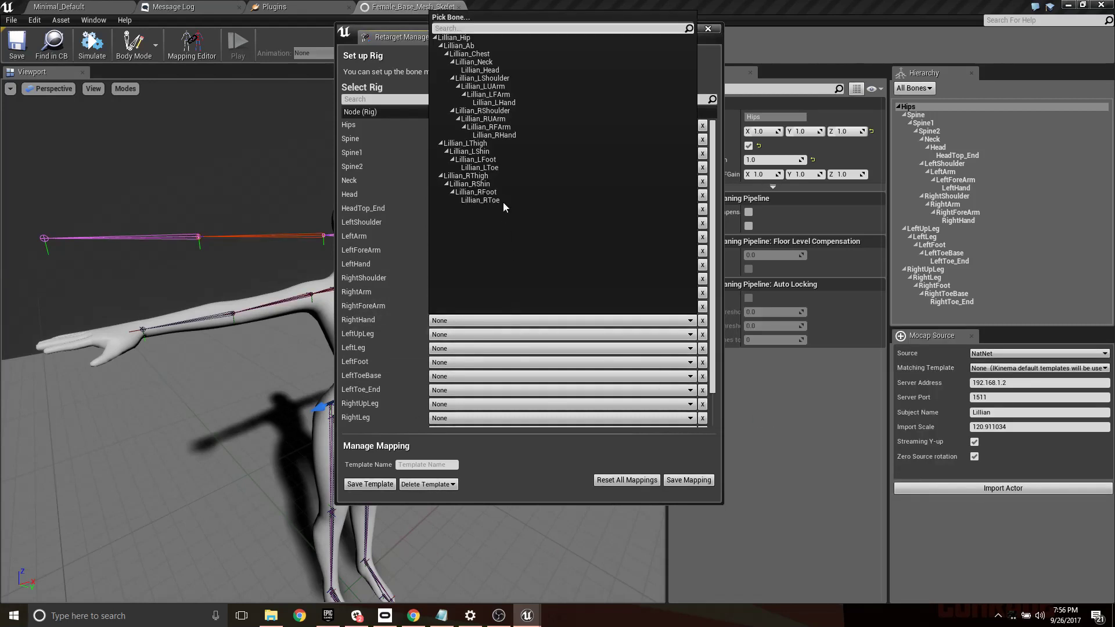
pyautogui.click(502, 137)
# - Map LeftUpLeg, LeftLeg, LeftFoot and LeftToeBase to the source's LThigh, LShin, LFoot and LToe bones
pyautogui.click(464, 335)
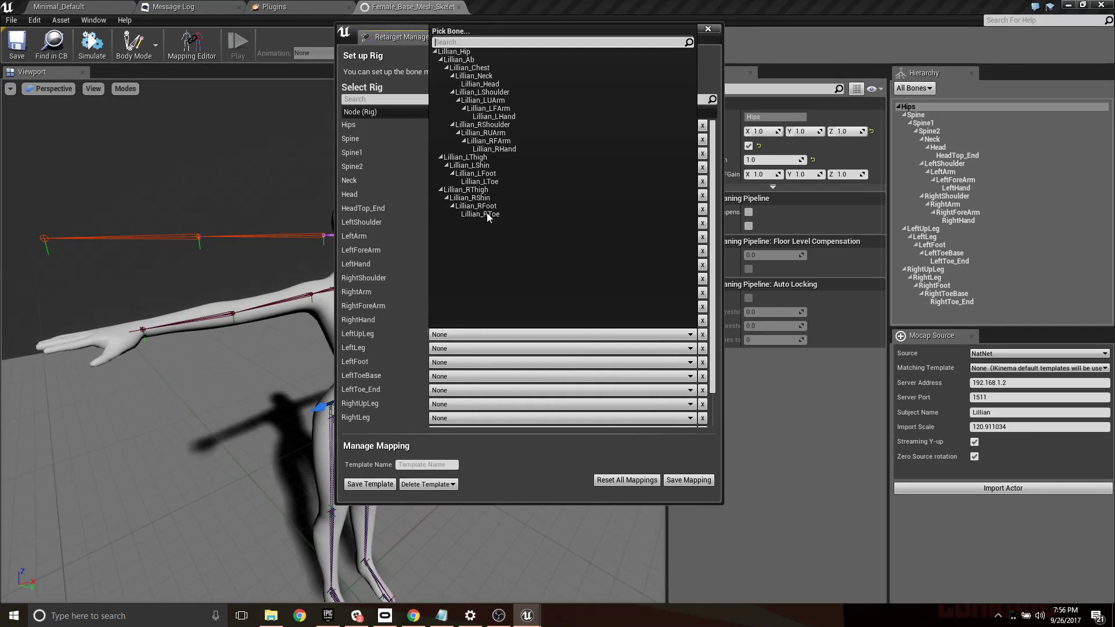
pyautogui.click(488, 163)
pyautogui.click(451, 347)
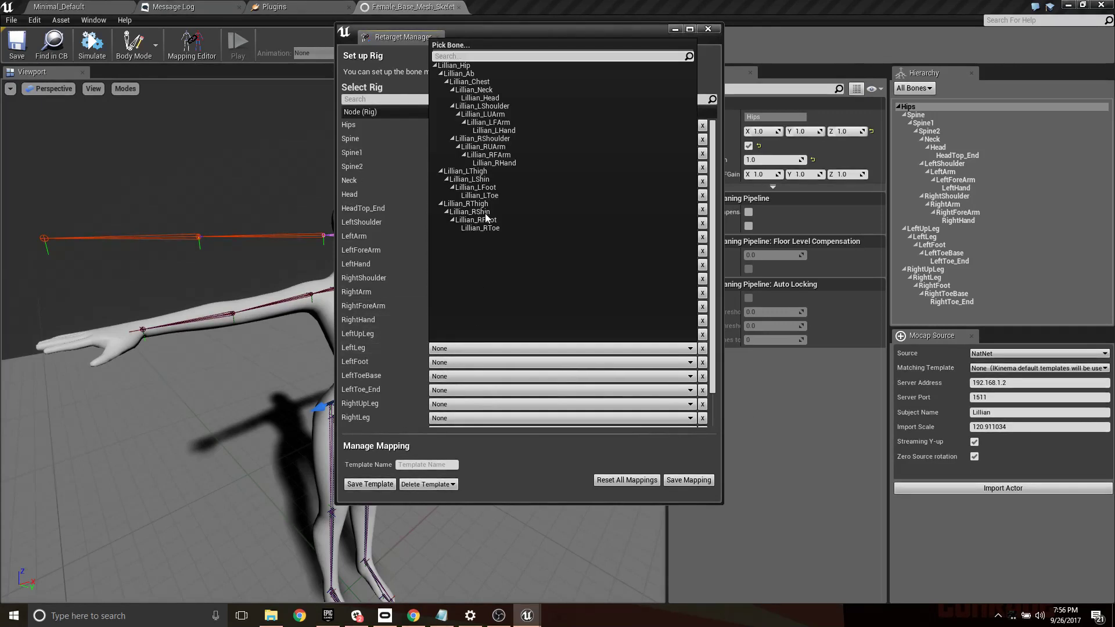
pyautogui.click(487, 180)
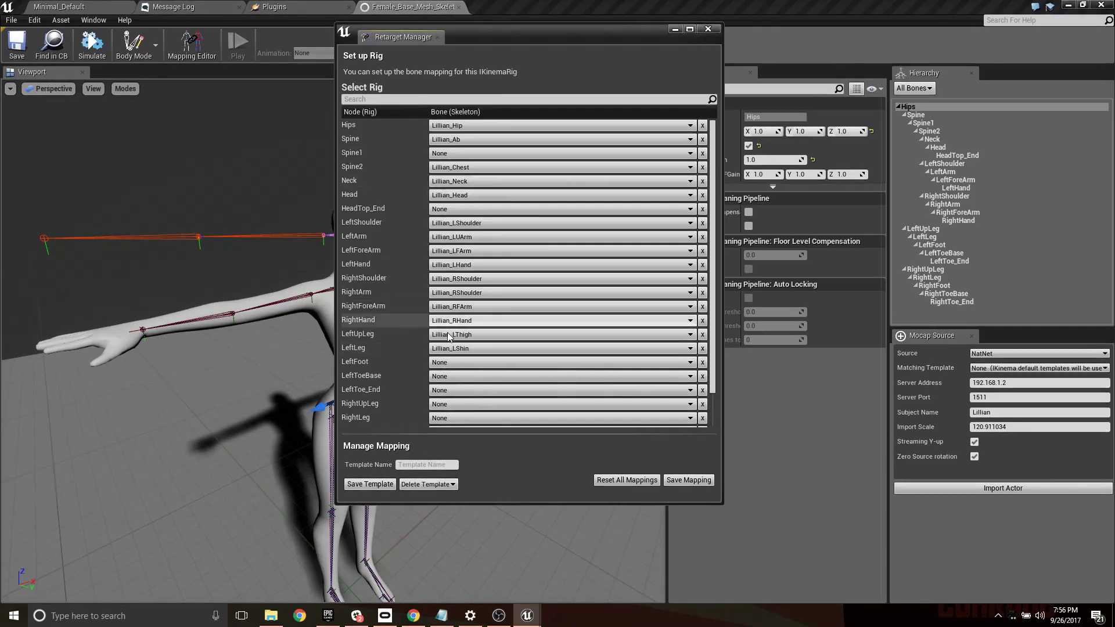
pyautogui.click(459, 362)
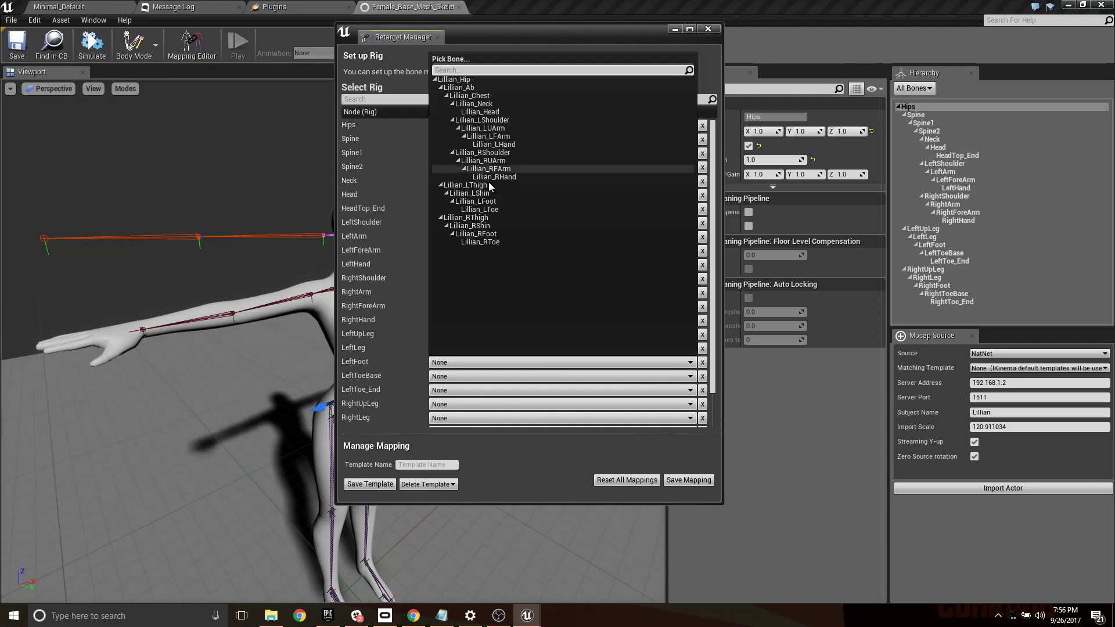
pyautogui.click(476, 201)
pyautogui.click(448, 377)
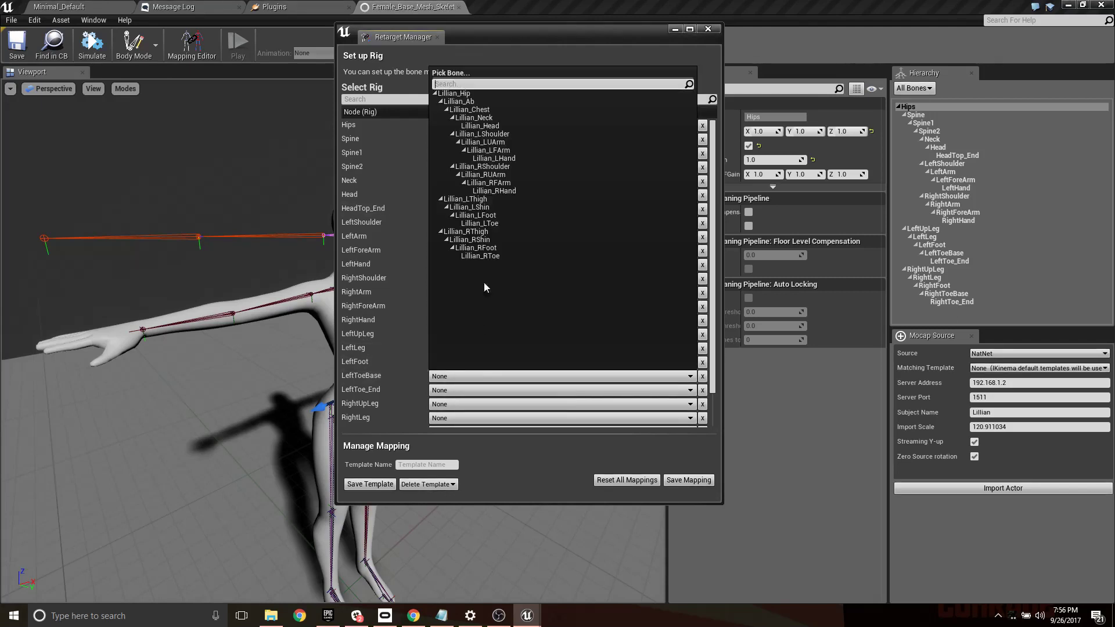
pyautogui.click(493, 222)
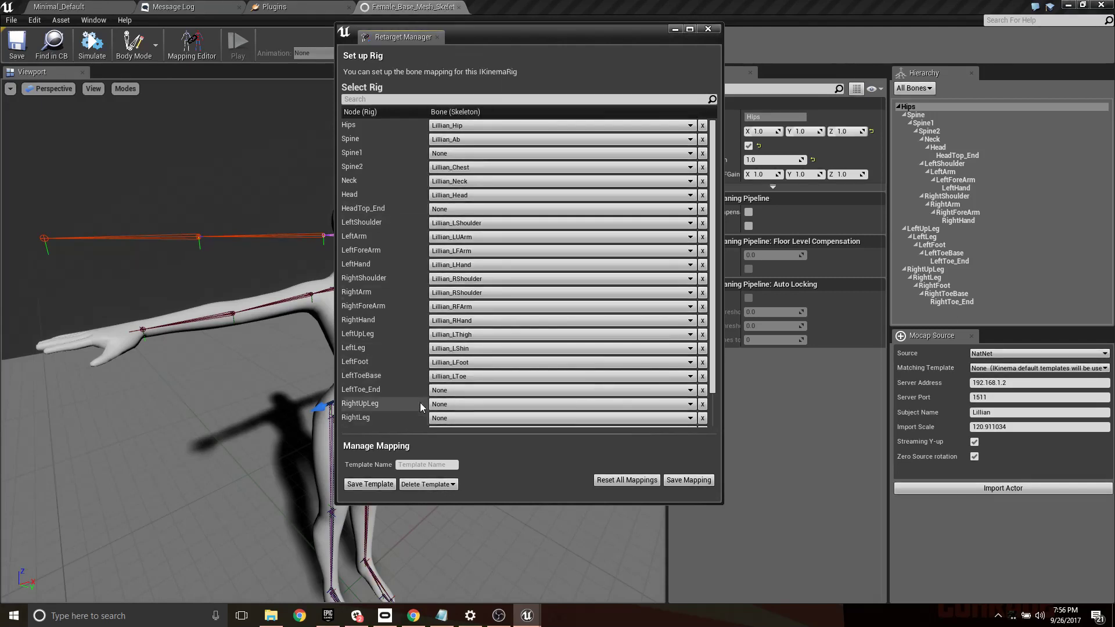
# - Map RightUpLeg, RightLeg, RightFoot and RightToeBase to the source's RThigh, RShin, RFoot and RToe bones, leaving both Toe_End nodes unmapped
pyautogui.scroll(-2, 436, 391)
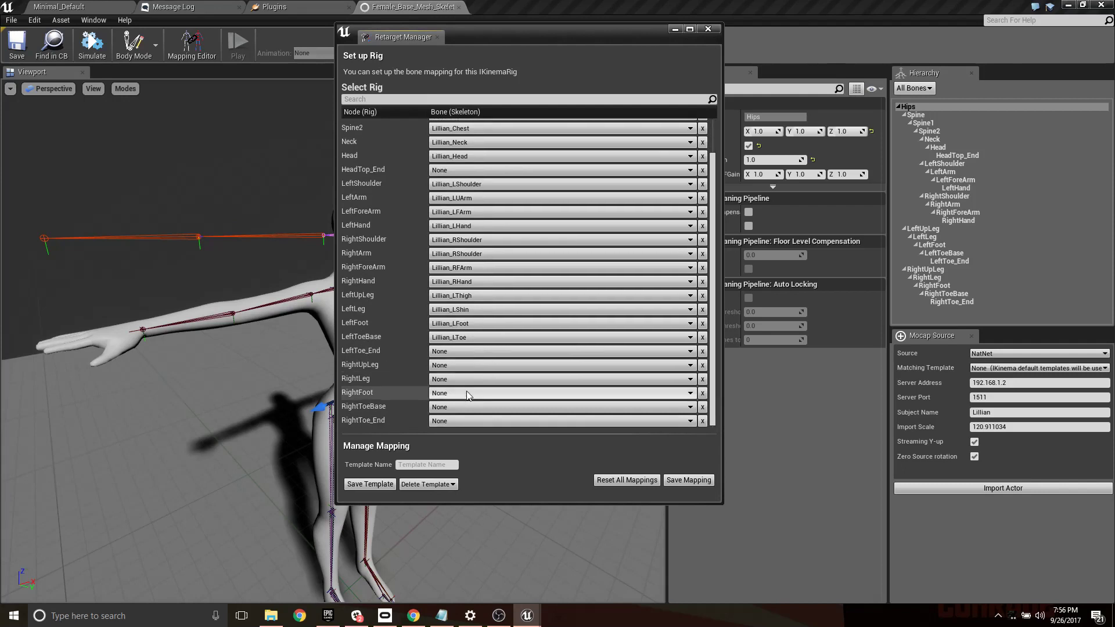
pyautogui.click(450, 366)
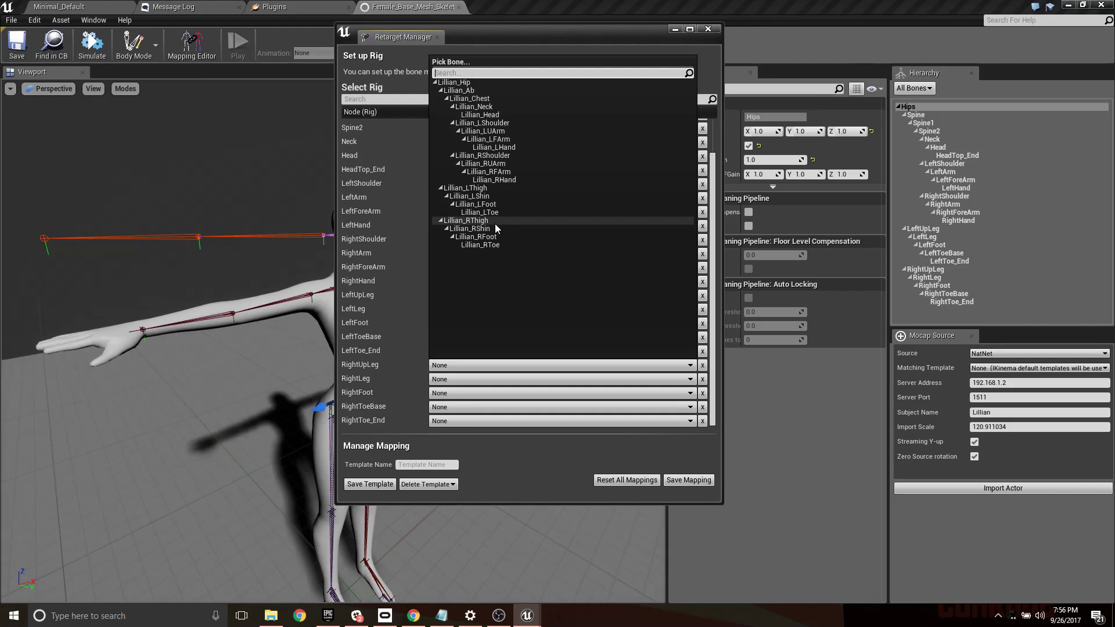
pyautogui.click(494, 222)
pyautogui.click(478, 379)
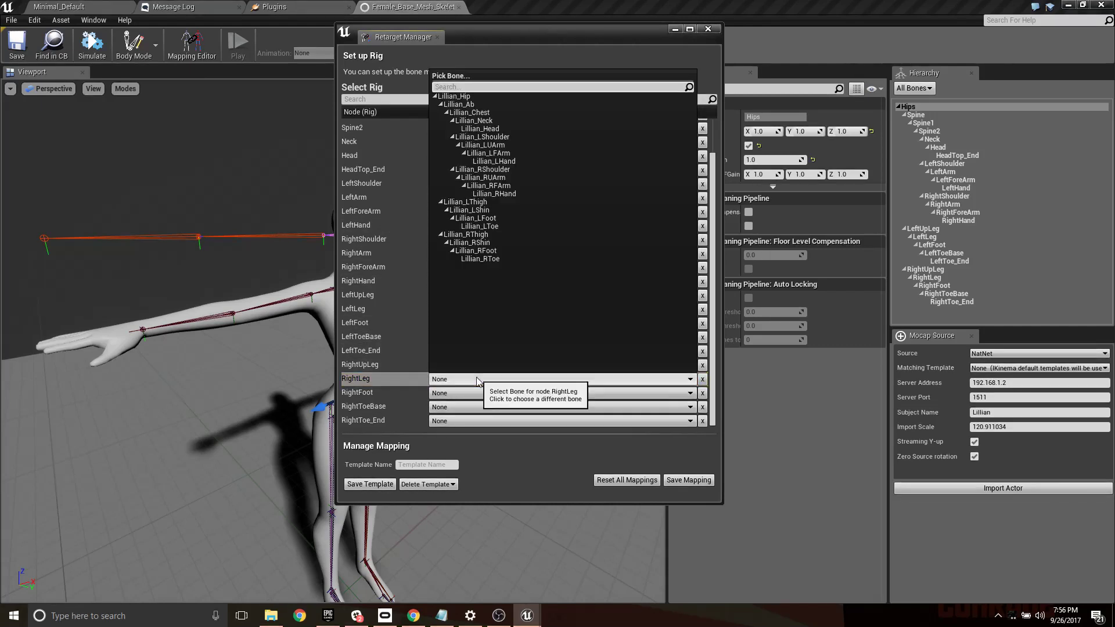
pyautogui.click(472, 243)
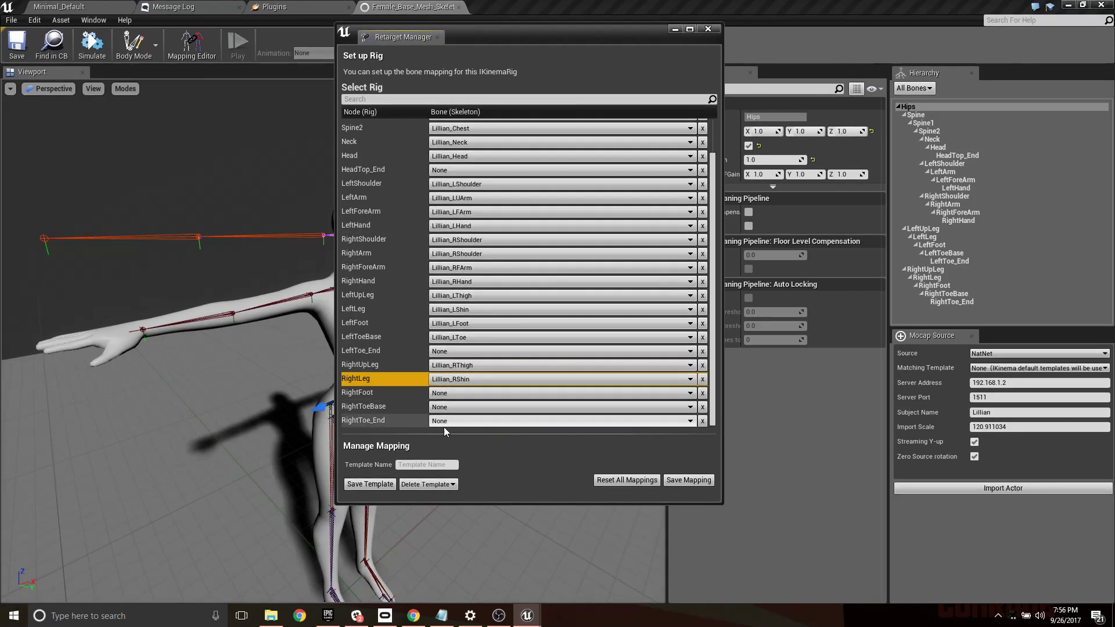
pyautogui.click(448, 395)
pyautogui.click(486, 267)
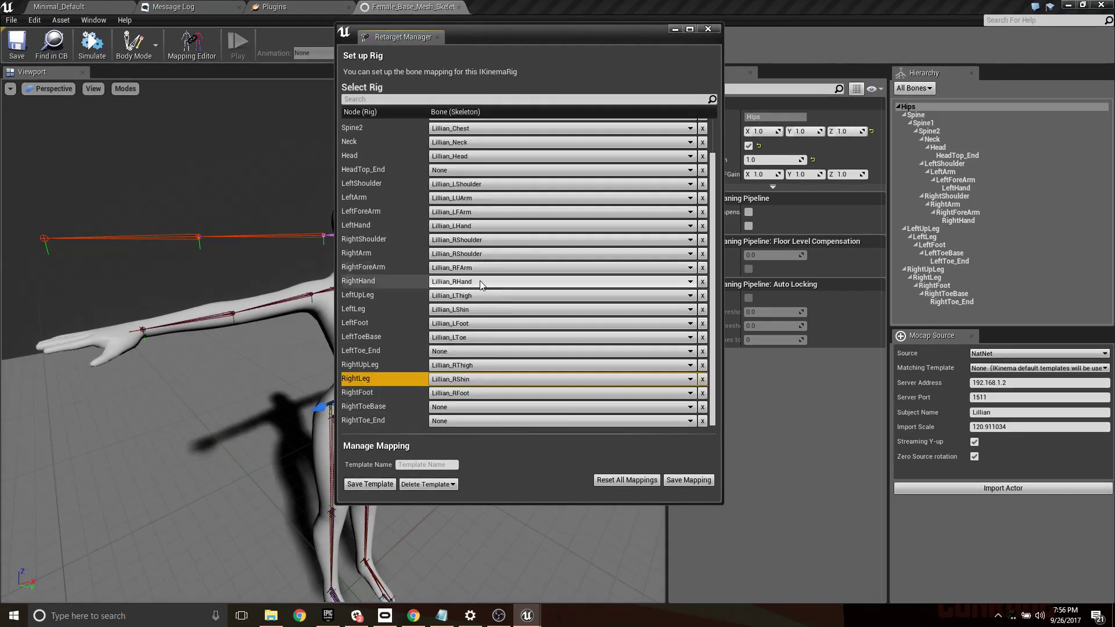
pyautogui.click(453, 407)
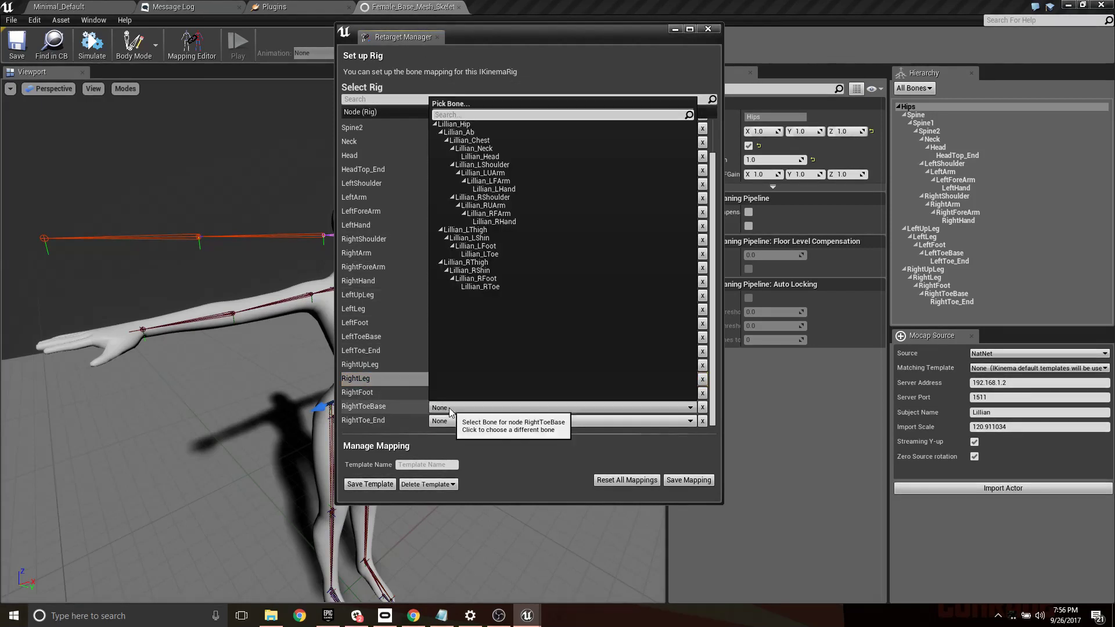
pyautogui.click(480, 287)
# - Save the bone mapping, store it as a template named Mixamo, and close the Retarget Manager
pyautogui.click(685, 480)
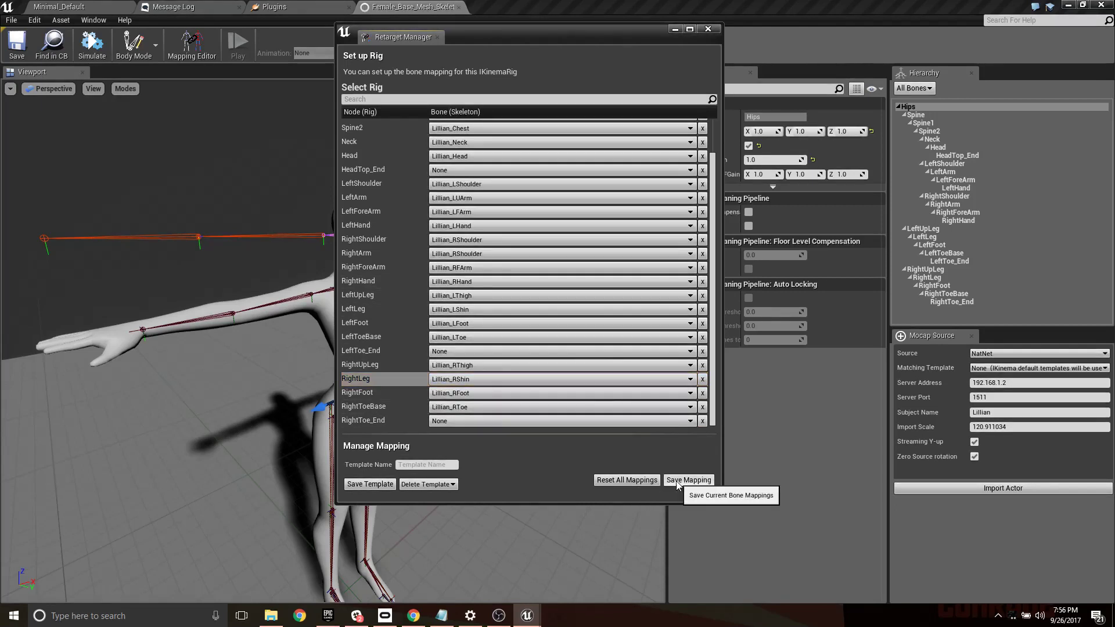
pyautogui.click(436, 465)
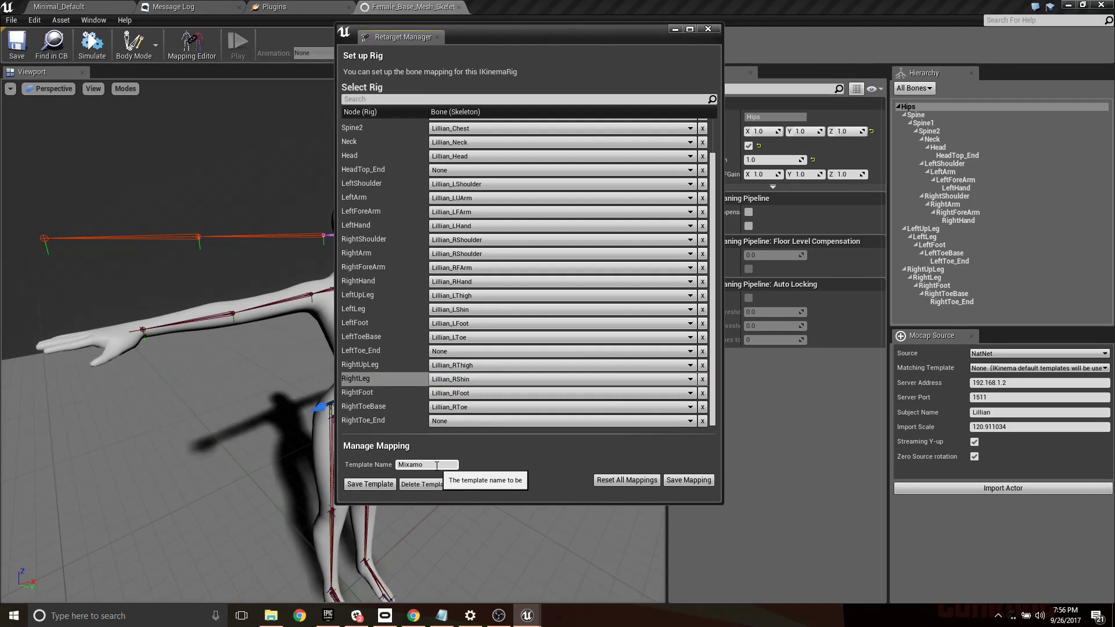
pyautogui.click(381, 486)
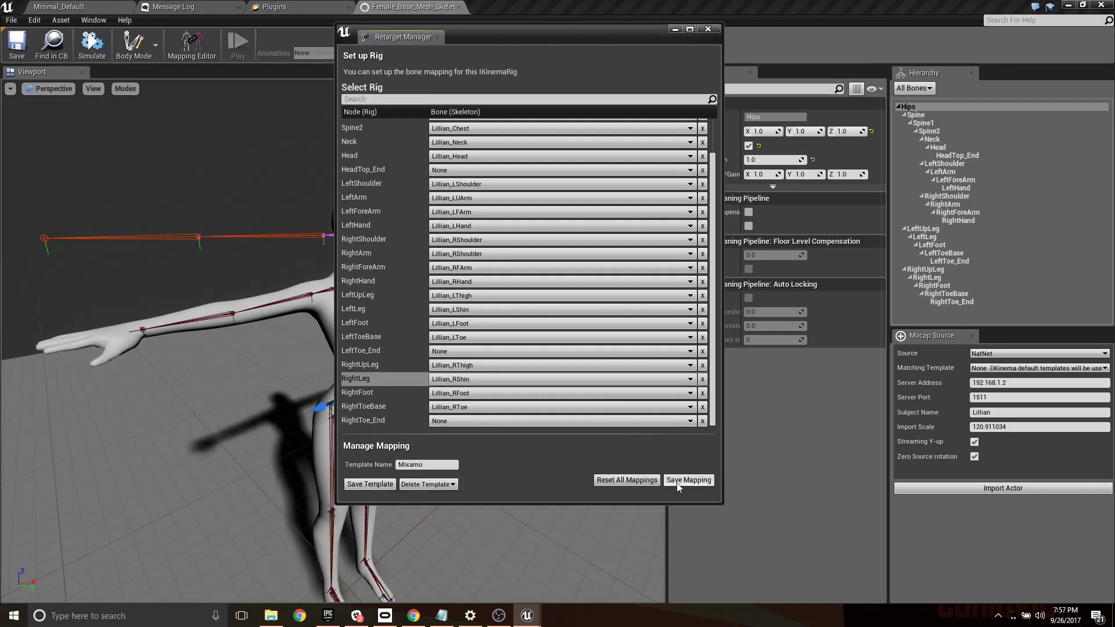
pyautogui.click(707, 30)
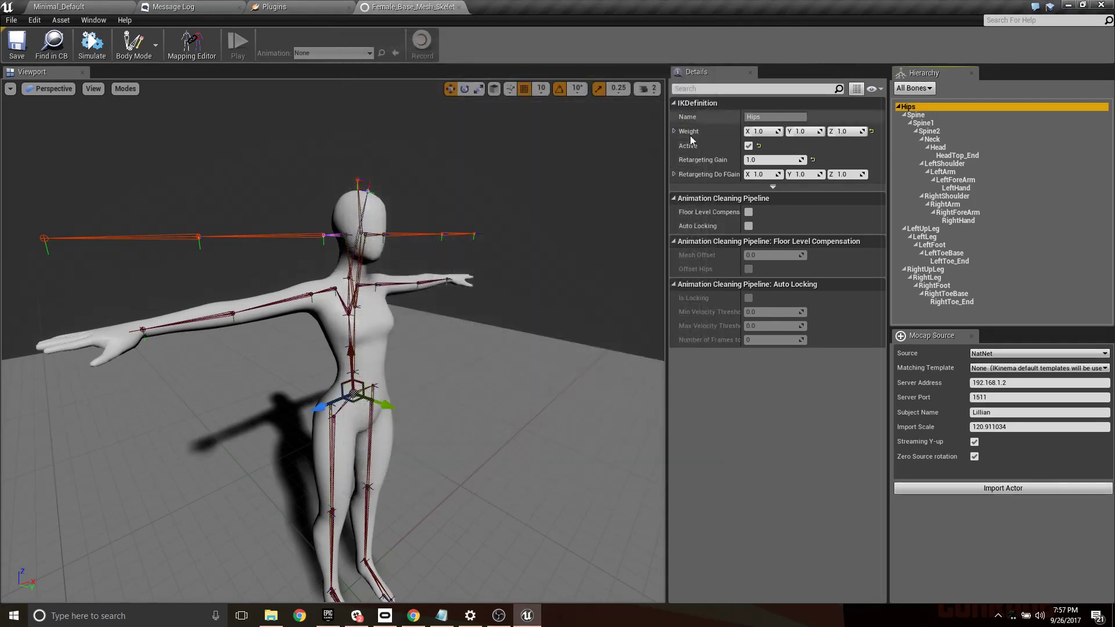
# - Add a Hip Task constraint preset to the Hips bone and a Chest Task preset to Spine2
pyautogui.rightClick(932, 107)
pyautogui.moveTo(975, 123)
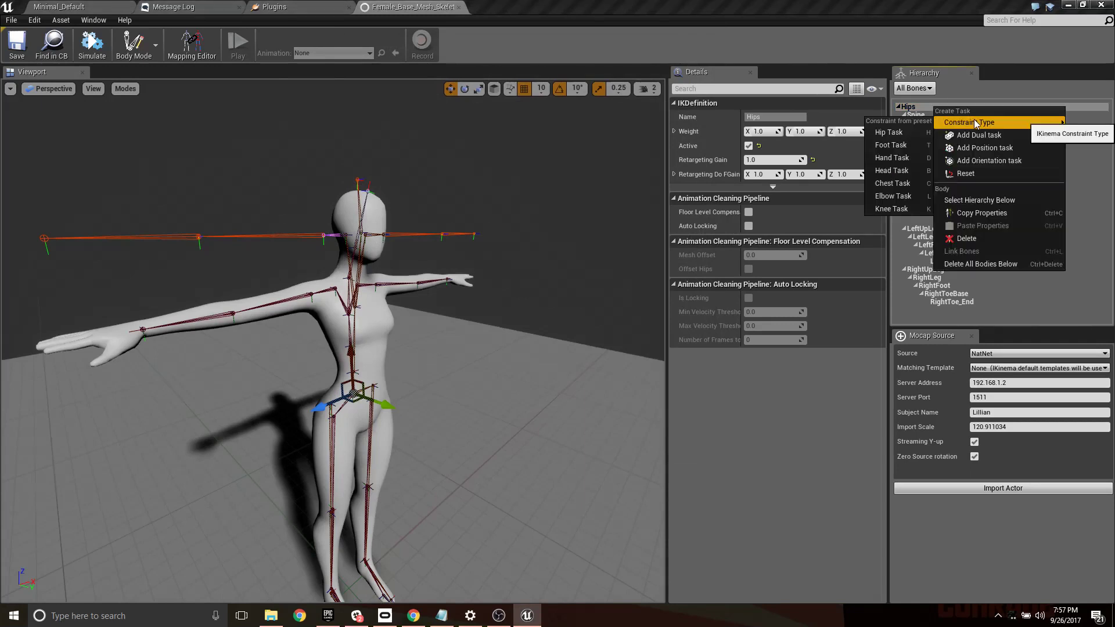
pyautogui.click(914, 130)
pyautogui.click(945, 147)
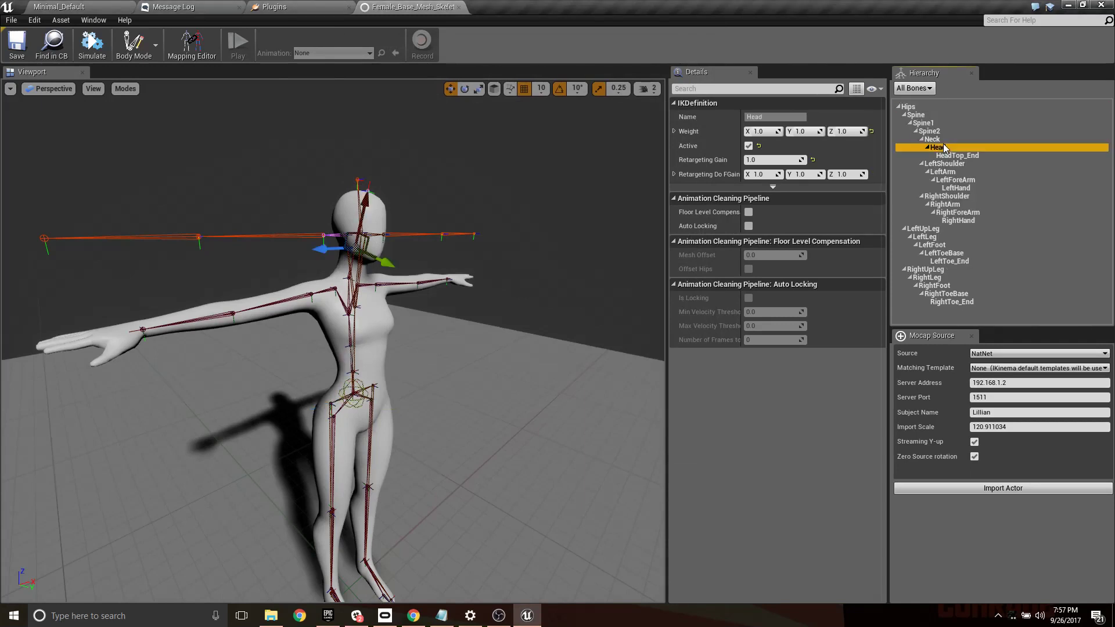
pyautogui.click(935, 131)
pyautogui.rightClick(936, 131)
pyautogui.moveTo(935, 149)
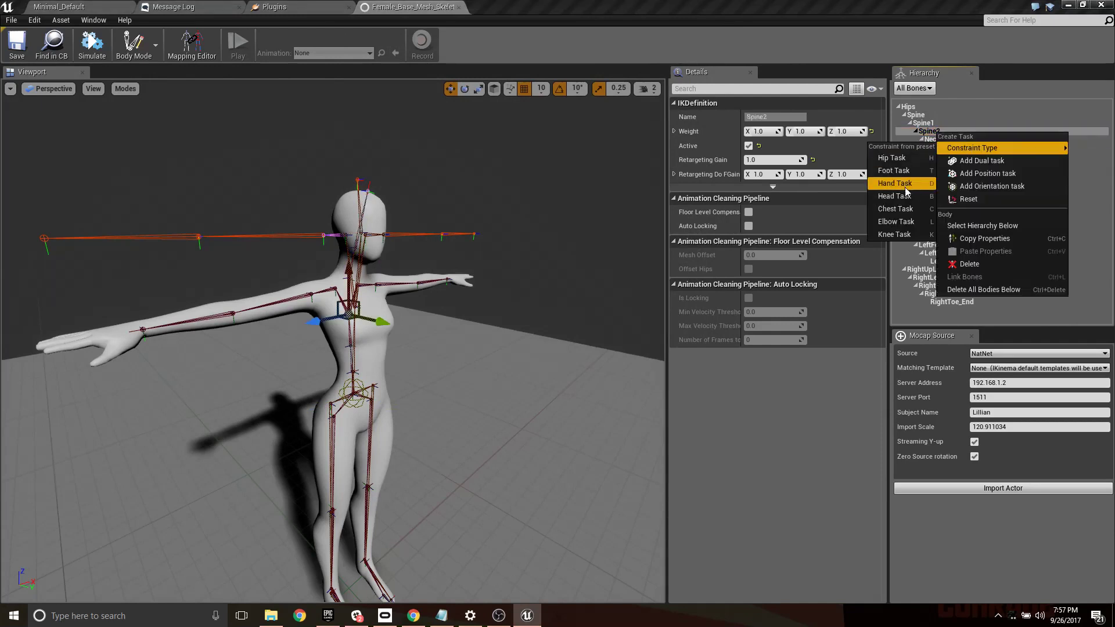
pyautogui.click(894, 209)
# - Add a Head Task constraint preset to the Head bone
pyautogui.click(937, 147)
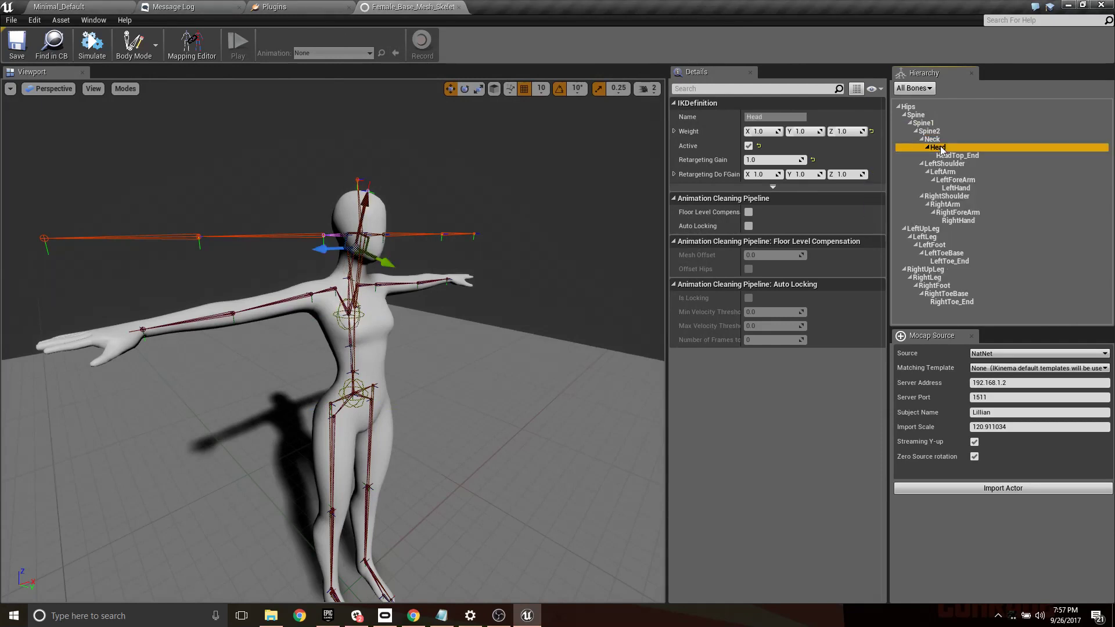
pyautogui.rightClick(941, 147)
pyautogui.moveTo(952, 162)
pyautogui.click(901, 210)
# - Add Hand Task constraint presets to the LeftHand and RightHand bones
pyautogui.click(961, 188)
pyautogui.rightClick(961, 187)
pyautogui.moveTo(987, 201)
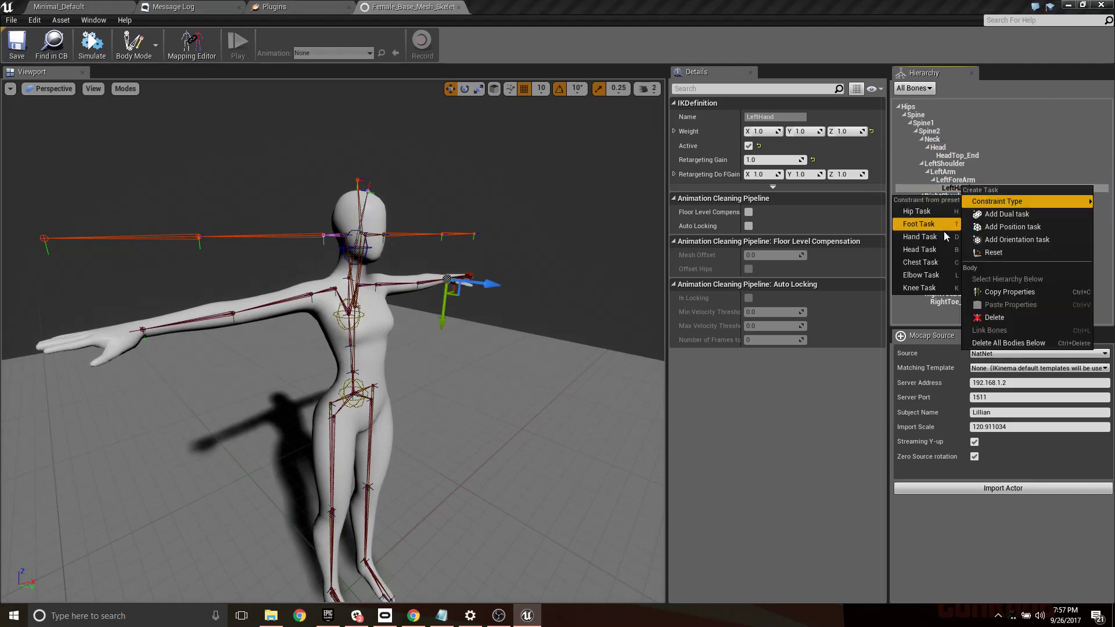
pyautogui.click(936, 238)
pyautogui.click(970, 221)
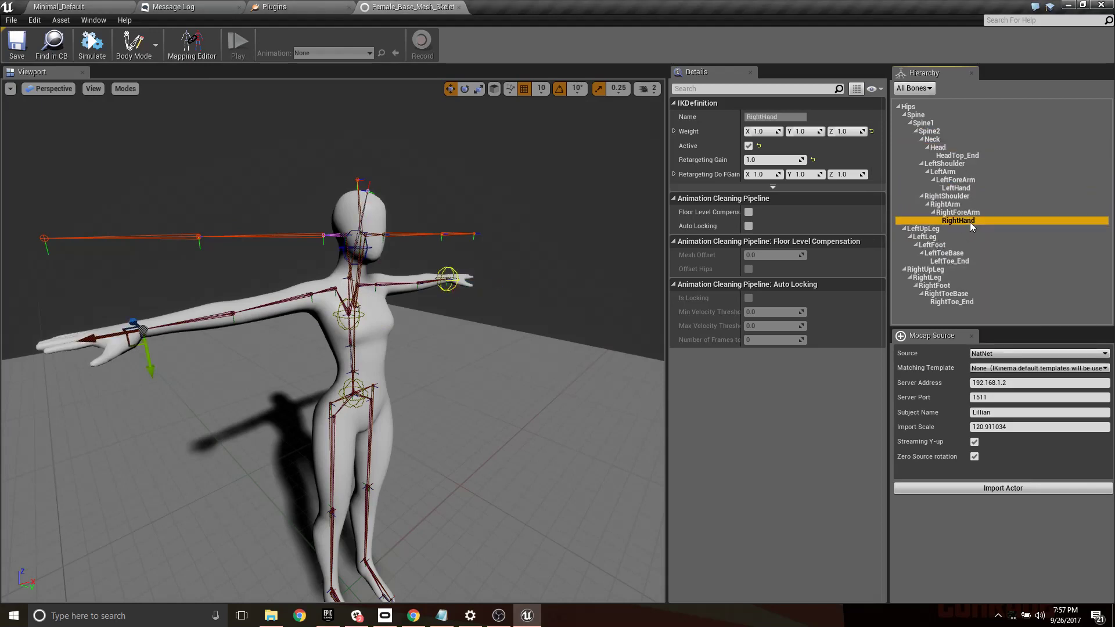
pyautogui.rightClick(970, 222)
pyautogui.moveTo(992, 242)
pyautogui.click(935, 273)
# - Add Foot Task constraint presets to the LeftFoot and RightFoot bones, and save the IKinema rig
pyautogui.click(952, 256)
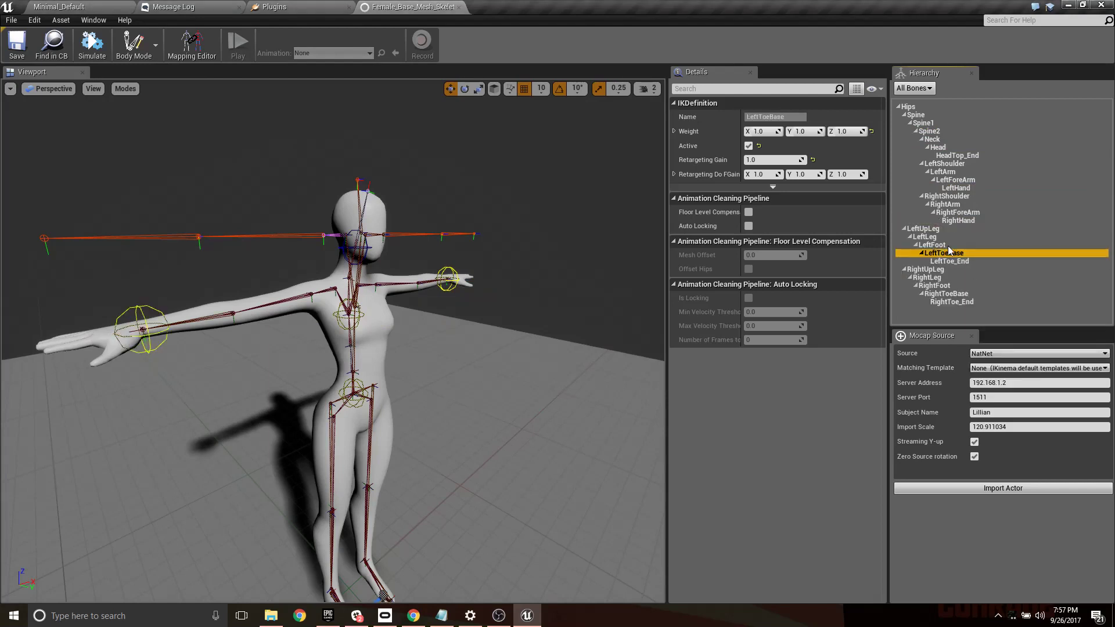
pyautogui.click(941, 244)
pyautogui.rightClick(941, 244)
pyautogui.moveTo(987, 260)
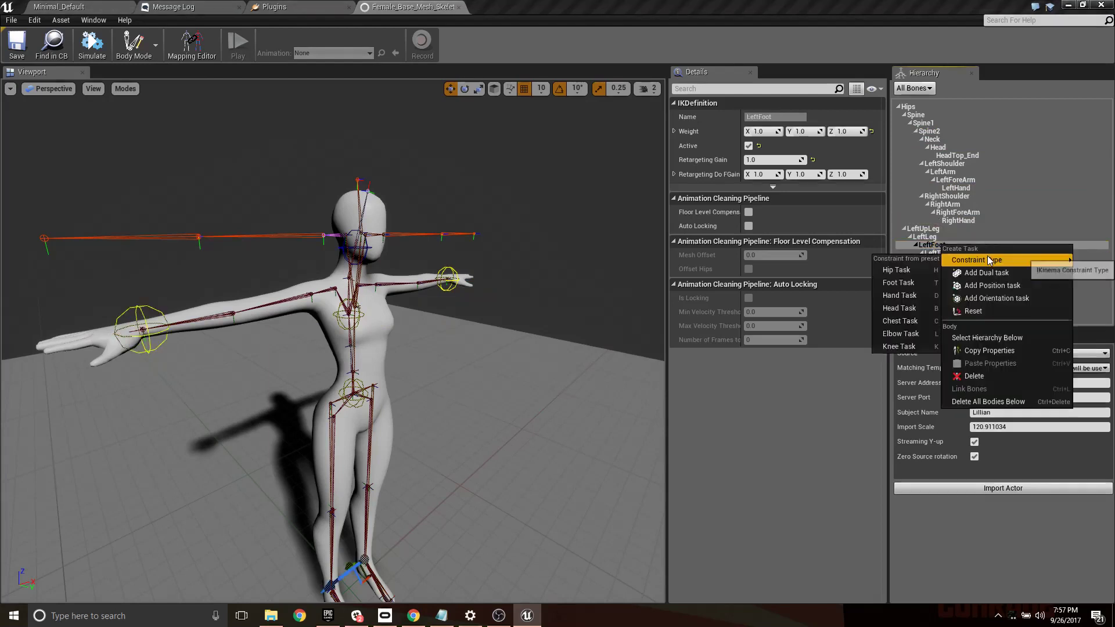
pyautogui.click(906, 308)
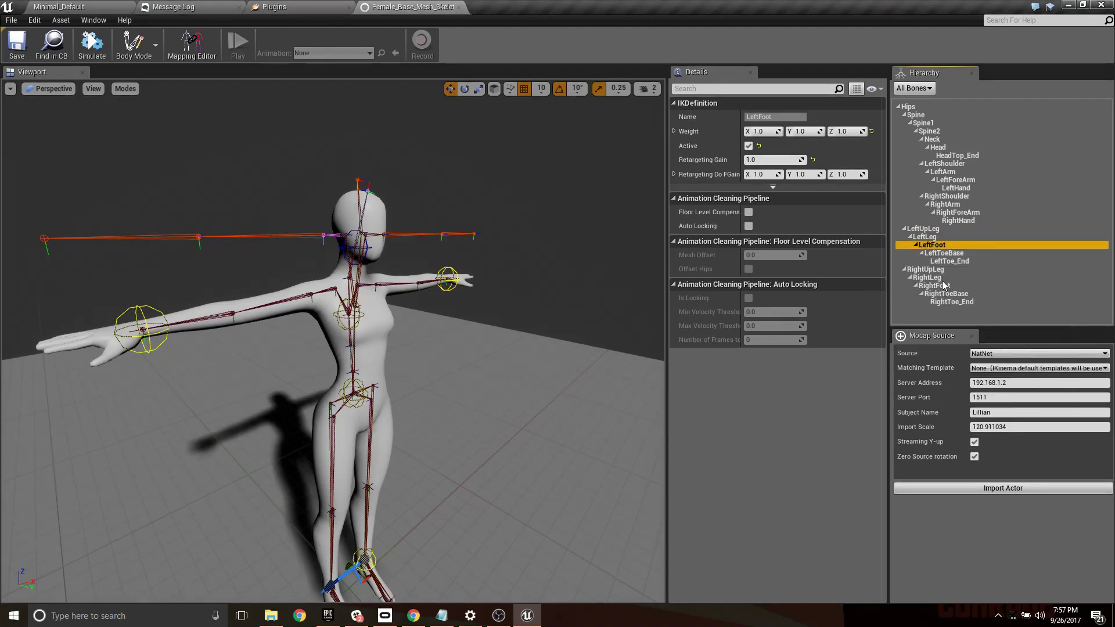
pyautogui.click(944, 286)
pyautogui.rightClick(943, 285)
pyautogui.moveTo(981, 300)
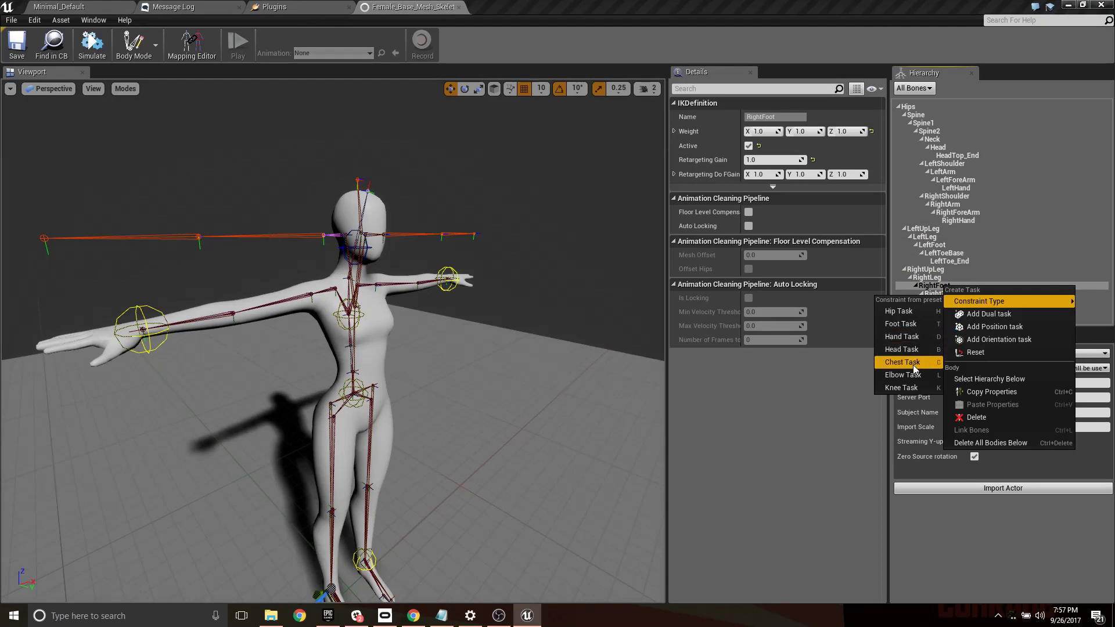
pyautogui.click(927, 322)
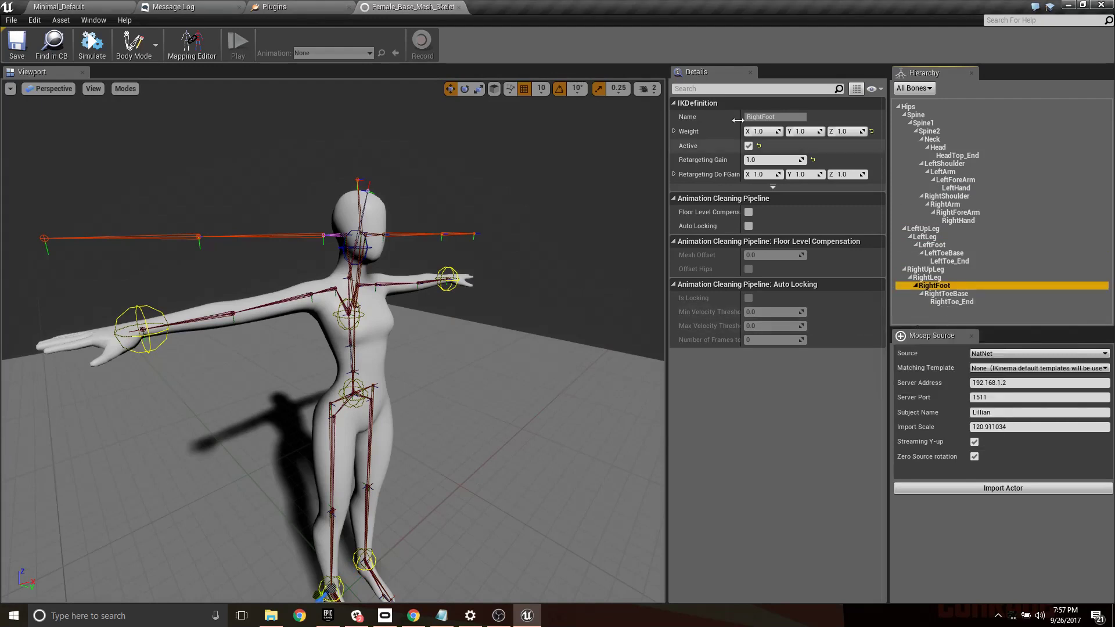
pyautogui.click(14, 43)
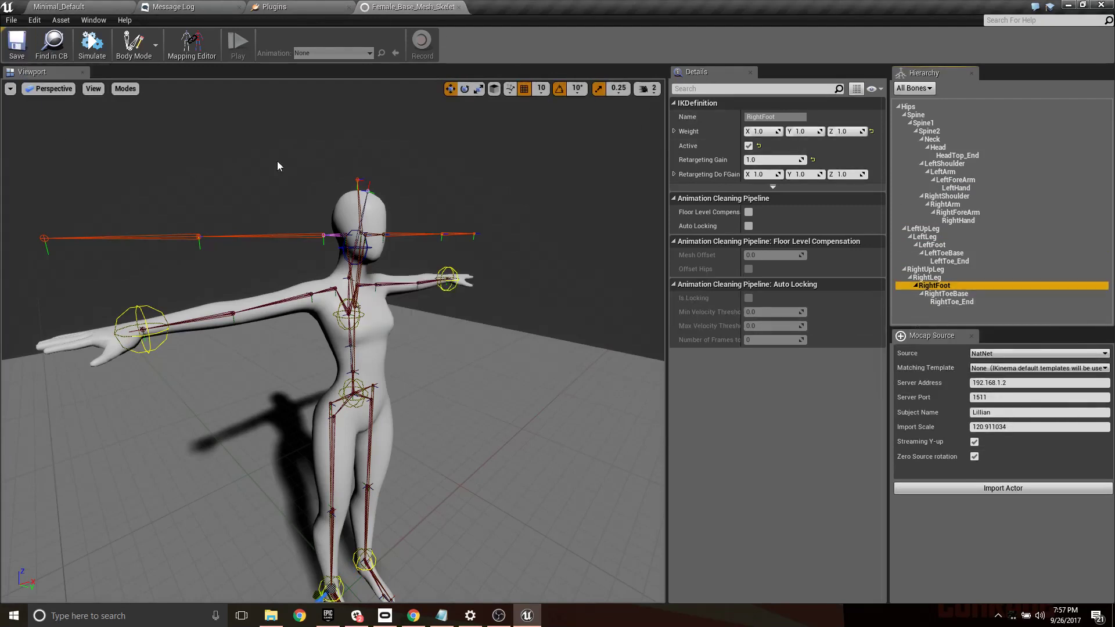
# - Back in the Minimal_Default level, create an Animation Blueprint from Female_Base_Mesh_Skeleton and name it ABP_FemaleMesh
pyautogui.click(112, 6)
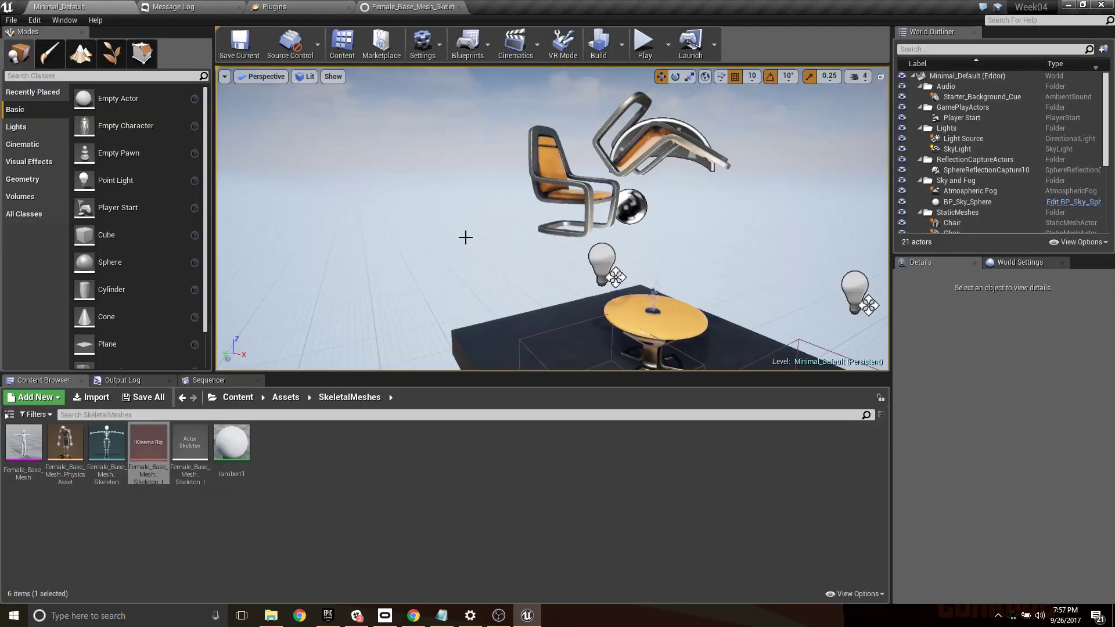
pyautogui.moveTo(466, 237); pyautogui.dragTo(528, 270, button='right')
pyautogui.scroll(-3, 463, 250)
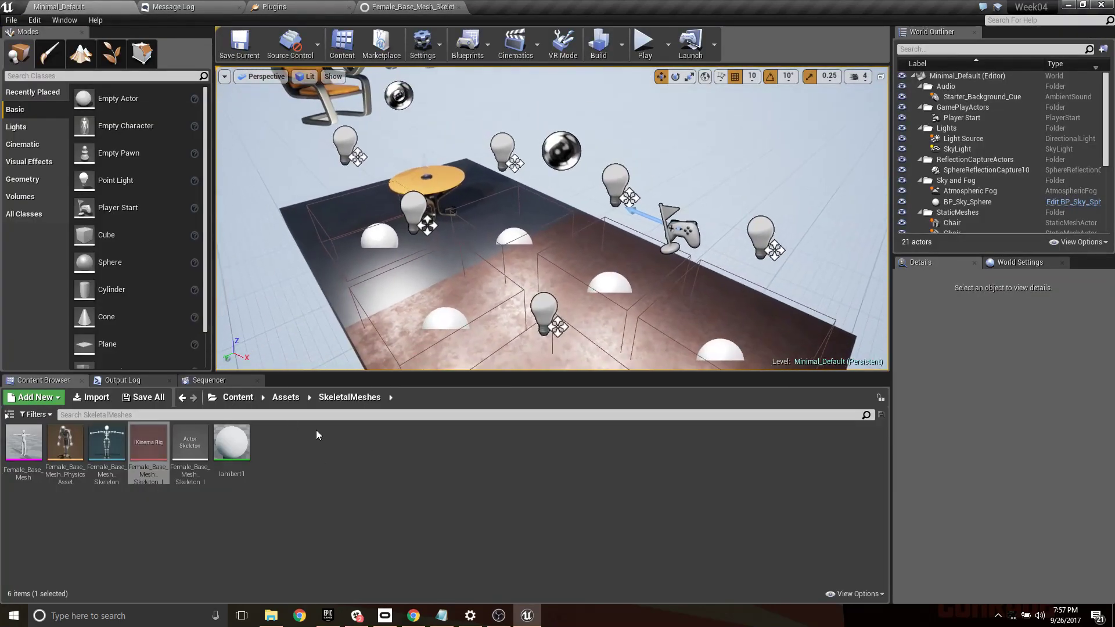
pyautogui.click(126, 496)
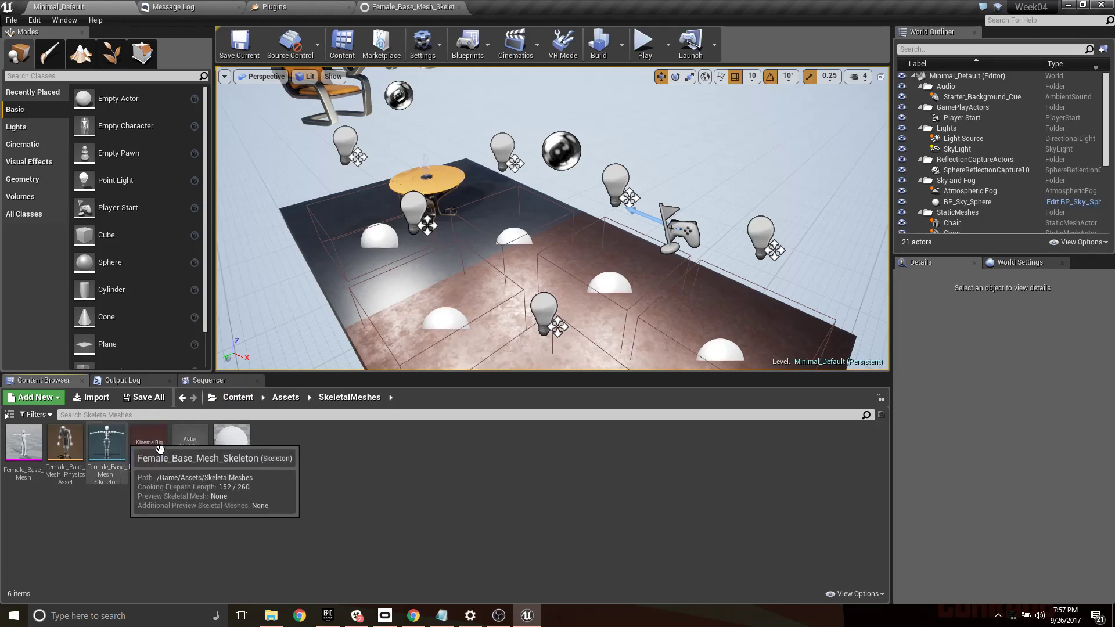
pyautogui.rightClick(107, 444)
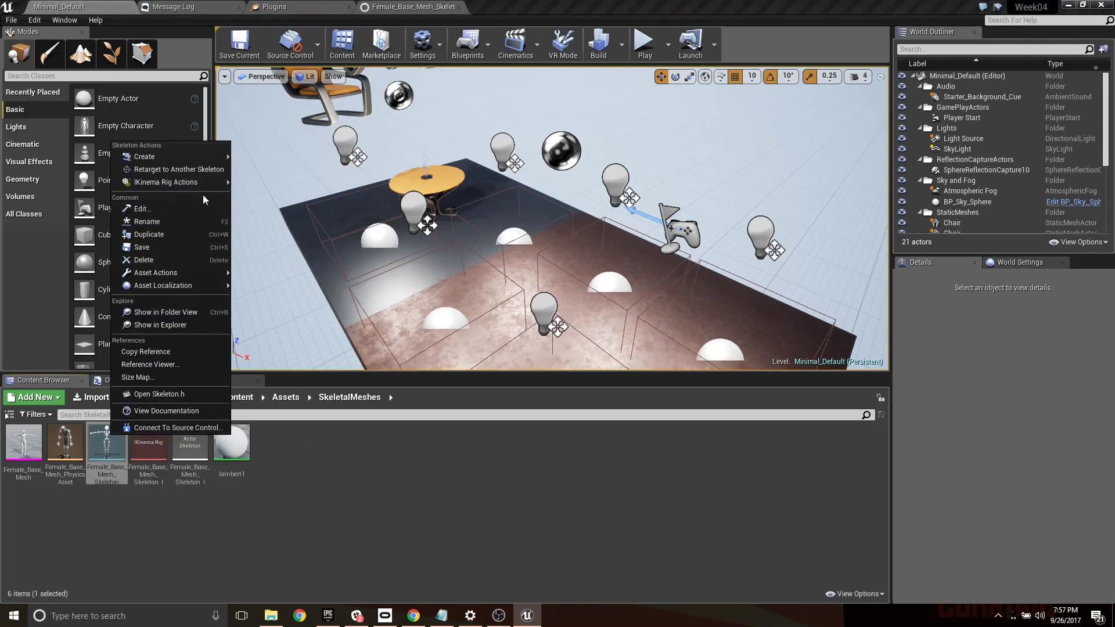
pyautogui.moveTo(207, 184)
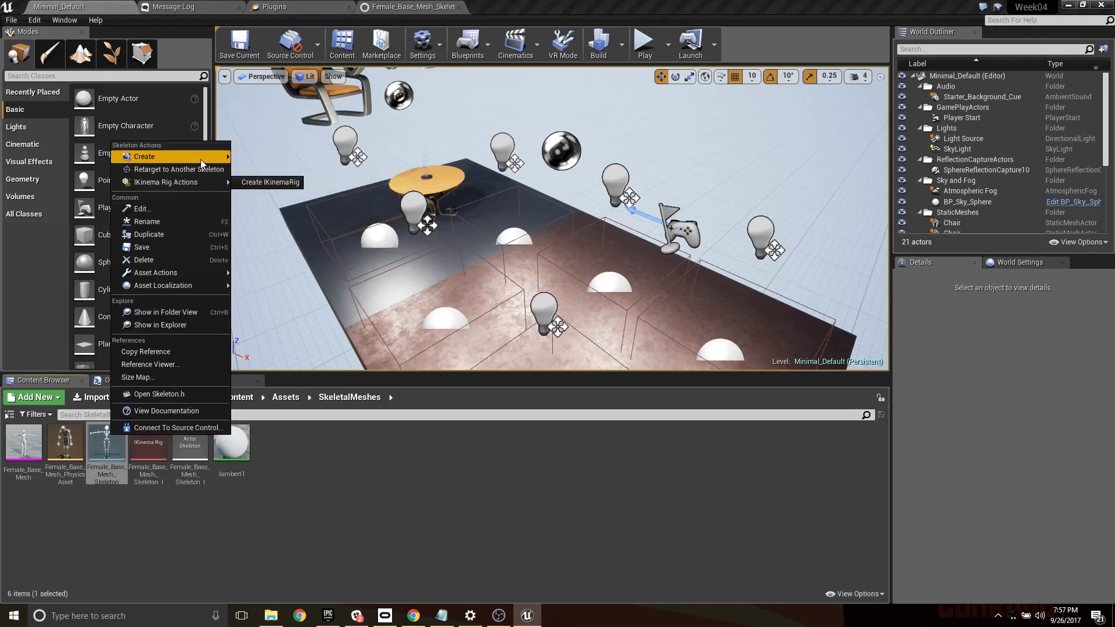
pyautogui.moveTo(200, 158)
pyautogui.click(273, 193)
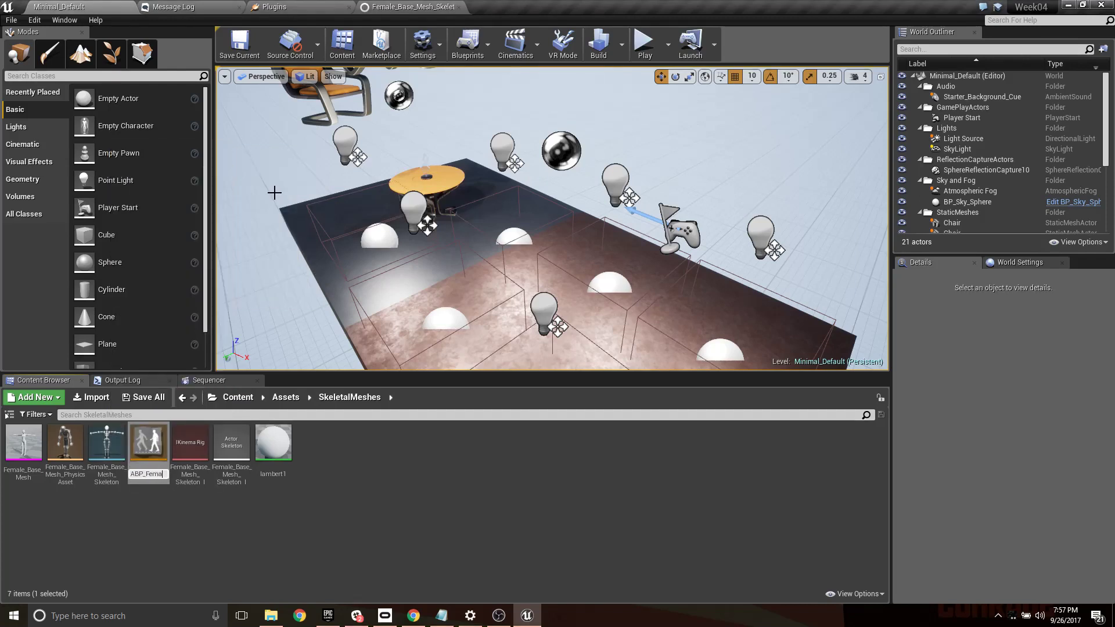
pyautogui.write('ABP_FemaleMesh')
pyautogui.press('Return')
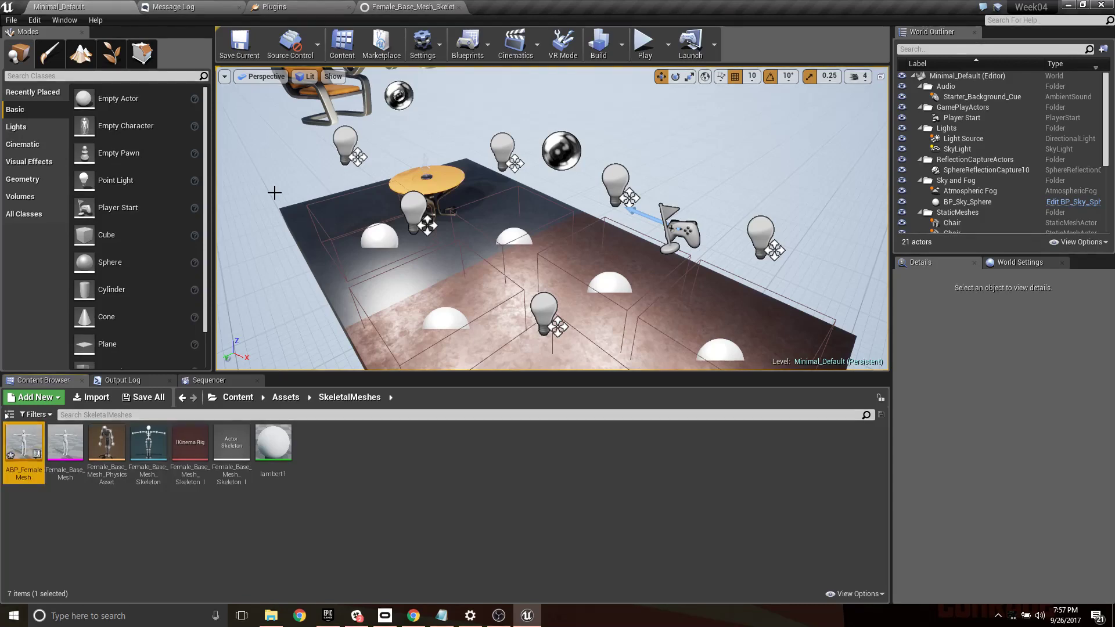
# - Open ABP_FemaleMesh and add an IKinema Mocap Stream node to its Anim Graph
pyautogui.doubleClick(43, 435)
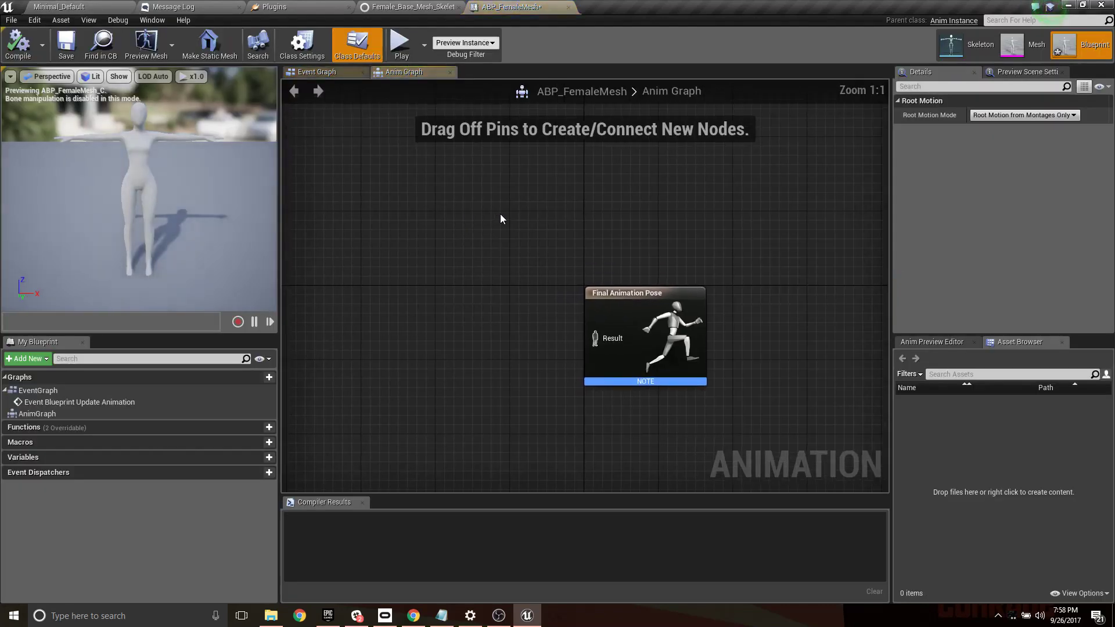
pyautogui.moveTo(525, 245); pyautogui.dragTo(658, 137, button='right')
pyautogui.moveTo(632, 200); pyautogui.dragTo(498, 243, button='right')
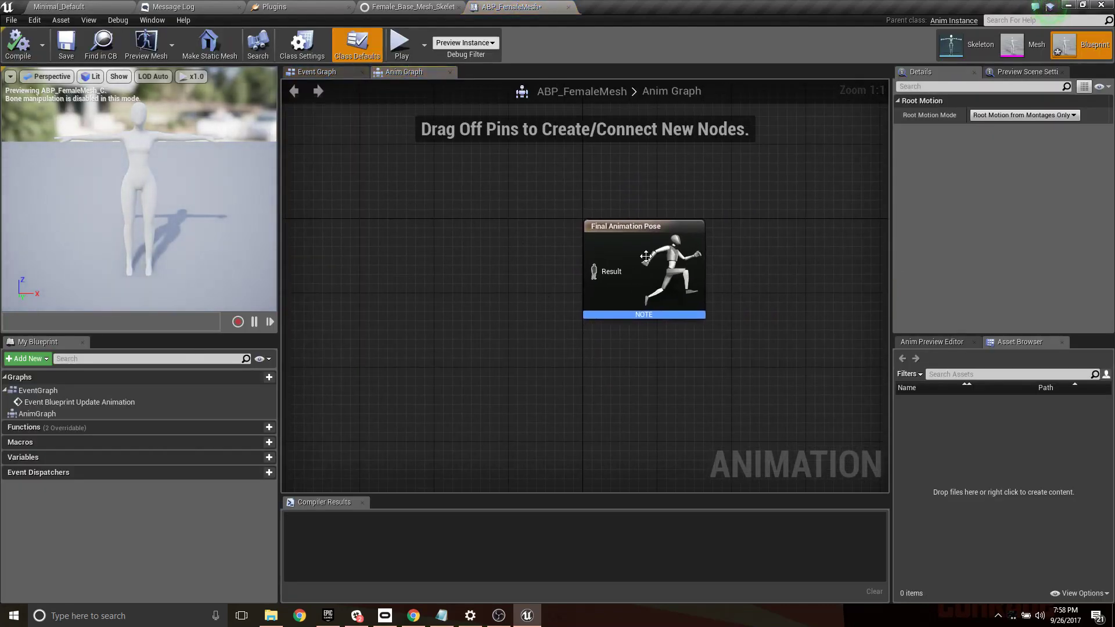
pyautogui.moveTo(401, 230); pyautogui.dragTo(403, 235, button='right')
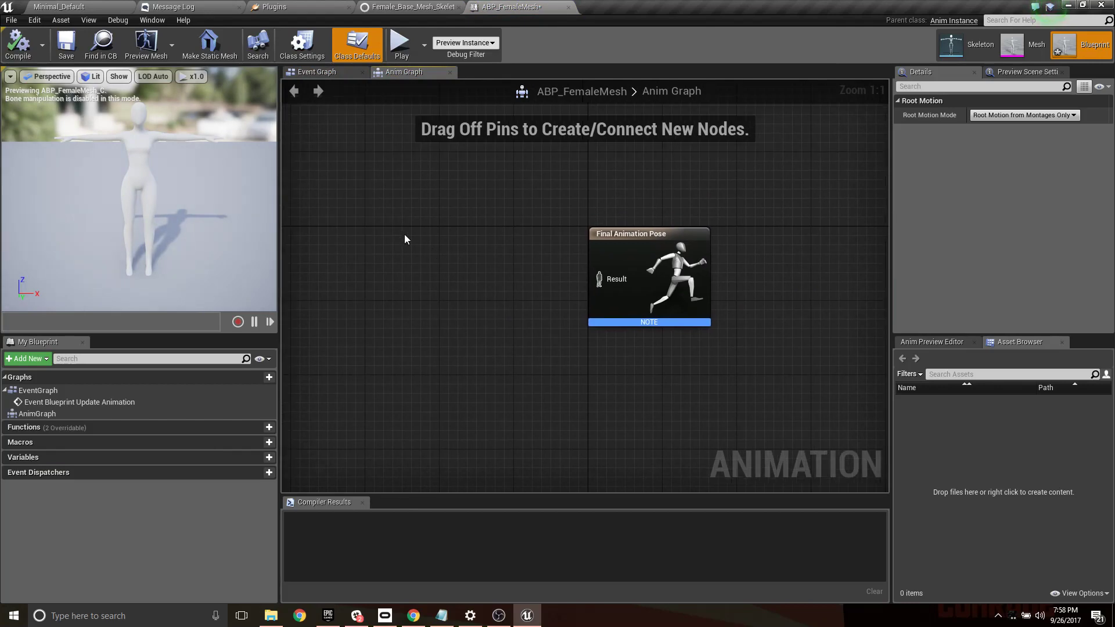
pyautogui.rightClick(393, 250)
pyautogui.write('mocap')
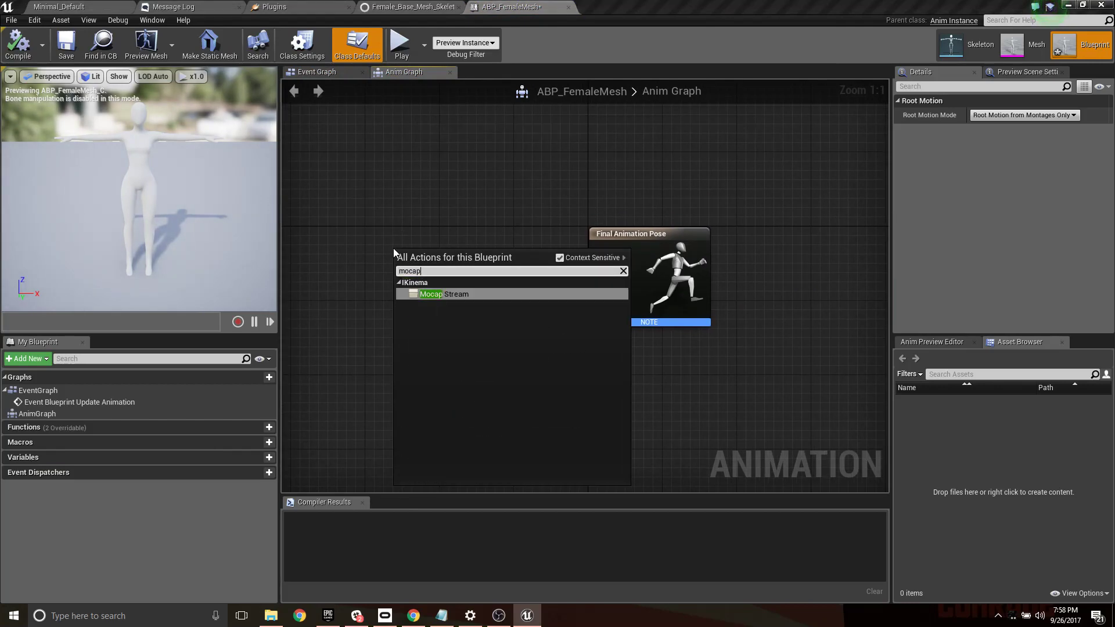
pyautogui.press('Return')
# - Place the Mocap Stream node, set its server name to 192.168.1.2, enter the performer's subject name and enable Reconnect
pyautogui.moveTo(440, 256); pyautogui.dragTo(389, 240)
pyautogui.moveTo(472, 254); pyautogui.dragTo(524, 199)
pyautogui.click(473, 165)
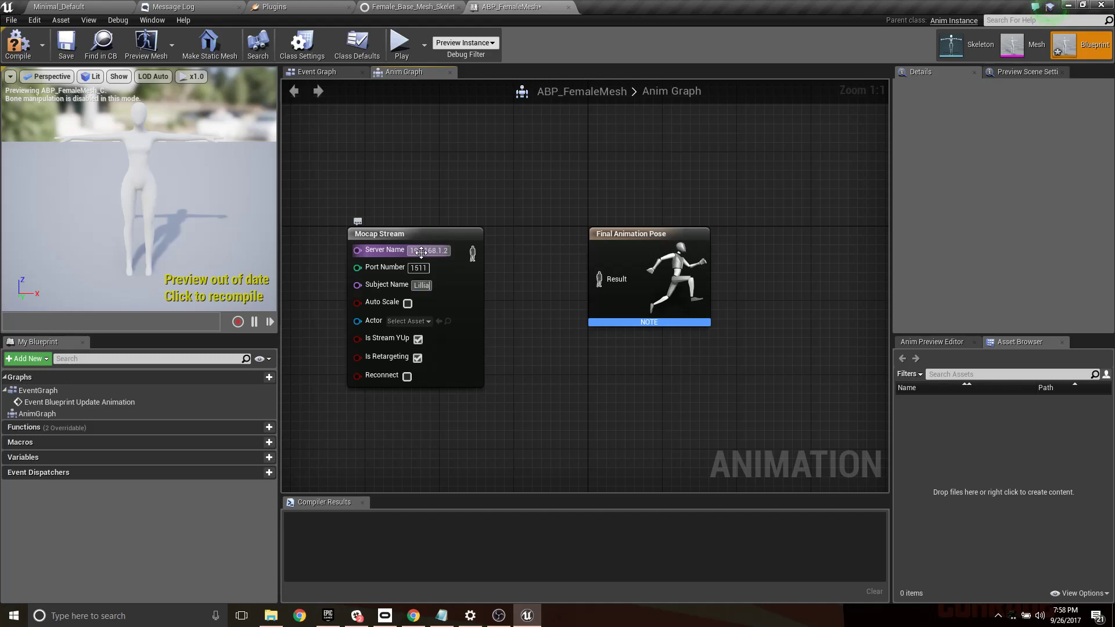
pyautogui.click(407, 376)
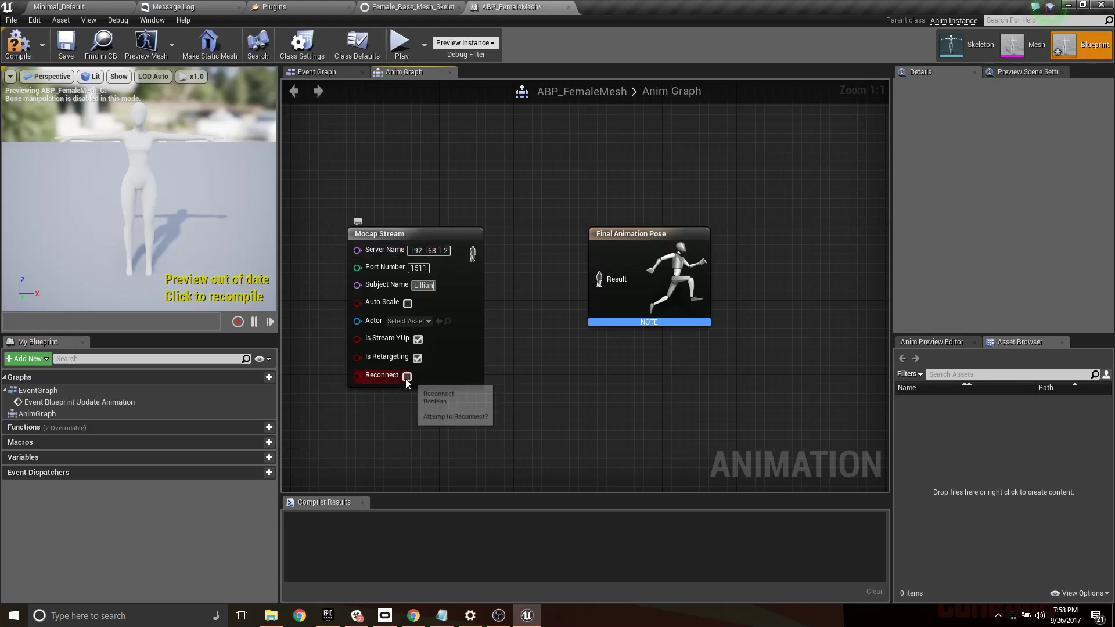
# - Insert a Retargeting node using Female_Base_Mesh_Skeleton_IKinemaRig between Mocap Stream and Final Animation Pose, spacing the nodes apart
pyautogui.moveTo(604, 243); pyautogui.dragTo(734, 243)
pyautogui.click(76, 6)
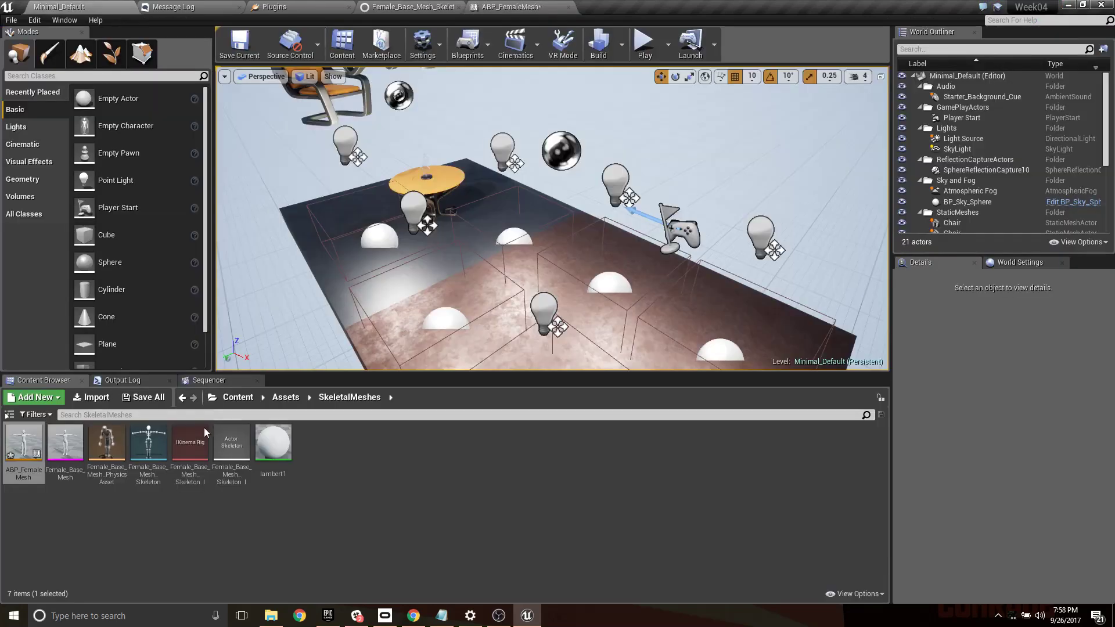
pyautogui.click(504, 6)
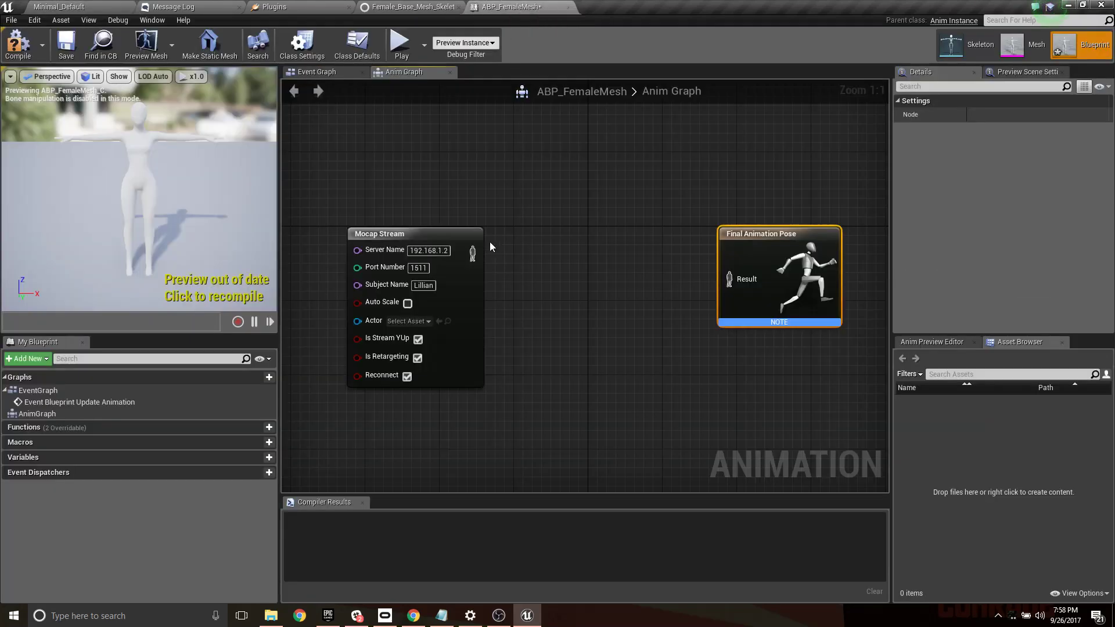
pyautogui.moveTo(471, 253); pyautogui.dragTo(521, 249)
pyautogui.write('retar')
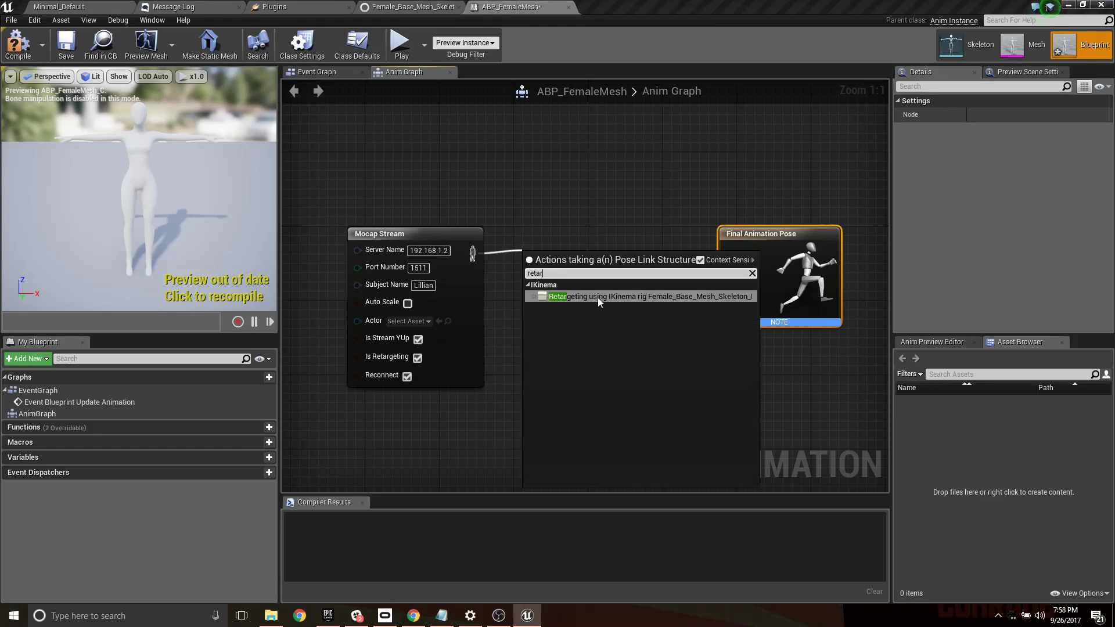
pyautogui.click(597, 298)
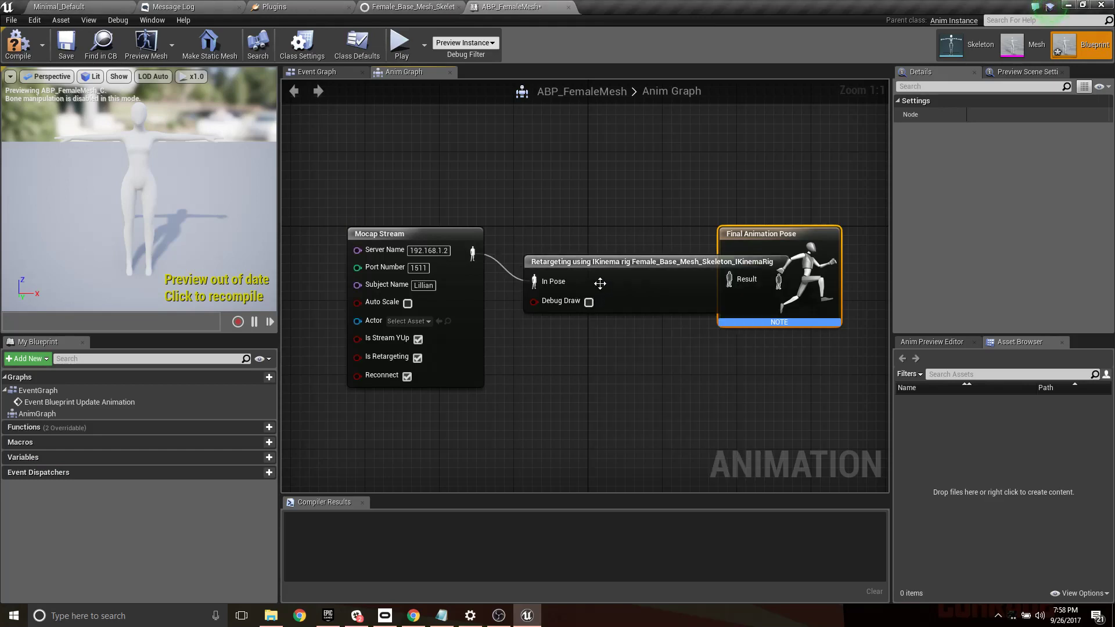
pyautogui.moveTo(638, 268); pyautogui.dragTo(591, 157)
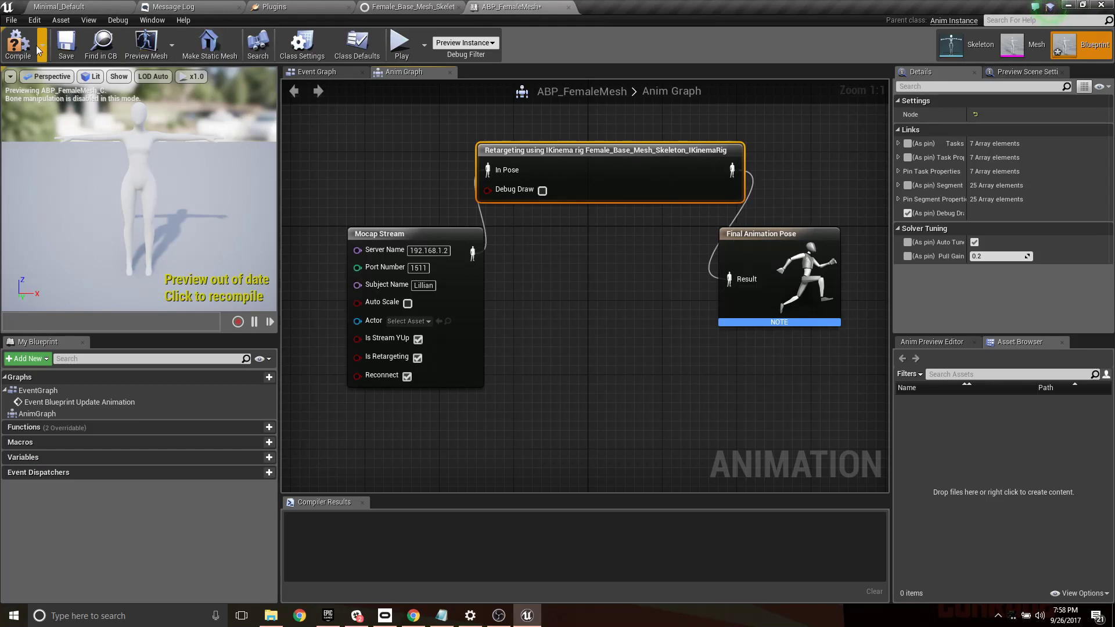
# - Set the Mocap Stream node's mocap server to OptiTrack NatNet and compile the Animation Blueprint
pyautogui.click(17, 43)
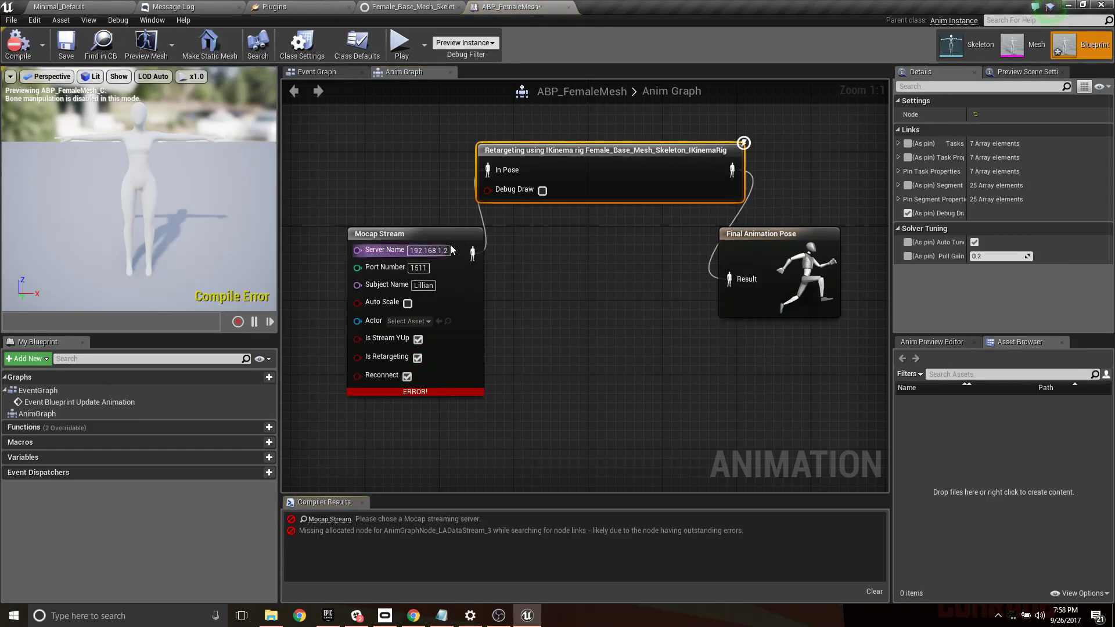
pyautogui.click(424, 238)
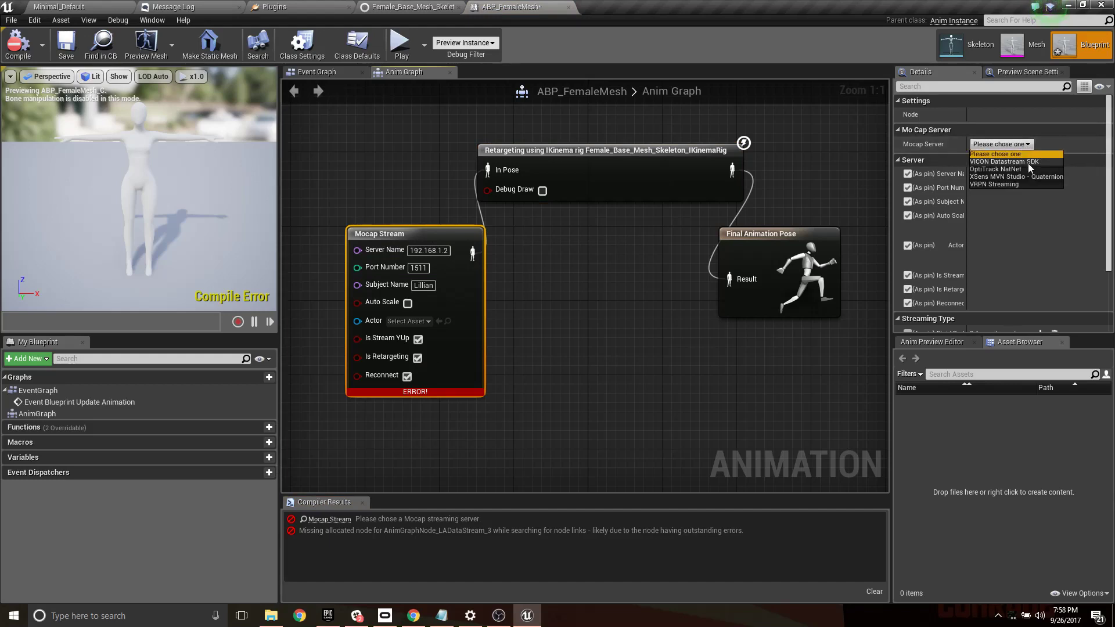
pyautogui.click(995, 169)
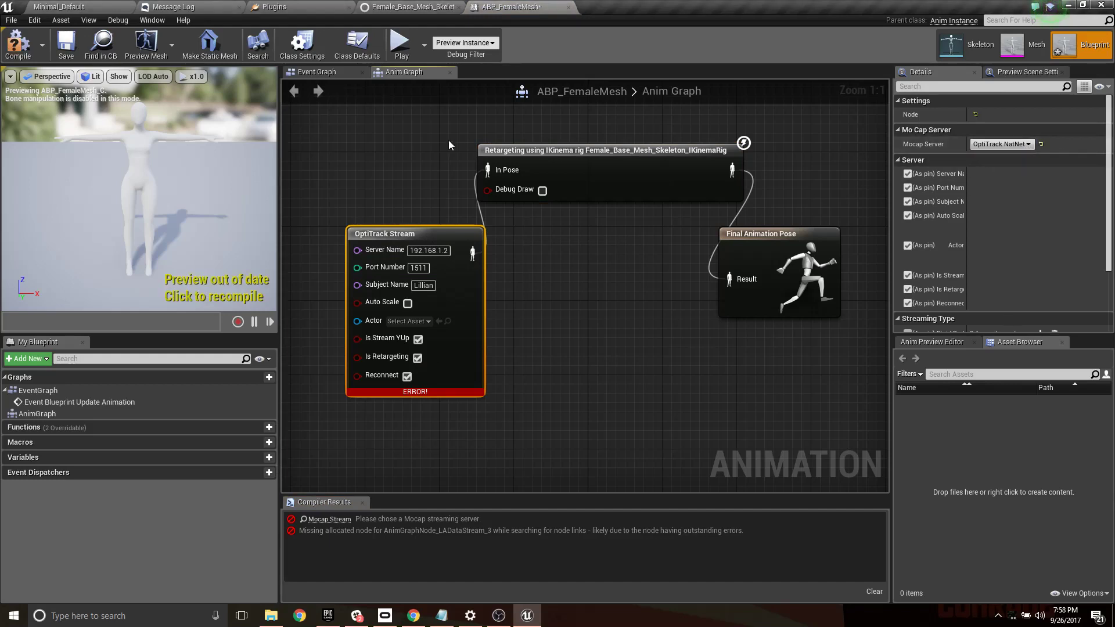
pyautogui.click(177, 284)
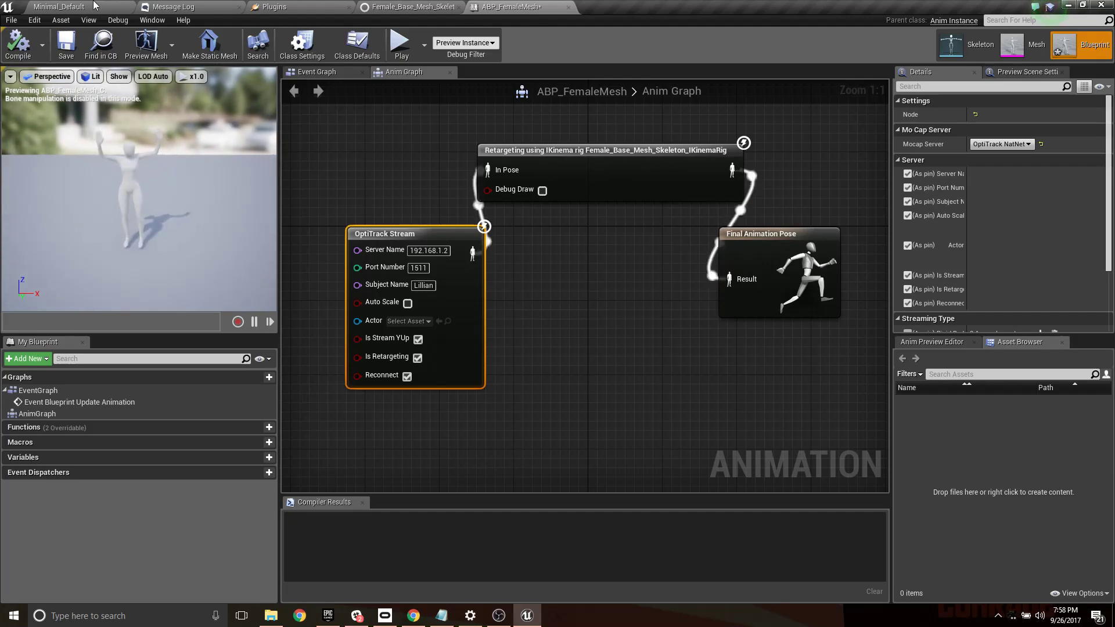
# - Back in the Minimal_Default level, create an Actor Blueprint in SkeletalMeshes, named with the BP_ prefix and the performer's name
pyautogui.click(116, 7)
pyautogui.click(505, 7)
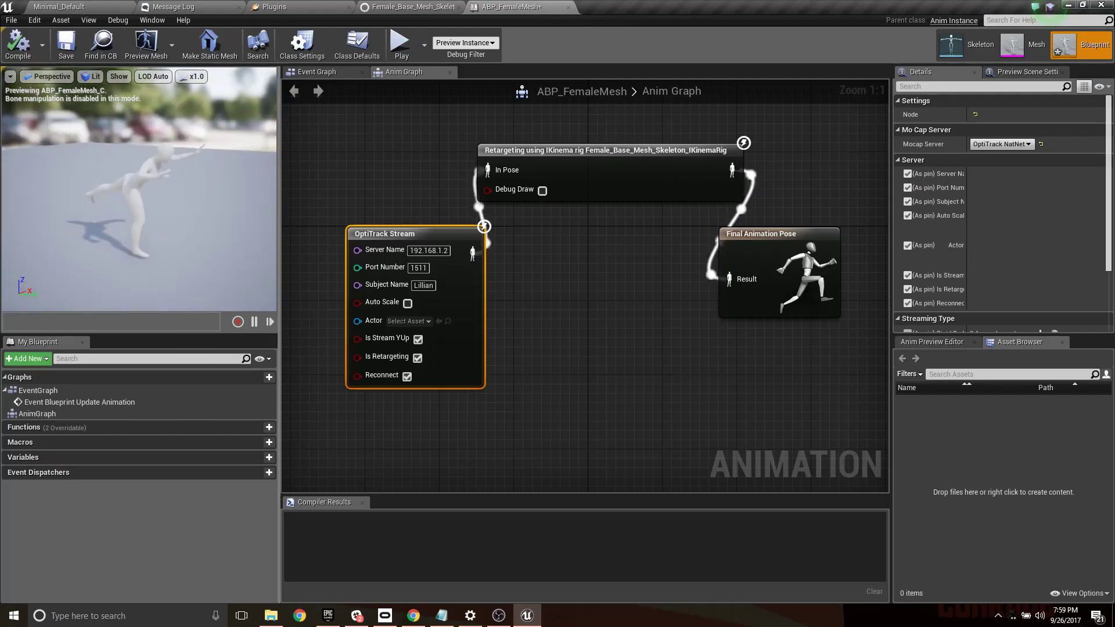
pyautogui.click(116, 7)
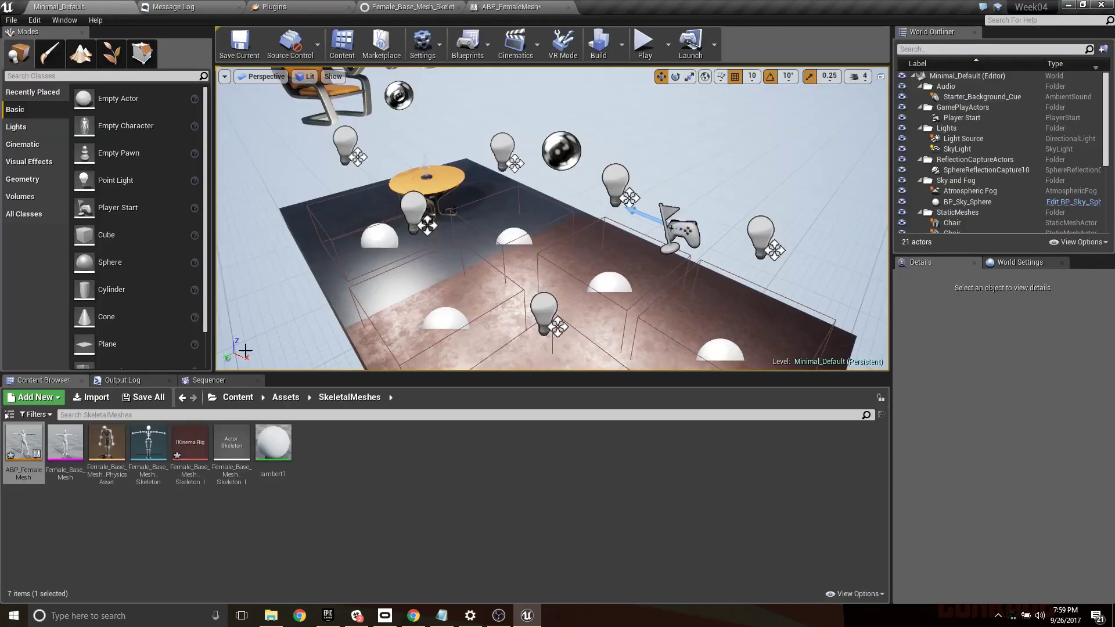
pyautogui.click(311, 440)
pyautogui.rightClick(324, 440)
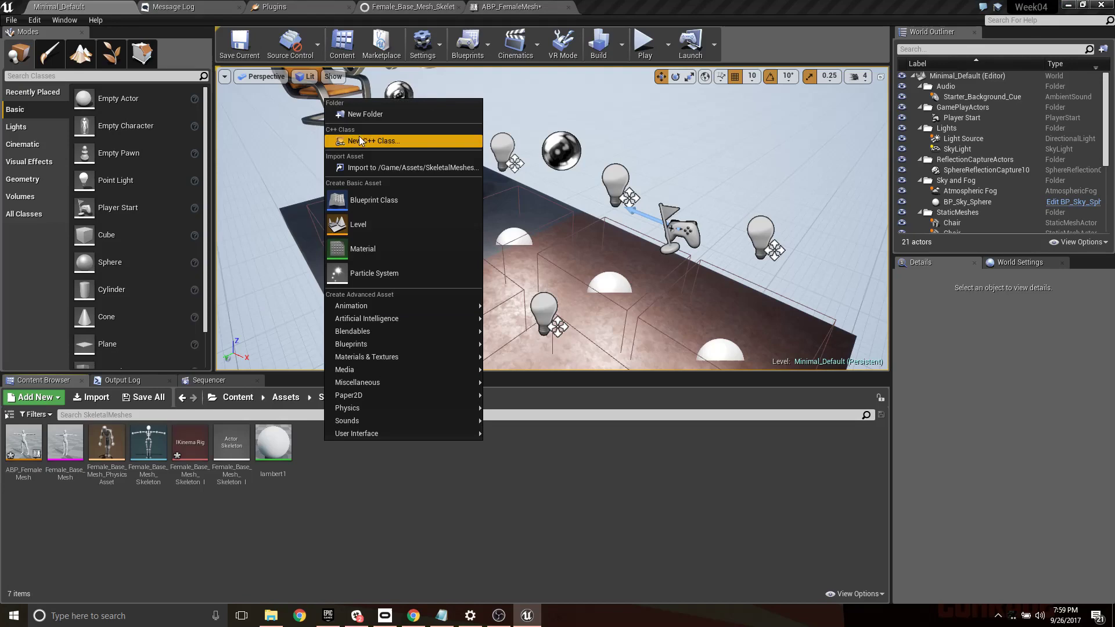
pyautogui.click(366, 200)
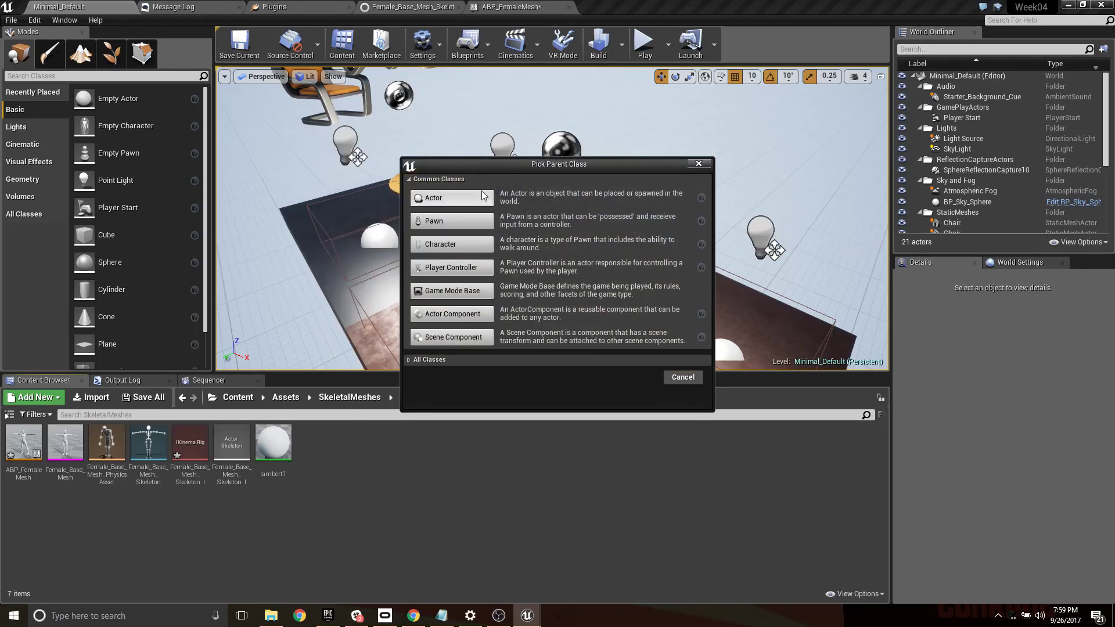
pyautogui.click(478, 196)
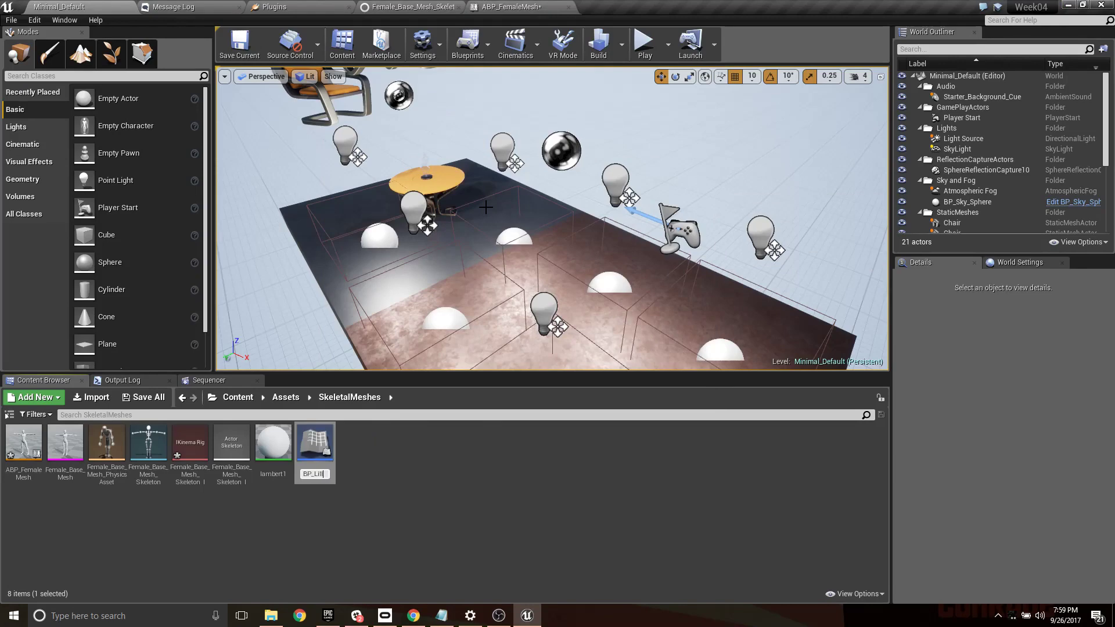
pyautogui.press('Return')
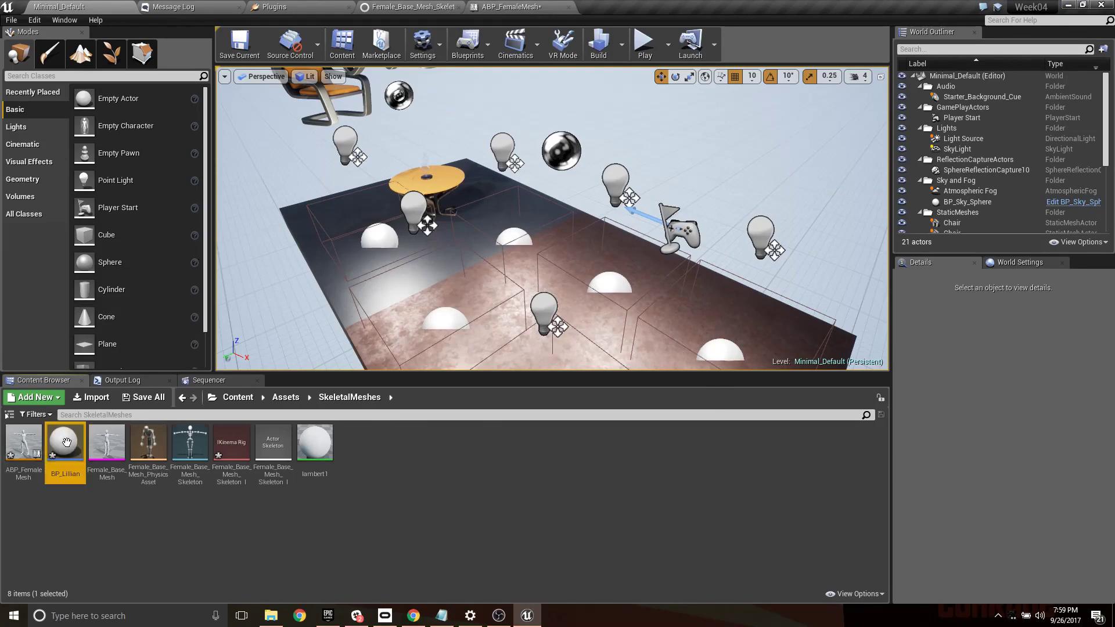
# - Open the new Actor Blueprint and add a Skeletal Mesh component that uses Female_Base_Mesh
pyautogui.click(106, 448)
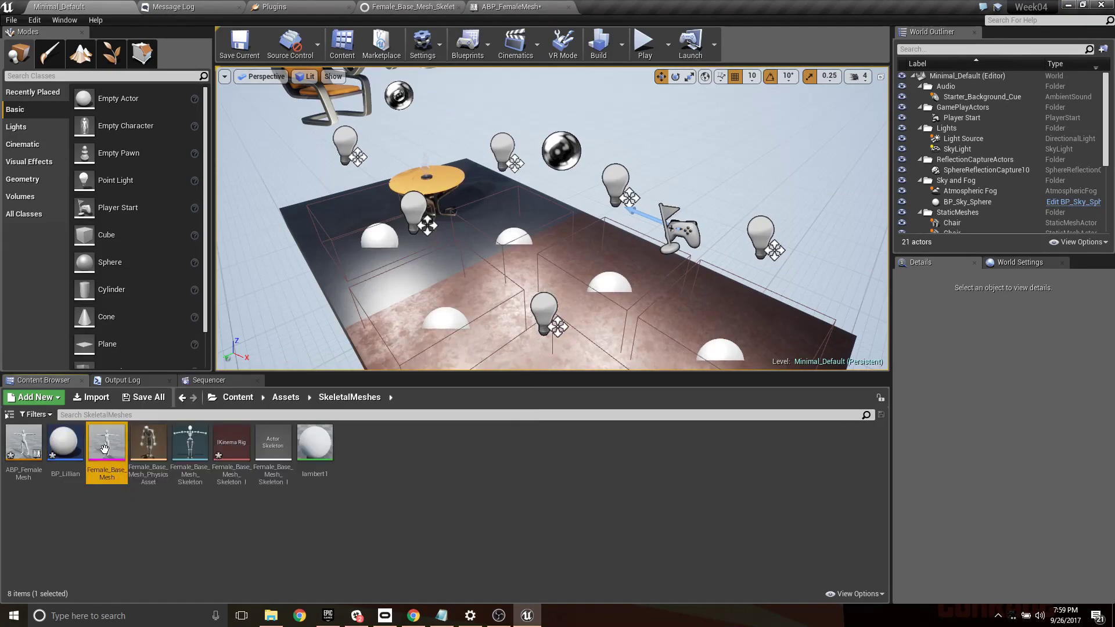
pyautogui.doubleClick(65, 449)
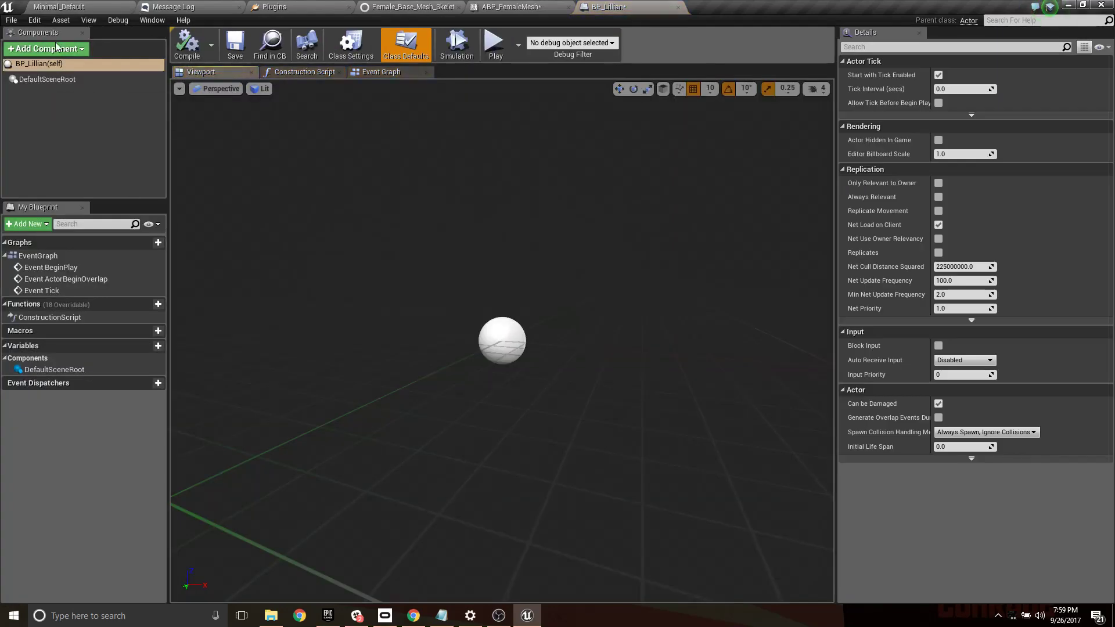
pyautogui.click(81, 50)
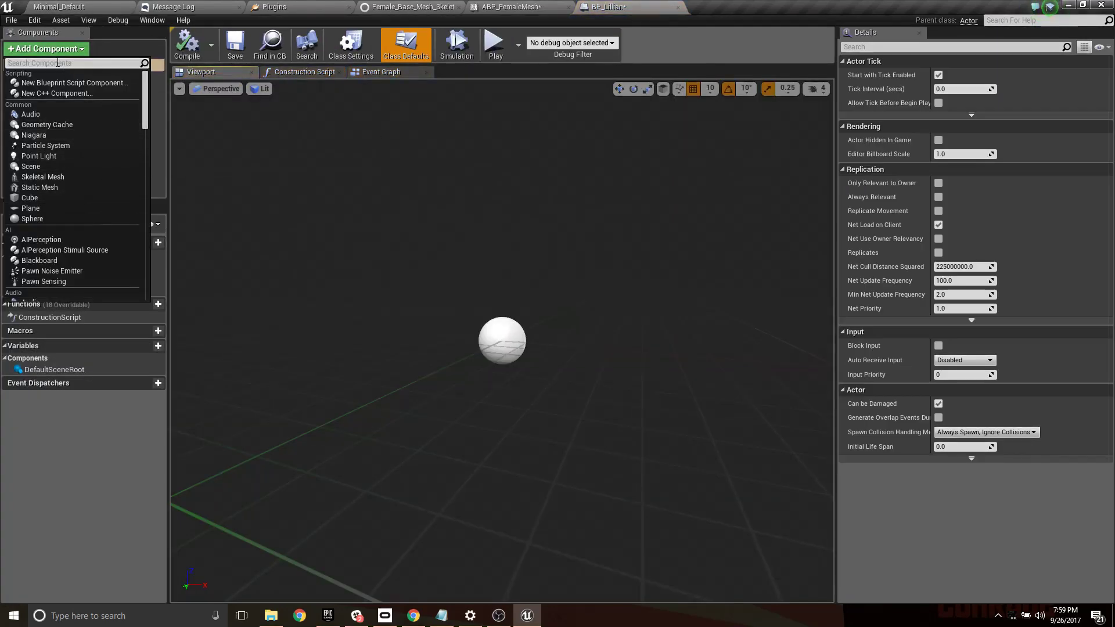
pyautogui.click(61, 6)
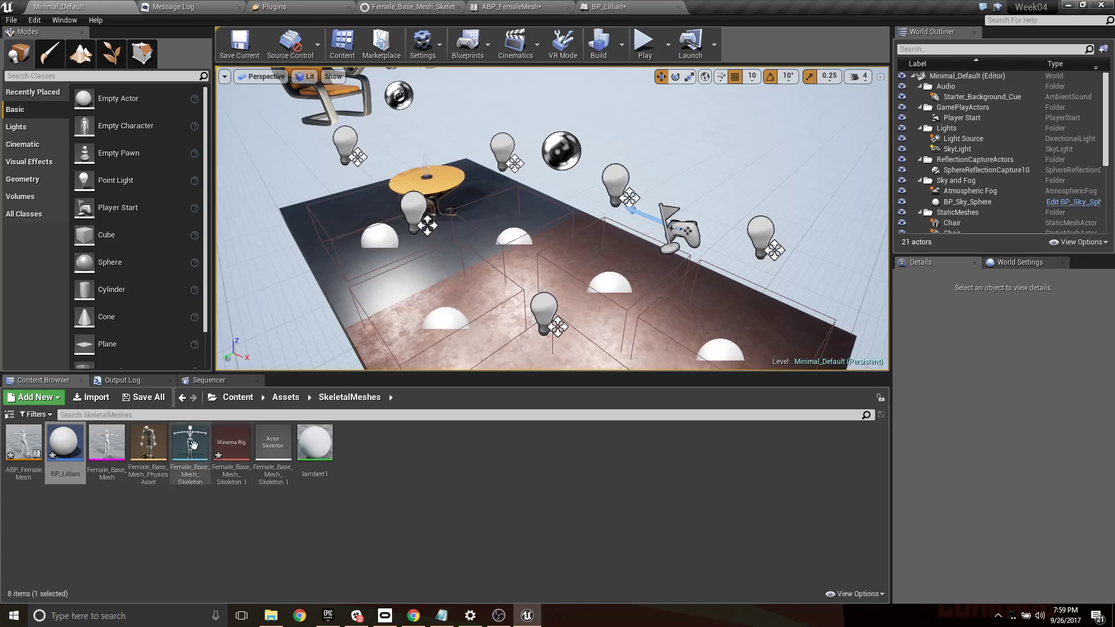
pyautogui.click(662, 6)
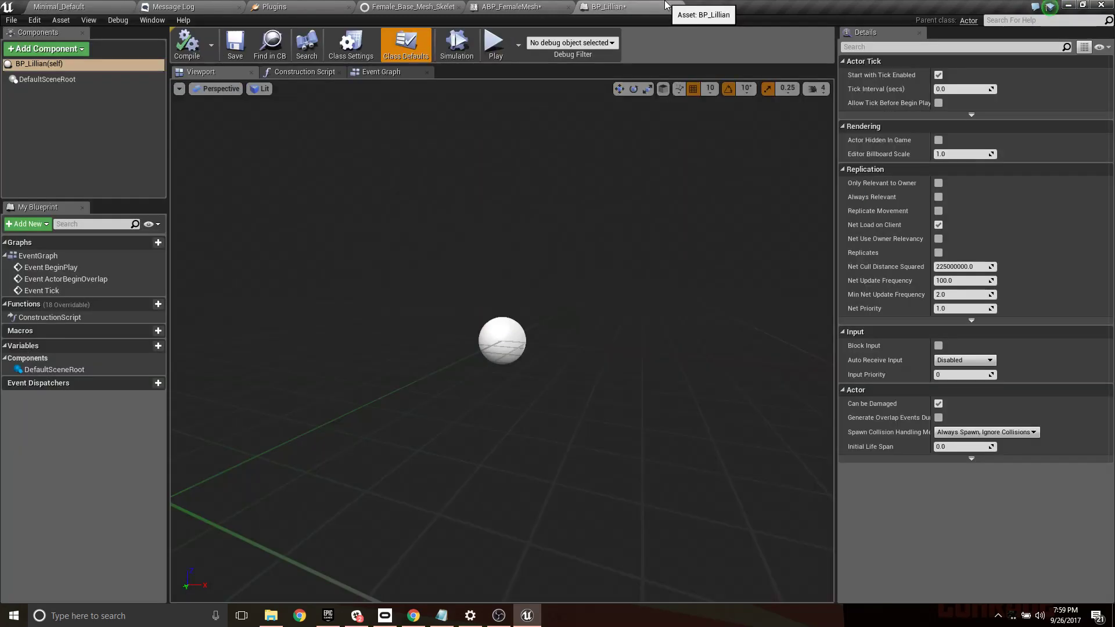
pyautogui.click(46, 49)
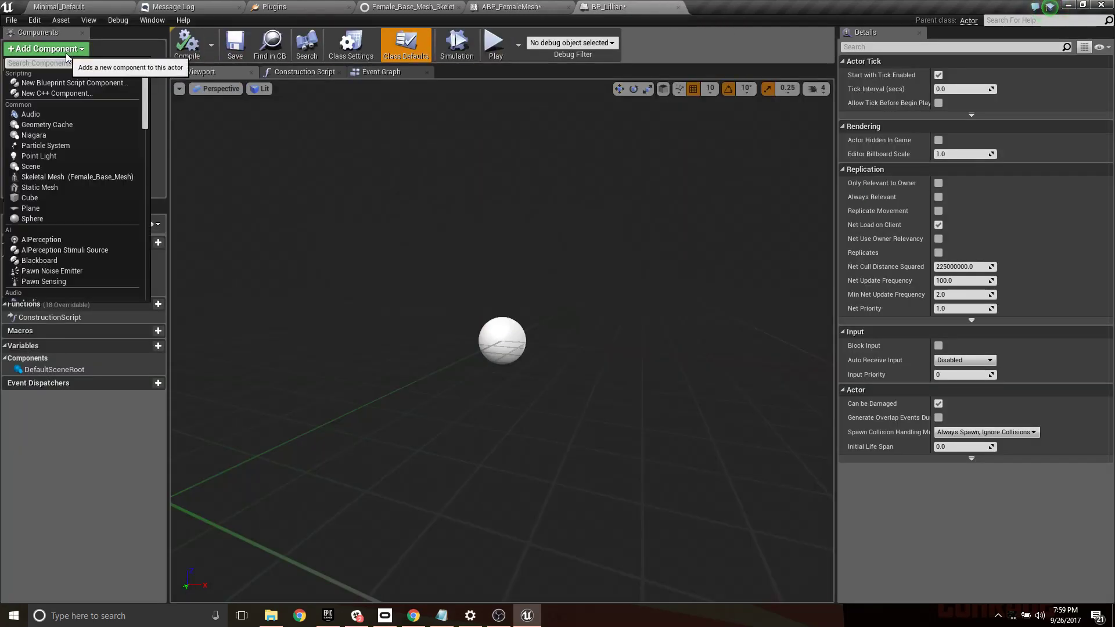
pyautogui.click(85, 177)
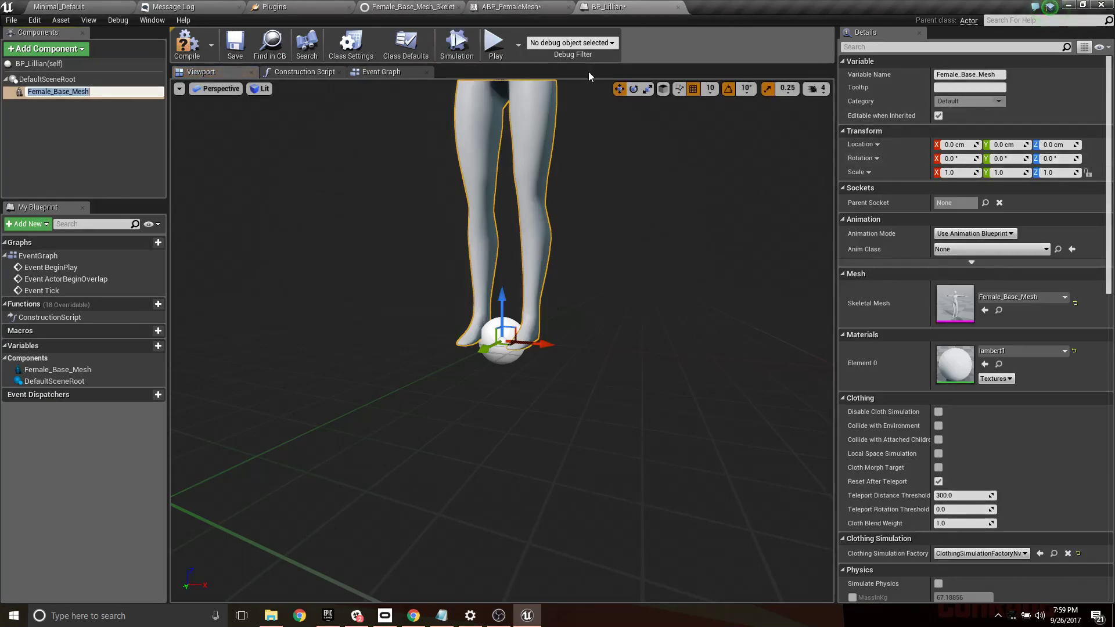
# - Rotate the Female_Base_Mesh component -90° about its Z axis
pyautogui.click(633, 90)
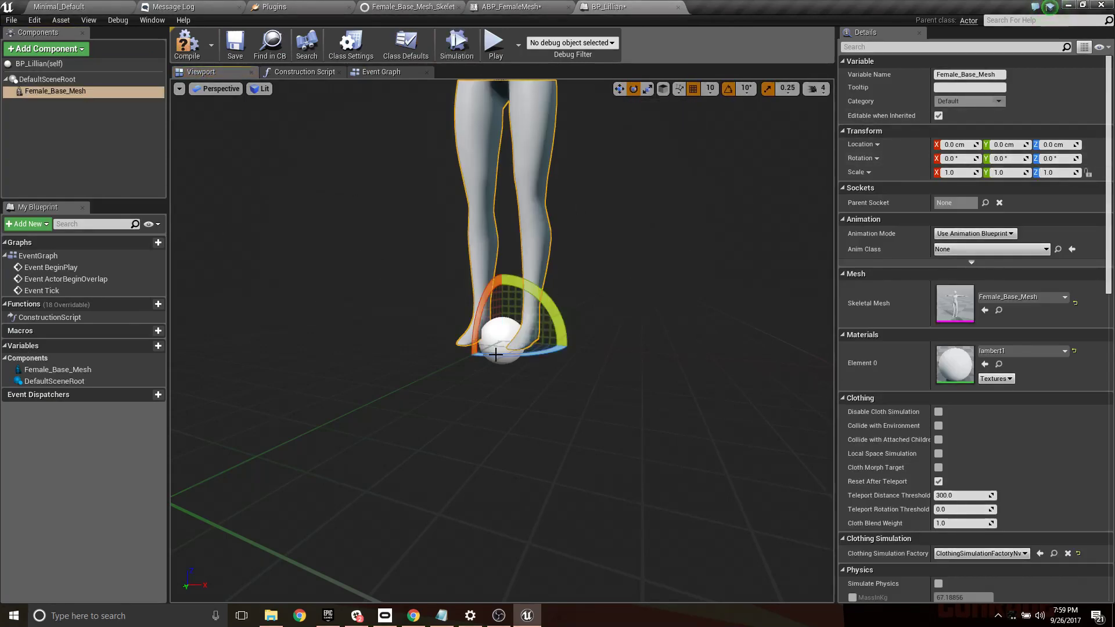
pyautogui.moveTo(541, 347); pyautogui.dragTo(502, 347)
pyautogui.hotkey('ctrl', 'z')
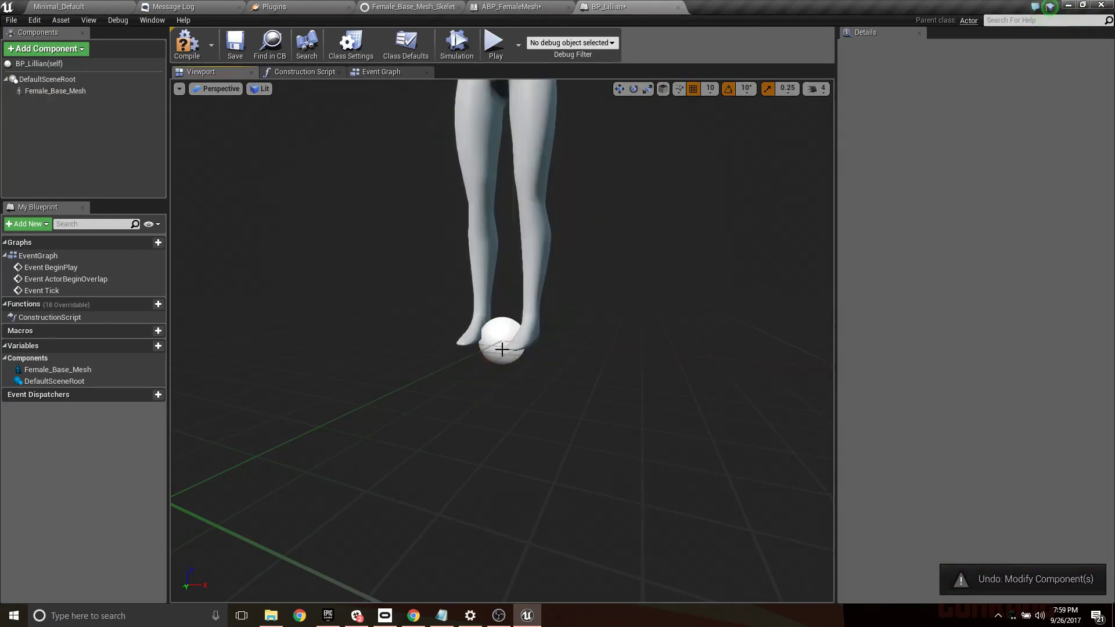
pyautogui.click(505, 362)
pyautogui.moveTo(500, 356); pyautogui.dragTo(491, 335)
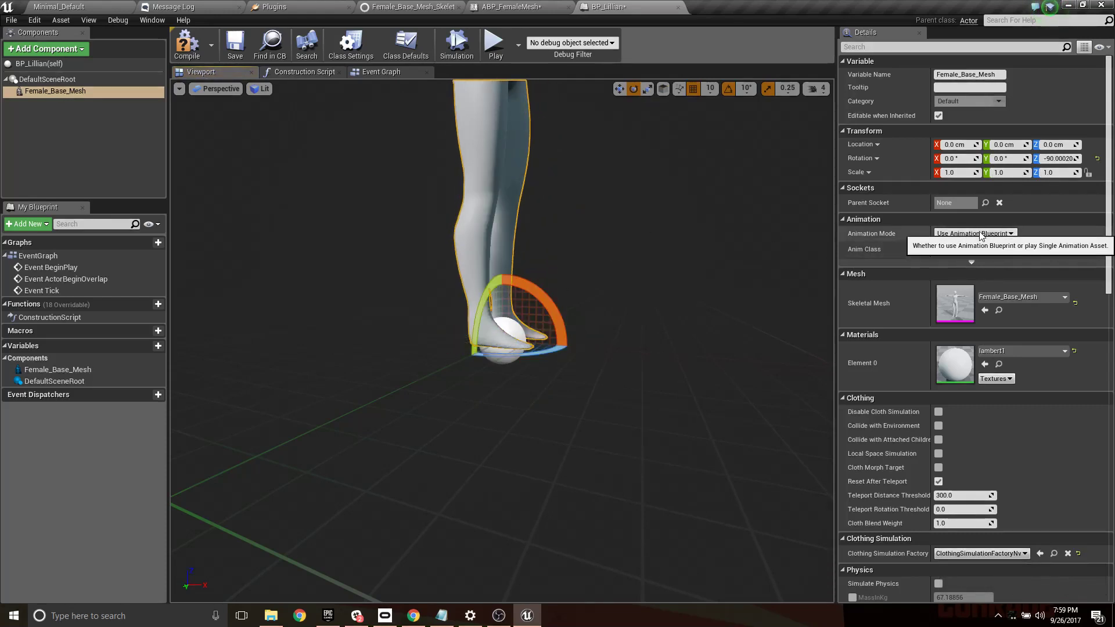
# - Assign ABP_FemaleMesh as the Anim Class of the Female_Base_Mesh component
pyautogui.click(998, 251)
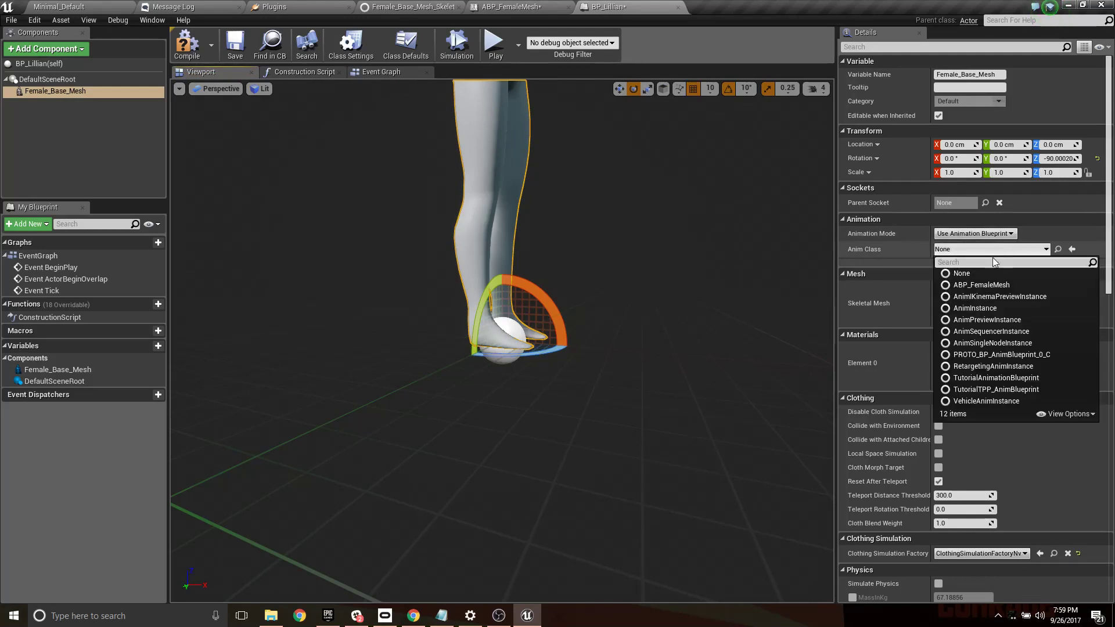
pyautogui.click(992, 284)
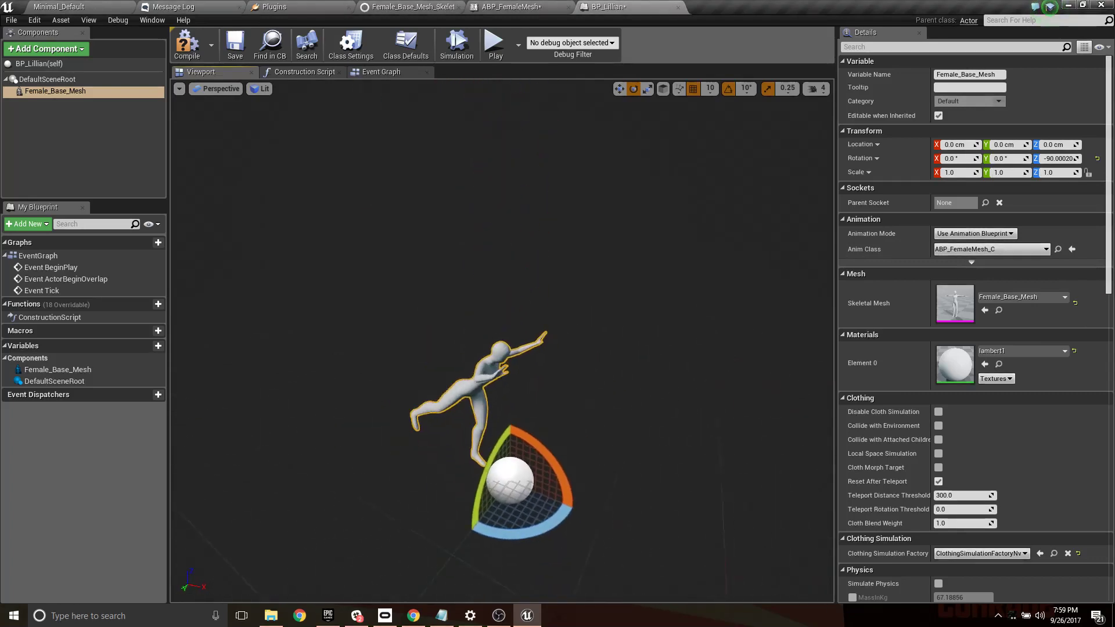
pyautogui.moveTo(571, 244); pyautogui.dragTo(577, 259, button='right')
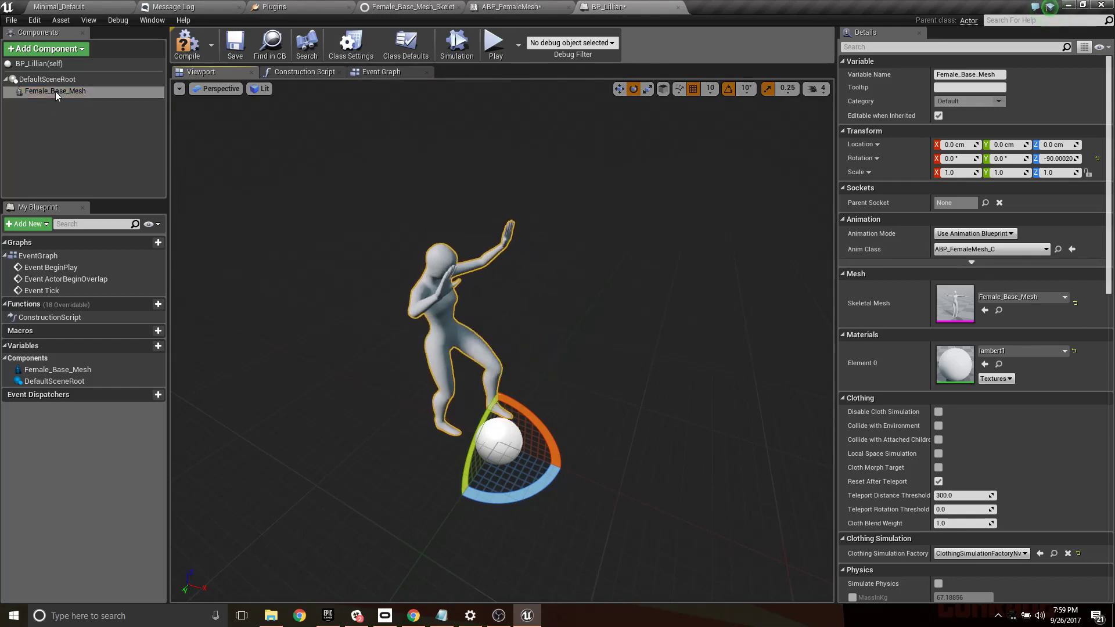
# - Add a Particle System component under Female_Base_Mesh and attach it to the Head bone
pyautogui.click(47, 49)
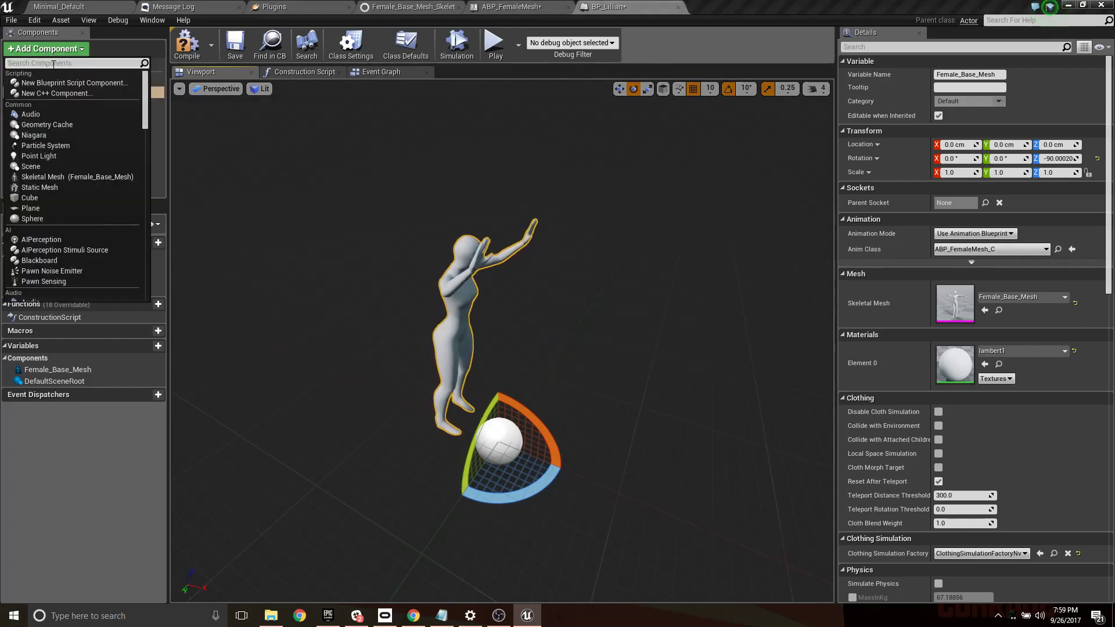
pyautogui.write('parti')
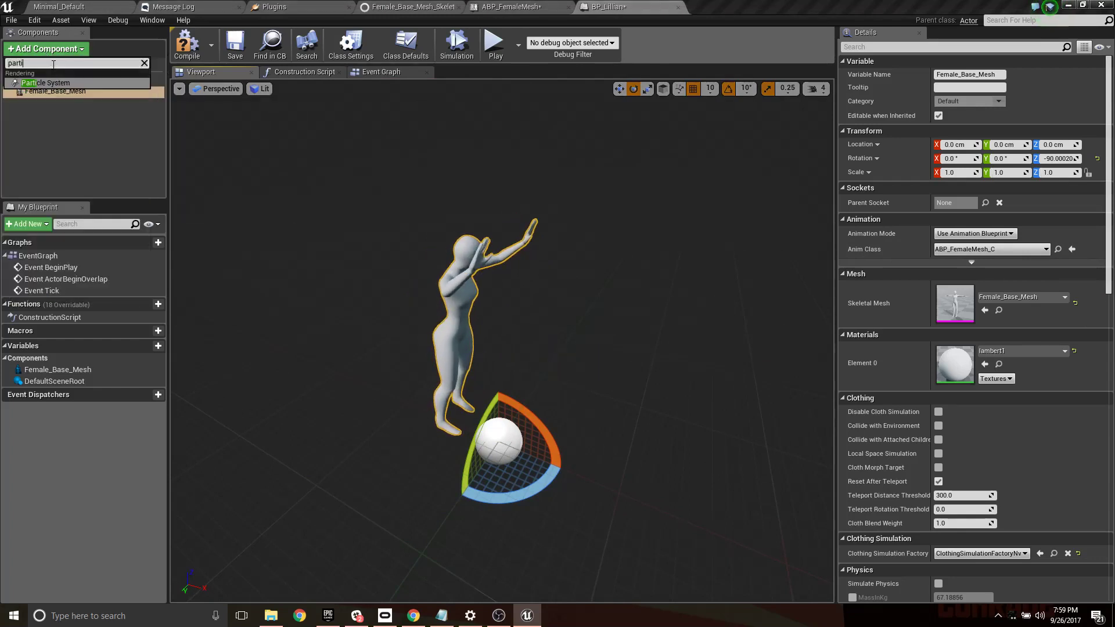
pyautogui.click(47, 81)
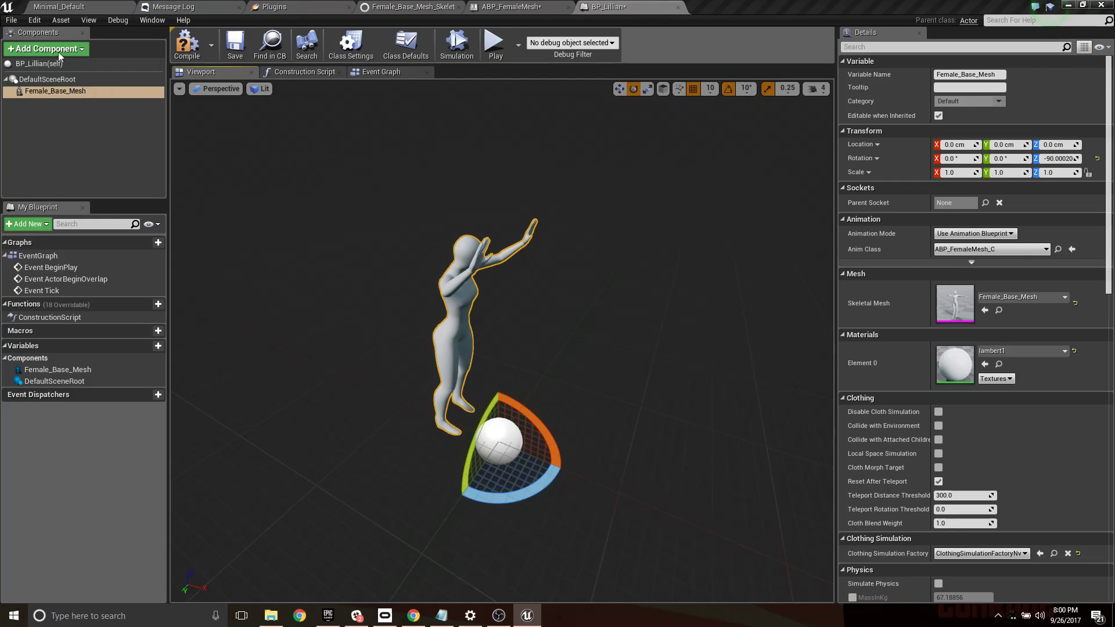
pyautogui.click(58, 104)
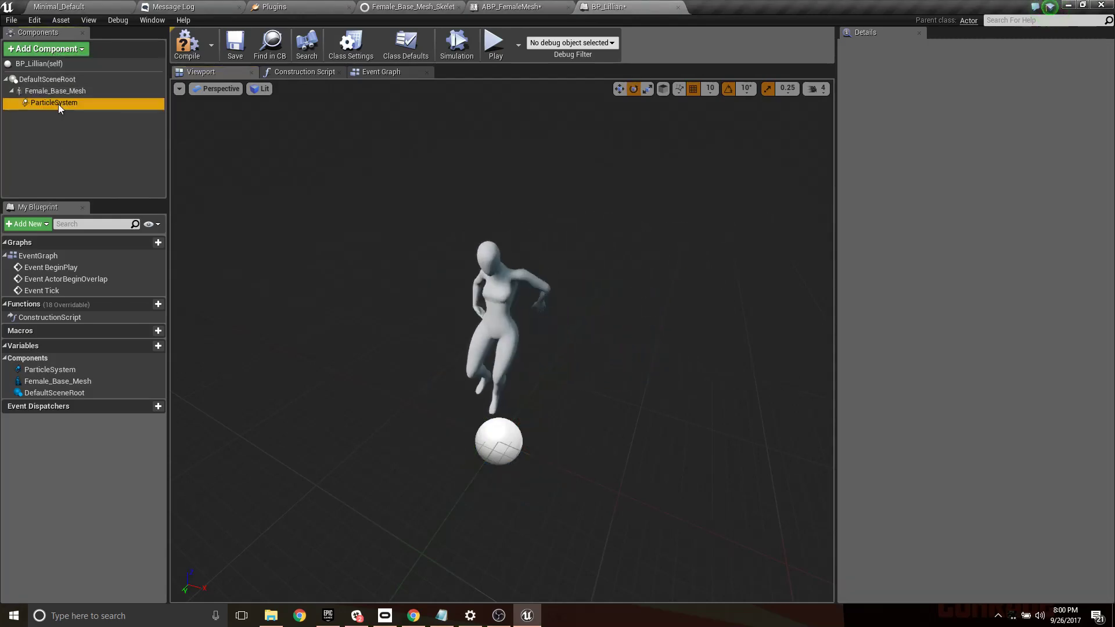
pyautogui.click(986, 203)
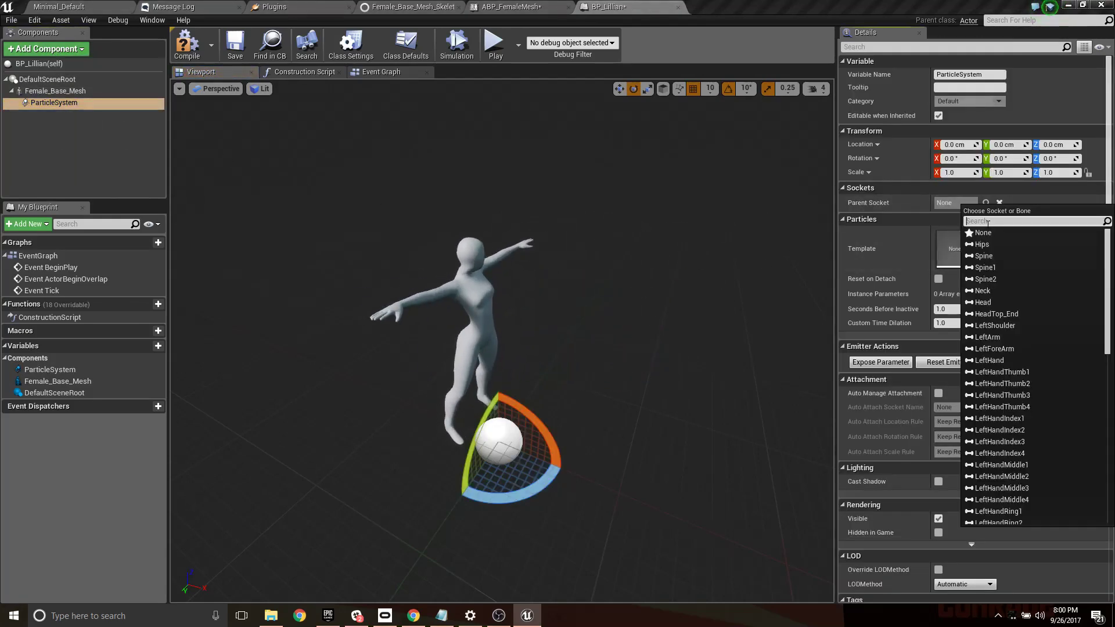
pyautogui.click(990, 301)
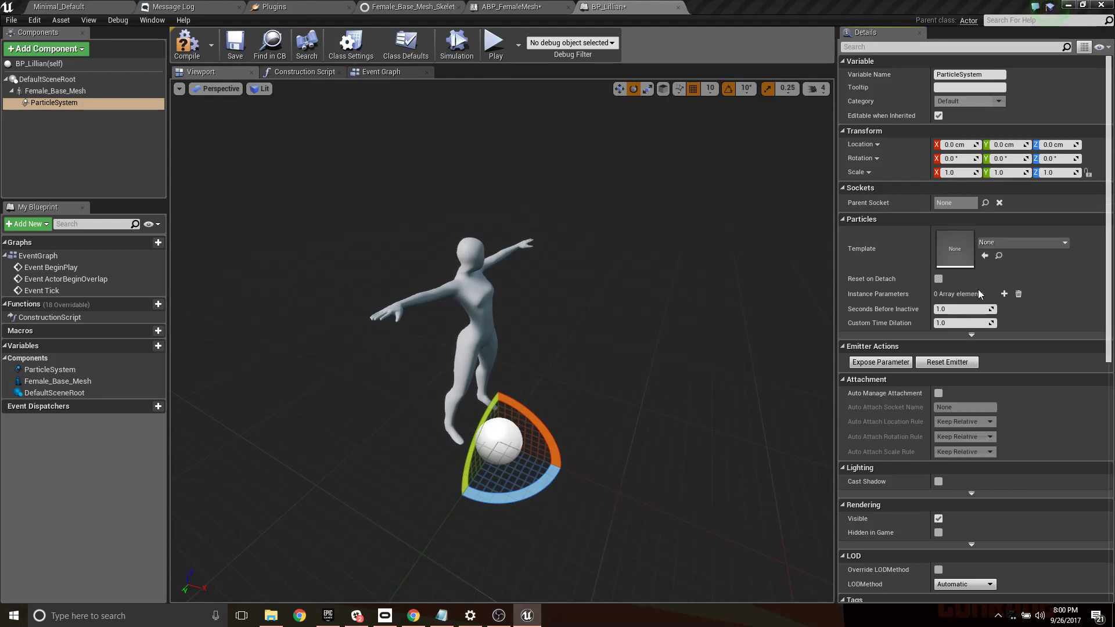
# - Assign the P_Fire template to the head's particle component and scale it to 0.2 on all three axes
pyautogui.click(1031, 242)
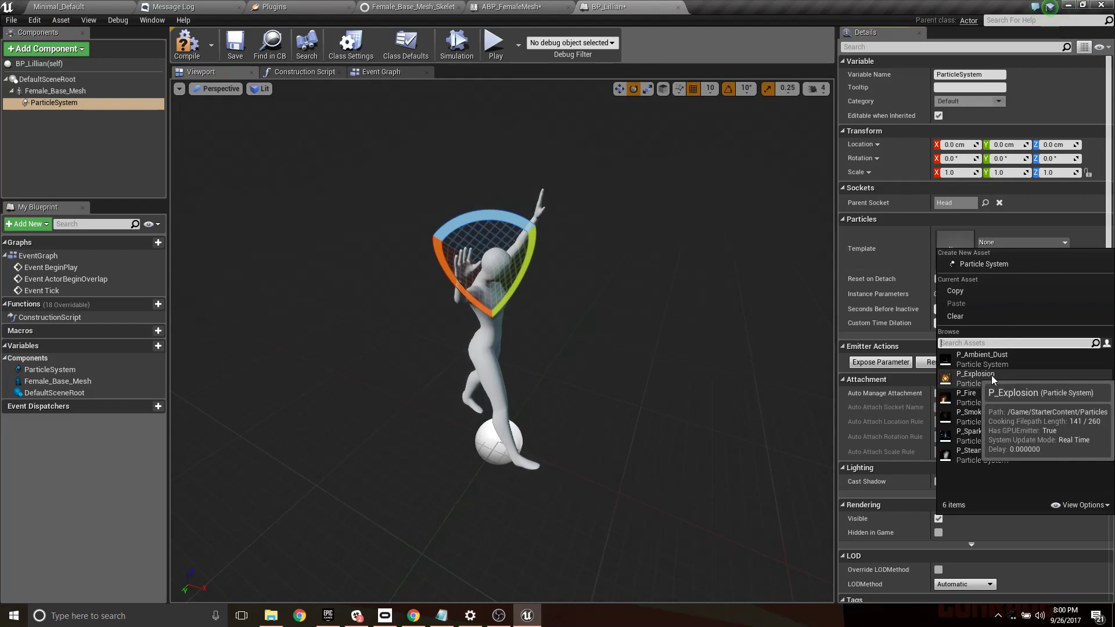
pyautogui.click(974, 398)
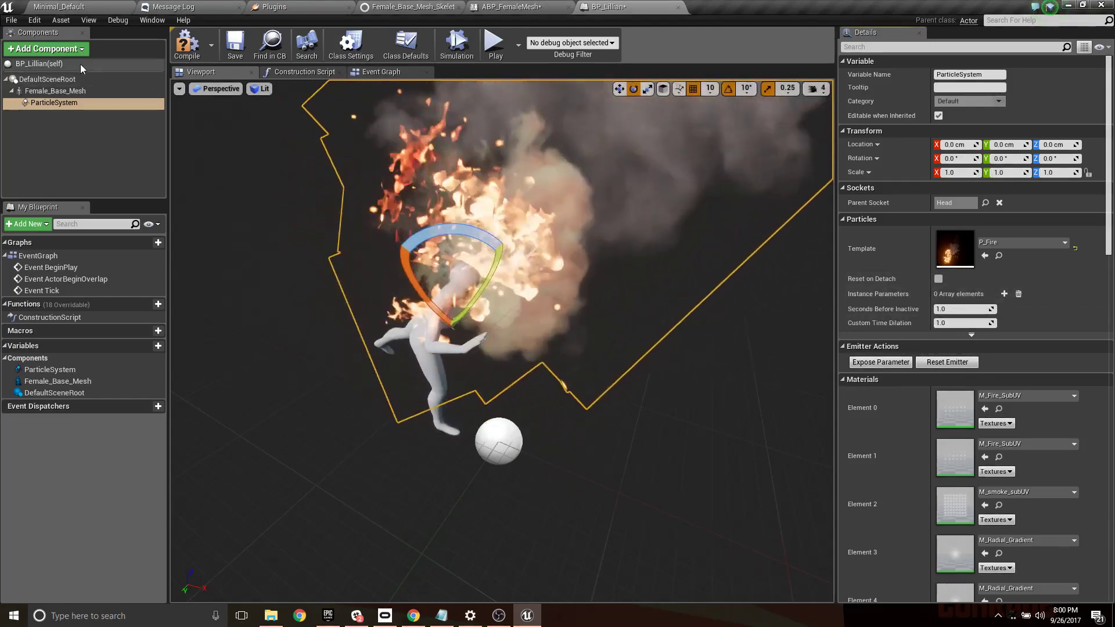
pyautogui.click(960, 174)
pyautogui.write('.2')
pyautogui.press('Tab')
pyautogui.write('.2')
pyautogui.press('Tab')
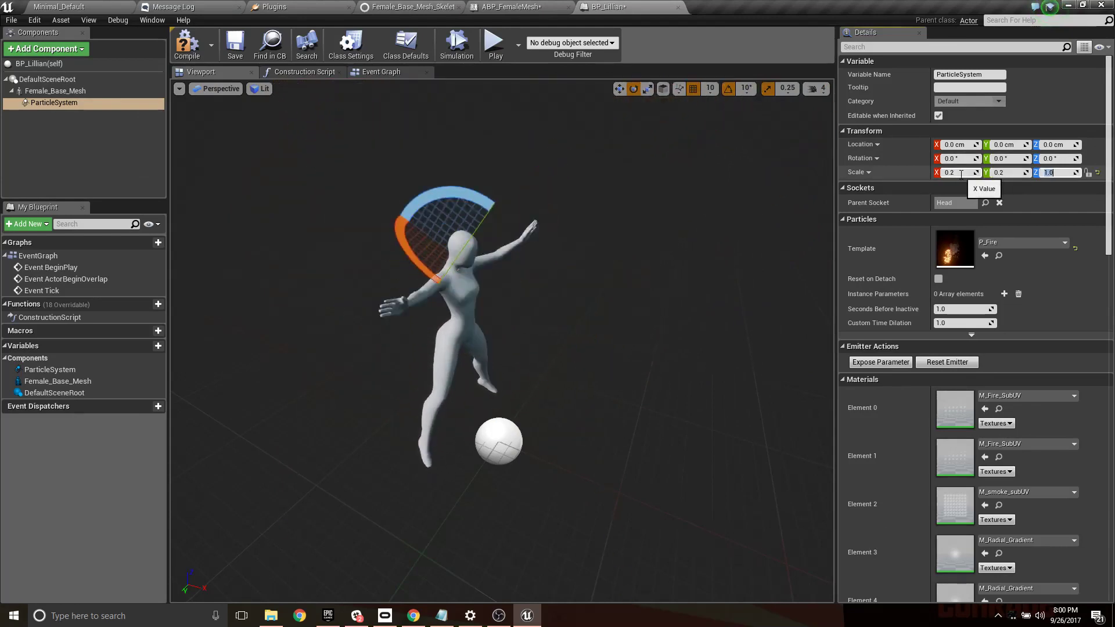
pyautogui.write('.2')
pyautogui.press('Return')
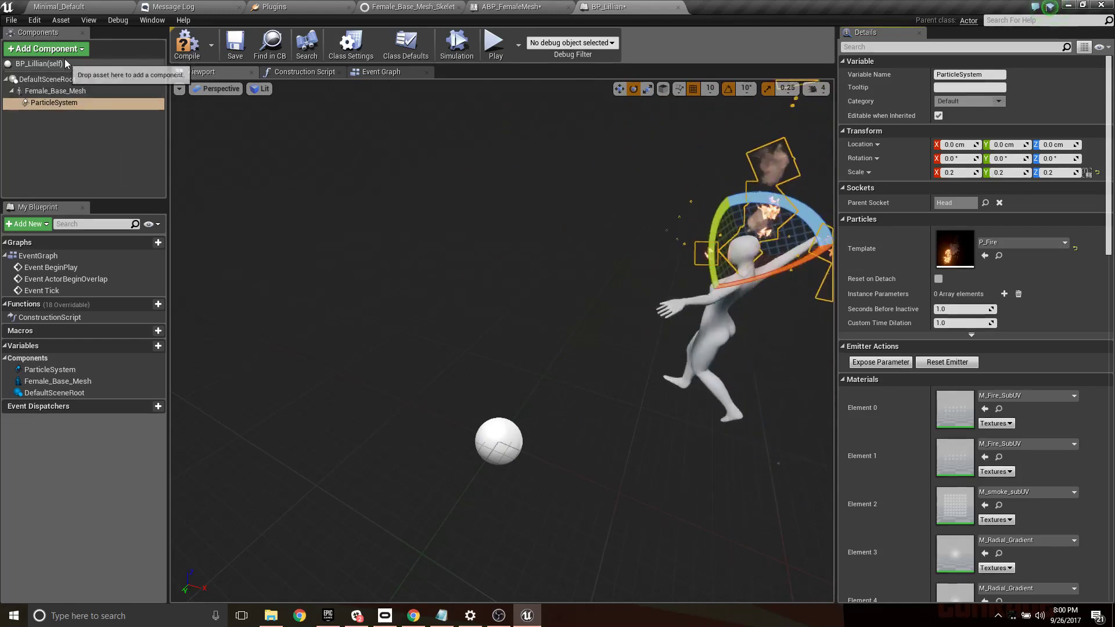
# - Add a second Particle System component and parent it directly to Female_Base_Mesh
pyautogui.click(47, 49)
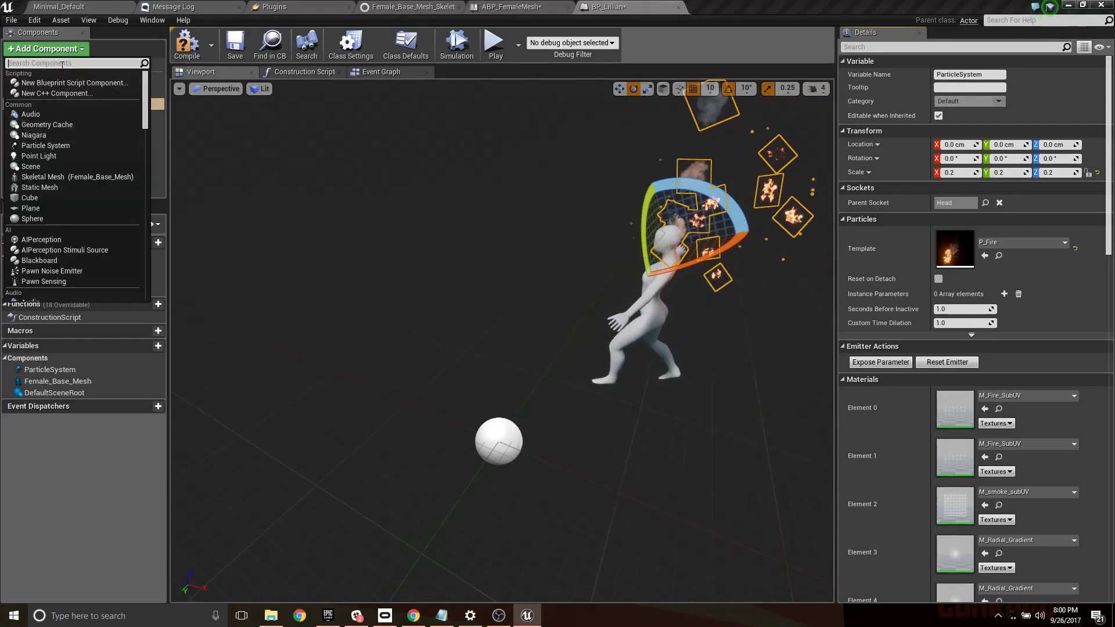
pyautogui.write('part')
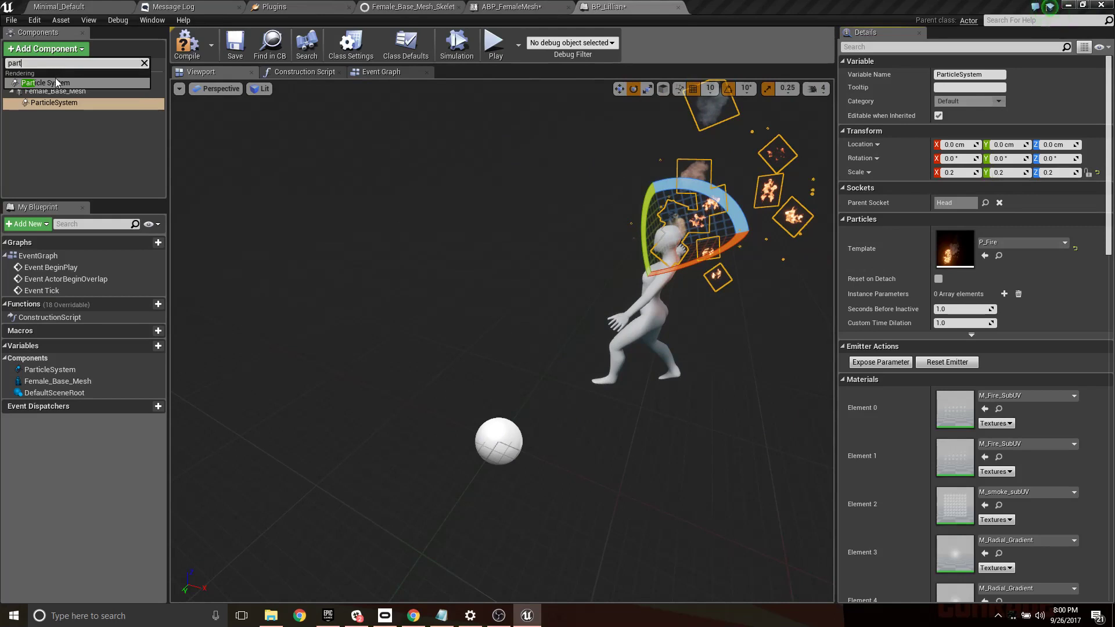
pyautogui.click(56, 83)
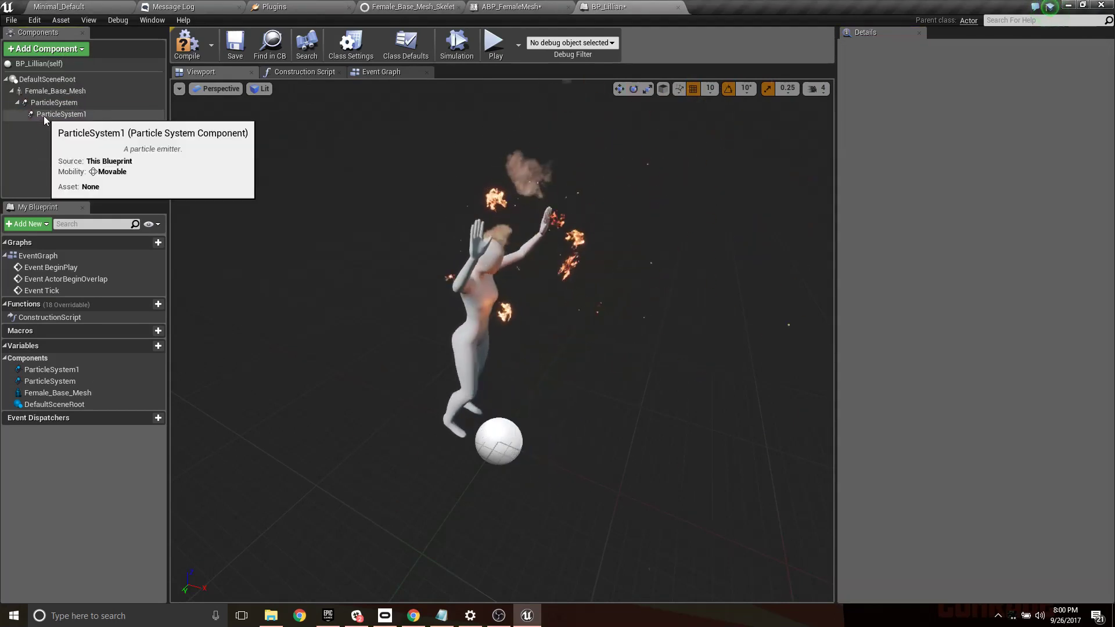
pyautogui.moveTo(45, 118); pyautogui.dragTo(48, 92)
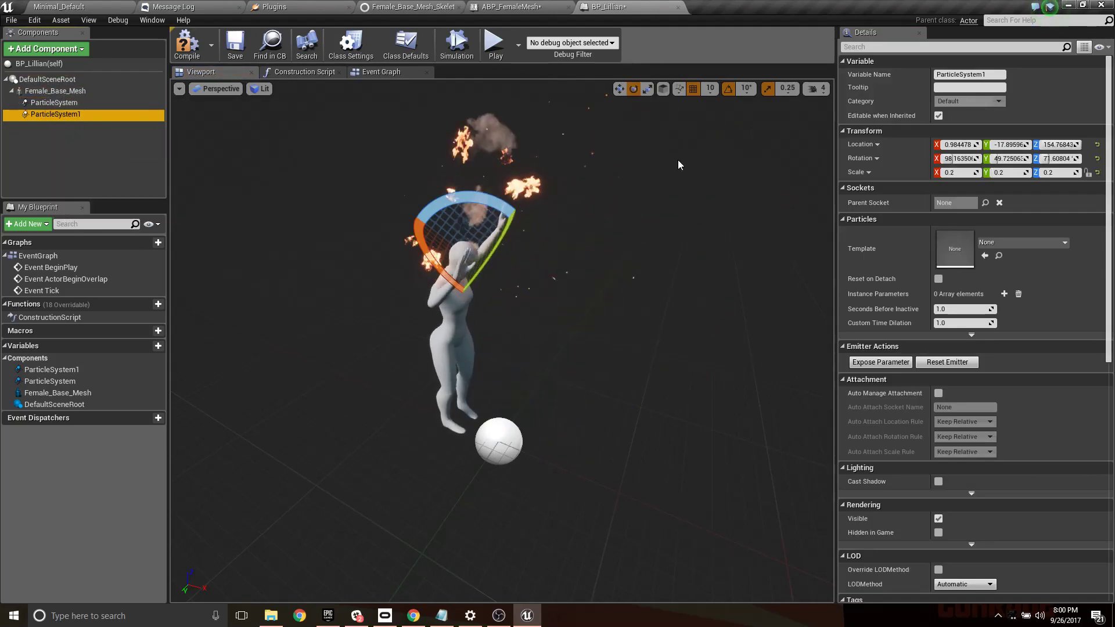
# - Attach the second particle component to the LeftArm bone and give it the P_Smoke template
pyautogui.click(985, 202)
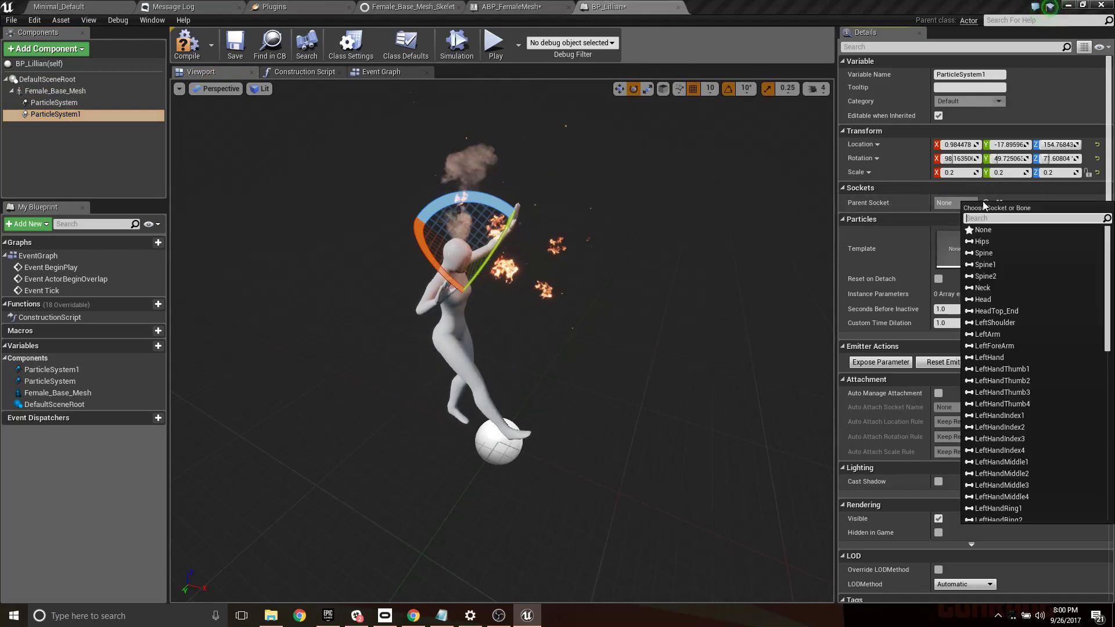
pyautogui.click(1004, 336)
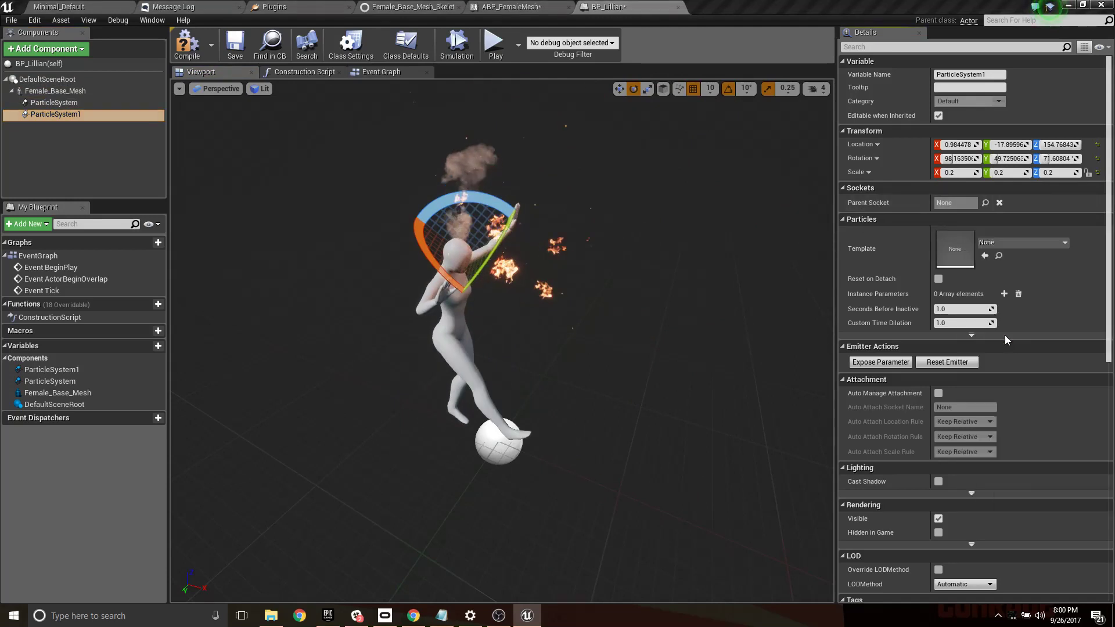
pyautogui.click(1018, 241)
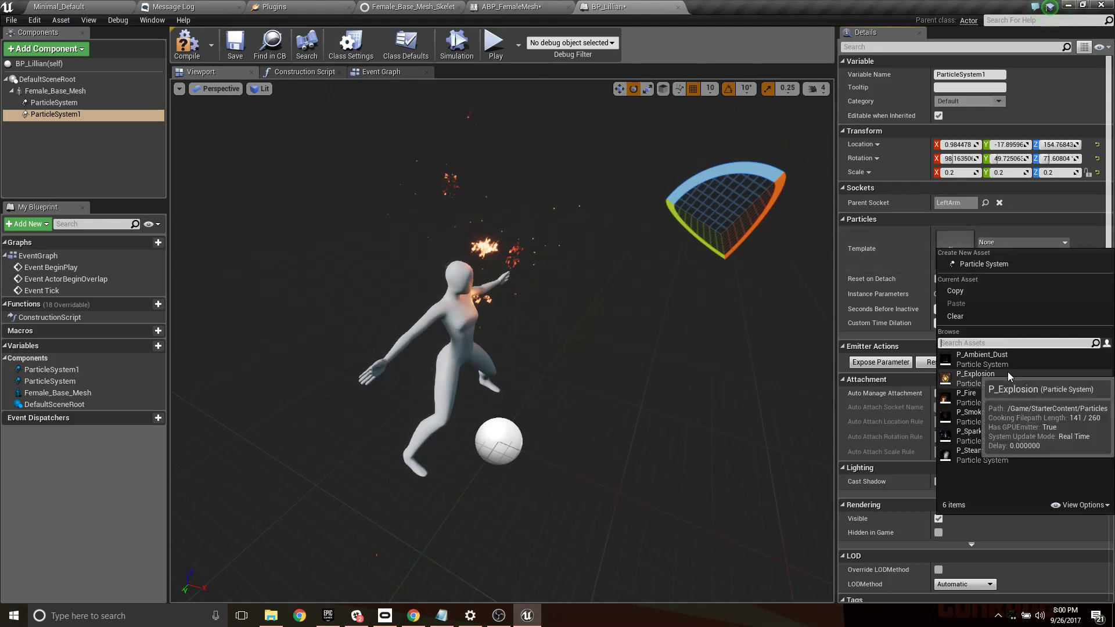
pyautogui.click(994, 413)
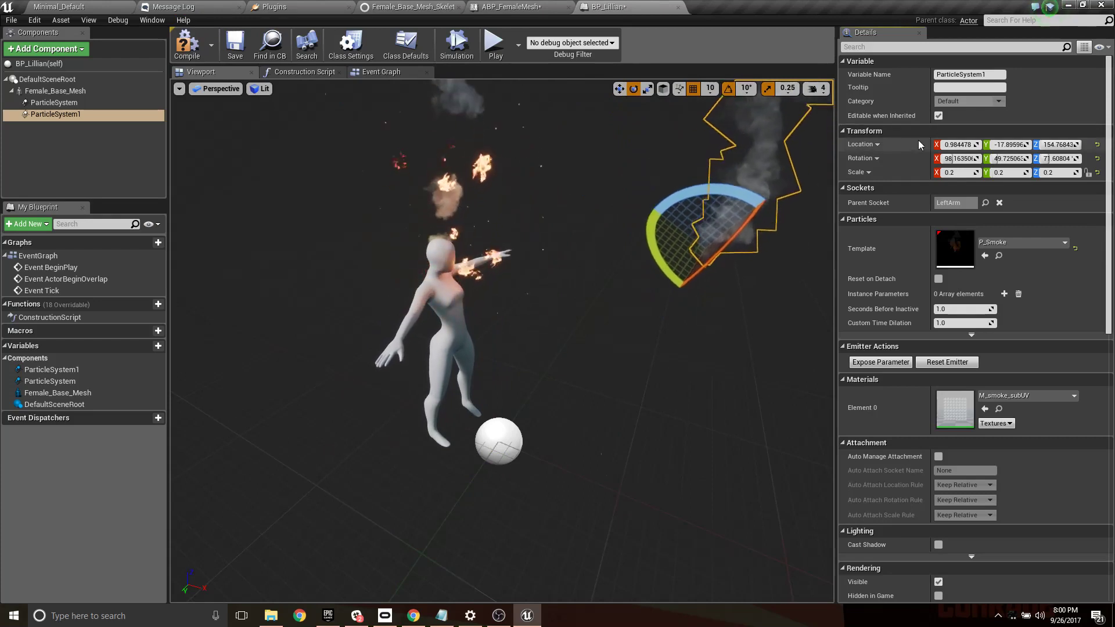
# - Set the smoke particle component's location to 0 on the X, Y and Z axes
pyautogui.click(957, 144)
pyautogui.write('0')
pyautogui.press('Tab')
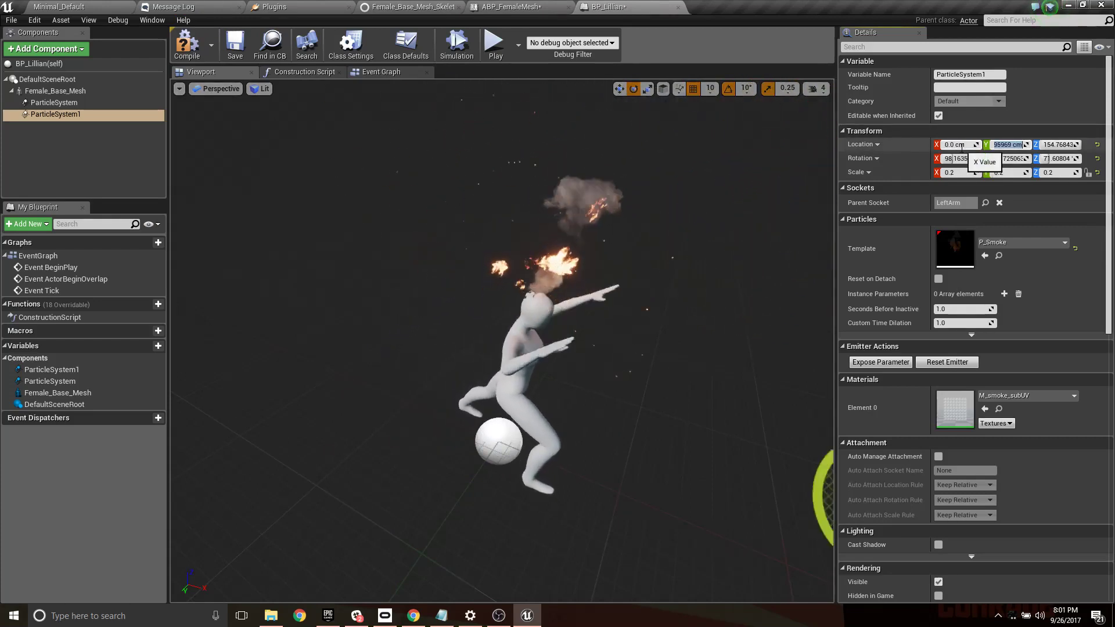
pyautogui.write('0')
pyautogui.press('Tab')
# - Set the smoke particle component's rotation to 0° on the X, Y and Z axes
pyautogui.write('0')
pyautogui.press('Return')
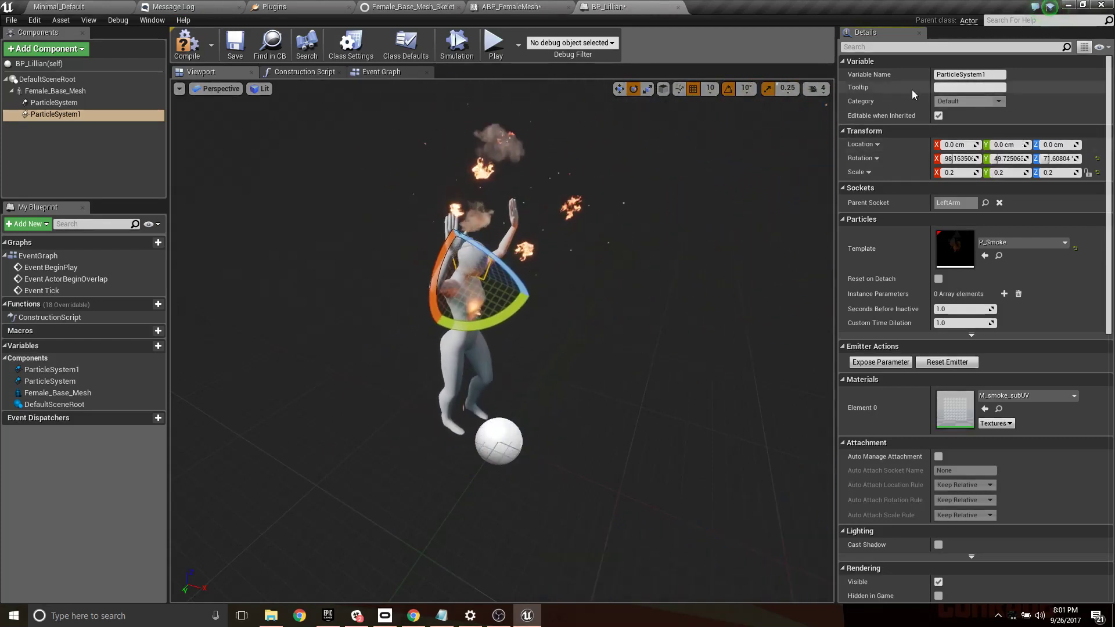
pyautogui.click(957, 158)
pyautogui.write('0')
pyautogui.press('Tab')
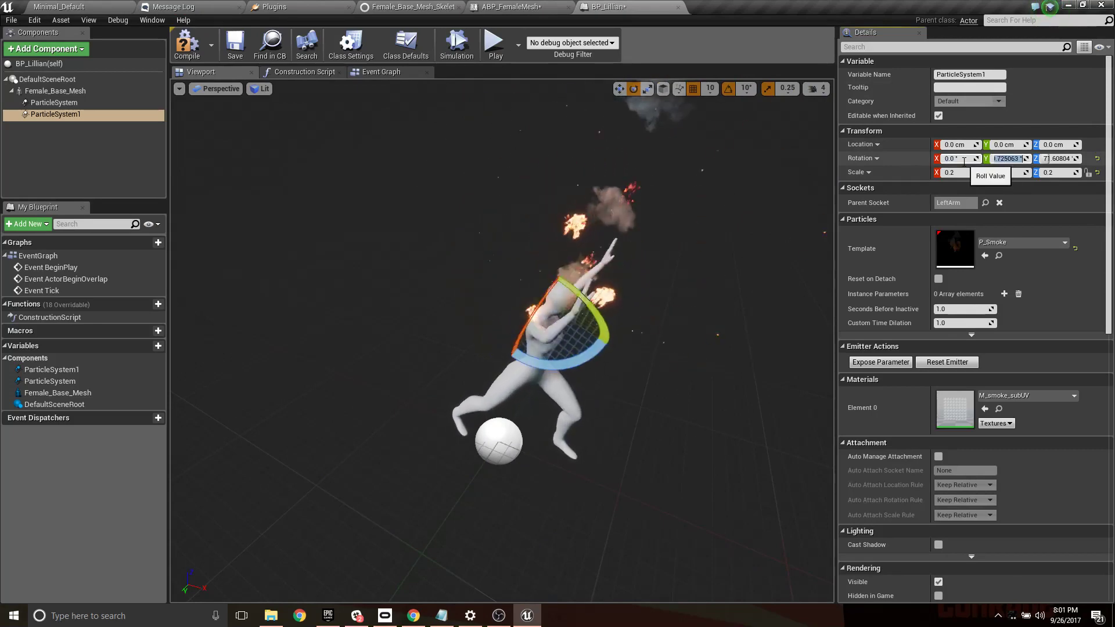
pyautogui.write('0')
pyautogui.press('Tab')
pyautogui.write('0')
pyautogui.press('Return')
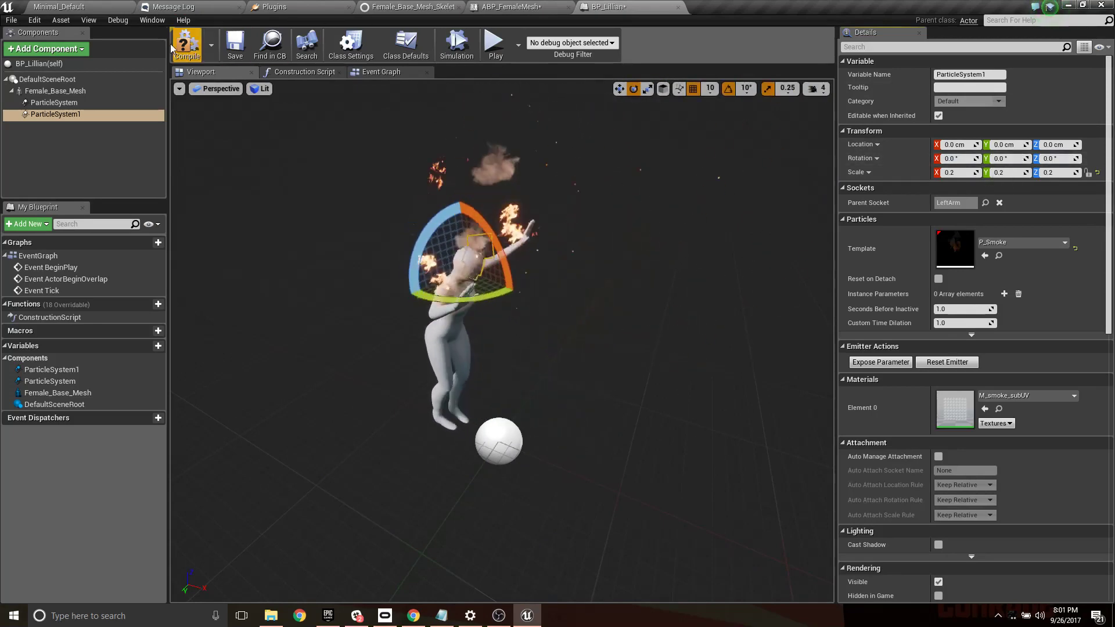
# - Compile and save the Actor Blueprint and return to the Minimal_Default level
pyautogui.click(54, 102)
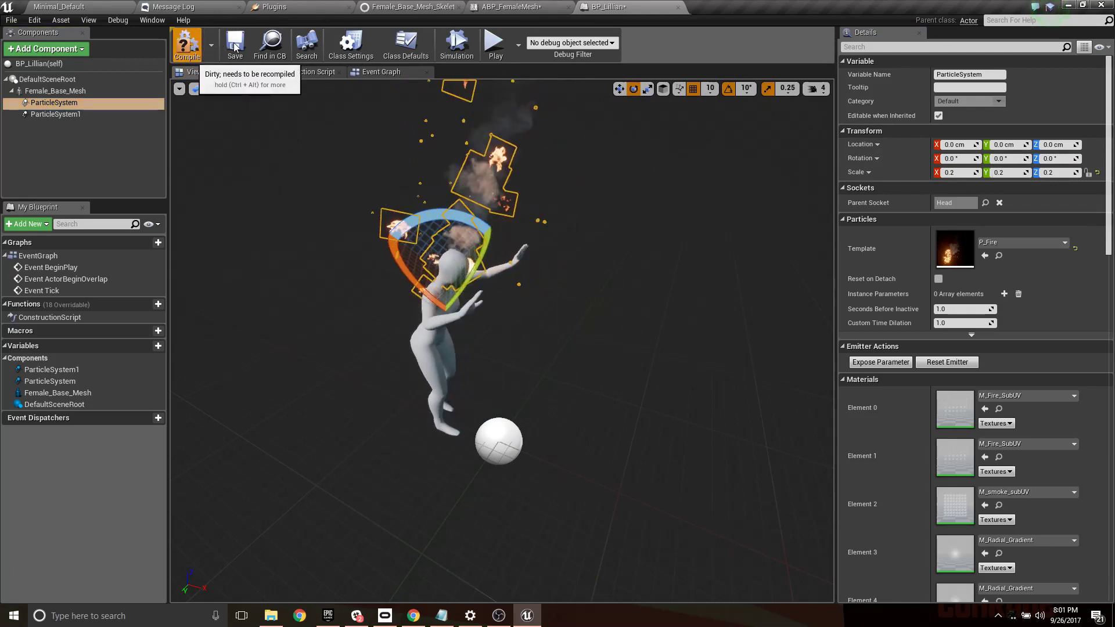
pyautogui.click(187, 43)
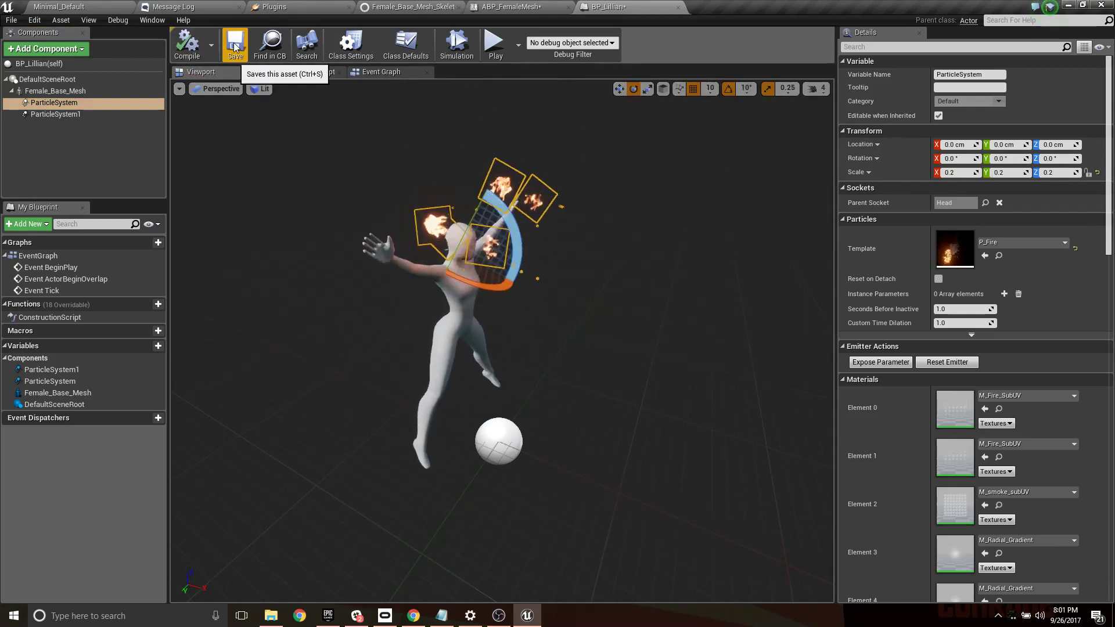
pyautogui.click(58, 7)
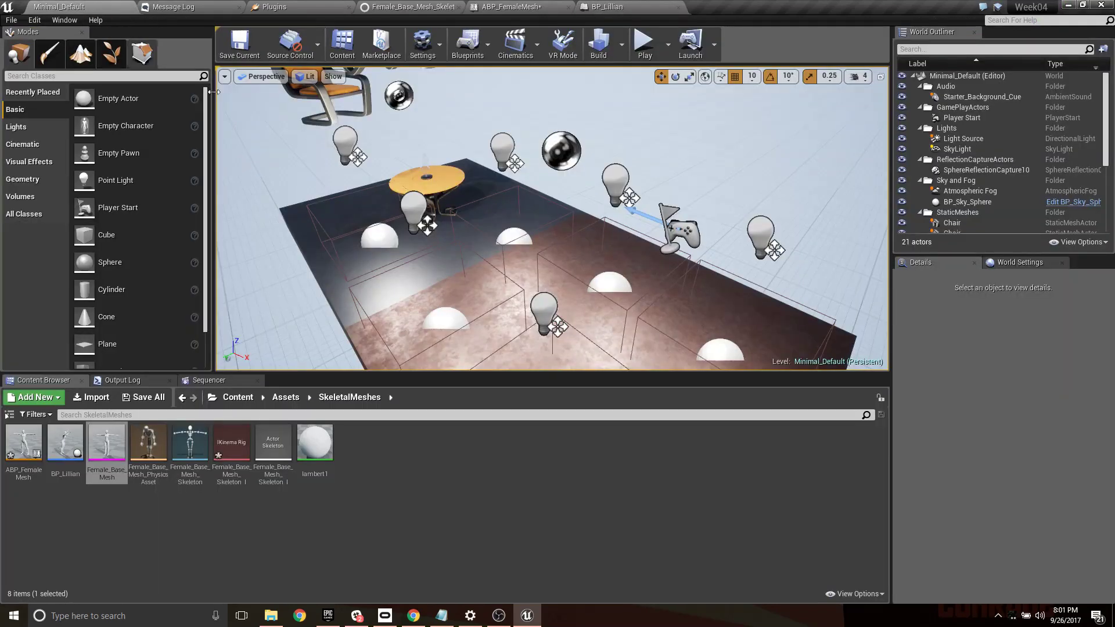
# - Place three instances of the performer's Actor Blueprint on the floor, at about X -40 Y 130, X 100 Y -40 and X 250 Y 90
pyautogui.click(77, 445)
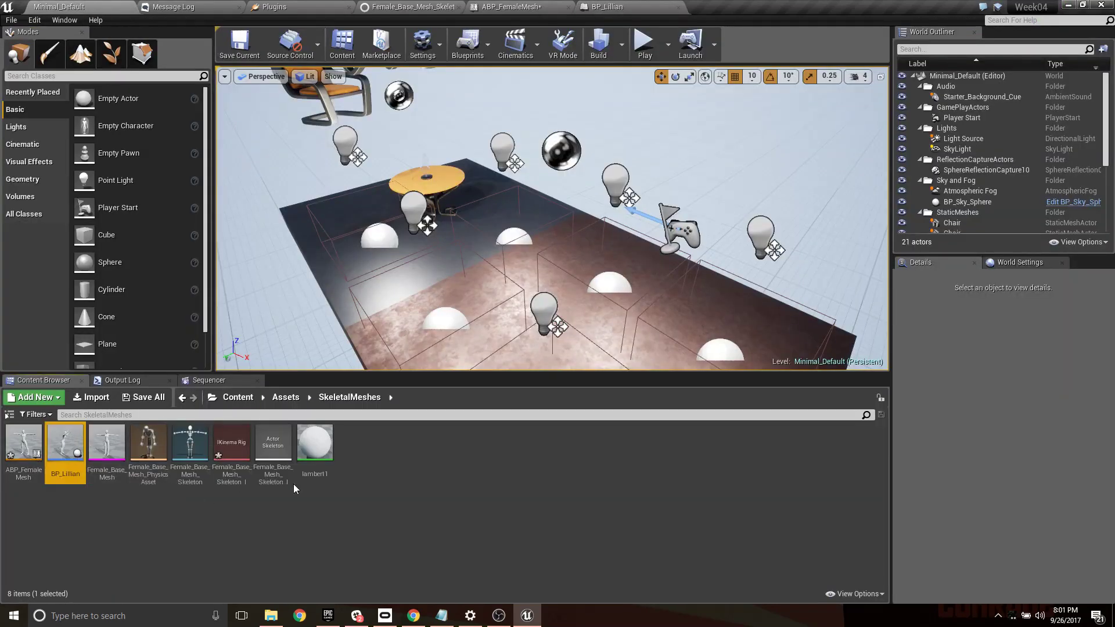
pyautogui.moveTo(493, 341); pyautogui.dragTo(438, 351, button='right')
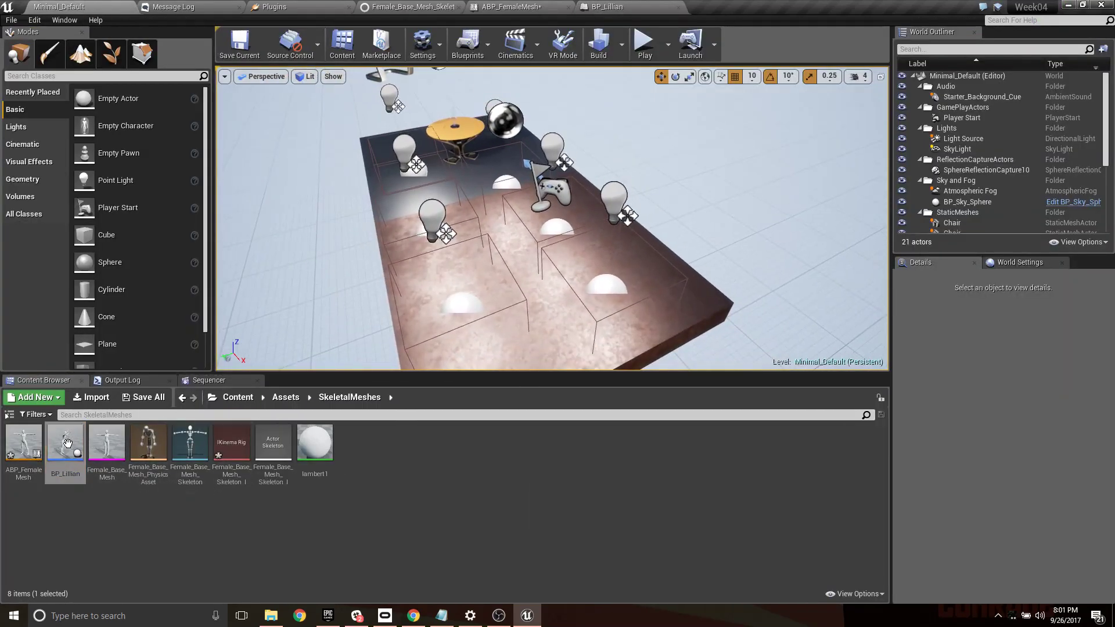
pyautogui.moveTo(416, 201); pyautogui.dragTo(416, 201)
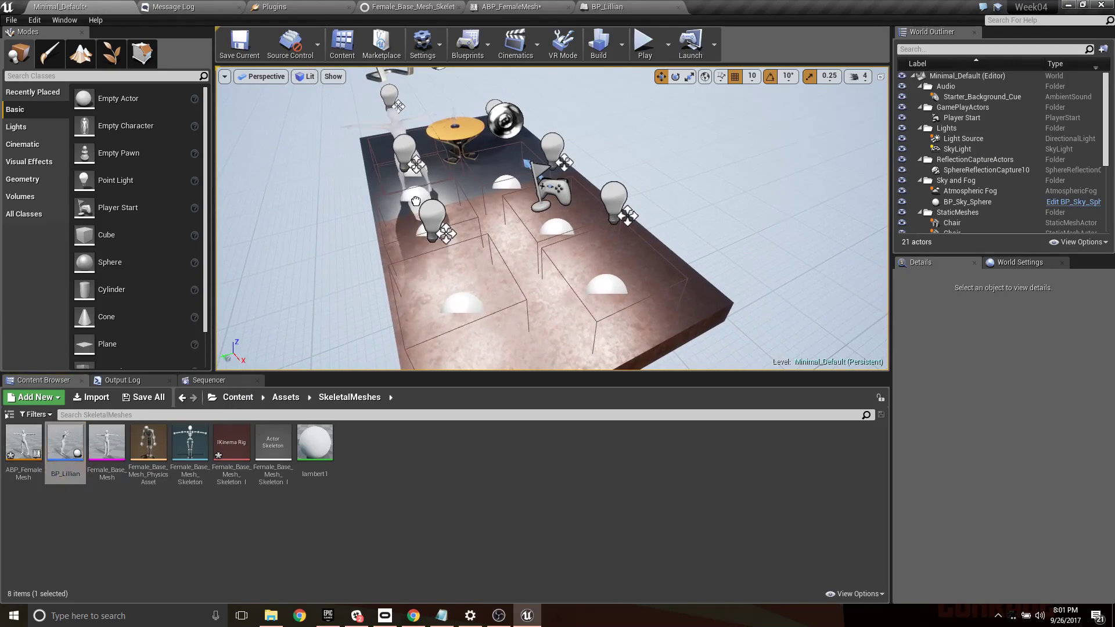
pyautogui.moveTo(64, 444); pyautogui.dragTo(407, 200)
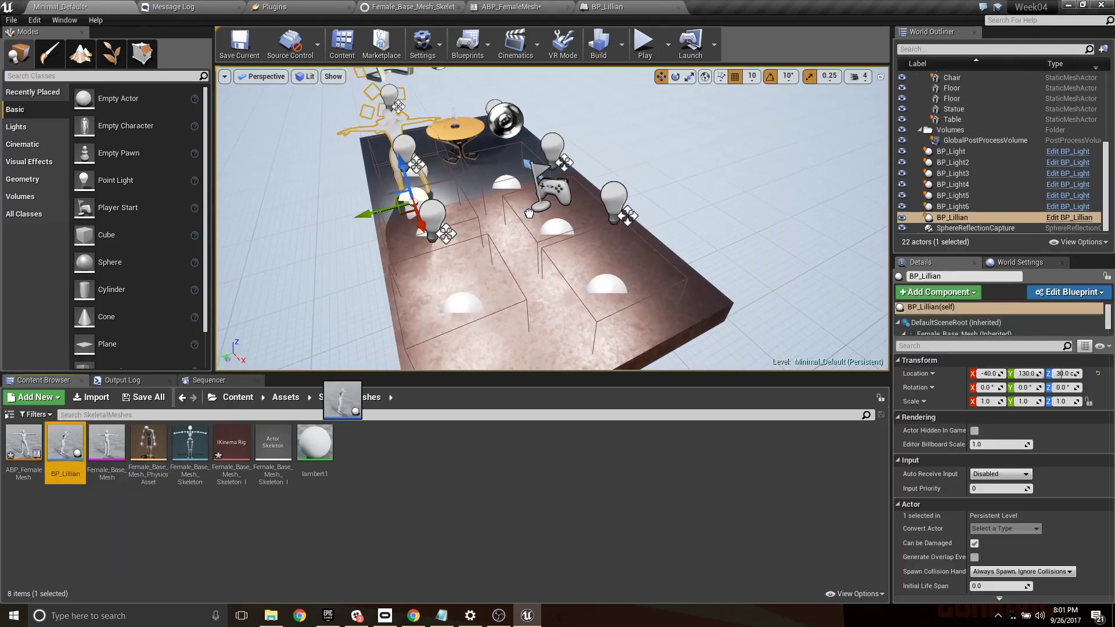
pyautogui.moveTo(529, 213); pyautogui.dragTo(528, 213)
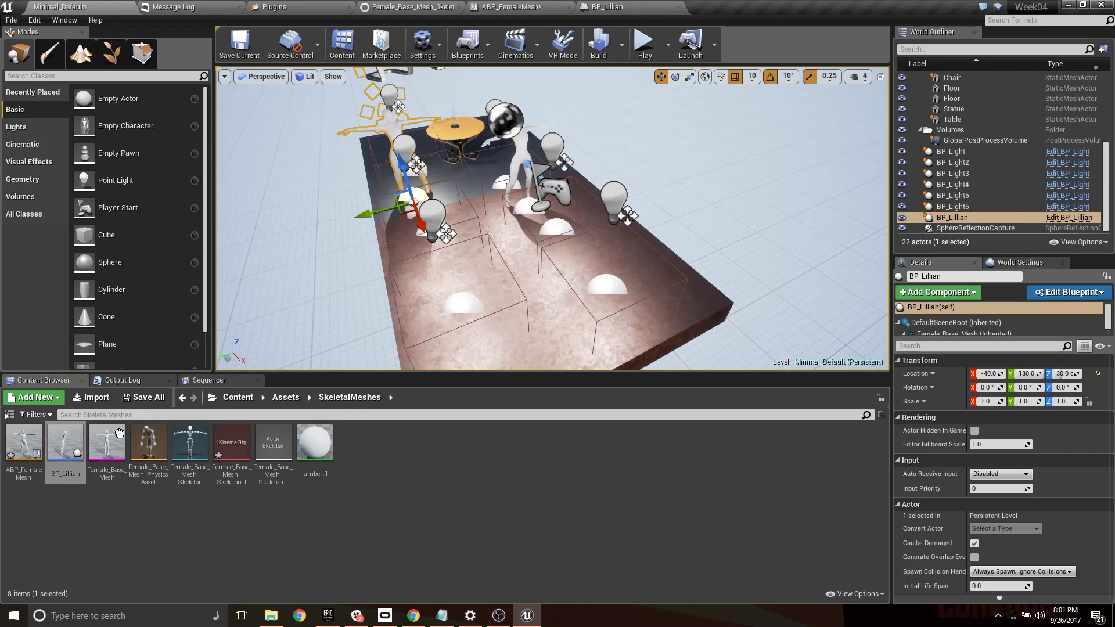
pyautogui.moveTo(65, 444); pyautogui.dragTo(525, 216)
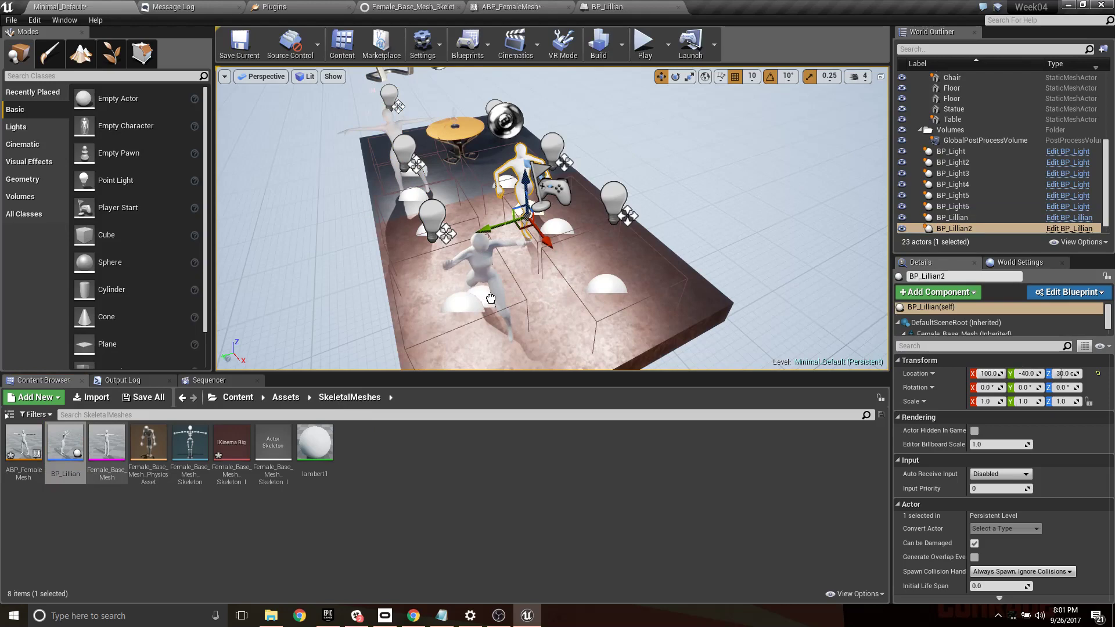
pyautogui.moveTo(490, 299); pyautogui.dragTo(491, 299)
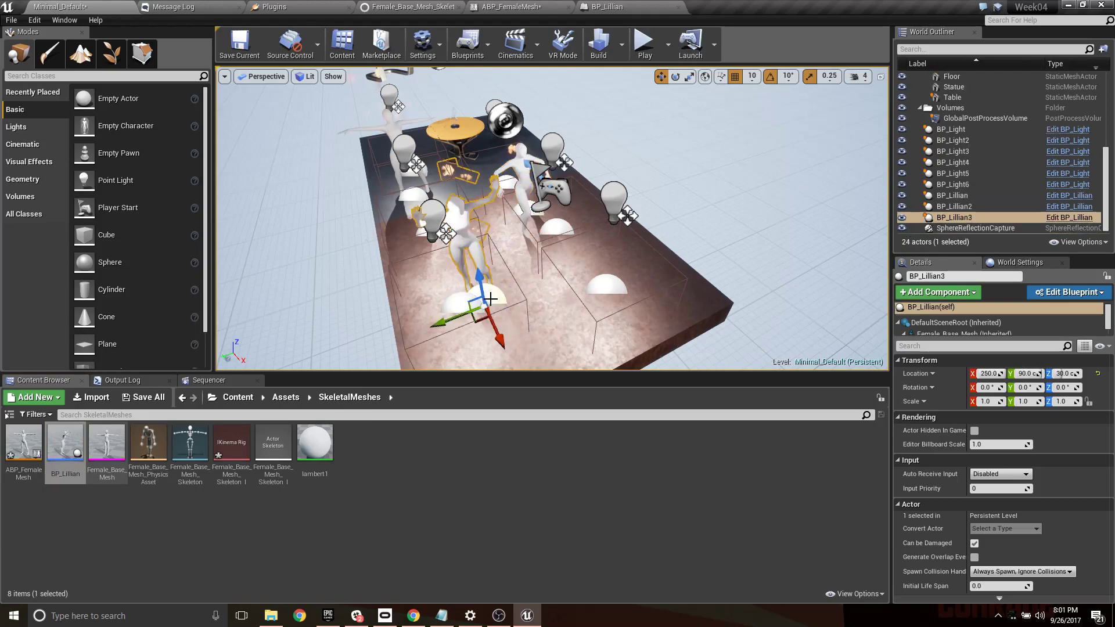
# - Play the level to view the three streamed characters with their fire and smoke effects, and stop the session
pyautogui.click(644, 44)
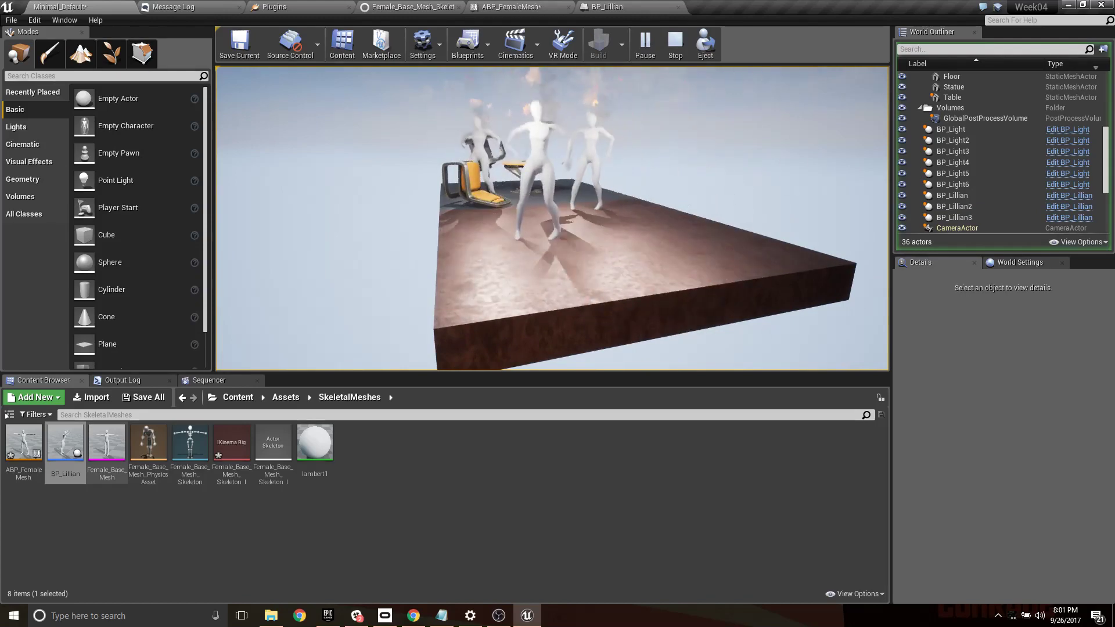
pyautogui.press('Escape')
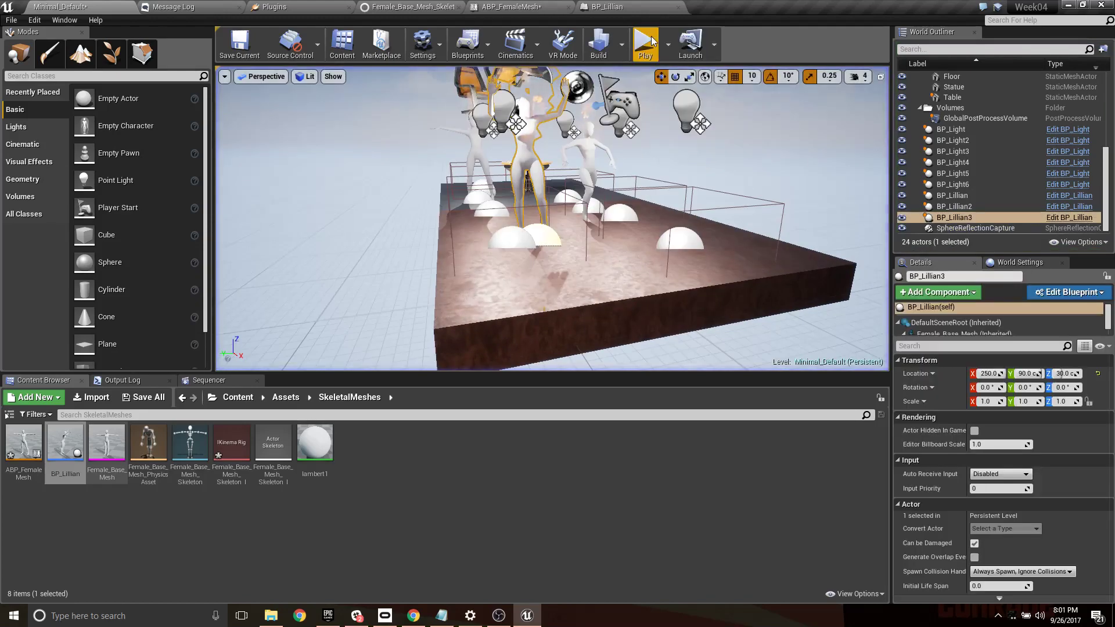
# - In the performer's Actor Blueprint, enable Generate Overlap Events on Female_Base_Mesh and set its collision preset to BlockAllDynamic
pyautogui.click(626, 11)
pyautogui.click(86, 90)
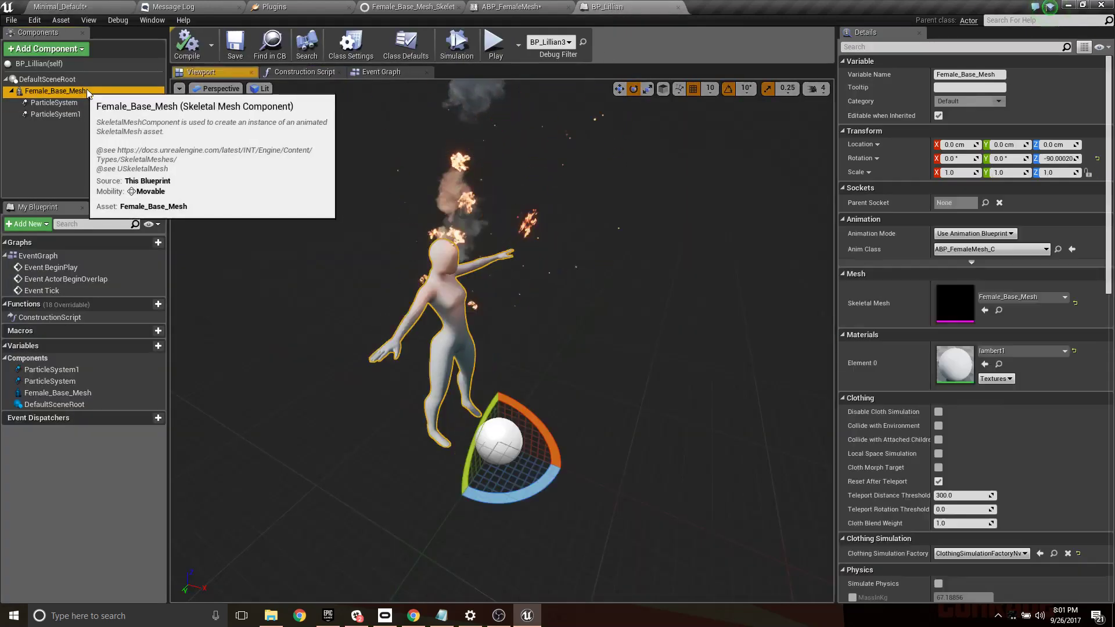
pyautogui.scroll(-10, 1008, 415)
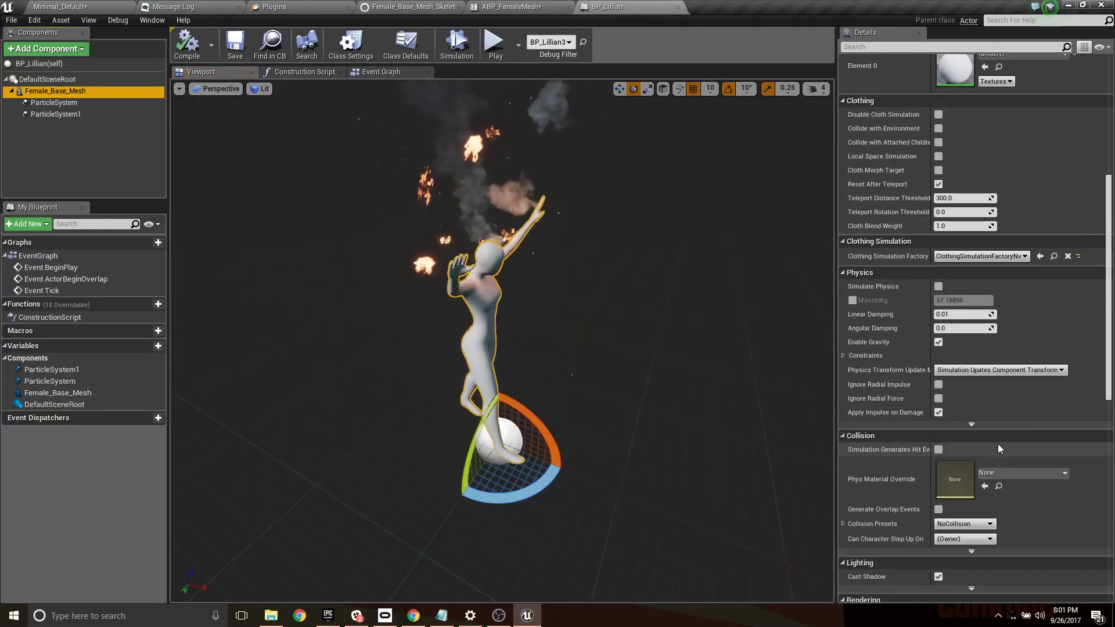
pyautogui.scroll(-5, 998, 406)
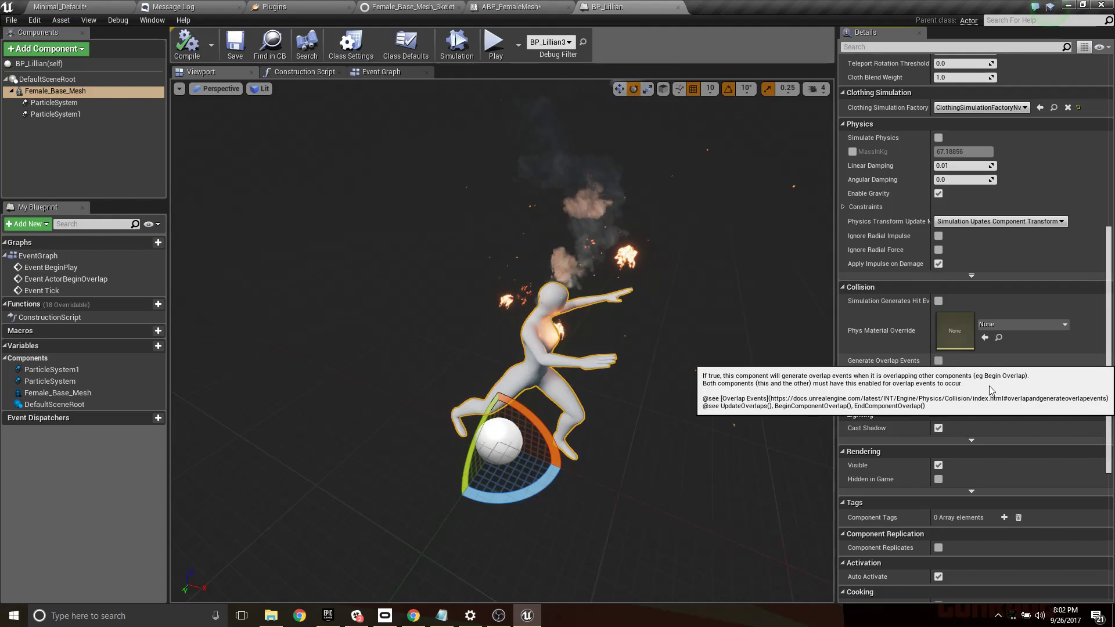
pyautogui.click(938, 361)
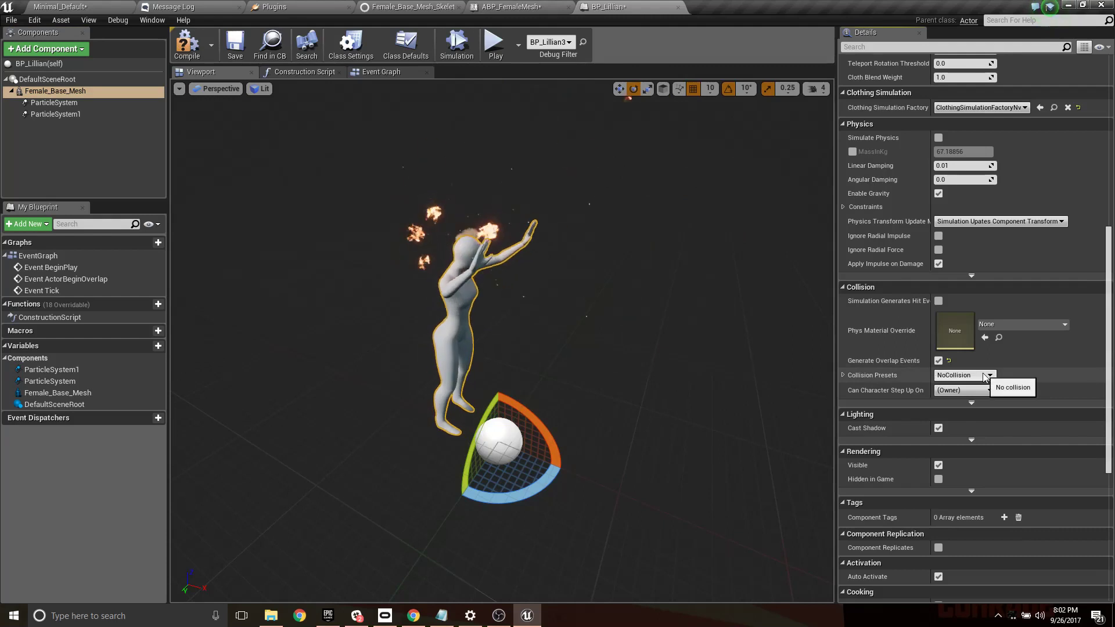
pyautogui.click(985, 376)
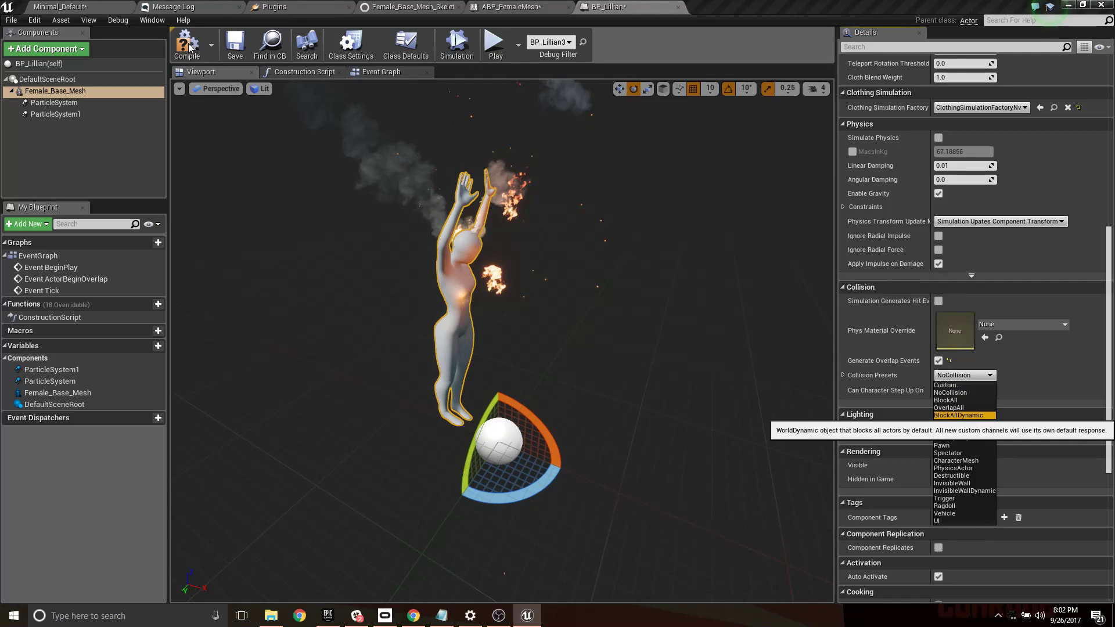
pyautogui.press('Return')
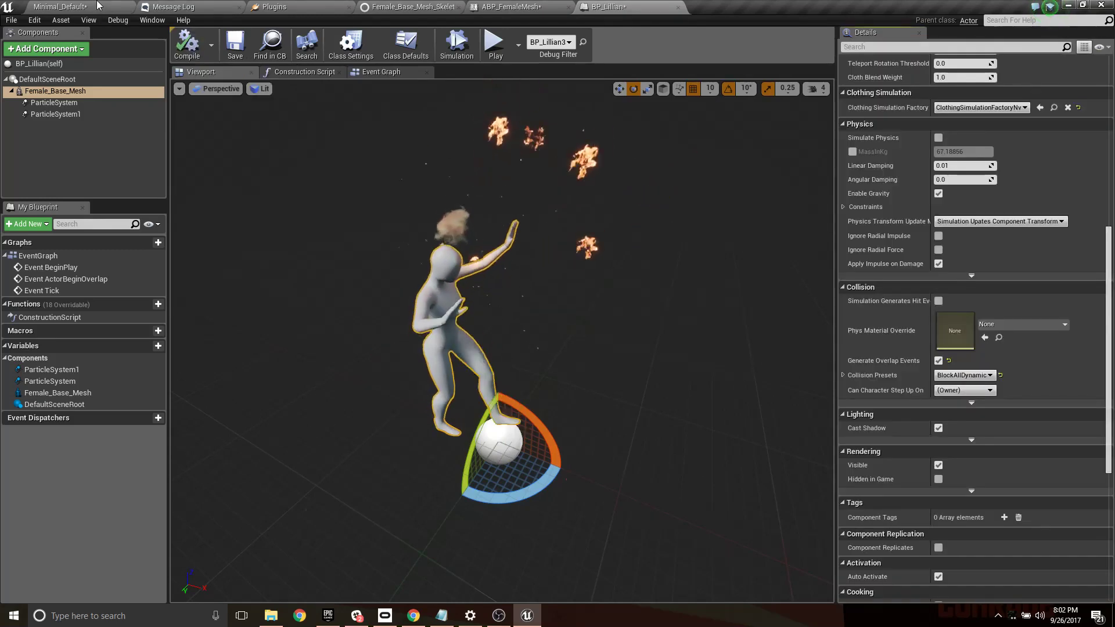
# - Return to the Minimal_Default level and save all modified content, including the blueprints, the IKinema rig and the level
pyautogui.click(101, 7)
pyautogui.click(154, 399)
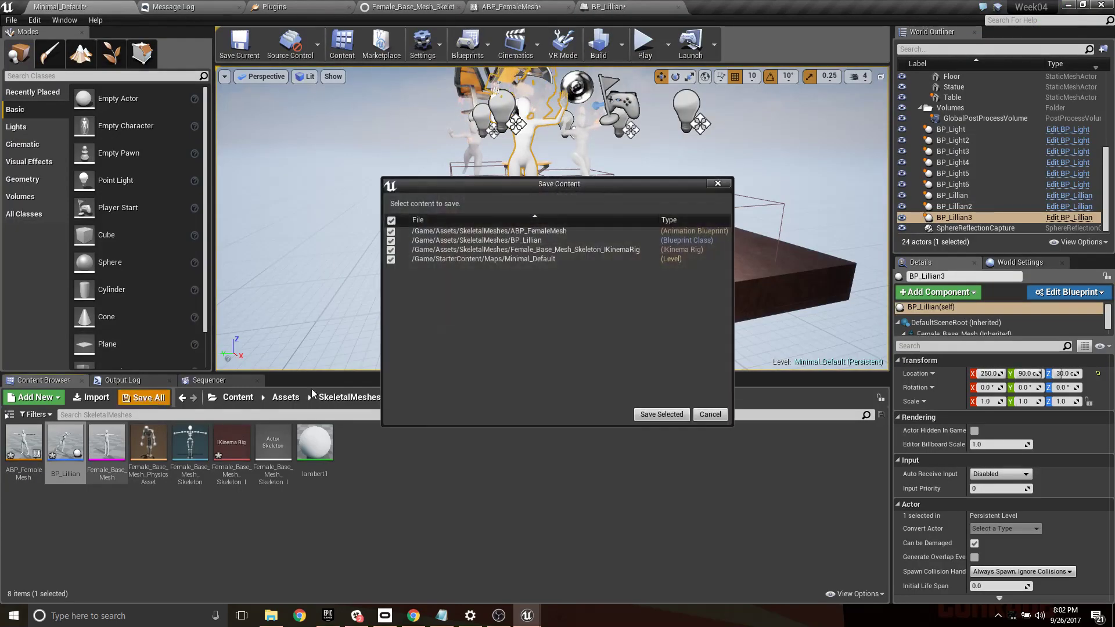
pyautogui.click(667, 415)
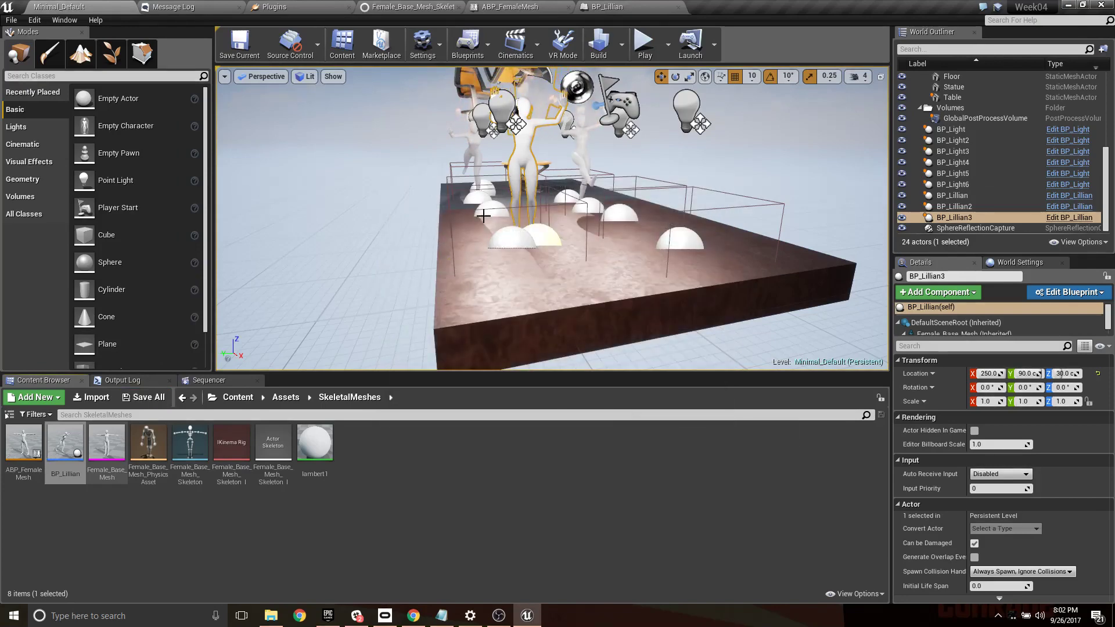
# - In the Level Blueprint, duplicate Set Global Time Dilation so Space Bar Pressed sets time dilation to 1 and Released sets it to 0.1
pyautogui.moveTo(465, 222); pyautogui.dragTo(467, 261, button='right')
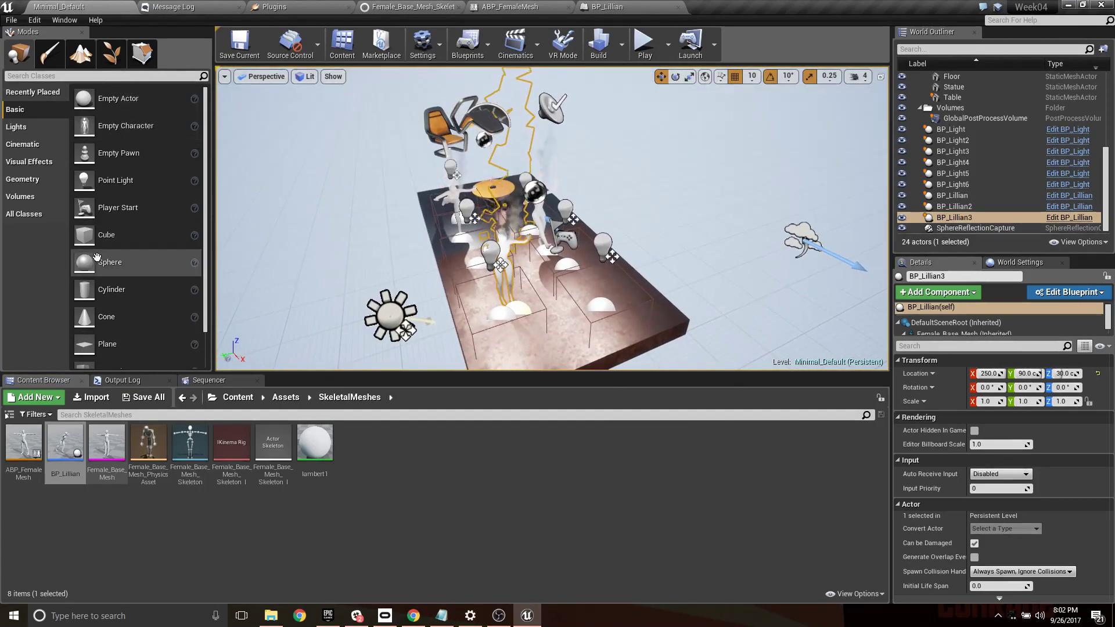
pyautogui.click(515, 44)
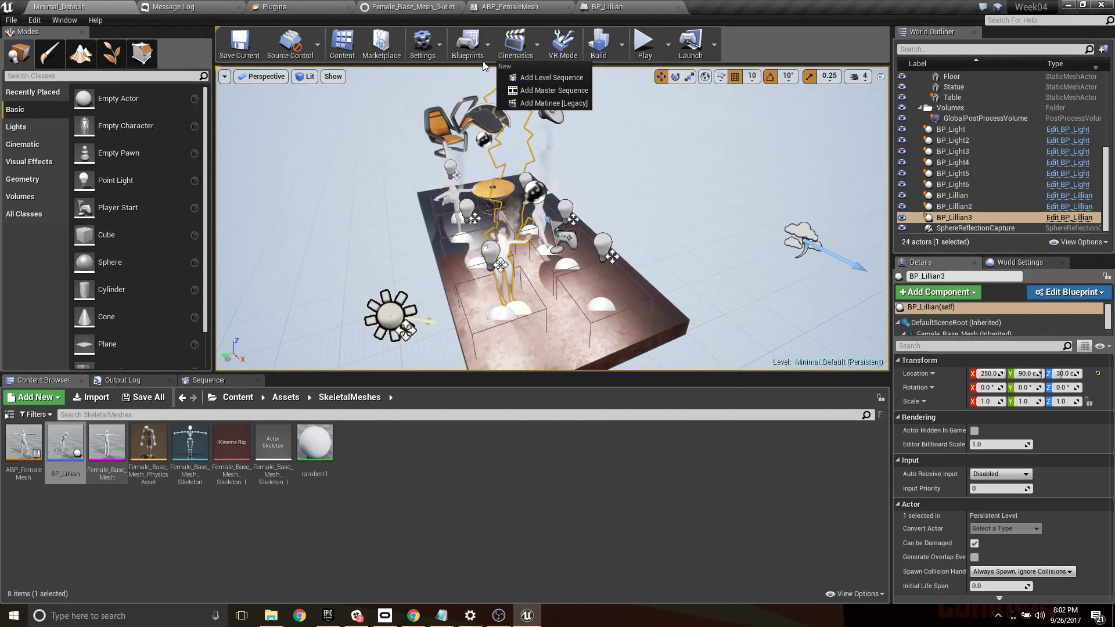
pyautogui.click(467, 44)
pyautogui.click(467, 44)
pyautogui.click(514, 143)
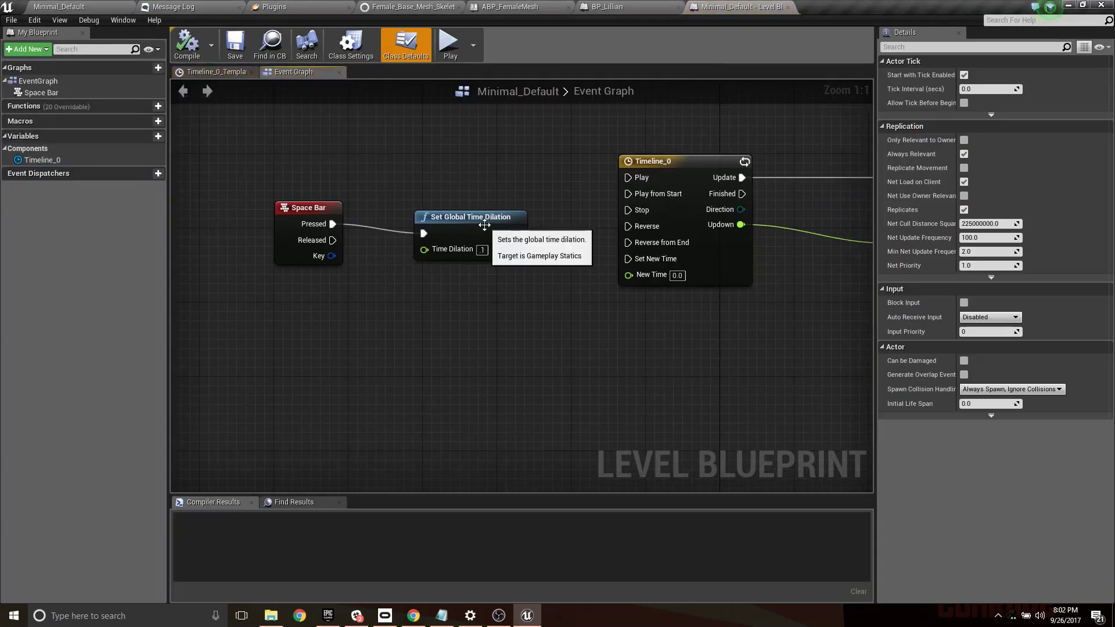
pyautogui.click(492, 216)
pyautogui.hotkey('ctrl', 'c')
pyautogui.hotkey('ctrl', 'v')
pyautogui.moveTo(480, 282); pyautogui.dragTo(462, 301)
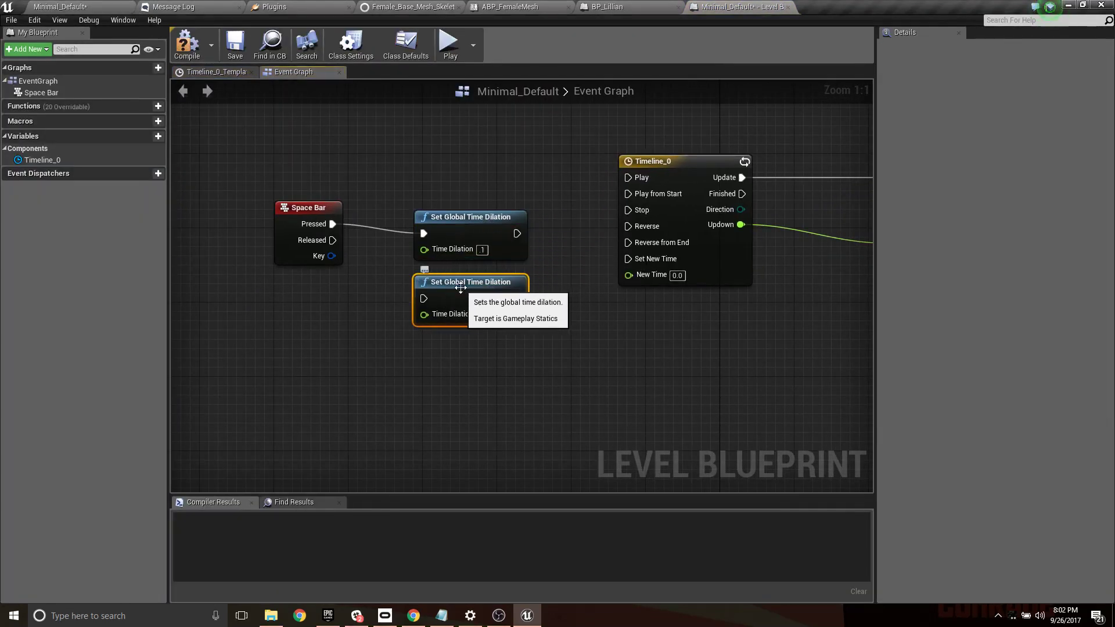
pyautogui.moveTo(472, 226); pyautogui.dragTo(471, 207)
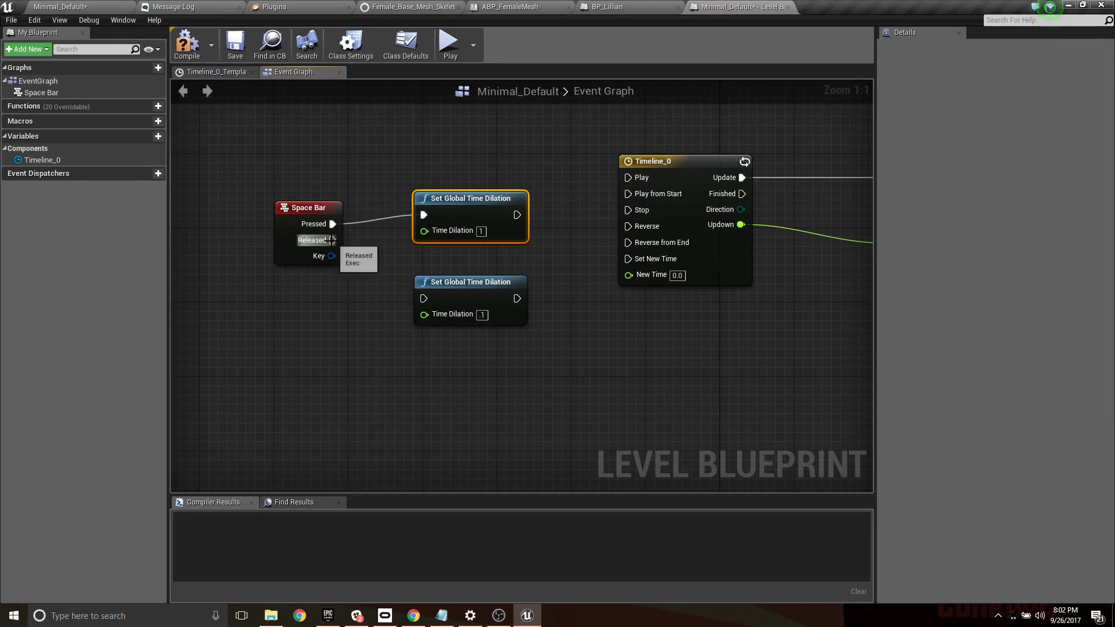
pyautogui.moveTo(332, 240); pyautogui.dragTo(437, 315)
# - Add an Event BeginPlay node and connect it to a copy of the 0.1 Set Global Time Dilation node
pyautogui.moveTo(448, 159); pyautogui.dragTo(512, 284, button='right')
pyautogui.rightClick(338, 187)
pyautogui.write('event')
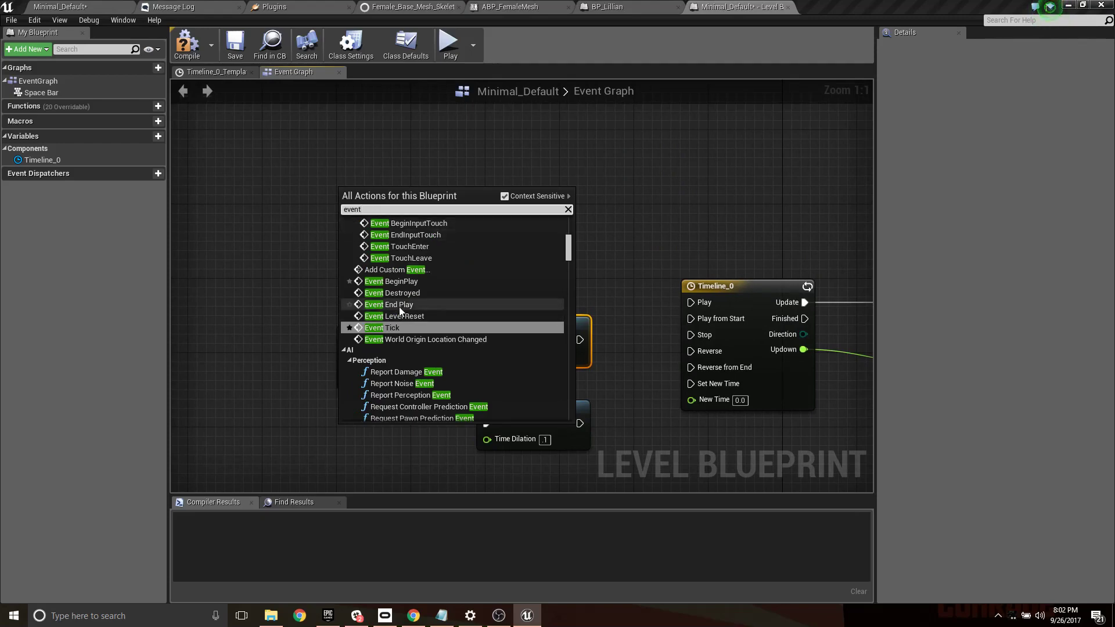
pyautogui.click(401, 281)
pyautogui.click(521, 408)
pyautogui.hotkey('ctrl', 'c')
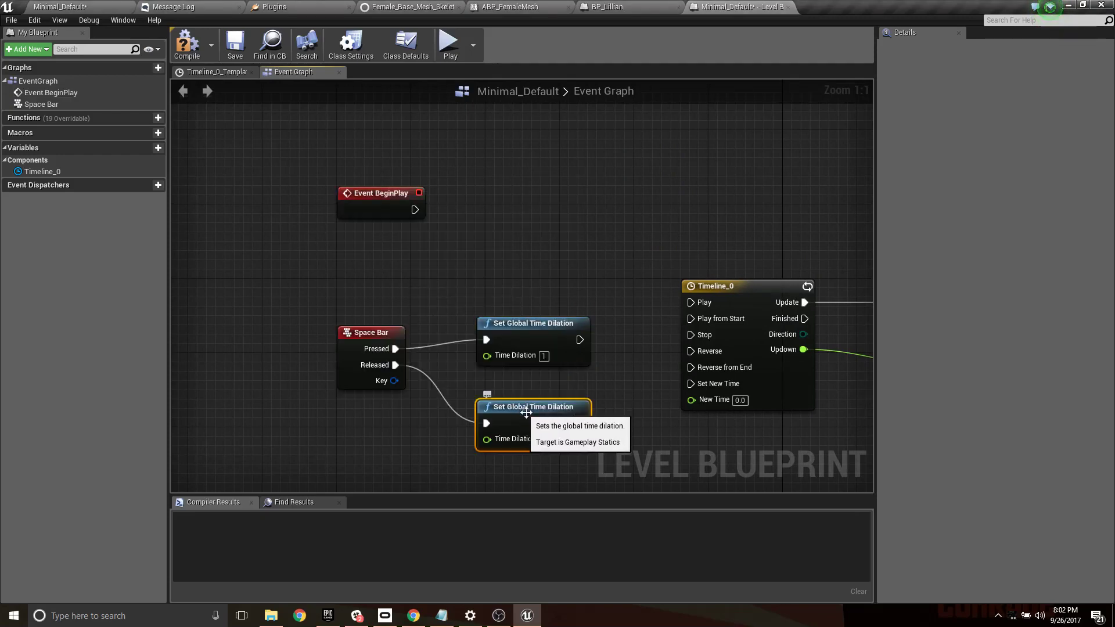
pyautogui.hotkey('ctrl', 'v')
pyautogui.moveTo(608, 414); pyautogui.dragTo(535, 191)
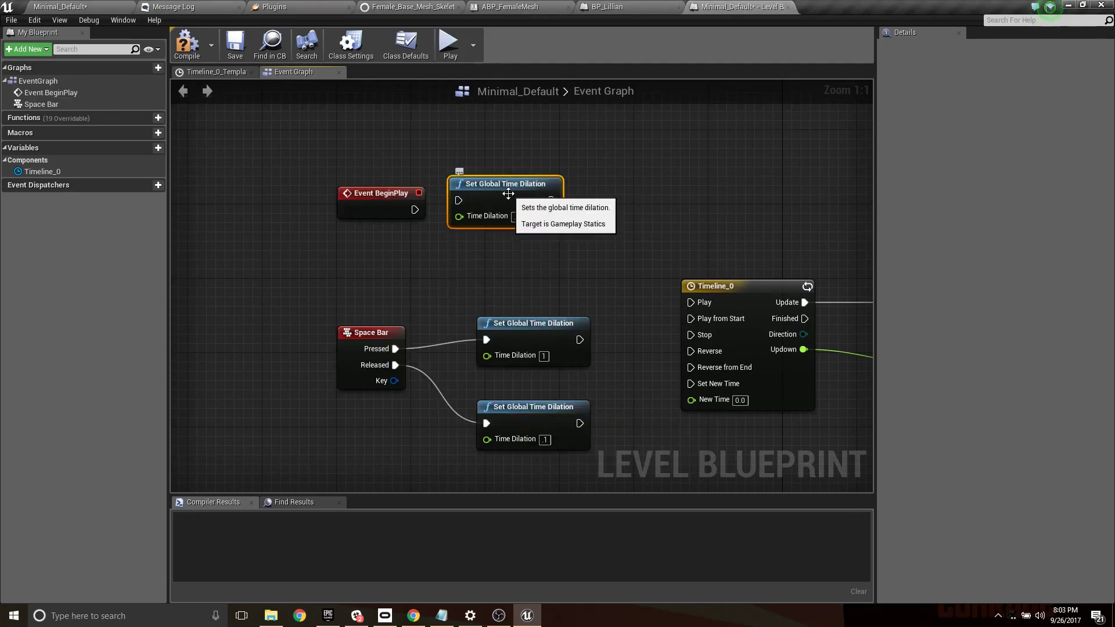
pyautogui.moveTo(413, 208); pyautogui.dragTo(459, 210)
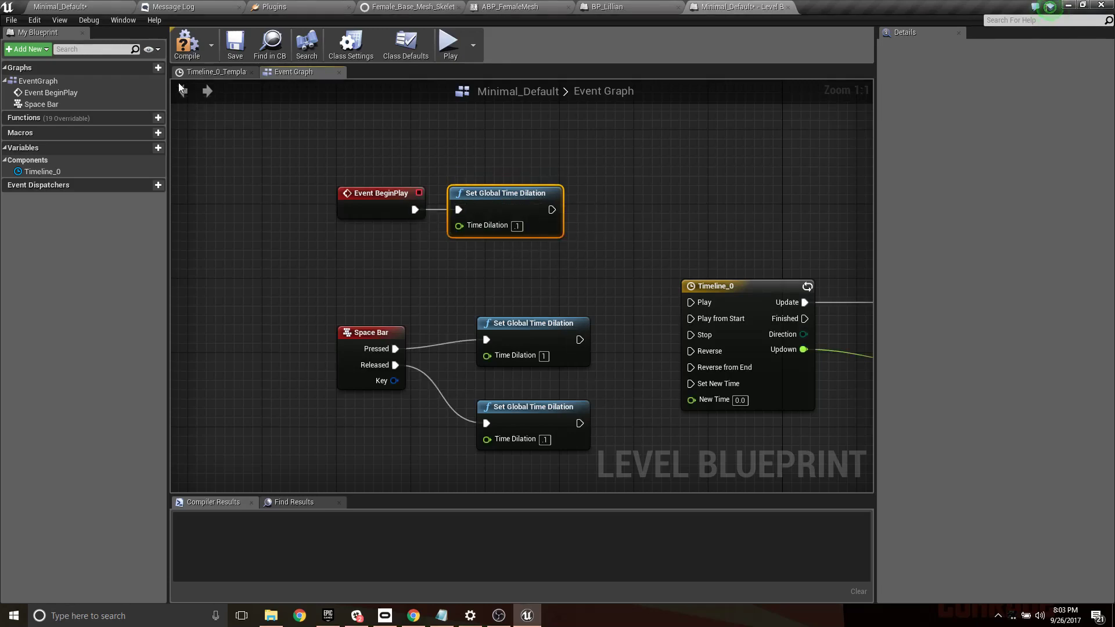
# - Compile and save the Level Blueprint and return to the Minimal_Default level
pyautogui.click(185, 48)
pyautogui.click(234, 48)
pyautogui.click(109, 5)
# - Place a sphere above the characters at about X 190, Y 50, Z 300 and duplicate it along Y and X to make six
pyautogui.moveTo(423, 175); pyautogui.dragTo(415, 152, button='right')
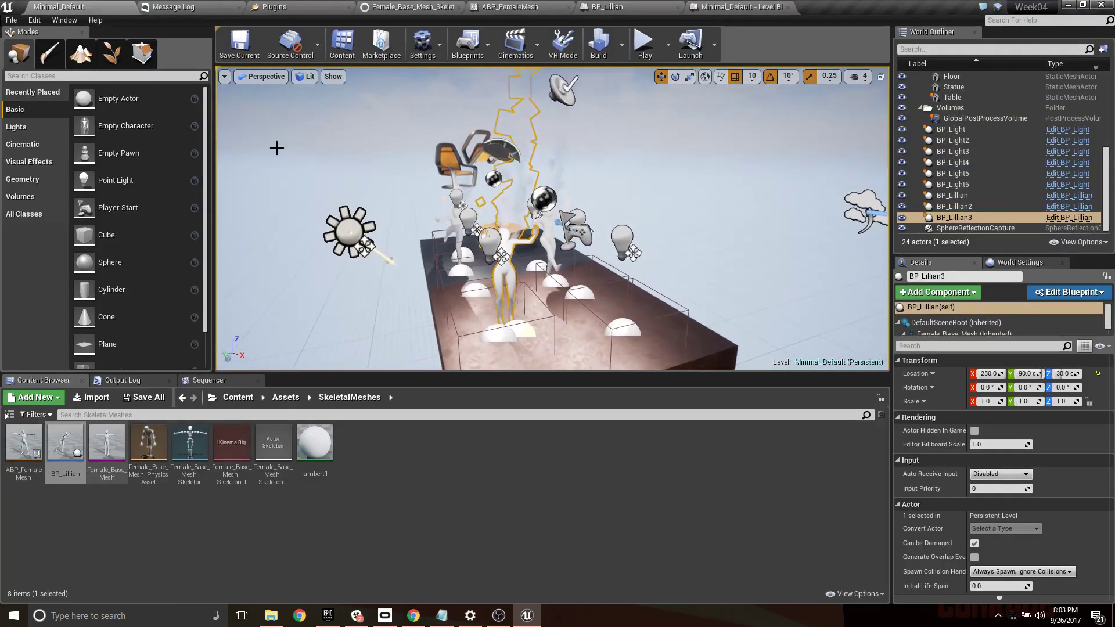
pyautogui.moveTo(109, 262); pyautogui.dragTo(552, 155)
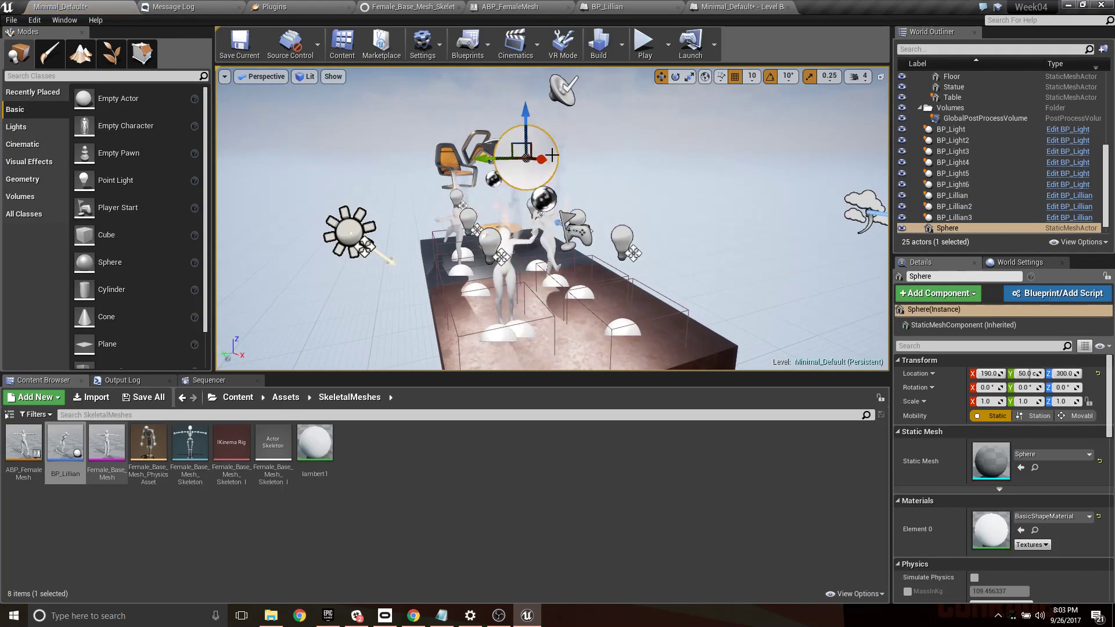
pyautogui.moveTo(486, 161)
pyautogui.keyDown('alt'); pyautogui.mouseDown()
pyautogui.moveTo(616, 162)
pyautogui.moveTo(482, 159)
pyautogui.mouseUp(); pyautogui.keyUp('alt')
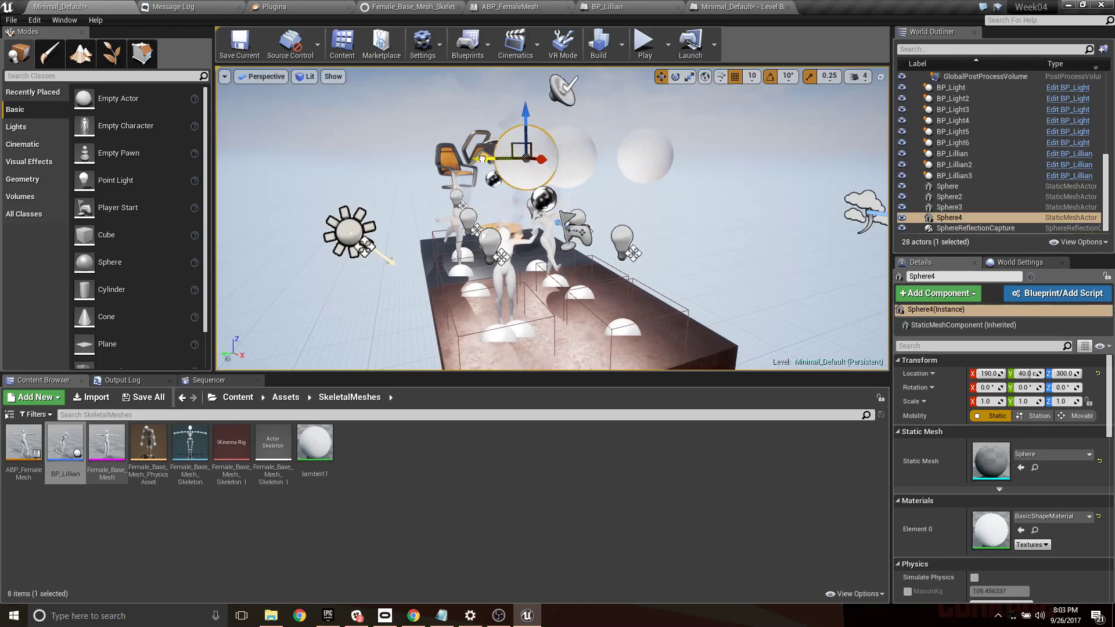
pyautogui.keyDown('alt'); pyautogui.moveTo(456, 197); pyautogui.dragTo(656, 189); pyautogui.keyUp('alt')
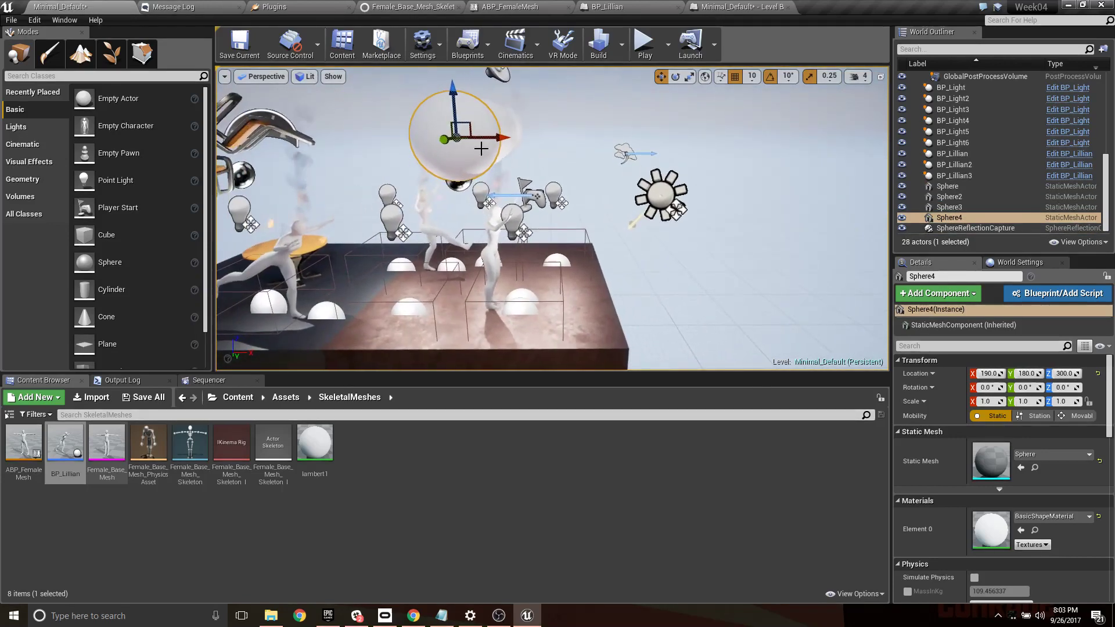
pyautogui.keyDown('ctrl'); pyautogui.click(947, 187); pyautogui.keyUp('ctrl')
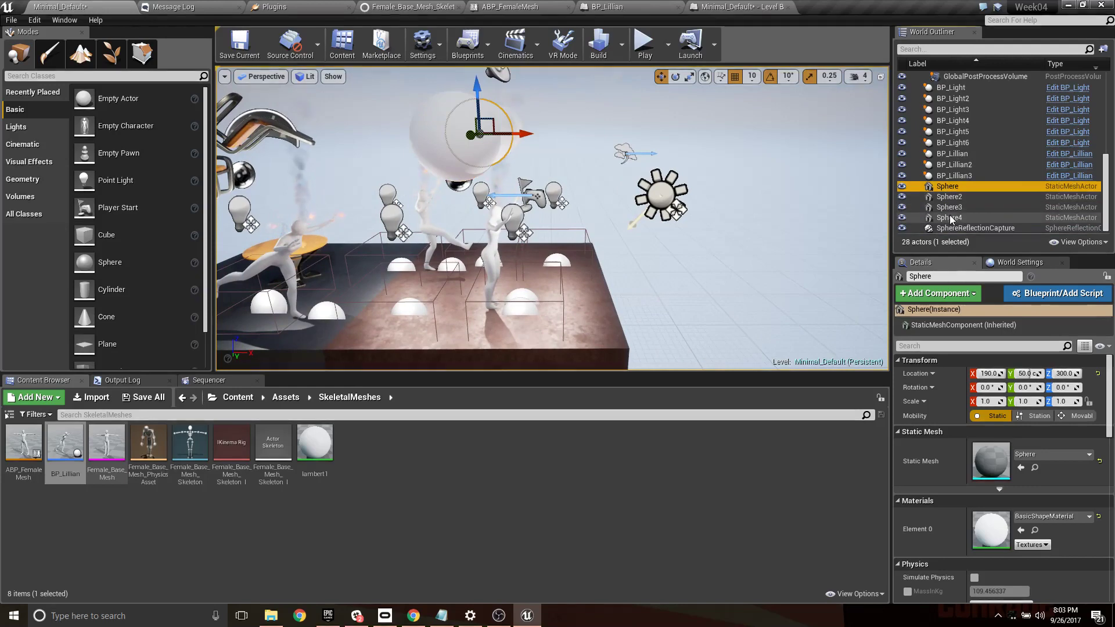
pyautogui.keyDown('alt'); pyautogui.moveTo(503, 135); pyautogui.dragTo(416, 135); pyautogui.keyUp('alt')
# - Enable Simulate Physics on all six spheres
pyautogui.click(954, 166)
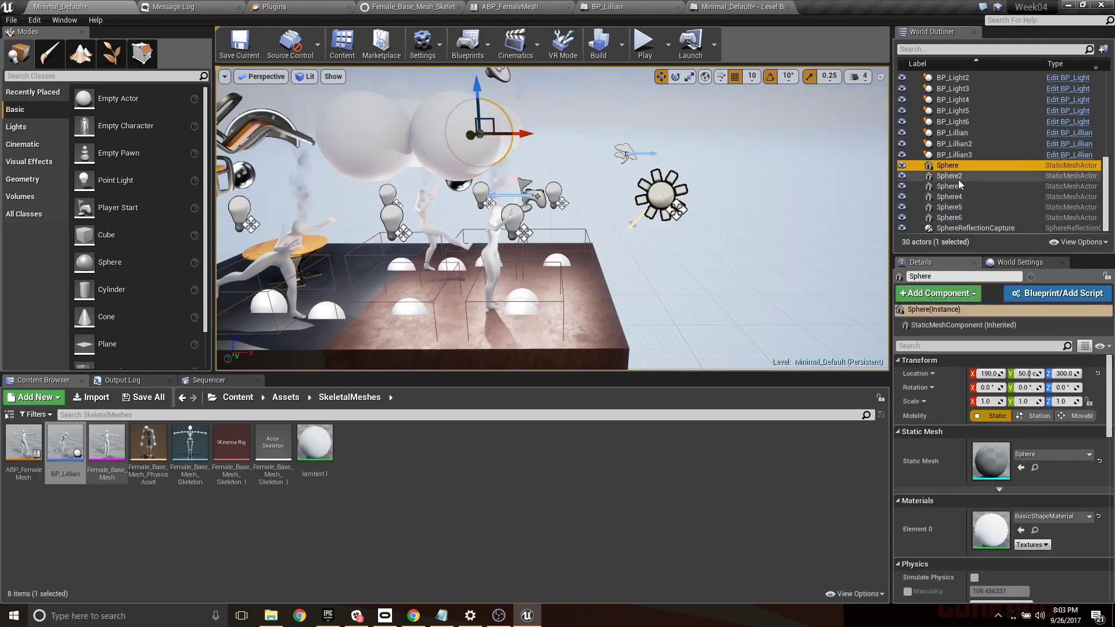
pyautogui.keyDown('shift'); pyautogui.click(960, 219); pyautogui.keyUp('shift')
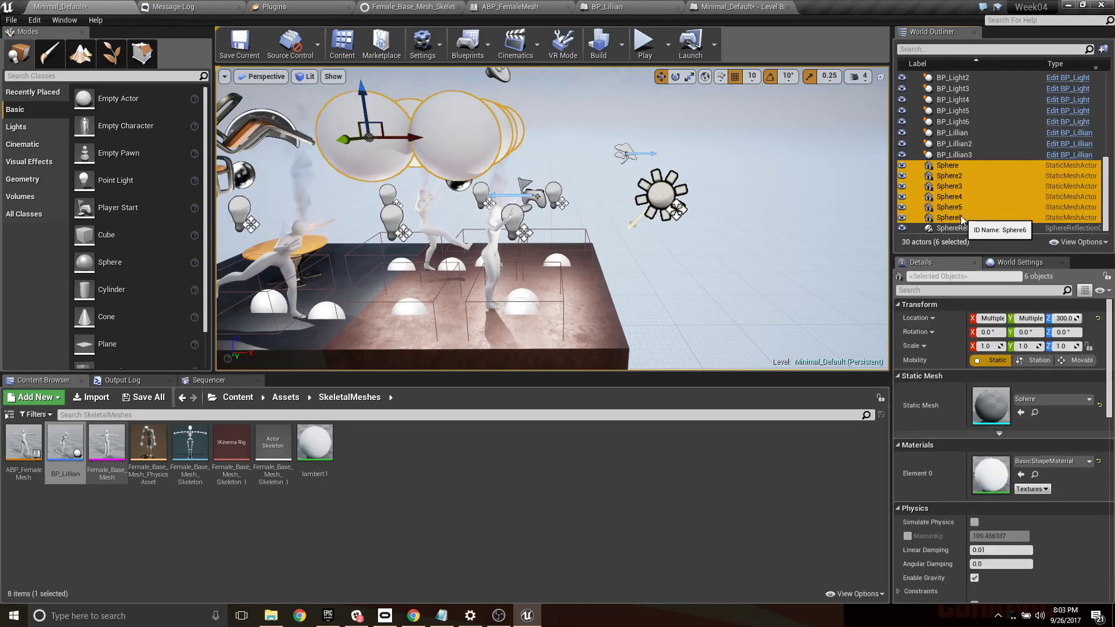
pyautogui.scroll(-2, 1016, 500)
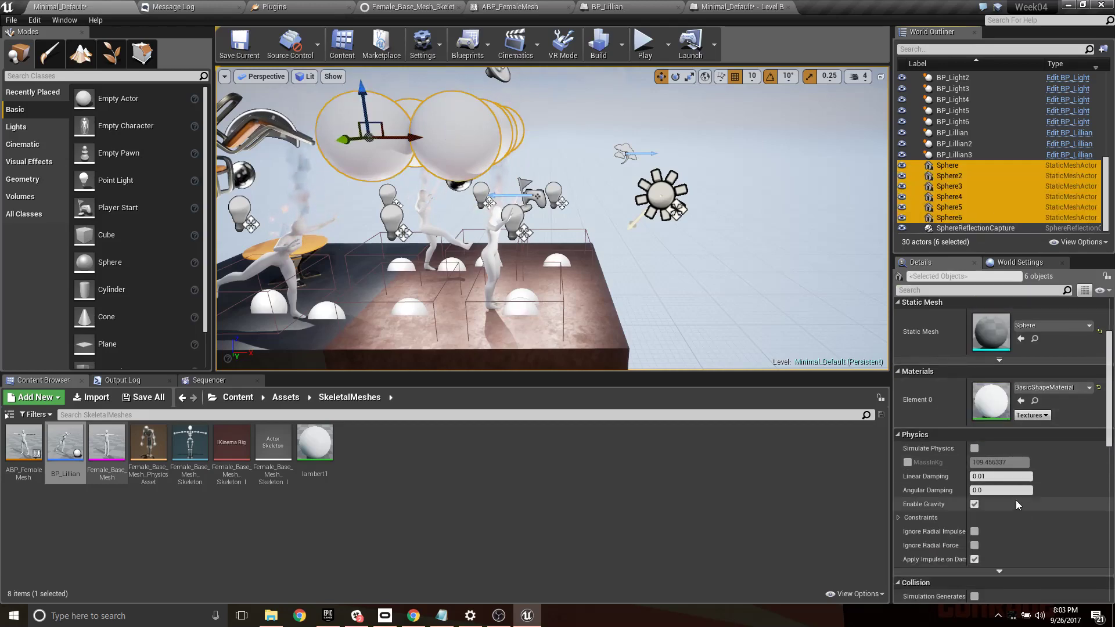
pyautogui.click(974, 449)
# - Play the level to watch the physics spheres fall onto the streamed characters, and stop the session
pyautogui.scroll(-5, 787, 174)
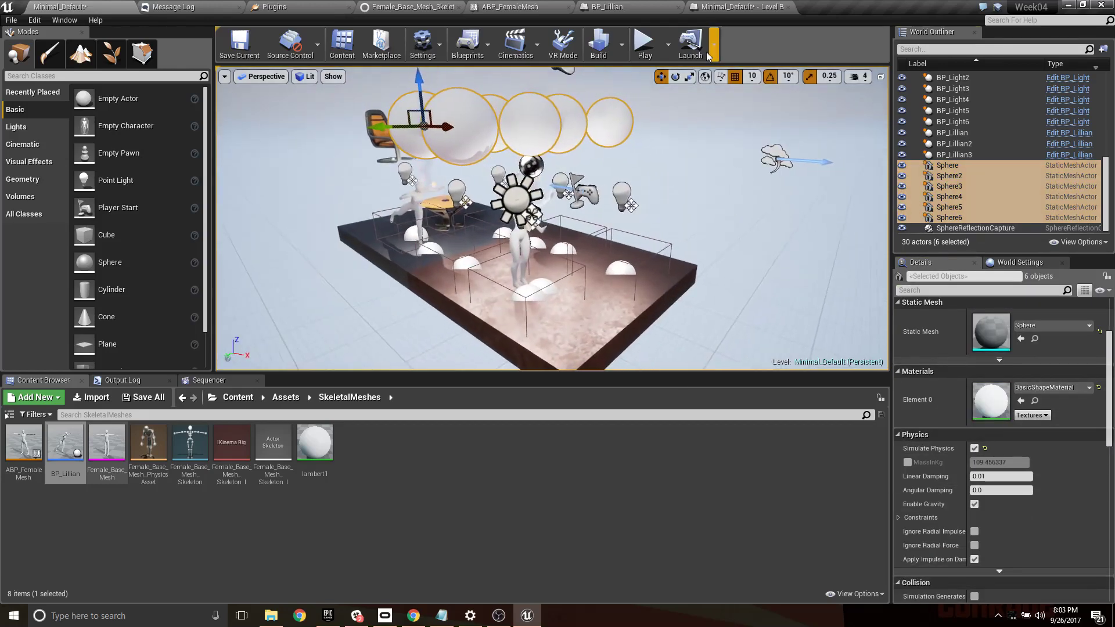
pyautogui.click(642, 46)
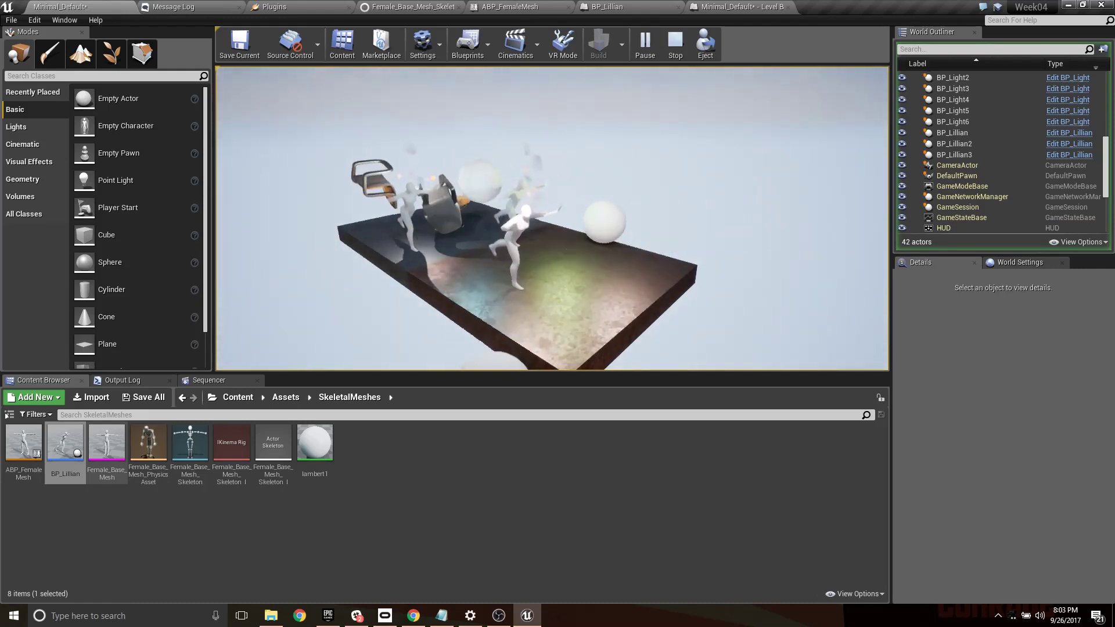
pyautogui.press('Escape')
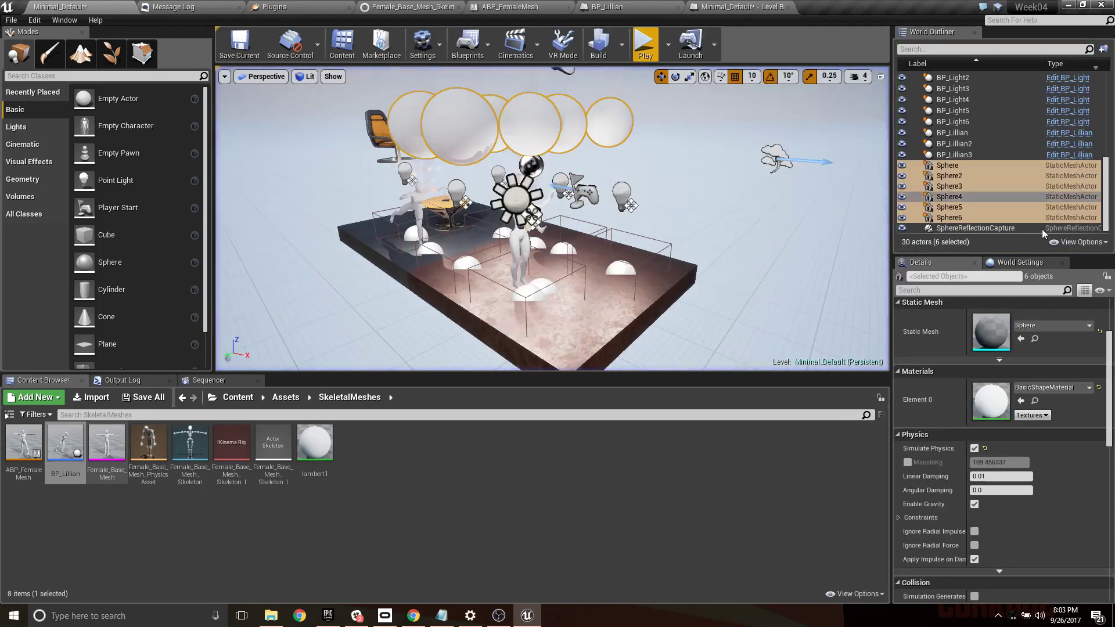
# - Disable gravity on the six spheres and lower them together to the height of the characters
pyautogui.click(974, 504)
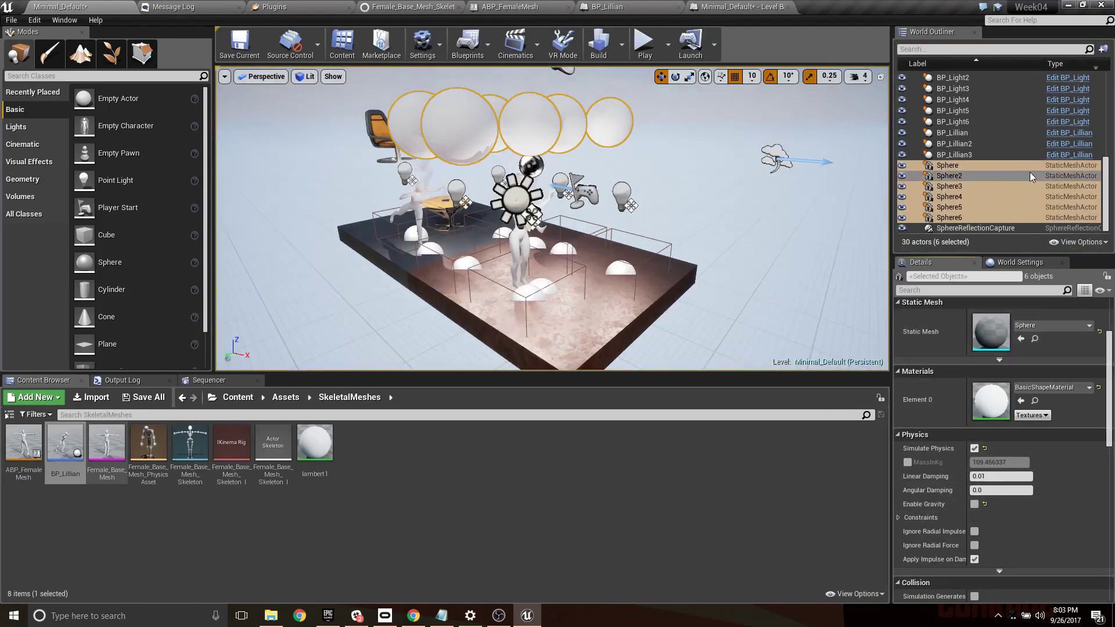
pyautogui.click(962, 209)
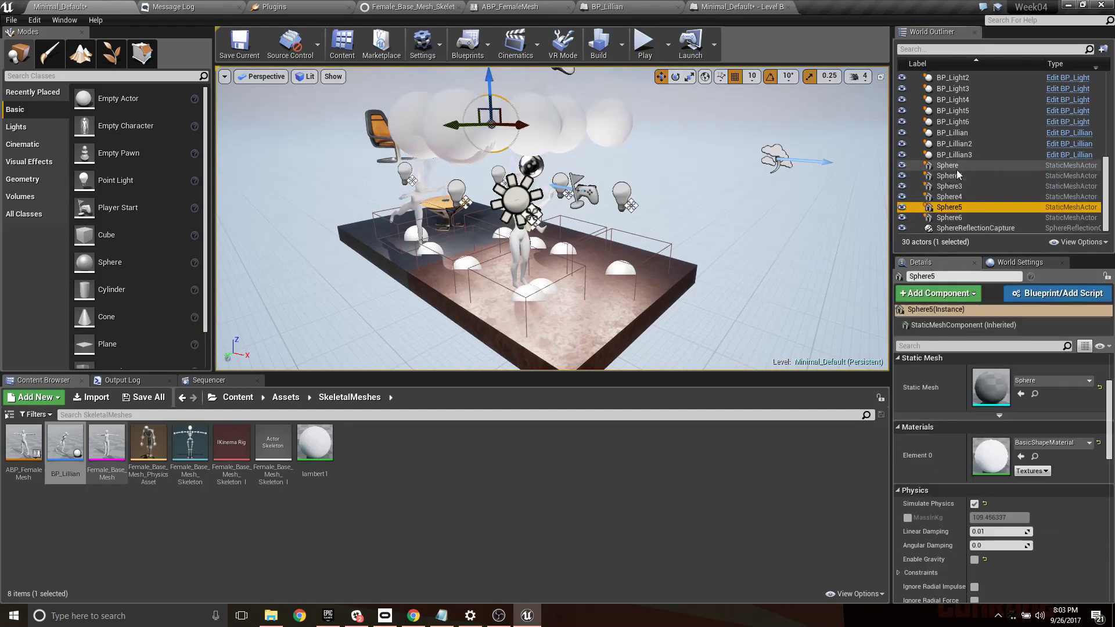
pyautogui.click(956, 168)
pyautogui.keyDown('shift'); pyautogui.click(960, 217); pyautogui.keyUp('shift')
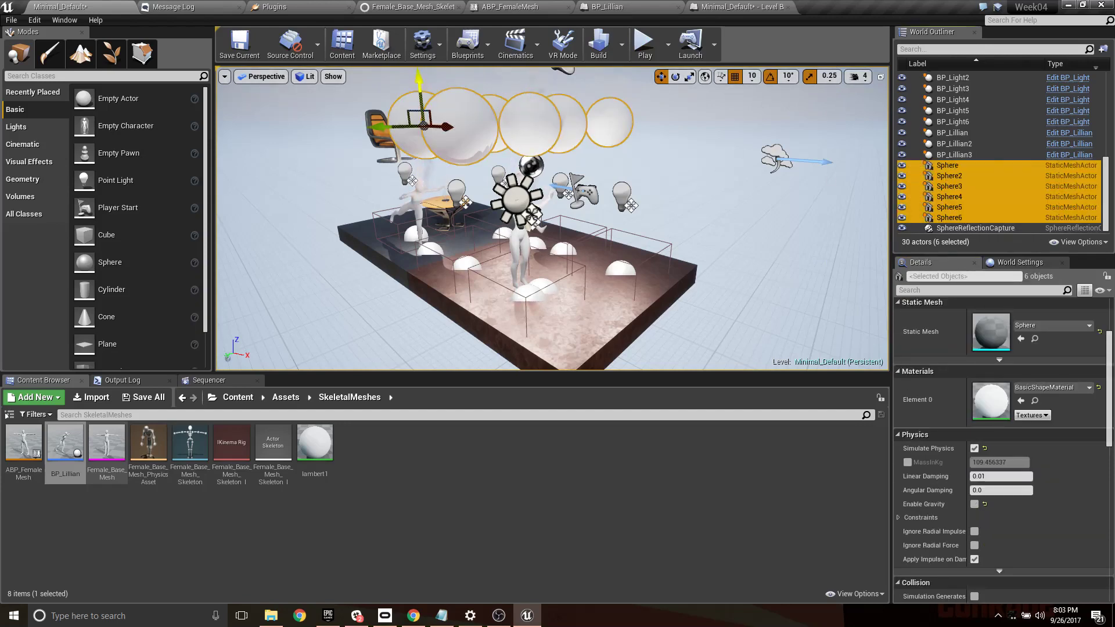
pyautogui.moveTo(420, 90); pyautogui.dragTo(441, 166)
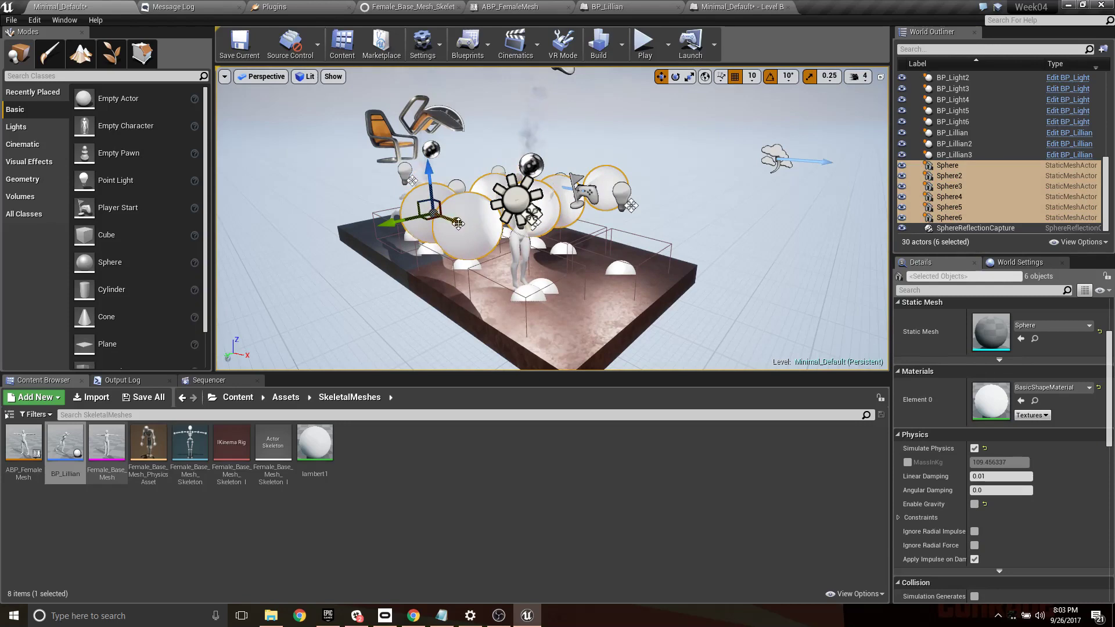
# - Duplicate the six spheres along X across the platform and play the level to test their collisions with the characters
pyautogui.keyDown('alt'); pyautogui.moveTo(456, 224); pyautogui.dragTo(511, 242); pyautogui.keyUp('alt')
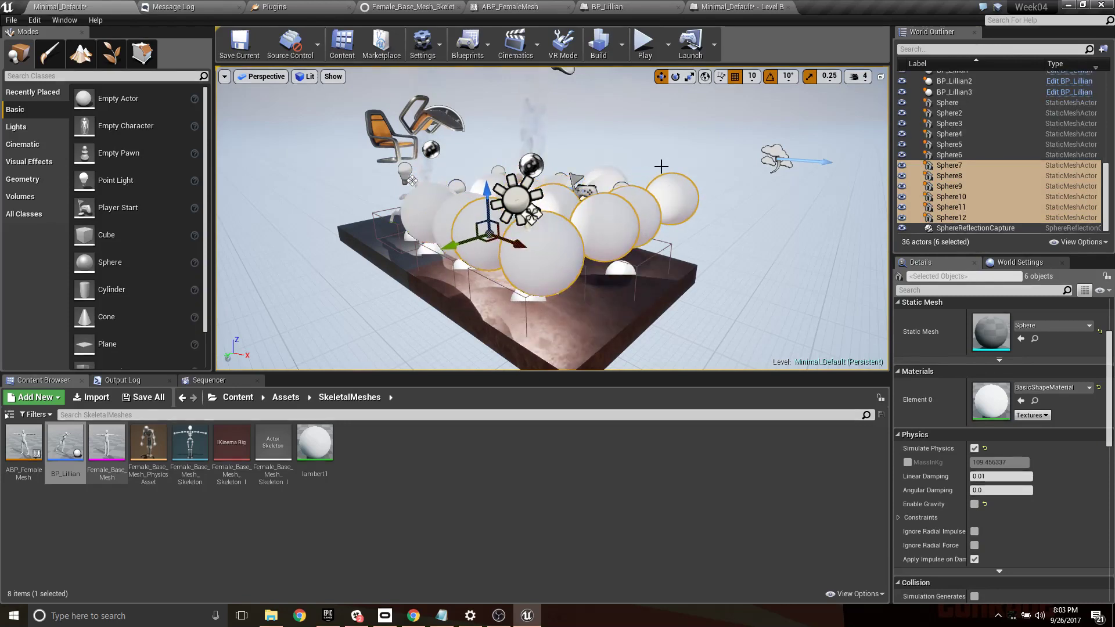
pyautogui.click(645, 46)
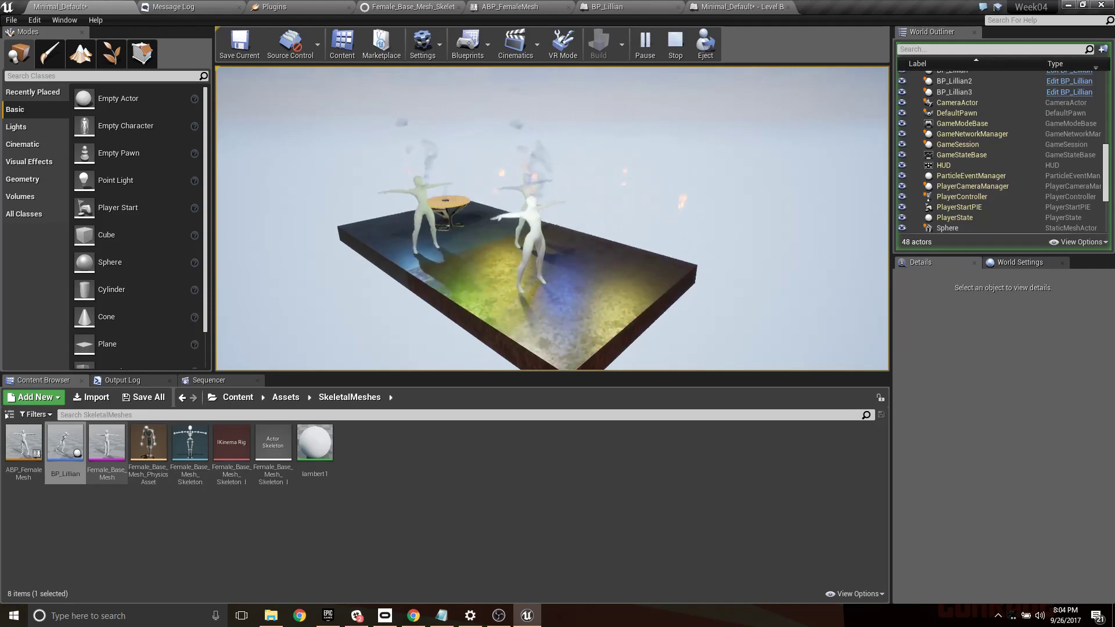
pyautogui.press('Escape')
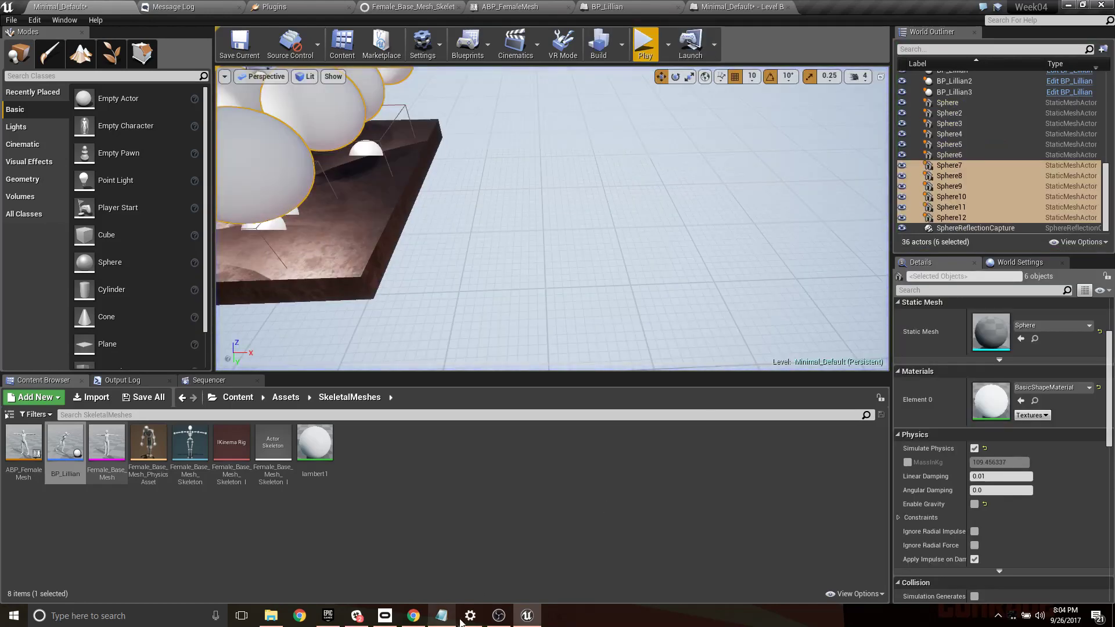
pyautogui.click(508, 618)
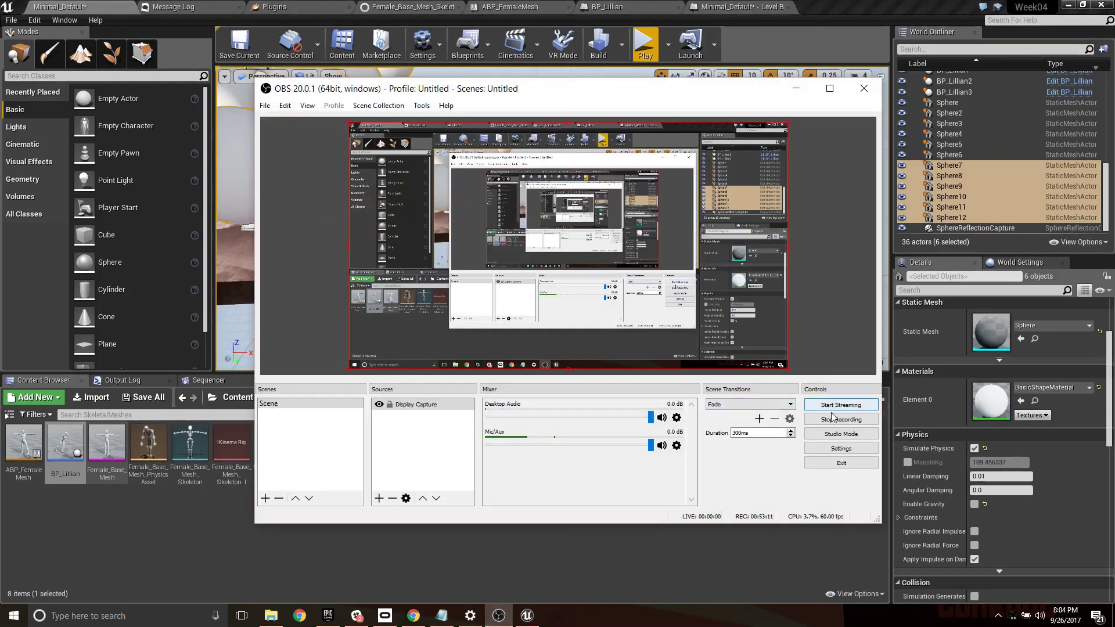